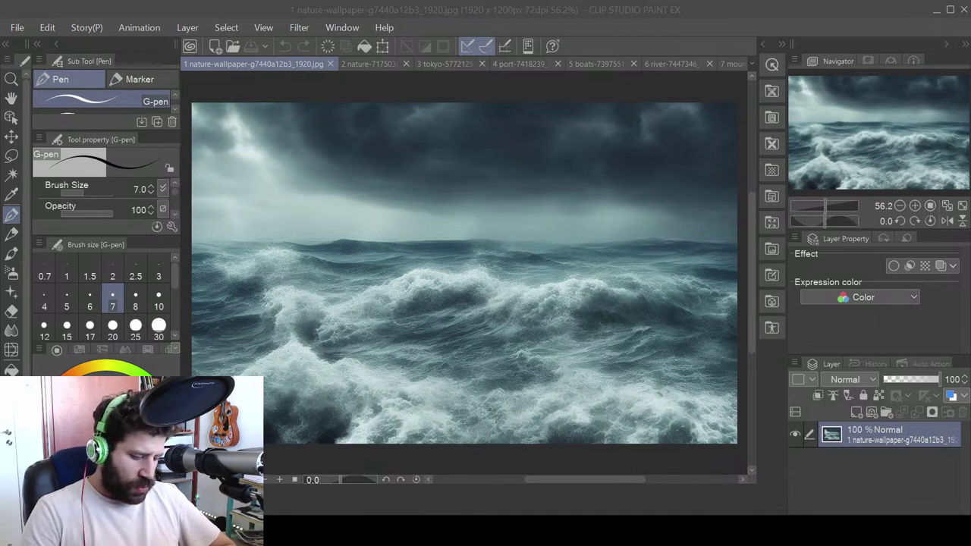
{"action": "left_click", "coordinate": [415, 331]}
{"action": "mouse_move", "coordinate": [356, 345]}
{"action": "left_mouse_down"}
{"action": "mouse_move", "coordinate": [459, 356]}
{"action": "mouse_move", "coordinate": [479, 224]}
{"action": "left_mouse_up"}
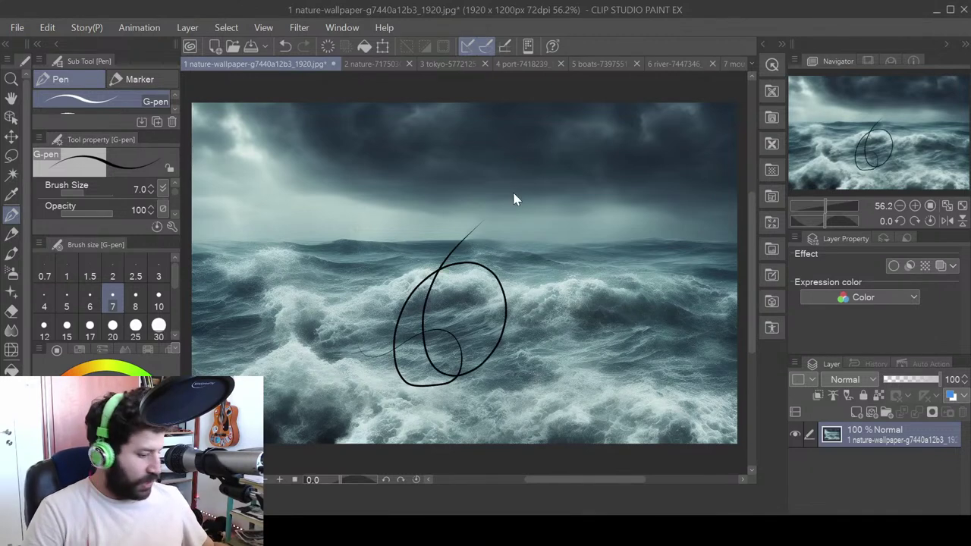
{"action": "key", "text": "ctrl+z"}
{"action": "left_click", "coordinate": [12, 234]}
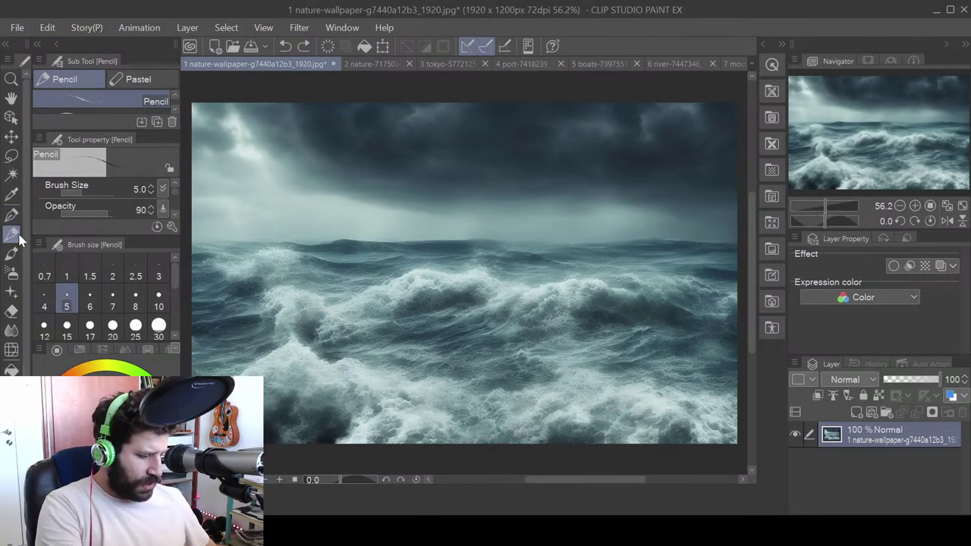
{"action": "left_click_drag", "start_coordinate": [312, 341], "coordinate": [438, 346]}
{"action": "key", "text": "ctrl+z"}
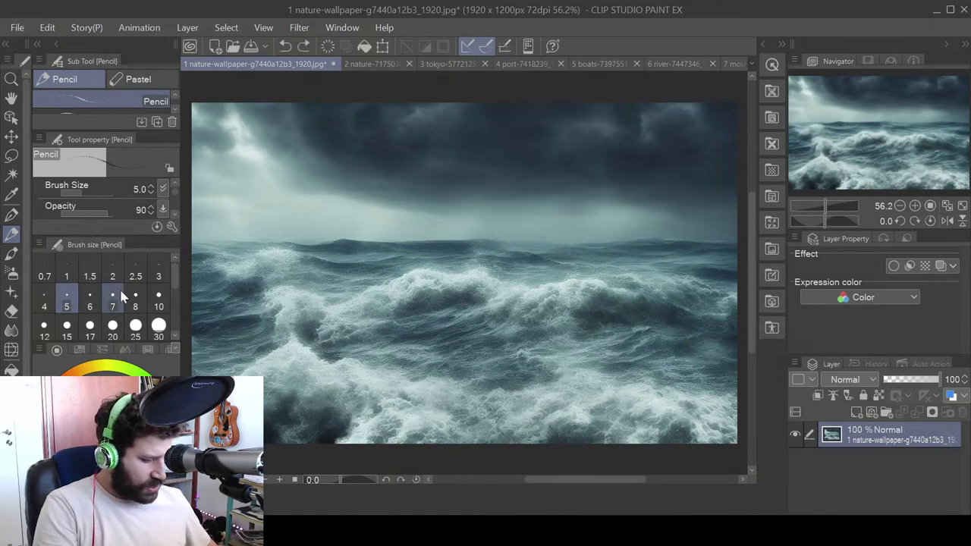
{"action": "left_click", "coordinate": [13, 217]}
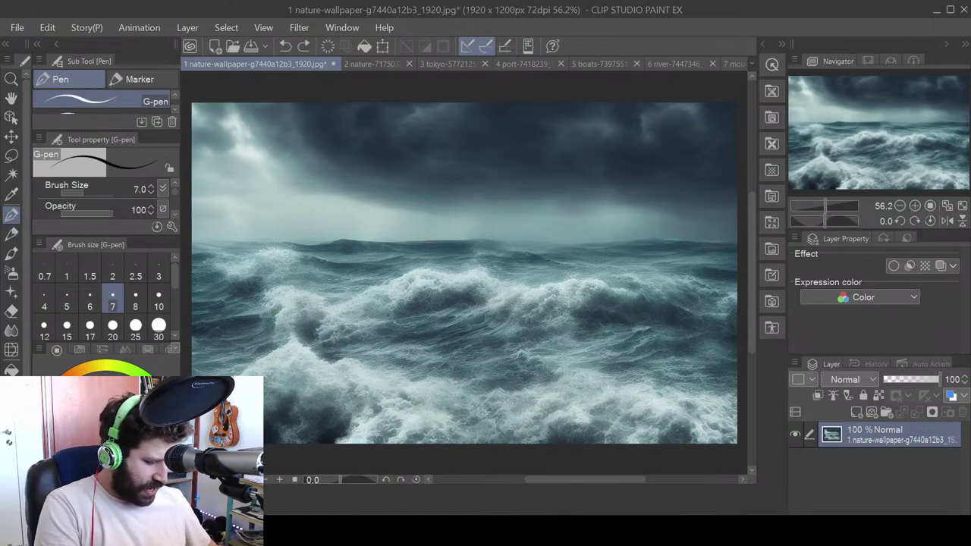
{"action": "mouse_move", "coordinate": [379, 286]}
{"action": "left_mouse_down"}
{"action": "mouse_move", "coordinate": [404, 286]}
{"action": "mouse_move", "coordinate": [514, 351]}
{"action": "left_mouse_up"}
{"action": "key", "text": "ctrl+z"}
- Set the G-pen to bright green with brush size 10, testing strokes on the sea and undoing them
{"action": "left_click", "coordinate": [155, 371]}
{"action": "mouse_move", "coordinate": [372, 303]}
{"action": "left_mouse_down"}
{"action": "mouse_move", "coordinate": [516, 343]}
{"action": "mouse_move", "coordinate": [456, 383]}
{"action": "left_mouse_up"}
{"action": "key", "text": "ctrl+z"}
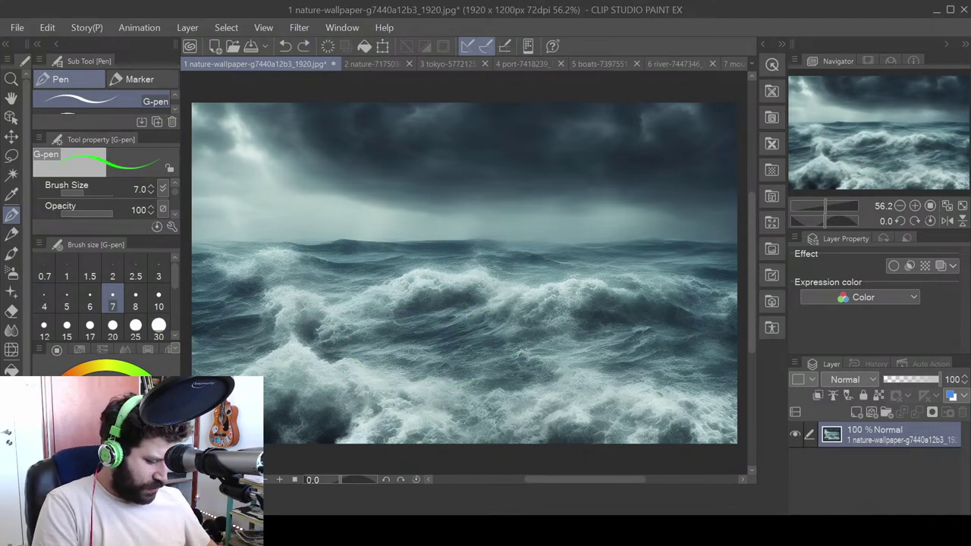
{"action": "mouse_move", "coordinate": [412, 301]}
{"action": "left_mouse_down"}
{"action": "mouse_move", "coordinate": [458, 292]}
{"action": "mouse_move", "coordinate": [490, 303]}
{"action": "left_mouse_up"}
{"action": "key", "text": "ctrl+z"}
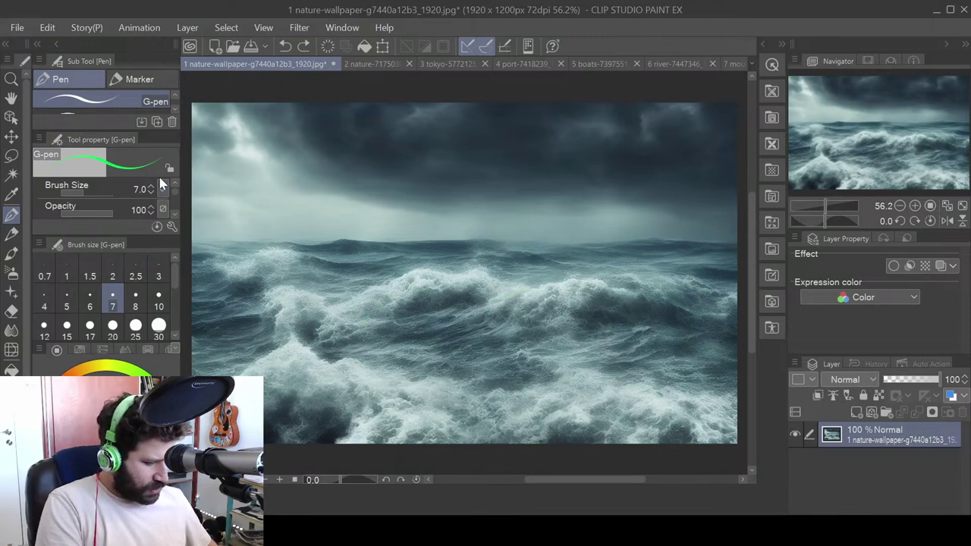
{"action": "left_click", "coordinate": [138, 303]}
{"action": "left_click", "coordinate": [158, 304]}
{"action": "mouse_move", "coordinate": [401, 314]}
{"action": "left_mouse_down"}
{"action": "mouse_move", "coordinate": [488, 293]}
{"action": "mouse_move", "coordinate": [607, 288]}
{"action": "left_mouse_up"}
{"action": "key", "text": "ctrl+z"}
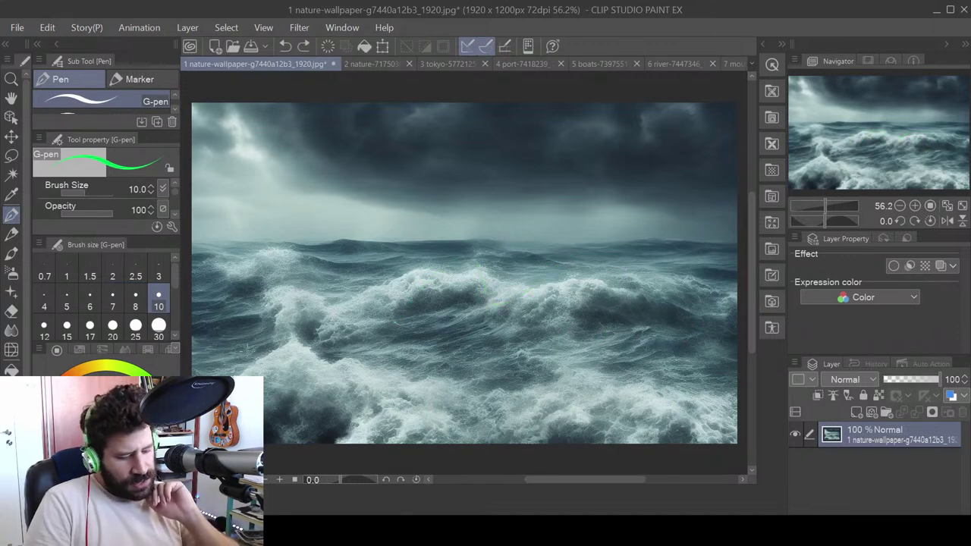
- Outline the foam of the foreground, middle and distant waves in green and mark the foreground foam's height with an arrow
{"action": "mouse_move", "coordinate": [245, 375]}
{"action": "left_mouse_down"}
{"action": "mouse_move", "coordinate": [282, 346]}
{"action": "mouse_move", "coordinate": [444, 379]}
{"action": "left_mouse_up"}
{"action": "mouse_move", "coordinate": [266, 398]}
{"action": "left_mouse_down"}
{"action": "mouse_move", "coordinate": [318, 420]}
{"action": "mouse_move", "coordinate": [358, 413]}
{"action": "mouse_move", "coordinate": [340, 441]}
{"action": "mouse_move", "coordinate": [351, 447]}
{"action": "mouse_move", "coordinate": [459, 442]}
{"action": "left_mouse_up"}
{"action": "mouse_move", "coordinate": [459, 381]}
{"action": "left_mouse_down"}
{"action": "mouse_move", "coordinate": [483, 397]}
{"action": "mouse_move", "coordinate": [591, 372]}
{"action": "mouse_move", "coordinate": [621, 380]}
{"action": "mouse_move", "coordinate": [630, 414]}
{"action": "left_mouse_up"}
{"action": "left_click_drag", "start_coordinate": [667, 438], "coordinate": [685, 431]}
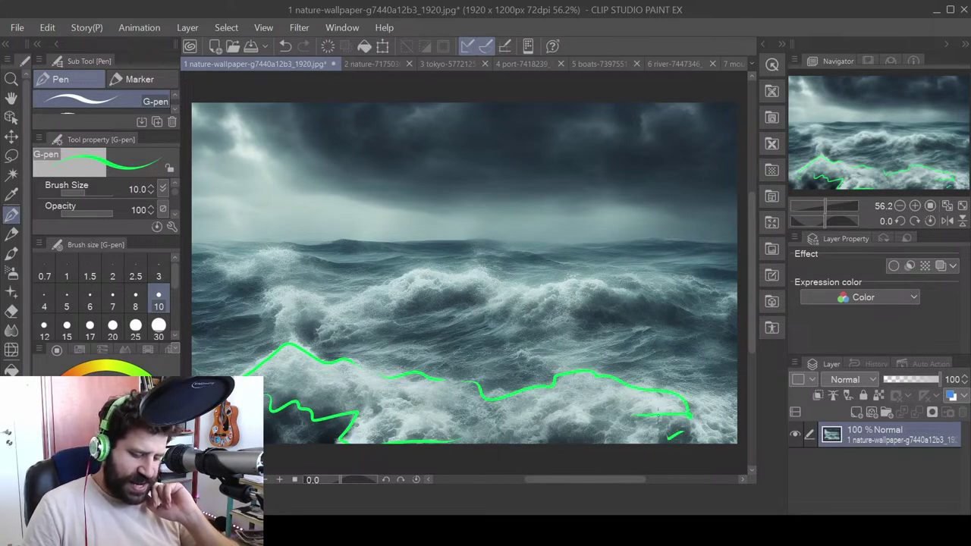
{"action": "mouse_move", "coordinate": [330, 365]}
{"action": "left_mouse_down"}
{"action": "mouse_move", "coordinate": [313, 410]}
{"action": "mouse_move", "coordinate": [325, 406]}
{"action": "left_mouse_up"}
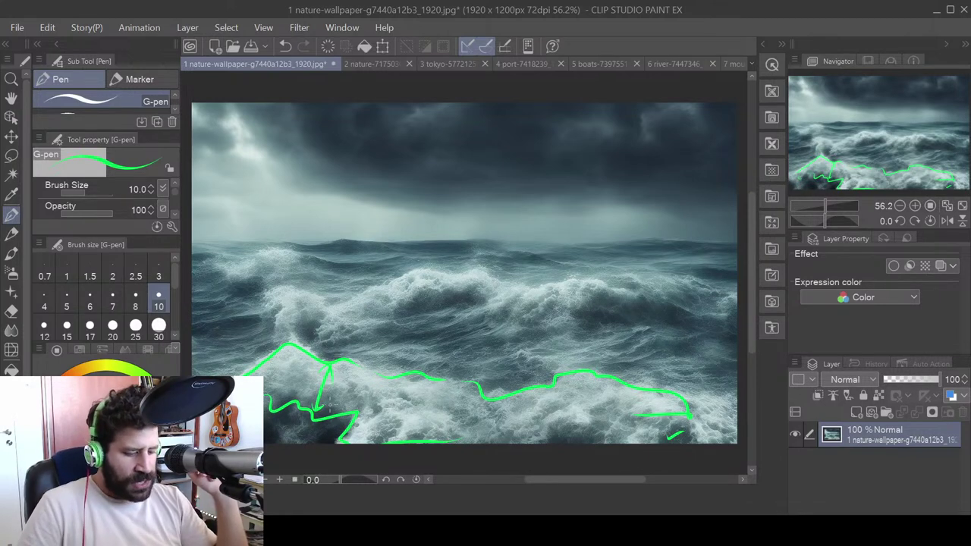
{"action": "mouse_move", "coordinate": [267, 293]}
{"action": "left_mouse_down"}
{"action": "mouse_move", "coordinate": [345, 300]}
{"action": "mouse_move", "coordinate": [425, 270]}
{"action": "mouse_move", "coordinate": [629, 293]}
{"action": "mouse_move", "coordinate": [490, 308]}
{"action": "mouse_move", "coordinate": [460, 289]}
{"action": "mouse_move", "coordinate": [410, 297]}
{"action": "mouse_move", "coordinate": [374, 326]}
{"action": "mouse_move", "coordinate": [317, 335]}
{"action": "mouse_move", "coordinate": [267, 290]}
{"action": "mouse_move", "coordinate": [255, 255]}
{"action": "mouse_move", "coordinate": [290, 250]}
{"action": "mouse_move", "coordinate": [295, 264]}
{"action": "mouse_move", "coordinate": [232, 273]}
{"action": "mouse_move", "coordinate": [222, 264]}
{"action": "left_mouse_up"}
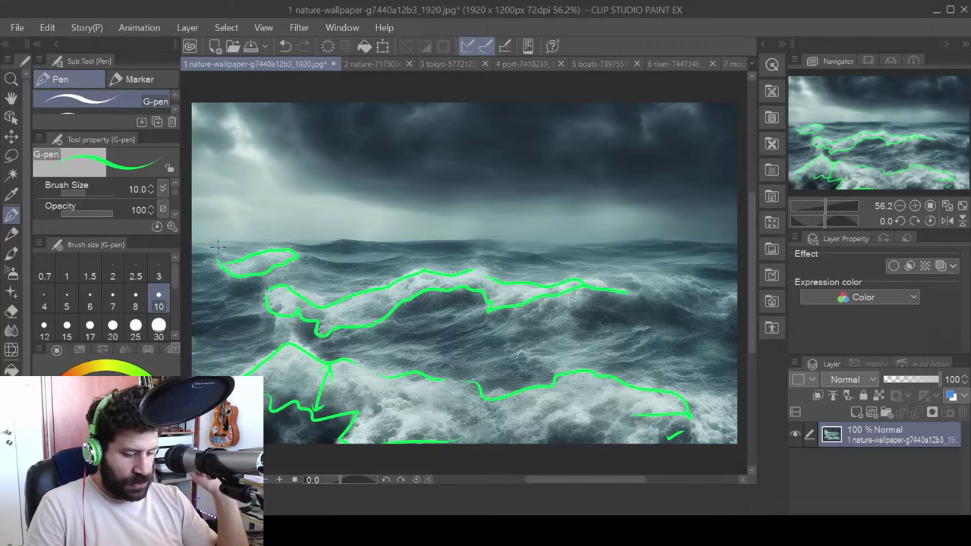
{"action": "left_click", "coordinate": [11, 155]}
{"action": "mouse_move", "coordinate": [208, 355]}
{"action": "left_mouse_down"}
{"action": "mouse_move", "coordinate": [288, 332]}
{"action": "mouse_move", "coordinate": [462, 343]}
{"action": "mouse_move", "coordinate": [690, 440]}
{"action": "mouse_move", "coordinate": [341, 455]}
{"action": "mouse_move", "coordinate": [205, 387]}
{"action": "left_mouse_up"}
{"action": "left_click", "coordinate": [13, 137]}
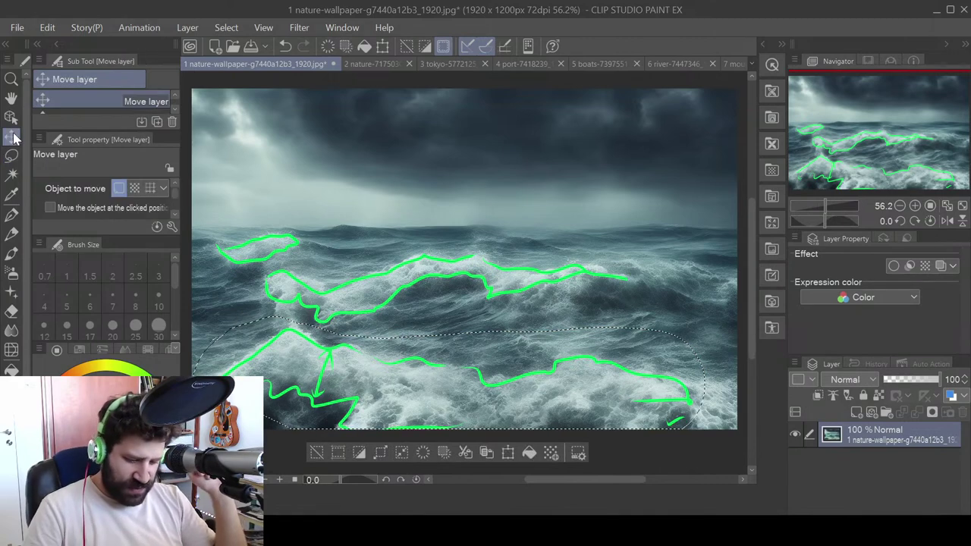
{"action": "key", "text": "ctrl+d"}
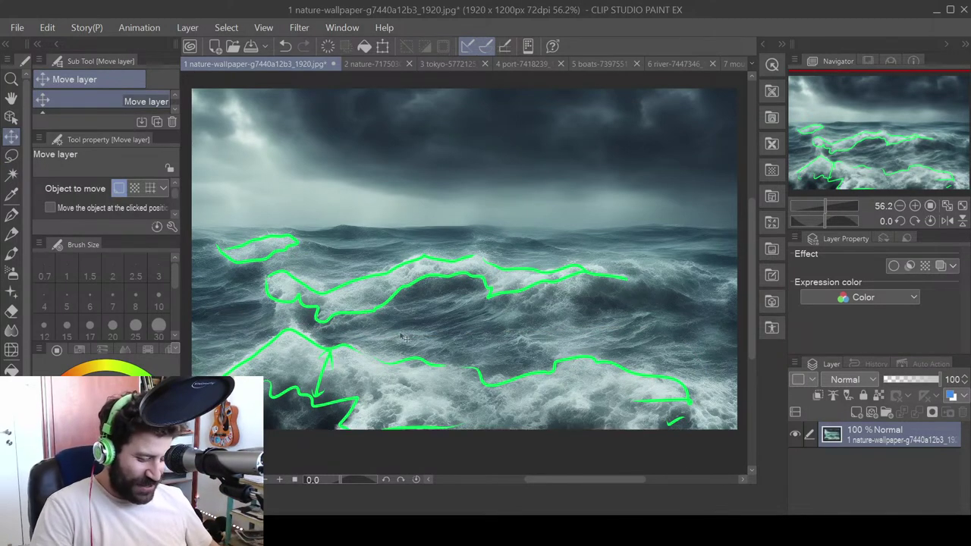
- Add a new raster layer and draw a tall and a shorter vertical double-headed green arrow across the foreground foam
{"action": "left_click", "coordinate": [856, 413]}
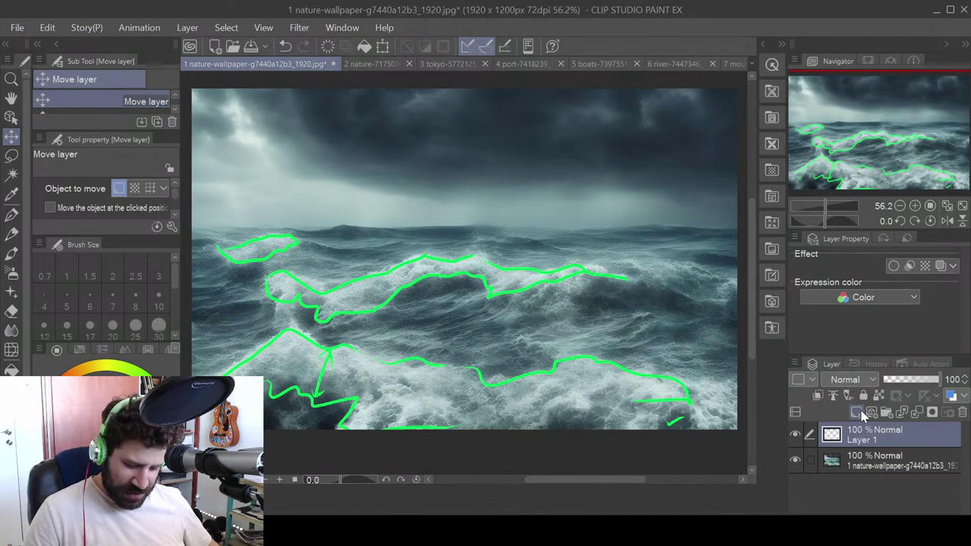
{"action": "left_click", "coordinate": [11, 215]}
{"action": "left_click_drag", "start_coordinate": [422, 366], "coordinate": [421, 428]}
{"action": "left_click_drag", "start_coordinate": [420, 367], "coordinate": [430, 366]}
{"action": "left_click_drag", "start_coordinate": [416, 415], "coordinate": [429, 416]}
{"action": "mouse_move", "coordinate": [362, 353]}
{"action": "left_mouse_down"}
{"action": "mouse_move", "coordinate": [363, 401]}
{"action": "mouse_move", "coordinate": [367, 388]}
{"action": "left_mouse_up"}
{"action": "mouse_move", "coordinate": [358, 365]}
{"action": "left_mouse_down"}
{"action": "mouse_move", "coordinate": [361, 348]}
{"action": "mouse_move", "coordinate": [369, 365]}
{"action": "left_mouse_up"}
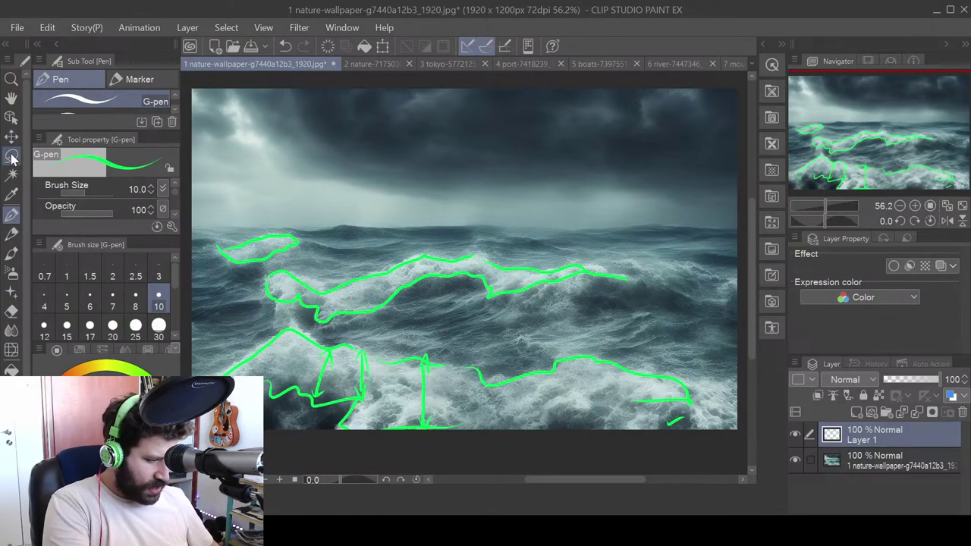
- Lasso the tall green arrow, move it up into the sky just above the horizon, and deselect it
{"action": "left_click", "coordinate": [12, 156]}
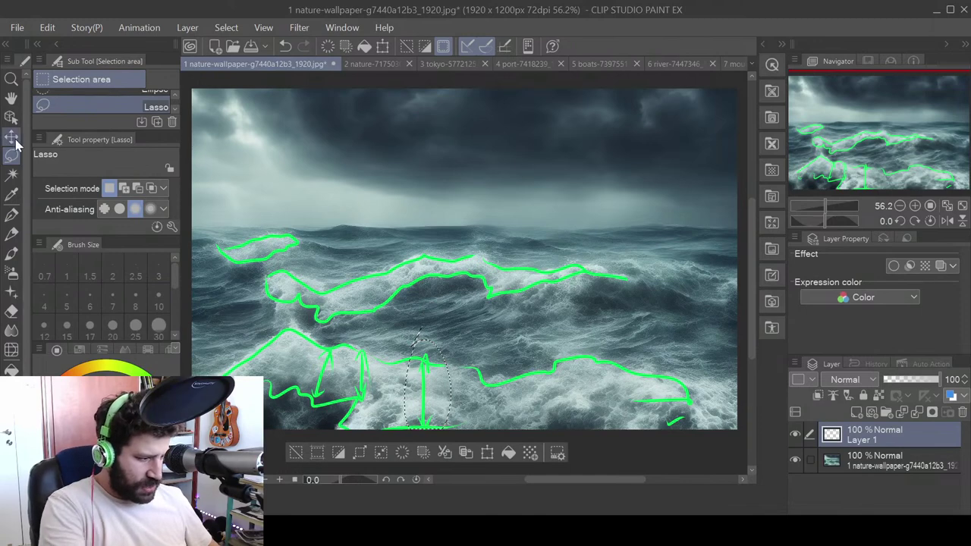
{"action": "key", "text": "k"}
{"action": "mouse_move", "coordinate": [427, 419]}
{"action": "left_mouse_down"}
{"action": "mouse_move", "coordinate": [458, 364]}
{"action": "mouse_move", "coordinate": [464, 289]}
{"action": "mouse_move", "coordinate": [453, 298]}
{"action": "mouse_move", "coordinate": [355, 297]}
{"action": "mouse_move", "coordinate": [572, 299]}
{"action": "mouse_move", "coordinate": [564, 298]}
{"action": "mouse_move", "coordinate": [613, 196]}
{"action": "left_mouse_up"}
{"action": "key", "text": "m"}
{"action": "key", "text": "ctrl+d"}
- Lasso the shorter green arrow and move it onto the far right part of the foreground foam
{"action": "left_click_drag", "start_coordinate": [372, 338], "coordinate": [354, 347]}
{"action": "key", "text": "k"}
{"action": "mouse_move", "coordinate": [364, 400]}
{"action": "left_mouse_down"}
{"action": "mouse_move", "coordinate": [406, 299]}
{"action": "mouse_move", "coordinate": [463, 292]}
{"action": "mouse_move", "coordinate": [433, 290]}
{"action": "mouse_move", "coordinate": [355, 317]}
{"action": "mouse_move", "coordinate": [429, 296]}
{"action": "mouse_move", "coordinate": [618, 274]}
{"action": "mouse_move", "coordinate": [383, 302]}
{"action": "mouse_move", "coordinate": [327, 357]}
{"action": "mouse_move", "coordinate": [577, 364]}
{"action": "mouse_move", "coordinate": [651, 383]}
{"action": "left_mouse_up"}
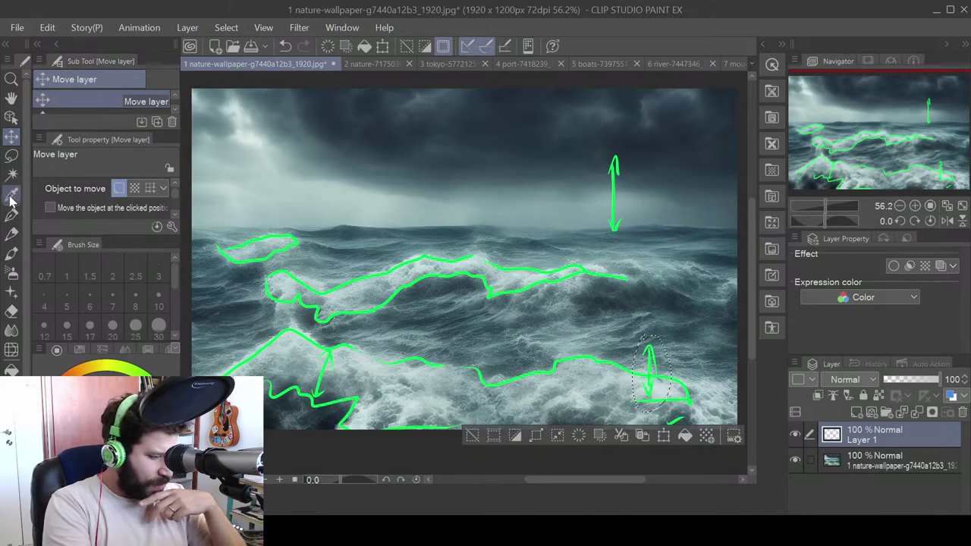
- Add another raster layer, hide the photo layer, clear the selection and fill the new layer with white
{"action": "left_click", "coordinate": [856, 411]}
{"action": "left_click", "coordinate": [796, 485]}
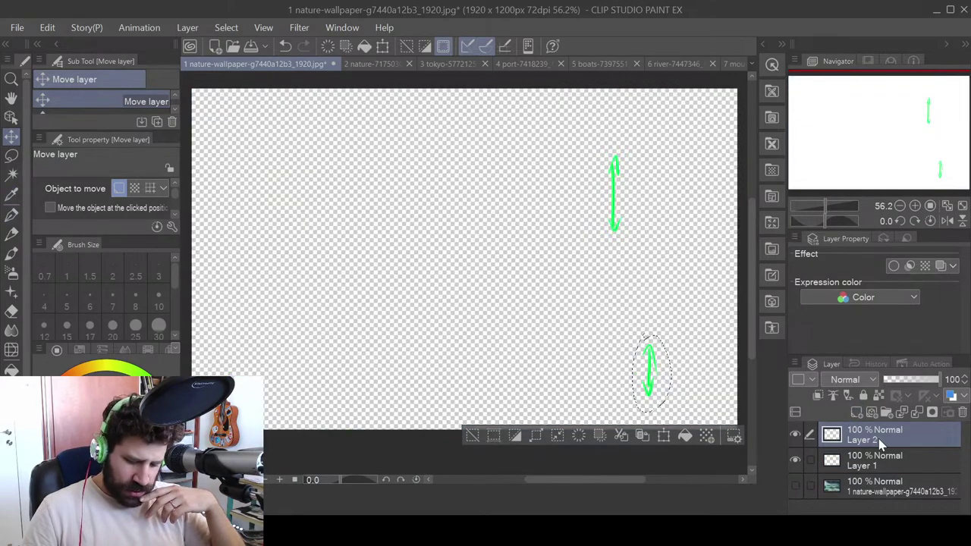
{"action": "left_click", "coordinate": [13, 307]}
{"action": "left_click", "coordinate": [11, 273]}
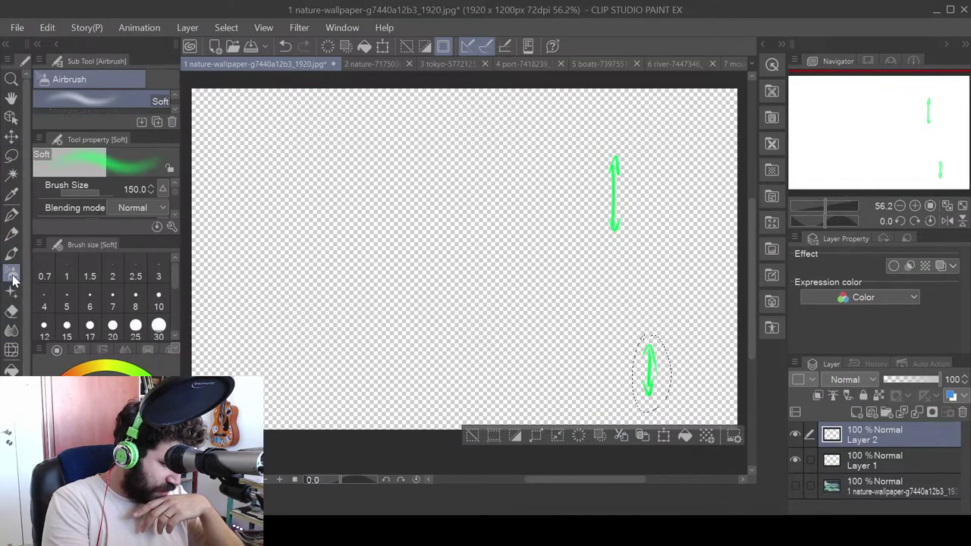
{"action": "left_click", "coordinate": [11, 255]}
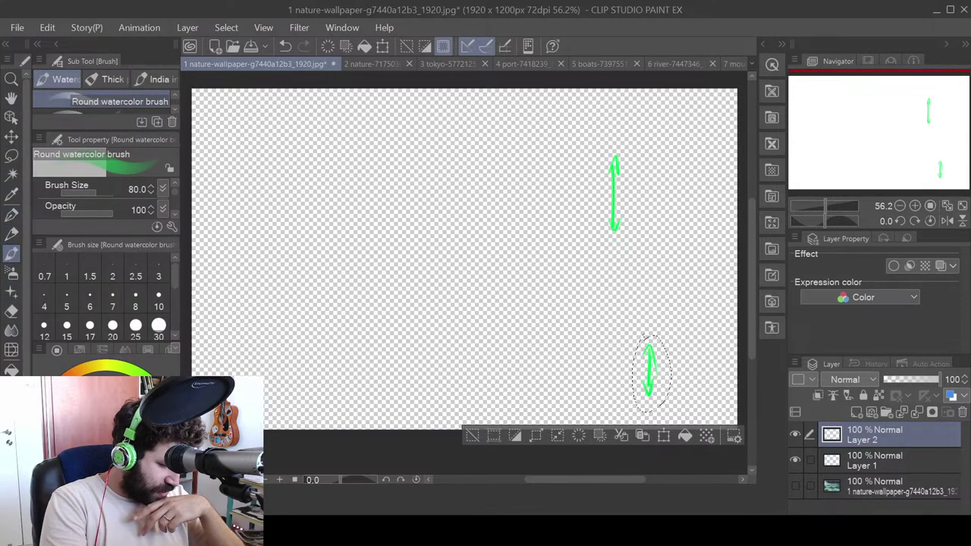
{"action": "left_click", "coordinate": [12, 370]}
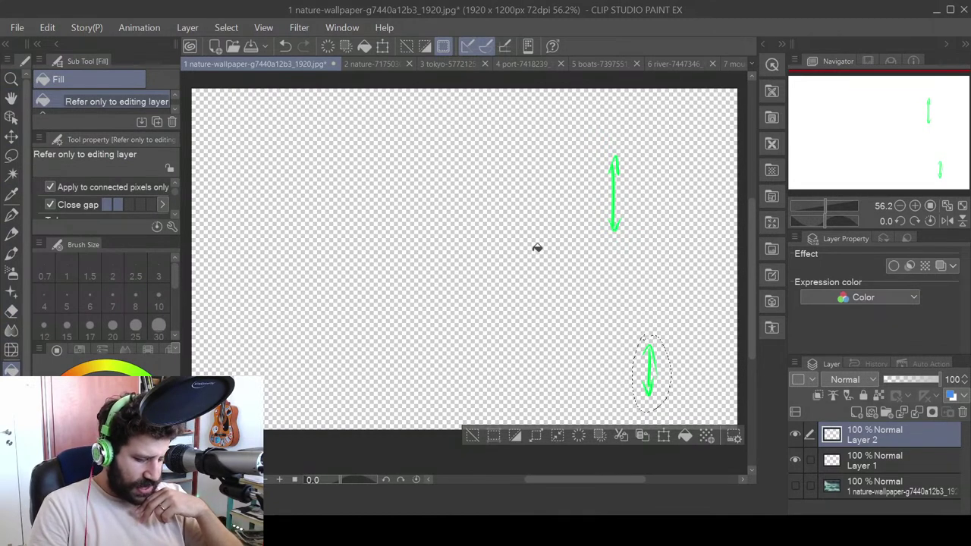
{"action": "key", "text": "ctrl+d"}
{"action": "left_click", "coordinate": [495, 255]}
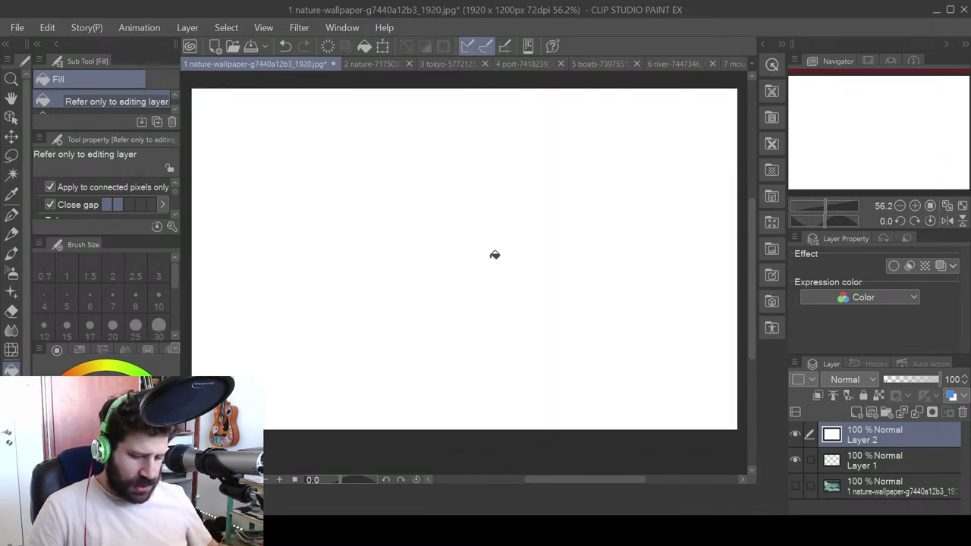
{"action": "left_click", "coordinate": [12, 232]}
{"action": "mouse_move", "coordinate": [318, 147]}
{"action": "left_mouse_down"}
{"action": "mouse_move", "coordinate": [316, 295]}
{"action": "mouse_move", "coordinate": [577, 125]}
{"action": "mouse_move", "coordinate": [583, 317]}
{"action": "left_mouse_up"}
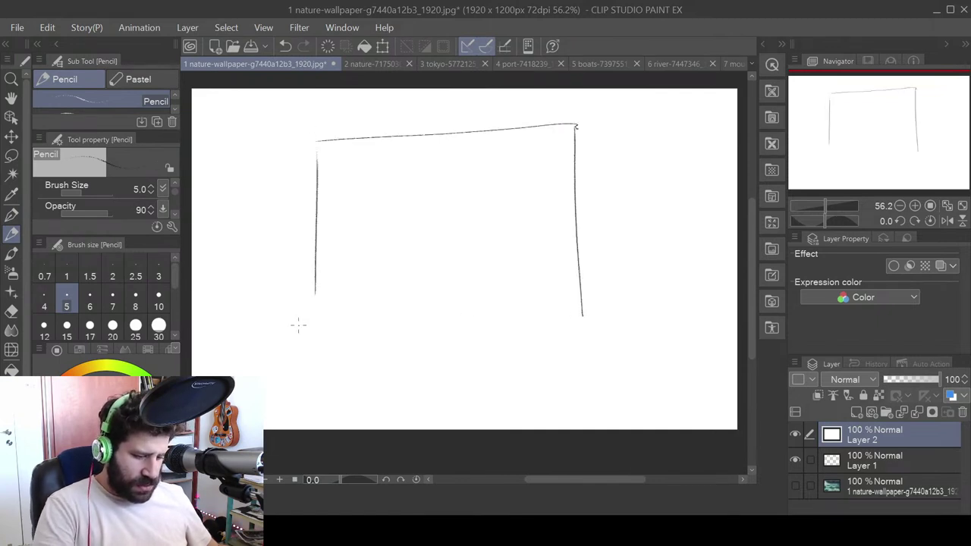
{"action": "key", "text": "ctrl+a"}
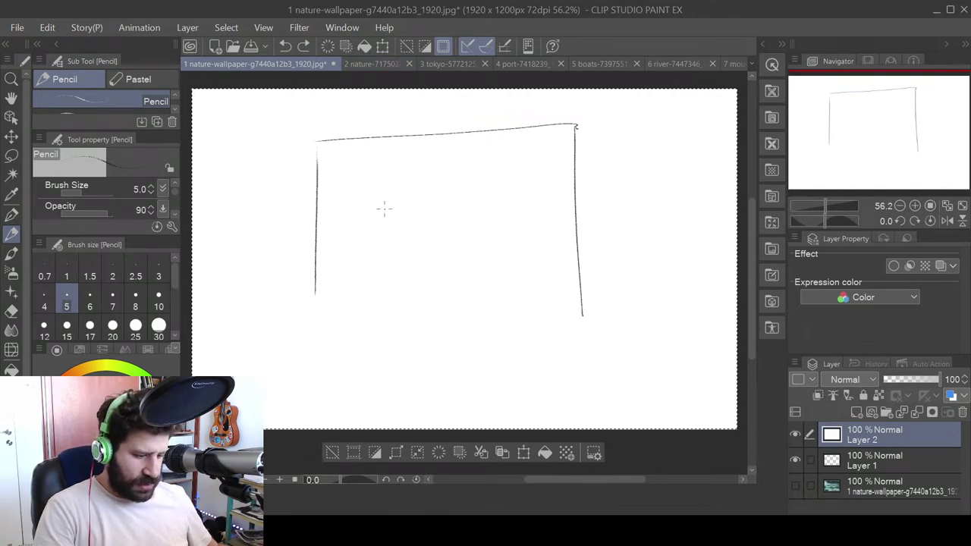
{"action": "key", "text": "ctrl+z"}
{"action": "key", "text": "ctrl+z"}
{"action": "key", "text": "ctrl+z"}
{"action": "key", "text": "ctrl+z"}
{"action": "key", "text": "ctrl+z"}
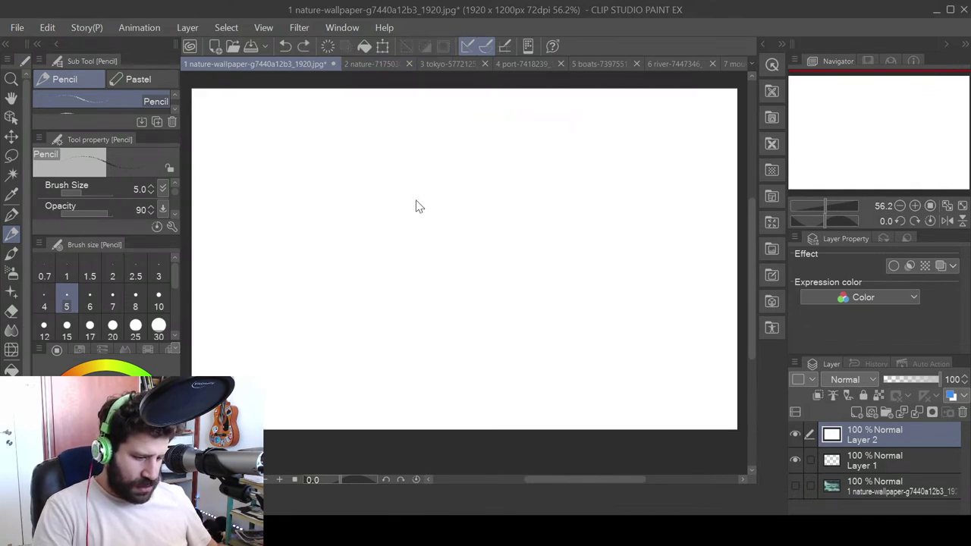
- Sketch a rectangular frame with the size 5 pencil, containing a horizon line and several wavy horizontal wave bands
{"action": "mouse_move", "coordinate": [319, 141]}
{"action": "left_mouse_down"}
{"action": "mouse_move", "coordinate": [316, 293]}
{"action": "mouse_move", "coordinate": [344, 141]}
{"action": "mouse_move", "coordinate": [554, 138]}
{"action": "mouse_move", "coordinate": [563, 311]}
{"action": "left_mouse_up"}
{"action": "left_click_drag", "start_coordinate": [318, 333], "coordinate": [574, 340]}
{"action": "left_click_drag", "start_coordinate": [568, 307], "coordinate": [574, 341]}
{"action": "left_click_drag", "start_coordinate": [325, 222], "coordinate": [382, 222]}
{"action": "left_click_drag", "start_coordinate": [441, 216], "coordinate": [554, 223]}
{"action": "mouse_move", "coordinate": [319, 287]}
{"action": "left_mouse_down"}
{"action": "mouse_move", "coordinate": [511, 284]}
{"action": "mouse_move", "coordinate": [456, 300]}
{"action": "mouse_move", "coordinate": [331, 301]}
{"action": "left_mouse_up"}
{"action": "mouse_move", "coordinate": [372, 243]}
{"action": "left_mouse_down"}
{"action": "mouse_move", "coordinate": [539, 253]}
{"action": "mouse_move", "coordinate": [492, 264]}
{"action": "mouse_move", "coordinate": [324, 264]}
{"action": "left_mouse_up"}
{"action": "mouse_move", "coordinate": [391, 220]}
{"action": "left_mouse_down"}
{"action": "mouse_move", "coordinate": [449, 220]}
{"action": "mouse_move", "coordinate": [332, 242]}
{"action": "mouse_move", "coordinate": [425, 220]}
{"action": "left_mouse_up"}
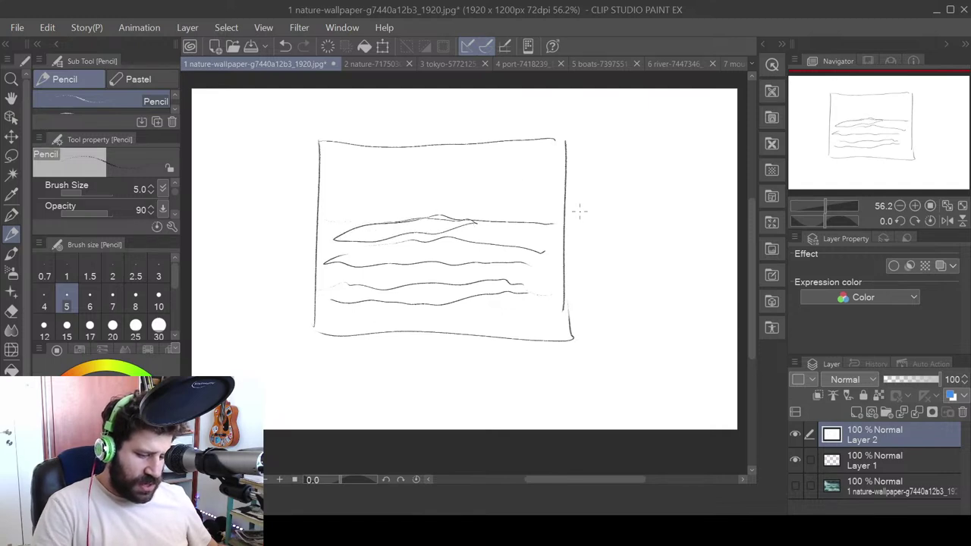
- Hatch the middle and lower wave bands inside the sketched frame with short diagonal pencil strokes
{"action": "mouse_move", "coordinate": [352, 286]}
{"action": "left_mouse_down"}
{"action": "mouse_move", "coordinate": [343, 302]}
{"action": "mouse_move", "coordinate": [359, 302]}
{"action": "left_mouse_up"}
{"action": "left_click_drag", "start_coordinate": [393, 285], "coordinate": [382, 303]}
{"action": "left_click_drag", "start_coordinate": [416, 285], "coordinate": [405, 303]}
{"action": "mouse_move", "coordinate": [439, 283]}
{"action": "left_mouse_down"}
{"action": "mouse_move", "coordinate": [426, 305]}
{"action": "mouse_move", "coordinate": [447, 303]}
{"action": "left_mouse_up"}
{"action": "left_click_drag", "start_coordinate": [469, 289], "coordinate": [461, 301]}
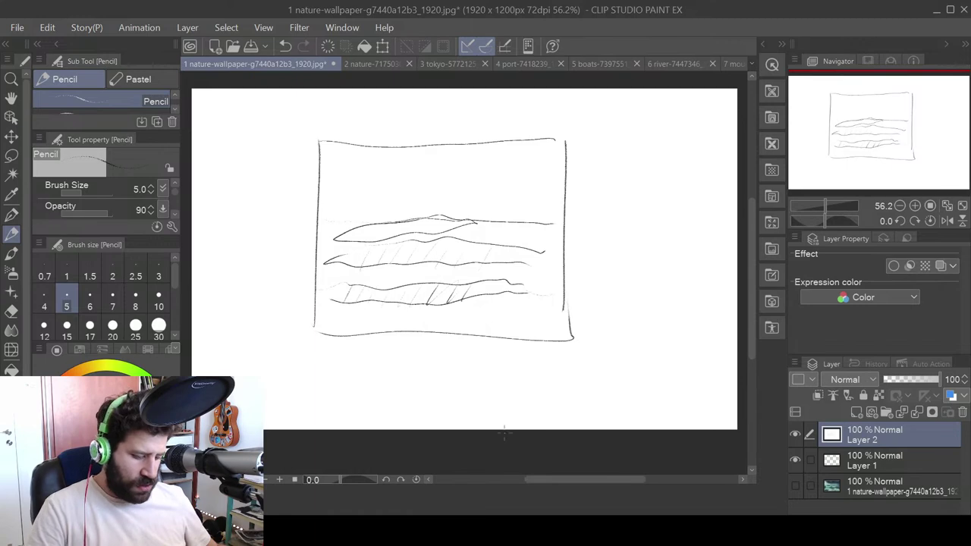
- Sketch a second frame beside the first, with a wide wavy foreground band and thinner bands toward the horizon
{"action": "left_click_drag", "start_coordinate": [574, 304], "coordinate": [481, 315]}
{"action": "mouse_move", "coordinate": [487, 169]}
{"action": "left_mouse_down"}
{"action": "mouse_move", "coordinate": [492, 290]}
{"action": "mouse_move", "coordinate": [646, 160]}
{"action": "left_mouse_up"}
{"action": "left_click_drag", "start_coordinate": [486, 298], "coordinate": [646, 291]}
{"action": "left_click_drag", "start_coordinate": [498, 255], "coordinate": [646, 251]}
{"action": "left_click_drag", "start_coordinate": [637, 278], "coordinate": [494, 279]}
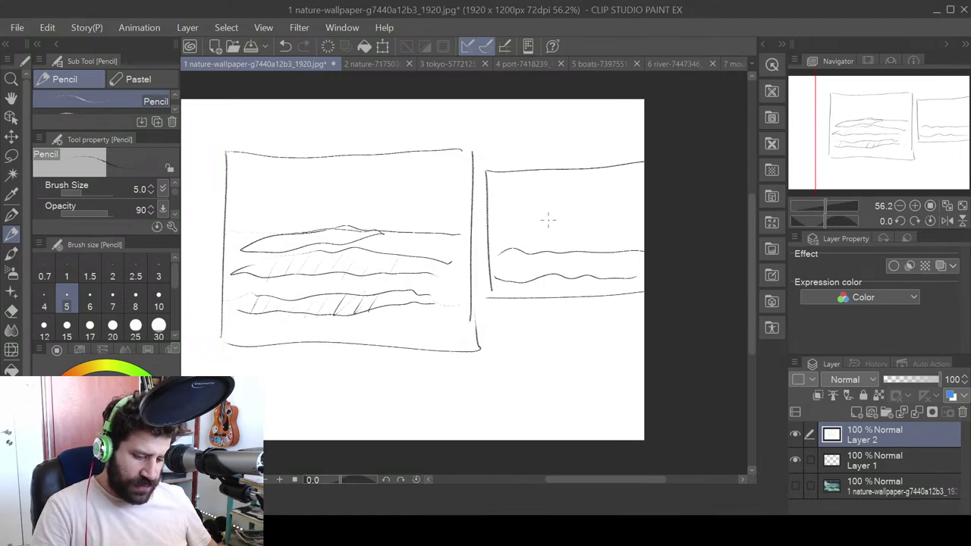
{"action": "mouse_move", "coordinate": [515, 224]}
{"action": "left_mouse_down"}
{"action": "mouse_move", "coordinate": [619, 220]}
{"action": "mouse_move", "coordinate": [502, 229]}
{"action": "left_mouse_up"}
{"action": "mouse_move", "coordinate": [607, 205]}
{"action": "left_mouse_down"}
{"action": "mouse_move", "coordinate": [648, 203]}
{"action": "mouse_move", "coordinate": [589, 207]}
{"action": "left_mouse_up"}
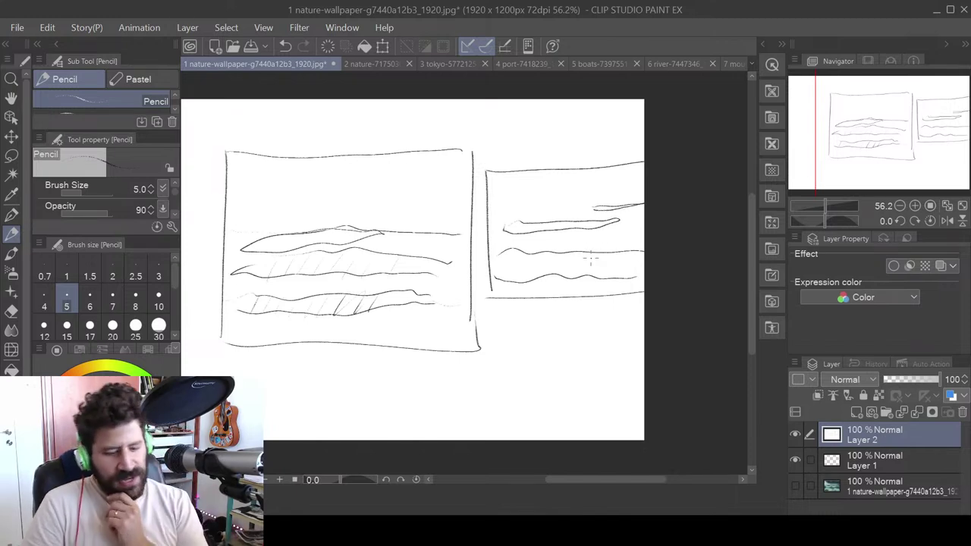
{"action": "left_click_drag", "start_coordinate": [515, 211], "coordinate": [672, 214]}
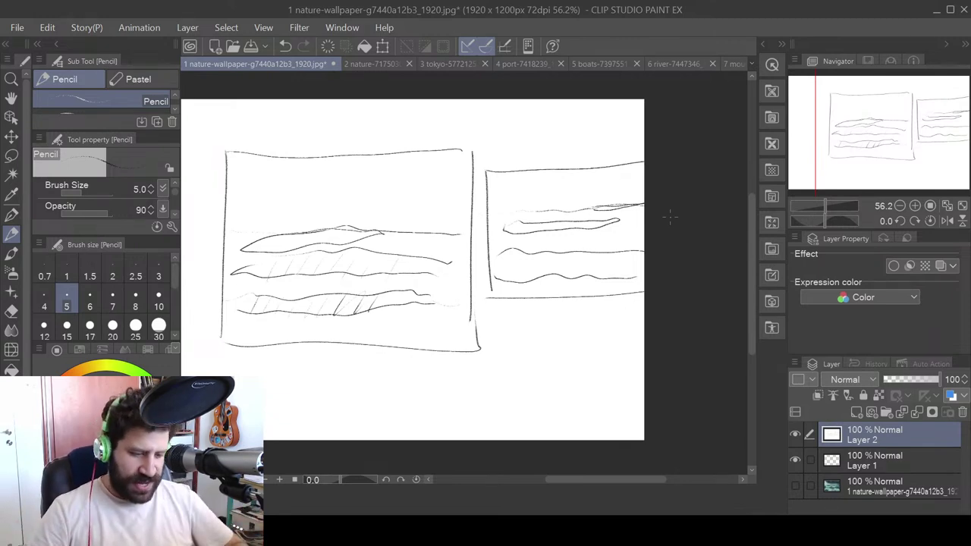
- Hide Layer 2 and Layer 1 and show the ocean photo layer again
{"action": "left_click_drag", "start_coordinate": [794, 433], "coordinate": [787, 455]}
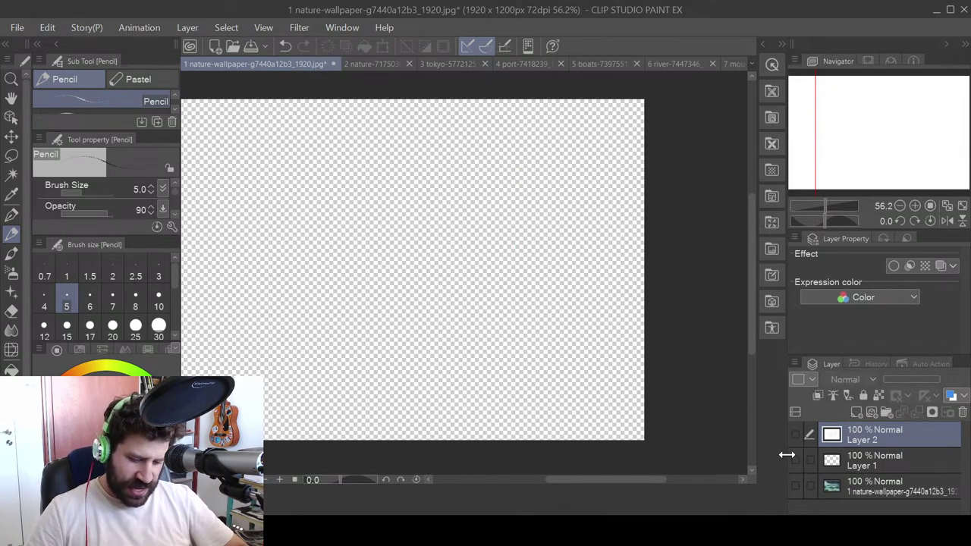
{"action": "left_click", "coordinate": [795, 485]}
{"action": "left_click_drag", "start_coordinate": [419, 306], "coordinate": [496, 282]}
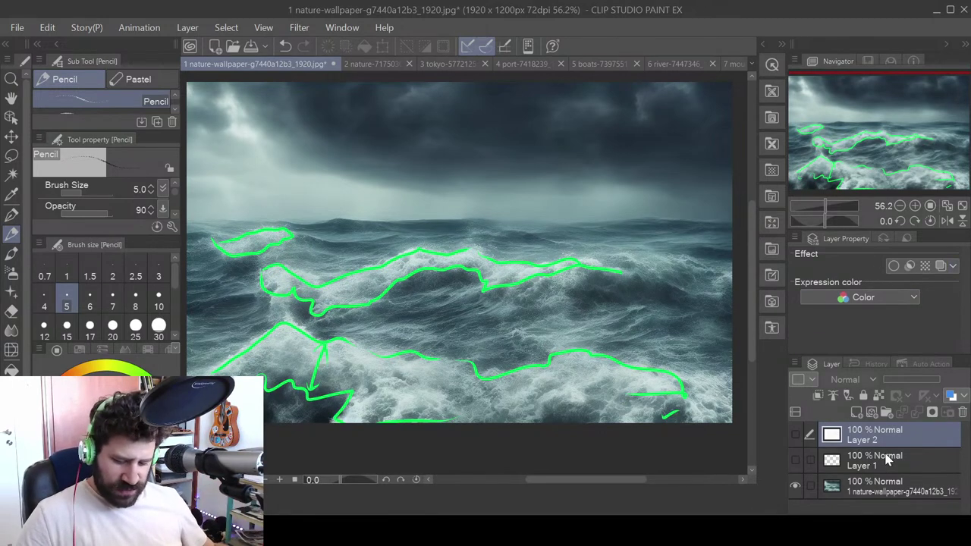
- Revert the ocean photo to its originally opened state through the history and add a new raster layer above it
{"action": "key", "text": "ctrl+z"}
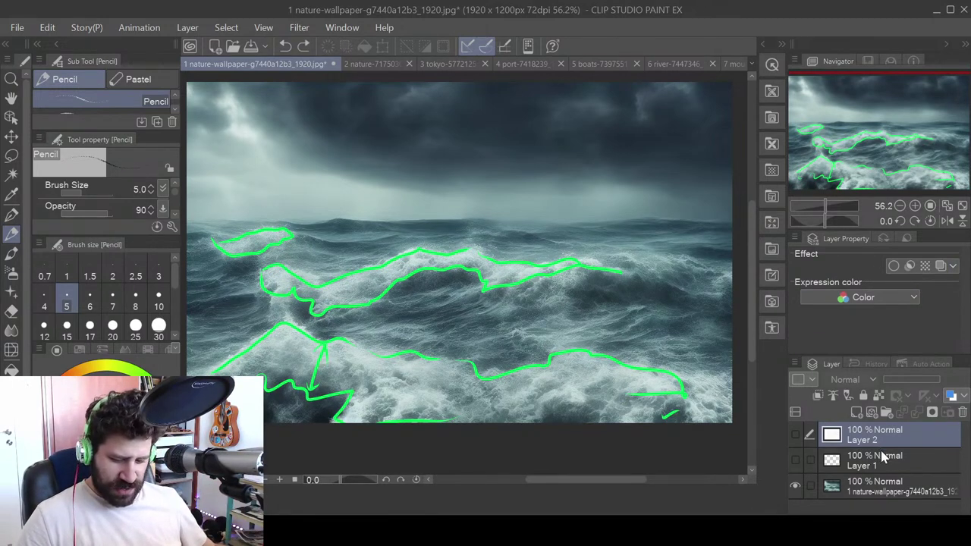
{"action": "left_click", "coordinate": [880, 364]}
{"action": "left_click_drag", "start_coordinate": [963, 481], "coordinate": [965, 387]}
{"action": "left_click", "coordinate": [872, 396]}
{"action": "left_click", "coordinate": [872, 380]}
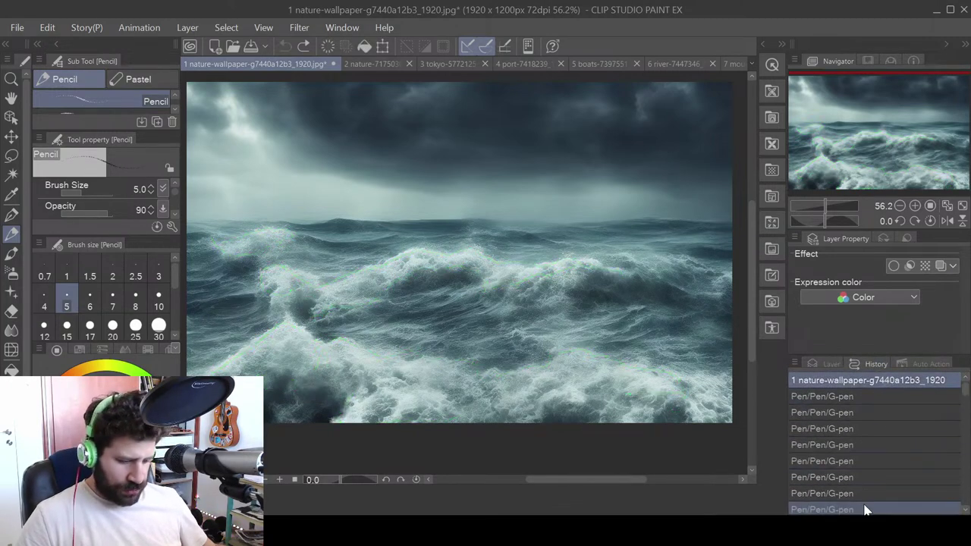
{"action": "left_click", "coordinate": [824, 364]}
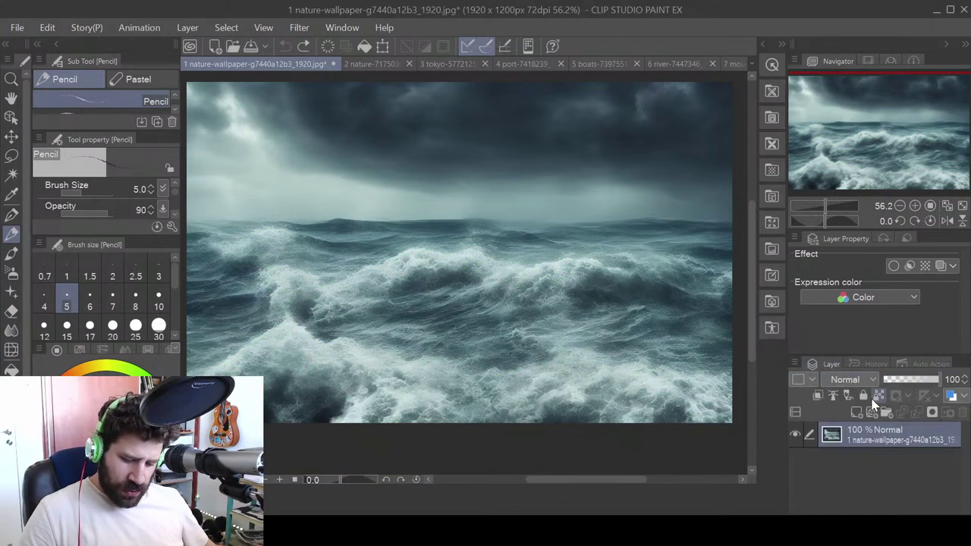
{"action": "left_click", "coordinate": [856, 412]}
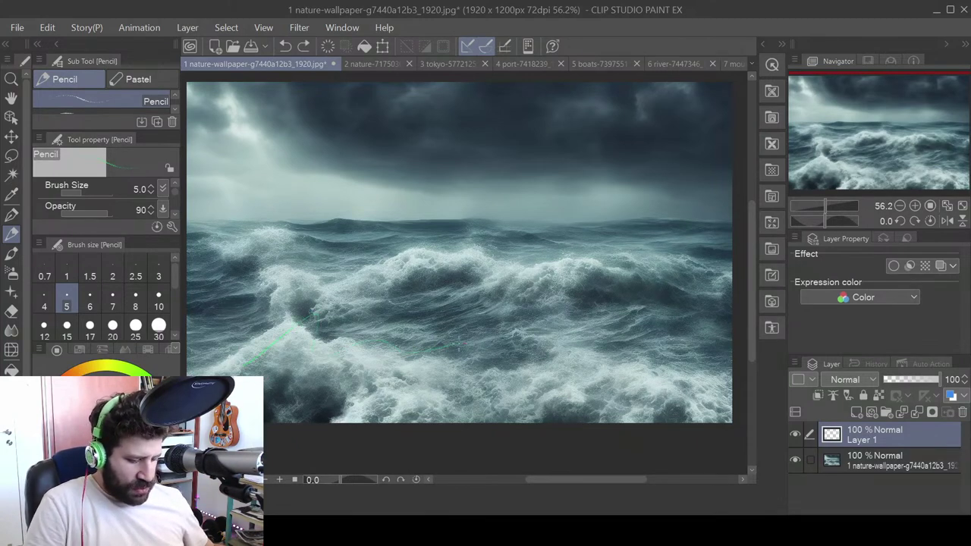
- Switch to the G-pen, try broad green outlines around the middle and foreground waves, and undo both
{"action": "key", "text": "p"}
{"action": "mouse_move", "coordinate": [232, 355]}
{"action": "left_mouse_down"}
{"action": "mouse_move", "coordinate": [243, 348]}
{"action": "mouse_move", "coordinate": [554, 363]}
{"action": "mouse_move", "coordinate": [353, 404]}
{"action": "mouse_move", "coordinate": [307, 400]}
{"action": "left_mouse_up"}
{"action": "mouse_move", "coordinate": [315, 287]}
{"action": "left_mouse_down"}
{"action": "mouse_move", "coordinate": [341, 278]}
{"action": "mouse_move", "coordinate": [599, 311]}
{"action": "mouse_move", "coordinate": [386, 325]}
{"action": "left_mouse_up"}
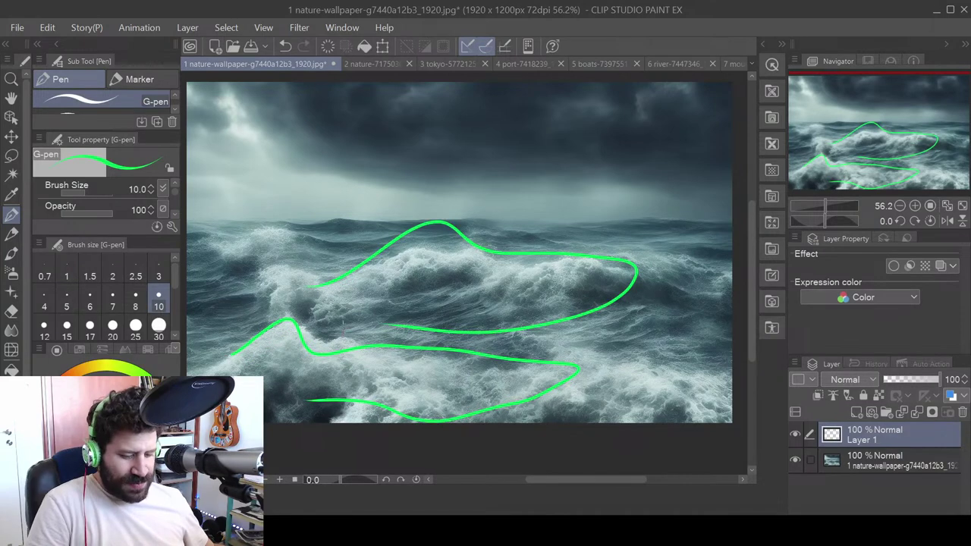
{"action": "key", "text": "ctrl+z"}
{"action": "key", "text": "ctrl+z"}
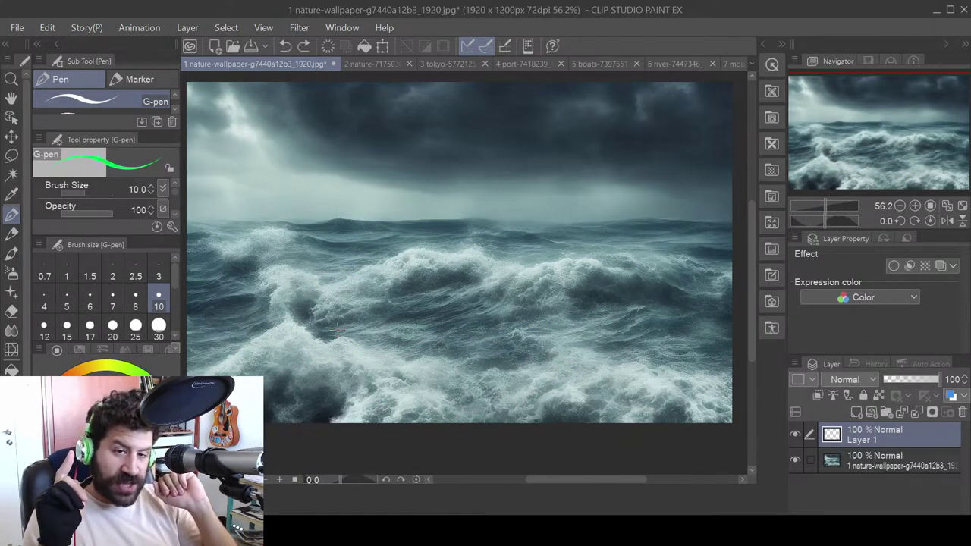
- Mark the crests of the central wave and of the two foreground waves with peaked green lines on Layer 1
{"action": "left_click_drag", "start_coordinate": [338, 280], "coordinate": [421, 250]}
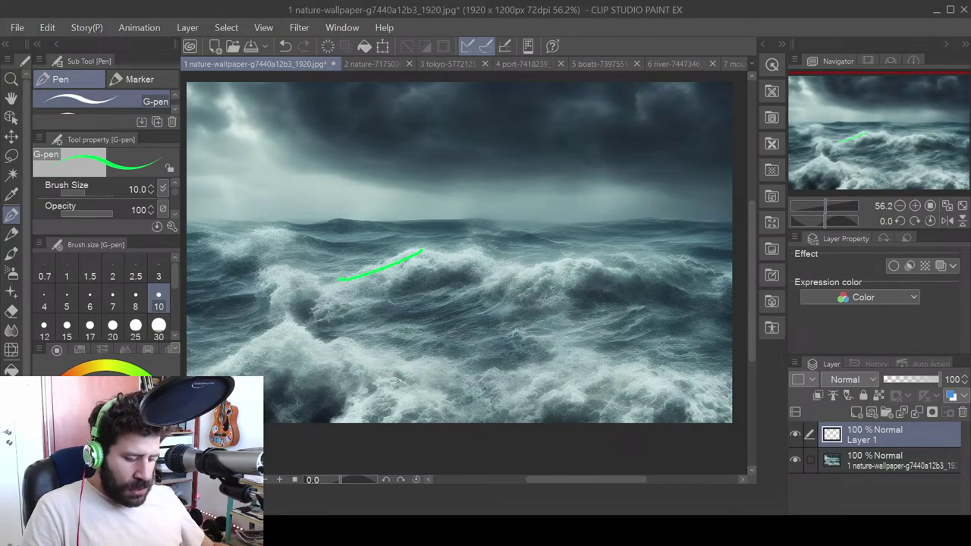
{"action": "left_click_drag", "start_coordinate": [421, 254], "coordinate": [462, 259]}
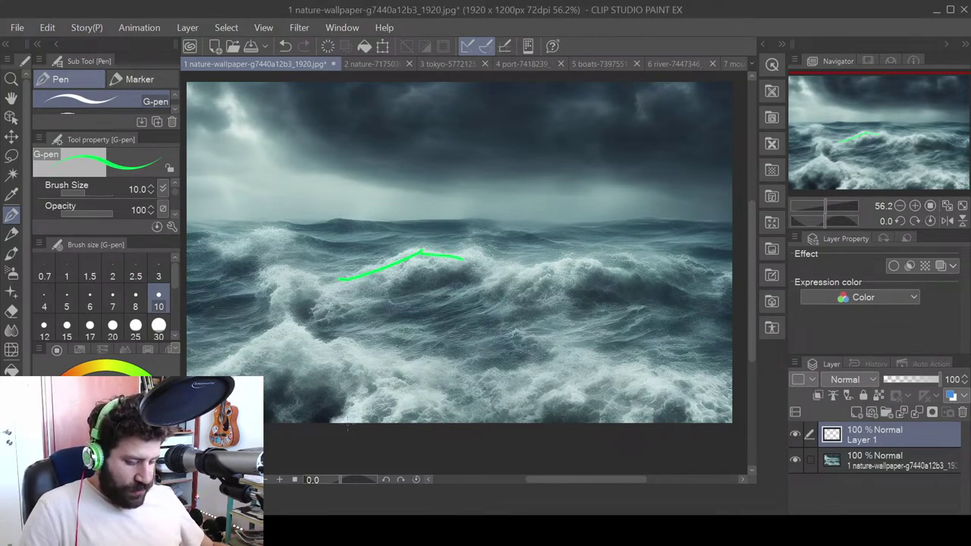
{"action": "mouse_move", "coordinate": [202, 371]}
{"action": "left_mouse_down"}
{"action": "mouse_move", "coordinate": [277, 327]}
{"action": "mouse_move", "coordinate": [296, 327]}
{"action": "mouse_move", "coordinate": [343, 367]}
{"action": "left_mouse_up"}
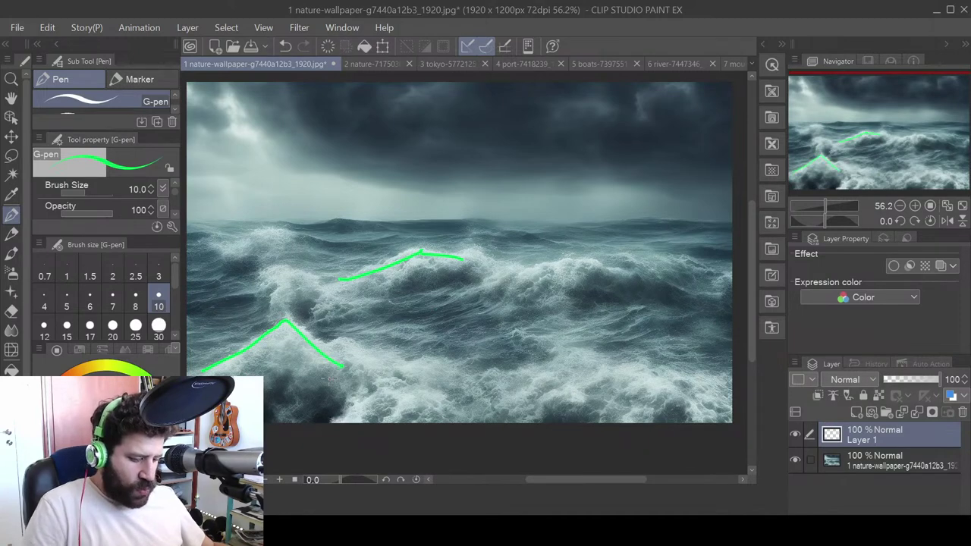
{"action": "mouse_move", "coordinate": [498, 388]}
{"action": "left_mouse_down"}
{"action": "mouse_move", "coordinate": [586, 378]}
{"action": "mouse_move", "coordinate": [613, 365]}
{"action": "mouse_move", "coordinate": [702, 392]}
{"action": "left_mouse_up"}
- Mark smaller wave crests along the horizon, behind the central wave and in the right midground with short green peaks
{"action": "left_click_drag", "start_coordinate": [320, 223], "coordinate": [334, 217]}
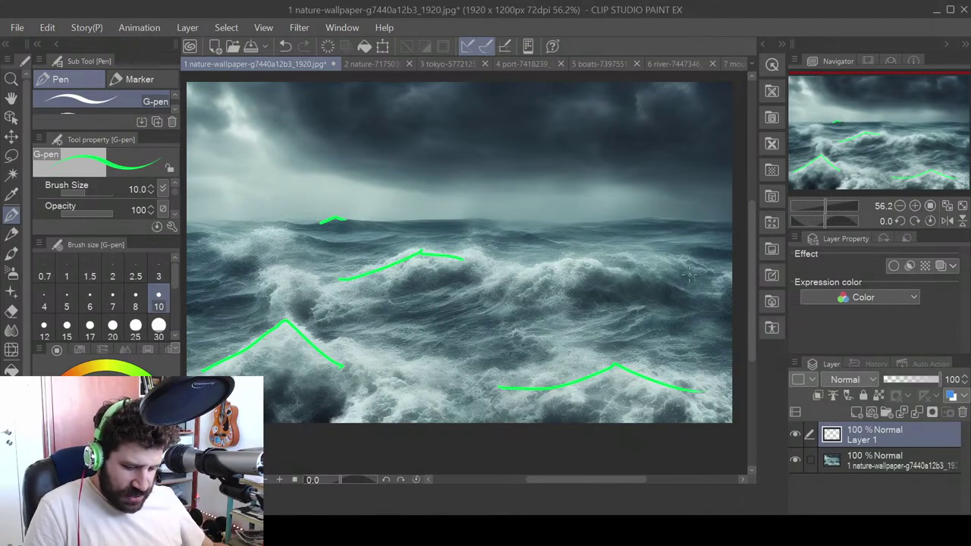
{"action": "mouse_move", "coordinate": [605, 330]}
{"action": "left_mouse_down"}
{"action": "mouse_move", "coordinate": [649, 308]}
{"action": "mouse_move", "coordinate": [677, 312]}
{"action": "left_mouse_up"}
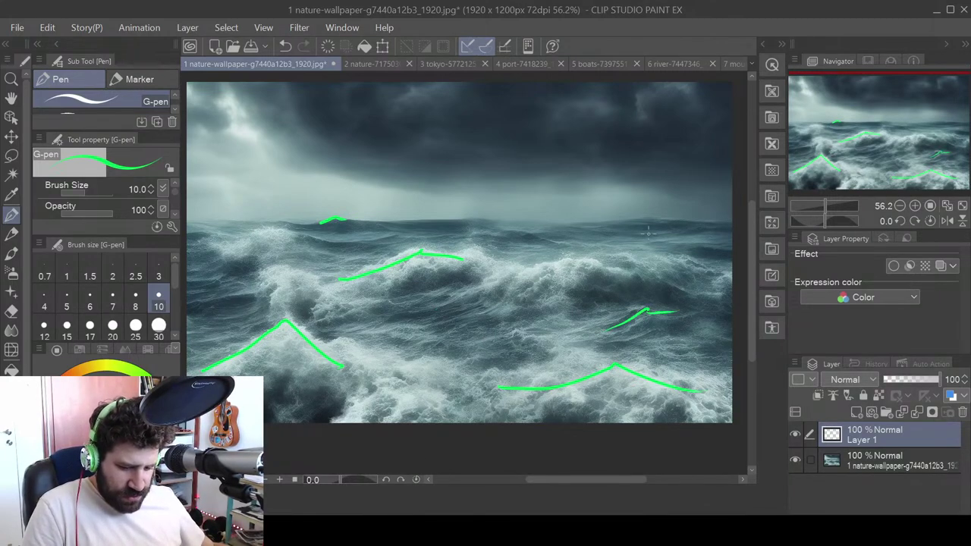
{"action": "left_click_drag", "start_coordinate": [505, 231], "coordinate": [553, 241]}
{"action": "left_click_drag", "start_coordinate": [614, 224], "coordinate": [700, 217]}
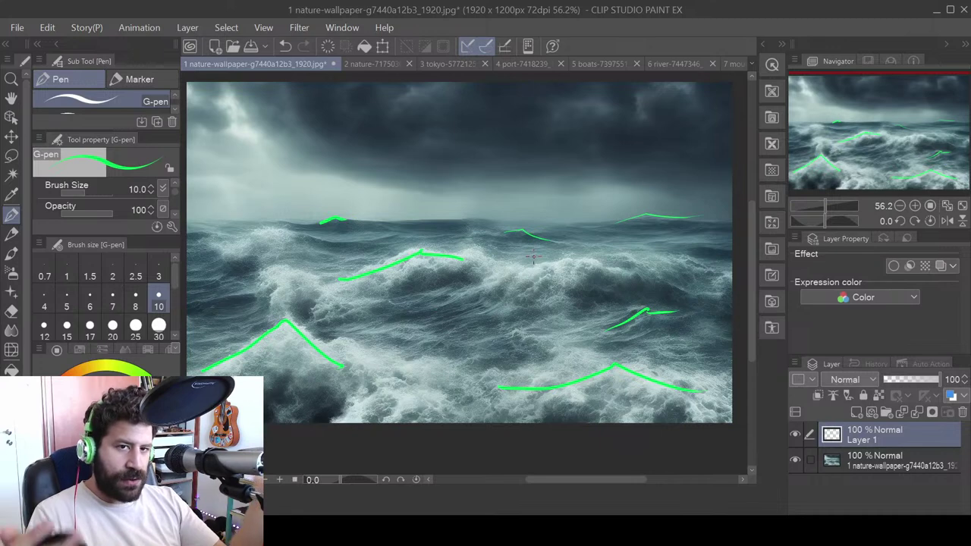
{"action": "mouse_move", "coordinate": [240, 240]}
{"action": "left_mouse_down"}
{"action": "mouse_move", "coordinate": [281, 225]}
{"action": "mouse_move", "coordinate": [314, 242]}
{"action": "left_mouse_up"}
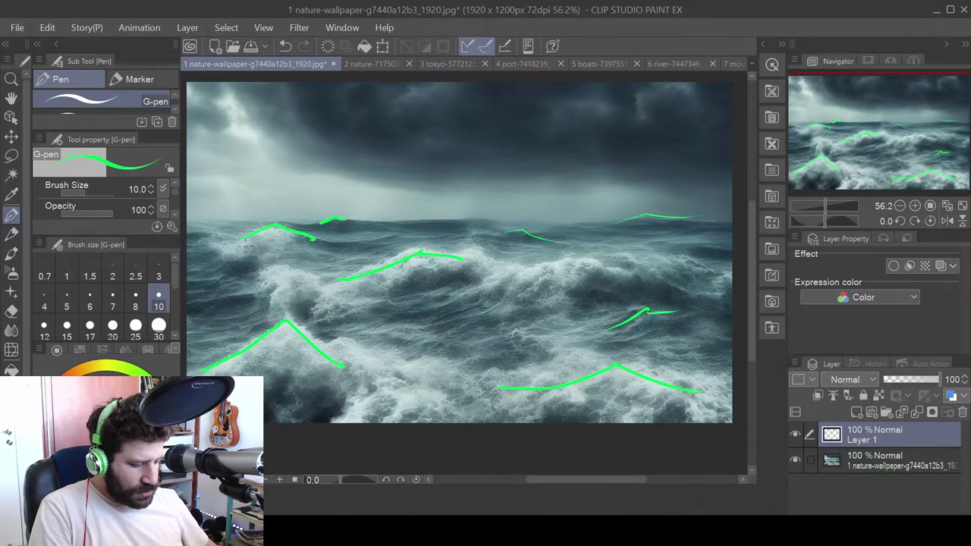
{"action": "key", "text": "ctrl+z"}
- Outline two small foam patches in green at the lower edge of the foreground wave
{"action": "scroll", "coordinate": [277, 271], "scroll_direction": "up", "scroll_amount": 5}
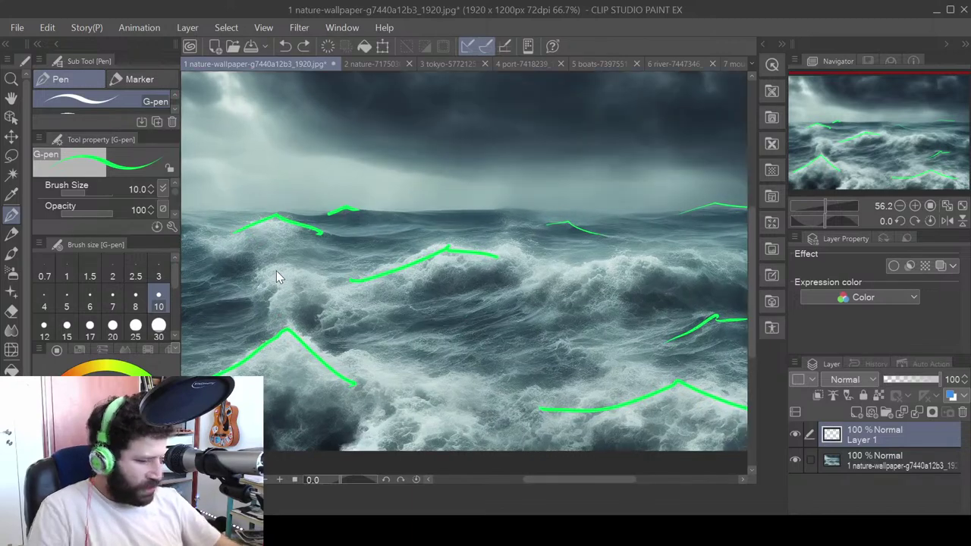
{"action": "left_click_drag", "start_coordinate": [343, 219], "coordinate": [454, 279]}
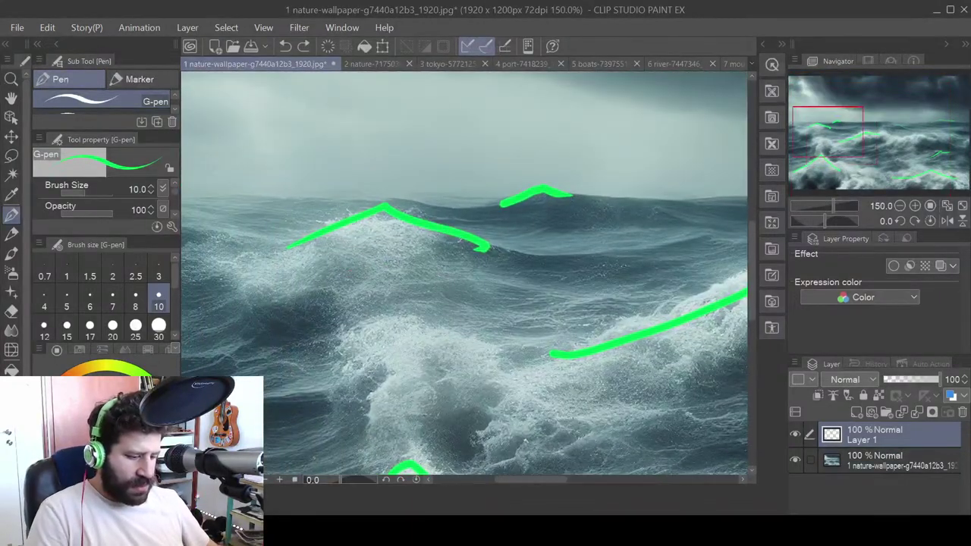
{"action": "scroll", "coordinate": [369, 267], "scroll_direction": "down", "scroll_amount": 2}
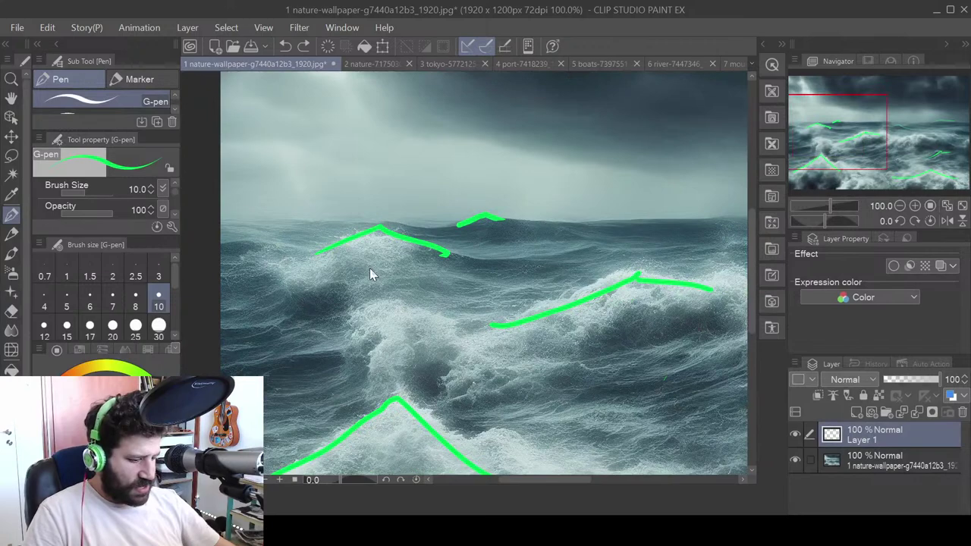
{"action": "left_click_drag", "start_coordinate": [509, 384], "coordinate": [500, 190]}
{"action": "left_click_drag", "start_coordinate": [601, 314], "coordinate": [473, 281]}
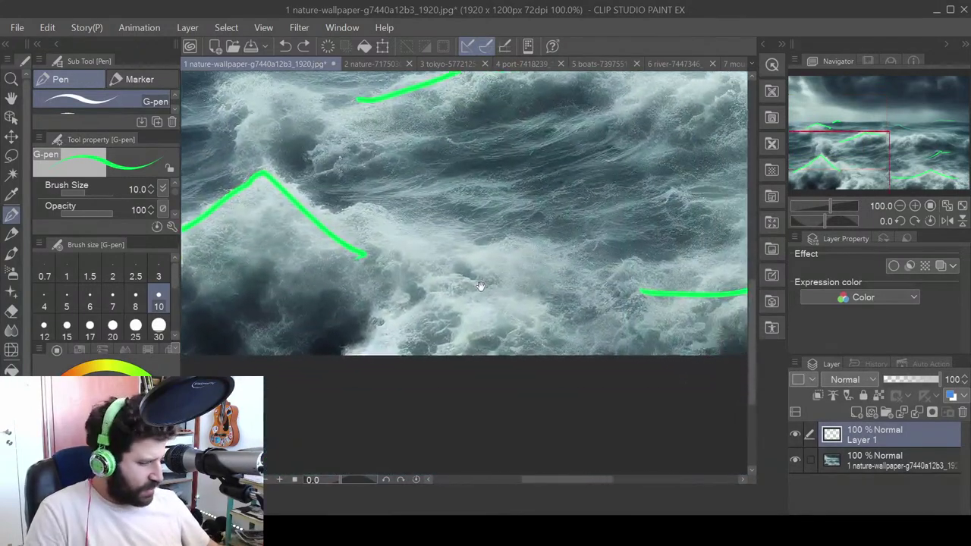
{"action": "scroll", "coordinate": [483, 278], "scroll_direction": "up", "scroll_amount": 2}
{"action": "mouse_move", "coordinate": [470, 345]}
{"action": "left_mouse_down"}
{"action": "mouse_move", "coordinate": [545, 296]}
{"action": "mouse_move", "coordinate": [530, 285]}
{"action": "mouse_move", "coordinate": [511, 306]}
{"action": "mouse_move", "coordinate": [511, 325]}
{"action": "mouse_move", "coordinate": [485, 336]}
{"action": "mouse_move", "coordinate": [548, 336]}
{"action": "mouse_move", "coordinate": [593, 300]}
{"action": "mouse_move", "coordinate": [601, 321]}
{"action": "mouse_move", "coordinate": [542, 344]}
{"action": "mouse_move", "coordinate": [453, 349]}
{"action": "mouse_move", "coordinate": [447, 337]}
{"action": "mouse_move", "coordinate": [480, 298]}
{"action": "left_mouse_up"}
{"action": "scroll", "coordinate": [549, 241], "scroll_direction": "down", "scroll_amount": 1}
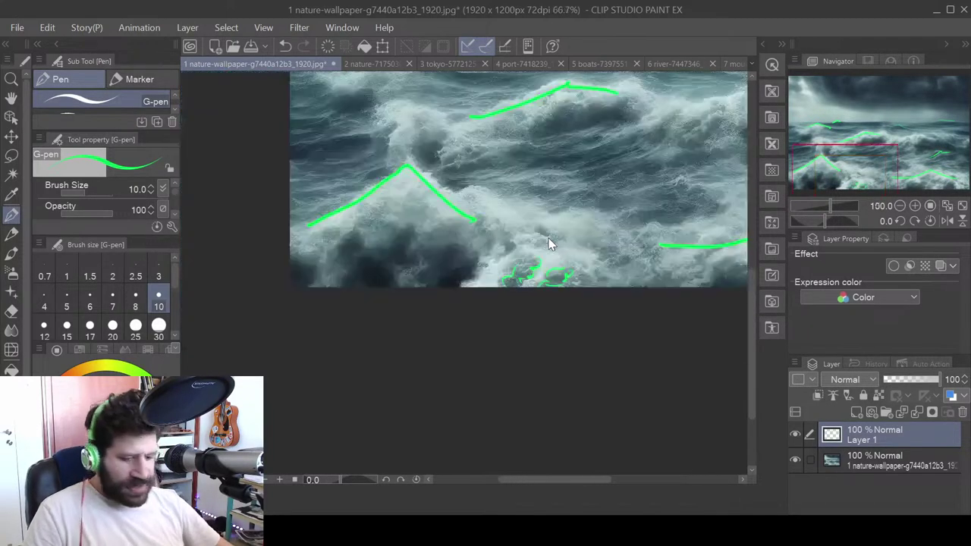
- Add a short slanted green stroke on the right slope of the central wave
{"action": "scroll", "coordinate": [516, 330], "scroll_direction": "down", "scroll_amount": 2}
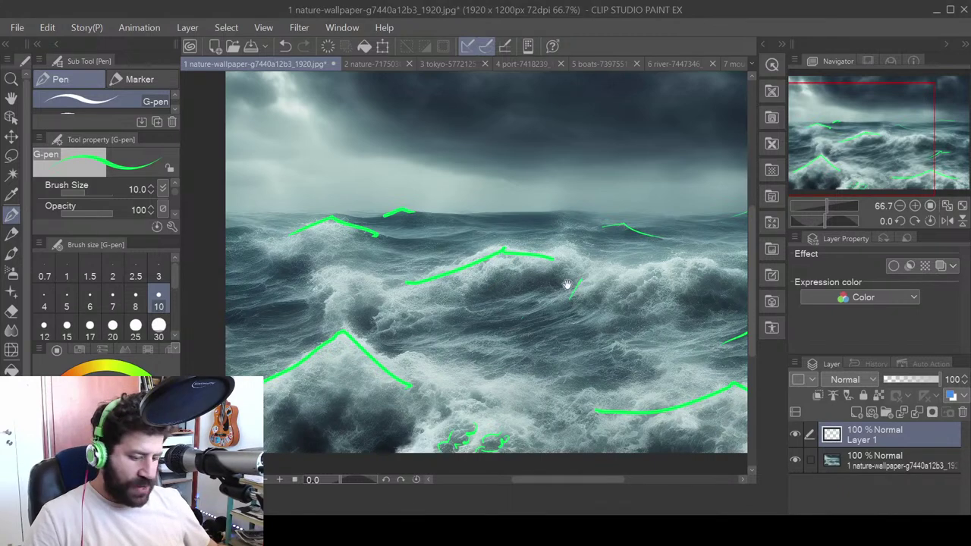
{"action": "left_click_drag", "start_coordinate": [577, 279], "coordinate": [571, 294]}
{"action": "left_click_drag", "start_coordinate": [574, 280], "coordinate": [565, 290]}
{"action": "scroll", "coordinate": [540, 284], "scroll_direction": "down", "scroll_amount": 1}
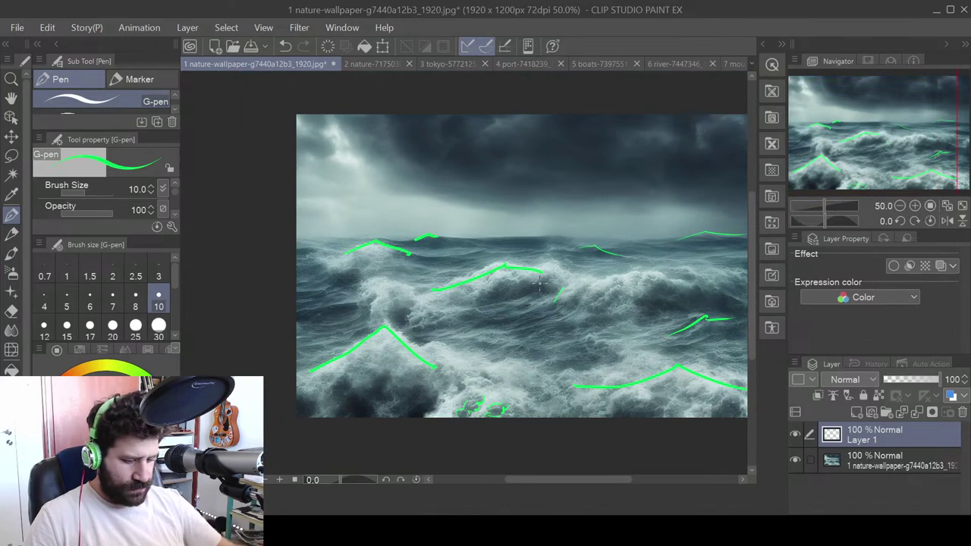
{"action": "left_click_drag", "start_coordinate": [603, 336], "coordinate": [543, 343]}
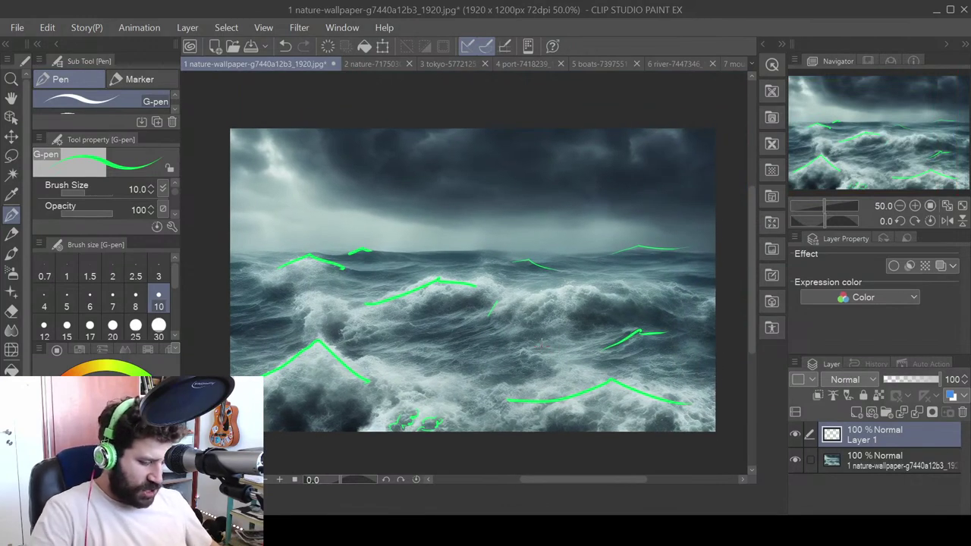
- Hide Layer 1 and reduce the ocean photo layer's opacity to 51%
{"action": "left_click", "coordinate": [902, 458]}
{"action": "left_click", "coordinate": [796, 434]}
{"action": "left_click_drag", "start_coordinate": [941, 381], "coordinate": [906, 387]}
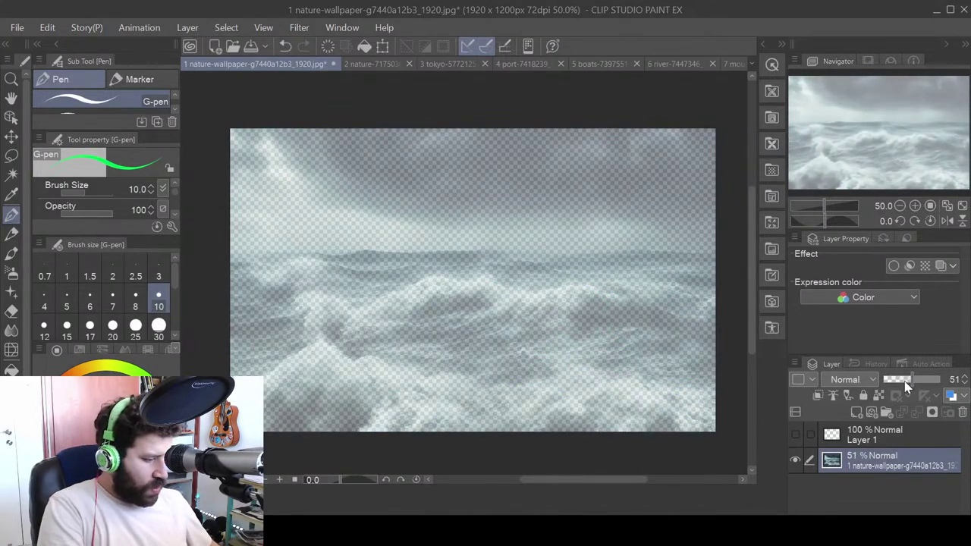
- Switch to the Pencil at brush size 20 and undo a trial wave line across the photo
{"action": "key", "text": "p"}
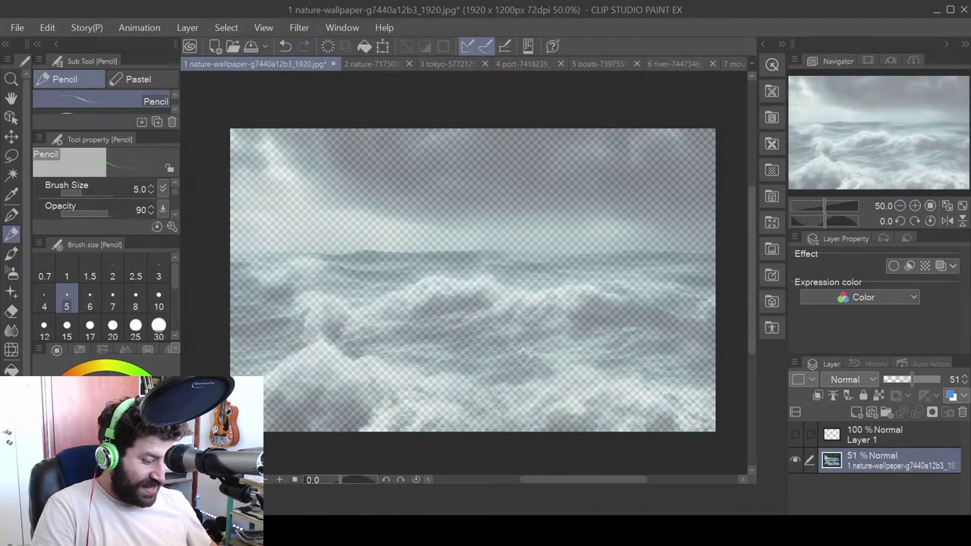
{"action": "left_click", "coordinate": [135, 305]}
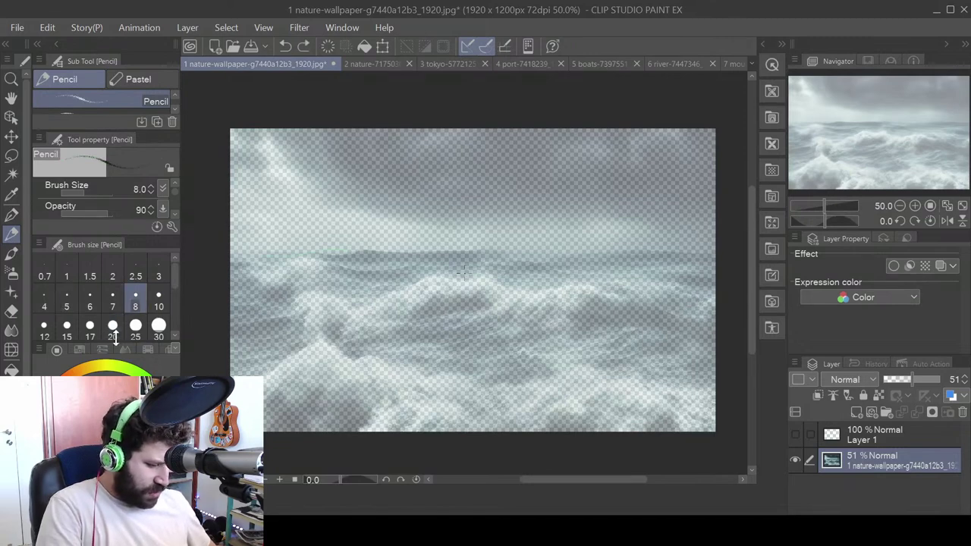
{"action": "left_click", "coordinate": [116, 334]}
{"action": "mouse_move", "coordinate": [258, 284]}
{"action": "left_mouse_down"}
{"action": "mouse_move", "coordinate": [397, 280]}
{"action": "mouse_move", "coordinate": [587, 294]}
{"action": "left_mouse_up"}
{"action": "key", "text": "ctrl+z"}
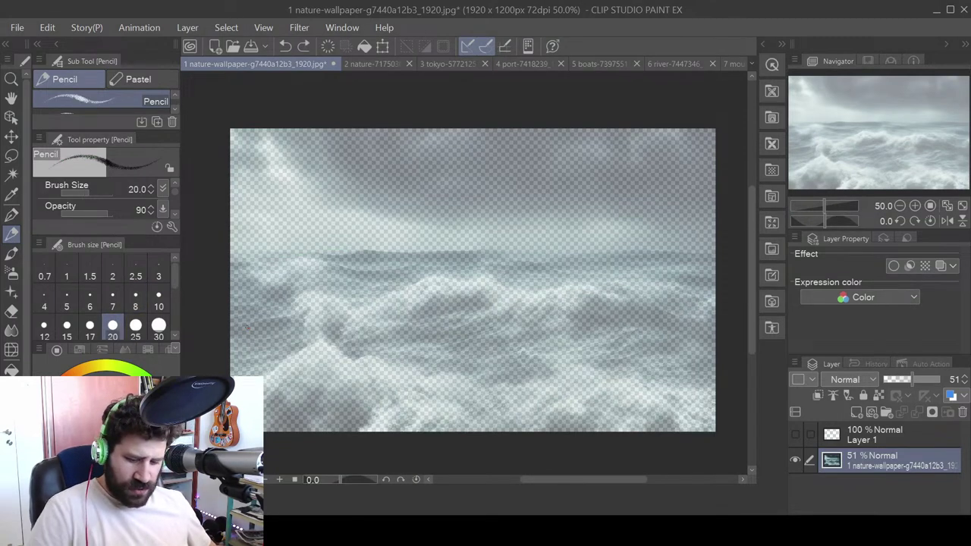
- Show Layer 1 again, erase all of its green marks and deselect
{"action": "left_click", "coordinate": [875, 436]}
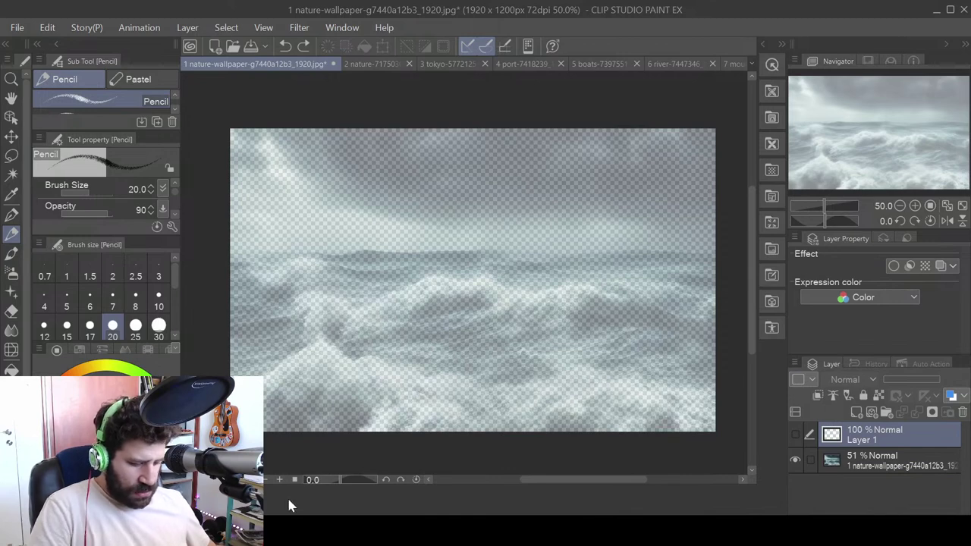
{"action": "left_click", "coordinate": [795, 434]}
{"action": "key", "text": "ctrl+a"}
{"action": "key", "text": "Delete"}
{"action": "key", "text": "ctrl+d"}
- Trace the horizon line, the foreground wave crests and the dark trough in the lower left corner in pencil
{"action": "left_click_drag", "start_coordinate": [238, 255], "coordinate": [698, 253]}
{"action": "left_click_drag", "start_coordinate": [326, 256], "coordinate": [229, 254]}
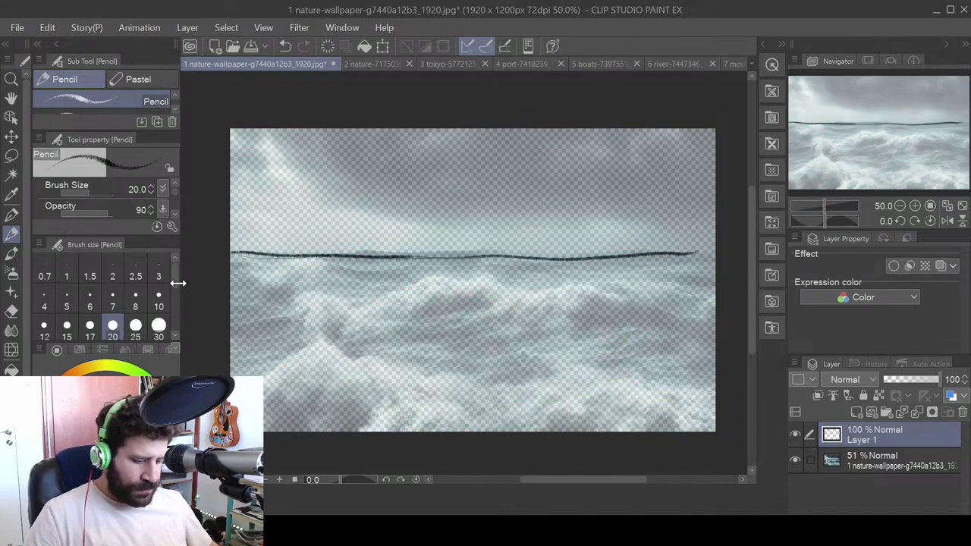
{"action": "mouse_move", "coordinate": [250, 376]}
{"action": "left_mouse_down"}
{"action": "mouse_move", "coordinate": [328, 337]}
{"action": "mouse_move", "coordinate": [355, 366]}
{"action": "mouse_move", "coordinate": [485, 387]}
{"action": "mouse_move", "coordinate": [579, 368]}
{"action": "mouse_move", "coordinate": [662, 386]}
{"action": "left_mouse_up"}
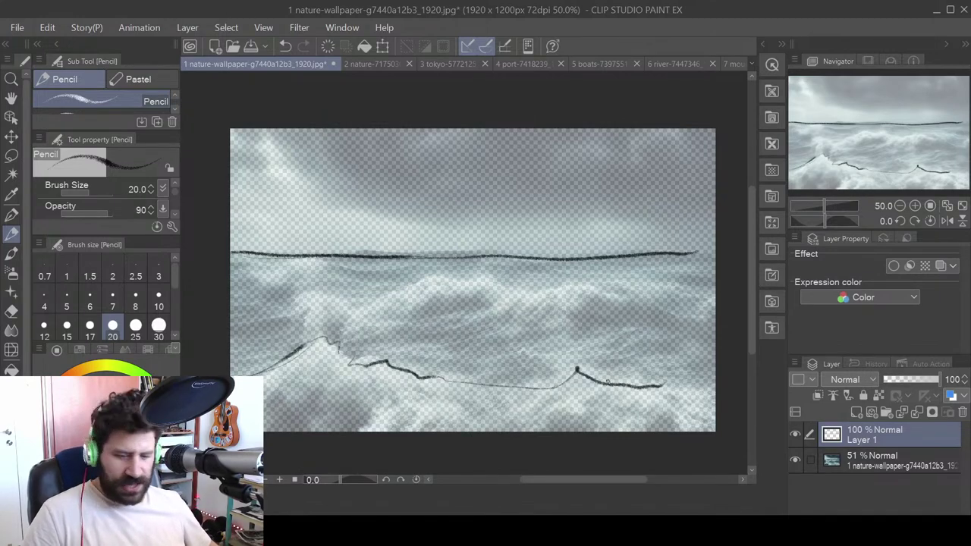
{"action": "mouse_move", "coordinate": [447, 429]}
{"action": "left_mouse_down"}
{"action": "mouse_move", "coordinate": [371, 429]}
{"action": "mouse_move", "coordinate": [265, 393]}
{"action": "left_mouse_up"}
- Trace the central wave's crest and base, the far left wave and the small midground peaks in pencil
{"action": "mouse_move", "coordinate": [308, 291]}
{"action": "left_mouse_down"}
{"action": "mouse_move", "coordinate": [353, 307]}
{"action": "mouse_move", "coordinate": [425, 279]}
{"action": "mouse_move", "coordinate": [637, 299]}
{"action": "left_mouse_up"}
{"action": "left_click_drag", "start_coordinate": [565, 300], "coordinate": [303, 331]}
{"action": "mouse_move", "coordinate": [265, 259]}
{"action": "left_mouse_down"}
{"action": "mouse_move", "coordinate": [300, 267]}
{"action": "mouse_move", "coordinate": [315, 282]}
{"action": "mouse_move", "coordinate": [252, 284]}
{"action": "left_mouse_up"}
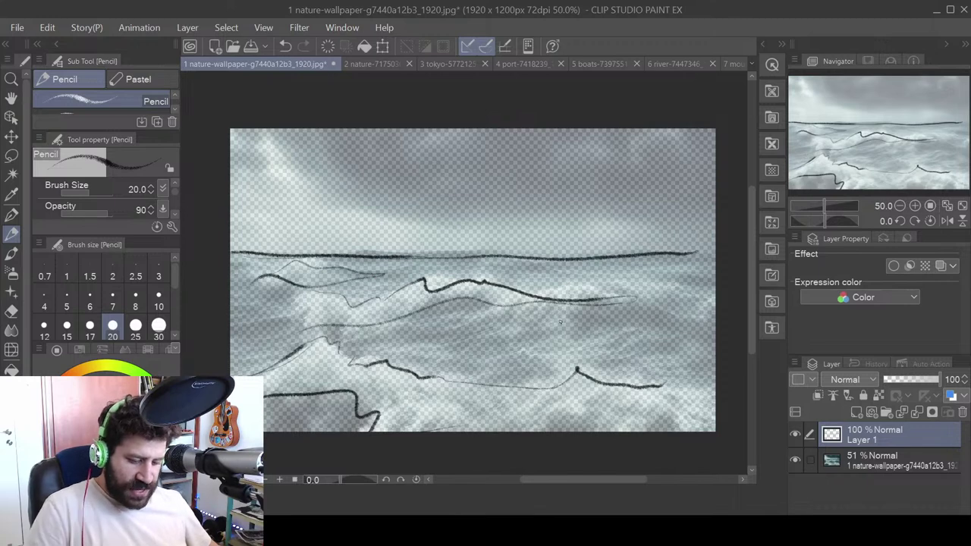
{"action": "left_click_drag", "start_coordinate": [598, 328], "coordinate": [683, 349]}
{"action": "mouse_move", "coordinate": [528, 355]}
{"action": "left_mouse_down"}
{"action": "mouse_move", "coordinate": [483, 342]}
{"action": "mouse_move", "coordinate": [397, 357]}
{"action": "left_mouse_up"}
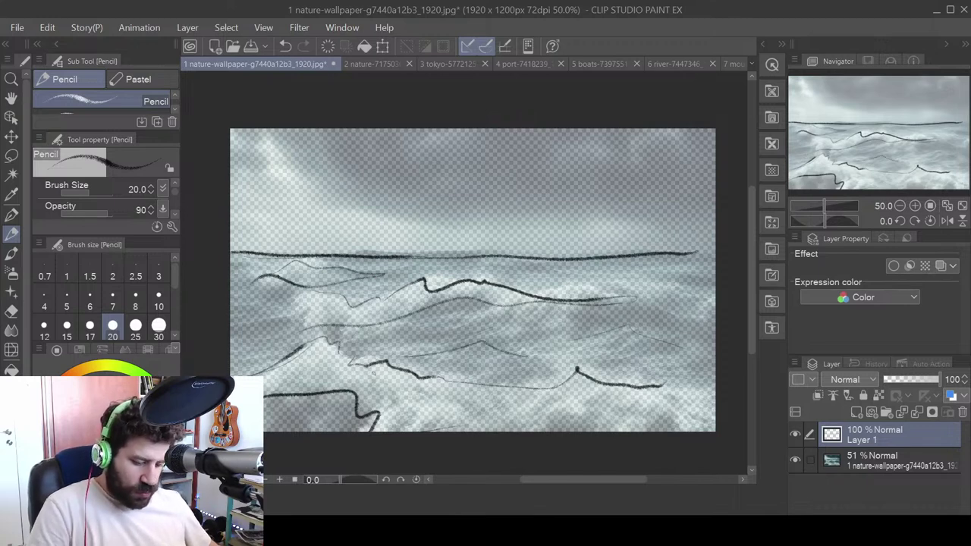
- Raise the ocean photo layer's opacity to 65% and sketch small distant waves at the right of the horizon on Layer 1
{"action": "left_click", "coordinate": [892, 460]}
{"action": "left_click", "coordinate": [919, 378]}
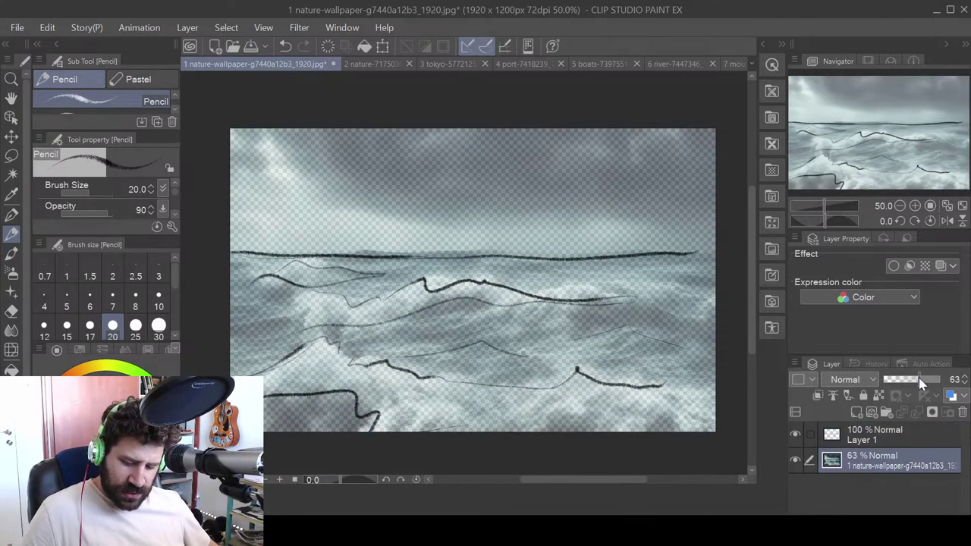
{"action": "left_click", "coordinate": [872, 434]}
{"action": "mouse_move", "coordinate": [566, 256]}
{"action": "left_mouse_down"}
{"action": "mouse_move", "coordinate": [668, 251]}
{"action": "mouse_move", "coordinate": [636, 266]}
{"action": "mouse_move", "coordinate": [540, 264]}
{"action": "left_mouse_up"}
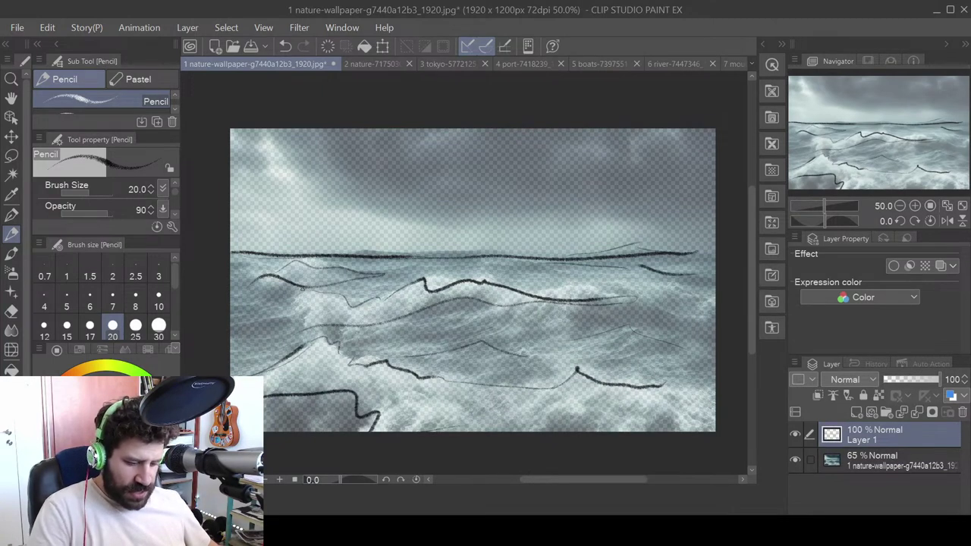
- Hide the ocean photo layer and draw a vertical arrow between the central wave's crest and the horizon
{"action": "left_click", "coordinate": [795, 460]}
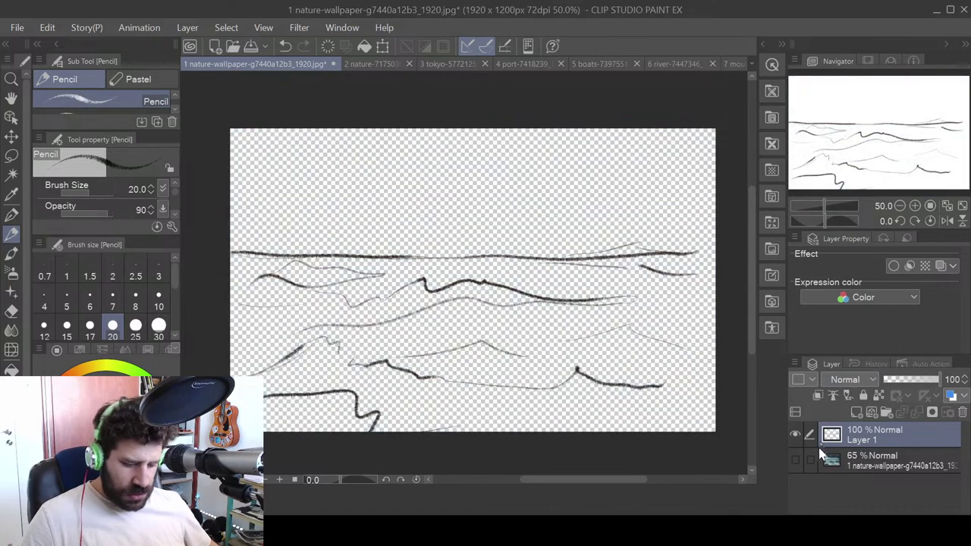
{"action": "left_click_drag", "start_coordinate": [447, 253], "coordinate": [443, 286]}
{"action": "left_click_drag", "start_coordinate": [443, 251], "coordinate": [449, 274]}
{"action": "left_click_drag", "start_coordinate": [439, 279], "coordinate": [440, 288]}
- Circle the distant wave band and the larger near wave area in pencil, and undo both loops
{"action": "mouse_move", "coordinate": [322, 247]}
{"action": "left_mouse_down"}
{"action": "mouse_move", "coordinate": [461, 237]}
{"action": "mouse_move", "coordinate": [516, 307]}
{"action": "mouse_move", "coordinate": [379, 245]}
{"action": "left_mouse_up"}
{"action": "mouse_move", "coordinate": [433, 284]}
{"action": "left_mouse_down"}
{"action": "mouse_move", "coordinate": [630, 431]}
{"action": "mouse_move", "coordinate": [264, 396]}
{"action": "left_mouse_up"}
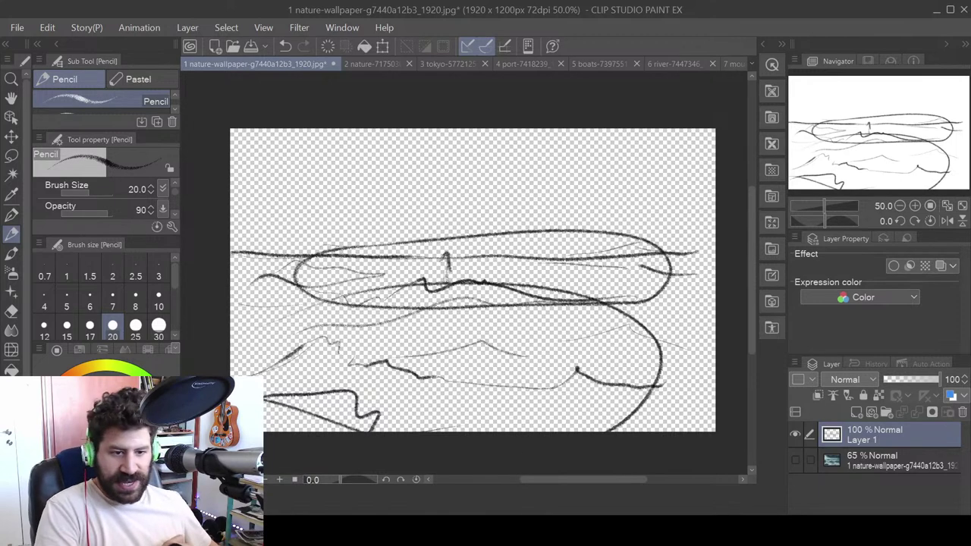
{"action": "key", "text": "ctrl+z"}
{"action": "key", "text": "ctrl+z"}
{"action": "key", "text": "ctrl+z"}
{"action": "key", "text": "ctrl+z"}
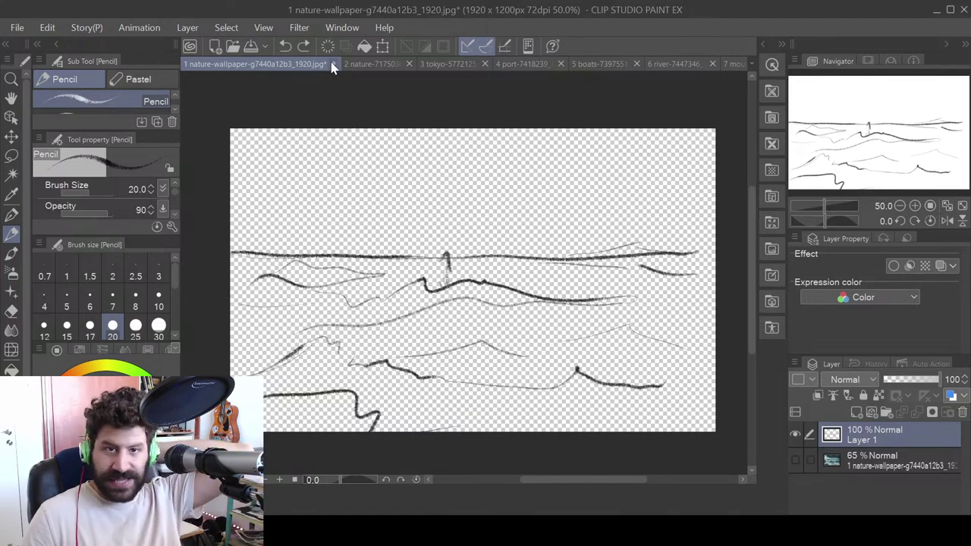
- Close the sketched document without saving and open the original ocean photo again
{"action": "key", "text": "n"}
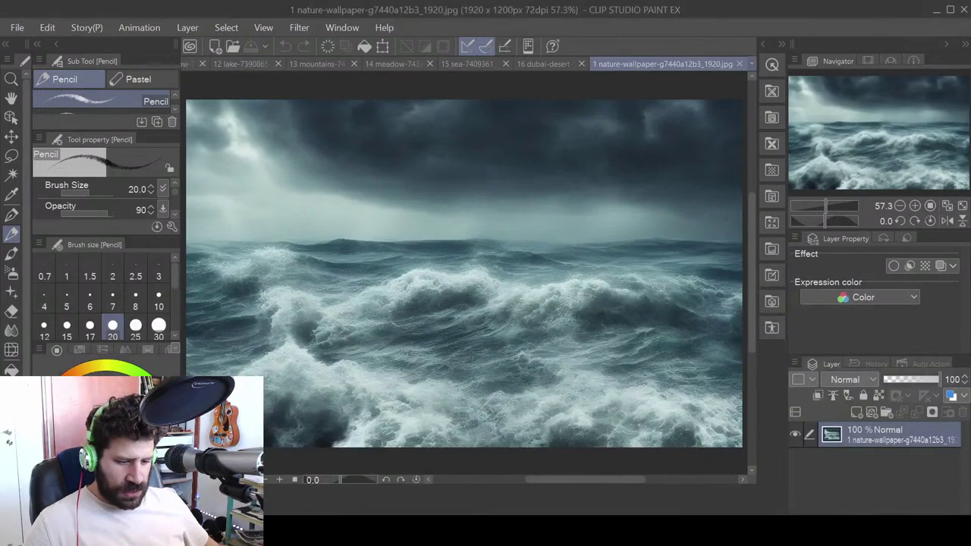
{"action": "left_click", "coordinate": [771, 91]}
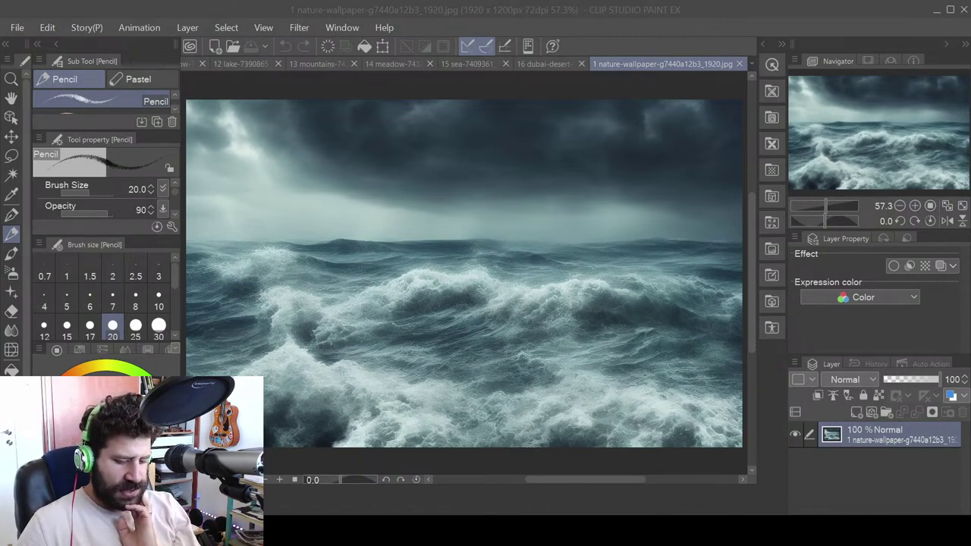
{"action": "left_click", "coordinate": [504, 288]}
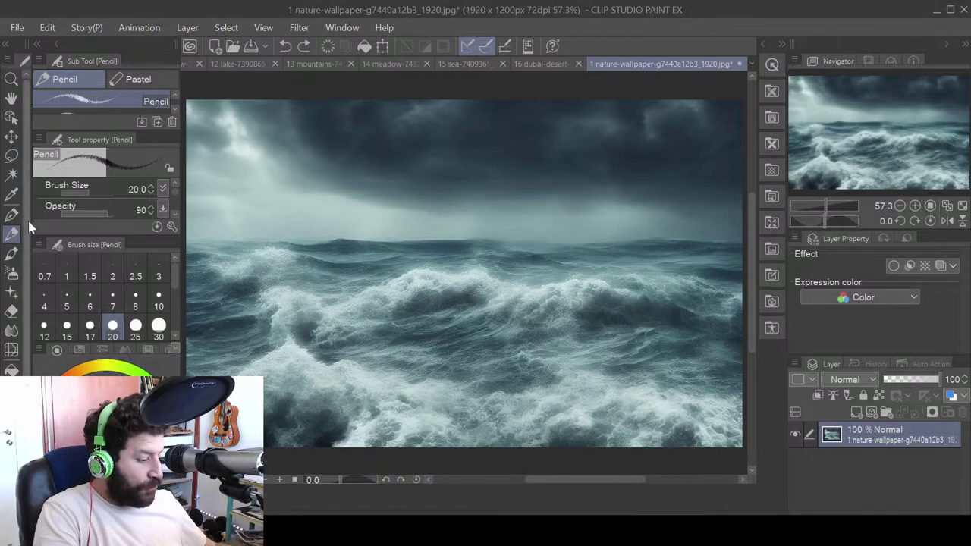
- Select the G-pen, try a short vertical stroke just below the horizon, and undo it
{"action": "left_click", "coordinate": [12, 215]}
{"action": "left_click_drag", "start_coordinate": [459, 243], "coordinate": [459, 271]}
{"action": "key", "text": "ctrl+z"}
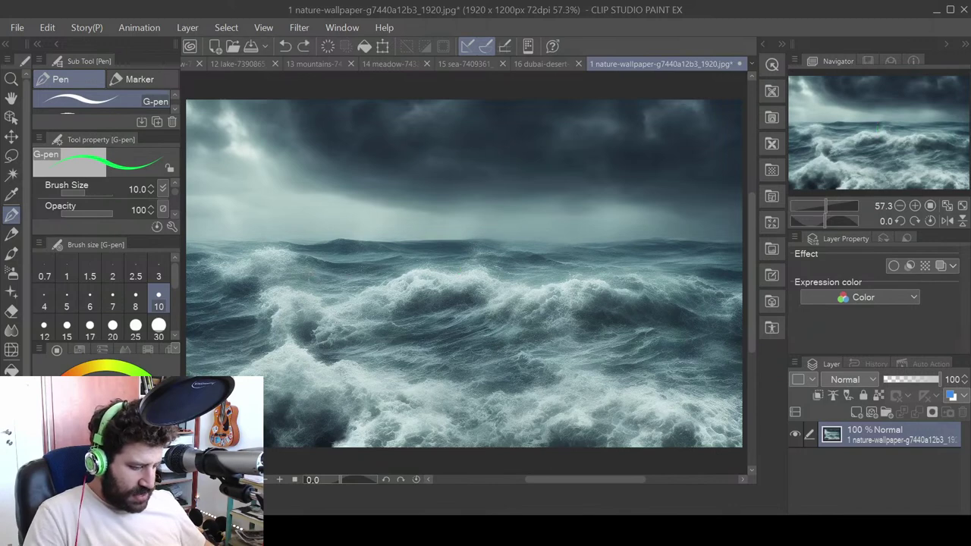
- Draw a short and a longer vertical stroke over the left waves, and a frame of wavy lines above the central wave
{"action": "left_click_drag", "start_coordinate": [288, 265], "coordinate": [288, 300]}
{"action": "left_click_drag", "start_coordinate": [379, 324], "coordinate": [384, 384]}
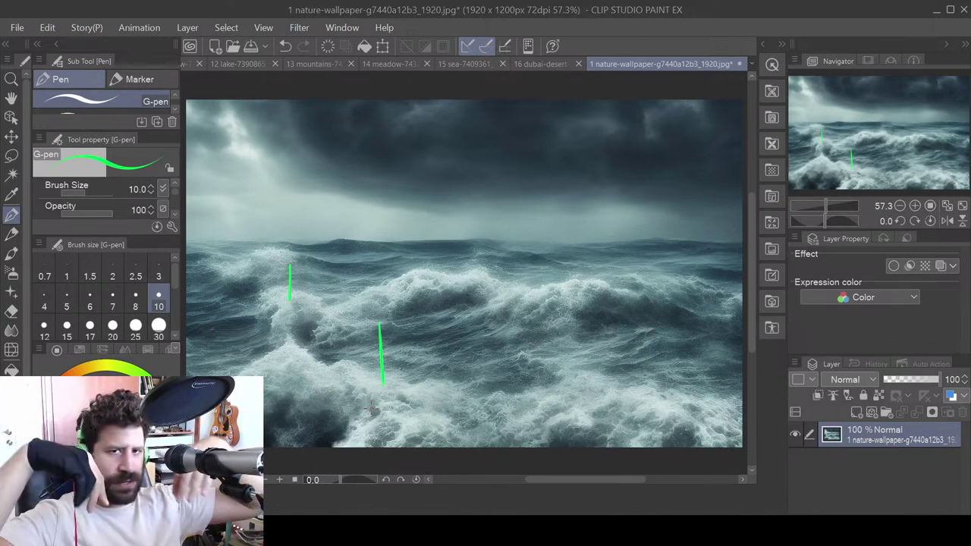
{"action": "mouse_move", "coordinate": [403, 262]}
{"action": "left_mouse_down"}
{"action": "mouse_move", "coordinate": [408, 141]}
{"action": "mouse_move", "coordinate": [593, 131]}
{"action": "mouse_move", "coordinate": [598, 277]}
{"action": "left_mouse_up"}
{"action": "left_click_drag", "start_coordinate": [445, 281], "coordinate": [600, 280]}
{"action": "mouse_move", "coordinate": [416, 157]}
{"action": "left_mouse_down"}
{"action": "mouse_move", "coordinate": [592, 171]}
{"action": "mouse_move", "coordinate": [426, 167]}
{"action": "left_mouse_up"}
{"action": "mouse_move", "coordinate": [416, 201]}
{"action": "left_mouse_down"}
{"action": "mouse_move", "coordinate": [556, 222]}
{"action": "mouse_move", "coordinate": [456, 220]}
{"action": "left_mouse_up"}
{"action": "mouse_move", "coordinate": [523, 198]}
{"action": "left_mouse_down"}
{"action": "mouse_move", "coordinate": [579, 194]}
{"action": "mouse_move", "coordinate": [519, 195]}
{"action": "left_mouse_up"}
{"action": "mouse_move", "coordinate": [421, 248]}
{"action": "left_mouse_down"}
{"action": "mouse_move", "coordinate": [586, 259]}
{"action": "mouse_move", "coordinate": [492, 275]}
{"action": "left_mouse_up"}
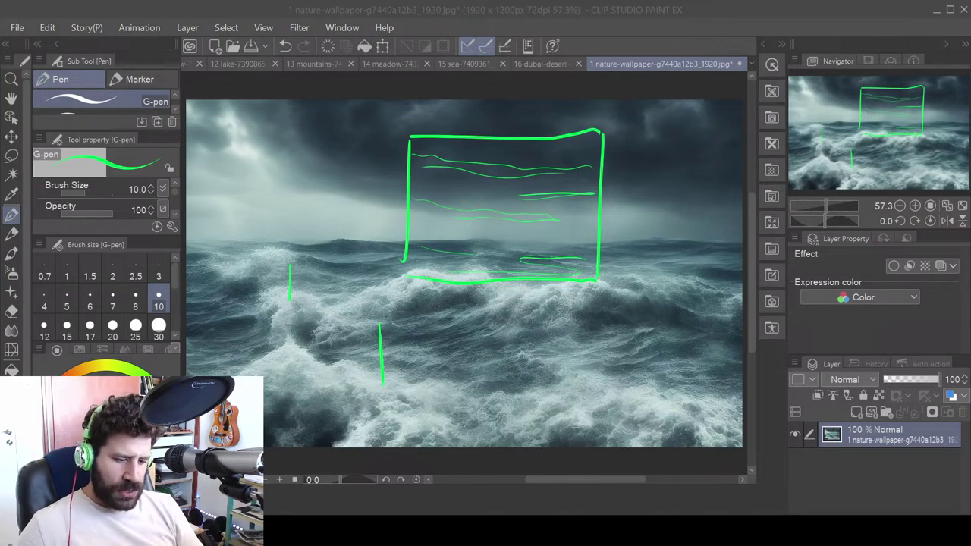
- Close the ocean photo and switch to the river photo with the fisherman on a raft
{"action": "left_click", "coordinate": [733, 64]}
{"action": "left_click", "coordinate": [737, 64]}
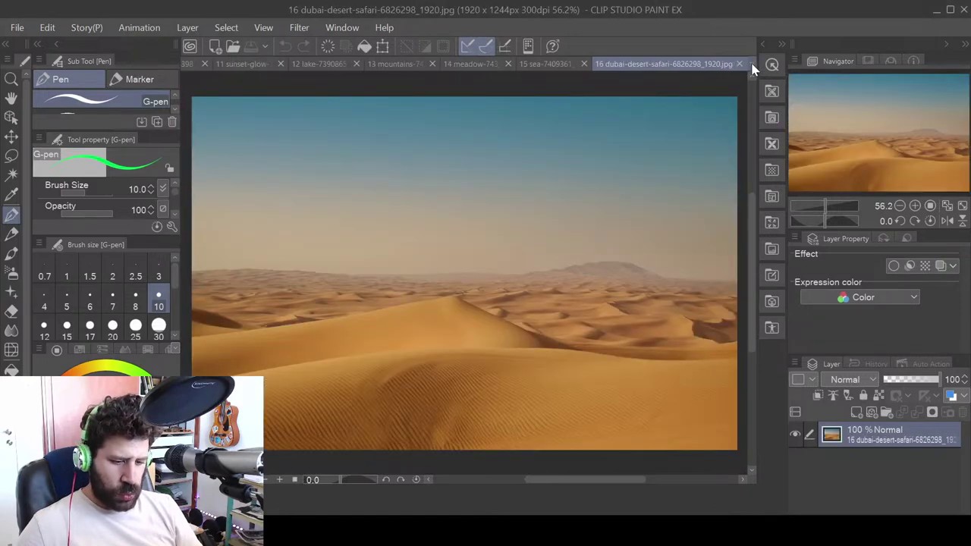
{"action": "key", "text": "ctrl+Tab"}
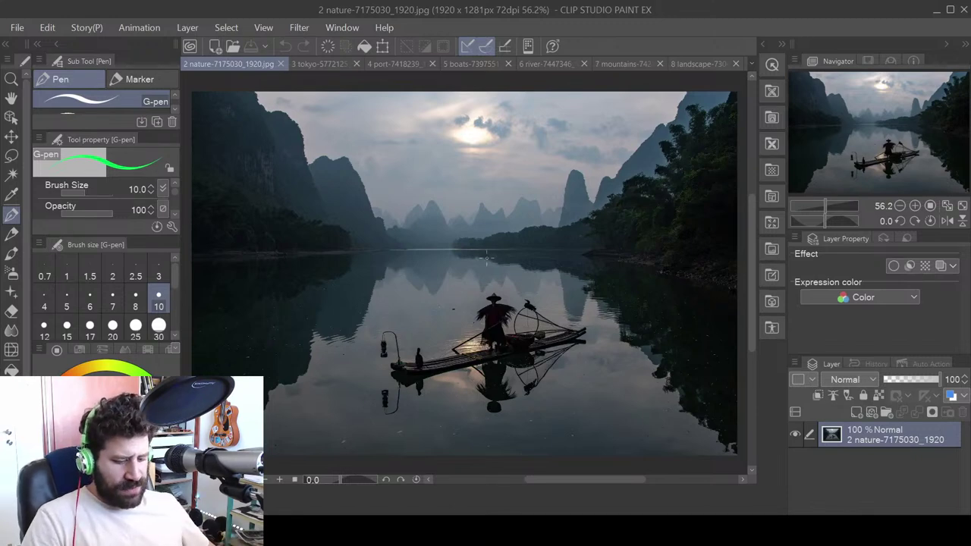
- Outline the two left cliffs in green and draw a large loop around the mountains on the right bank
{"action": "left_click_drag", "start_coordinate": [490, 246], "coordinate": [520, 318]}
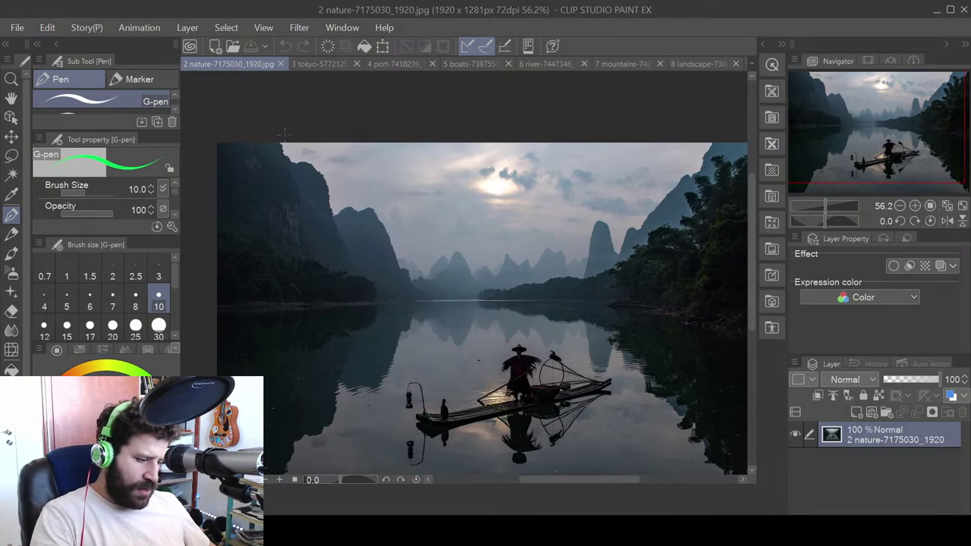
{"action": "mouse_move", "coordinate": [278, 141]}
{"action": "left_mouse_down"}
{"action": "mouse_move", "coordinate": [308, 159]}
{"action": "mouse_move", "coordinate": [349, 287]}
{"action": "left_mouse_up"}
{"action": "mouse_move", "coordinate": [339, 215]}
{"action": "left_mouse_down"}
{"action": "mouse_move", "coordinate": [387, 245]}
{"action": "mouse_move", "coordinate": [414, 308]}
{"action": "left_mouse_up"}
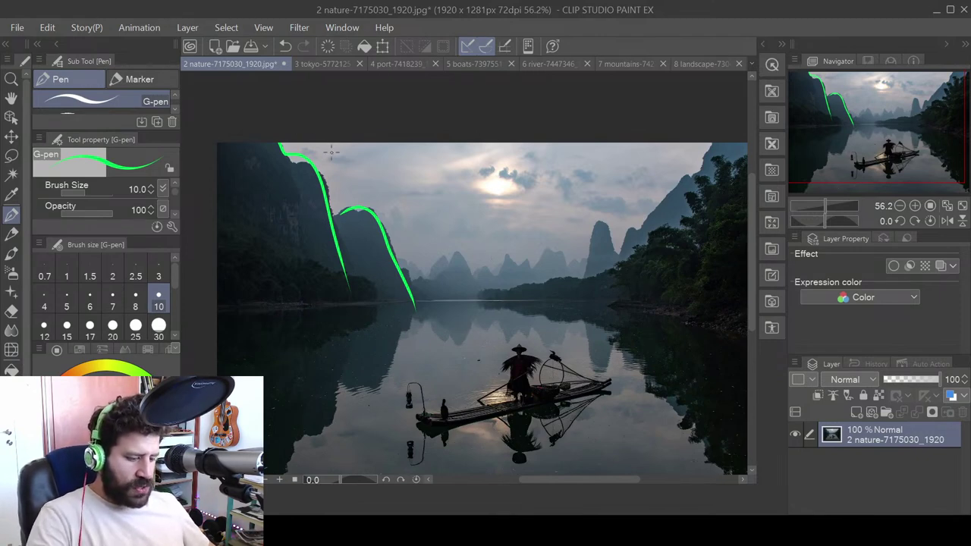
{"action": "mouse_move", "coordinate": [566, 295]}
{"action": "left_mouse_down"}
{"action": "mouse_move", "coordinate": [670, 130]}
{"action": "mouse_move", "coordinate": [740, 239]}
{"action": "mouse_move", "coordinate": [607, 352]}
{"action": "mouse_move", "coordinate": [555, 301]}
{"action": "left_mouse_up"}
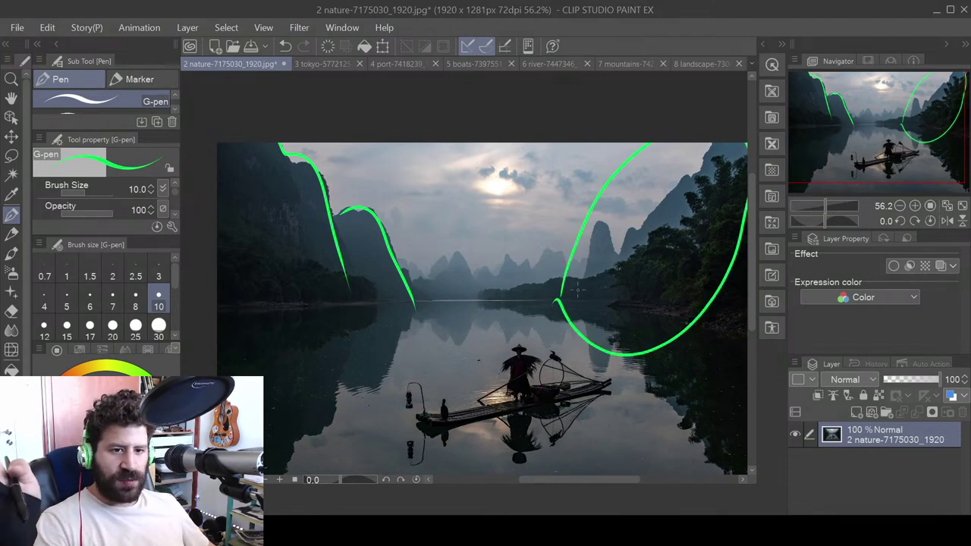
- Trace the slim peak and its small neighbour inside the right loop, and undo the strokes
{"action": "mouse_move", "coordinate": [582, 281]}
{"action": "left_mouse_down"}
{"action": "mouse_move", "coordinate": [607, 226]}
{"action": "mouse_move", "coordinate": [613, 256]}
{"action": "mouse_move", "coordinate": [579, 262]}
{"action": "mouse_move", "coordinate": [559, 282]}
{"action": "left_mouse_up"}
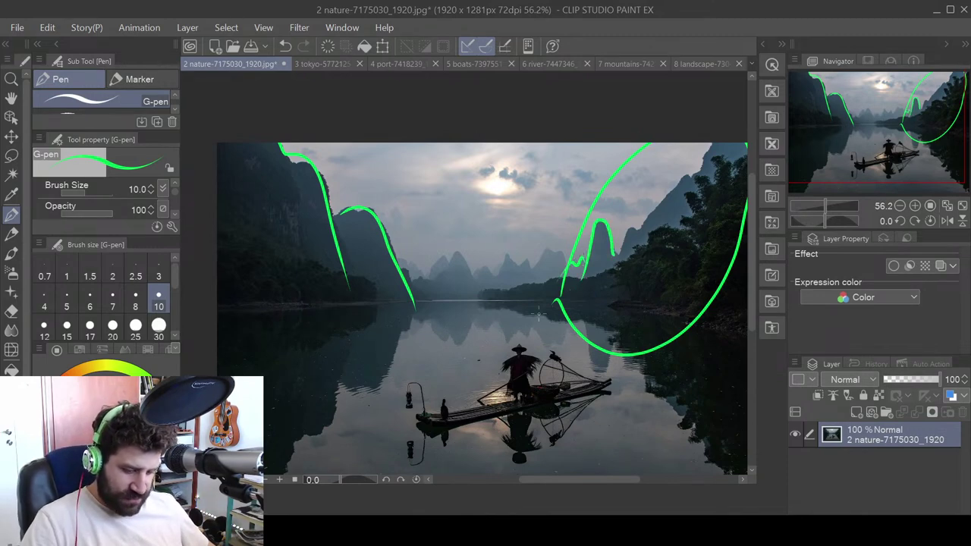
{"action": "key", "text": "ctrl+z"}
{"action": "key", "text": "ctrl+z"}
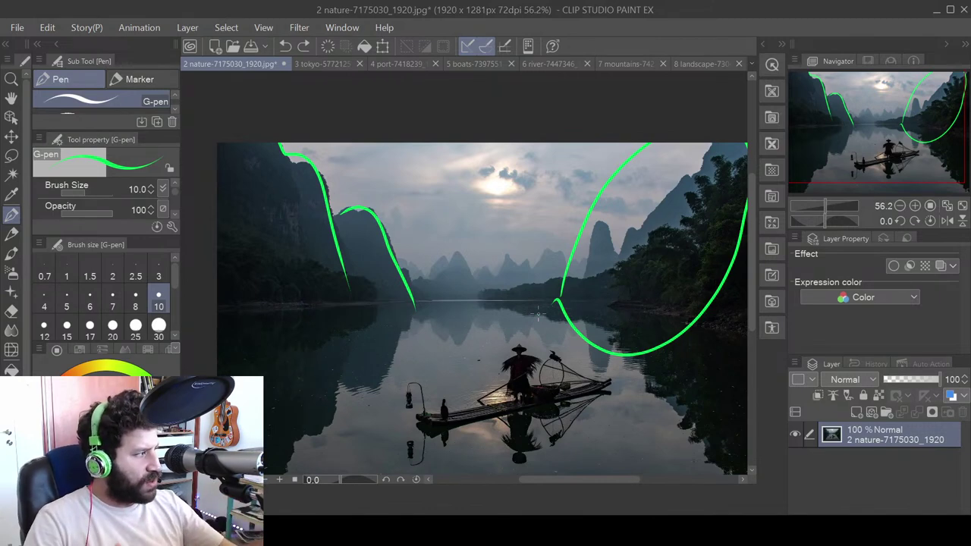
- Trace the distant central peaks as a zigzag and extend the outline up the right mountain slope
{"action": "mouse_move", "coordinate": [431, 278]}
{"action": "left_mouse_down"}
{"action": "mouse_move", "coordinate": [459, 252]}
{"action": "mouse_move", "coordinate": [471, 275]}
{"action": "mouse_move", "coordinate": [490, 267]}
{"action": "mouse_move", "coordinate": [501, 279]}
{"action": "mouse_move", "coordinate": [509, 254]}
{"action": "mouse_move", "coordinate": [519, 268]}
{"action": "mouse_move", "coordinate": [539, 263]}
{"action": "mouse_move", "coordinate": [551, 244]}
{"action": "mouse_move", "coordinate": [561, 265]}
{"action": "left_mouse_up"}
{"action": "left_click_drag", "start_coordinate": [440, 262], "coordinate": [429, 270]}
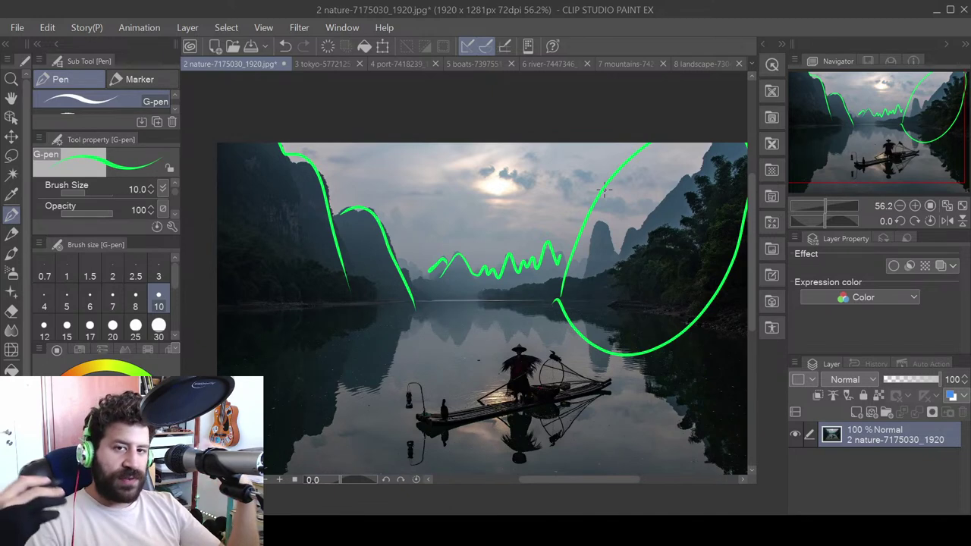
{"action": "mouse_move", "coordinate": [580, 279]}
{"action": "left_mouse_down"}
{"action": "mouse_move", "coordinate": [601, 214]}
{"action": "mouse_move", "coordinate": [617, 259]}
{"action": "mouse_move", "coordinate": [654, 211]}
{"action": "left_mouse_up"}
- Undo all the green strokes on the river photo
{"action": "key", "text": "ctrl+z"}
{"action": "key", "text": "ctrl+z"}
{"action": "key", "text": "ctrl+z"}
{"action": "key", "text": "ctrl+z"}
{"action": "key", "text": "ctrl+z"}
{"action": "key", "text": "ctrl+z"}
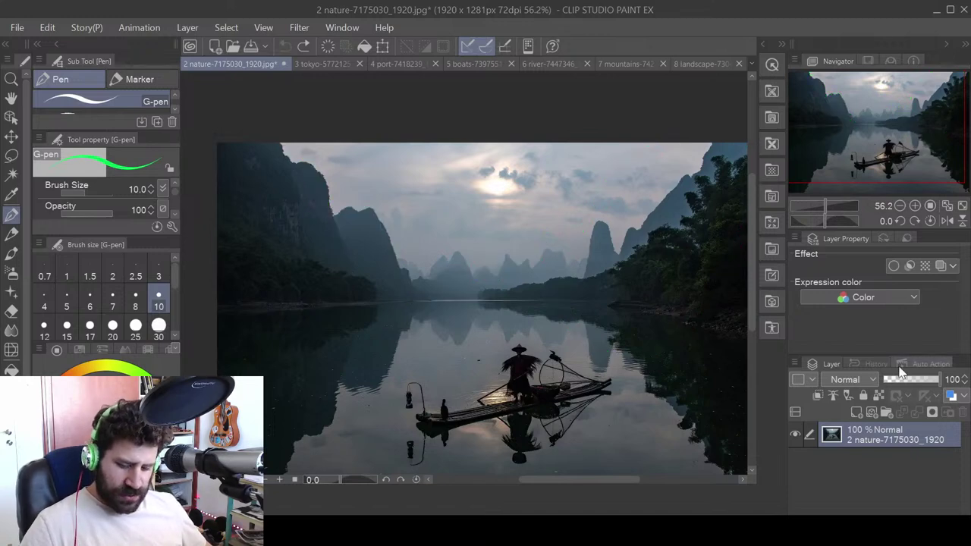
- Add a new layer, outline the left cliffs and right mountains in green, and link the neighbouring peaks with arrows
{"action": "left_click", "coordinate": [856, 412]}
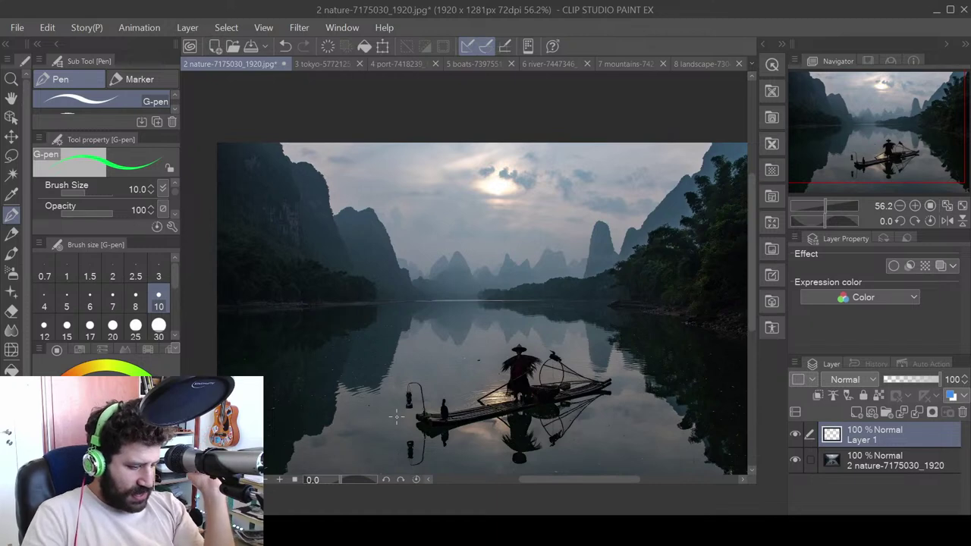
{"action": "left_click_drag", "start_coordinate": [279, 144], "coordinate": [328, 185]}
{"action": "left_click_drag", "start_coordinate": [340, 213], "coordinate": [412, 279]}
{"action": "mouse_move", "coordinate": [578, 279]}
{"action": "left_mouse_down"}
{"action": "mouse_move", "coordinate": [590, 233]}
{"action": "mouse_move", "coordinate": [615, 253]}
{"action": "mouse_move", "coordinate": [637, 225]}
{"action": "mouse_move", "coordinate": [652, 222]}
{"action": "mouse_move", "coordinate": [714, 144]}
{"action": "left_mouse_up"}
{"action": "mouse_move", "coordinate": [320, 168]}
{"action": "left_mouse_down"}
{"action": "mouse_move", "coordinate": [364, 201]}
{"action": "mouse_move", "coordinate": [319, 188]}
{"action": "left_mouse_up"}
{"action": "mouse_move", "coordinate": [610, 220]}
{"action": "left_mouse_down"}
{"action": "mouse_move", "coordinate": [653, 192]}
{"action": "mouse_move", "coordinate": [656, 200]}
{"action": "mouse_move", "coordinate": [607, 226]}
{"action": "left_mouse_up"}
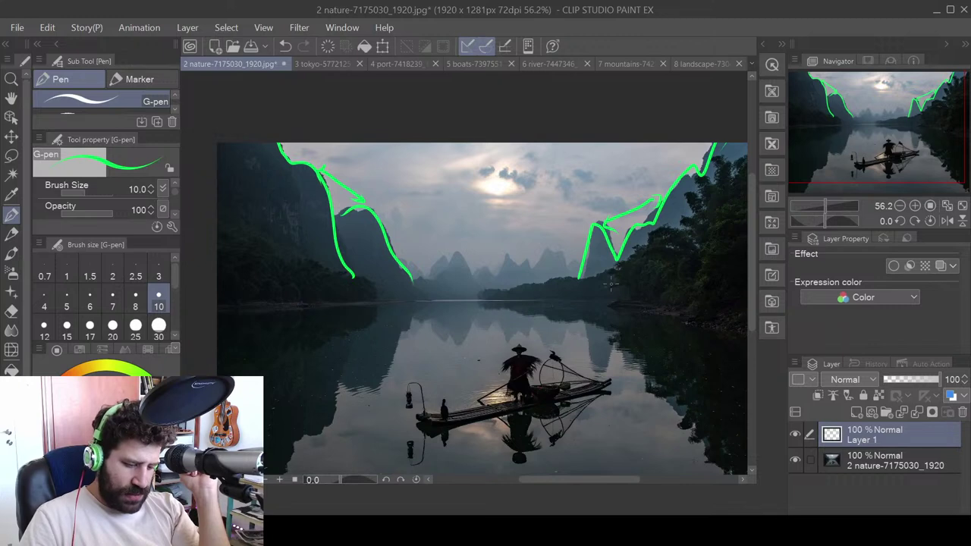
- Trace the distant central peaks as a small zigzag and draw a horizontal line along the waterline
{"action": "mouse_move", "coordinate": [442, 275]}
{"action": "left_mouse_down"}
{"action": "mouse_move", "coordinate": [465, 252]}
{"action": "mouse_move", "coordinate": [477, 279]}
{"action": "mouse_move", "coordinate": [487, 265]}
{"action": "mouse_move", "coordinate": [533, 258]}
{"action": "mouse_move", "coordinate": [491, 261]}
{"action": "mouse_move", "coordinate": [529, 254]}
{"action": "left_mouse_up"}
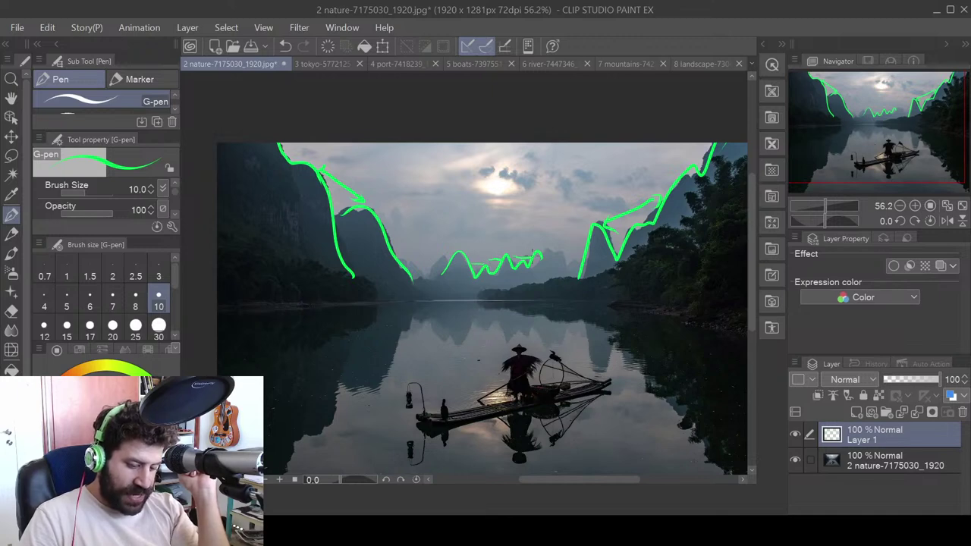
{"action": "left_click_drag", "start_coordinate": [451, 258], "coordinate": [416, 300]}
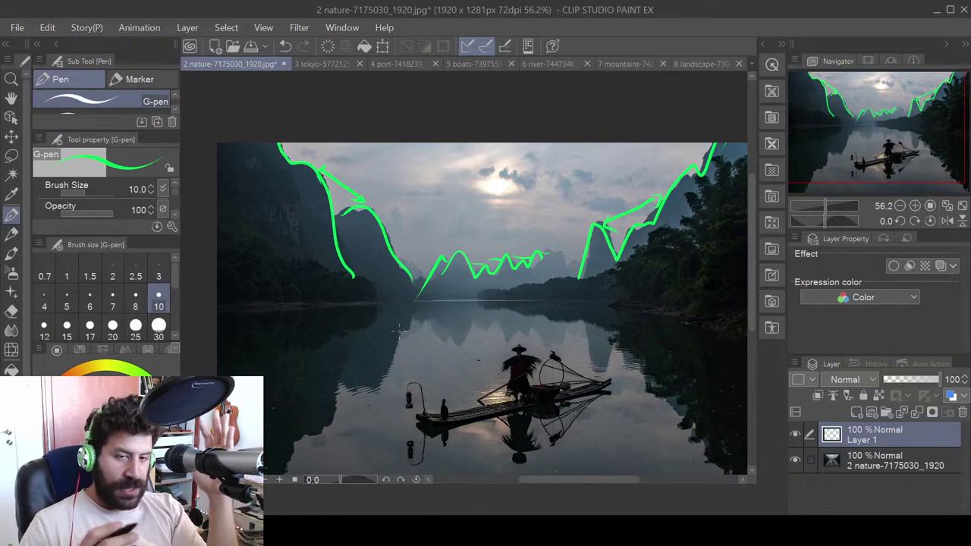
{"action": "left_click_drag", "start_coordinate": [243, 303], "coordinate": [700, 297]}
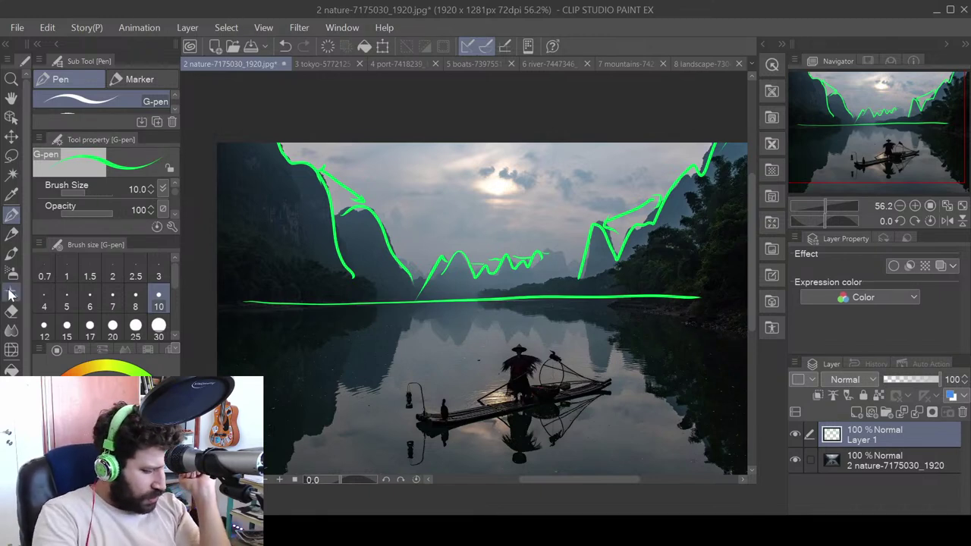
- Switch the pen to red and draw a rising perspective line with vertical building edges over the right mountains
{"action": "key", "text": "x"}
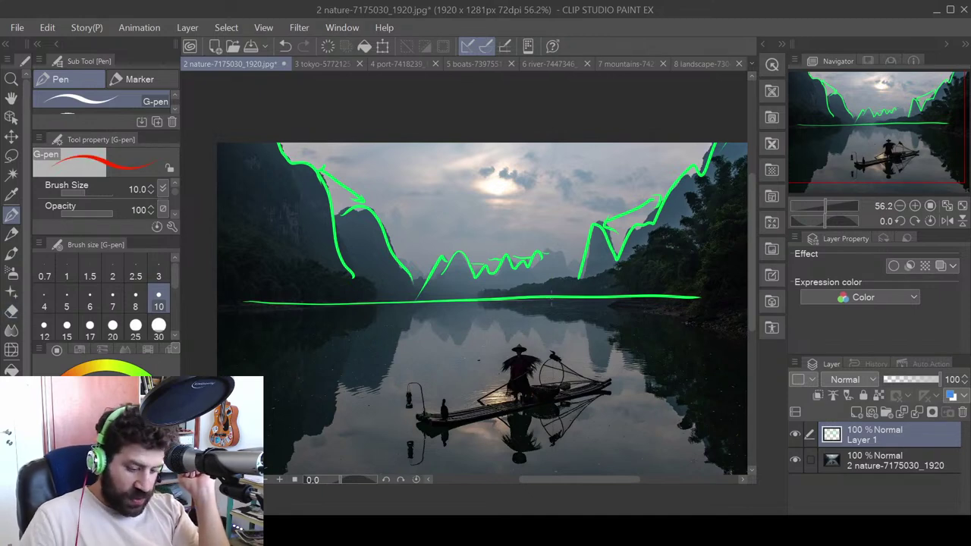
{"action": "left_click_drag", "start_coordinate": [540, 250], "coordinate": [718, 125]}
{"action": "left_click_drag", "start_coordinate": [605, 206], "coordinate": [601, 277]}
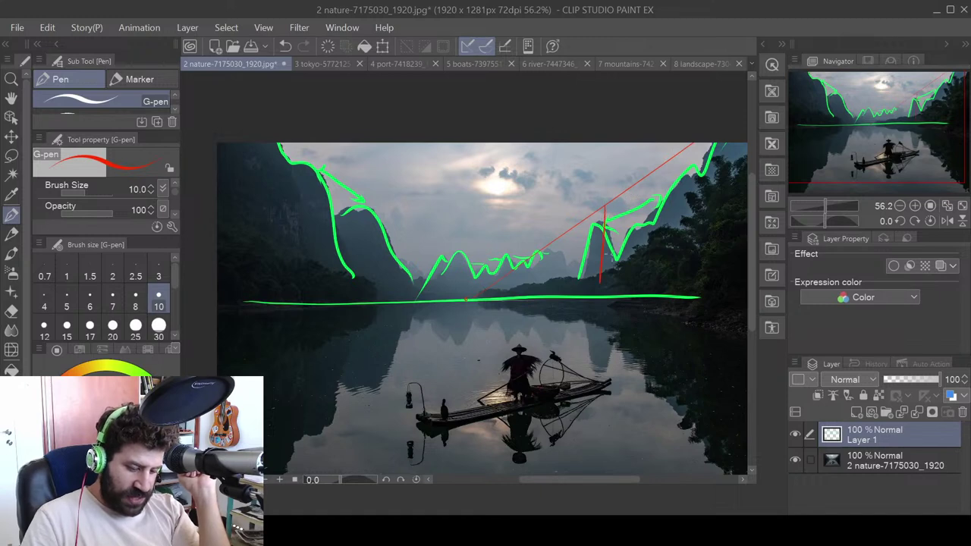
{"action": "mouse_move", "coordinate": [606, 203]}
{"action": "left_mouse_down"}
{"action": "mouse_move", "coordinate": [666, 155]}
{"action": "mouse_move", "coordinate": [661, 297]}
{"action": "left_mouse_up"}
{"action": "left_click_drag", "start_coordinate": [667, 162], "coordinate": [701, 187]}
{"action": "left_click_drag", "start_coordinate": [711, 199], "coordinate": [716, 299]}
{"action": "mouse_move", "coordinate": [595, 237]}
{"action": "left_mouse_down"}
{"action": "mouse_move", "coordinate": [558, 240]}
{"action": "mouse_move", "coordinate": [558, 292]}
{"action": "left_mouse_up"}
{"action": "left_click_drag", "start_coordinate": [558, 240], "coordinate": [543, 252]}
{"action": "left_click_drag", "start_coordinate": [543, 252], "coordinate": [543, 279]}
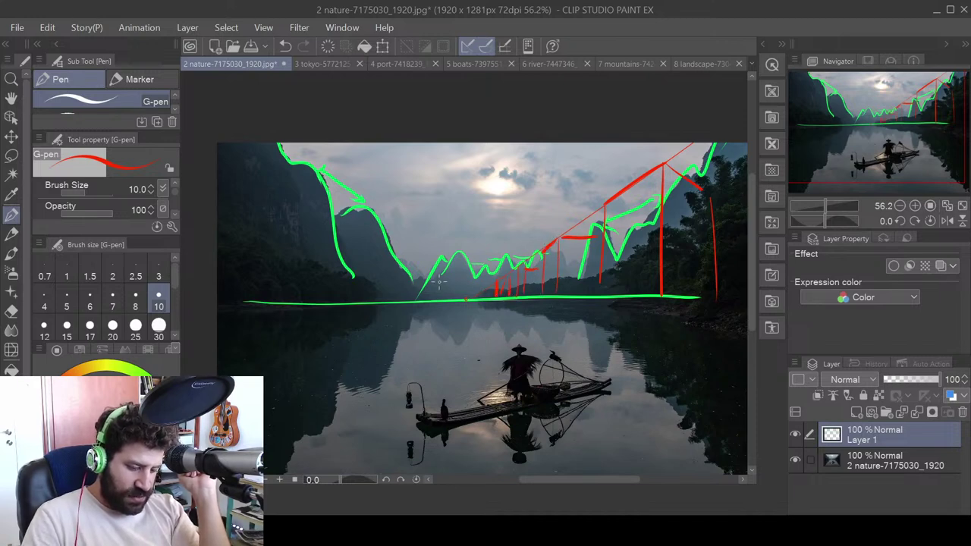
- Draw a red bracket below the waterline and small building blocks over the distant central peaks
{"action": "mouse_move", "coordinate": [583, 321]}
{"action": "left_mouse_down"}
{"action": "mouse_move", "coordinate": [508, 312]}
{"action": "mouse_move", "coordinate": [499, 341]}
{"action": "left_mouse_up"}
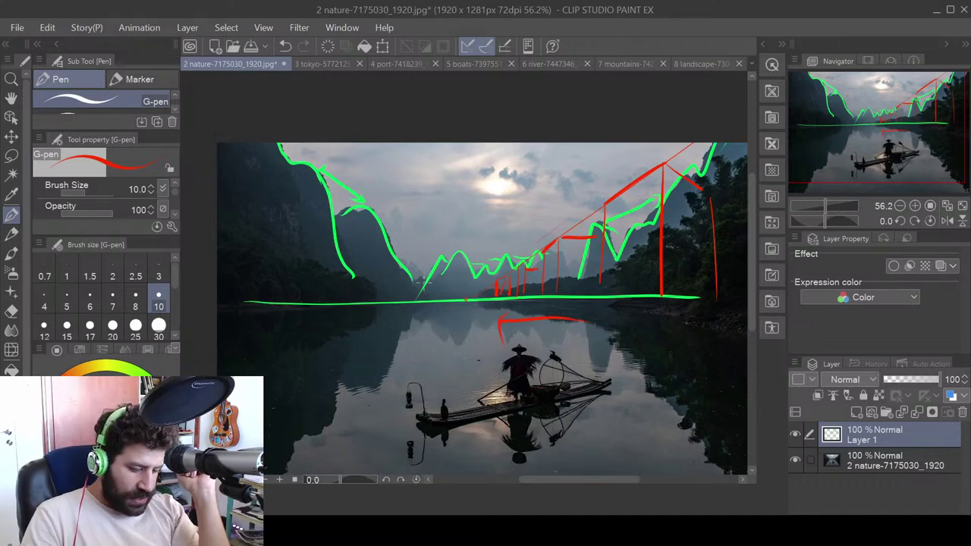
{"action": "mouse_move", "coordinate": [431, 273]}
{"action": "left_mouse_down"}
{"action": "mouse_move", "coordinate": [435, 247]}
{"action": "mouse_move", "coordinate": [446, 275]}
{"action": "left_mouse_up"}
{"action": "left_click_drag", "start_coordinate": [446, 256], "coordinate": [469, 267]}
{"action": "left_click_drag", "start_coordinate": [467, 270], "coordinate": [505, 264]}
{"action": "left_click_drag", "start_coordinate": [517, 263], "coordinate": [517, 280]}
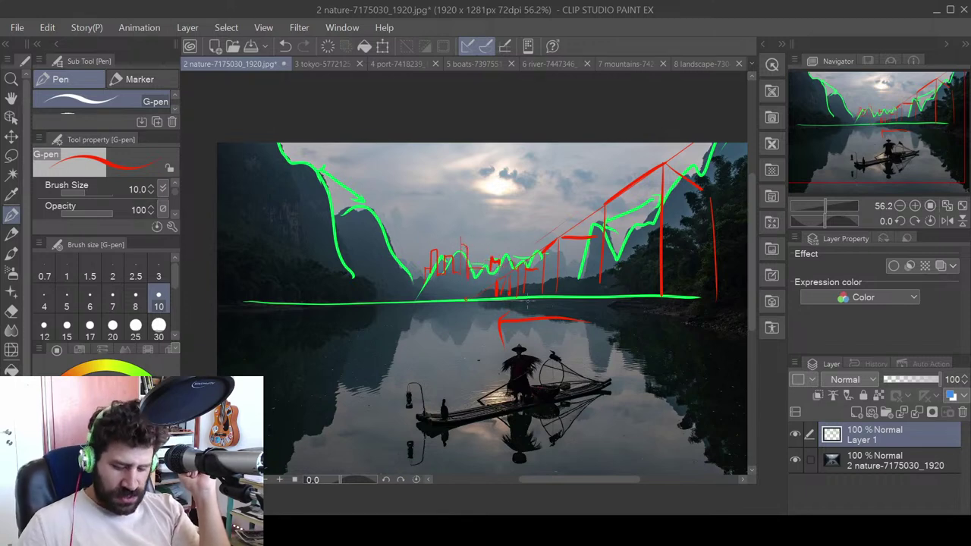
- Draw red descending rooflines and vertical building edges over the left cliffs
{"action": "left_click_drag", "start_coordinate": [296, 149], "coordinate": [376, 225]}
{"action": "mouse_move", "coordinate": [249, 163]}
{"action": "left_mouse_down"}
{"action": "mouse_move", "coordinate": [311, 150]}
{"action": "mouse_move", "coordinate": [305, 264]}
{"action": "left_mouse_up"}
{"action": "left_click_drag", "start_coordinate": [333, 186], "coordinate": [334, 301]}
{"action": "left_click_drag", "start_coordinate": [362, 149], "coordinate": [366, 309]}
{"action": "mouse_move", "coordinate": [369, 165]}
{"action": "left_mouse_down"}
{"action": "mouse_move", "coordinate": [322, 159]}
{"action": "mouse_move", "coordinate": [363, 149]}
{"action": "mouse_move", "coordinate": [378, 173]}
{"action": "mouse_move", "coordinate": [383, 320]}
{"action": "mouse_move", "coordinate": [361, 351]}
{"action": "left_mouse_up"}
- Sketch a red box at the base of the left cliffs and converging ground lines along both banks
{"action": "left_click_drag", "start_coordinate": [332, 303], "coordinate": [325, 386]}
{"action": "left_click_drag", "start_coordinate": [293, 262], "coordinate": [297, 383]}
{"action": "left_click_drag", "start_coordinate": [361, 340], "coordinate": [266, 399]}
{"action": "left_click_drag", "start_coordinate": [531, 311], "coordinate": [742, 398]}
{"action": "mouse_move", "coordinate": [599, 276]}
{"action": "left_mouse_down"}
{"action": "mouse_move", "coordinate": [590, 306]}
{"action": "mouse_move", "coordinate": [662, 363]}
{"action": "left_mouse_up"}
{"action": "mouse_move", "coordinate": [293, 256]}
{"action": "left_mouse_down"}
{"action": "mouse_move", "coordinate": [383, 262]}
{"action": "mouse_move", "coordinate": [323, 279]}
{"action": "mouse_move", "coordinate": [356, 391]}
{"action": "mouse_move", "coordinate": [291, 385]}
{"action": "mouse_move", "coordinate": [372, 408]}
{"action": "left_mouse_up"}
{"action": "left_click_drag", "start_coordinate": [390, 274], "coordinate": [395, 378]}
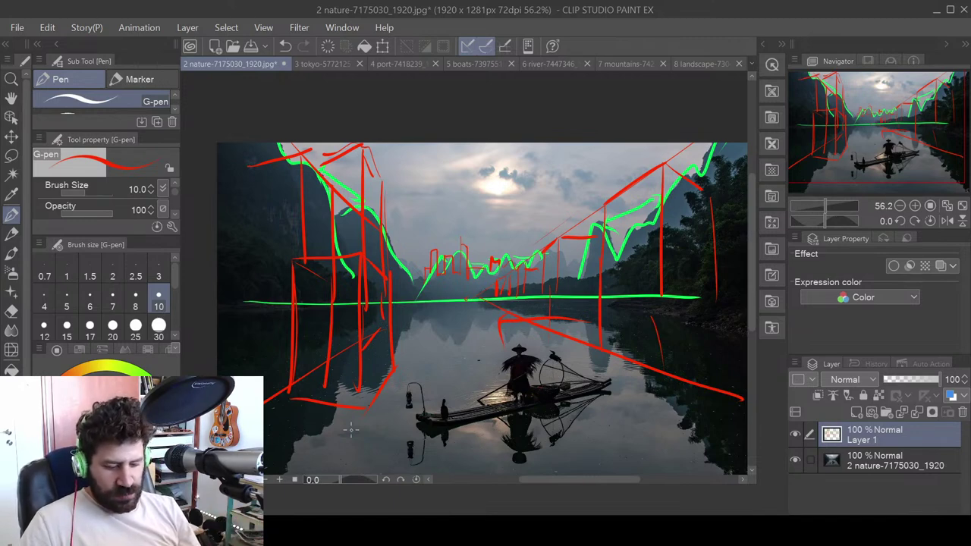
- Undo all the red perspective strokes over the river landscape
{"action": "key", "text": "ctrl+z"}
{"action": "key", "text": "ctrl+z"}
{"action": "key", "text": "ctrl+z"}
{"action": "key", "text": "ctrl+z"}
{"action": "key", "text": "ctrl+z"}
{"action": "key", "text": "ctrl+z"}
{"action": "key", "text": "ctrl+z"}
{"action": "key", "text": "ctrl+z"}
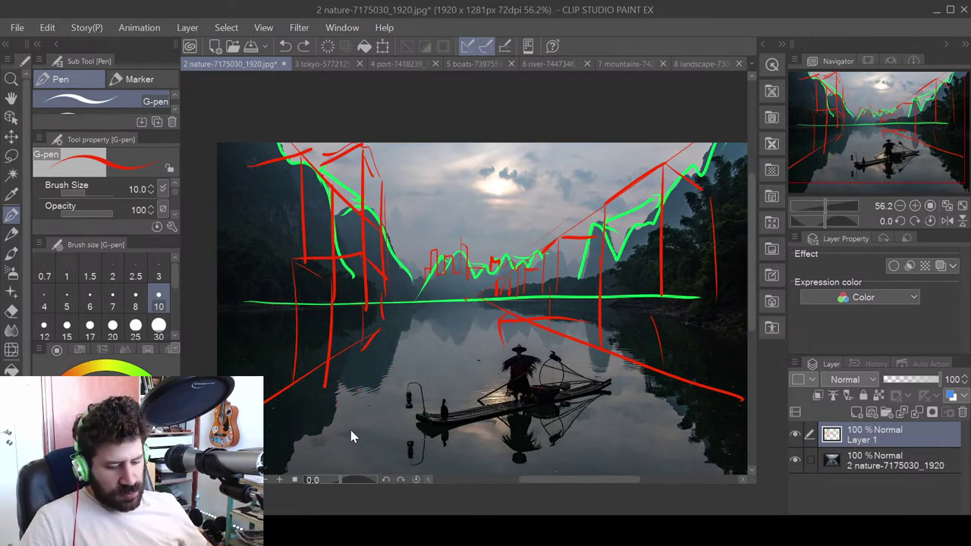
{"action": "key", "text": "ctrl+z"}
{"action": "key", "text": "ctrl+z"}
{"action": "key", "text": "ctrl+z"}
{"action": "key", "text": "ctrl+z"}
{"action": "key", "text": "ctrl+z"}
{"action": "key", "text": "ctrl+z"}
{"action": "key", "text": "ctrl+z"}
{"action": "key", "text": "ctrl+z"}
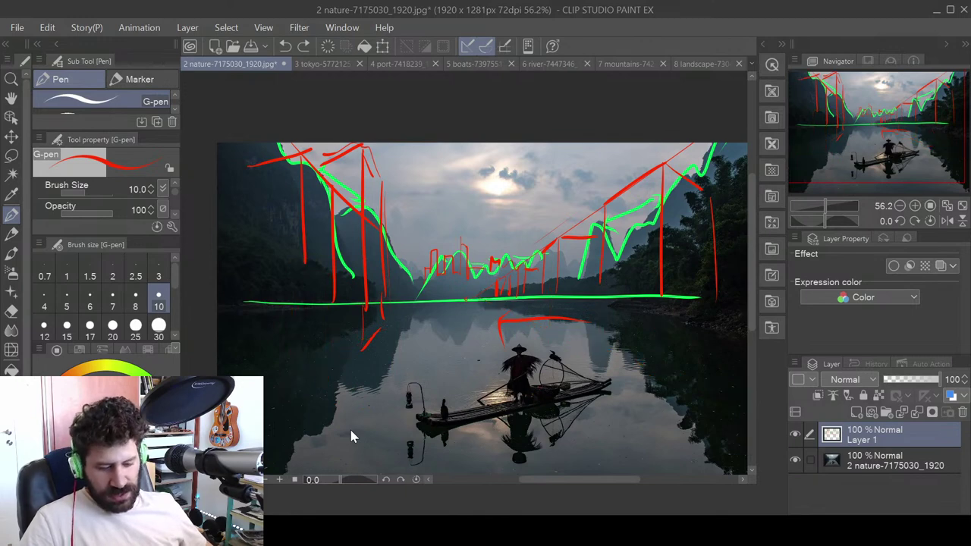
{"action": "key", "text": "ctrl+z"}
{"action": "key", "text": "ctrl+z"}
{"action": "key", "text": "ctrl+z"}
{"action": "key", "text": "ctrl+z"}
{"action": "key", "text": "ctrl+z"}
{"action": "key", "text": "ctrl+z"}
{"action": "key", "text": "ctrl+z"}
{"action": "key", "text": "ctrl+z"}
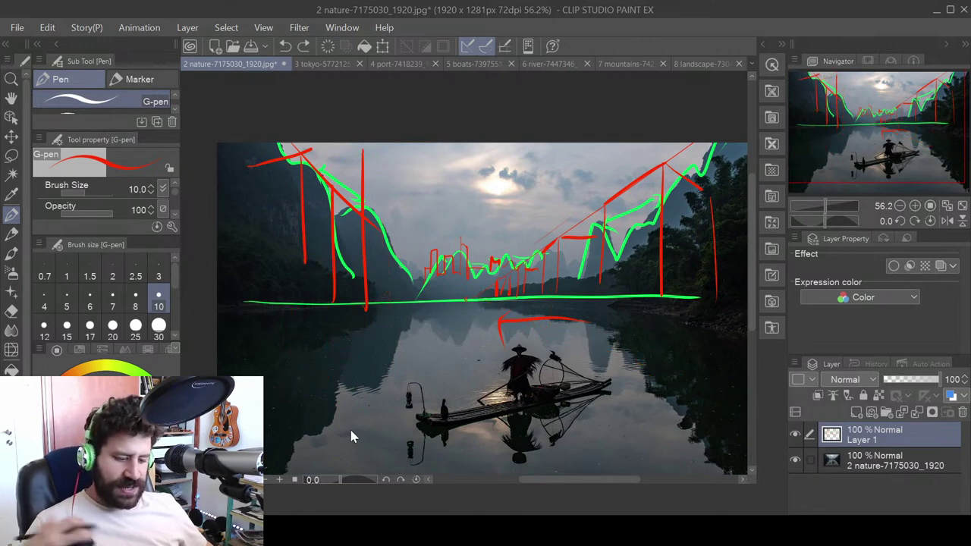
{"action": "key", "text": "ctrl+z"}
{"action": "key", "text": "ctrl+z"}
{"action": "key", "text": "ctrl+z"}
{"action": "key", "text": "ctrl+z"}
{"action": "key", "text": "ctrl+z"}
{"action": "key", "text": "ctrl+z"}
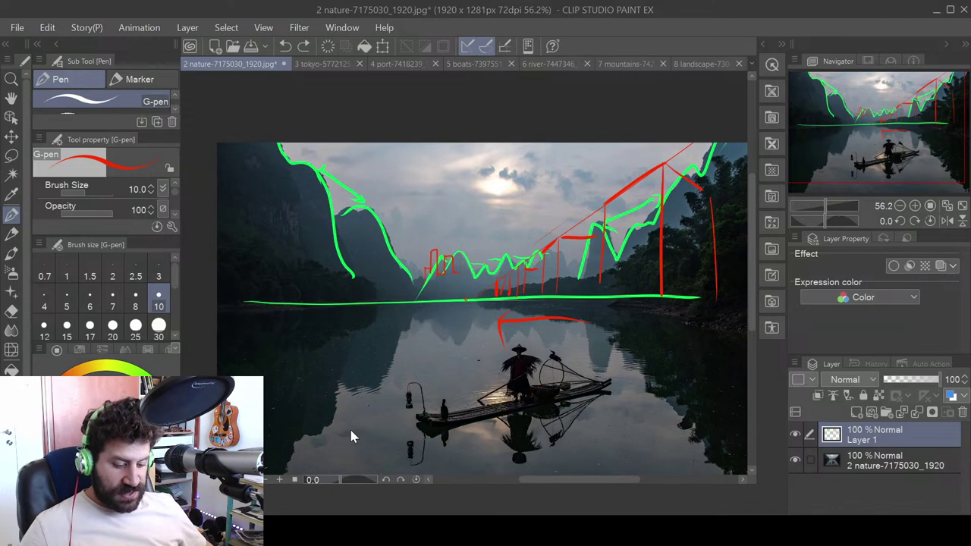
{"action": "key", "text": "ctrl+z"}
{"action": "key", "text": "ctrl+z"}
{"action": "key", "text": "ctrl+z"}
{"action": "key", "text": "ctrl+z"}
{"action": "key", "text": "ctrl+z"}
{"action": "key", "text": "ctrl+z"}
{"action": "key", "text": "ctrl+z"}
{"action": "key", "text": "ctrl+z"}
{"action": "key", "text": "ctrl+z"}
{"action": "key", "text": "ctrl+z"}
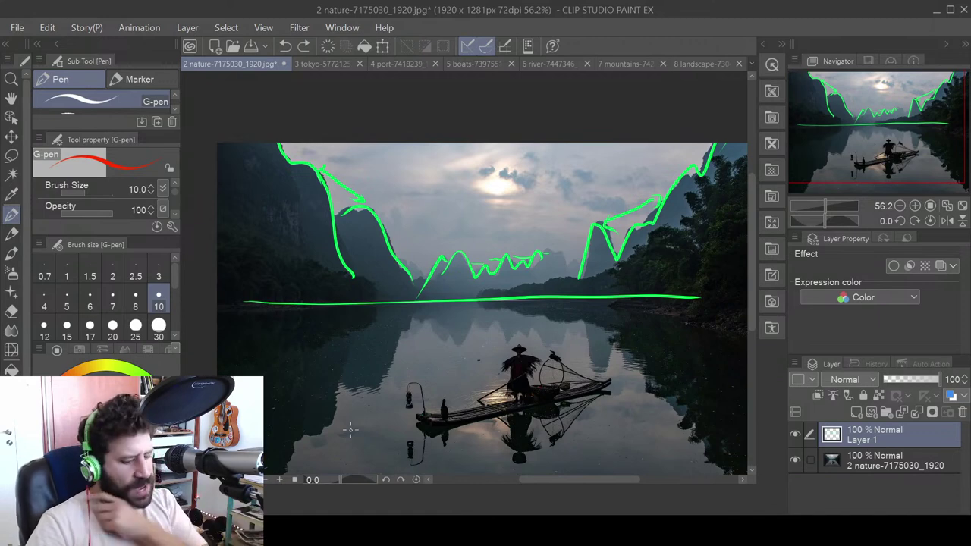
- Undo the green waterline, peak outlines and arrows on the new layer
{"action": "key", "text": "ctrl+z"}
{"action": "key", "text": "ctrl+z"}
{"action": "key", "text": "ctrl+z"}
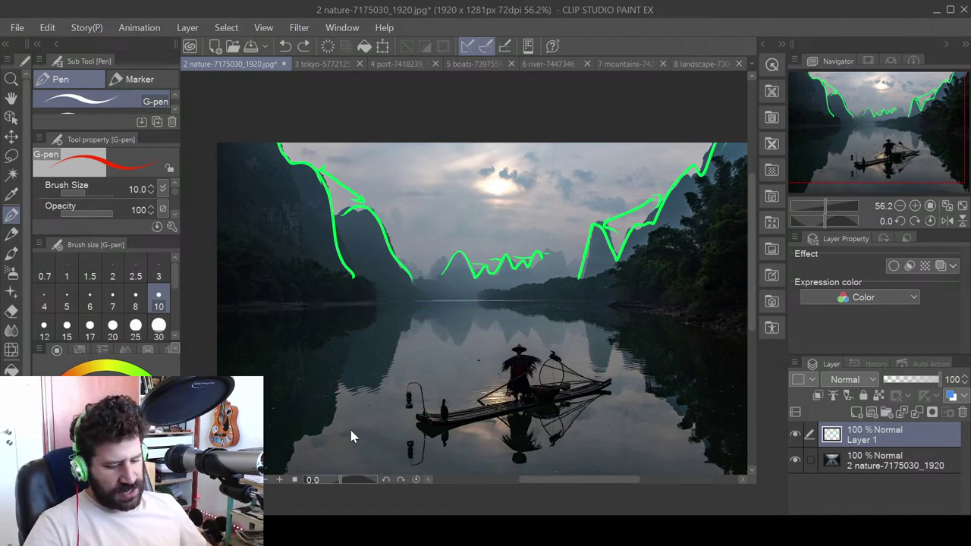
{"action": "key", "text": "ctrl+z"}
{"action": "key", "text": "ctrl+z"}
{"action": "key", "text": "ctrl+z"}
{"action": "key", "text": "ctrl+z"}
{"action": "key", "text": "ctrl+z"}
{"action": "key", "text": "ctrl+z"}
{"action": "key", "text": "ctrl+z"}
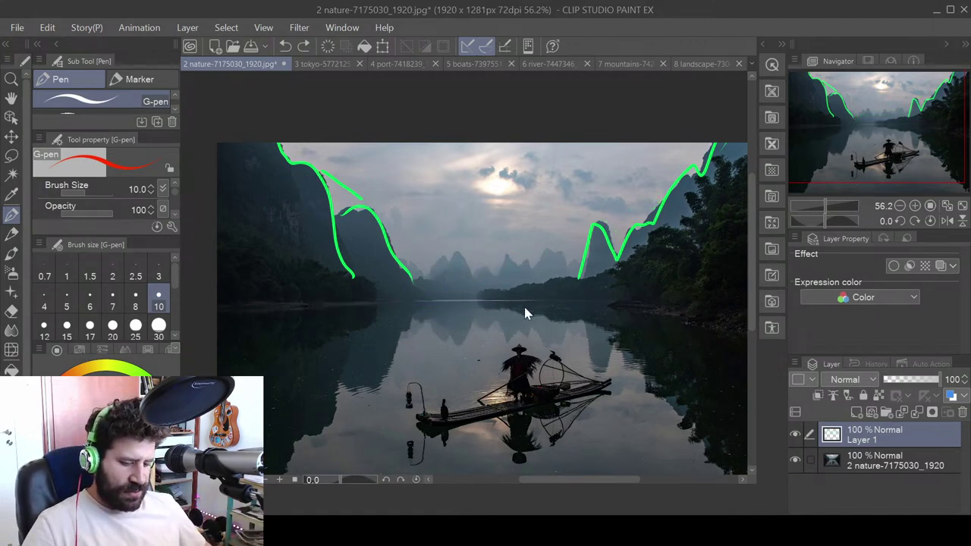
{"action": "key", "text": "ctrl+z"}
{"action": "key", "text": "ctrl+z"}
- Circle the distant central peaks in red and undo the loop
{"action": "mouse_move", "coordinate": [449, 228]}
{"action": "left_mouse_down"}
{"action": "mouse_move", "coordinate": [522, 204]}
{"action": "mouse_move", "coordinate": [440, 239]}
{"action": "left_mouse_up"}
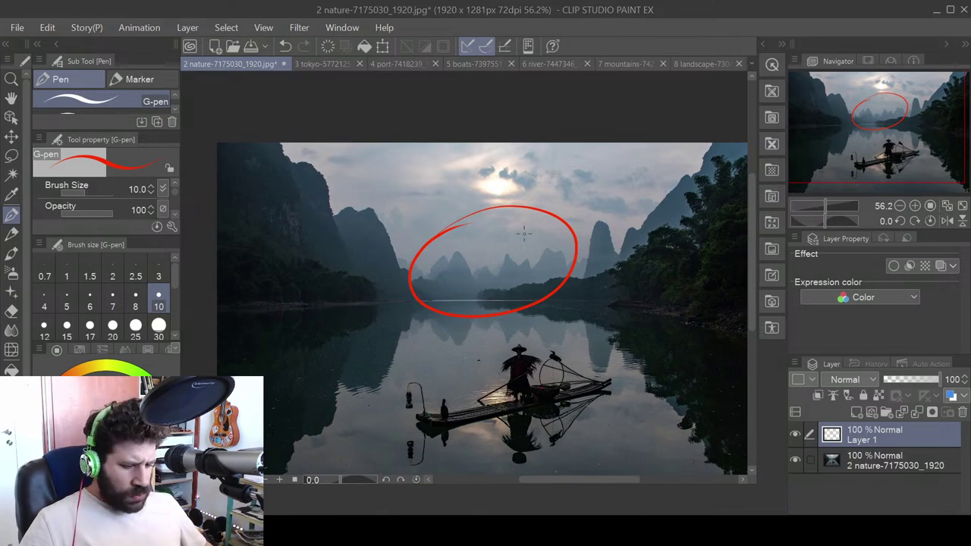
{"action": "key", "text": "ctrl+z"}
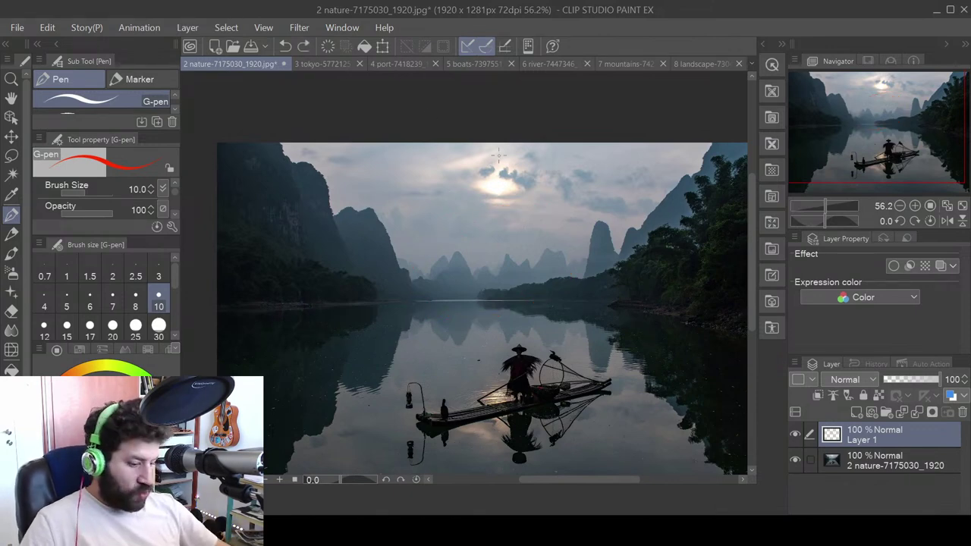
- Trace the left cliff's edge and the distant peaks in red at close range, undoing each stroke
{"action": "scroll", "coordinate": [498, 155], "scroll_direction": "up", "scroll_amount": 3}
{"action": "left_click_drag", "start_coordinate": [437, 334], "coordinate": [566, 343]}
{"action": "scroll", "coordinate": [568, 342], "scroll_direction": "up", "scroll_amount": 2}
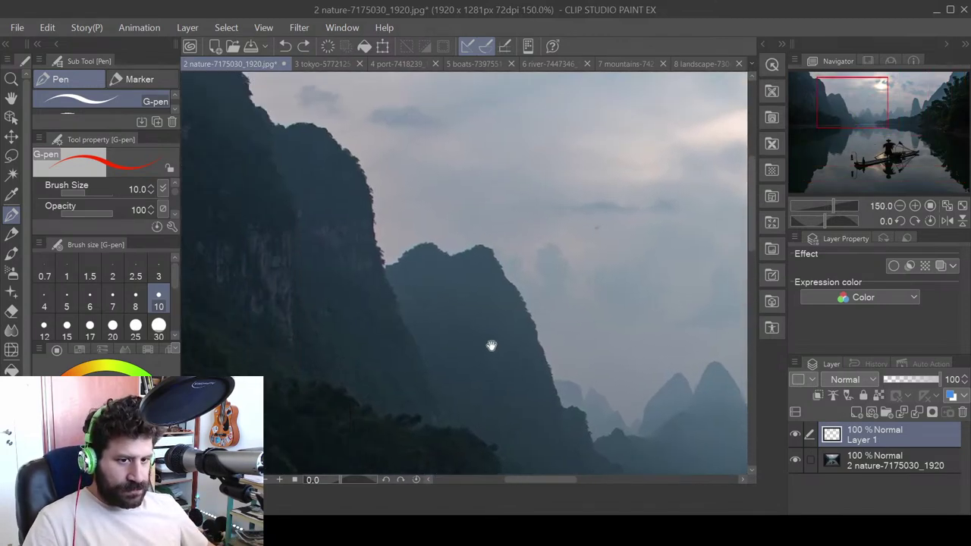
{"action": "mouse_move", "coordinate": [328, 126]}
{"action": "left_mouse_down"}
{"action": "mouse_move", "coordinate": [367, 156]}
{"action": "mouse_move", "coordinate": [387, 228]}
{"action": "left_mouse_up"}
{"action": "key", "text": "ctrl+z"}
{"action": "mouse_move", "coordinate": [692, 387]}
{"action": "left_mouse_down"}
{"action": "mouse_move", "coordinate": [601, 363]}
{"action": "mouse_move", "coordinate": [616, 366]}
{"action": "mouse_move", "coordinate": [605, 391]}
{"action": "left_mouse_up"}
{"action": "key", "text": "ctrl+z"}
{"action": "left_click_drag", "start_coordinate": [639, 341], "coordinate": [682, 393]}
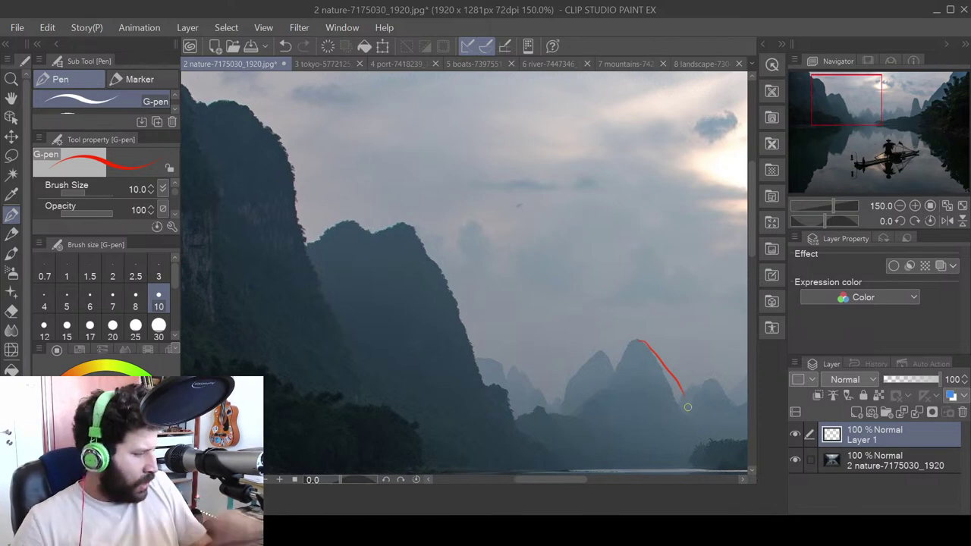
{"action": "key", "text": "ctrl+z"}
{"action": "left_click_drag", "start_coordinate": [576, 343], "coordinate": [597, 192]}
{"action": "scroll", "coordinate": [598, 193], "scroll_direction": "down", "scroll_amount": 2}
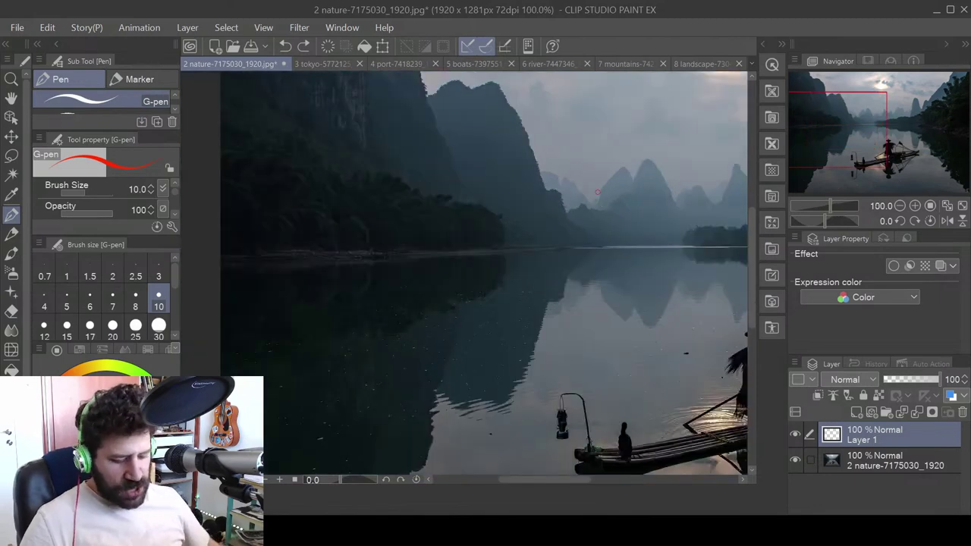
{"action": "scroll", "coordinate": [547, 379], "scroll_direction": "down", "scroll_amount": 2}
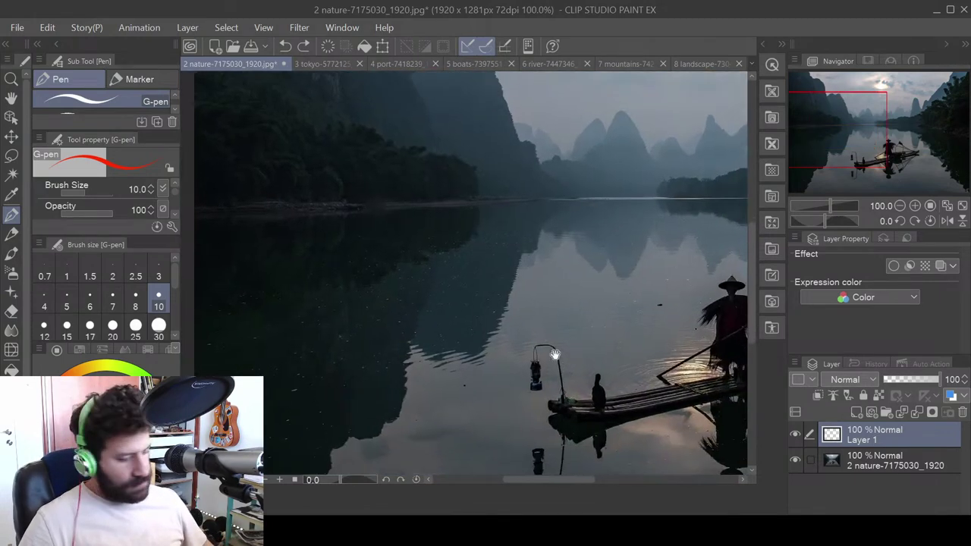
- Trace the rippled right edge of the left cliff's reflection in red, add sample zigzags on the water beside it, and undo the samples
{"action": "scroll", "coordinate": [555, 355], "scroll_direction": "down", "scroll_amount": 2}
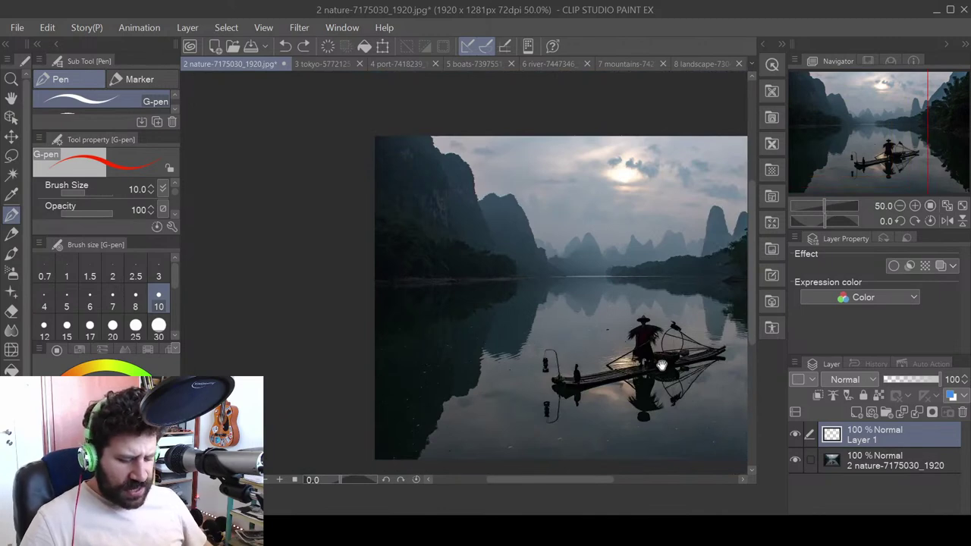
{"action": "mouse_move", "coordinate": [442, 260]}
{"action": "left_mouse_down"}
{"action": "mouse_move", "coordinate": [353, 346]}
{"action": "mouse_move", "coordinate": [349, 379]}
{"action": "left_mouse_up"}
{"action": "key", "text": "ctrl+z"}
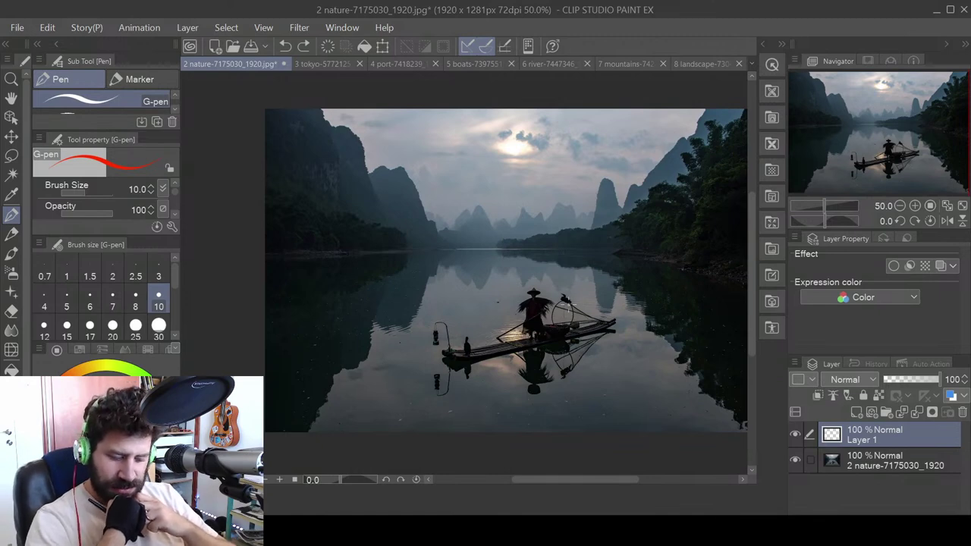
{"action": "scroll", "coordinate": [568, 305], "scroll_direction": "up", "scroll_amount": 4}
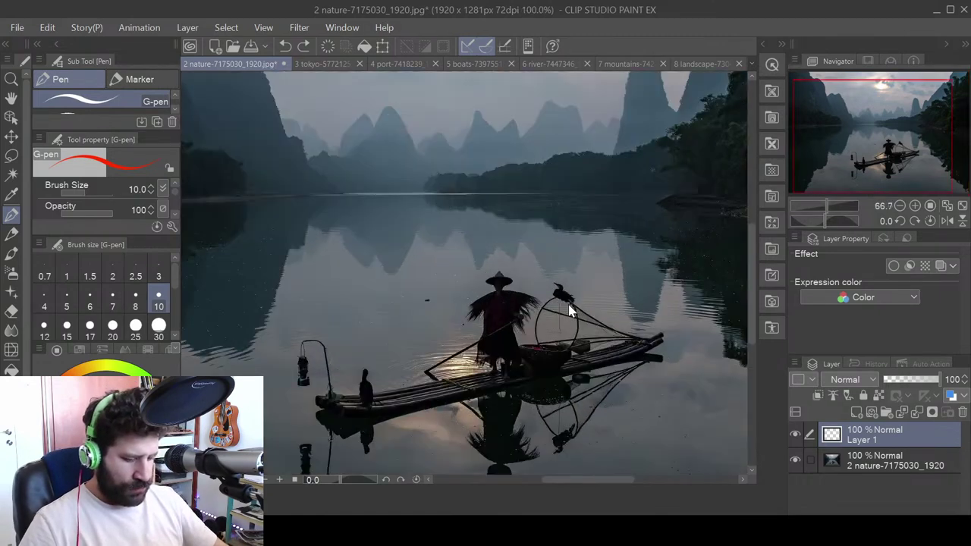
{"action": "left_click_drag", "start_coordinate": [405, 370], "coordinate": [726, 215]}
{"action": "left_click_drag", "start_coordinate": [445, 336], "coordinate": [568, 373]}
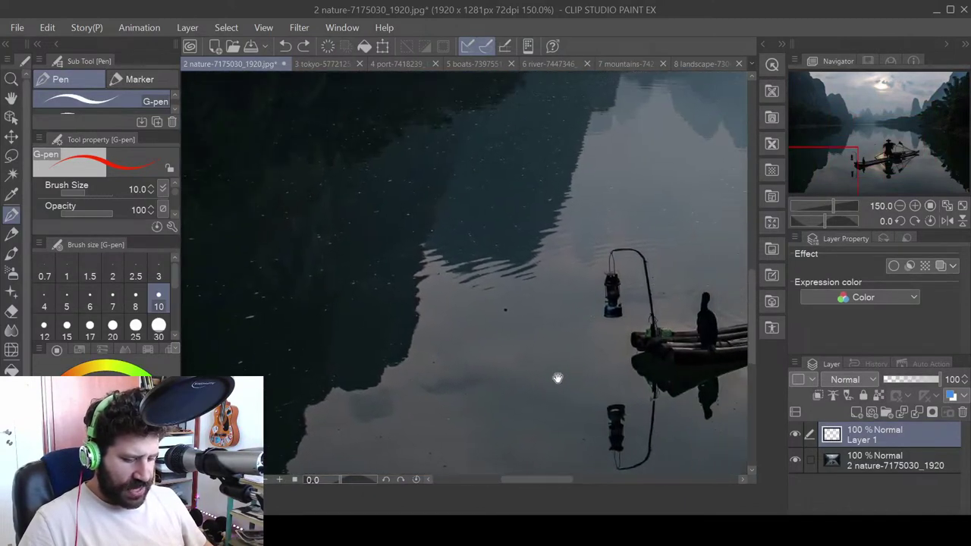
{"action": "scroll", "coordinate": [549, 380], "scroll_direction": "up", "scroll_amount": 1}
{"action": "left_click_drag", "start_coordinate": [561, 237], "coordinate": [573, 291]}
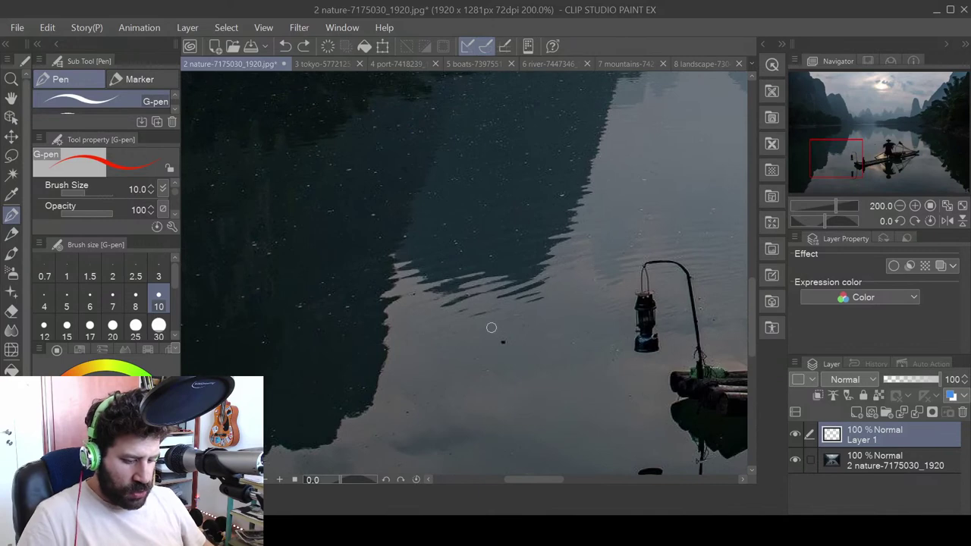
{"action": "scroll", "coordinate": [479, 317], "scroll_direction": "up", "scroll_amount": 1}
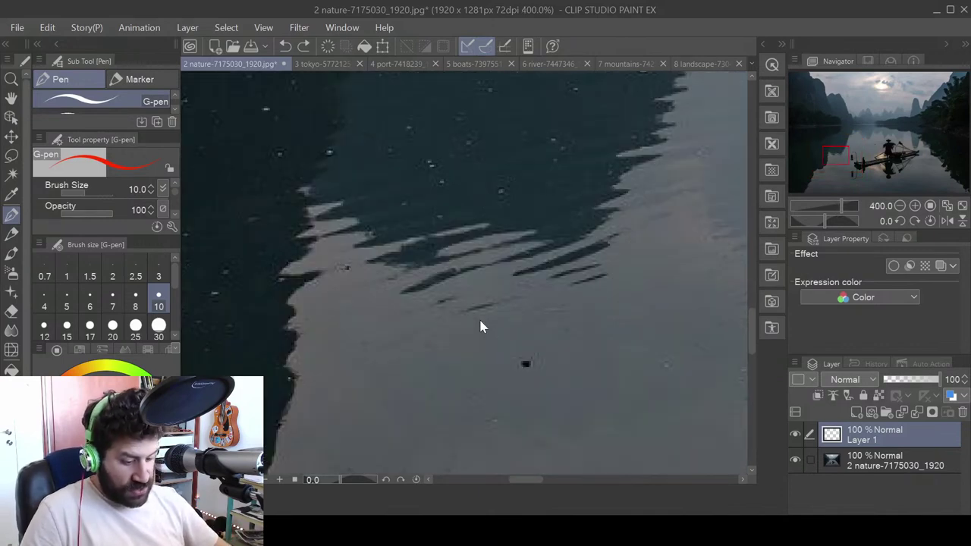
{"action": "scroll", "coordinate": [616, 302], "scroll_direction": "up", "scroll_amount": 1}
{"action": "mouse_move", "coordinate": [505, 319]}
{"action": "left_mouse_down"}
{"action": "mouse_move", "coordinate": [591, 281]}
{"action": "mouse_move", "coordinate": [566, 274]}
{"action": "mouse_move", "coordinate": [644, 218]}
{"action": "mouse_move", "coordinate": [594, 216]}
{"action": "mouse_move", "coordinate": [642, 197]}
{"action": "mouse_move", "coordinate": [646, 157]}
{"action": "mouse_move", "coordinate": [670, 128]}
{"action": "mouse_move", "coordinate": [702, 130]}
{"action": "mouse_move", "coordinate": [616, 203]}
{"action": "mouse_move", "coordinate": [598, 184]}
{"action": "mouse_move", "coordinate": [636, 78]}
{"action": "left_mouse_up"}
{"action": "mouse_move", "coordinate": [540, 373]}
{"action": "left_mouse_down"}
{"action": "mouse_move", "coordinate": [691, 301]}
{"action": "mouse_move", "coordinate": [650, 254]}
{"action": "left_mouse_up"}
{"action": "left_click_drag", "start_coordinate": [642, 158], "coordinate": [683, 106]}
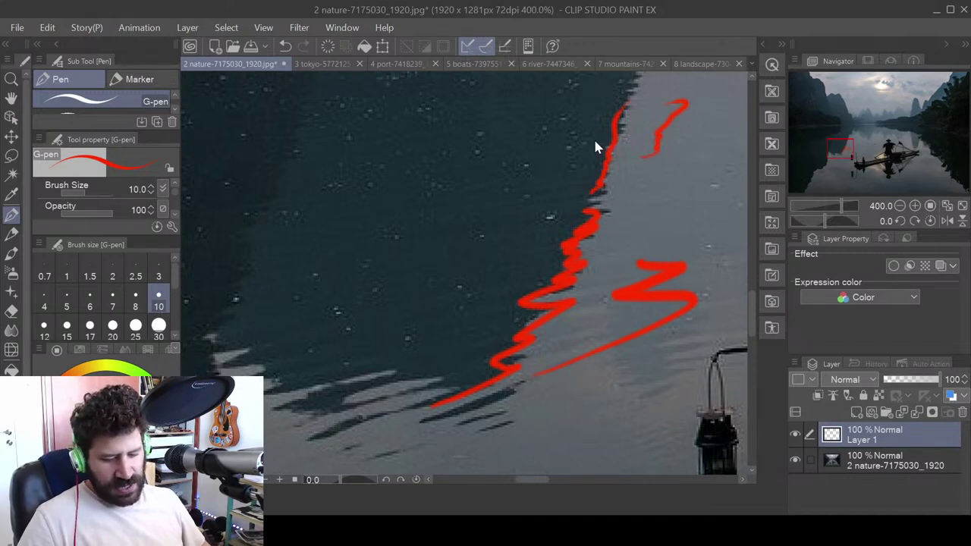
{"action": "key", "text": "ctrl+z"}
{"action": "key", "text": "ctrl+z"}
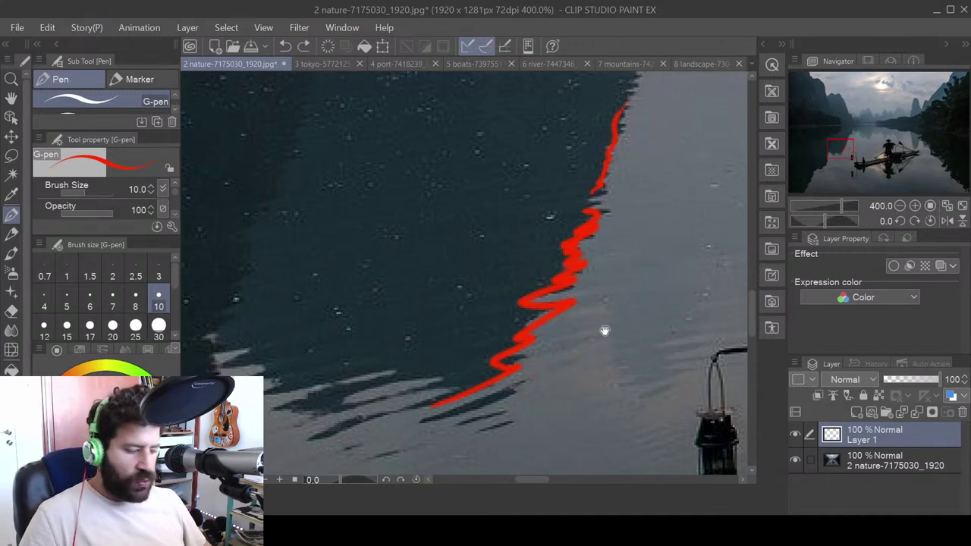
- Outline the left cliff's reflection with a smooth red curve over the zigzag edge, and undo all the strokes
{"action": "left_click_drag", "start_coordinate": [612, 324], "coordinate": [548, 304]}
{"action": "scroll", "coordinate": [548, 303], "scroll_direction": "down", "scroll_amount": 3}
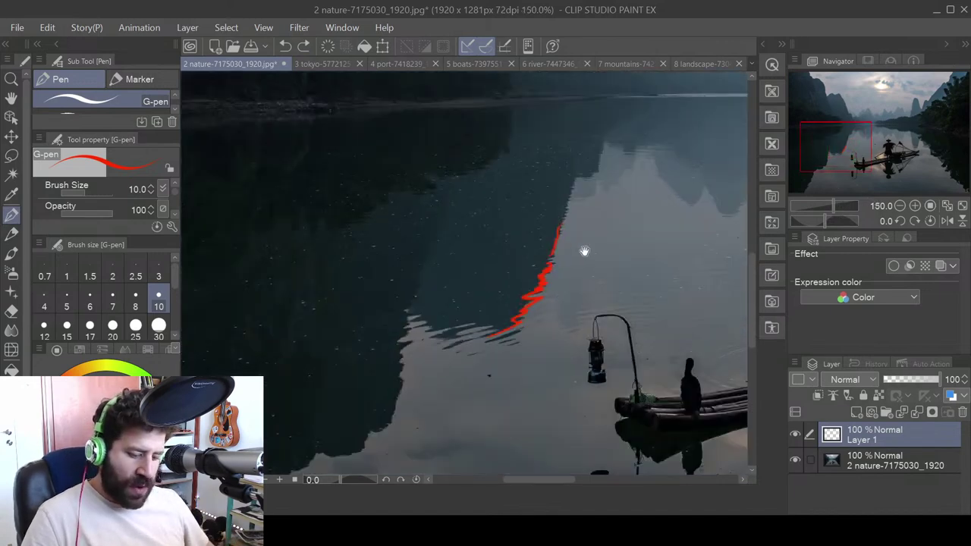
{"action": "left_click_drag", "start_coordinate": [582, 253], "coordinate": [522, 255]}
{"action": "mouse_move", "coordinate": [352, 315]}
{"action": "left_mouse_down"}
{"action": "mouse_move", "coordinate": [366, 339]}
{"action": "mouse_move", "coordinate": [469, 305]}
{"action": "mouse_move", "coordinate": [520, 185]}
{"action": "left_mouse_up"}
{"action": "mouse_move", "coordinate": [641, 159]}
{"action": "left_mouse_down"}
{"action": "mouse_move", "coordinate": [683, 210]}
{"action": "mouse_move", "coordinate": [707, 147]}
{"action": "left_mouse_up"}
{"action": "key", "text": "ctrl+z"}
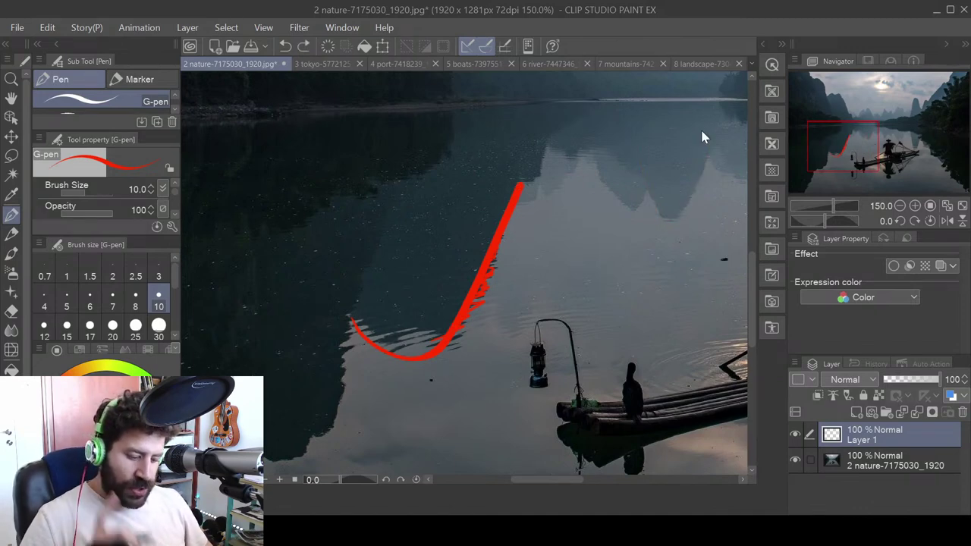
{"action": "key", "text": "ctrl+z"}
{"action": "key", "text": "ctrl+z"}
{"action": "key", "text": "ctrl+z"}
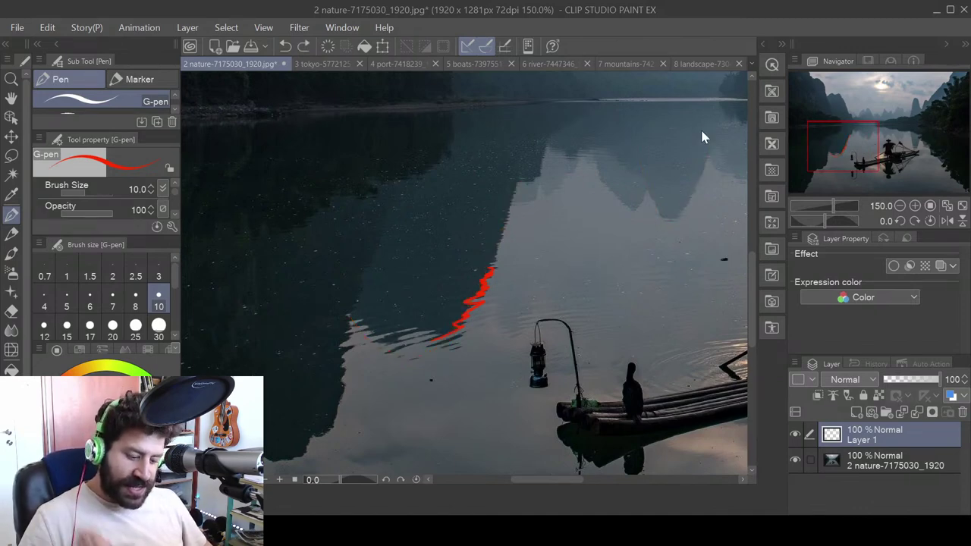
{"action": "key", "text": "ctrl+z"}
- Hatch slanted red strokes along the ripples at the tip and right edge of the left cliff's reflection
{"action": "left_click_drag", "start_coordinate": [444, 367], "coordinate": [446, 363]}
{"action": "scroll", "coordinate": [446, 363], "scroll_direction": "up", "scroll_amount": 4}
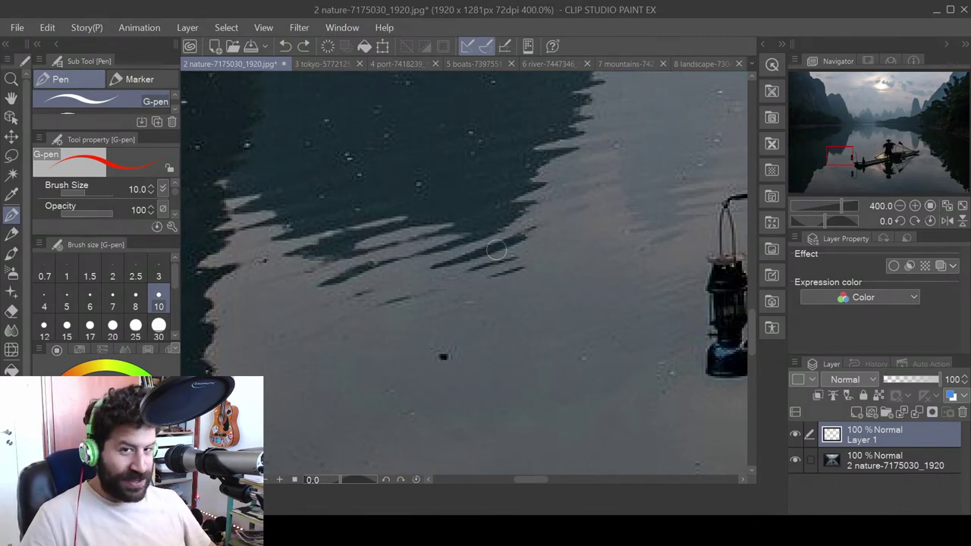
{"action": "mouse_move", "coordinate": [496, 250]}
{"action": "left_mouse_down"}
{"action": "mouse_move", "coordinate": [614, 278]}
{"action": "mouse_move", "coordinate": [508, 388]}
{"action": "mouse_move", "coordinate": [585, 326]}
{"action": "mouse_move", "coordinate": [522, 273]}
{"action": "mouse_move", "coordinate": [452, 288]}
{"action": "mouse_move", "coordinate": [597, 249]}
{"action": "left_mouse_up"}
{"action": "left_click_drag", "start_coordinate": [450, 274], "coordinate": [629, 212]}
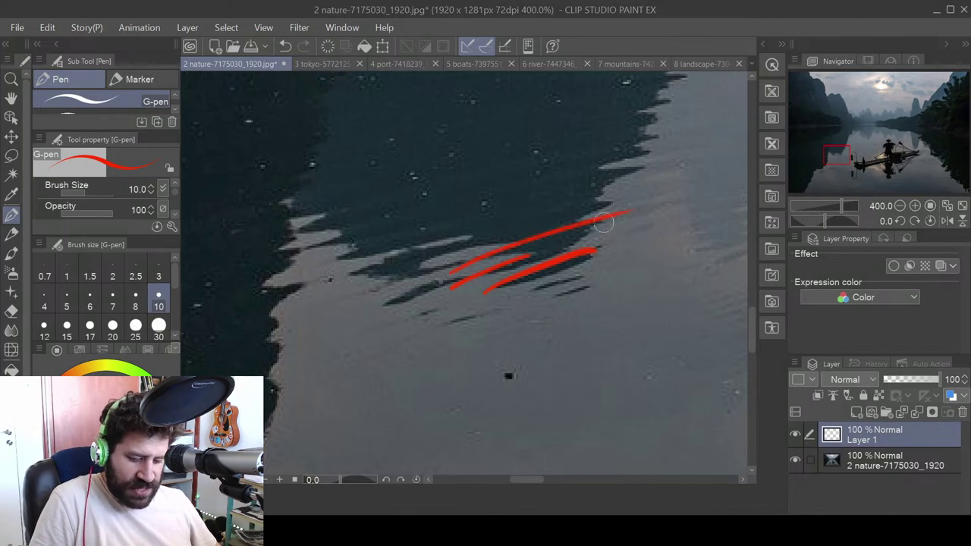
{"action": "left_click_drag", "start_coordinate": [431, 257], "coordinate": [616, 202]}
{"action": "left_click_drag", "start_coordinate": [452, 229], "coordinate": [641, 176]}
{"action": "left_click_drag", "start_coordinate": [466, 203], "coordinate": [651, 156]}
{"action": "mouse_move", "coordinate": [486, 181]}
{"action": "left_mouse_down"}
{"action": "mouse_move", "coordinate": [614, 155]}
{"action": "mouse_move", "coordinate": [636, 149]}
{"action": "left_mouse_up"}
{"action": "mouse_move", "coordinate": [547, 172]}
{"action": "left_mouse_down"}
{"action": "mouse_move", "coordinate": [646, 132]}
{"action": "mouse_move", "coordinate": [653, 120]}
{"action": "left_mouse_up"}
{"action": "left_click_drag", "start_coordinate": [572, 143], "coordinate": [671, 98]}
{"action": "left_click_drag", "start_coordinate": [611, 109], "coordinate": [687, 78]}
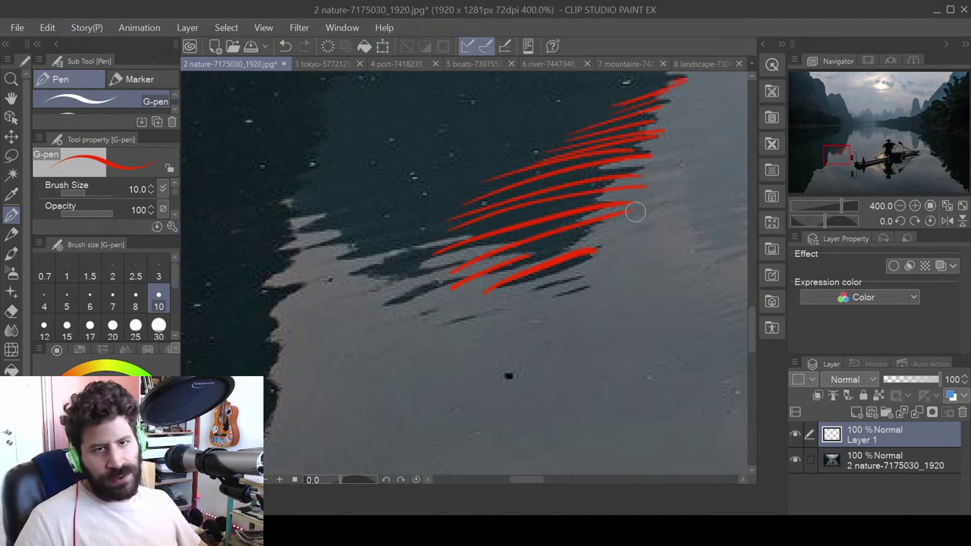
- Undo all the red ripple strokes over the left cliff's reflection
{"action": "key", "text": "ctrl+z"}
{"action": "key", "text": "ctrl+z"}
{"action": "key", "text": "ctrl+z"}
{"action": "key", "text": "ctrl+z"}
{"action": "key", "text": "ctrl+z"}
{"action": "key", "text": "ctrl+z"}
{"action": "key", "text": "ctrl+z"}
{"action": "key", "text": "ctrl+z"}
{"action": "key", "text": "ctrl+z"}
{"action": "key", "text": "ctrl+z"}
{"action": "key", "text": "ctrl+z"}
{"action": "key", "text": "ctrl+z"}
{"action": "key", "text": "ctrl+z"}
{"action": "key", "text": "ctrl+z"}
{"action": "key", "text": "ctrl+z"}
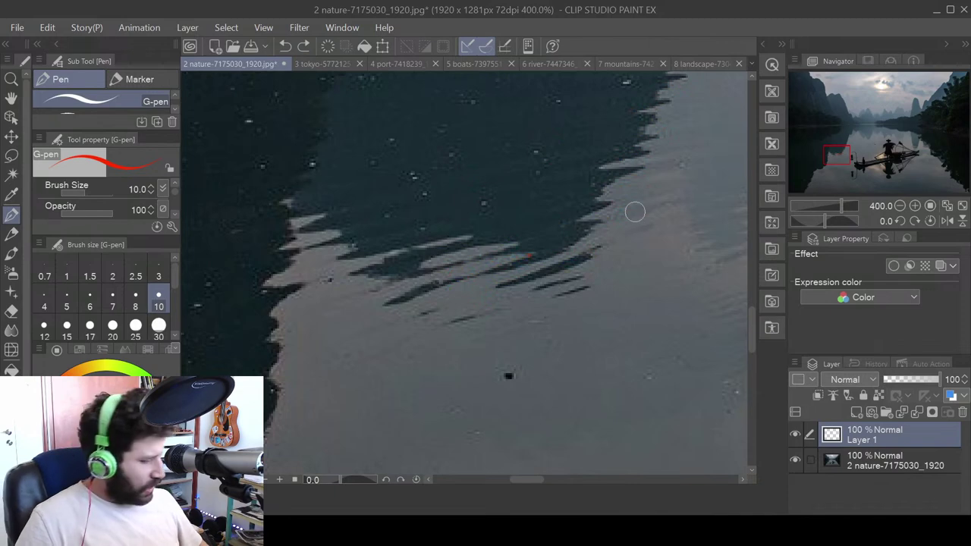
{"action": "key", "text": "ctrl+z"}
- Draw red elliptical ripple rings around the glowing water beside the fisherman's raft
{"action": "scroll", "coordinate": [635, 212], "scroll_direction": "down", "scroll_amount": 3}
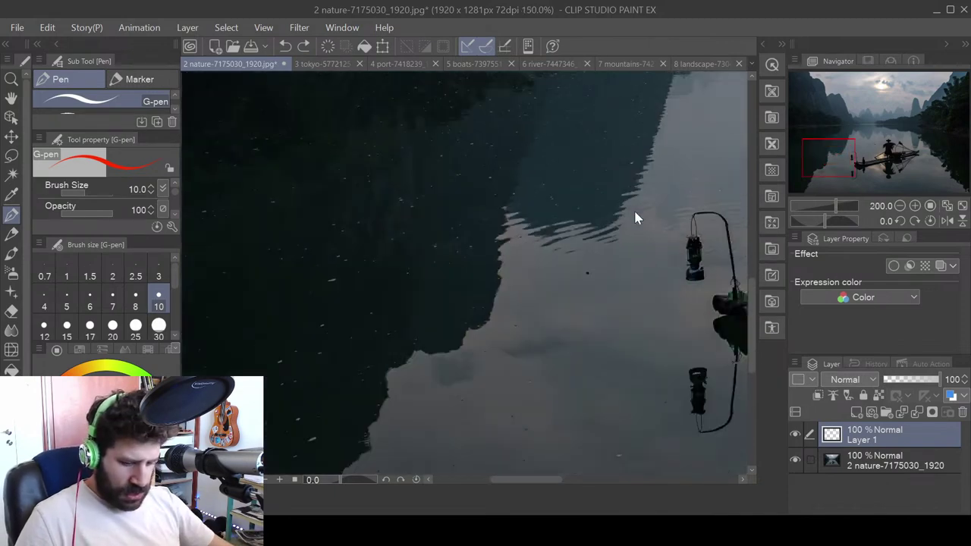
{"action": "left_click_drag", "start_coordinate": [666, 296], "coordinate": [395, 321]}
{"action": "mouse_move", "coordinate": [601, 268]}
{"action": "left_mouse_down"}
{"action": "mouse_move", "coordinate": [517, 298]}
{"action": "mouse_move", "coordinate": [565, 300]}
{"action": "mouse_move", "coordinate": [561, 277]}
{"action": "mouse_move", "coordinate": [577, 270]}
{"action": "left_mouse_up"}
{"action": "left_click_drag", "start_coordinate": [265, 276], "coordinate": [482, 245]}
{"action": "left_click_drag", "start_coordinate": [576, 283], "coordinate": [516, 346]}
- Trace the rippled left edge of the tall peak's reflection behind the raft in red, and undo the strokes
{"action": "left_click_drag", "start_coordinate": [682, 333], "coordinate": [475, 334]}
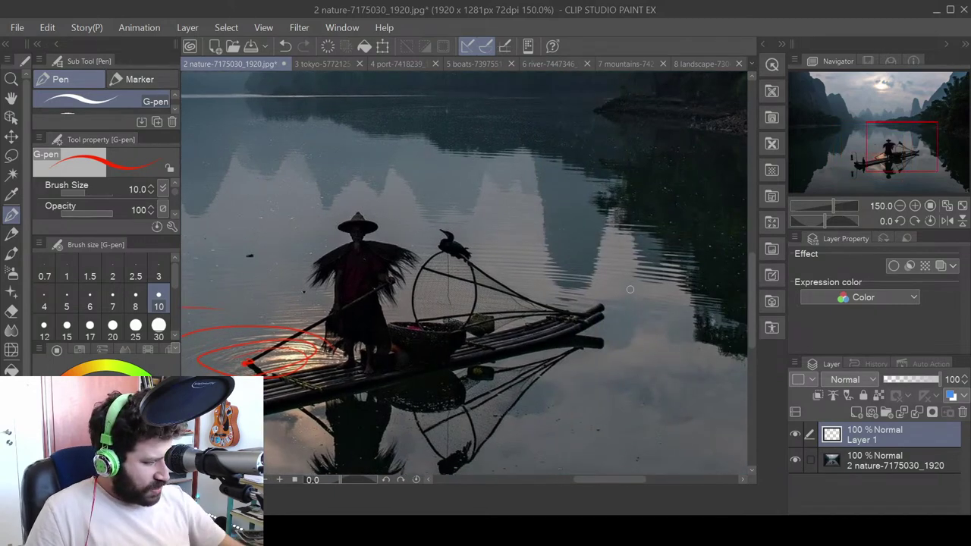
{"action": "scroll", "coordinate": [630, 289], "scroll_direction": "up", "scroll_amount": 3}
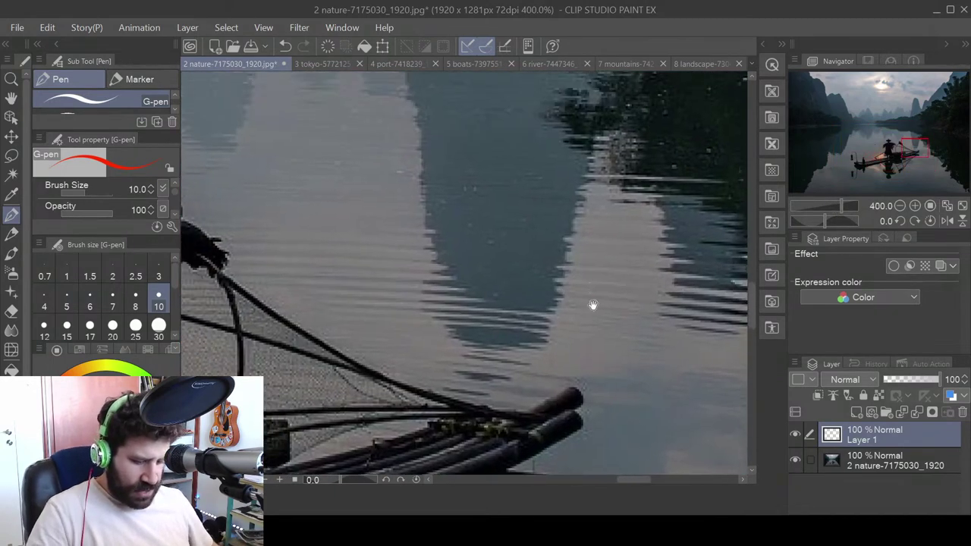
{"action": "mouse_move", "coordinate": [496, 350]}
{"action": "left_mouse_down"}
{"action": "mouse_move", "coordinate": [445, 344]}
{"action": "mouse_move", "coordinate": [457, 336]}
{"action": "mouse_move", "coordinate": [432, 316]}
{"action": "mouse_move", "coordinate": [449, 303]}
{"action": "mouse_move", "coordinate": [434, 271]}
{"action": "left_mouse_up"}
{"action": "left_click_drag", "start_coordinate": [422, 212], "coordinate": [419, 142]}
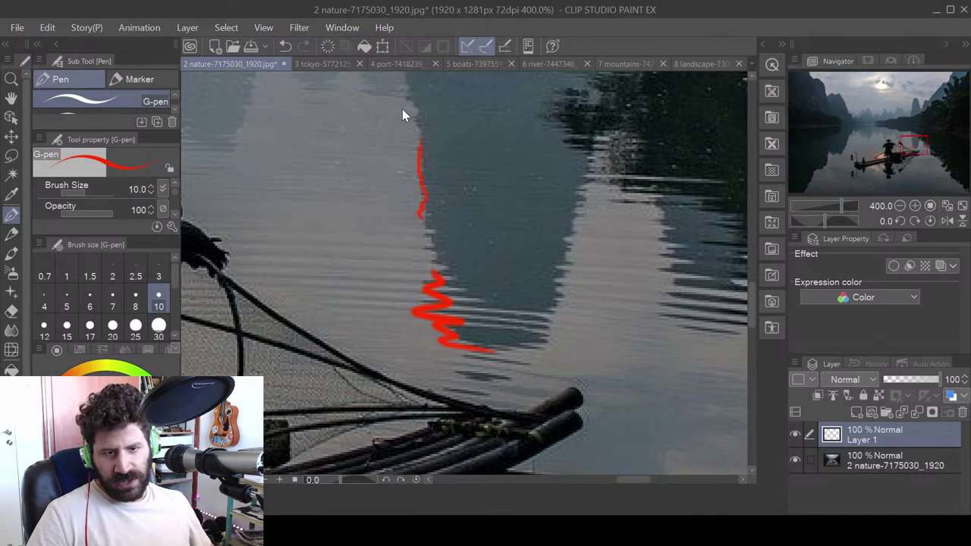
{"action": "key", "text": "ctrl+z"}
{"action": "key", "text": "ctrl+z"}
{"action": "key", "text": "ctrl+z"}
{"action": "left_click_drag", "start_coordinate": [531, 303], "coordinate": [583, 322]}
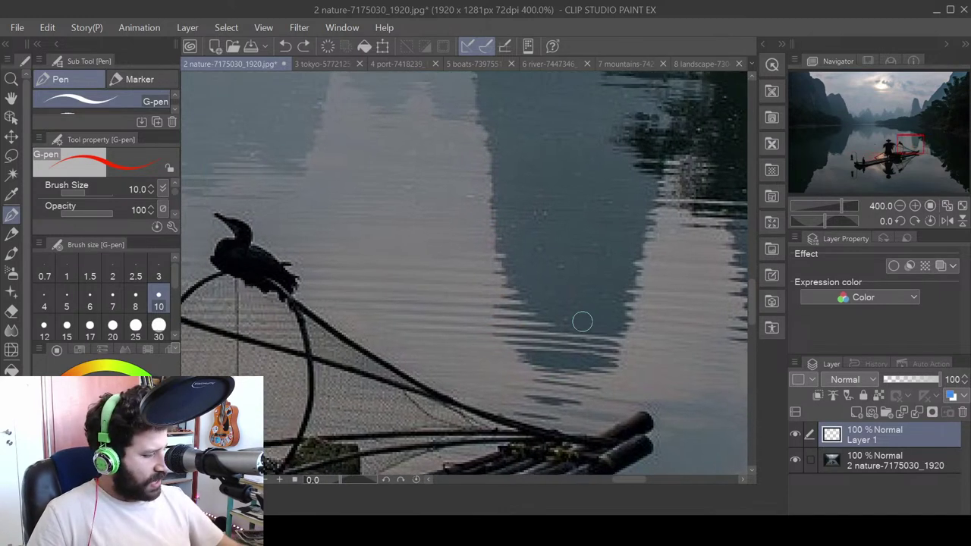
- Undo the red ripple rings around the raft
{"action": "key", "text": "ctrl+minus"}
{"action": "key", "text": "ctrl+minus"}
{"action": "key", "text": "ctrl+minus"}
{"action": "key", "text": "ctrl+minus"}
{"action": "key", "text": "ctrl+minus"}
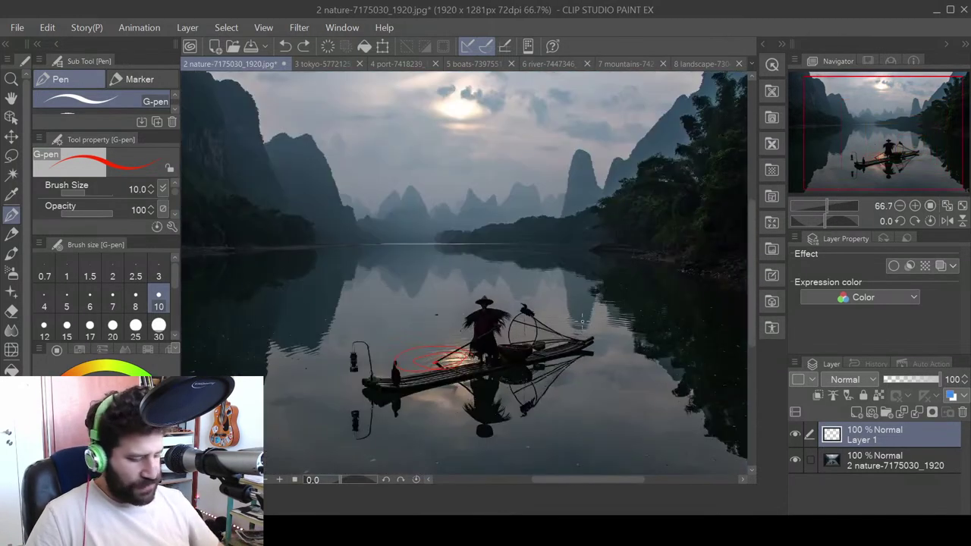
{"action": "key", "text": "ctrl+z"}
- Outline the left cliffs, the waterline and the distant peaks in red
{"action": "left_click_drag", "start_coordinate": [582, 321], "coordinate": [641, 275]}
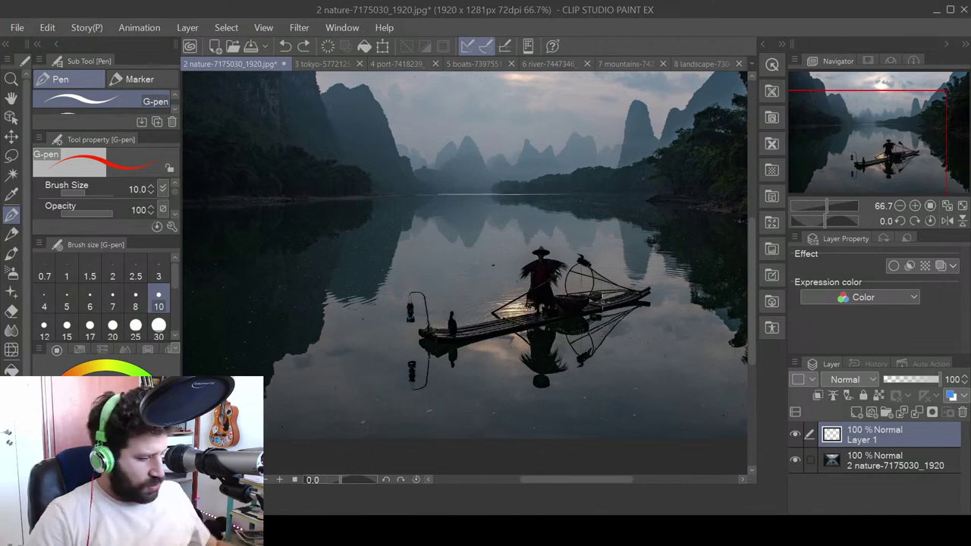
{"action": "left_click_drag", "start_coordinate": [500, 254], "coordinate": [505, 289]}
{"action": "left_click_drag", "start_coordinate": [307, 73], "coordinate": [345, 201]}
{"action": "mouse_move", "coordinate": [325, 128]}
{"action": "left_mouse_down"}
{"action": "mouse_move", "coordinate": [384, 144]}
{"action": "mouse_move", "coordinate": [414, 201]}
{"action": "left_mouse_up"}
{"action": "left_click_drag", "start_coordinate": [203, 228], "coordinate": [748, 237]}
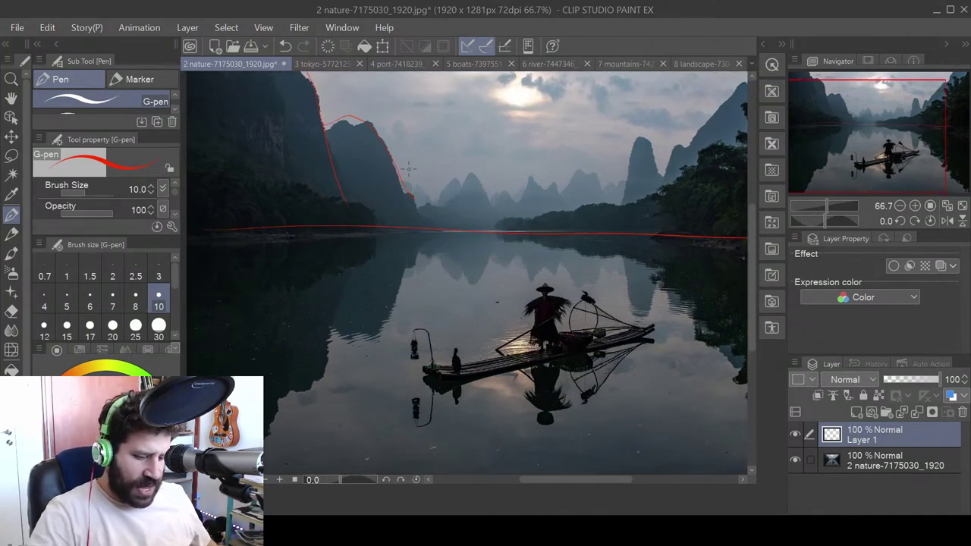
{"action": "mouse_move", "coordinate": [472, 180]}
{"action": "left_mouse_down"}
{"action": "mouse_move", "coordinate": [548, 183]}
{"action": "mouse_move", "coordinate": [685, 163]}
{"action": "left_mouse_up"}
- Outline the mountain reflections on both sides of the river, the raft and the fisherman in red
{"action": "mouse_move", "coordinate": [415, 247]}
{"action": "left_mouse_down"}
{"action": "mouse_move", "coordinate": [363, 354]}
{"action": "mouse_move", "coordinate": [334, 327]}
{"action": "mouse_move", "coordinate": [308, 385]}
{"action": "mouse_move", "coordinate": [265, 434]}
{"action": "left_mouse_up"}
{"action": "left_click_drag", "start_coordinate": [621, 368], "coordinate": [535, 371]}
{"action": "key", "text": "ctrl+z"}
{"action": "left_click_drag", "start_coordinate": [429, 373], "coordinate": [622, 343]}
{"action": "mouse_move", "coordinate": [540, 287]}
{"action": "left_mouse_down"}
{"action": "mouse_move", "coordinate": [529, 315]}
{"action": "mouse_move", "coordinate": [557, 344]}
{"action": "left_mouse_up"}
{"action": "mouse_move", "coordinate": [532, 247]}
{"action": "left_mouse_down"}
{"action": "mouse_move", "coordinate": [658, 269]}
{"action": "mouse_move", "coordinate": [740, 406]}
{"action": "left_mouse_up"}
{"action": "left_click_drag", "start_coordinate": [551, 419], "coordinate": [449, 373]}
{"action": "left_click_drag", "start_coordinate": [533, 287], "coordinate": [489, 258]}
{"action": "left_click_drag", "start_coordinate": [434, 370], "coordinate": [597, 351]}
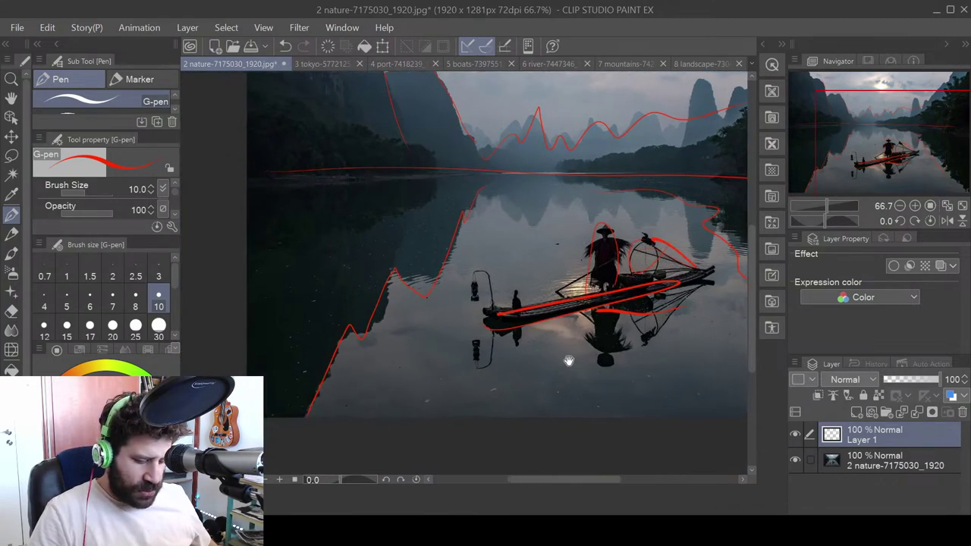
- Scribble red ripple strokes across the tip of the left cliff's reflection
{"action": "scroll", "coordinate": [569, 361], "scroll_direction": "up", "scroll_amount": 1}
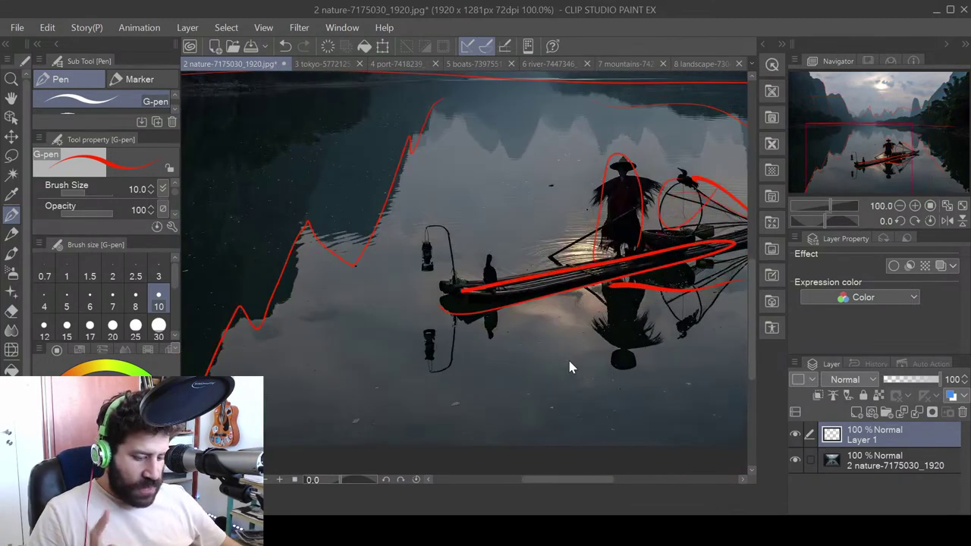
{"action": "left_click_drag", "start_coordinate": [411, 245], "coordinate": [545, 290]}
{"action": "mouse_move", "coordinate": [557, 211]}
{"action": "left_mouse_down"}
{"action": "mouse_move", "coordinate": [558, 238]}
{"action": "mouse_move", "coordinate": [530, 287]}
{"action": "mouse_move", "coordinate": [492, 305]}
{"action": "mouse_move", "coordinate": [469, 296]}
{"action": "left_mouse_up"}
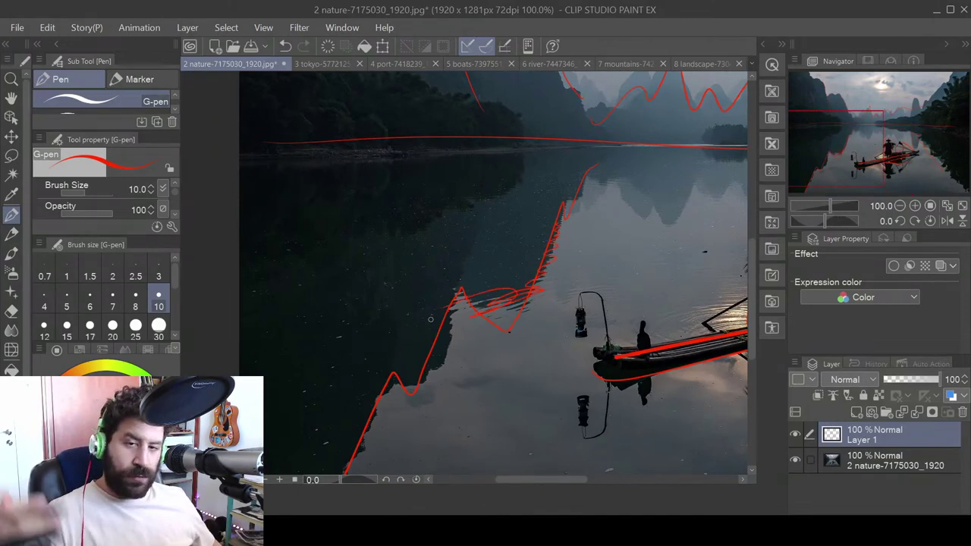
- Undo all the red outlines over the river photo
{"action": "scroll", "coordinate": [431, 320], "scroll_direction": "down", "scroll_amount": 2}
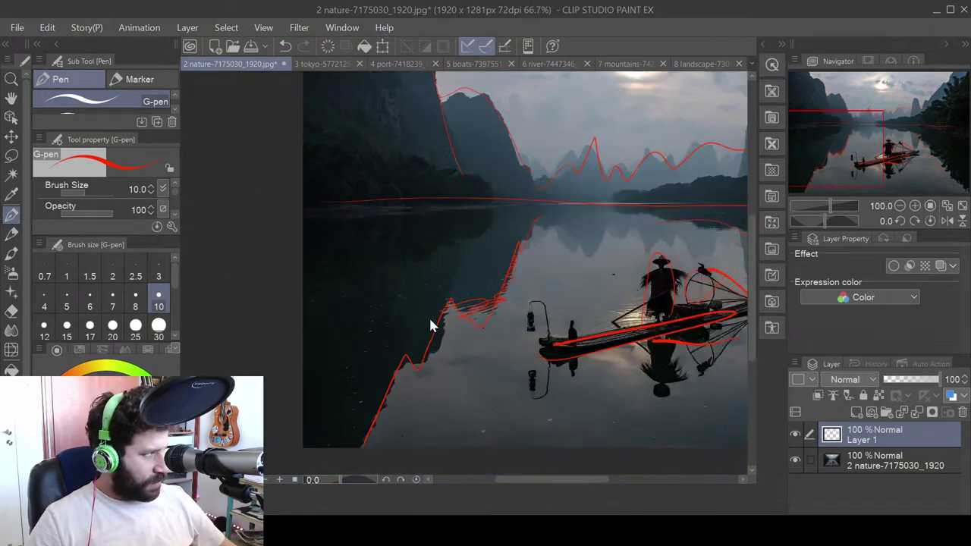
{"action": "left_click_drag", "start_coordinate": [611, 320], "coordinate": [544, 344]}
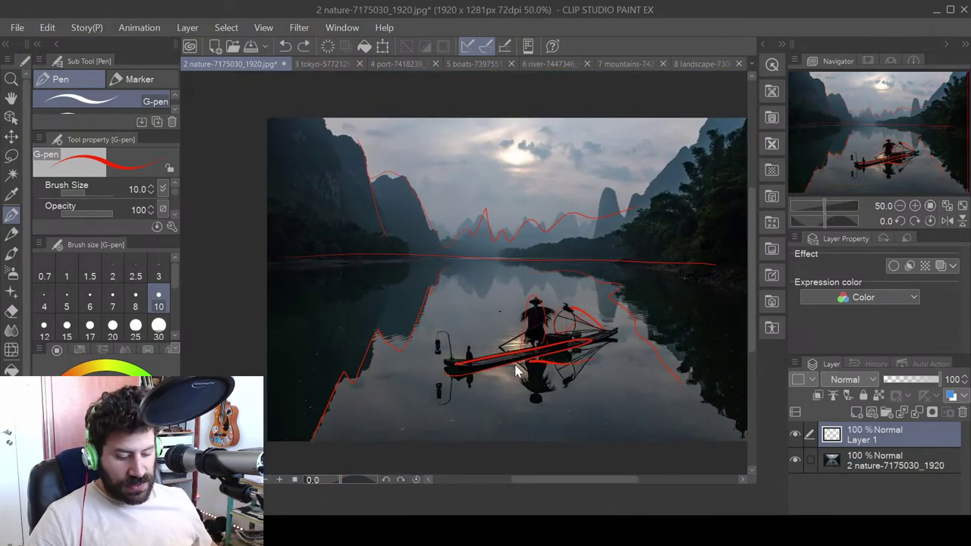
{"action": "key", "text": "ctrl+z"}
{"action": "key", "text": "ctrl+z"}
{"action": "key", "text": "ctrl+z"}
{"action": "key", "text": "ctrl+z"}
{"action": "key", "text": "ctrl+z"}
{"action": "key", "text": "ctrl+z"}
{"action": "key", "text": "ctrl+z"}
{"action": "key", "text": "ctrl+z"}
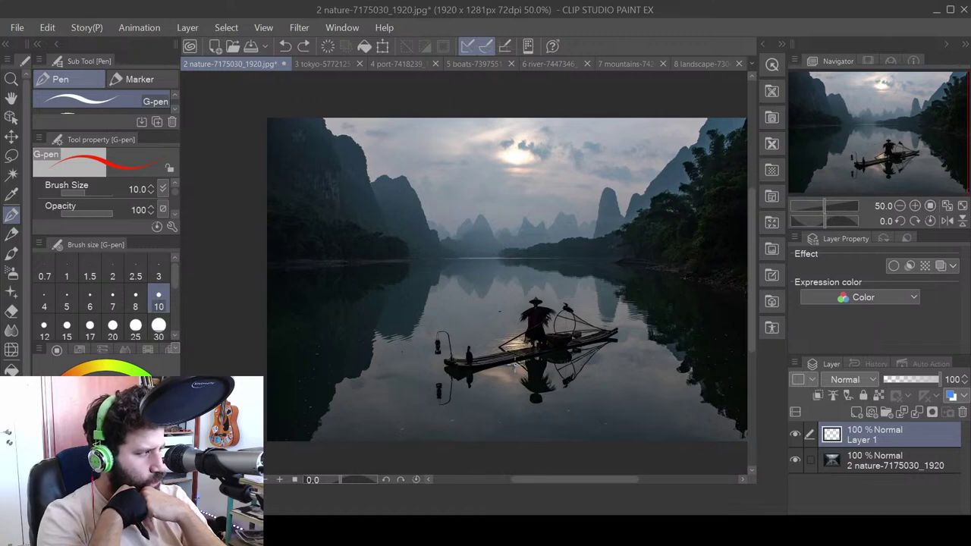
- Draw a large red rectangle over the left cliffs and sky, with a short red stroke near its centre
{"action": "left_click_drag", "start_coordinate": [401, 331], "coordinate": [501, 289]}
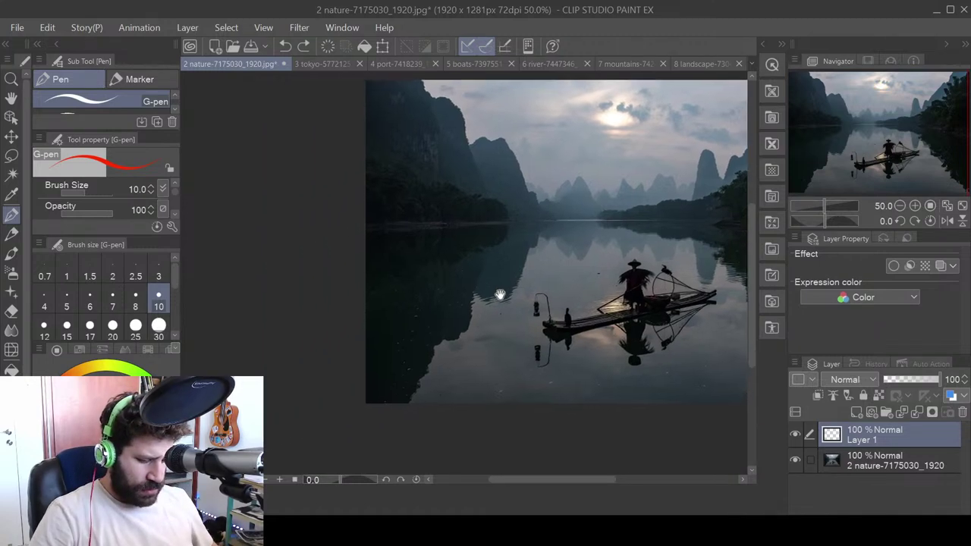
{"action": "scroll", "coordinate": [487, 281], "scroll_direction": "up", "scroll_amount": 3}
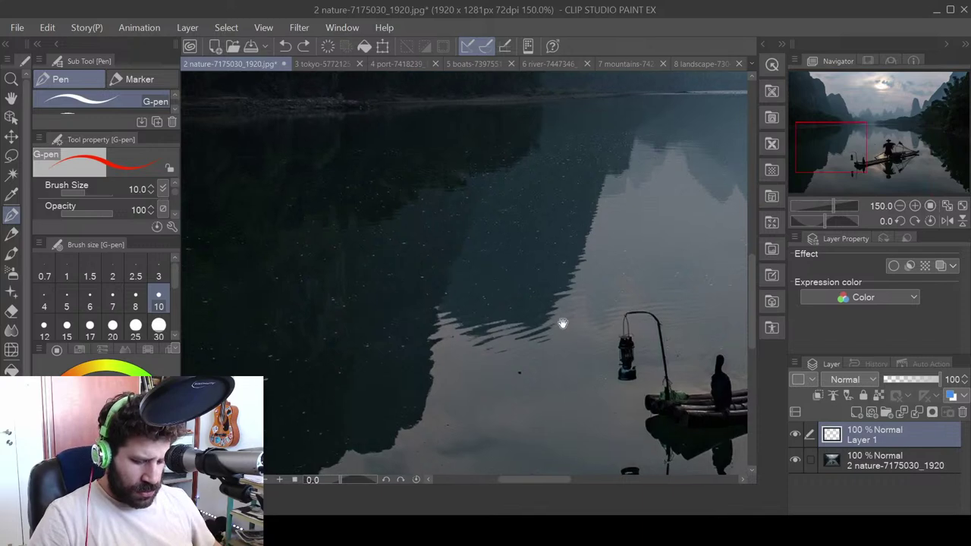
{"action": "scroll", "coordinate": [496, 318], "scroll_direction": "down", "scroll_amount": 2}
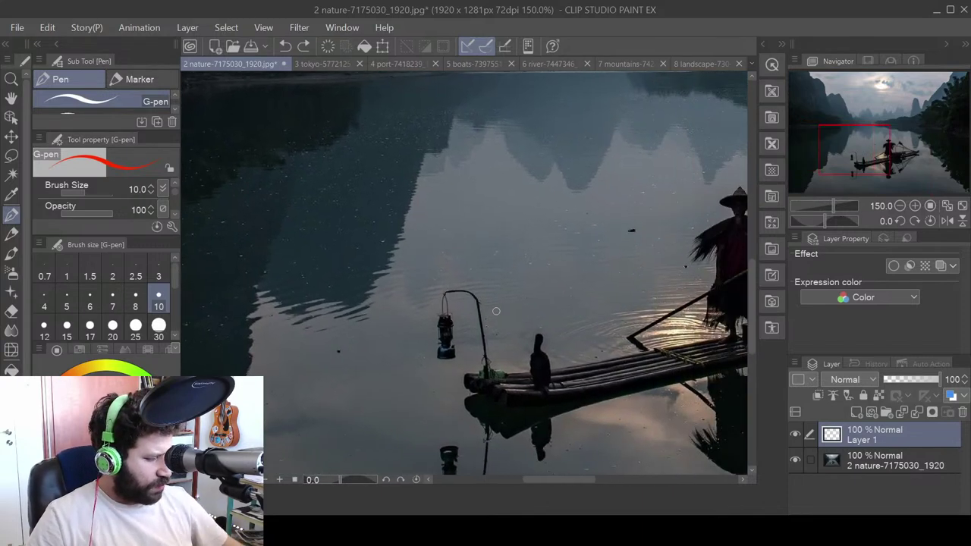
{"action": "scroll", "coordinate": [496, 317], "scroll_direction": "down", "scroll_amount": 1}
{"action": "left_click_drag", "start_coordinate": [493, 315], "coordinate": [493, 375]}
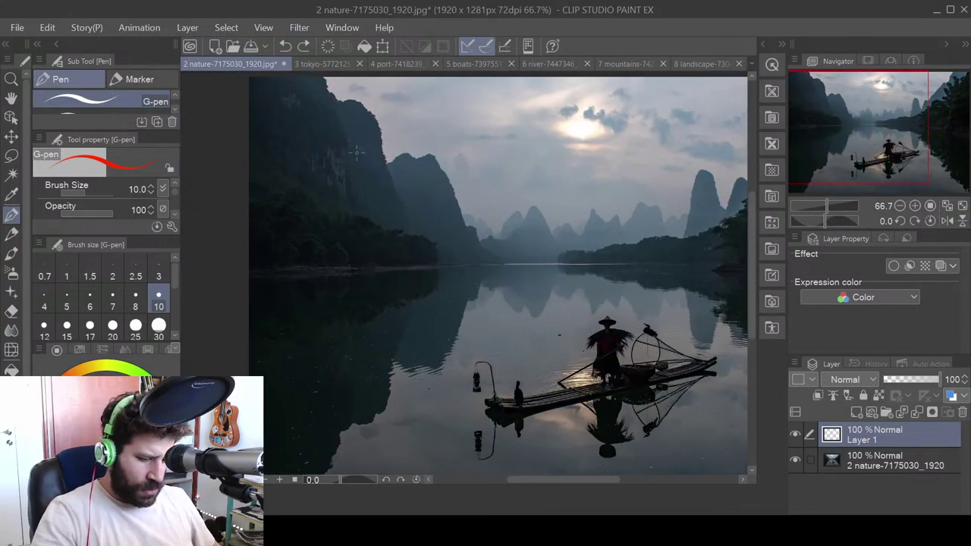
{"action": "mouse_move", "coordinate": [350, 135]}
{"action": "left_mouse_down"}
{"action": "mouse_move", "coordinate": [350, 174]}
{"action": "mouse_move", "coordinate": [351, 122]}
{"action": "mouse_move", "coordinate": [540, 121]}
{"action": "mouse_move", "coordinate": [543, 237]}
{"action": "left_mouse_up"}
{"action": "left_click_drag", "start_coordinate": [350, 242], "coordinate": [536, 235]}
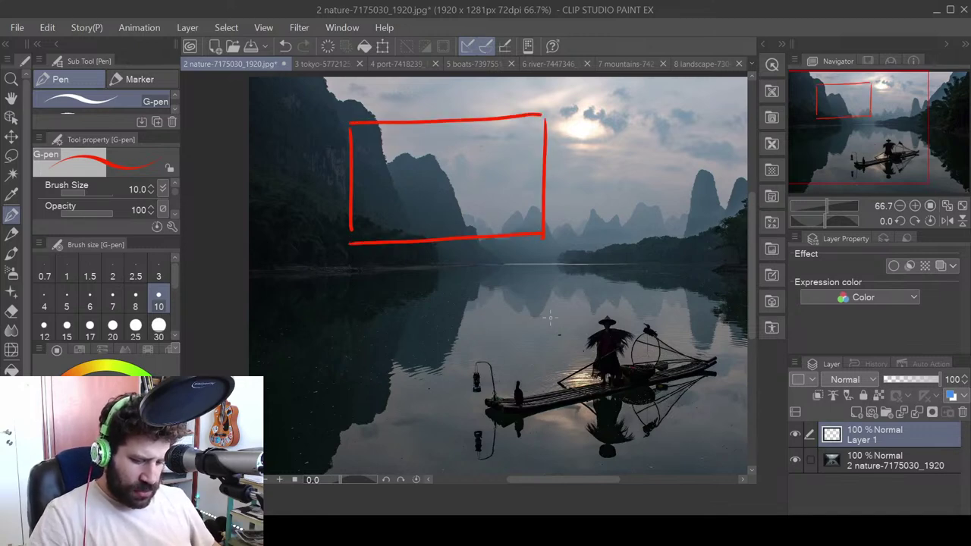
{"action": "left_click_drag", "start_coordinate": [456, 174], "coordinate": [461, 189]}
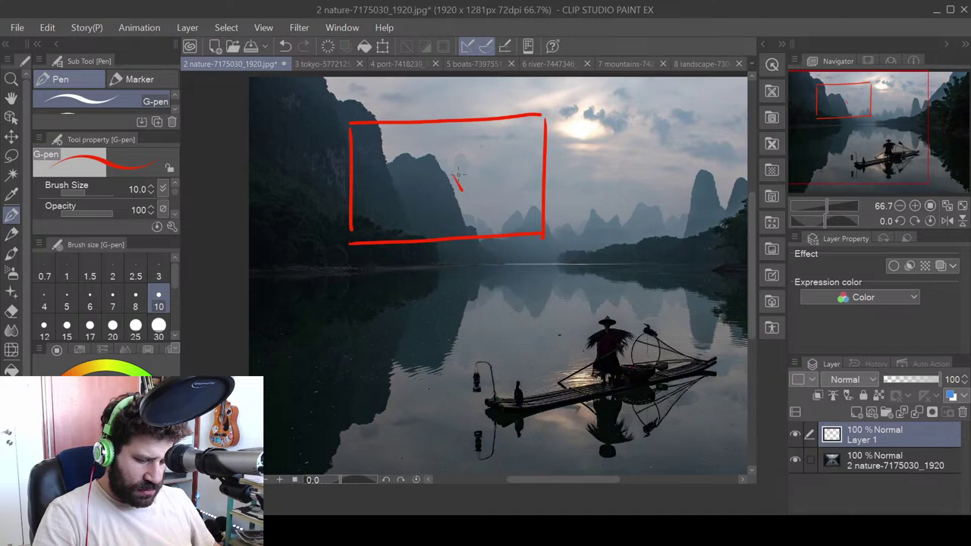
- Draw widening concentric cyan circles around the tip of the short stroke and a cyan arrow pointing diagonally outward from their centre
{"action": "scroll", "coordinate": [445, 152], "scroll_direction": "up", "scroll_amount": 2}
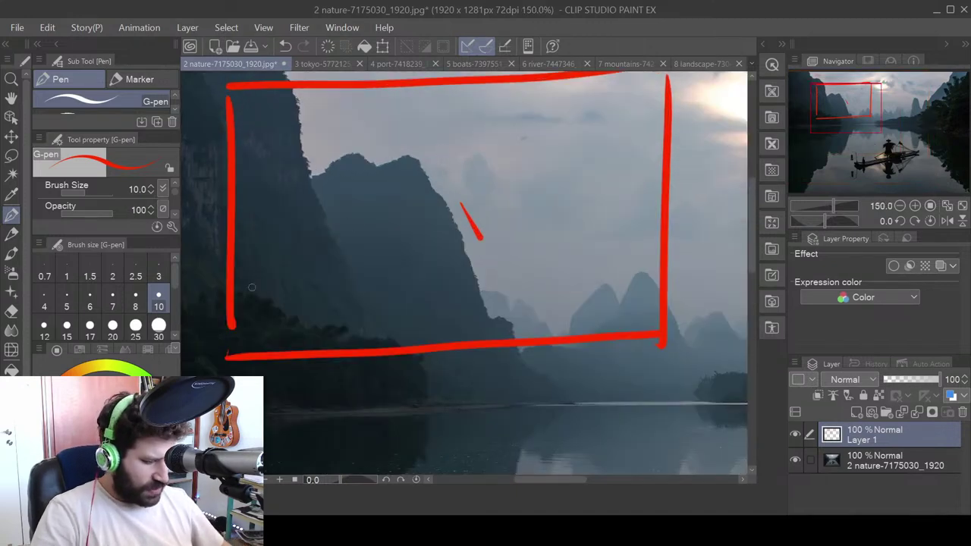
{"action": "key", "text": "x"}
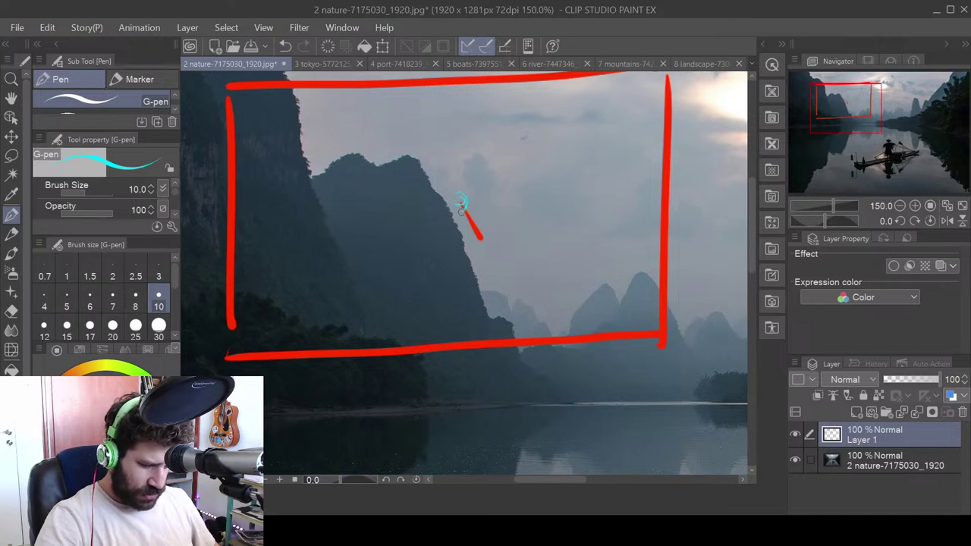
{"action": "mouse_move", "coordinate": [455, 199]}
{"action": "left_mouse_down"}
{"action": "mouse_move", "coordinate": [474, 186]}
{"action": "mouse_move", "coordinate": [475, 214]}
{"action": "mouse_move", "coordinate": [452, 223]}
{"action": "mouse_move", "coordinate": [433, 196]}
{"action": "mouse_move", "coordinate": [460, 178]}
{"action": "mouse_move", "coordinate": [430, 177]}
{"action": "left_mouse_up"}
{"action": "mouse_move", "coordinate": [492, 184]}
{"action": "left_mouse_down"}
{"action": "mouse_move", "coordinate": [436, 226]}
{"action": "mouse_move", "coordinate": [451, 170]}
{"action": "mouse_move", "coordinate": [480, 239]}
{"action": "mouse_move", "coordinate": [430, 172]}
{"action": "mouse_move", "coordinate": [461, 152]}
{"action": "mouse_move", "coordinate": [492, 233]}
{"action": "mouse_move", "coordinate": [414, 168]}
{"action": "mouse_move", "coordinate": [475, 146]}
{"action": "mouse_move", "coordinate": [514, 199]}
{"action": "mouse_move", "coordinate": [403, 221]}
{"action": "mouse_move", "coordinate": [519, 186]}
{"action": "mouse_move", "coordinate": [414, 258]}
{"action": "mouse_move", "coordinate": [446, 140]}
{"action": "mouse_move", "coordinate": [475, 270]}
{"action": "mouse_move", "coordinate": [380, 244]}
{"action": "mouse_move", "coordinate": [522, 148]}
{"action": "mouse_move", "coordinate": [409, 292]}
{"action": "mouse_move", "coordinate": [353, 231]}
{"action": "mouse_move", "coordinate": [511, 122]}
{"action": "mouse_move", "coordinate": [415, 311]}
{"action": "mouse_move", "coordinate": [320, 203]}
{"action": "mouse_move", "coordinate": [567, 134]}
{"action": "mouse_move", "coordinate": [531, 307]}
{"action": "mouse_move", "coordinate": [295, 258]}
{"action": "mouse_move", "coordinate": [327, 110]}
{"action": "mouse_move", "coordinate": [609, 200]}
{"action": "mouse_move", "coordinate": [528, 346]}
{"action": "left_mouse_up"}
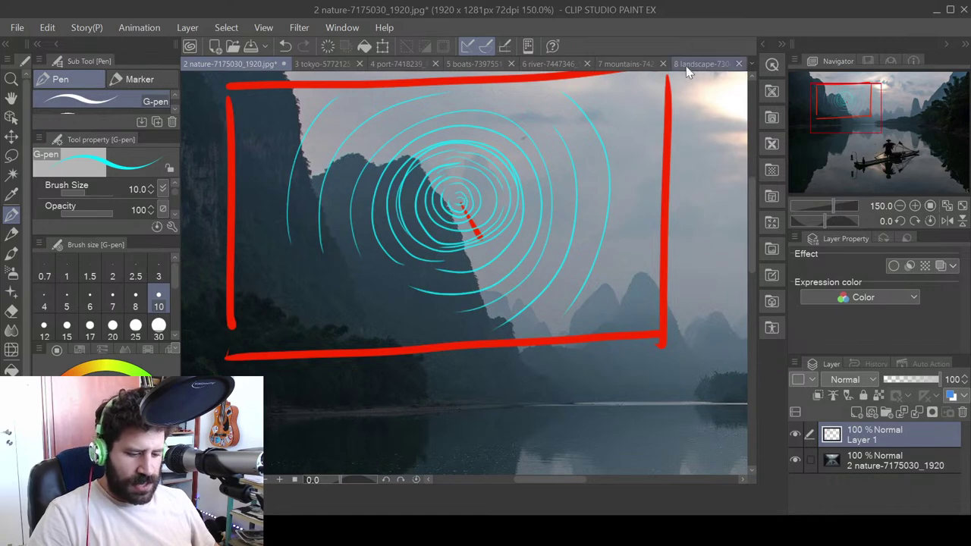
{"action": "left_click_drag", "start_coordinate": [607, 76], "coordinate": [656, 195]}
{"action": "left_click_drag", "start_coordinate": [280, 99], "coordinate": [232, 220]}
{"action": "mouse_move", "coordinate": [243, 280]}
{"action": "left_mouse_down"}
{"action": "mouse_move", "coordinate": [279, 345]}
{"action": "mouse_move", "coordinate": [326, 379]}
{"action": "left_mouse_up"}
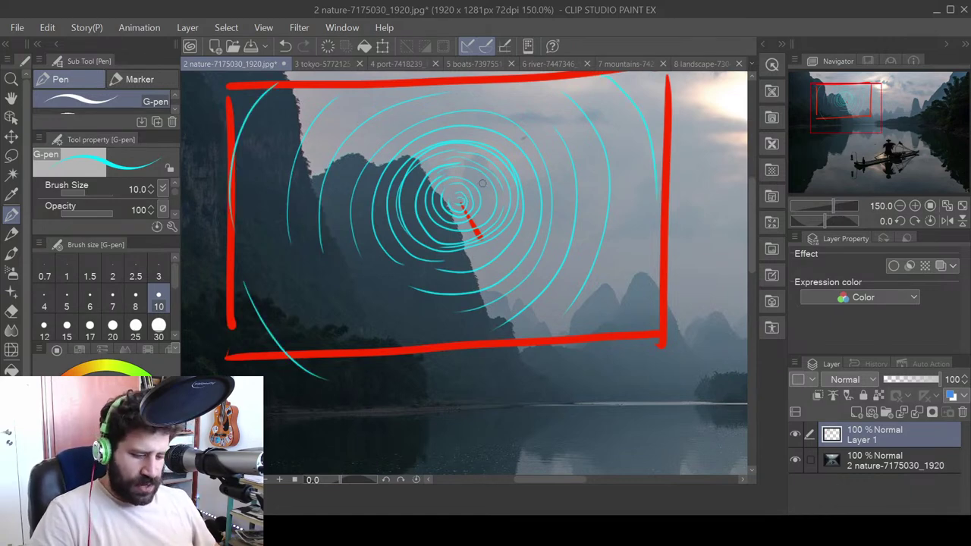
{"action": "mouse_move", "coordinate": [466, 201]}
{"action": "left_mouse_down"}
{"action": "mouse_move", "coordinate": [596, 102]}
{"action": "mouse_move", "coordinate": [634, 120]}
{"action": "mouse_move", "coordinate": [575, 169]}
{"action": "left_mouse_up"}
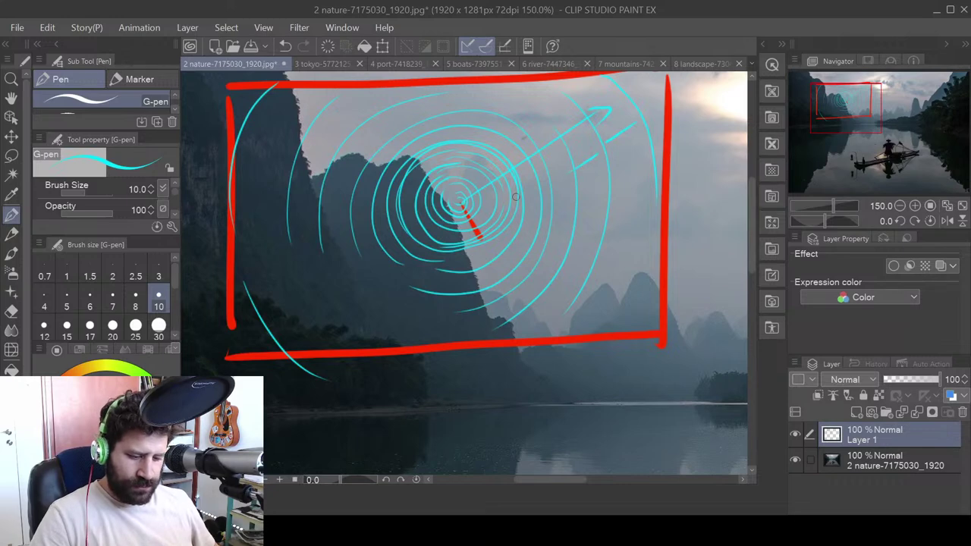
{"action": "key", "text": "ctrl+z"}
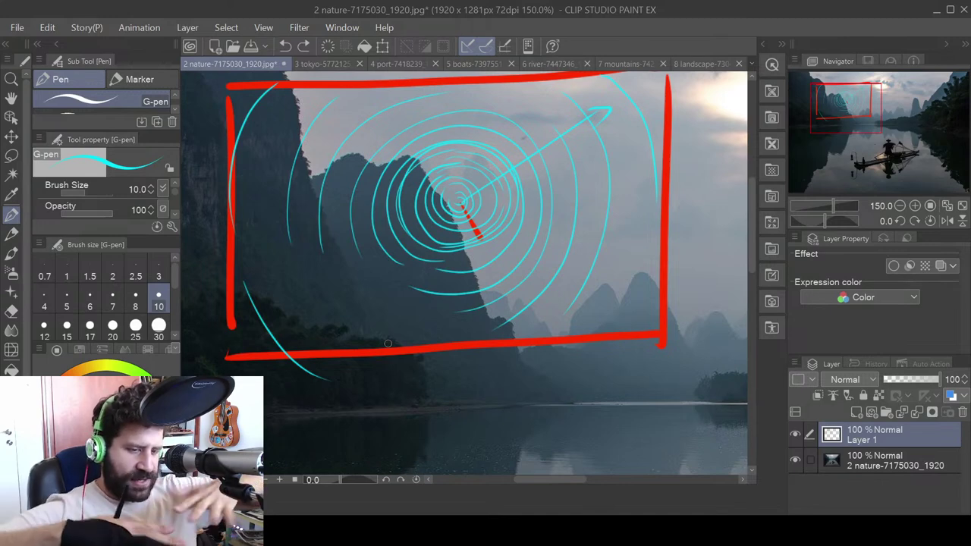
{"action": "scroll", "coordinate": [623, 246], "scroll_direction": "down", "scroll_amount": 3}
{"action": "mouse_move", "coordinate": [624, 246]}
{"action": "left_mouse_down"}
{"action": "mouse_move", "coordinate": [466, 299]}
{"action": "mouse_move", "coordinate": [397, 299]}
{"action": "left_mouse_up"}
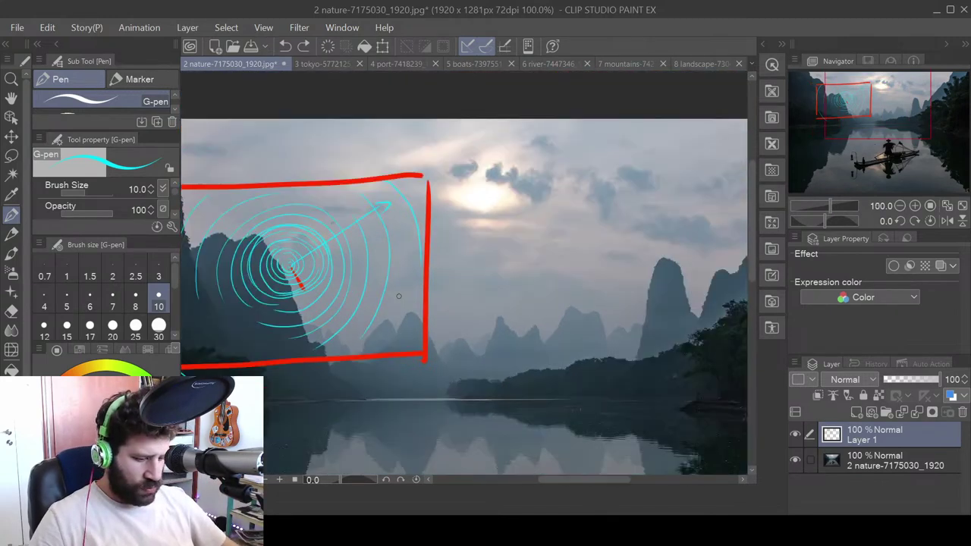
{"action": "left_click_drag", "start_coordinate": [471, 306], "coordinate": [540, 266]}
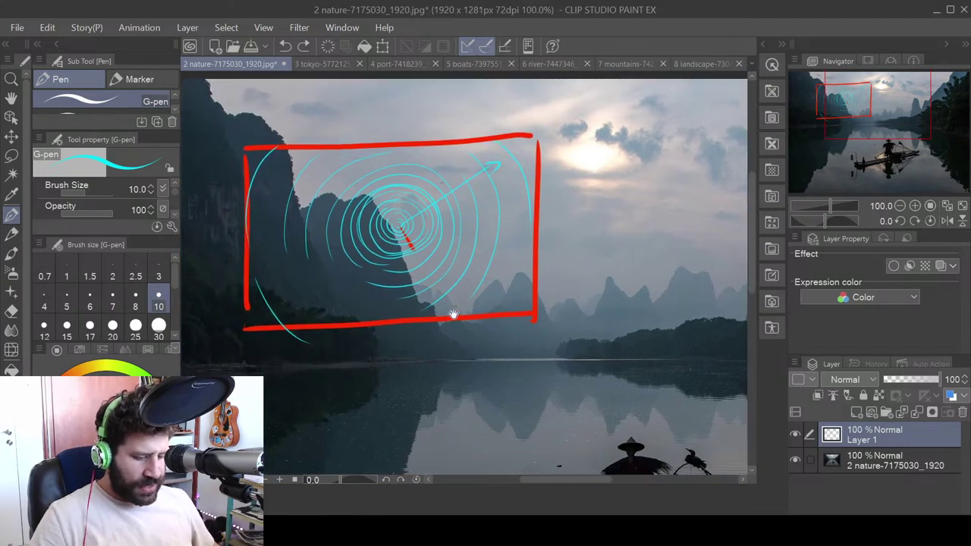
{"action": "mouse_move", "coordinate": [475, 343]}
{"action": "left_mouse_down"}
{"action": "mouse_move", "coordinate": [485, 225]}
{"action": "mouse_move", "coordinate": [548, 332]}
{"action": "mouse_move", "coordinate": [551, 245]}
{"action": "mouse_move", "coordinate": [561, 296]}
{"action": "left_mouse_up"}
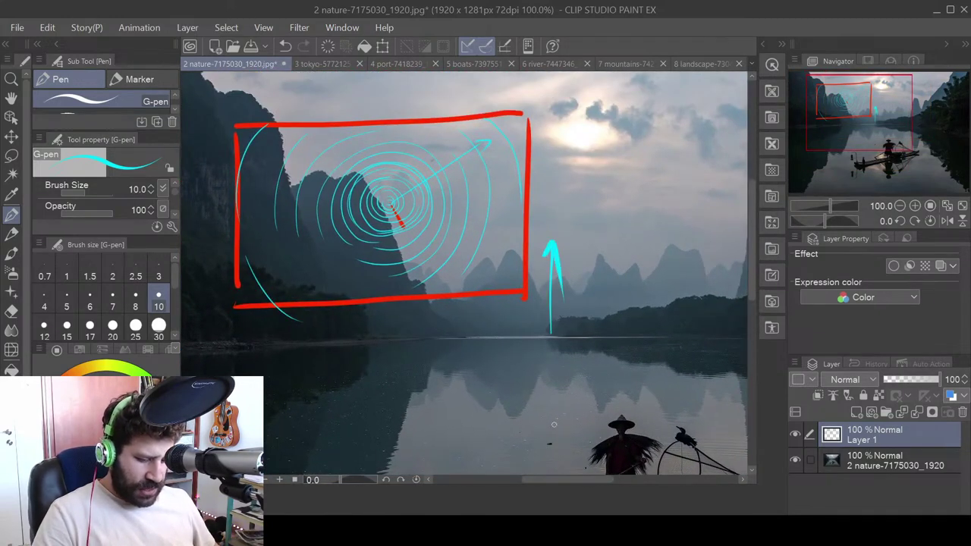
{"action": "key", "text": "ctrl+z"}
{"action": "key", "text": "ctrl+z"}
- Draw a red upward arrow from the waterline beside the rectangle and a red trapezoid lying on the water below it
{"action": "key", "text": "x"}
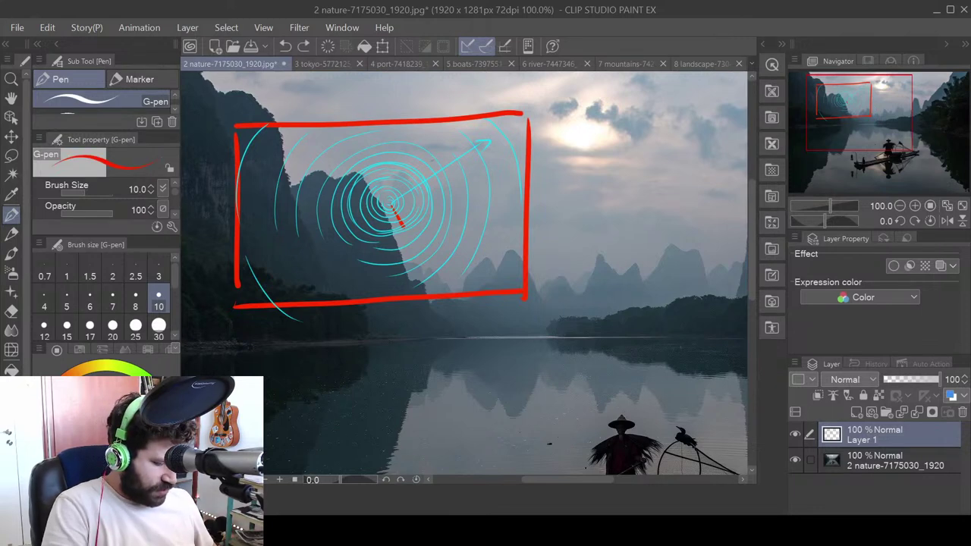
{"action": "mouse_move", "coordinate": [562, 309]}
{"action": "left_mouse_down"}
{"action": "mouse_move", "coordinate": [554, 287]}
{"action": "mouse_move", "coordinate": [571, 300]}
{"action": "left_mouse_up"}
{"action": "mouse_move", "coordinate": [506, 426]}
{"action": "left_mouse_down"}
{"action": "mouse_move", "coordinate": [514, 367]}
{"action": "mouse_move", "coordinate": [550, 289]}
{"action": "left_mouse_up"}
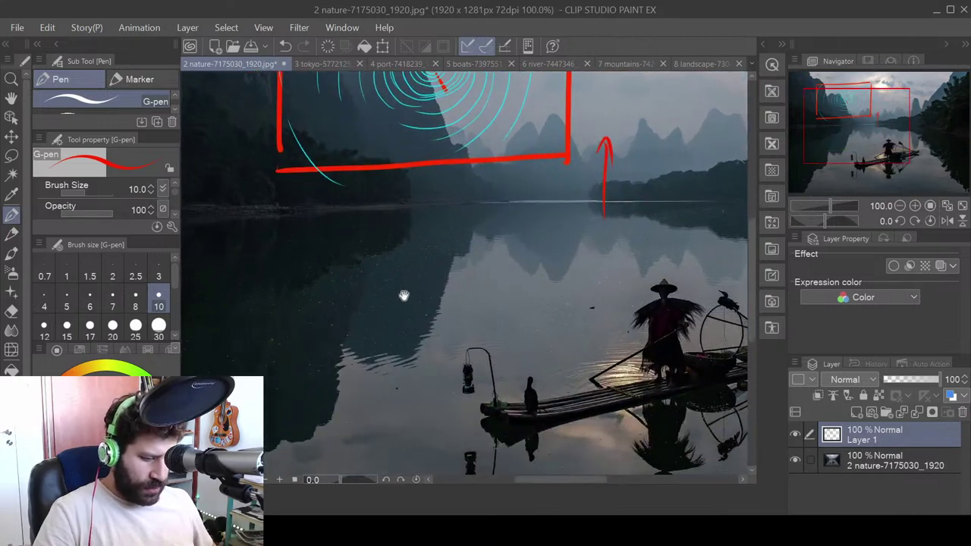
{"action": "left_click_drag", "start_coordinate": [315, 245], "coordinate": [260, 340]}
{"action": "mouse_move", "coordinate": [320, 245]}
{"action": "left_mouse_down"}
{"action": "mouse_move", "coordinate": [504, 235]}
{"action": "mouse_move", "coordinate": [611, 319]}
{"action": "left_mouse_up"}
{"action": "left_click_drag", "start_coordinate": [237, 353], "coordinate": [607, 313]}
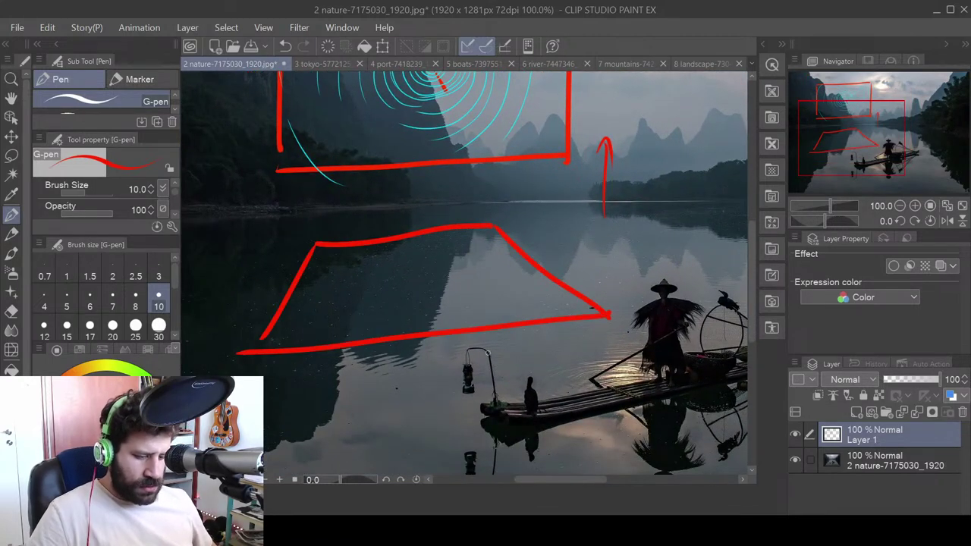
- Fill the trapezoid with thin red perspective grid lines and add a short slanted red stroke near its far edge
{"action": "left_click_drag", "start_coordinate": [533, 320], "coordinate": [614, 401]}
{"action": "left_click_drag", "start_coordinate": [488, 377], "coordinate": [502, 285]}
{"action": "left_click_drag", "start_coordinate": [429, 244], "coordinate": [401, 337]}
{"action": "left_click_drag", "start_coordinate": [459, 247], "coordinate": [456, 331]}
{"action": "left_click_drag", "start_coordinate": [489, 243], "coordinate": [509, 360]}
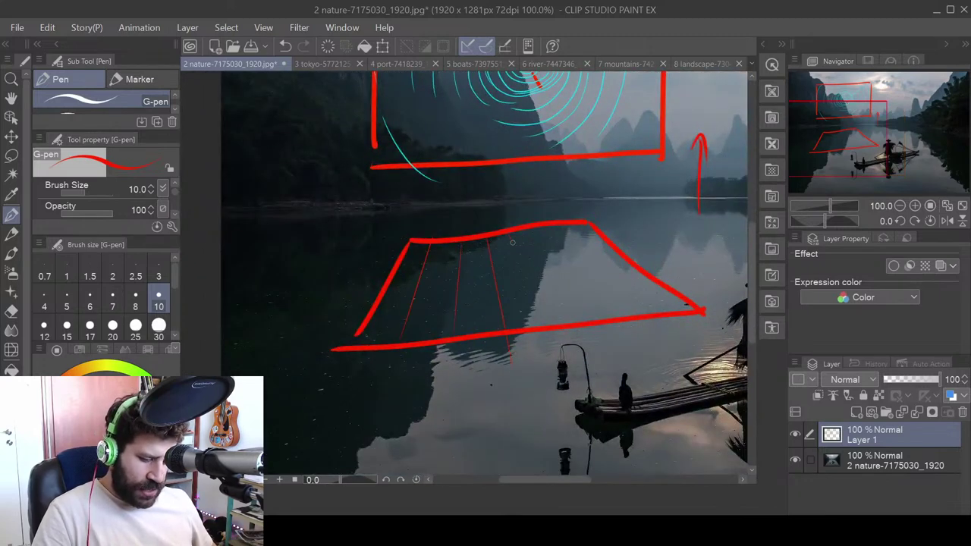
{"action": "left_click_drag", "start_coordinate": [586, 249], "coordinate": [651, 311]}
{"action": "left_click_drag", "start_coordinate": [385, 263], "coordinate": [518, 243]}
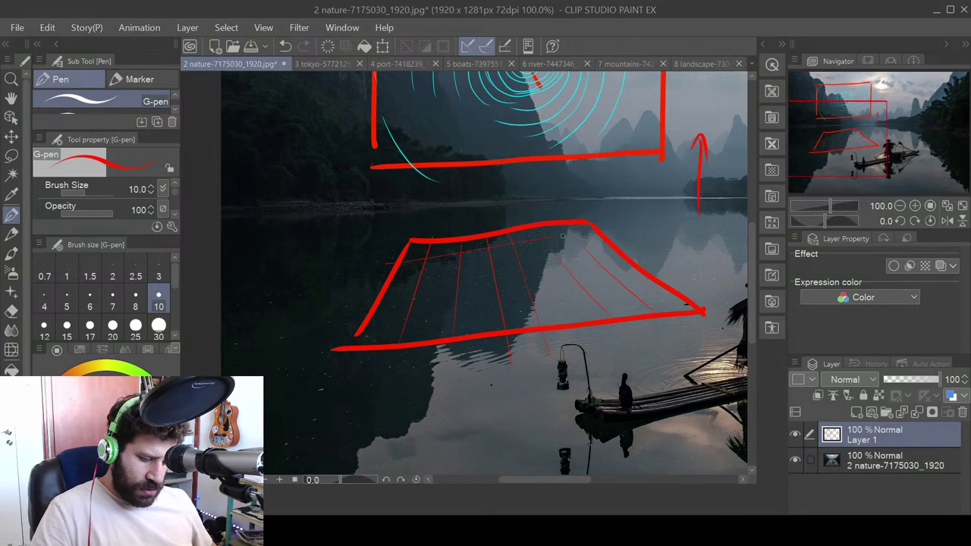
{"action": "left_click_drag", "start_coordinate": [424, 296], "coordinate": [652, 275]}
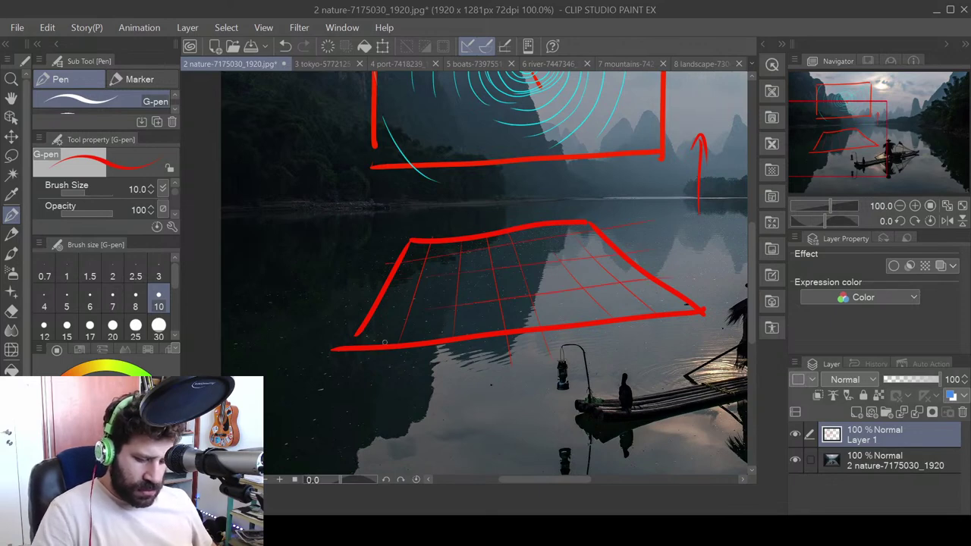
{"action": "left_click_drag", "start_coordinate": [582, 265], "coordinate": [585, 338]}
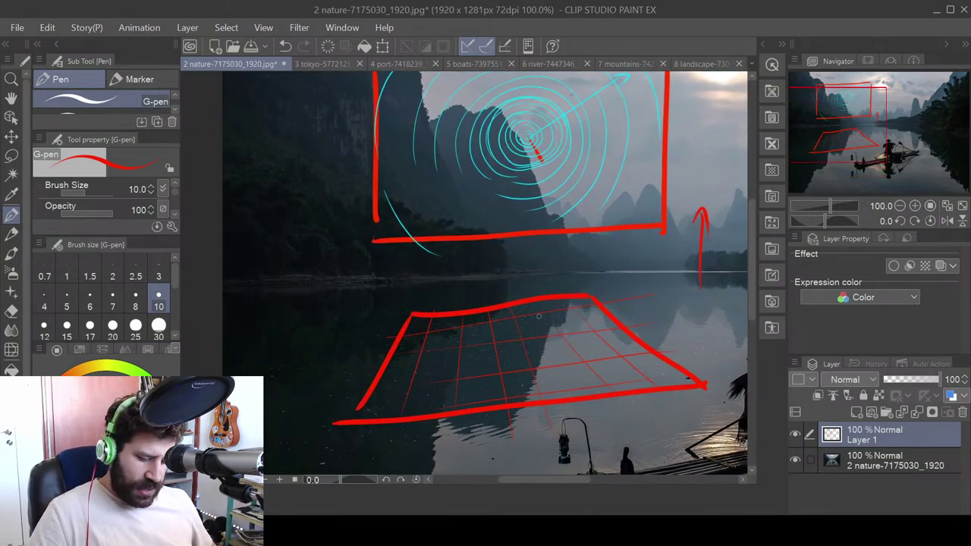
{"action": "left_click_drag", "start_coordinate": [509, 340], "coordinate": [540, 308]}
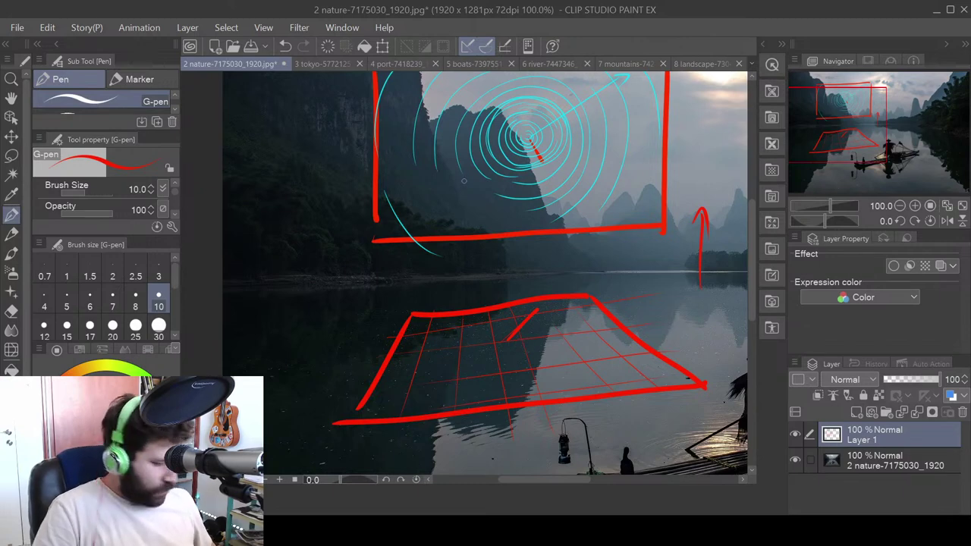
- Sample the cyan from the circles and draw flattened concentric ripples around the slanted stroke's base inside the trapezoid
{"action": "left_click", "coordinate": [410, 220], "text": "alt"}
{"action": "left_click", "coordinate": [400, 223], "text": "alt"}
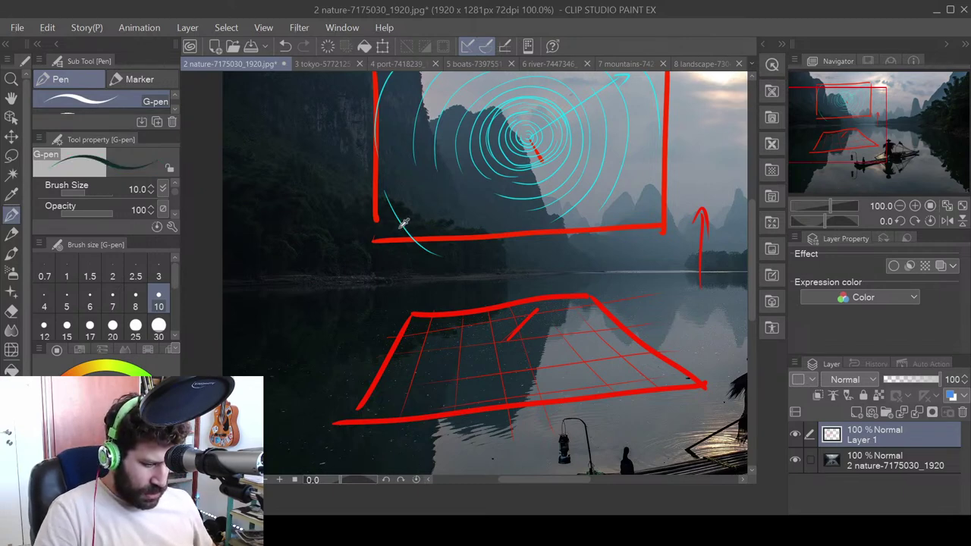
{"action": "left_click", "coordinate": [524, 135], "text": "alt"}
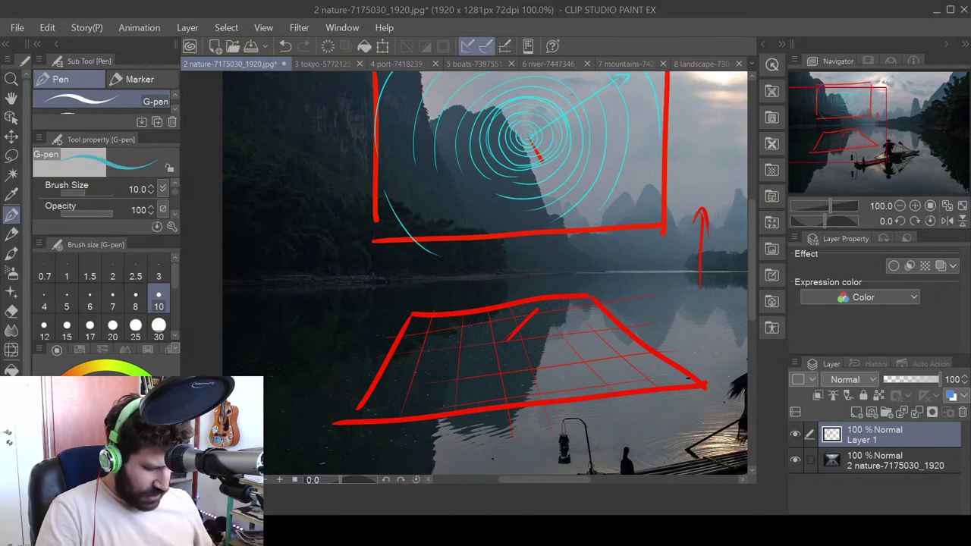
{"action": "left_click_drag", "start_coordinate": [528, 331], "coordinate": [561, 275]}
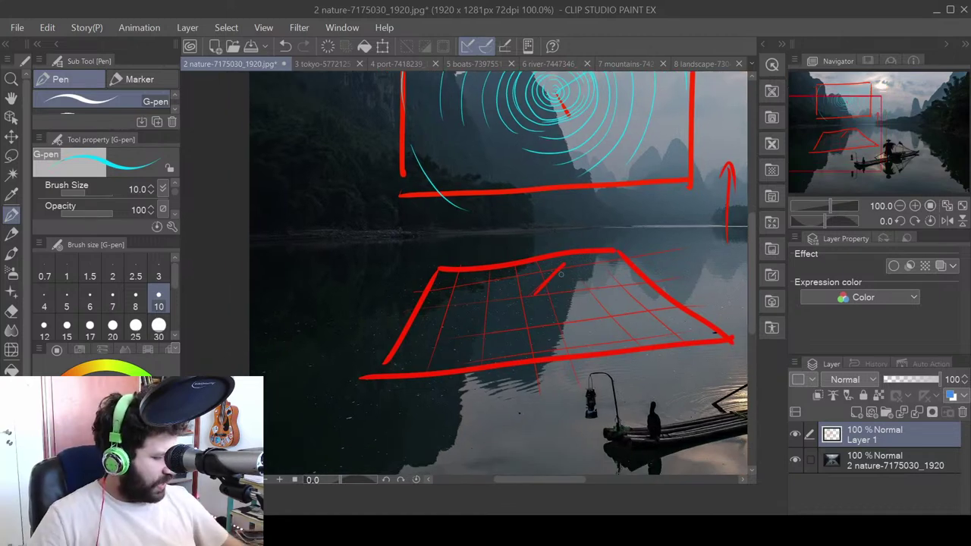
{"action": "scroll", "coordinate": [561, 274], "scroll_direction": "down", "scroll_amount": 3}
{"action": "scroll", "coordinate": [606, 297], "scroll_direction": "up", "scroll_amount": 5}
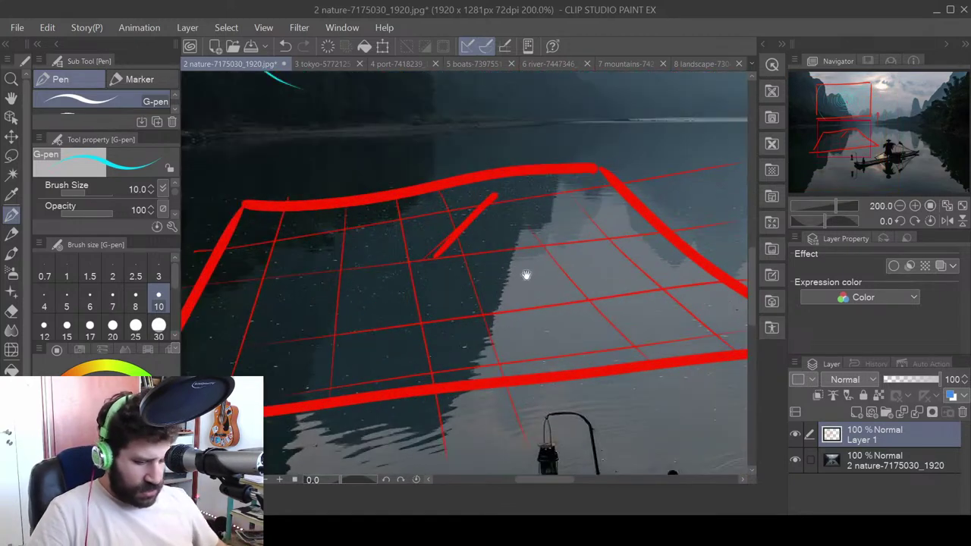
{"action": "left_click_drag", "start_coordinate": [530, 277], "coordinate": [747, 273]}
{"action": "mouse_move", "coordinate": [641, 247]}
{"action": "left_mouse_down"}
{"action": "mouse_move", "coordinate": [630, 255]}
{"action": "mouse_move", "coordinate": [678, 257]}
{"action": "mouse_move", "coordinate": [694, 251]}
{"action": "mouse_move", "coordinate": [673, 253]}
{"action": "mouse_move", "coordinate": [694, 239]}
{"action": "mouse_move", "coordinate": [563, 270]}
{"action": "mouse_move", "coordinate": [720, 245]}
{"action": "mouse_move", "coordinate": [522, 273]}
{"action": "mouse_move", "coordinate": [565, 241]}
{"action": "mouse_move", "coordinate": [492, 312]}
{"action": "mouse_move", "coordinate": [519, 259]}
{"action": "mouse_move", "coordinate": [744, 216]}
{"action": "mouse_move", "coordinate": [571, 207]}
{"action": "mouse_move", "coordinate": [478, 334]}
{"action": "mouse_move", "coordinate": [546, 212]}
{"action": "mouse_move", "coordinate": [713, 287]}
{"action": "mouse_move", "coordinate": [577, 204]}
{"action": "mouse_move", "coordinate": [645, 196]}
{"action": "mouse_move", "coordinate": [440, 345]}
{"action": "mouse_move", "coordinate": [425, 262]}
{"action": "left_mouse_up"}
{"action": "key", "text": "ctrl+z"}
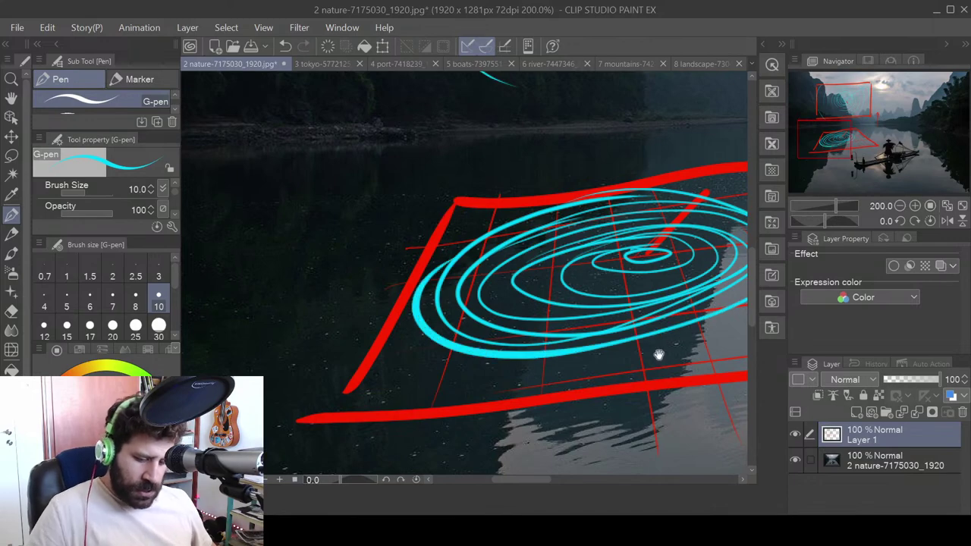
- Hide the river photo layer and add a new raster layer between it and the markup layer
{"action": "key", "text": "ctrl+minus"}
{"action": "key", "text": "ctrl+minus"}
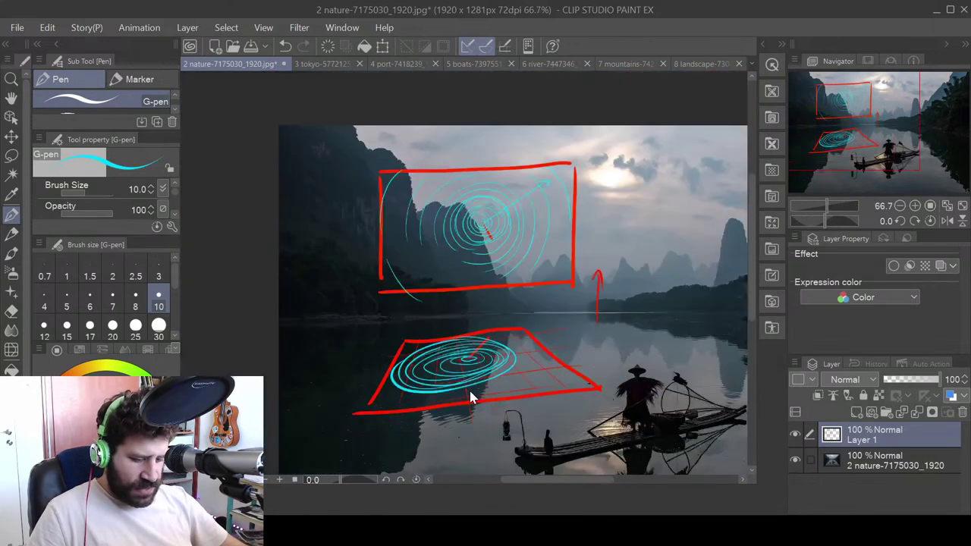
{"action": "key", "text": "ctrl+plus"}
{"action": "key", "text": "ctrl+plus"}
{"action": "key", "text": "ctrl+plus"}
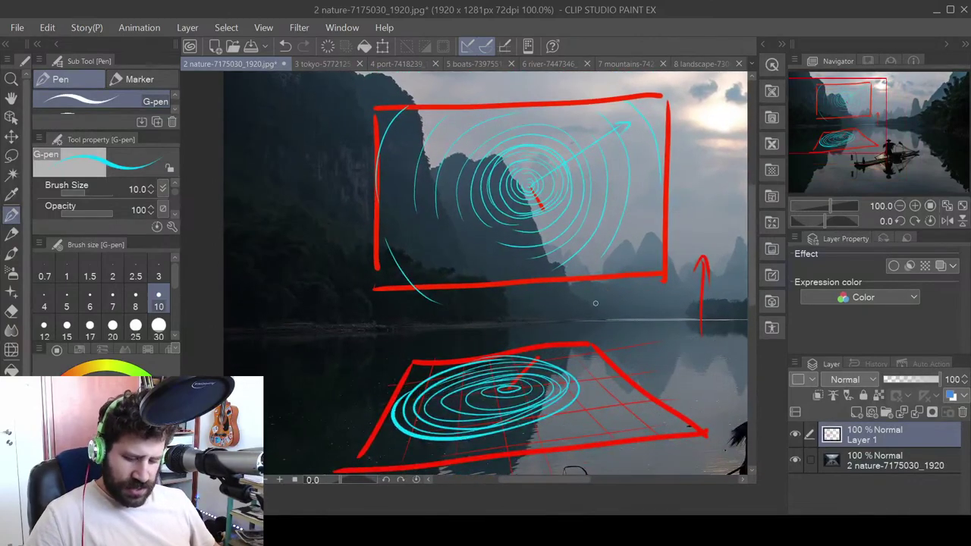
{"action": "left_click", "coordinate": [795, 459]}
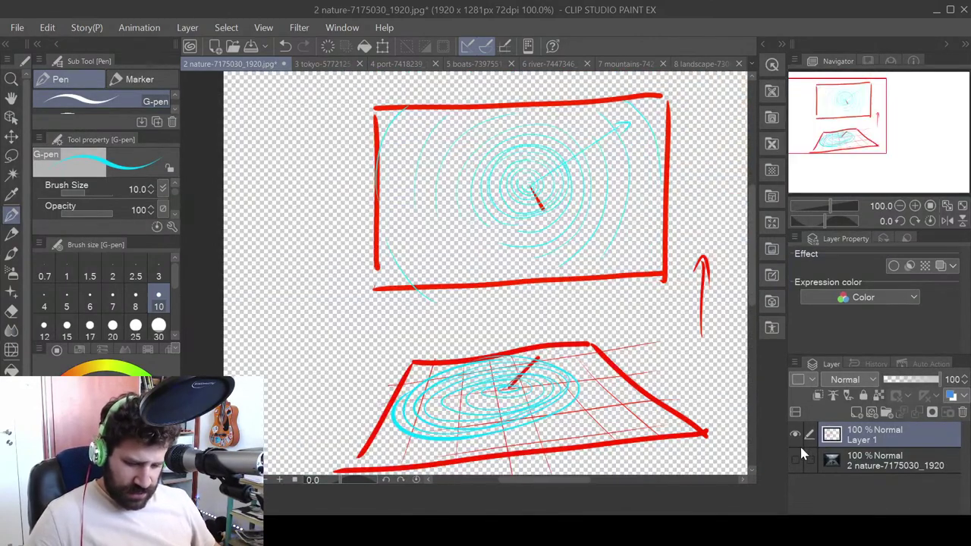
{"action": "left_click", "coordinate": [887, 459]}
{"action": "key", "text": "ctrl+shift+n"}
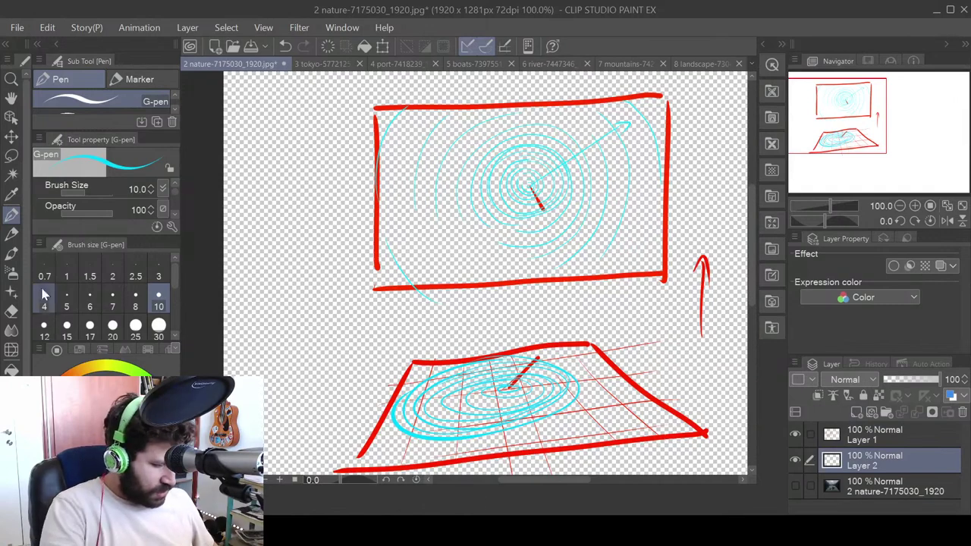
- Fill the new layer with solid black as a backdrop for the red and cyan diagrams
{"action": "left_click", "coordinate": [12, 370]}
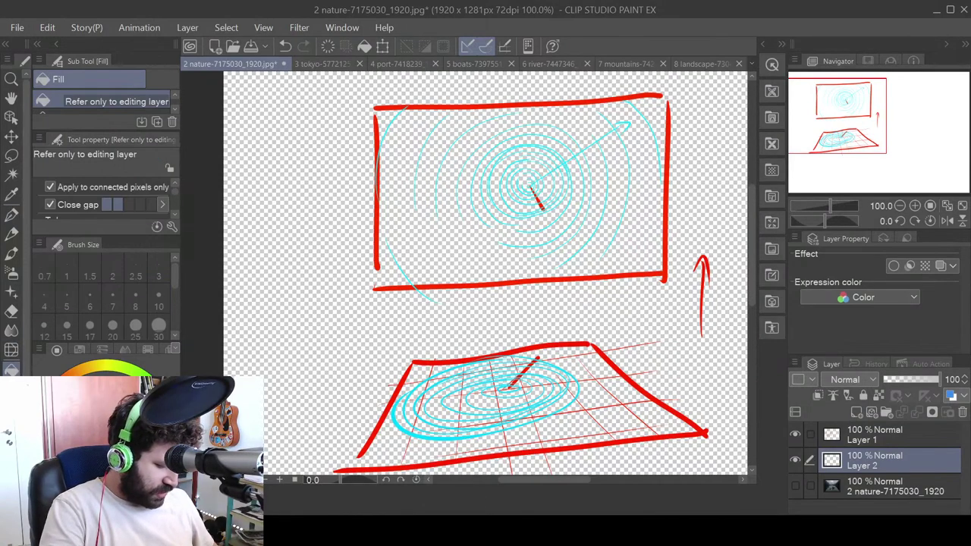
{"action": "left_click", "coordinate": [335, 355]}
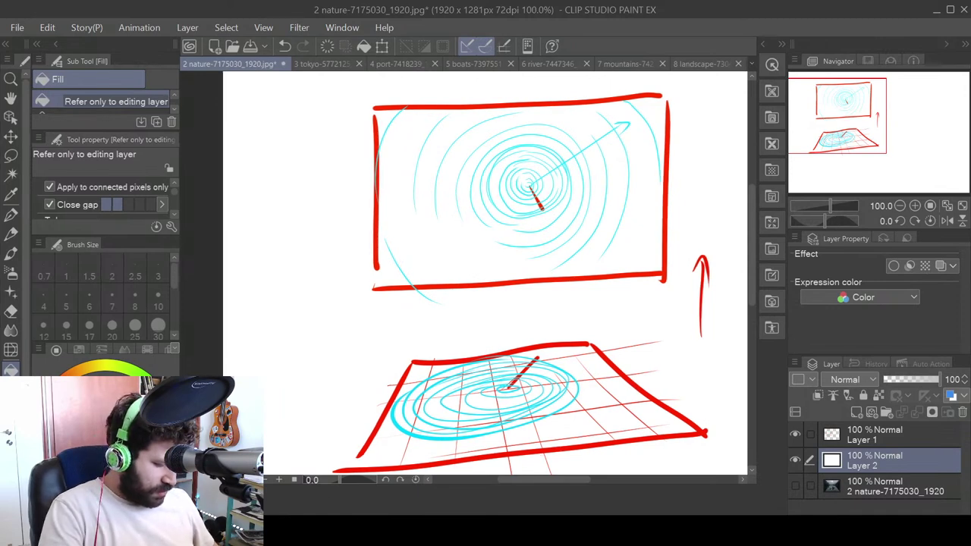
{"action": "left_click", "coordinate": [288, 375]}
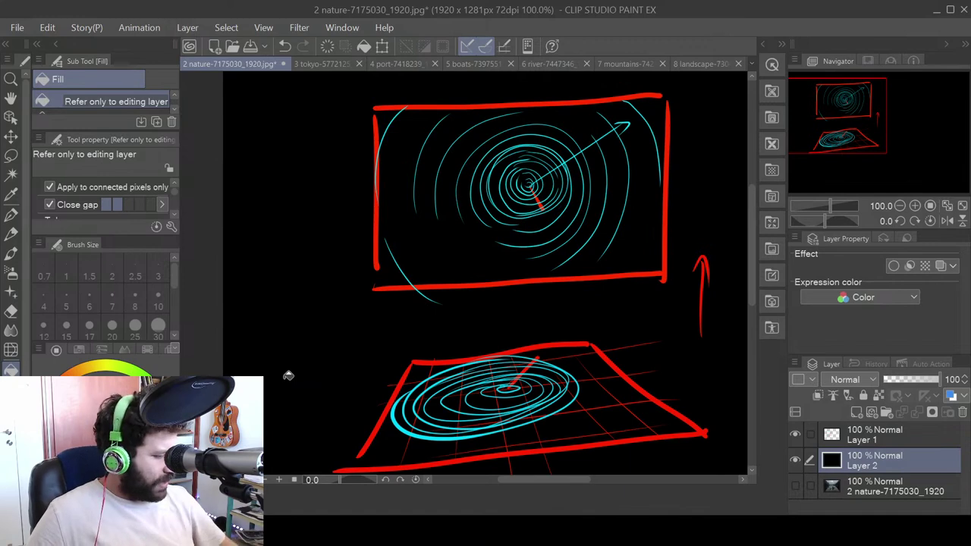
- Switch to the G-pen and add a new raster layer above the markup layer holding the red and cyan diagrams
{"action": "scroll", "coordinate": [285, 385], "scroll_direction": "down", "scroll_amount": 2}
{"action": "left_click_drag", "start_coordinate": [520, 321], "coordinate": [556, 283]}
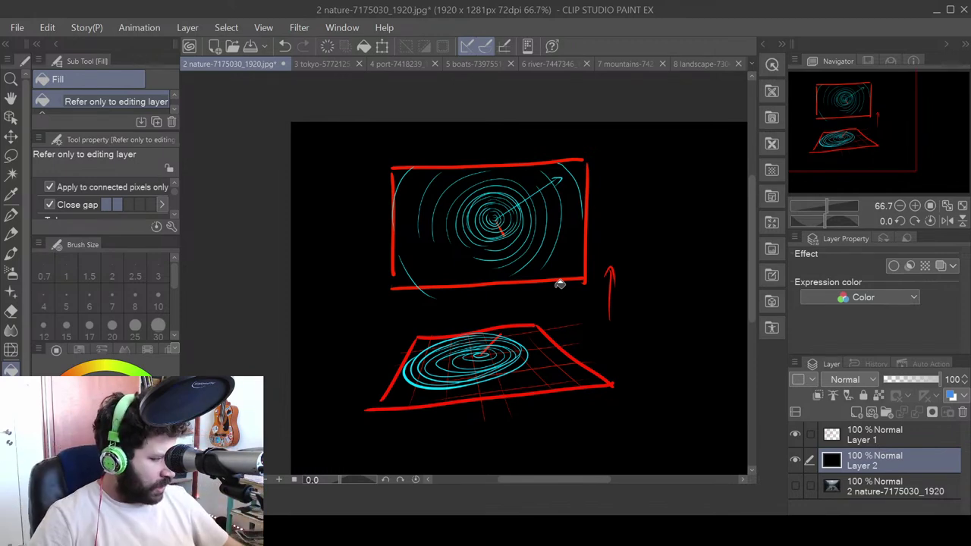
{"action": "scroll", "coordinate": [559, 284], "scroll_direction": "up", "scroll_amount": 4}
{"action": "left_click_drag", "start_coordinate": [481, 401], "coordinate": [566, 266]}
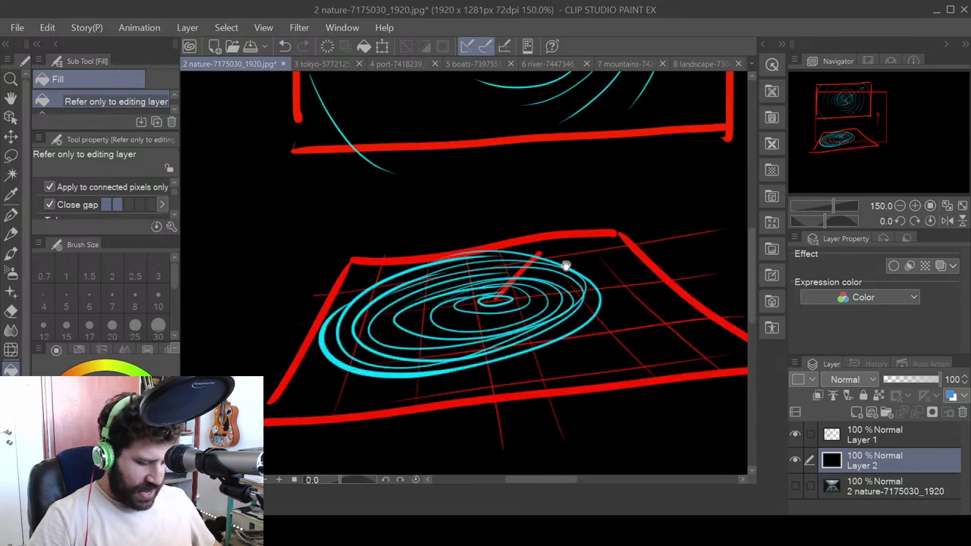
{"action": "scroll", "coordinate": [568, 263], "scroll_direction": "up", "scroll_amount": 2}
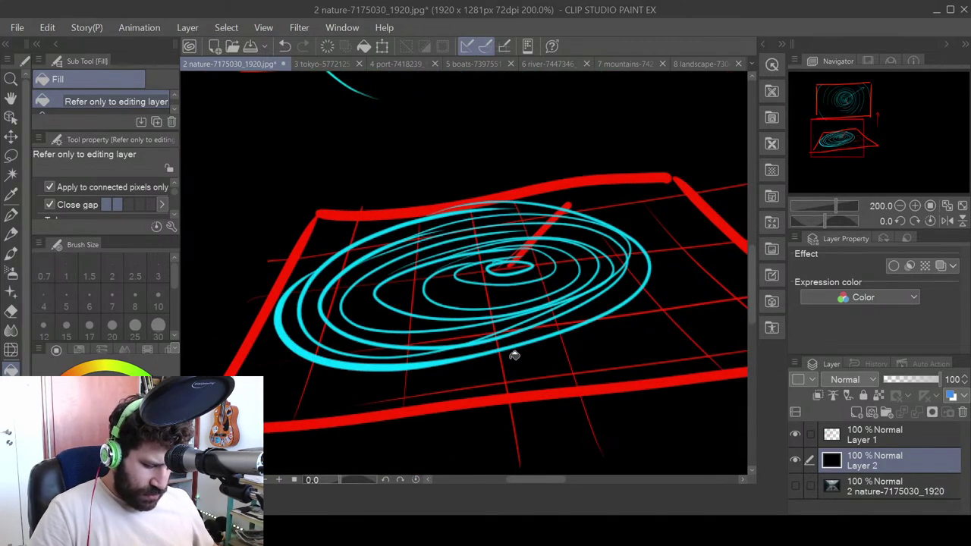
{"action": "left_click", "coordinate": [11, 215]}
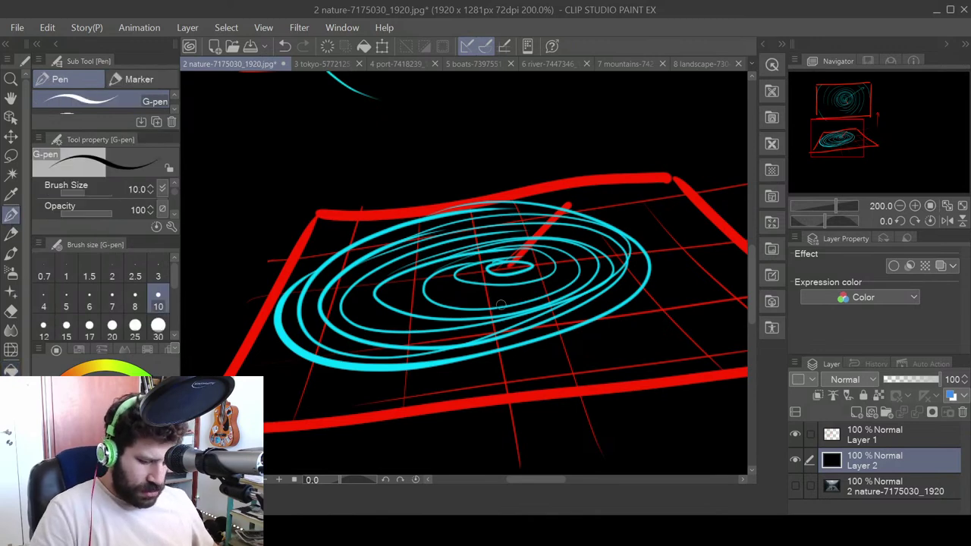
{"action": "left_click", "coordinate": [888, 437]}
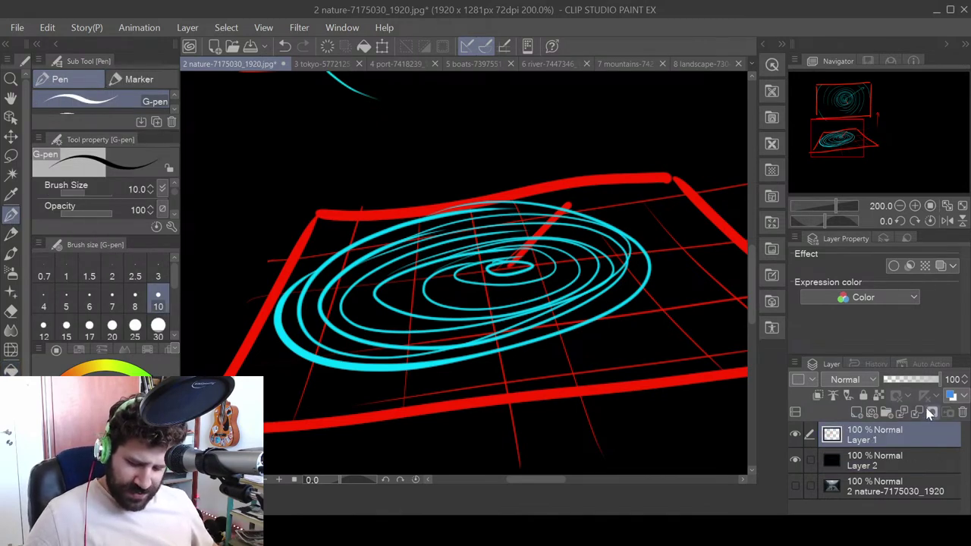
{"action": "left_click", "coordinate": [855, 411]}
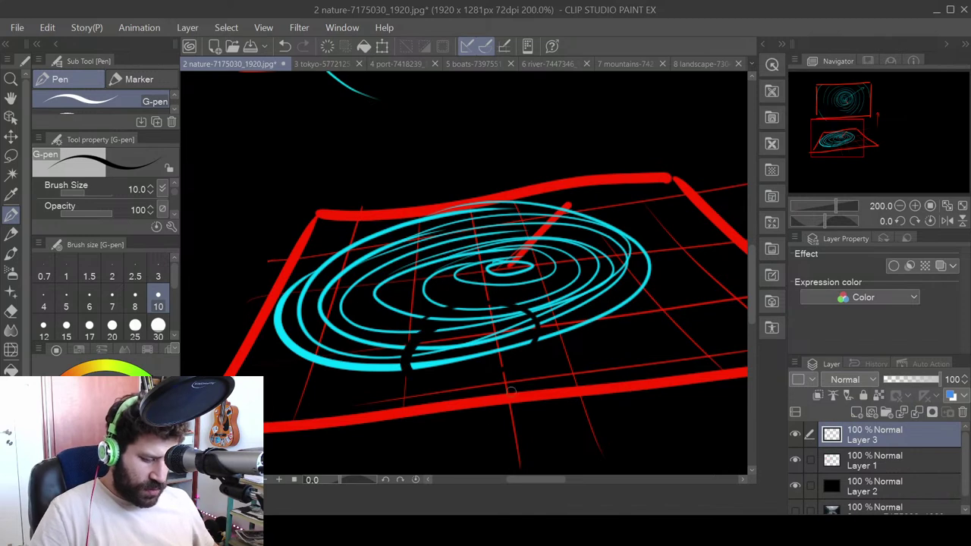
- Circle the near and far sides of the flattened ripples in bright green, and undo both circles
{"action": "mouse_move", "coordinate": [429, 326]}
{"action": "left_mouse_down"}
{"action": "mouse_move", "coordinate": [398, 368]}
{"action": "mouse_move", "coordinate": [463, 322]}
{"action": "left_mouse_up"}
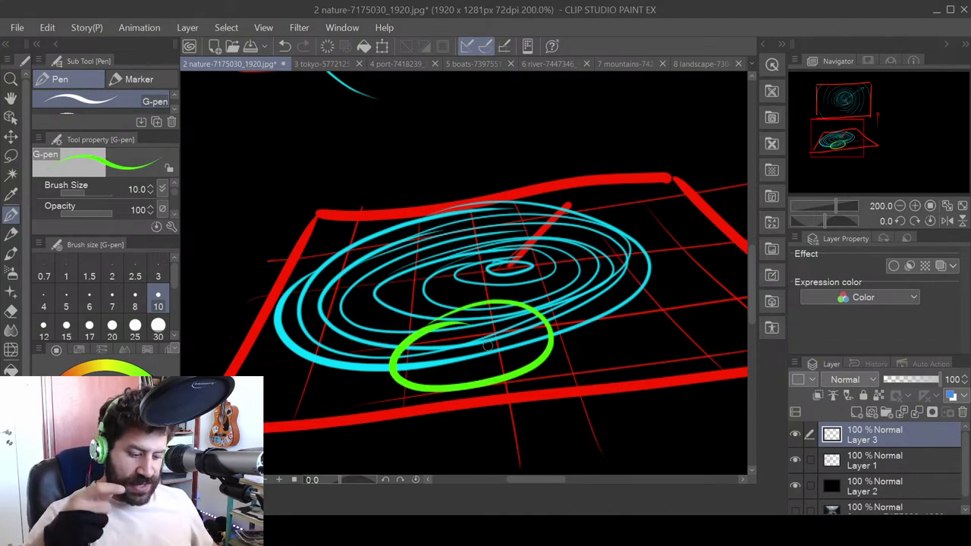
{"action": "mouse_move", "coordinate": [434, 221]}
{"action": "left_mouse_down"}
{"action": "mouse_move", "coordinate": [486, 254]}
{"action": "mouse_move", "coordinate": [438, 228]}
{"action": "left_mouse_up"}
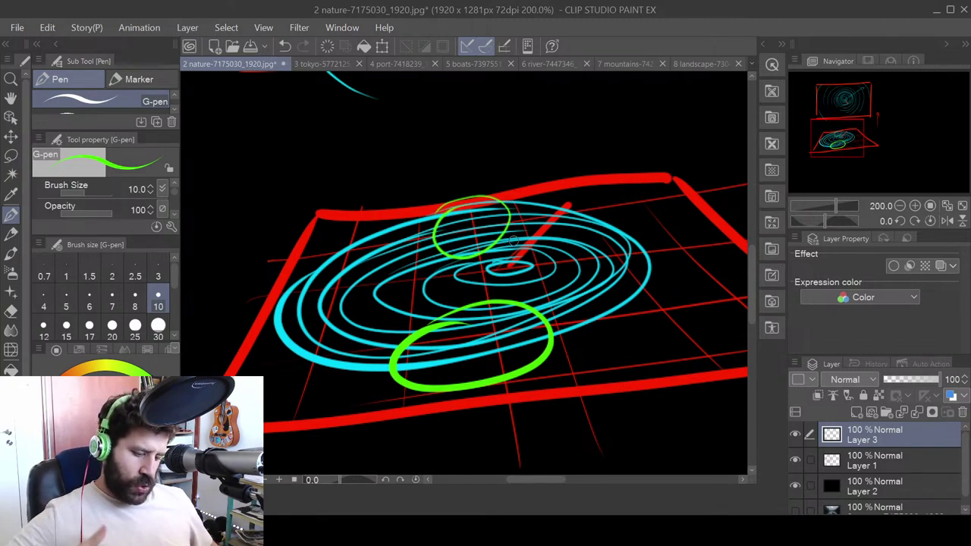
{"action": "key", "text": "ctrl+z"}
{"action": "key", "text": "ctrl+z"}
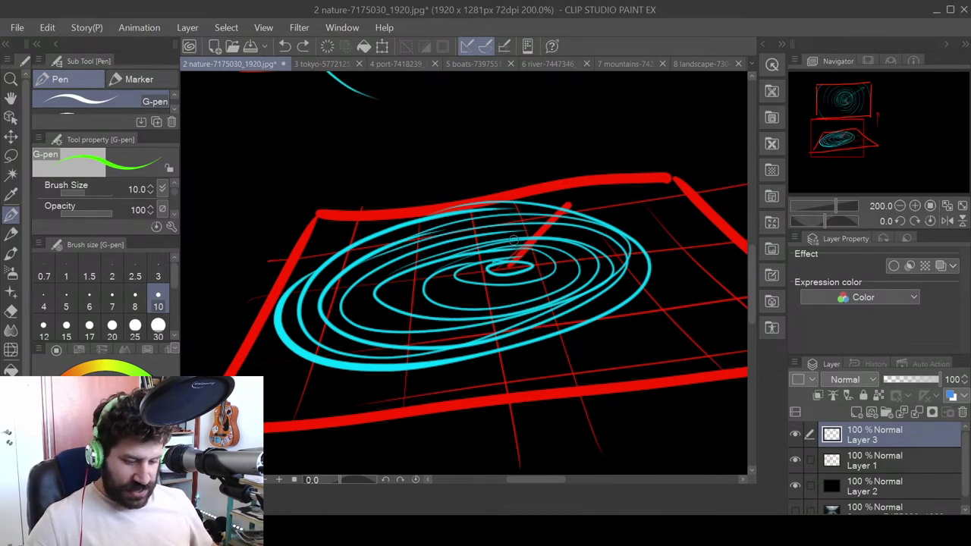
- Hide Layer 3, Layer 1 and Layer 2, show the river photo, and examine the water ripples and reflections around the raft
{"action": "left_click_drag", "start_coordinate": [795, 434], "coordinate": [792, 473]}
{"action": "scroll", "coordinate": [966, 459], "scroll_direction": "down", "scroll_amount": 1}
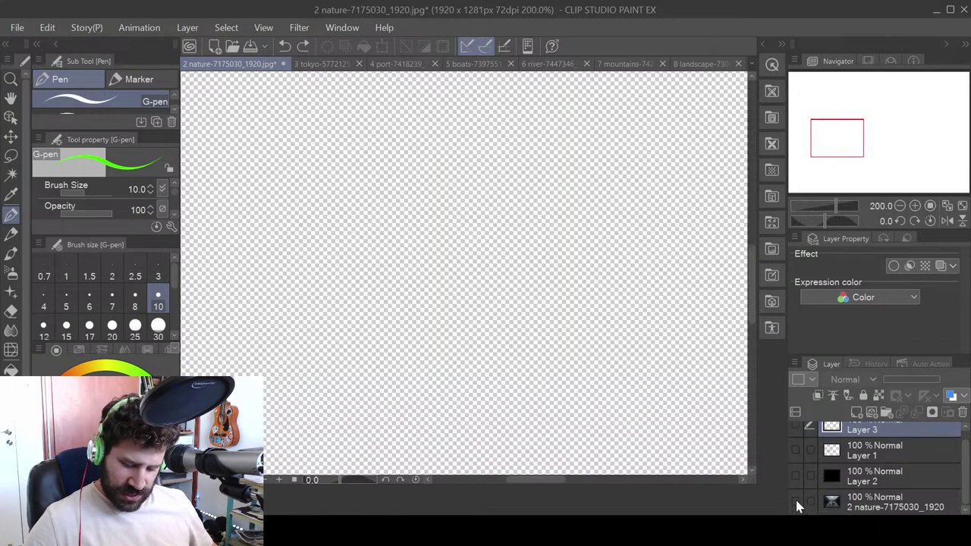
{"action": "left_click", "coordinate": [796, 501]}
{"action": "left_click_drag", "start_coordinate": [521, 361], "coordinate": [504, 303]}
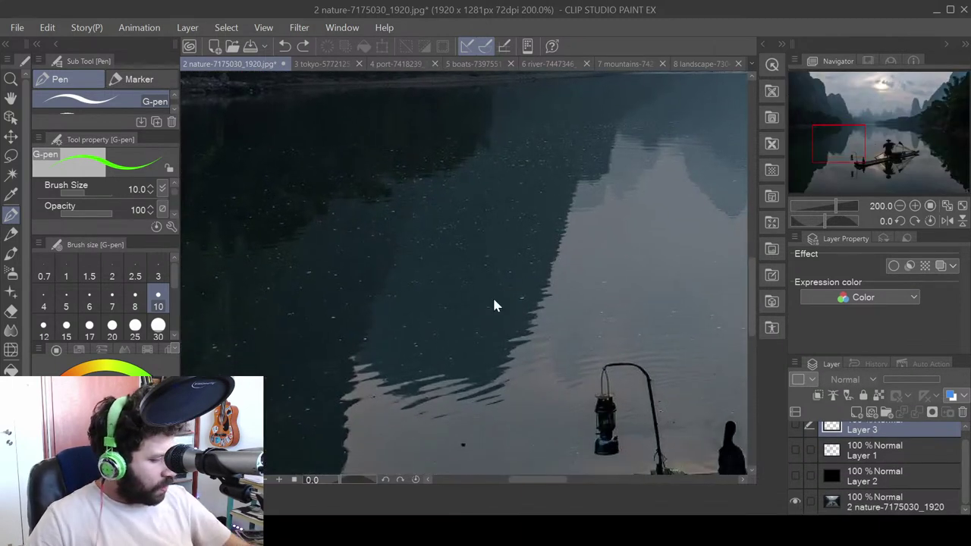
{"action": "scroll", "coordinate": [497, 305], "scroll_direction": "down", "scroll_amount": 5}
{"action": "left_click_drag", "start_coordinate": [638, 332], "coordinate": [585, 325]}
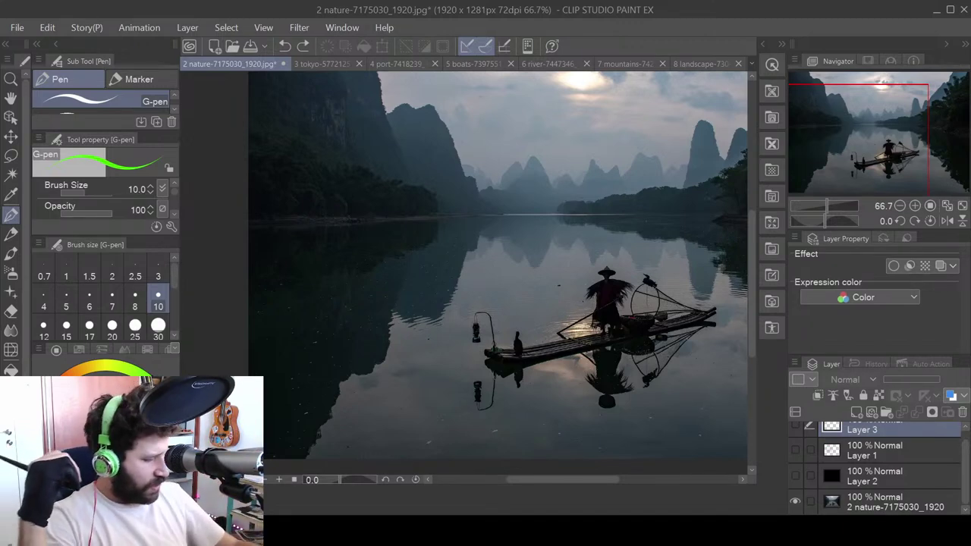
{"action": "scroll", "coordinate": [575, 330], "scroll_direction": "up", "scroll_amount": 2}
{"action": "left_click_drag", "start_coordinate": [574, 328], "coordinate": [556, 412]}
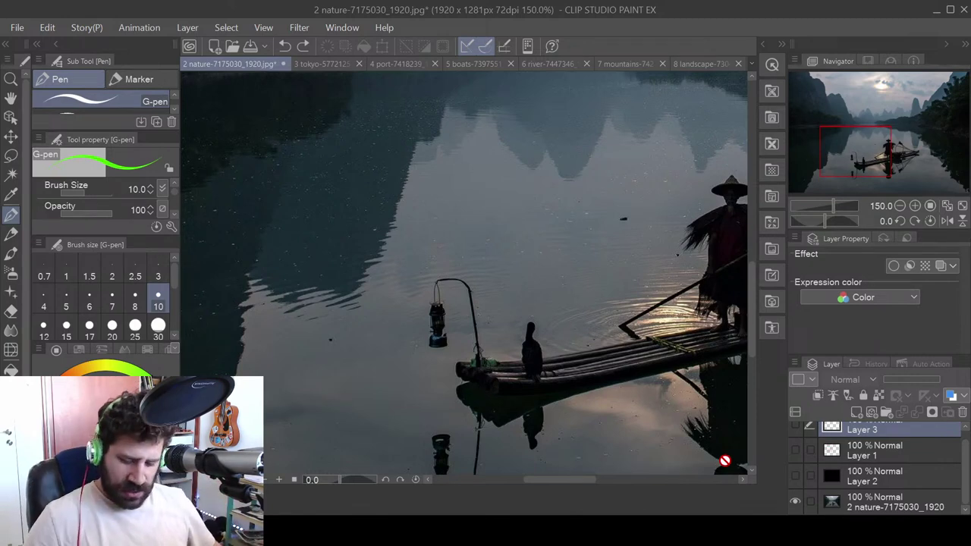
- Show Layer 3, Layer 1 and Layer 2 again and ready the G-pen at the empty black area beside the trapezoid
{"action": "scroll", "coordinate": [957, 459], "scroll_direction": "up", "scroll_amount": 1}
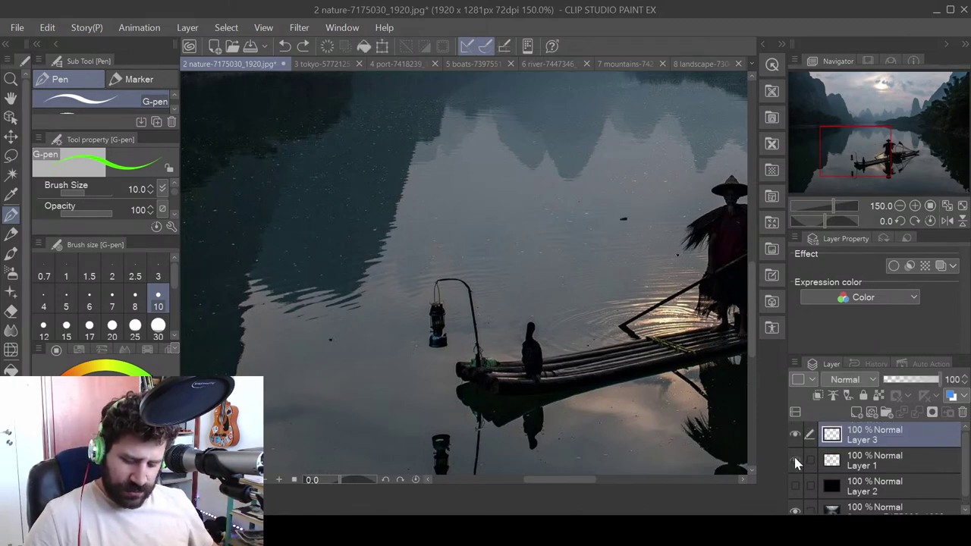
{"action": "left_click_drag", "start_coordinate": [795, 461], "coordinate": [797, 485]}
{"action": "left_click_drag", "start_coordinate": [635, 357], "coordinate": [429, 265]}
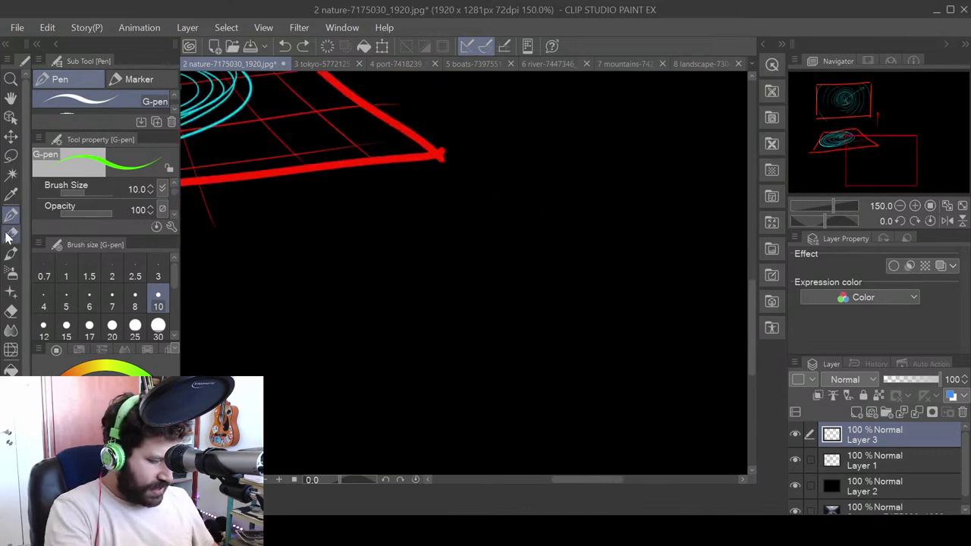
{"action": "left_click", "coordinate": [10, 238]}
{"action": "left_click", "coordinate": [11, 218]}
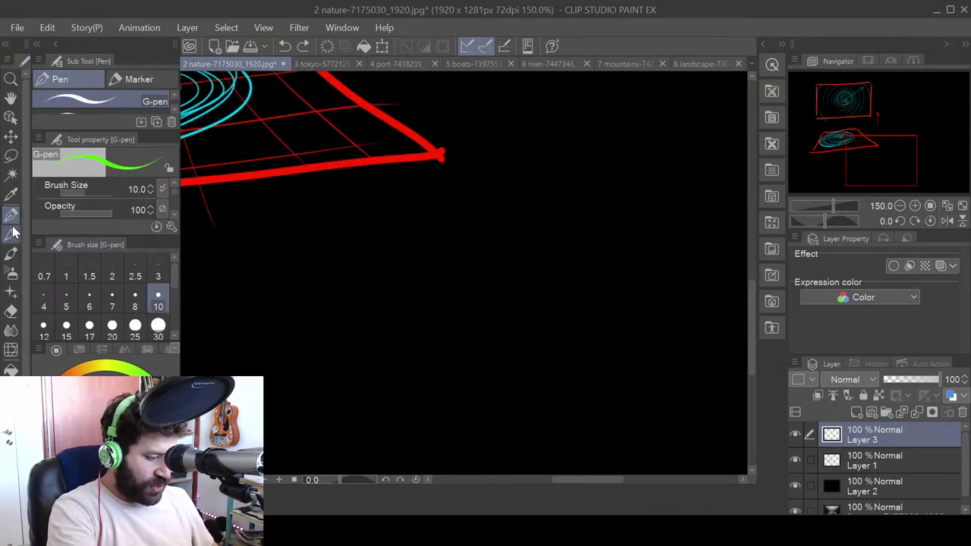
{"action": "left_click_drag", "start_coordinate": [450, 309], "coordinate": [715, 335]}
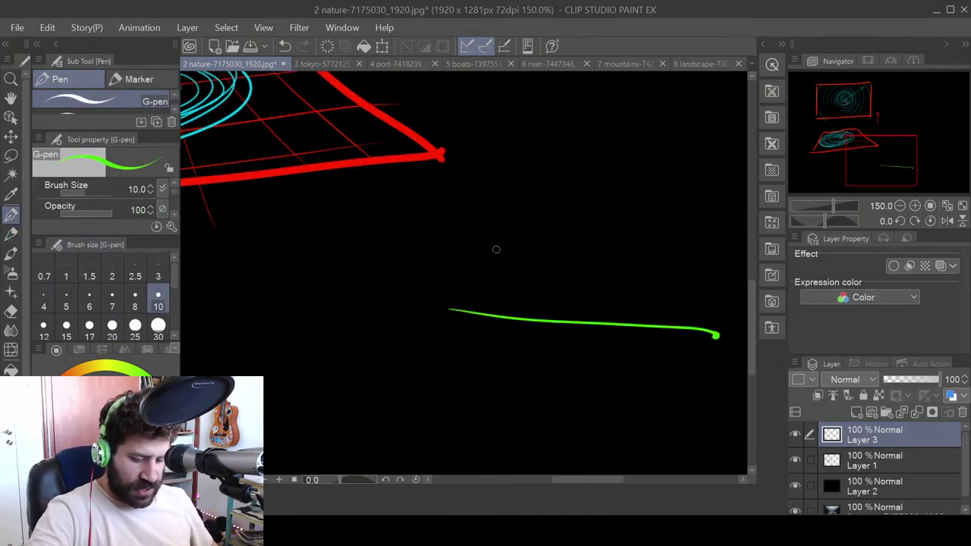
{"action": "left_click_drag", "start_coordinate": [496, 248], "coordinate": [734, 264]}
{"action": "key", "text": "ctrl+z"}
{"action": "key", "text": "ctrl+z"}
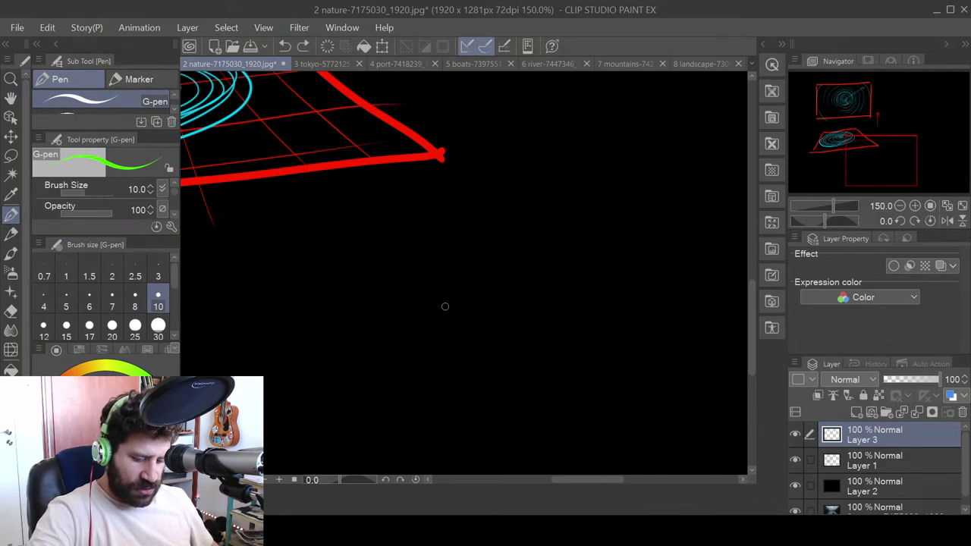
- Draw a receding stack of green horizontal strokes beside the trapezoid, each thinner, shorter and closer together toward the far end
{"action": "left_click_drag", "start_coordinate": [447, 306], "coordinate": [736, 326]}
{"action": "left_click_drag", "start_coordinate": [506, 248], "coordinate": [723, 262]}
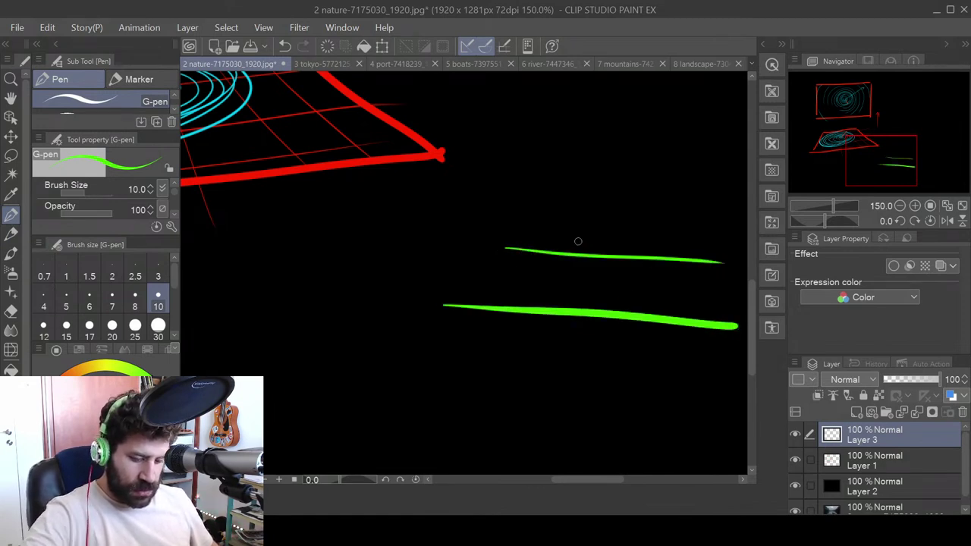
{"action": "left_click_drag", "start_coordinate": [544, 231], "coordinate": [742, 242]}
{"action": "left_click_drag", "start_coordinate": [567, 228], "coordinate": [746, 235]}
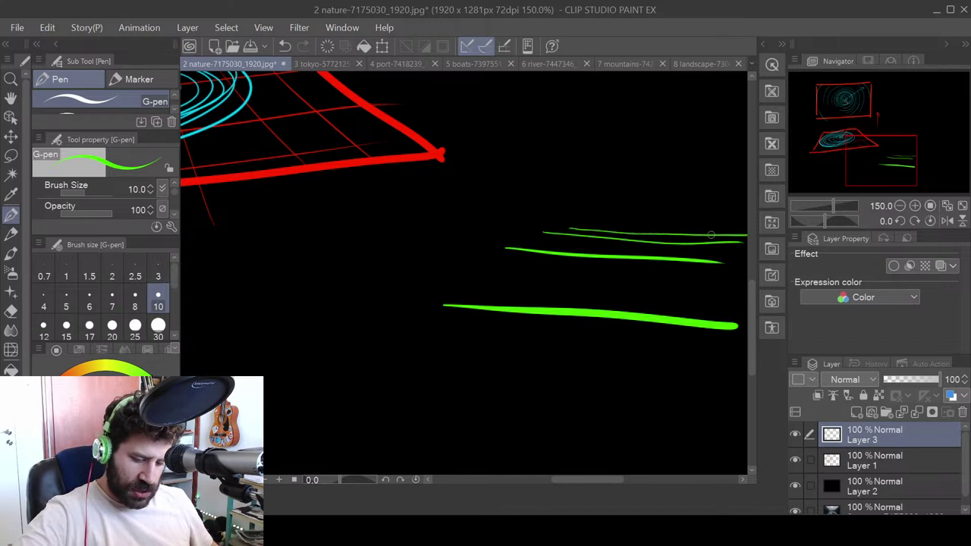
{"action": "left_click_drag", "start_coordinate": [613, 228], "coordinate": [732, 227]}
{"action": "left_click_drag", "start_coordinate": [681, 333], "coordinate": [525, 318]}
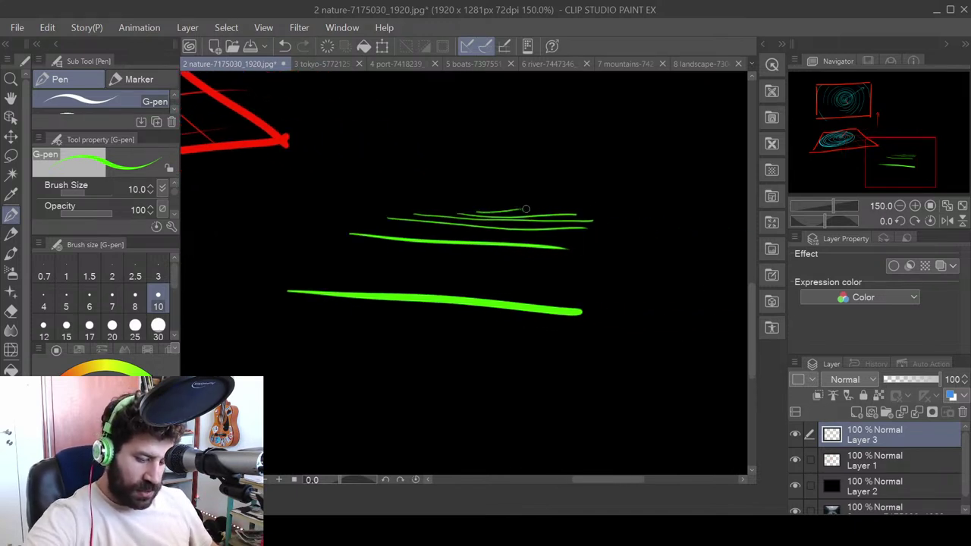
{"action": "left_click_drag", "start_coordinate": [490, 206], "coordinate": [503, 204]}
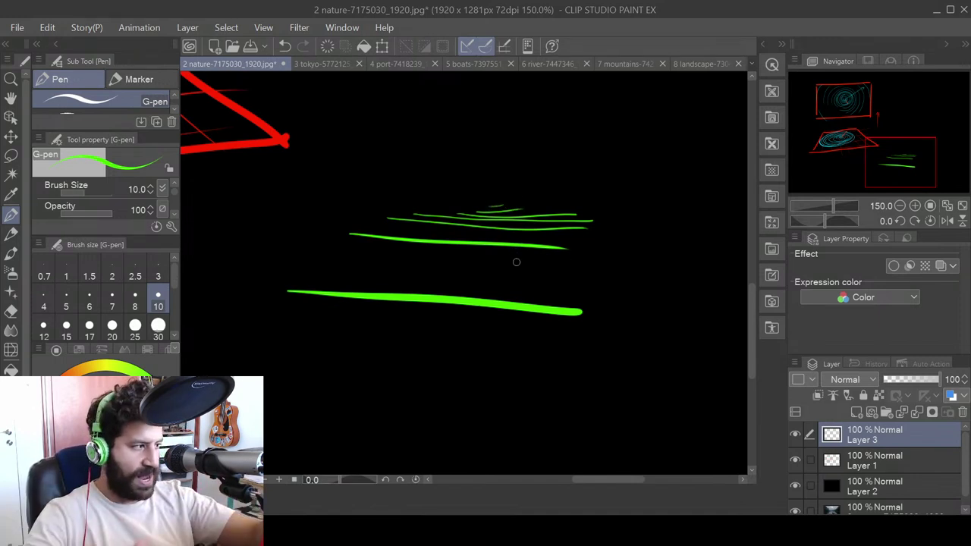
- Outline the receding strokes with a curved contour, add step edges between them, and draw a wave profile shrinking toward the far end
{"action": "mouse_move", "coordinate": [494, 206]}
{"action": "left_mouse_down"}
{"action": "mouse_move", "coordinate": [599, 260]}
{"action": "mouse_move", "coordinate": [581, 312]}
{"action": "mouse_move", "coordinate": [433, 216]}
{"action": "mouse_move", "coordinate": [237, 273]}
{"action": "left_mouse_up"}
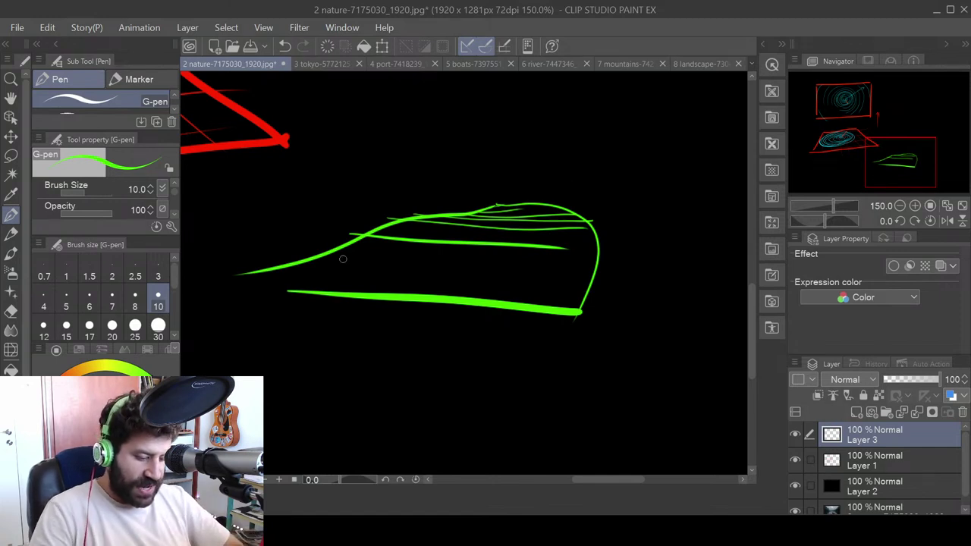
{"action": "mouse_move", "coordinate": [360, 239]}
{"action": "left_mouse_down"}
{"action": "mouse_move", "coordinate": [359, 264]}
{"action": "mouse_move", "coordinate": [639, 274]}
{"action": "left_mouse_up"}
{"action": "left_click_drag", "start_coordinate": [406, 220], "coordinate": [406, 240]}
{"action": "left_click_drag", "start_coordinate": [588, 229], "coordinate": [588, 247]}
{"action": "left_click_drag", "start_coordinate": [358, 270], "coordinate": [266, 284]}
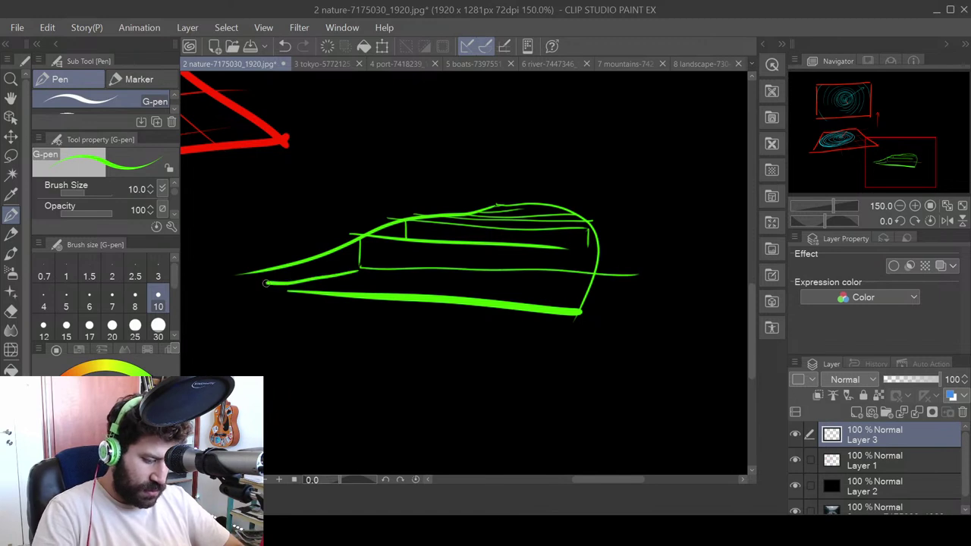
{"action": "left_click_drag", "start_coordinate": [280, 321], "coordinate": [279, 297]}
{"action": "mouse_move", "coordinate": [446, 337]}
{"action": "left_mouse_down"}
{"action": "mouse_move", "coordinate": [451, 274]}
{"action": "mouse_move", "coordinate": [491, 214]}
{"action": "mouse_move", "coordinate": [522, 212]}
{"action": "mouse_move", "coordinate": [540, 197]}
{"action": "mouse_move", "coordinate": [508, 201]}
{"action": "left_mouse_up"}
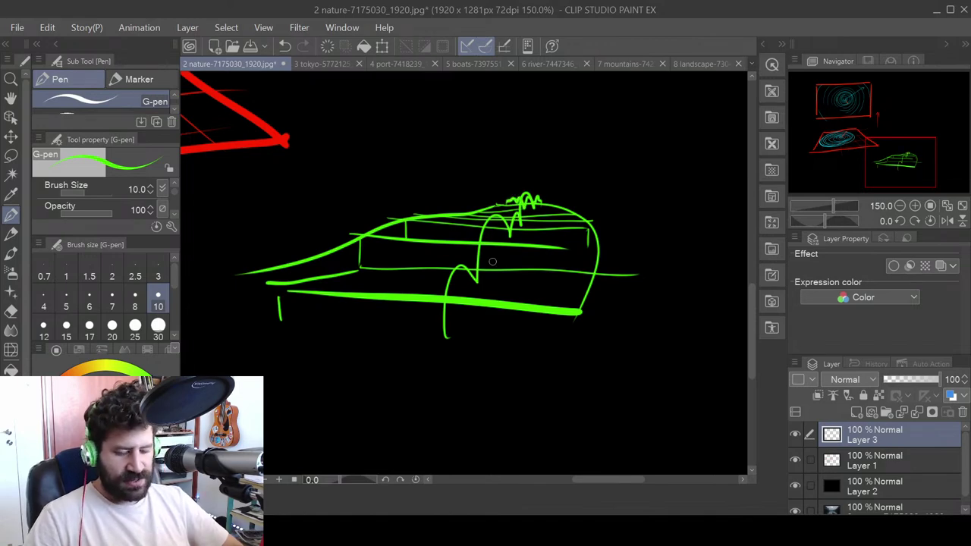
- Draw four thick green horizontal strokes of similar length, stacked with wide gaps, in the empty area beyond the wave diagram
{"action": "mouse_move", "coordinate": [610, 219]}
{"action": "left_mouse_down"}
{"action": "mouse_move", "coordinate": [605, 261]}
{"action": "mouse_move", "coordinate": [372, 286]}
{"action": "left_mouse_up"}
{"action": "left_click_drag", "start_coordinate": [469, 324], "coordinate": [675, 324]}
{"action": "left_click_drag", "start_coordinate": [504, 239], "coordinate": [703, 235]}
{"action": "left_click_drag", "start_coordinate": [521, 182], "coordinate": [706, 180]}
{"action": "left_click_drag", "start_coordinate": [538, 123], "coordinate": [710, 116]}
- Draw a second stack of green strokes beside the thick ones, each shorter and closer to the one below
{"action": "left_click_drag", "start_coordinate": [631, 263], "coordinate": [572, 256]}
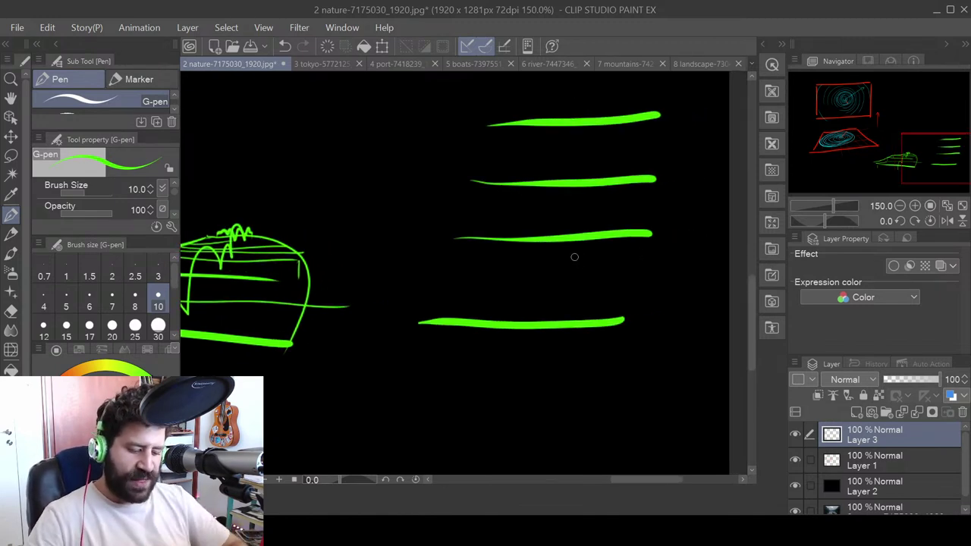
{"action": "mouse_move", "coordinate": [373, 191]}
{"action": "left_mouse_down"}
{"action": "mouse_move", "coordinate": [493, 242]}
{"action": "mouse_move", "coordinate": [586, 194]}
{"action": "left_mouse_up"}
{"action": "left_click_drag", "start_coordinate": [437, 157], "coordinate": [581, 164]}
{"action": "left_click_drag", "start_coordinate": [469, 144], "coordinate": [578, 152]}
{"action": "left_click_drag", "start_coordinate": [513, 143], "coordinate": [577, 138]}
- Mark the nearest gap in the tightening stack with a short vertical stroke, lasso it, move it onto the far strokes and deselect
{"action": "left_click_drag", "start_coordinate": [601, 248], "coordinate": [526, 309]}
{"action": "left_click_drag", "start_coordinate": [516, 232], "coordinate": [514, 258]}
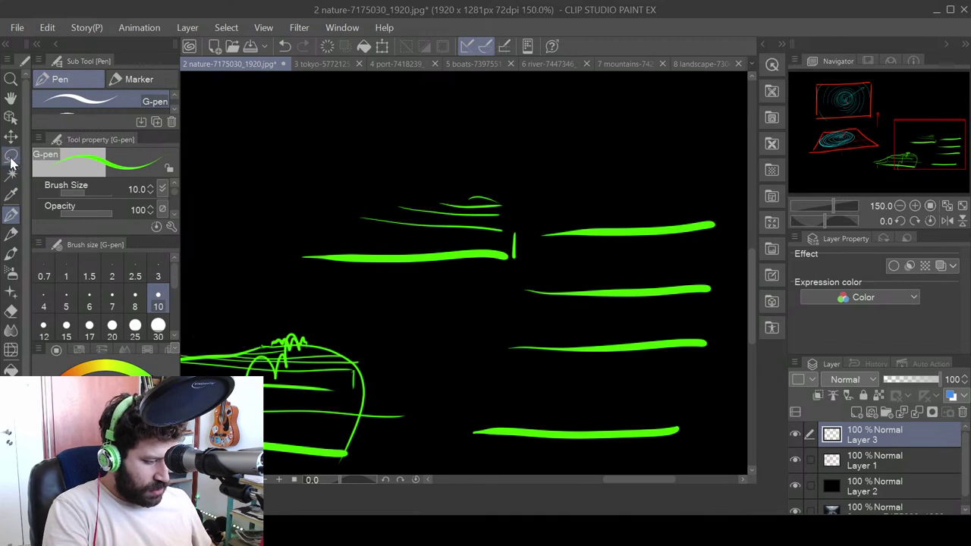
{"action": "left_click", "coordinate": [11, 156]}
{"action": "mouse_move", "coordinate": [510, 225]}
{"action": "left_mouse_down"}
{"action": "mouse_move", "coordinate": [520, 265]}
{"action": "mouse_move", "coordinate": [513, 222]}
{"action": "mouse_move", "coordinate": [518, 246]}
{"action": "mouse_move", "coordinate": [500, 231]}
{"action": "mouse_move", "coordinate": [492, 249]}
{"action": "mouse_move", "coordinate": [492, 217]}
{"action": "left_mouse_up"}
{"action": "left_click", "coordinate": [11, 136]}
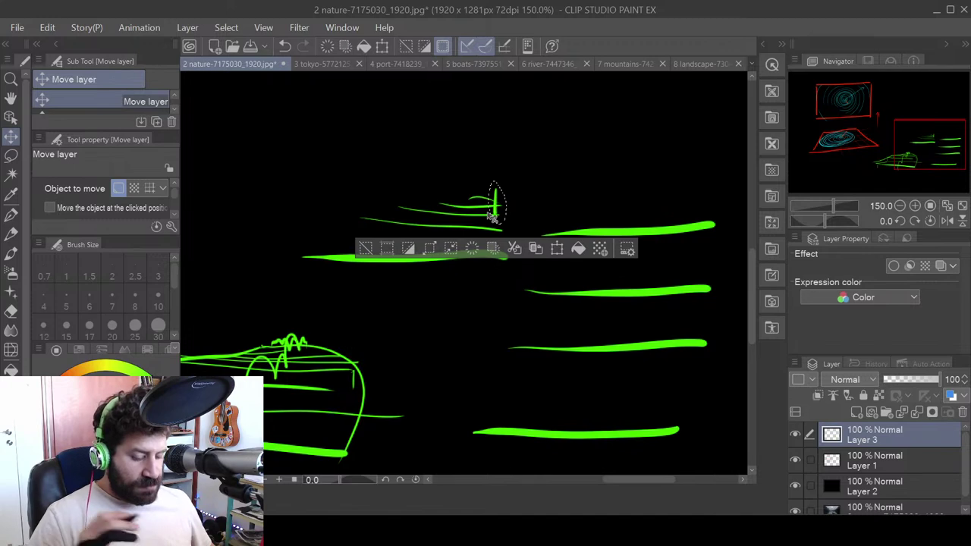
{"action": "key", "text": "ctrl+d"}
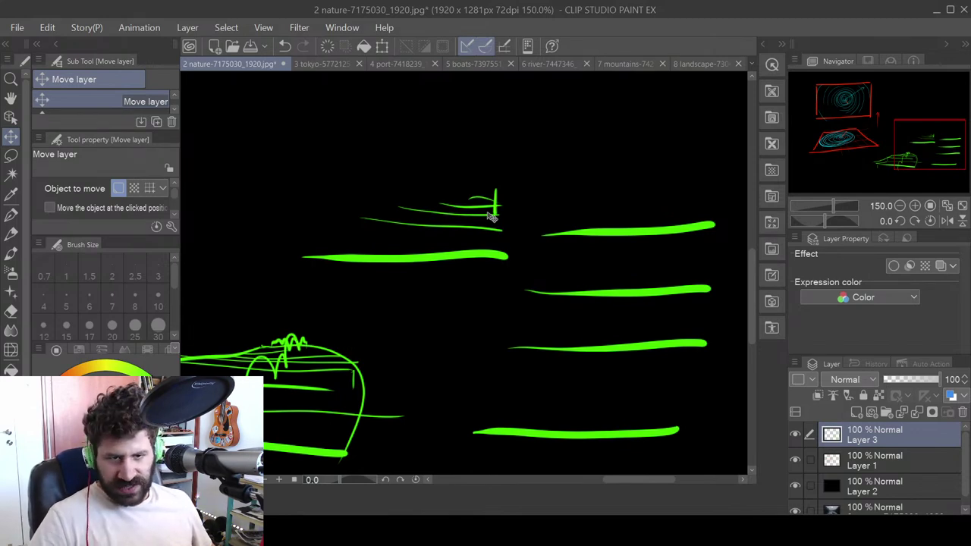
- With the G-pen, draw five widely spaced green horizontal strokes above the wave diagram, each shorter than the one below
{"action": "left_click", "coordinate": [11, 214]}
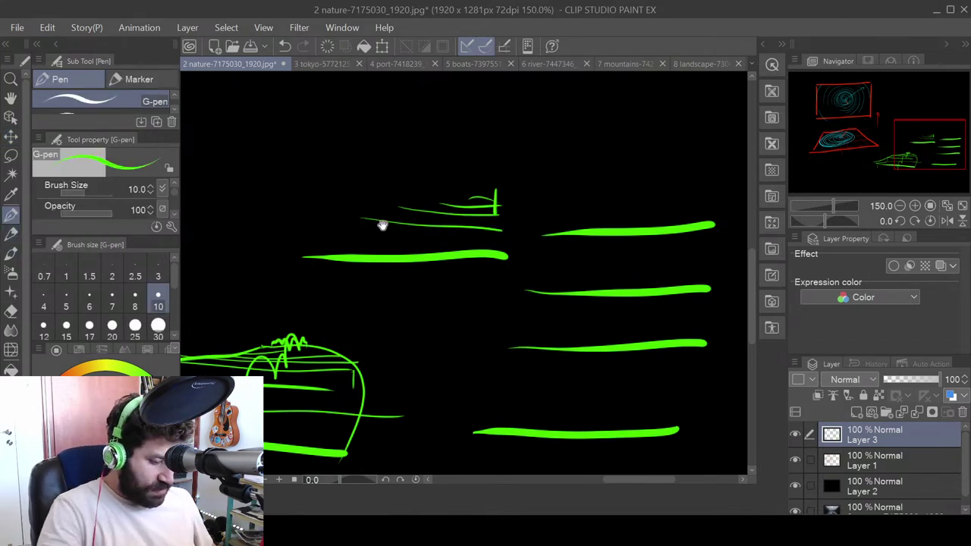
{"action": "left_click_drag", "start_coordinate": [368, 221], "coordinate": [614, 270]}
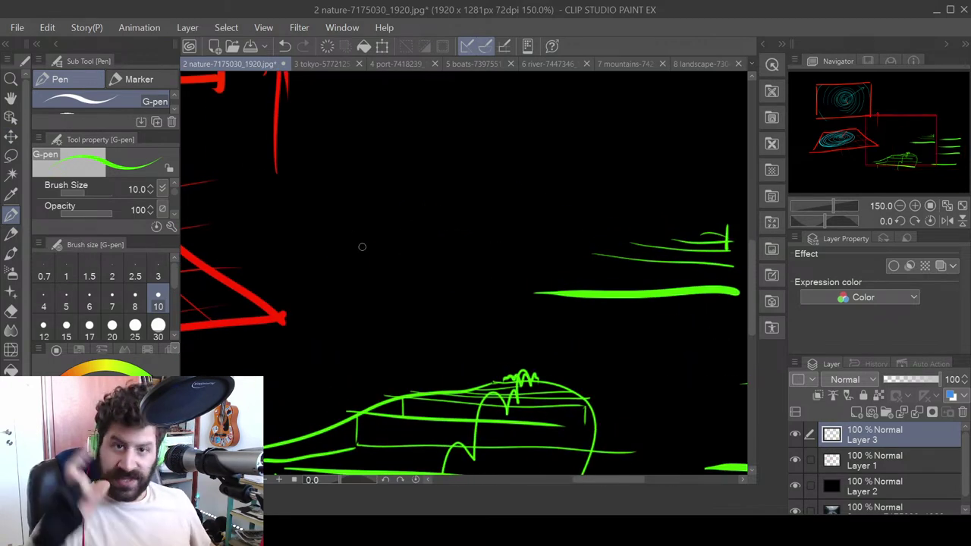
{"action": "left_click_drag", "start_coordinate": [320, 239], "coordinate": [524, 258]}
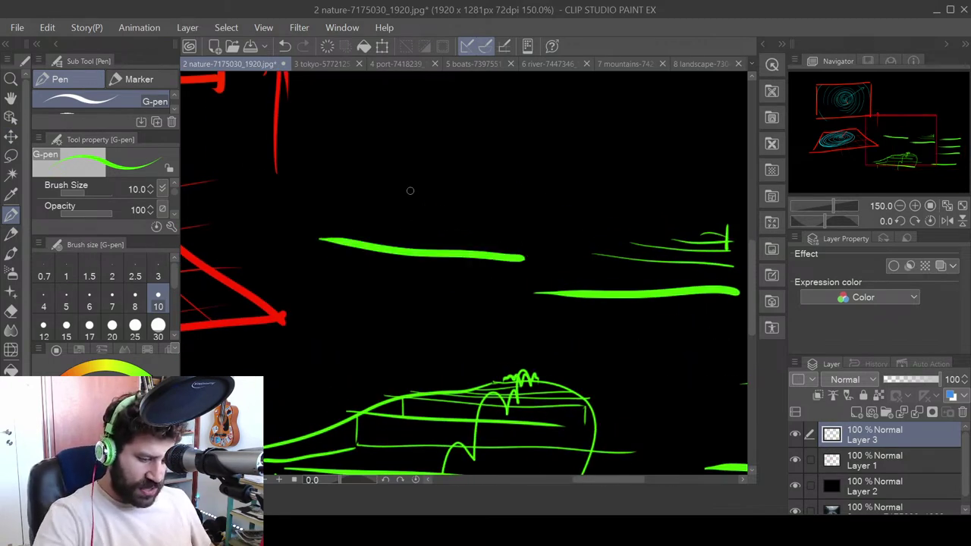
{"action": "left_click_drag", "start_coordinate": [395, 188], "coordinate": [540, 202]}
{"action": "left_click_drag", "start_coordinate": [450, 154], "coordinate": [538, 166]}
{"action": "left_click_drag", "start_coordinate": [498, 124], "coordinate": [548, 122]}
{"action": "left_click_drag", "start_coordinate": [522, 92], "coordinate": [537, 91]}
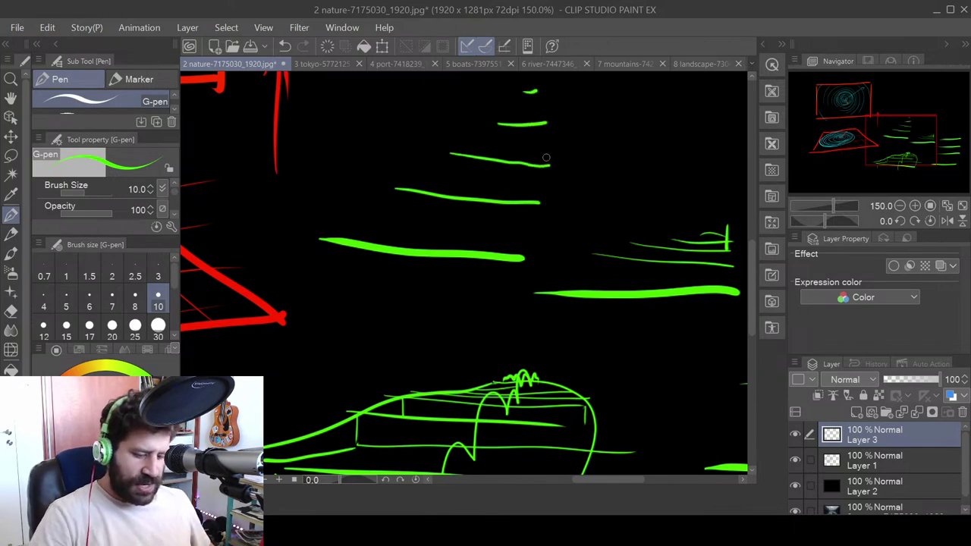
- Draw a vertical green line down through the stack of four thick strokes
{"action": "left_click_drag", "start_coordinate": [680, 326], "coordinate": [499, 316]}
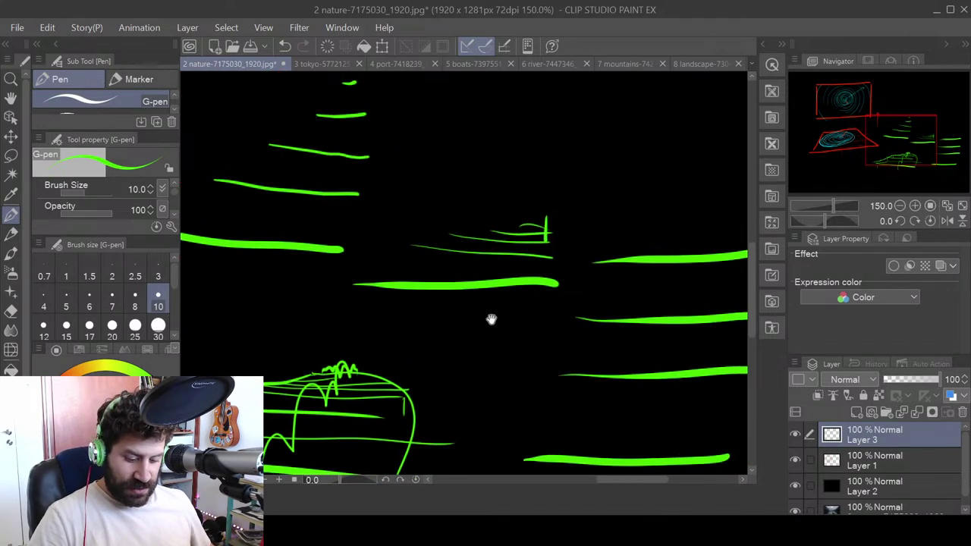
{"action": "left_click_drag", "start_coordinate": [692, 236], "coordinate": [692, 467]}
{"action": "left_click_drag", "start_coordinate": [481, 332], "coordinate": [578, 386]}
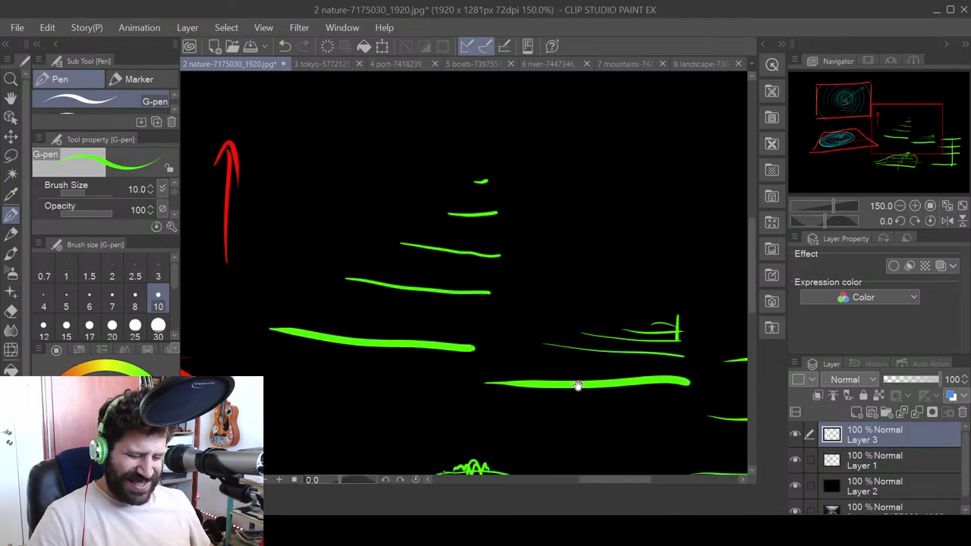
- Draw a third stack of green horizontal strokes beside the widely spaced one, with one wide gap at its base and tight gaps above
{"action": "left_click_drag", "start_coordinate": [541, 299], "coordinate": [425, 255]}
{"action": "left_click_drag", "start_coordinate": [443, 175], "coordinate": [707, 175]}
{"action": "left_click_drag", "start_coordinate": [520, 127], "coordinate": [716, 132]}
{"action": "left_click_drag", "start_coordinate": [572, 120], "coordinate": [717, 119]}
{"action": "mouse_move", "coordinate": [609, 111]}
{"action": "left_mouse_down"}
{"action": "mouse_move", "coordinate": [704, 109]}
{"action": "mouse_move", "coordinate": [685, 95]}
{"action": "left_mouse_up"}
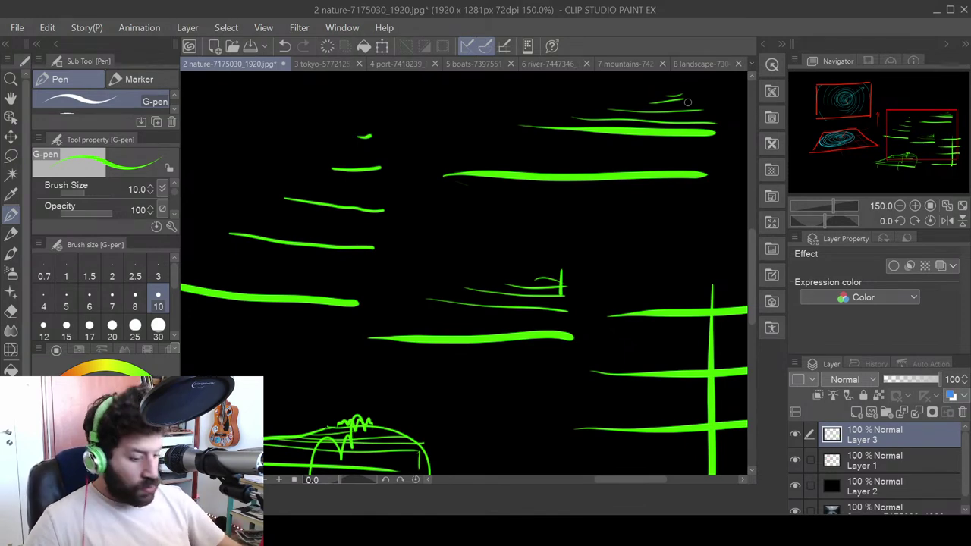
- Lasso the second thick stroke of the new stack, nudge it up and down to compare spacings, leave it slightly lower and deselect
{"action": "scroll", "coordinate": [687, 102], "scroll_direction": "down", "scroll_amount": 4}
{"action": "left_click_drag", "start_coordinate": [687, 102], "coordinate": [574, 280]}
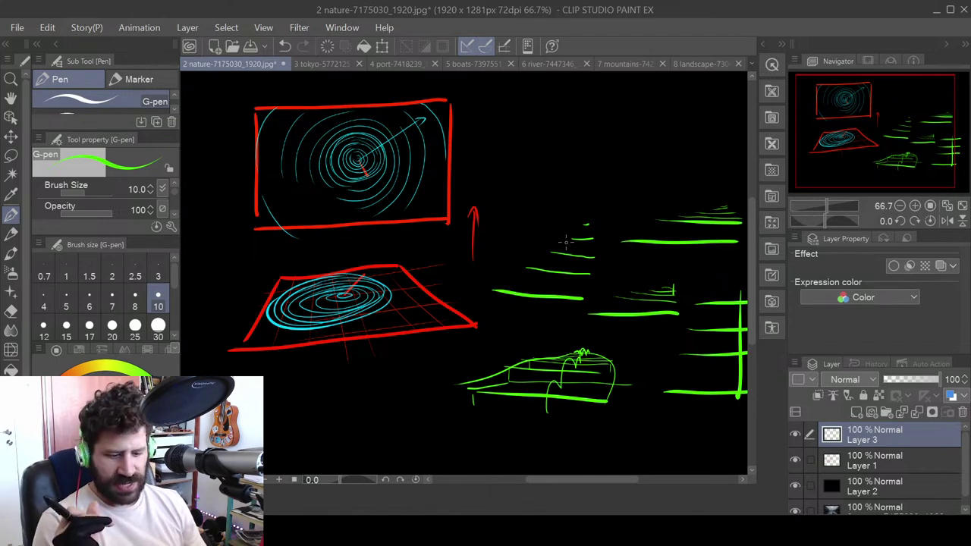
{"action": "left_click_drag", "start_coordinate": [629, 250], "coordinate": [476, 246]}
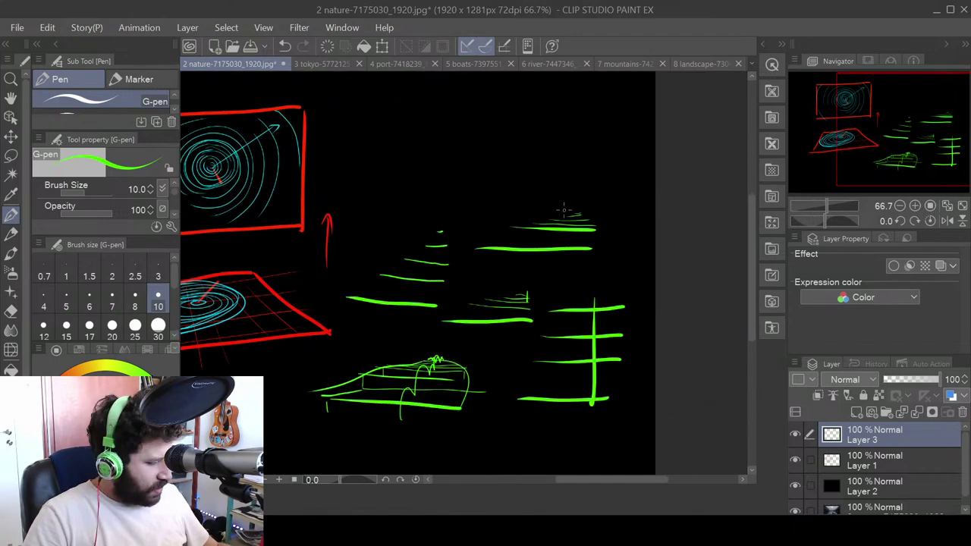
{"action": "scroll", "coordinate": [564, 216], "scroll_direction": "up", "scroll_amount": 4}
{"action": "scroll", "coordinate": [563, 216], "scroll_direction": "up", "scroll_amount": 2}
{"action": "left_click", "coordinate": [11, 156]}
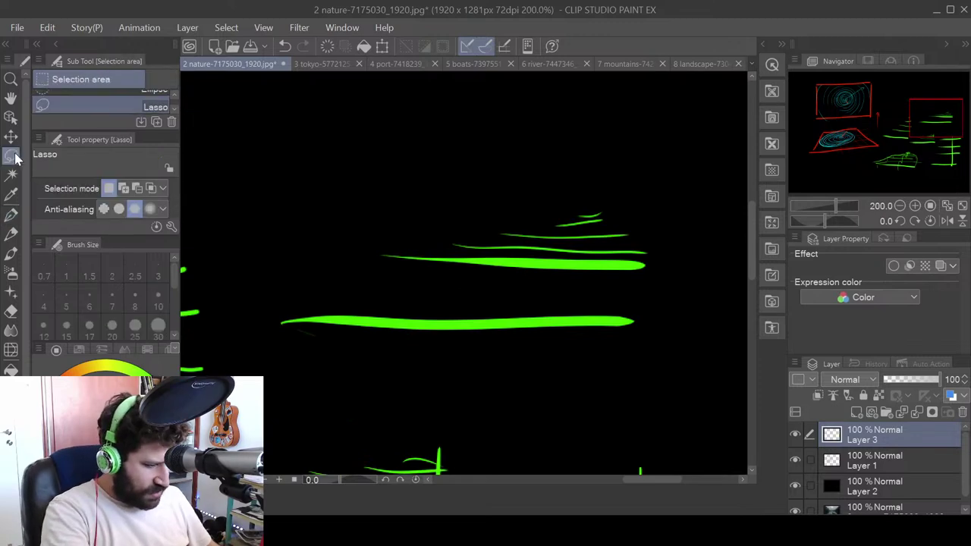
{"action": "mouse_move", "coordinate": [387, 241]}
{"action": "left_mouse_down"}
{"action": "mouse_move", "coordinate": [635, 253]}
{"action": "mouse_move", "coordinate": [641, 280]}
{"action": "mouse_move", "coordinate": [398, 275]}
{"action": "mouse_move", "coordinate": [362, 255]}
{"action": "left_mouse_up"}
{"action": "left_click", "coordinate": [11, 139]}
{"action": "key", "text": "Down"}
{"action": "key", "text": "Down"}
{"action": "key", "text": "Down"}
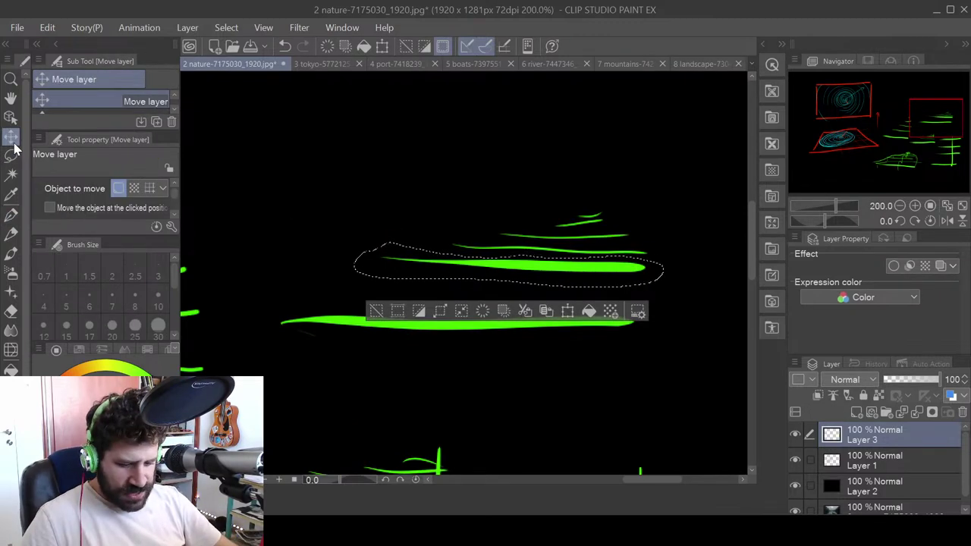
{"action": "key", "text": "Up"}
{"action": "key", "text": "Up"}
{"action": "key", "text": "Up"}
{"action": "key", "text": "Up"}
{"action": "key", "text": "Up"}
{"action": "key", "text": "Up"}
{"action": "key", "text": "Up"}
{"action": "key", "text": "Up"}
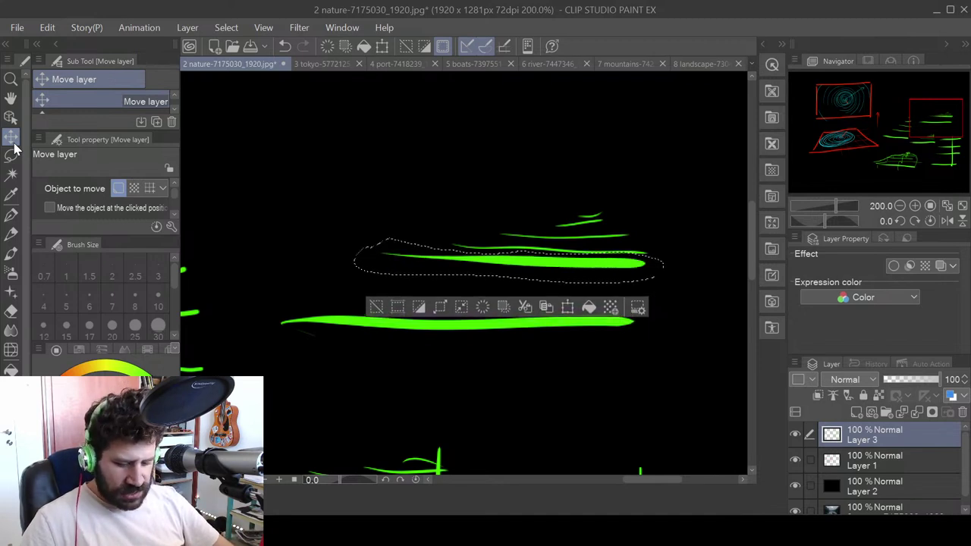
{"action": "key", "text": "Down"}
{"action": "key", "text": "Down"}
{"action": "key", "text": "Down"}
{"action": "key", "text": "Down"}
{"action": "key", "text": "Down"}
{"action": "key", "text": "Down"}
{"action": "key", "text": "Down"}
{"action": "key", "text": "Down"}
{"action": "key", "text": "Down"}
{"action": "key", "text": "Down"}
{"action": "key", "text": "Down"}
{"action": "key", "text": "Down"}
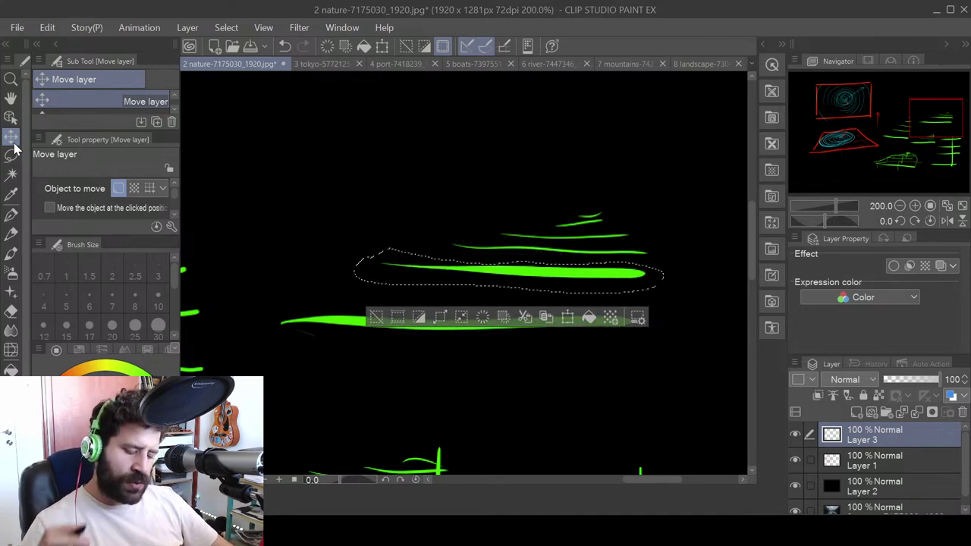
{"action": "key", "text": "ctrl+d"}
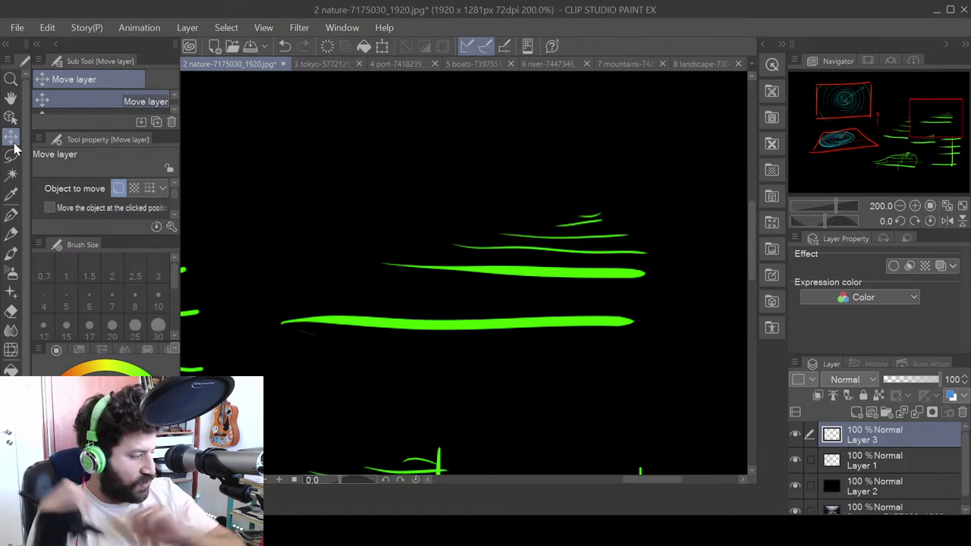
- With the G-pen, draw five green lines fanning downward from a single vanishing point above the stroke stacks
{"action": "scroll", "coordinate": [500, 190], "scroll_direction": "left", "scroll_amount": 3}
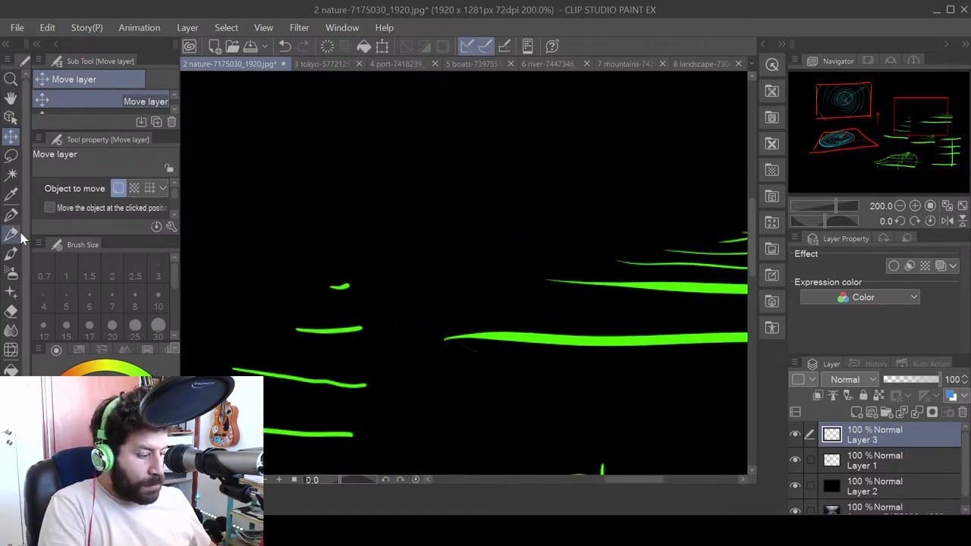
{"action": "left_click", "coordinate": [11, 215]}
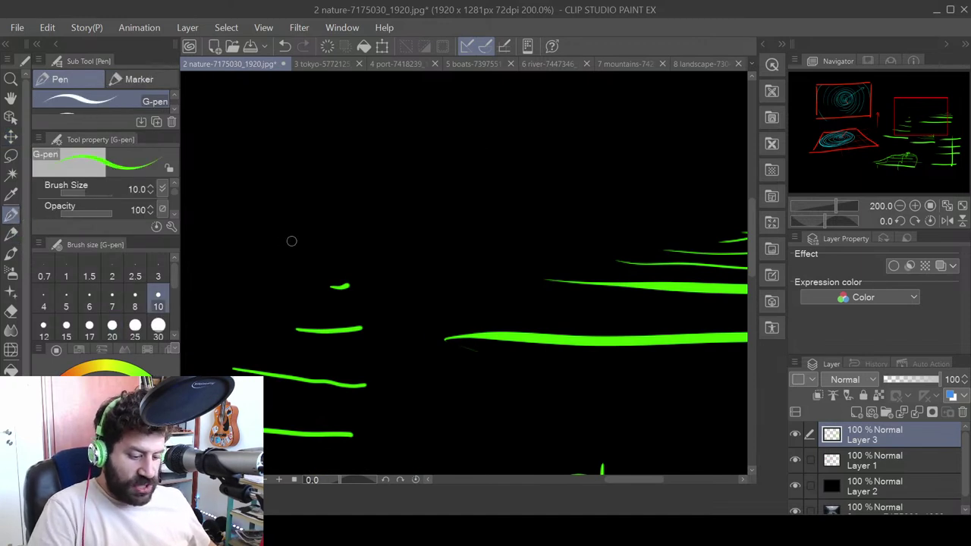
{"action": "mouse_move", "coordinate": [320, 231]}
{"action": "left_mouse_down"}
{"action": "mouse_move", "coordinate": [599, 109]}
{"action": "mouse_move", "coordinate": [507, 264]}
{"action": "left_mouse_up"}
{"action": "mouse_move", "coordinate": [599, 109]}
{"action": "left_mouse_down"}
{"action": "mouse_move", "coordinate": [636, 250]}
{"action": "mouse_move", "coordinate": [700, 180]}
{"action": "mouse_move", "coordinate": [747, 216]}
{"action": "mouse_move", "coordinate": [748, 157]}
{"action": "left_mouse_up"}
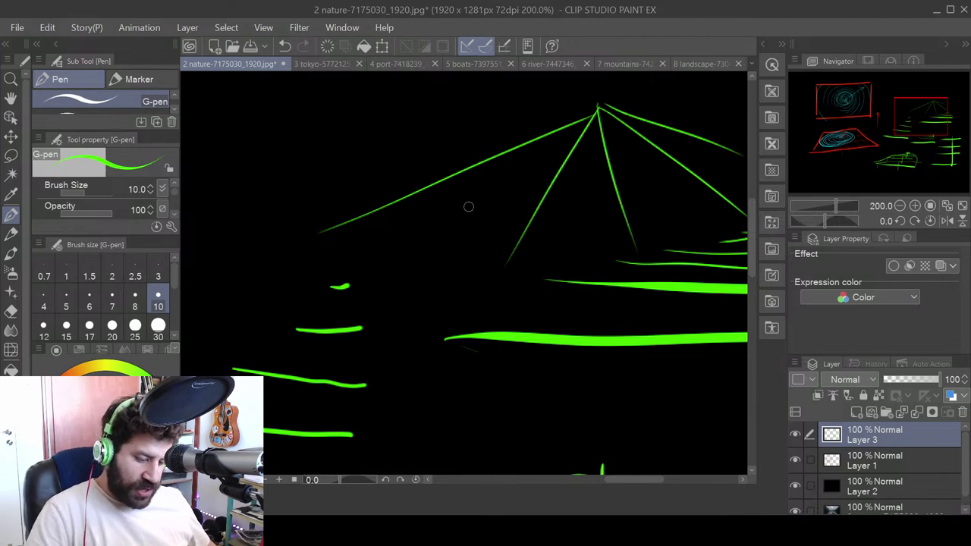
- Draw a perspective tile across the fan's first wedge and run a centre line from it through the vanishing point
{"action": "left_click_drag", "start_coordinate": [361, 192], "coordinate": [591, 222]}
{"action": "left_click_drag", "start_coordinate": [291, 235], "coordinate": [564, 290]}
{"action": "left_click_drag", "start_coordinate": [532, 217], "coordinate": [503, 276]}
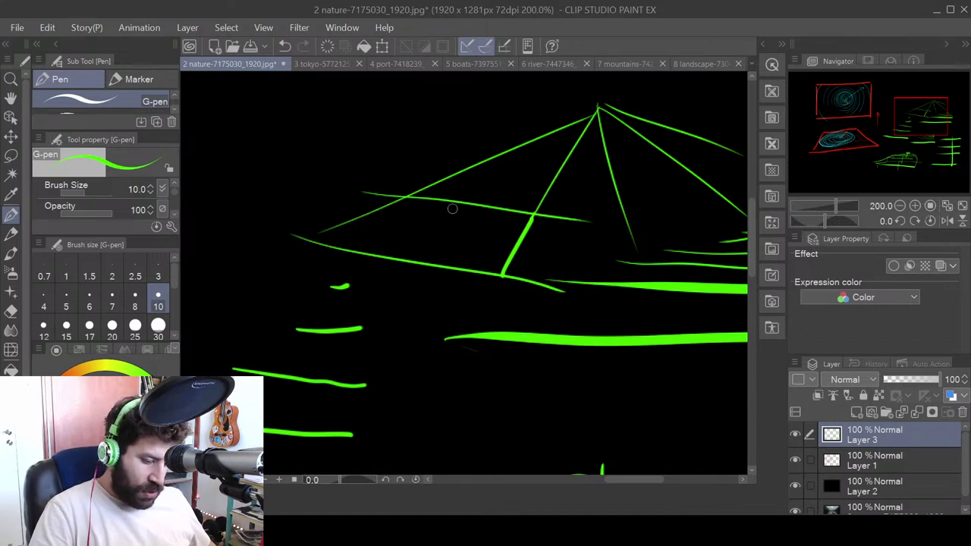
{"action": "mouse_move", "coordinate": [596, 114]}
{"action": "left_mouse_down"}
{"action": "mouse_move", "coordinate": [421, 265]}
{"action": "mouse_move", "coordinate": [396, 305]}
{"action": "mouse_move", "coordinate": [487, 189]}
{"action": "mouse_move", "coordinate": [627, 86]}
{"action": "left_mouse_up"}
{"action": "key", "text": "ctrl+z"}
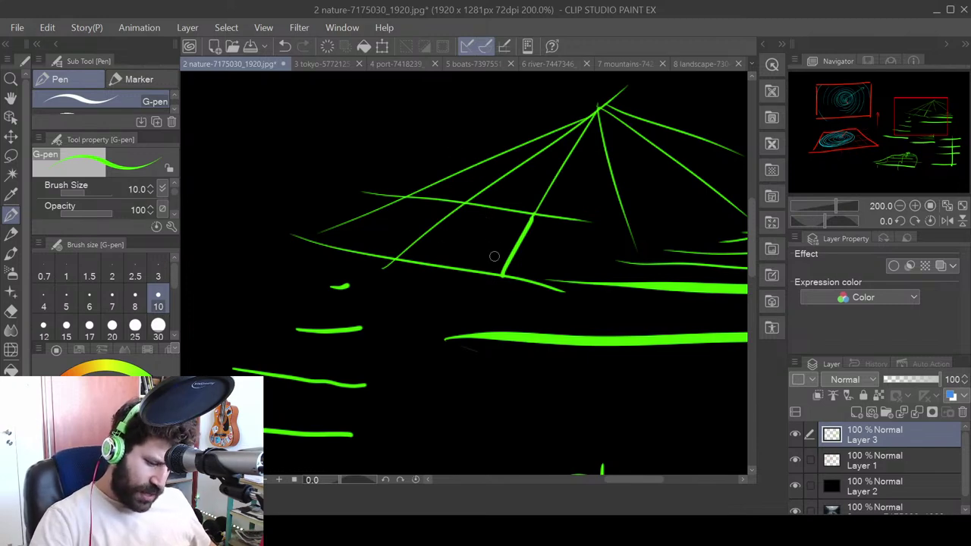
- Draw diagonals through the centre line to place the receding crosswise lines, and outline the first two tiles with thick strokes
{"action": "left_click_drag", "start_coordinate": [453, 180], "coordinate": [497, 271]}
{"action": "mouse_move", "coordinate": [452, 174]}
{"action": "left_mouse_down"}
{"action": "mouse_move", "coordinate": [547, 185]}
{"action": "mouse_move", "coordinate": [541, 216]}
{"action": "left_mouse_up"}
{"action": "mouse_move", "coordinate": [560, 186]}
{"action": "left_mouse_down"}
{"action": "mouse_move", "coordinate": [539, 208]}
{"action": "mouse_move", "coordinate": [583, 223]}
{"action": "mouse_move", "coordinate": [537, 279]}
{"action": "mouse_move", "coordinate": [561, 279]}
{"action": "left_mouse_up"}
{"action": "mouse_move", "coordinate": [524, 213]}
{"action": "left_mouse_down"}
{"action": "mouse_move", "coordinate": [485, 165]}
{"action": "mouse_move", "coordinate": [558, 170]}
{"action": "mouse_move", "coordinate": [492, 157]}
{"action": "mouse_move", "coordinate": [550, 184]}
{"action": "left_mouse_up"}
{"action": "left_click_drag", "start_coordinate": [500, 153], "coordinate": [572, 154]}
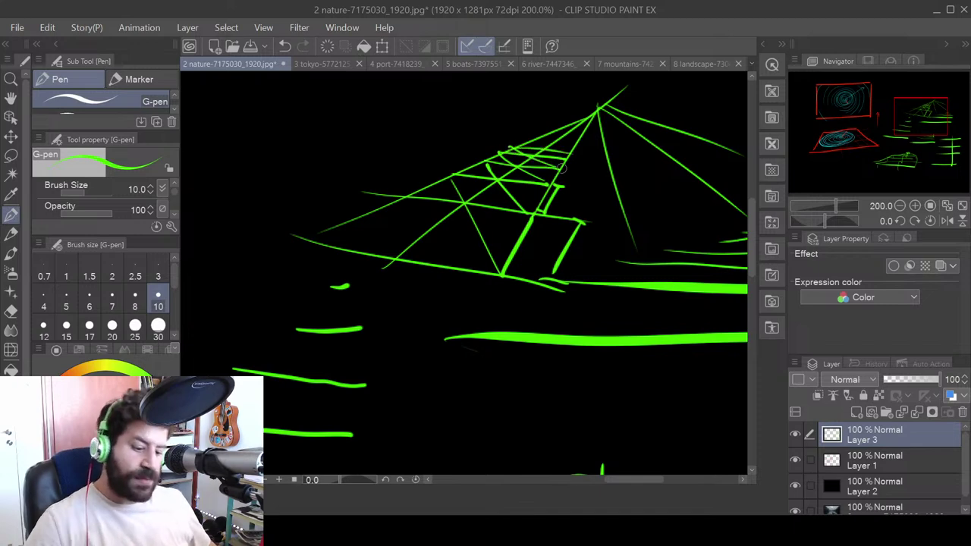
{"action": "mouse_move", "coordinate": [534, 215]}
{"action": "left_mouse_down"}
{"action": "mouse_move", "coordinate": [493, 279]}
{"action": "mouse_move", "coordinate": [311, 230]}
{"action": "mouse_move", "coordinate": [402, 194]}
{"action": "mouse_move", "coordinate": [543, 217]}
{"action": "mouse_move", "coordinate": [552, 180]}
{"action": "mouse_move", "coordinate": [466, 176]}
{"action": "mouse_move", "coordinate": [385, 204]}
{"action": "left_mouse_up"}
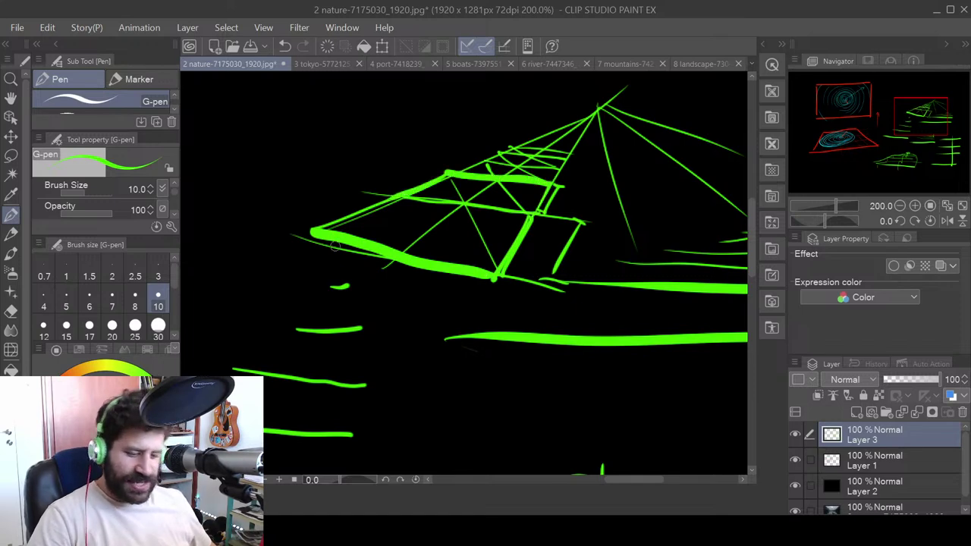
- Draw a large green rectangular frame in the empty area beside the perspective tiles
{"action": "left_click_drag", "start_coordinate": [320, 248], "coordinate": [470, 354]}
{"action": "mouse_move", "coordinate": [309, 107]}
{"action": "left_mouse_down"}
{"action": "mouse_move", "coordinate": [310, 320]}
{"action": "mouse_move", "coordinate": [340, 99]}
{"action": "mouse_move", "coordinate": [514, 98]}
{"action": "left_mouse_up"}
{"action": "left_click_drag", "start_coordinate": [518, 97], "coordinate": [520, 304]}
{"action": "left_click_drag", "start_coordinate": [296, 311], "coordinate": [493, 310]}
- Inside the frame, draw a green ladder with two vertical rails and four evenly spaced rungs
{"action": "left_click_drag", "start_coordinate": [371, 118], "coordinate": [374, 298]}
{"action": "left_click_drag", "start_coordinate": [424, 117], "coordinate": [431, 310]}
{"action": "left_click_drag", "start_coordinate": [369, 155], "coordinate": [431, 156]}
{"action": "left_click_drag", "start_coordinate": [371, 195], "coordinate": [427, 197]}
{"action": "left_click_drag", "start_coordinate": [372, 240], "coordinate": [440, 245]}
{"action": "left_click_drag", "start_coordinate": [376, 288], "coordinate": [426, 289]}
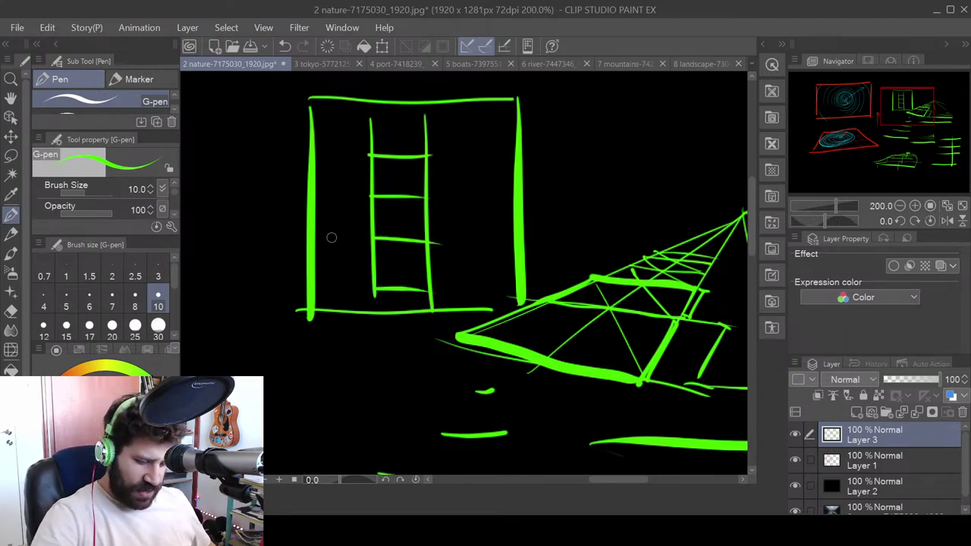
- Draw a thin green vertical centre line down the ladder
{"action": "left_click_drag", "start_coordinate": [396, 123], "coordinate": [390, 313]}
{"action": "key", "text": "ctrl+z"}
{"action": "key", "text": "x"}
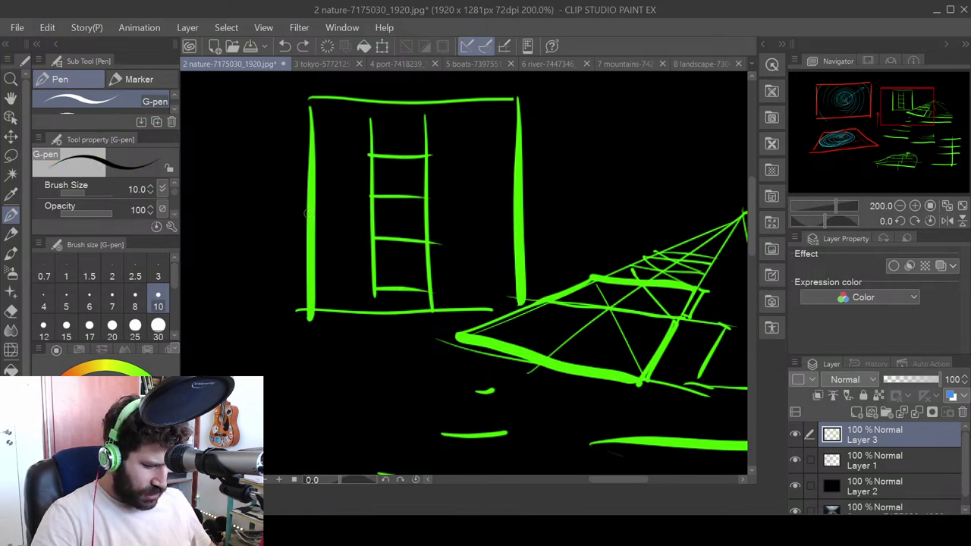
{"action": "key", "text": "x"}
{"action": "left_click_drag", "start_coordinate": [400, 119], "coordinate": [401, 311]}
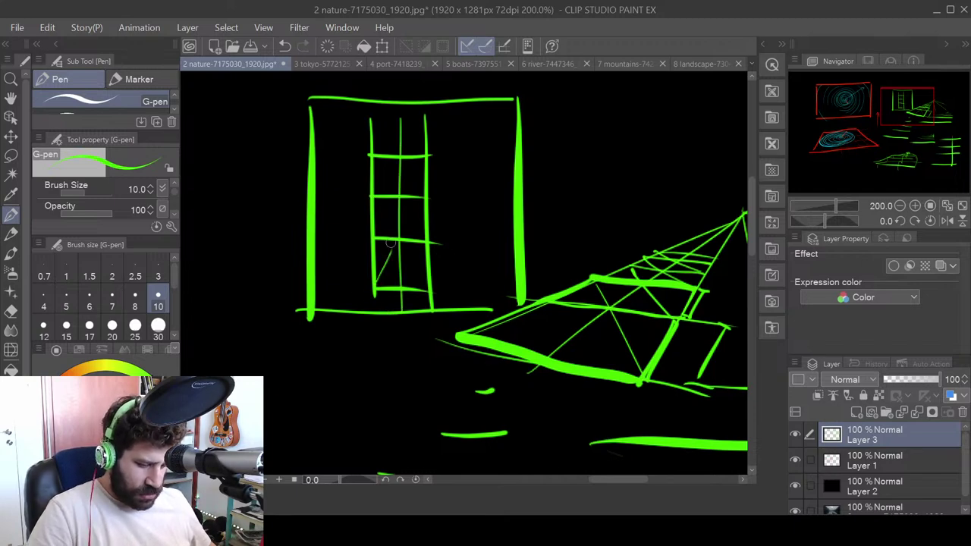
- Draw a red diagonal across the ladder's two lowest cells and a matching one across the two nearest perspective tiles
{"action": "left_click_drag", "start_coordinate": [428, 291], "coordinate": [404, 259]}
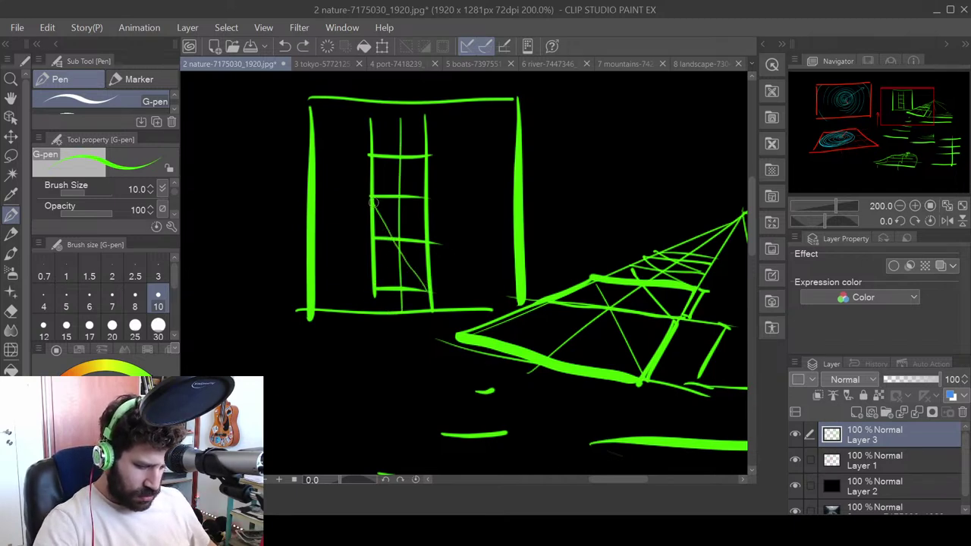
{"action": "key", "text": "ctrl+z"}
{"action": "left_click_drag", "start_coordinate": [428, 287], "coordinate": [368, 198]}
{"action": "left_click_drag", "start_coordinate": [642, 375], "coordinate": [593, 285]}
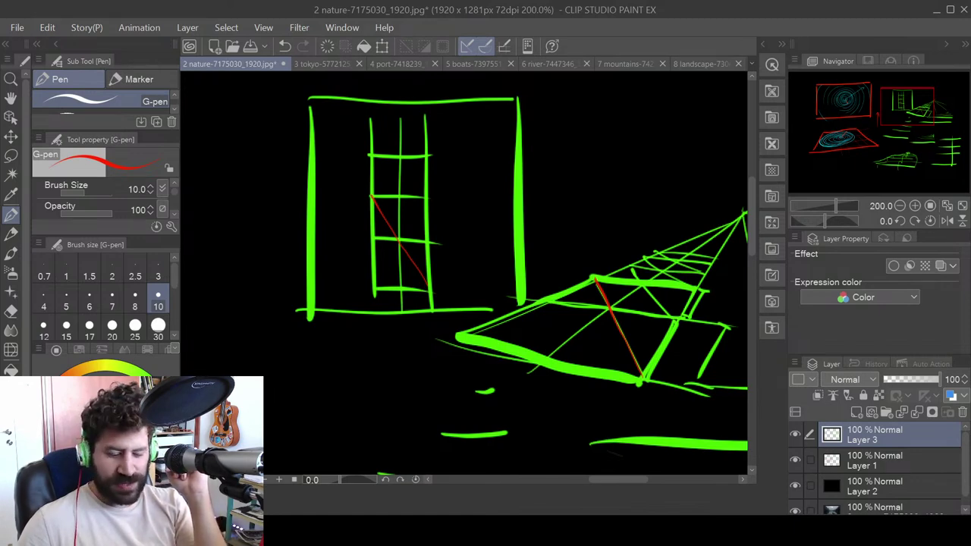
{"action": "mouse_move", "coordinate": [623, 261]}
{"action": "left_mouse_down"}
{"action": "mouse_move", "coordinate": [503, 271]}
{"action": "mouse_move", "coordinate": [324, 253]}
{"action": "left_mouse_up"}
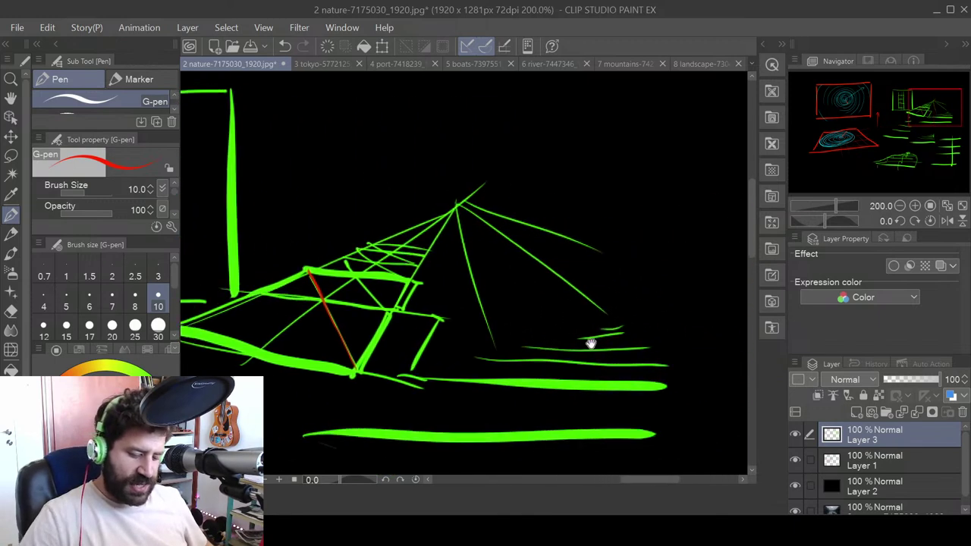
{"action": "left_click_drag", "start_coordinate": [577, 342], "coordinate": [549, 266]}
{"action": "left_click_drag", "start_coordinate": [401, 341], "coordinate": [578, 158]}
{"action": "key", "text": "ctrl+z"}
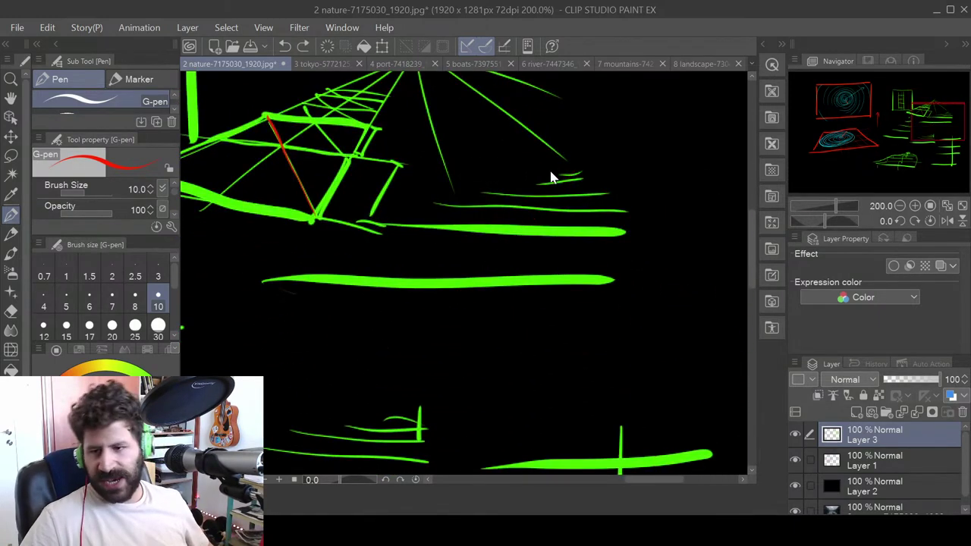
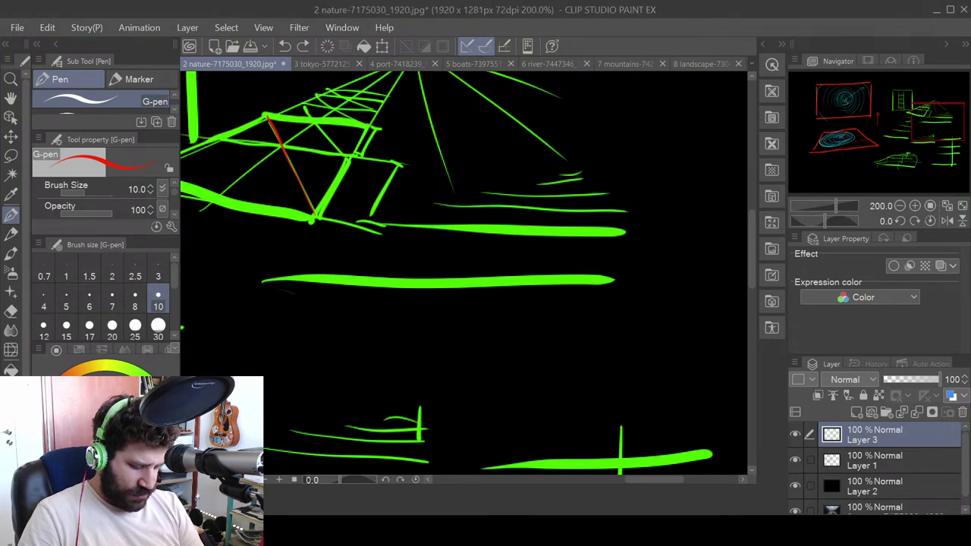
{"action": "left_click_drag", "start_coordinate": [636, 269], "coordinate": [646, 300]}
{"action": "key", "text": "ctrl+z"}
- Draw a long red horizon line in the empty area above the fan and mark a small circle at each end
{"action": "mouse_move", "coordinate": [631, 332]}
{"action": "left_mouse_down"}
{"action": "mouse_move", "coordinate": [518, 317]}
{"action": "mouse_move", "coordinate": [429, 359]}
{"action": "mouse_move", "coordinate": [615, 373]}
{"action": "left_mouse_up"}
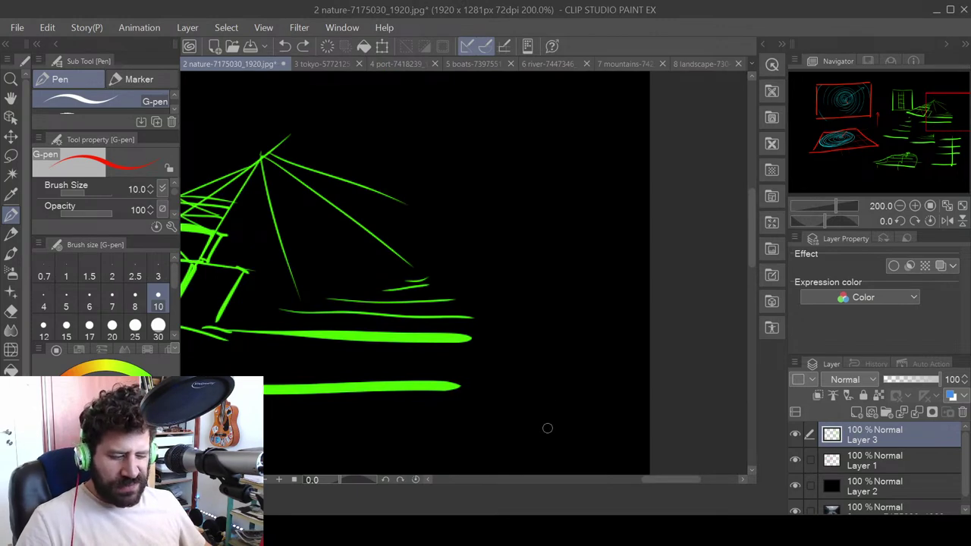
{"action": "mouse_move", "coordinate": [565, 295]}
{"action": "left_mouse_down"}
{"action": "mouse_move", "coordinate": [596, 349]}
{"action": "mouse_move", "coordinate": [582, 444]}
{"action": "left_mouse_up"}
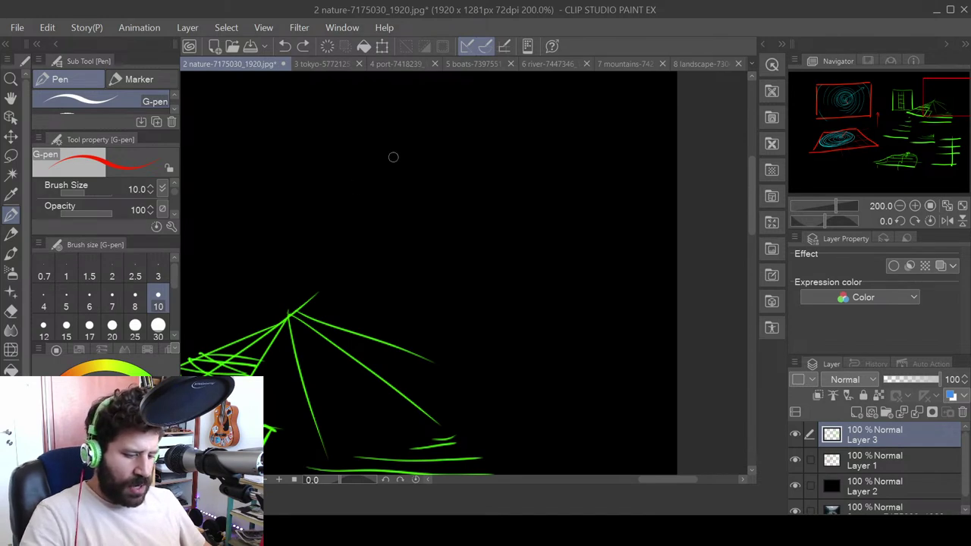
{"action": "left_click_drag", "start_coordinate": [211, 199], "coordinate": [623, 196]}
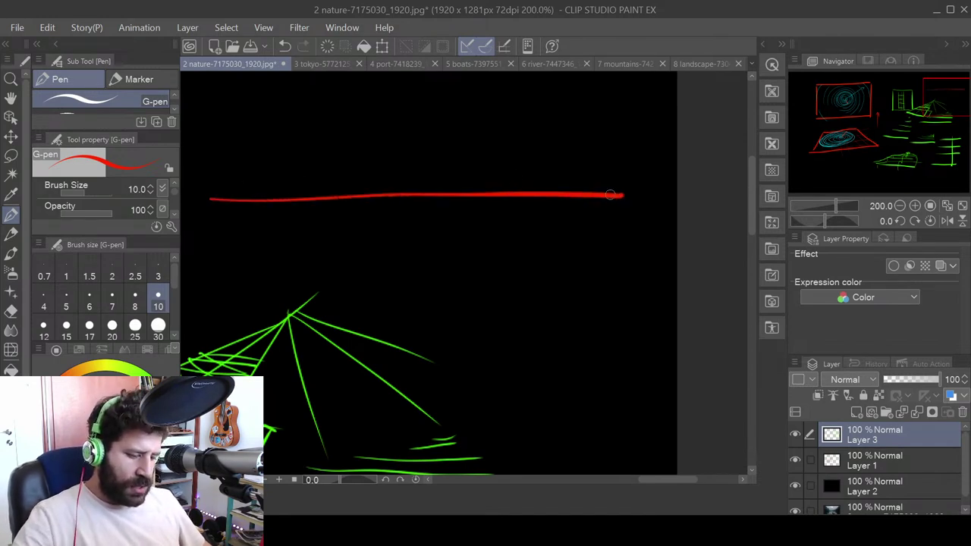
{"action": "left_click_drag", "start_coordinate": [207, 199], "coordinate": [209, 200]}
{"action": "left_click_drag", "start_coordinate": [623, 195], "coordinate": [630, 199]}
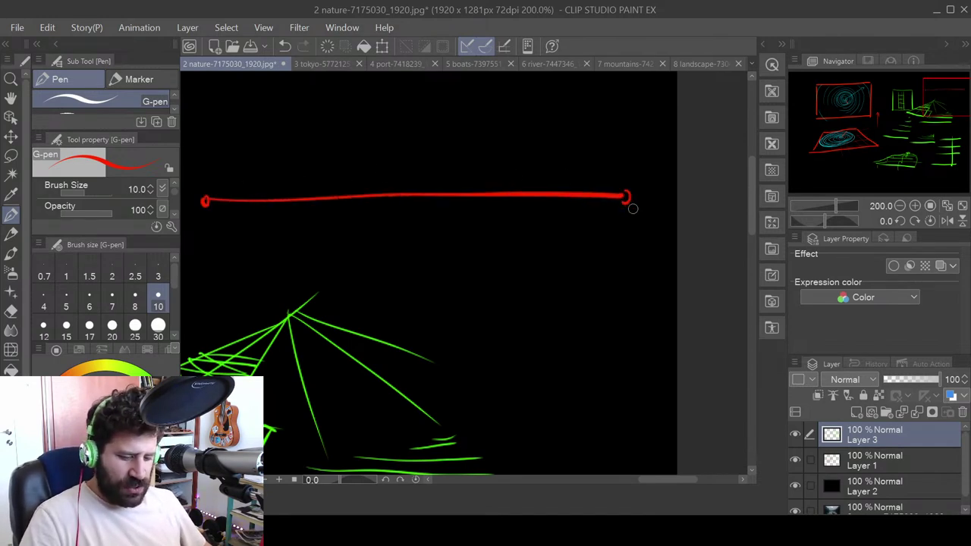
- Draw straight red lines converging on both end points, above and below the horizon line
{"action": "left_click_drag", "start_coordinate": [527, 249], "coordinate": [555, 345]}
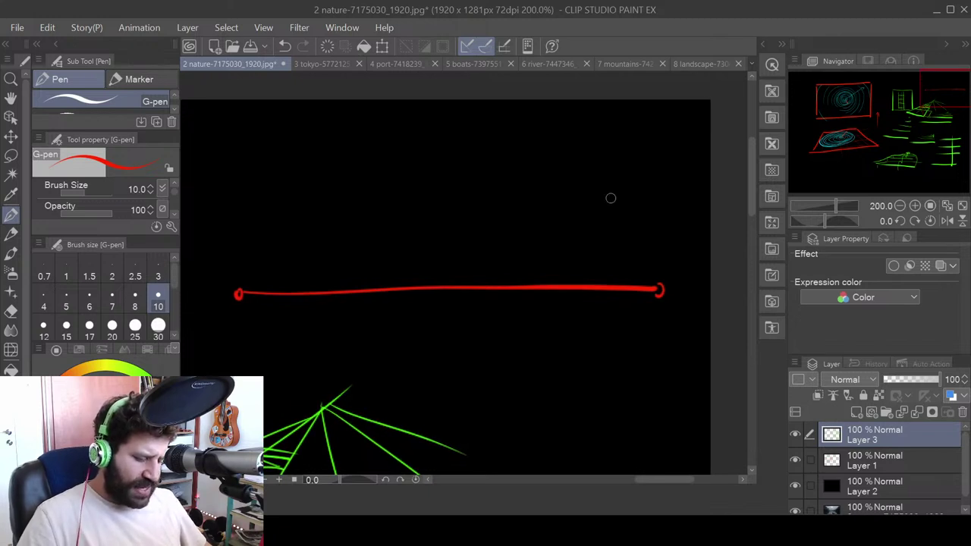
{"action": "left_click_drag", "start_coordinate": [222, 292], "coordinate": [585, 190]}
{"action": "mouse_move", "coordinate": [232, 289]}
{"action": "left_mouse_down"}
{"action": "mouse_move", "coordinate": [553, 122]}
{"action": "mouse_move", "coordinate": [448, 113]}
{"action": "left_mouse_up"}
{"action": "mouse_move", "coordinate": [651, 289]}
{"action": "left_mouse_down"}
{"action": "mouse_move", "coordinate": [355, 164]}
{"action": "mouse_move", "coordinate": [482, 149]}
{"action": "left_mouse_up"}
{"action": "left_click_drag", "start_coordinate": [237, 294], "coordinate": [398, 421]}
{"action": "left_click_drag", "start_coordinate": [257, 299], "coordinate": [512, 403]}
{"action": "left_click_drag", "start_coordinate": [257, 297], "coordinate": [555, 362]}
{"action": "mouse_move", "coordinate": [645, 294]}
{"action": "left_mouse_down"}
{"action": "mouse_move", "coordinate": [581, 299]}
{"action": "mouse_move", "coordinate": [241, 377]}
{"action": "mouse_move", "coordinate": [433, 374]}
{"action": "mouse_move", "coordinate": [376, 396]}
{"action": "left_mouse_up"}
- Sketch a thick red box in two-point perspective on the crossing lines below the horizon
{"action": "mouse_move", "coordinate": [364, 341]}
{"action": "left_mouse_down"}
{"action": "mouse_move", "coordinate": [445, 379]}
{"action": "mouse_move", "coordinate": [506, 361]}
{"action": "left_mouse_up"}
{"action": "key", "text": "ctrl+z"}
{"action": "left_click_drag", "start_coordinate": [444, 376], "coordinate": [505, 346]}
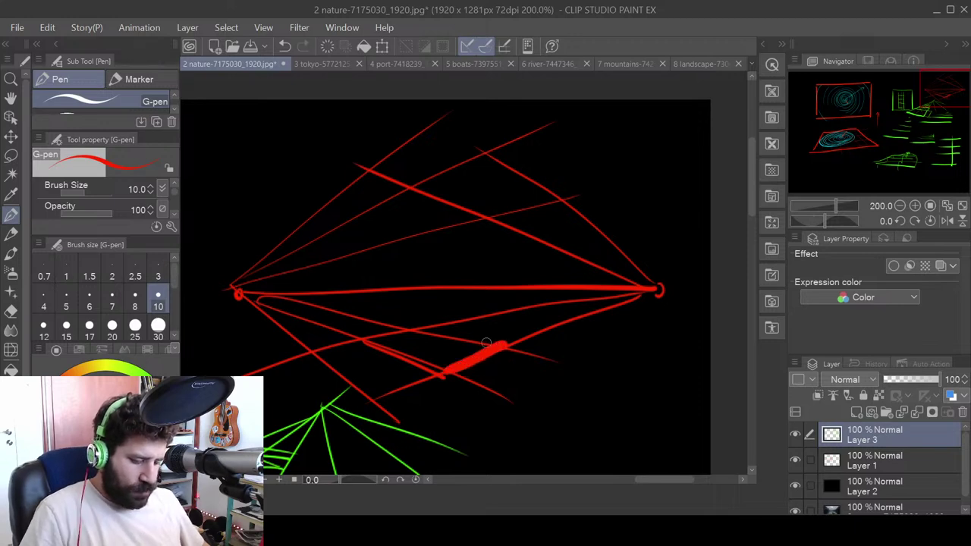
{"action": "mouse_move", "coordinate": [363, 346]}
{"action": "left_mouse_down"}
{"action": "mouse_move", "coordinate": [361, 286]}
{"action": "mouse_move", "coordinate": [423, 302]}
{"action": "mouse_move", "coordinate": [442, 378]}
{"action": "left_mouse_up"}
{"action": "mouse_move", "coordinate": [434, 305]}
{"action": "left_mouse_down"}
{"action": "mouse_move", "coordinate": [500, 291]}
{"action": "mouse_move", "coordinate": [503, 346]}
{"action": "left_mouse_up"}
{"action": "left_click_drag", "start_coordinate": [366, 284], "coordinate": [505, 282]}
- Undo the red box and the straight converging lines back to the bare horizon line with its end circles
{"action": "key", "text": "ctrl+z"}
{"action": "key", "text": "ctrl+z"}
{"action": "key", "text": "ctrl+z"}
{"action": "key", "text": "ctrl+z"}
{"action": "key", "text": "ctrl+z"}
{"action": "key", "text": "ctrl+z"}
{"action": "key", "text": "ctrl+z"}
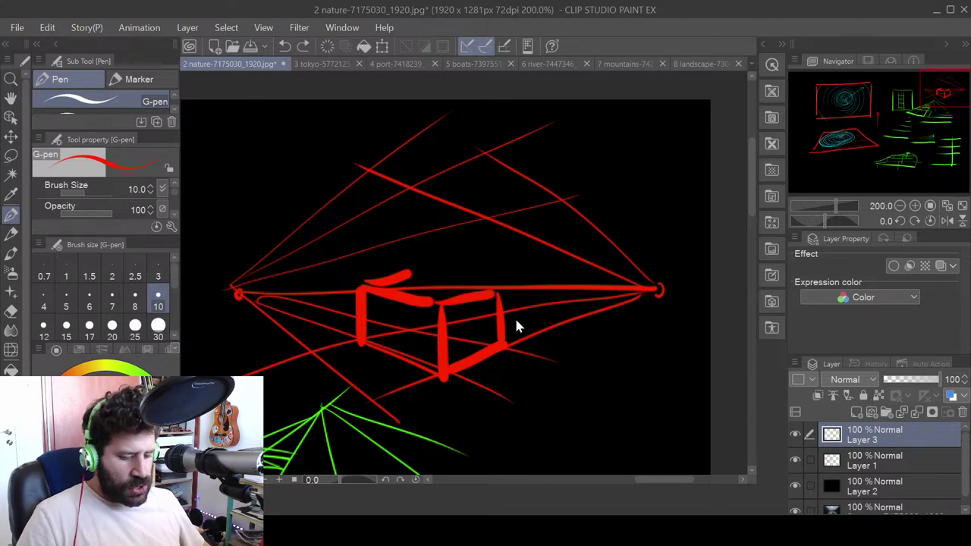
{"action": "key", "text": "ctrl+z"}
{"action": "key", "text": "ctrl+z"}
{"action": "key", "text": "ctrl+z"}
{"action": "key", "text": "ctrl+z"}
{"action": "key", "text": "ctrl+z"}
{"action": "key", "text": "ctrl+z"}
{"action": "key", "text": "ctrl+z"}
{"action": "key", "text": "ctrl+z"}
{"action": "key", "text": "ctrl+z"}
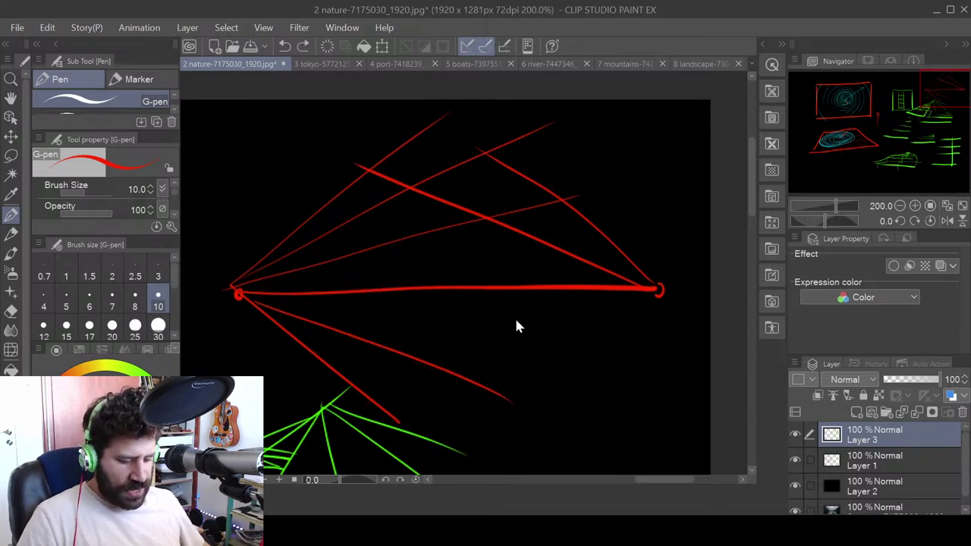
{"action": "key", "text": "ctrl+z"}
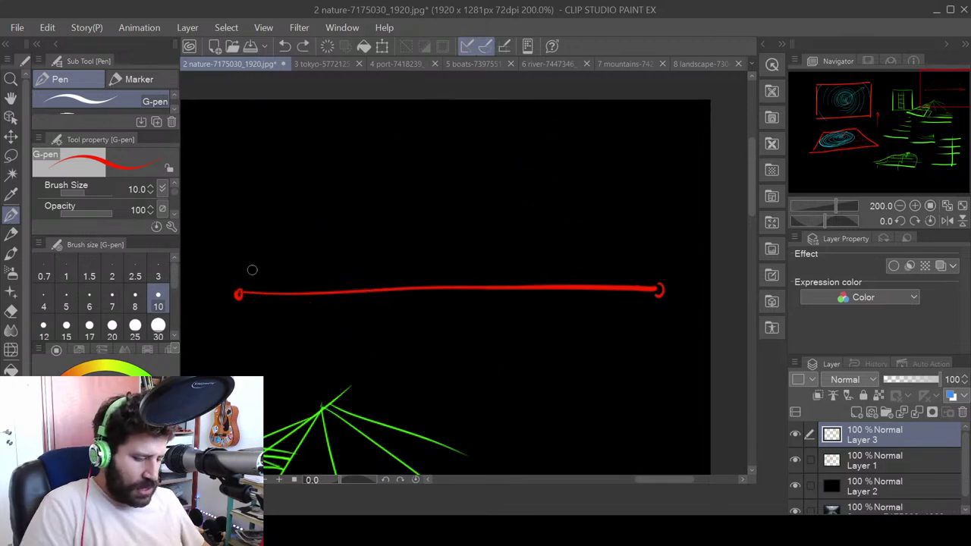
- Draw curved red perspective lines bowing out from both end points, above and below the horizon line
{"action": "mouse_move", "coordinate": [236, 293]}
{"action": "left_mouse_down"}
{"action": "mouse_move", "coordinate": [501, 135]}
{"action": "mouse_move", "coordinate": [336, 238]}
{"action": "mouse_move", "coordinate": [531, 211]}
{"action": "left_mouse_up"}
{"action": "mouse_move", "coordinate": [658, 284]}
{"action": "left_mouse_down"}
{"action": "mouse_move", "coordinate": [418, 109]}
{"action": "mouse_move", "coordinate": [369, 104]}
{"action": "mouse_move", "coordinate": [311, 189]}
{"action": "left_mouse_up"}
{"action": "left_click_drag", "start_coordinate": [641, 279], "coordinate": [508, 276]}
{"action": "mouse_move", "coordinate": [243, 321]}
{"action": "left_mouse_down"}
{"action": "mouse_move", "coordinate": [664, 308]}
{"action": "mouse_move", "coordinate": [235, 300]}
{"action": "left_mouse_up"}
{"action": "mouse_move", "coordinate": [238, 353]}
{"action": "left_mouse_down"}
{"action": "mouse_move", "coordinate": [389, 442]}
{"action": "mouse_move", "coordinate": [635, 349]}
{"action": "left_mouse_up"}
{"action": "mouse_move", "coordinate": [657, 294]}
{"action": "left_mouse_down"}
{"action": "mouse_move", "coordinate": [528, 345]}
{"action": "mouse_move", "coordinate": [525, 470]}
{"action": "left_mouse_up"}
- Sketch a large red box below the horizon with edges following the curved perspective lines
{"action": "mouse_move", "coordinate": [525, 347]}
{"action": "left_mouse_down"}
{"action": "mouse_move", "coordinate": [398, 339]}
{"action": "mouse_move", "coordinate": [413, 462]}
{"action": "left_mouse_up"}
{"action": "left_click_drag", "start_coordinate": [394, 328], "coordinate": [540, 294]}
{"action": "left_click_drag", "start_coordinate": [535, 307], "coordinate": [650, 313]}
{"action": "left_click_drag", "start_coordinate": [642, 314], "coordinate": [644, 422]}
{"action": "left_click_drag", "start_coordinate": [651, 410], "coordinate": [565, 474]}
{"action": "left_click_drag", "start_coordinate": [416, 446], "coordinate": [523, 471]}
{"action": "left_click_drag", "start_coordinate": [622, 368], "coordinate": [643, 224]}
{"action": "left_click_drag", "start_coordinate": [665, 270], "coordinate": [573, 347]}
{"action": "left_click_drag", "start_coordinate": [425, 309], "coordinate": [575, 355]}
- Sketch a second red box above the horizon along the upper curved perspective lines
{"action": "left_click_drag", "start_coordinate": [617, 208], "coordinate": [617, 393]}
{"action": "mouse_move", "coordinate": [457, 178]}
{"action": "left_mouse_down"}
{"action": "mouse_move", "coordinate": [456, 292]}
{"action": "mouse_move", "coordinate": [338, 244]}
{"action": "mouse_move", "coordinate": [341, 315]}
{"action": "left_mouse_up"}
{"action": "left_click_drag", "start_coordinate": [262, 336], "coordinate": [431, 258]}
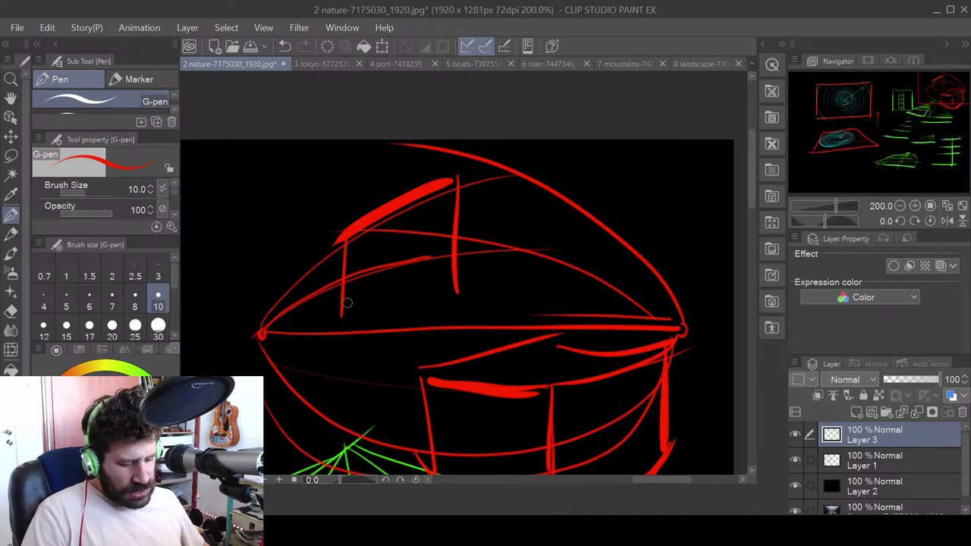
{"action": "left_click_drag", "start_coordinate": [349, 305], "coordinate": [463, 301]}
{"action": "mouse_move", "coordinate": [460, 176]}
{"action": "left_mouse_down"}
{"action": "mouse_move", "coordinate": [543, 214]}
{"action": "mouse_move", "coordinate": [537, 307]}
{"action": "left_mouse_up"}
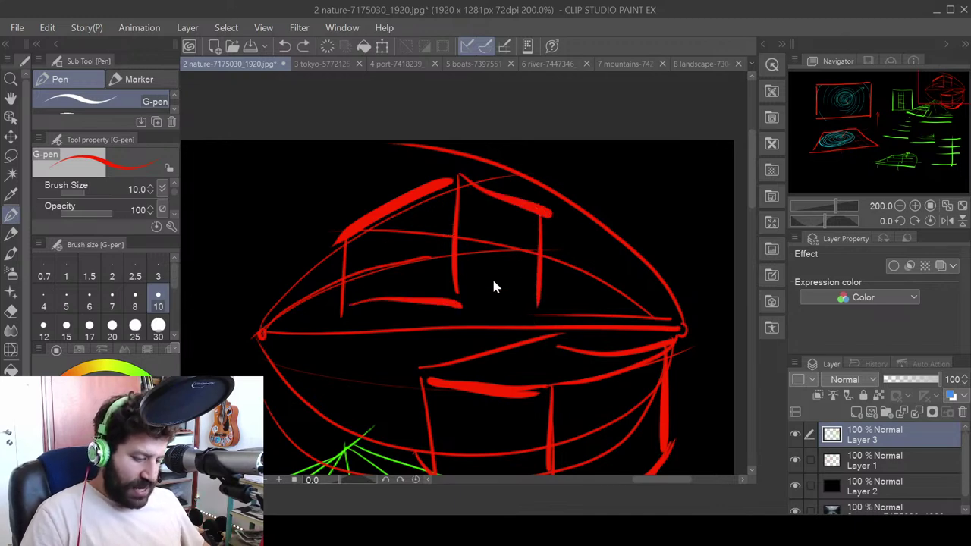
- Undo the upper red box and most of the lower one, back to the curved perspective lines
{"action": "key", "text": "ctrl+z"}
{"action": "key", "text": "ctrl+z"}
{"action": "key", "text": "ctrl+z"}
{"action": "key", "text": "ctrl+z"}
{"action": "key", "text": "ctrl+z"}
{"action": "key", "text": "ctrl+z"}
{"action": "key", "text": "ctrl+z"}
{"action": "key", "text": "ctrl+z"}
{"action": "key", "text": "ctrl+z"}
{"action": "key", "text": "ctrl+z"}
{"action": "key", "text": "ctrl+z"}
{"action": "key", "text": "ctrl+z"}
{"action": "key", "text": "ctrl+z"}
{"action": "key", "text": "ctrl+z"}
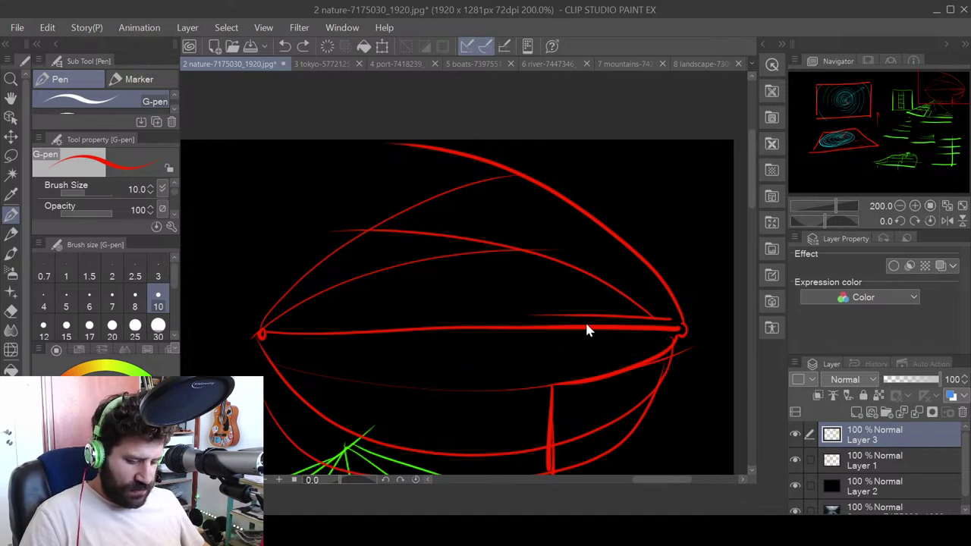
- Draw a vertical red axis and curved vertical lines bowing out on both sides of it, crossing the curved horizontal lines
{"action": "scroll", "coordinate": [531, 351], "scroll_direction": "down", "scroll_amount": 1}
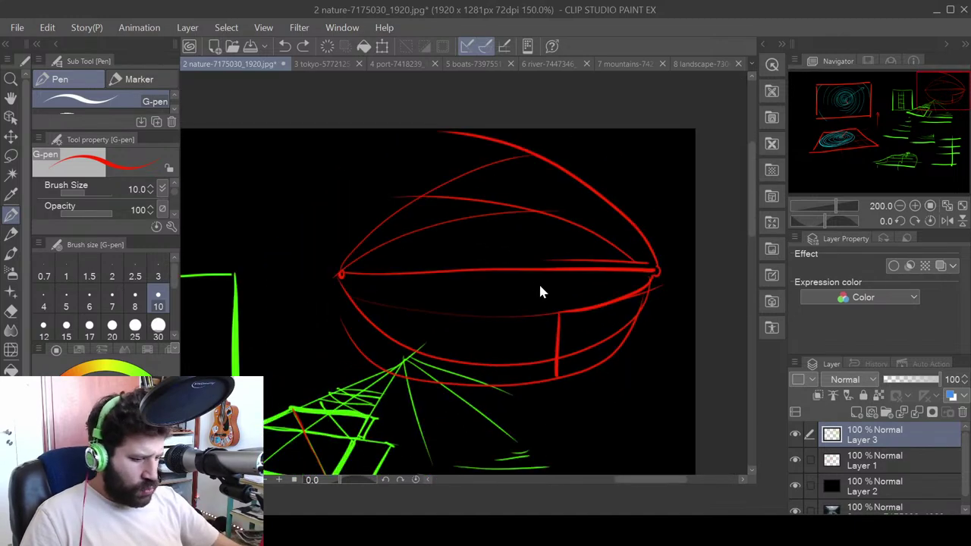
{"action": "left_click_drag", "start_coordinate": [496, 130], "coordinate": [516, 454]}
{"action": "key", "text": "ctrl+z"}
{"action": "left_click_drag", "start_coordinate": [486, 123], "coordinate": [498, 437]}
{"action": "left_click_drag", "start_coordinate": [484, 139], "coordinate": [484, 378]}
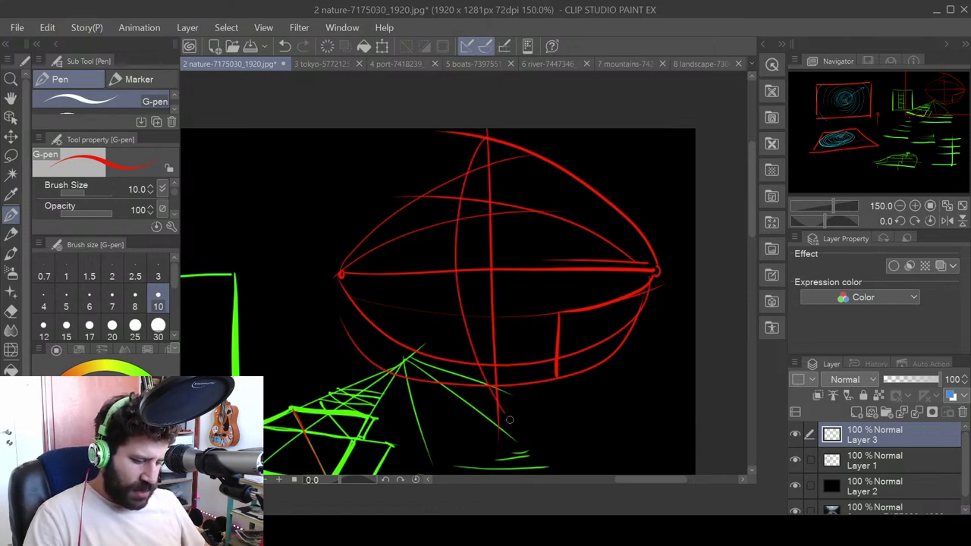
{"action": "left_click_drag", "start_coordinate": [504, 150], "coordinate": [523, 418]}
{"action": "mouse_move", "coordinate": [480, 131]}
{"action": "left_mouse_down"}
{"action": "mouse_move", "coordinate": [484, 454]}
{"action": "mouse_move", "coordinate": [592, 311]}
{"action": "left_mouse_up"}
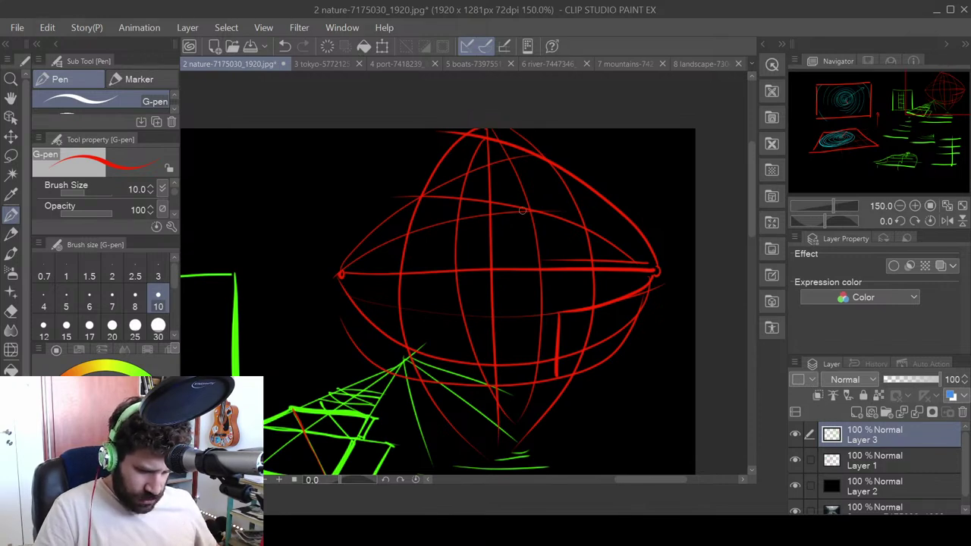
- Trace the front face of a red box along the curved grid lines at the centre of the diagram
{"action": "left_click_drag", "start_coordinate": [529, 180], "coordinate": [525, 265]}
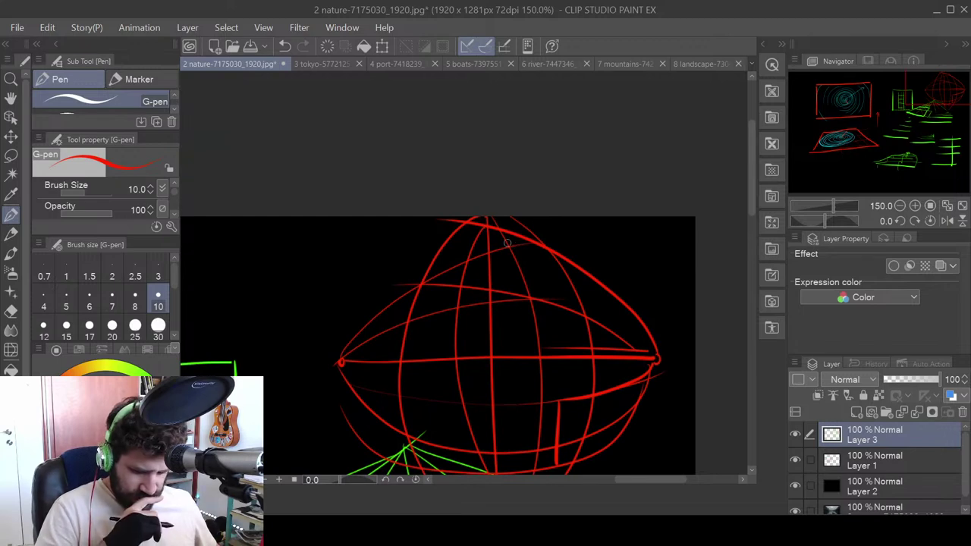
{"action": "left_click_drag", "start_coordinate": [487, 363], "coordinate": [492, 275]}
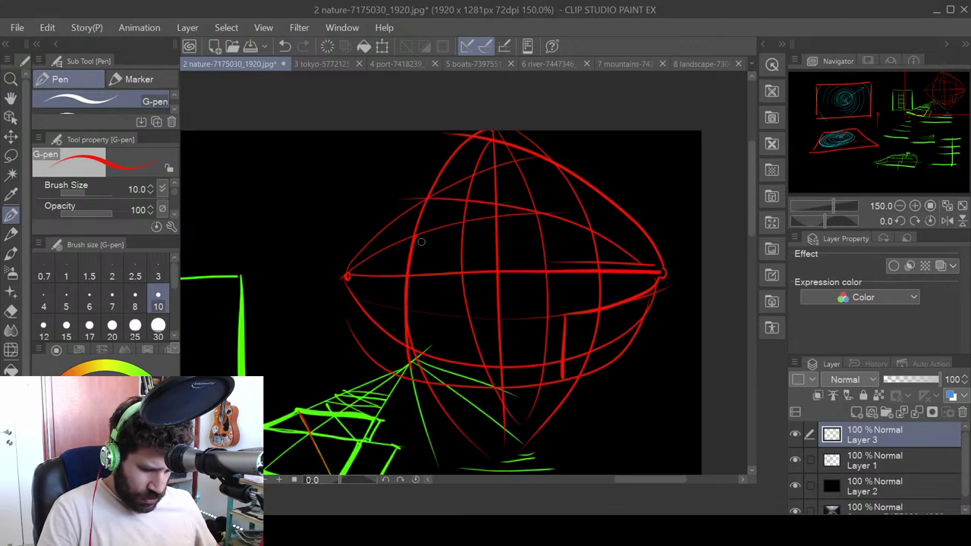
{"action": "left_click_drag", "start_coordinate": [537, 220], "coordinate": [542, 373]}
{"action": "left_click_drag", "start_coordinate": [410, 356], "coordinate": [560, 370]}
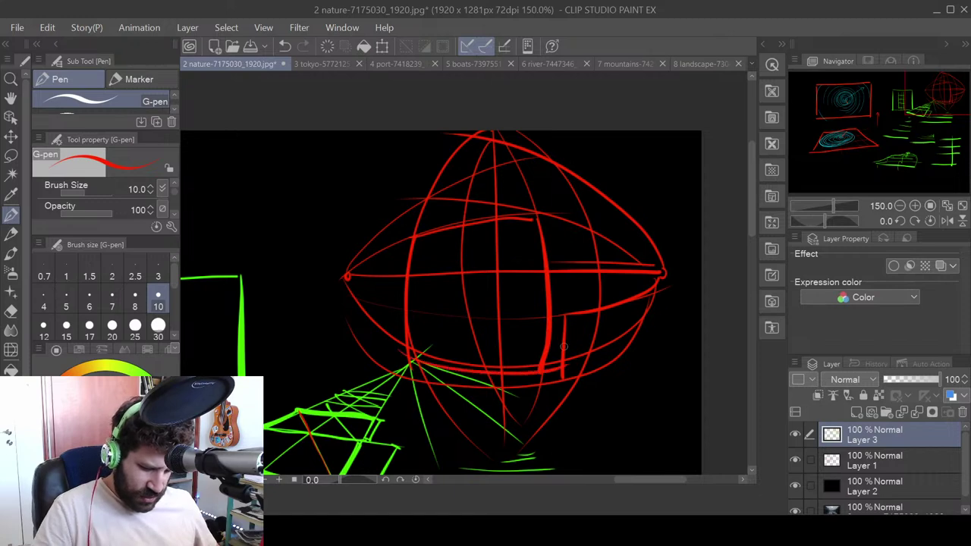
{"action": "mouse_move", "coordinate": [537, 219]}
{"action": "left_mouse_down"}
{"action": "mouse_move", "coordinate": [591, 250]}
{"action": "mouse_move", "coordinate": [596, 351]}
{"action": "left_mouse_up"}
{"action": "key", "text": "ctrl+z"}
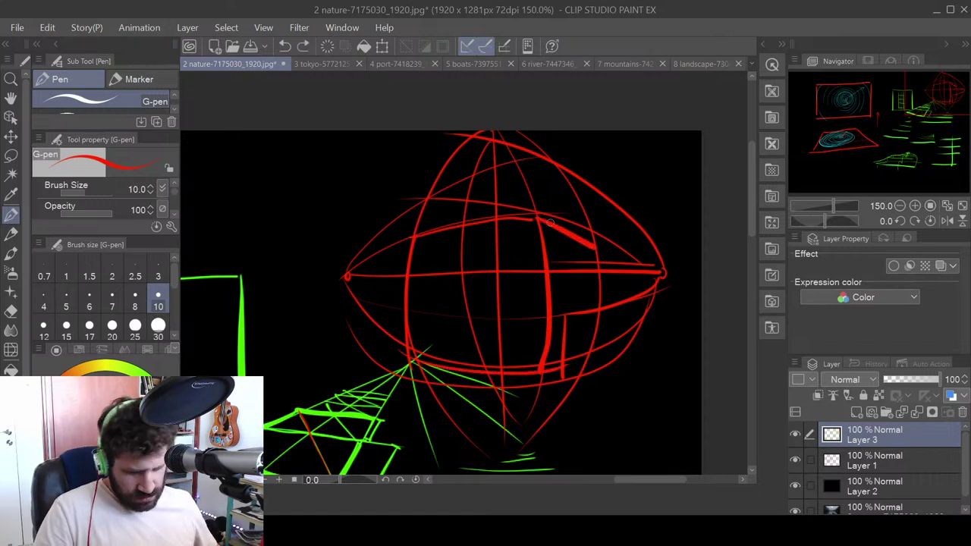
{"action": "key", "text": "ctrl+z"}
- Add the box's receding side edges and thicken its front outline with bulging top, bottom and side strokes
{"action": "left_click_drag", "start_coordinate": [538, 217], "coordinate": [570, 263]}
{"action": "left_click_drag", "start_coordinate": [531, 375], "coordinate": [575, 317]}
{"action": "mouse_move", "coordinate": [410, 228]}
{"action": "left_mouse_down"}
{"action": "mouse_move", "coordinate": [414, 372]}
{"action": "mouse_move", "coordinate": [554, 211]}
{"action": "left_mouse_up"}
{"action": "left_click_drag", "start_coordinate": [417, 365], "coordinate": [552, 372]}
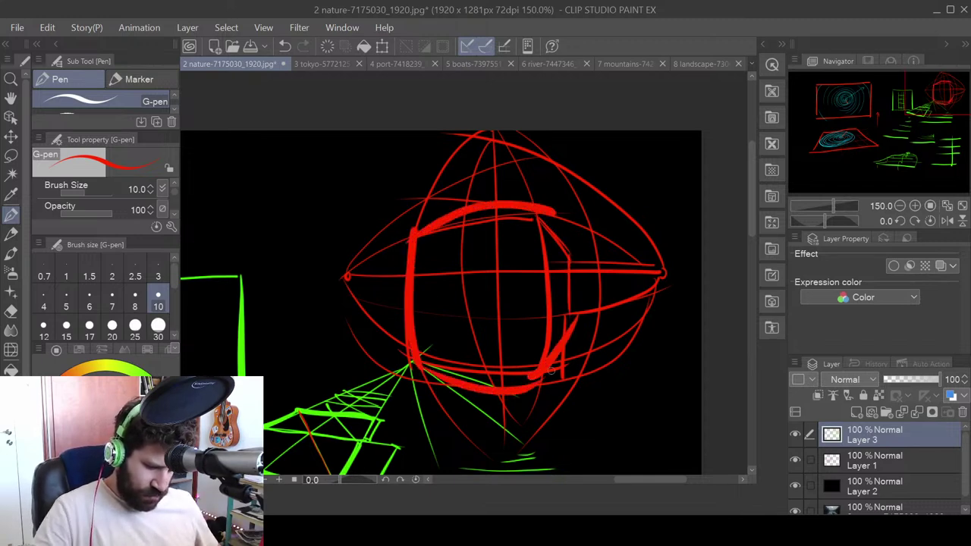
{"action": "left_click_drag", "start_coordinate": [537, 220], "coordinate": [555, 373]}
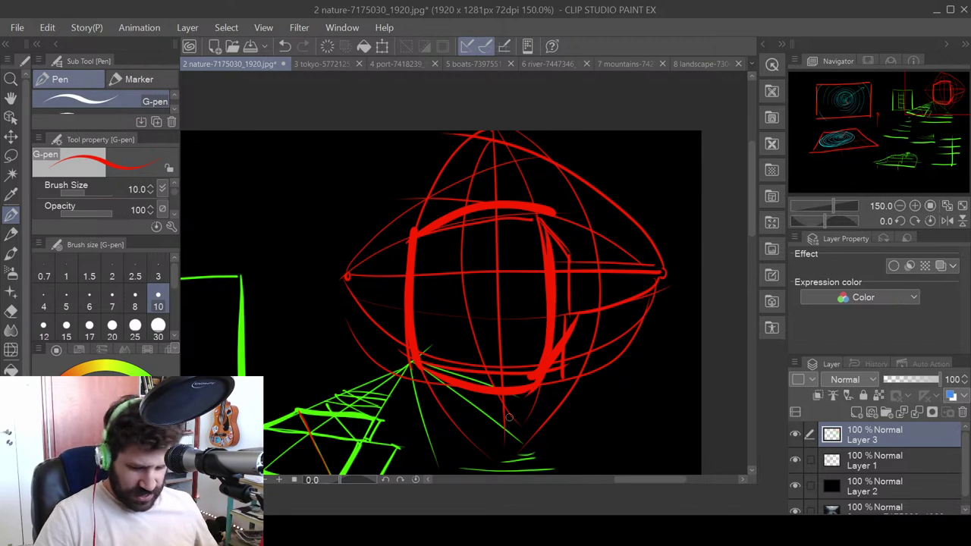
- Hide Layer 3, Layer 1 and Layer 2 to reveal the whole river photo
{"action": "left_click_drag", "start_coordinate": [614, 370], "coordinate": [610, 393]}
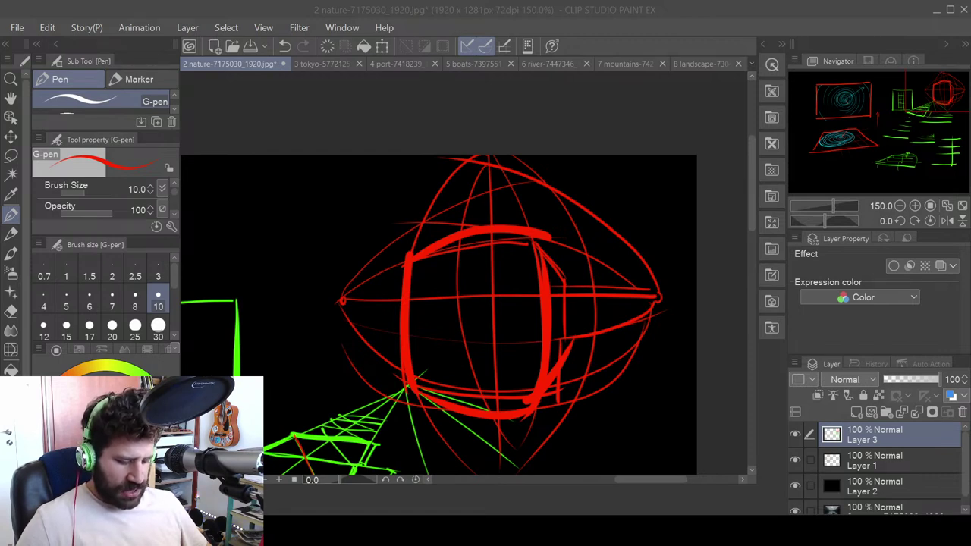
{"action": "left_click", "coordinate": [555, 201]}
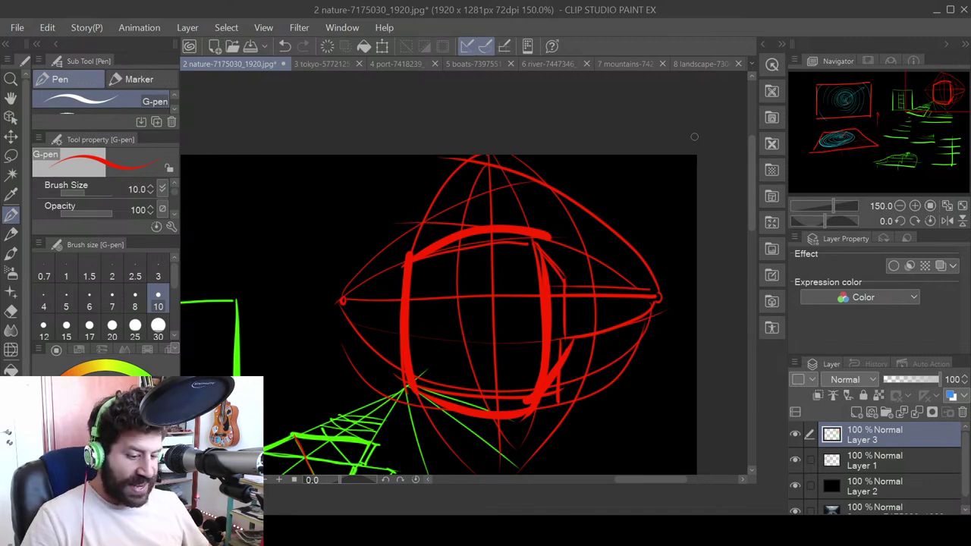
{"action": "left_click", "coordinate": [795, 434]}
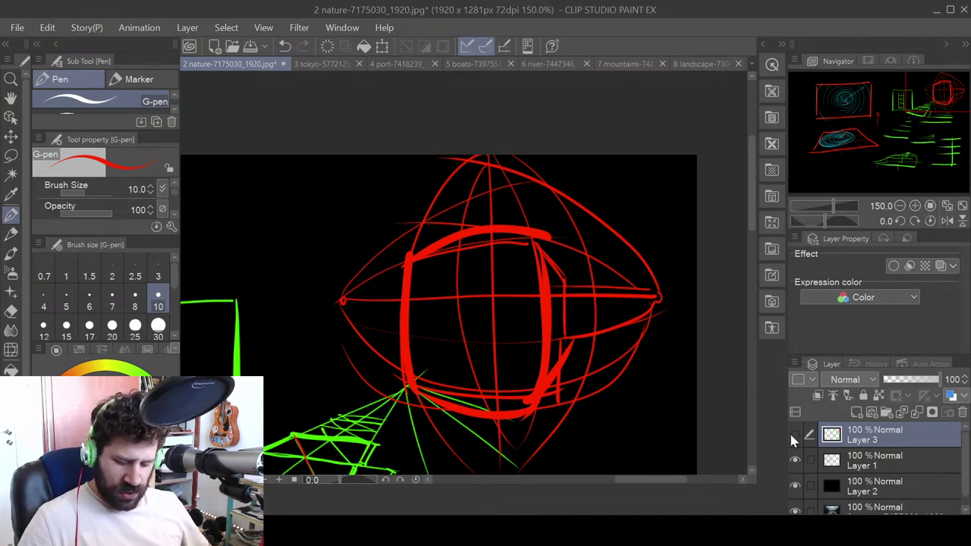
{"action": "left_click", "coordinate": [796, 460]}
{"action": "left_click", "coordinate": [795, 485]}
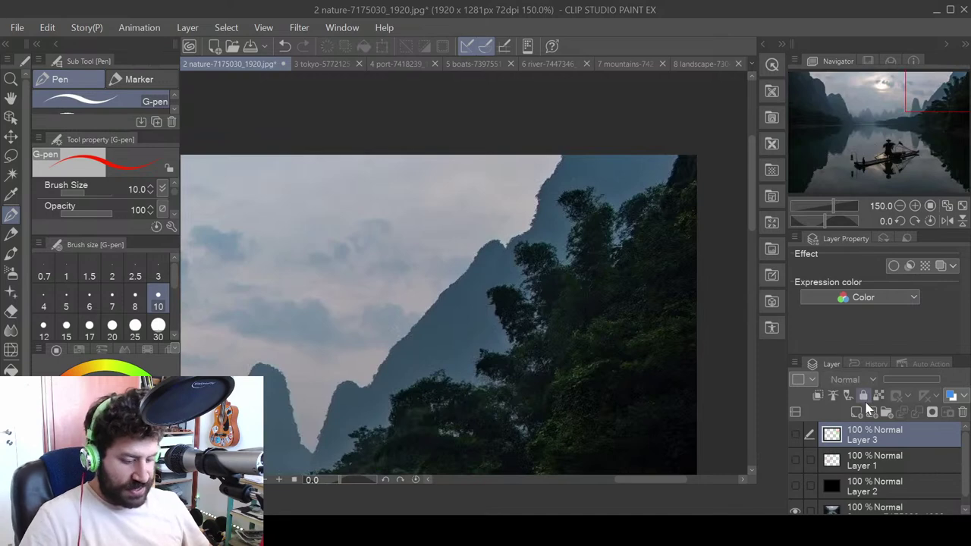
{"action": "scroll", "coordinate": [451, 283], "scroll_direction": "down", "scroll_amount": 2}
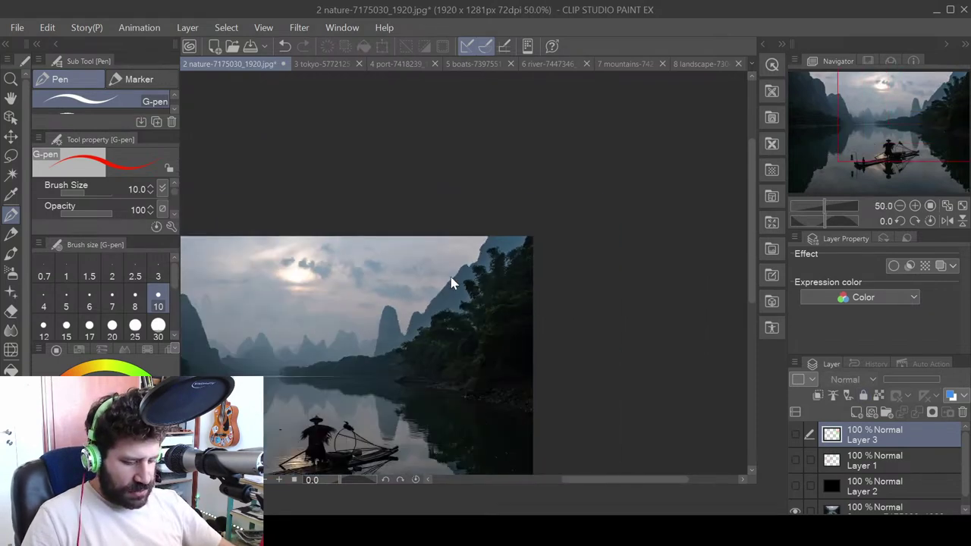
{"action": "left_click_drag", "start_coordinate": [407, 374], "coordinate": [574, 260]}
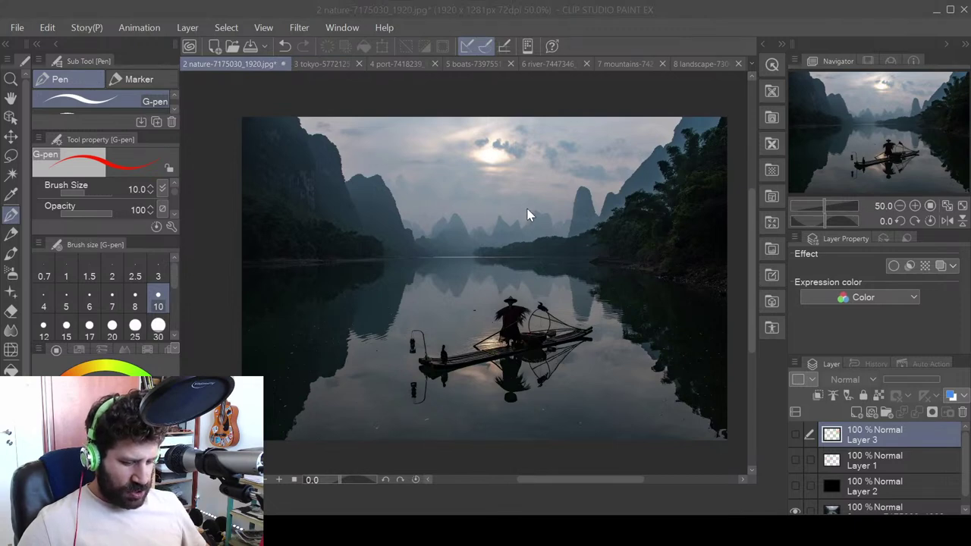
- Close the nature photo and bring up the brighter version of the Tokyo traffic photo
{"action": "left_click", "coordinate": [283, 63]}
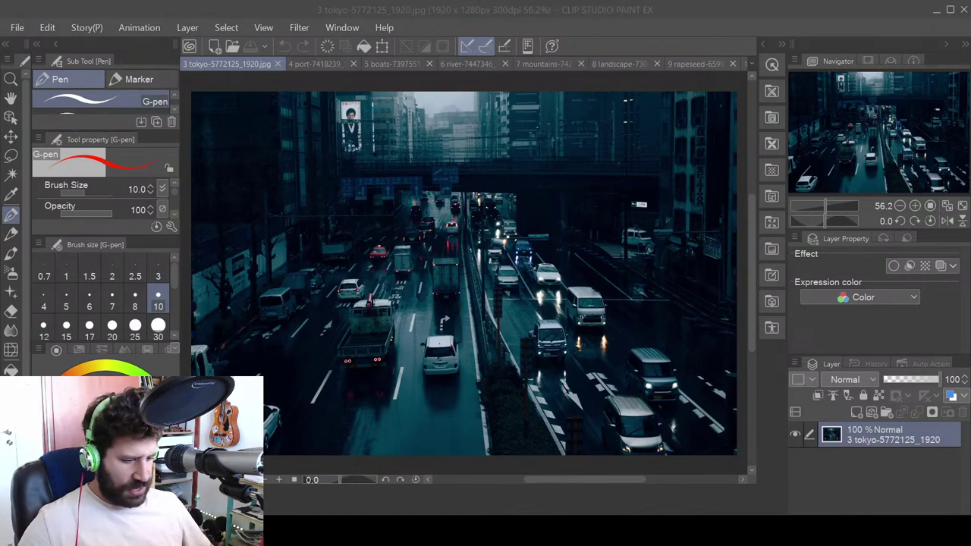
{"action": "left_click", "coordinate": [277, 65]}
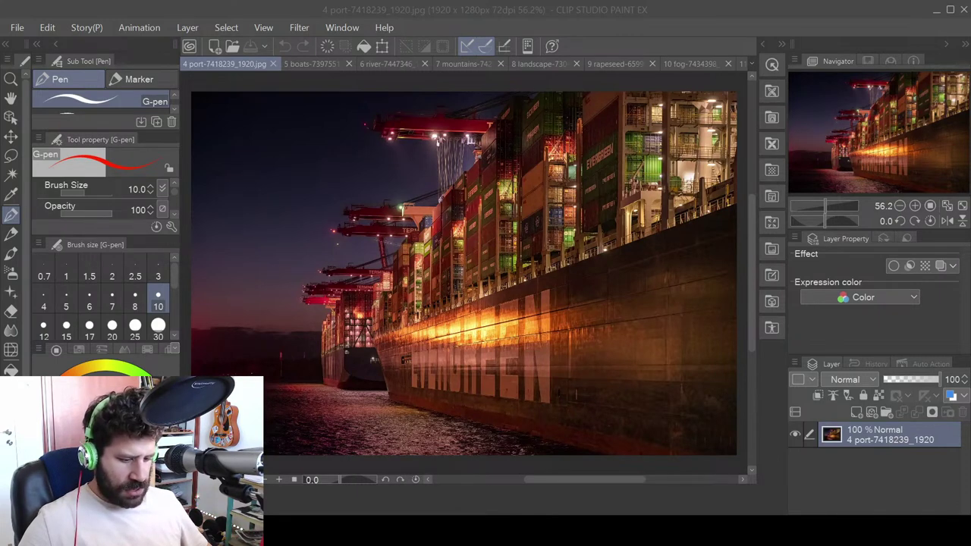
{"action": "key", "text": "ctrl+shift+Tab"}
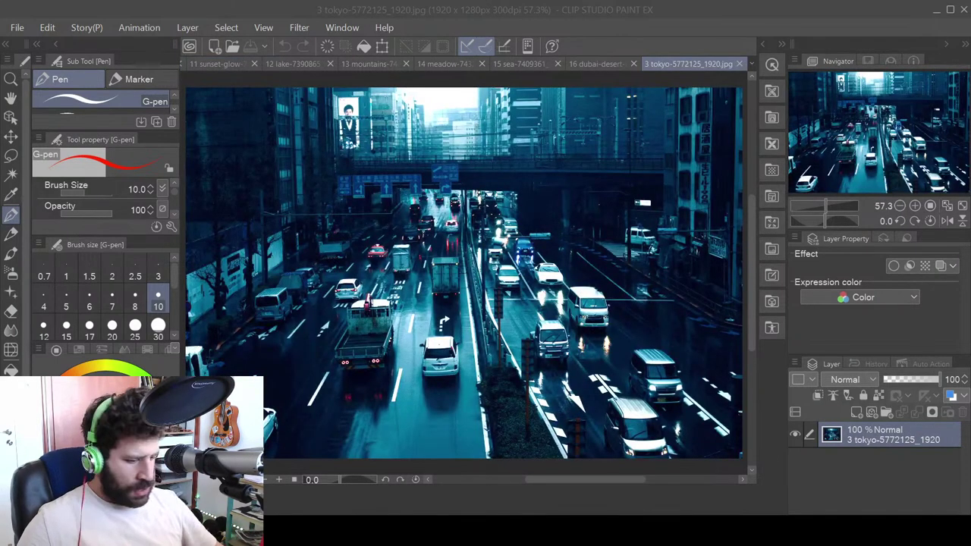
{"action": "left_click_drag", "start_coordinate": [531, 300], "coordinate": [543, 300]}
{"action": "key", "text": "ctrl+z"}
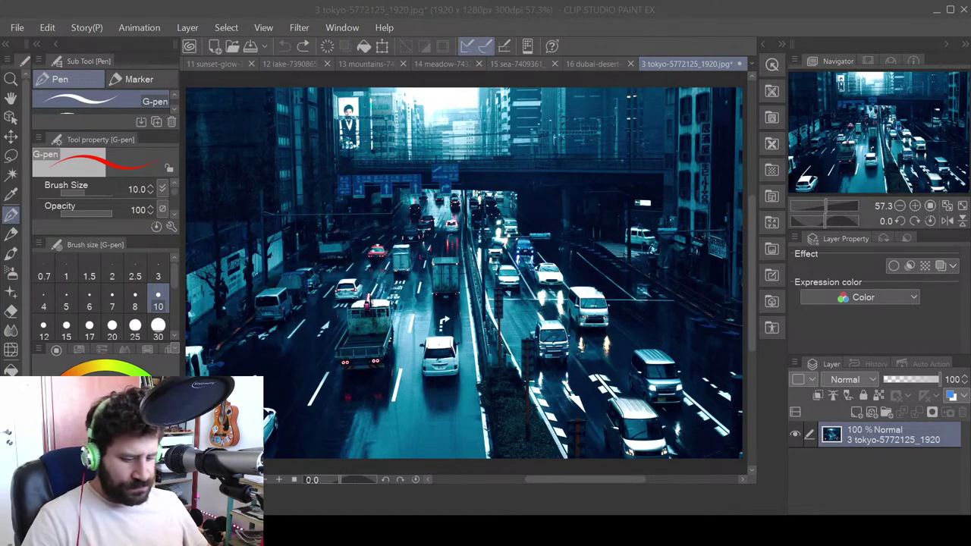
{"action": "key", "text": "ctrl+y"}
{"action": "key", "text": "ctrl+z"}
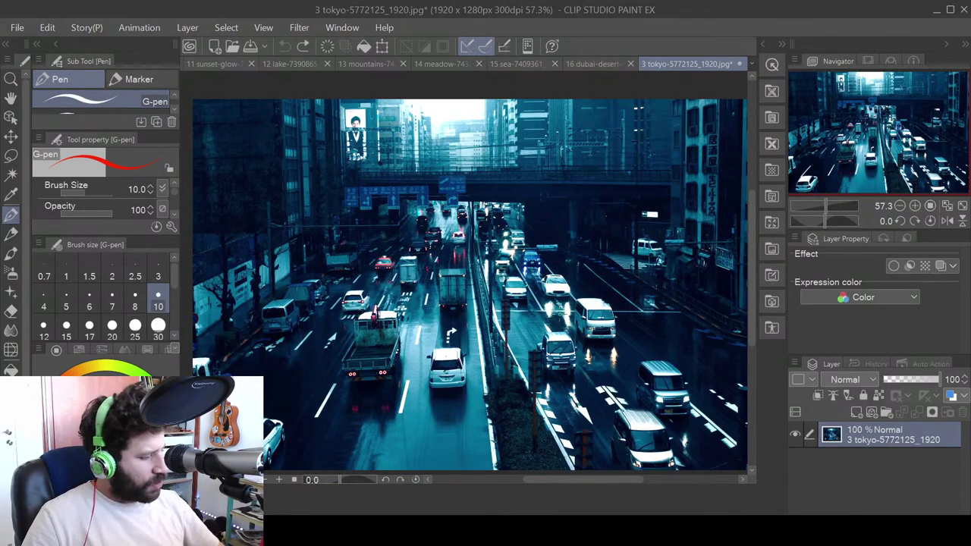
- Draw red arrows directly on the Tokyo photo, marking the gaps between the cars in the lane beside the median
{"action": "key", "text": "ctrl+minus"}
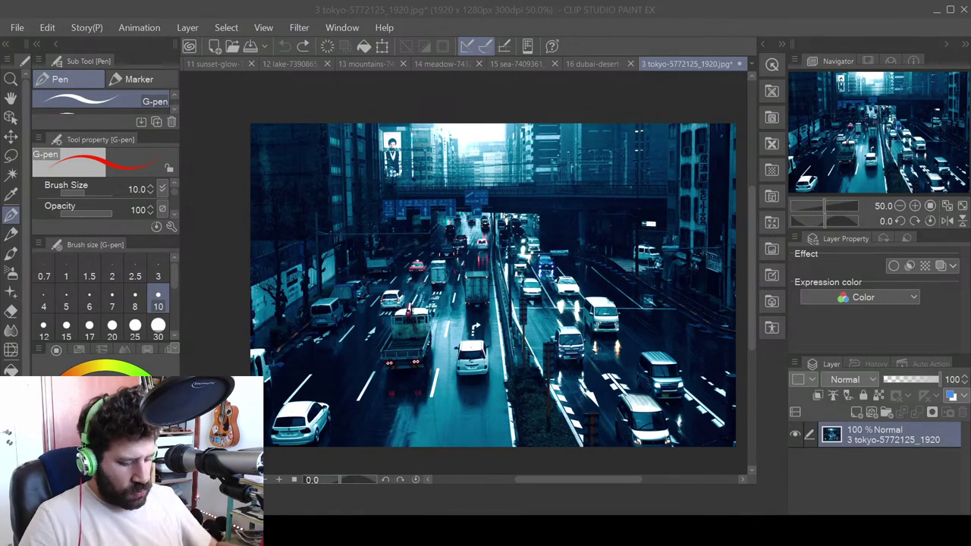
{"action": "left_click_drag", "start_coordinate": [503, 285], "coordinate": [517, 244]}
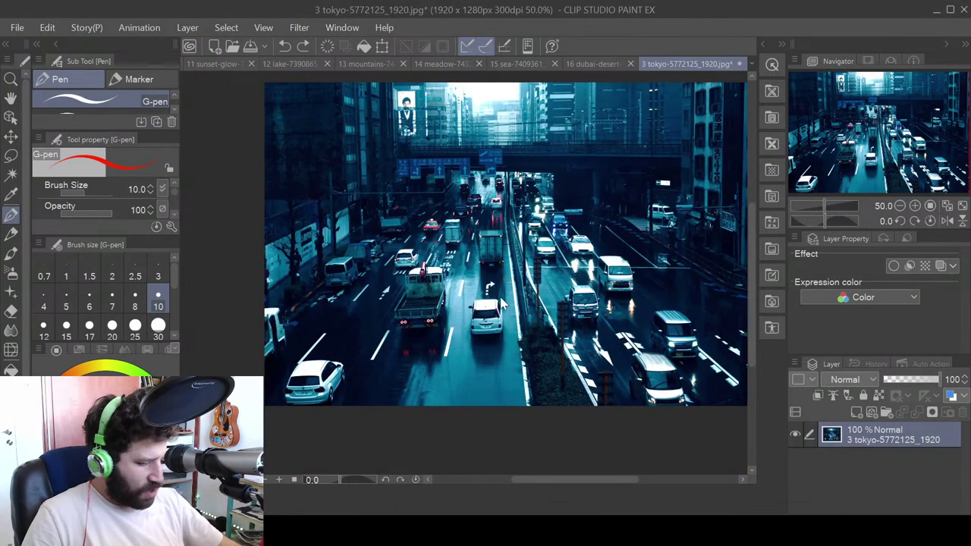
{"action": "scroll", "coordinate": [502, 298], "scroll_direction": "up", "scroll_amount": 1}
{"action": "left_click_drag", "start_coordinate": [565, 266], "coordinate": [491, 332]}
{"action": "left_click_drag", "start_coordinate": [587, 362], "coordinate": [541, 262]}
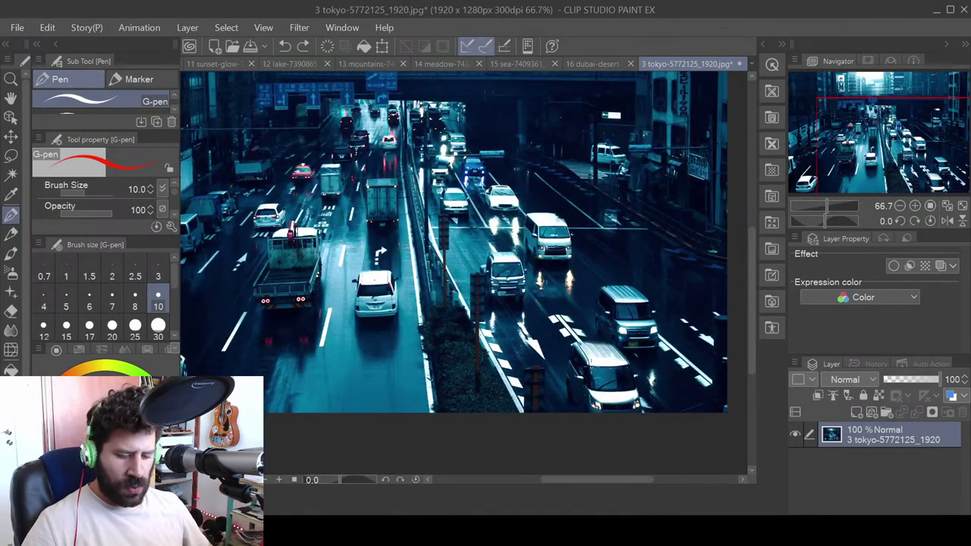
{"action": "left_click_drag", "start_coordinate": [524, 303], "coordinate": [566, 352]}
{"action": "mouse_move", "coordinate": [519, 316]}
{"action": "left_mouse_down"}
{"action": "mouse_move", "coordinate": [521, 303]}
{"action": "mouse_move", "coordinate": [540, 310]}
{"action": "left_mouse_up"}
{"action": "mouse_move", "coordinate": [553, 349]}
{"action": "left_mouse_down"}
{"action": "mouse_move", "coordinate": [569, 358]}
{"action": "mouse_move", "coordinate": [569, 341]}
{"action": "left_mouse_up"}
{"action": "left_click_drag", "start_coordinate": [460, 219], "coordinate": [484, 261]}
{"action": "left_click_drag", "start_coordinate": [436, 173], "coordinate": [448, 201]}
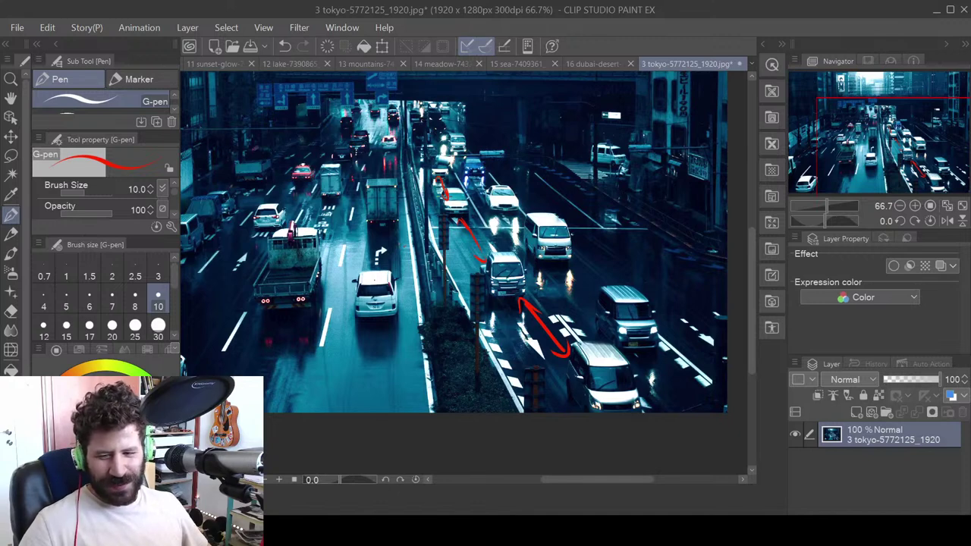
- Undo all the red arrows drawn between the cars on the photo layer
{"action": "key", "text": "ctrl+z"}
{"action": "key", "text": "ctrl+z"}
{"action": "key", "text": "ctrl+z"}
{"action": "key", "text": "ctrl+z"}
{"action": "key", "text": "ctrl+z"}
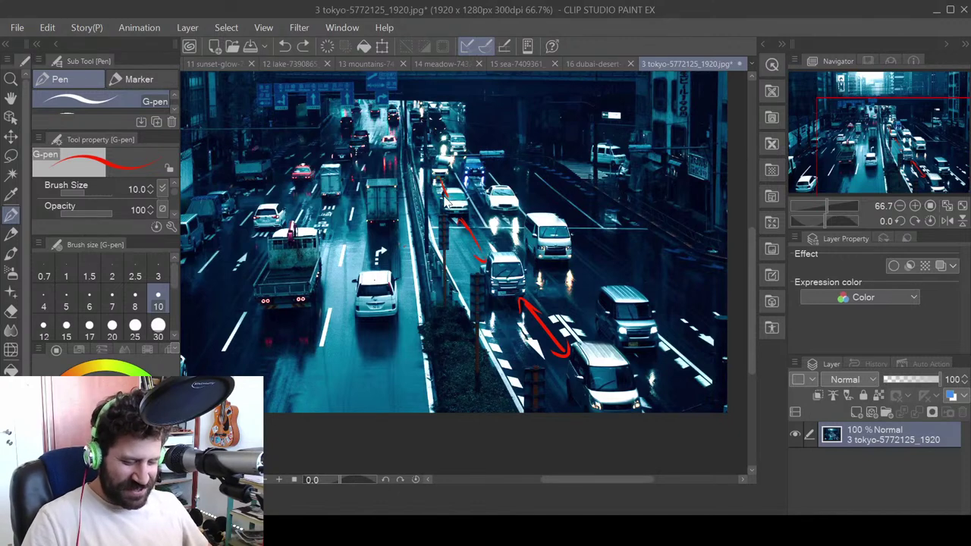
{"action": "key", "text": "ctrl+z"}
{"action": "key", "text": "ctrl+z"}
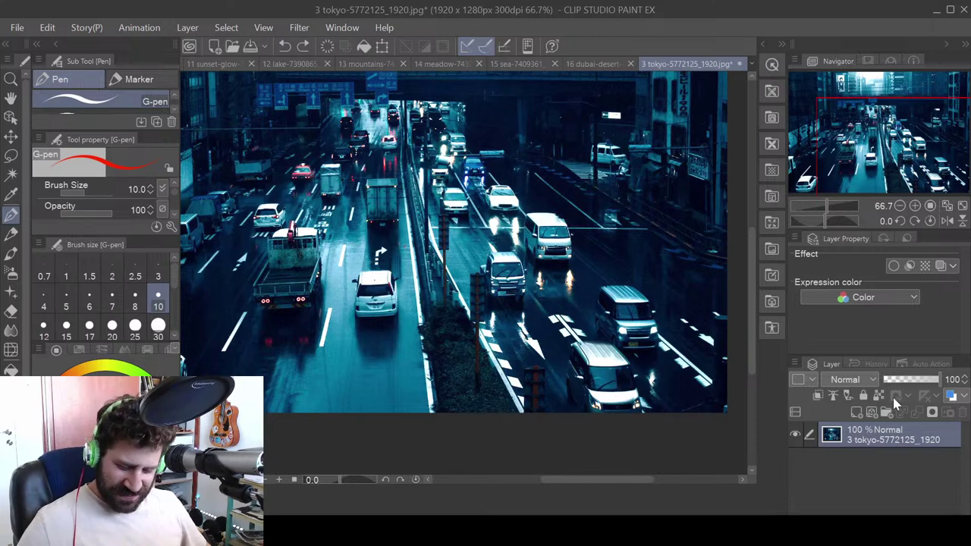
- Add a new layer and draw red double-headed arrows across the successive gaps between the cars beside the median
{"action": "left_click", "coordinate": [857, 412]}
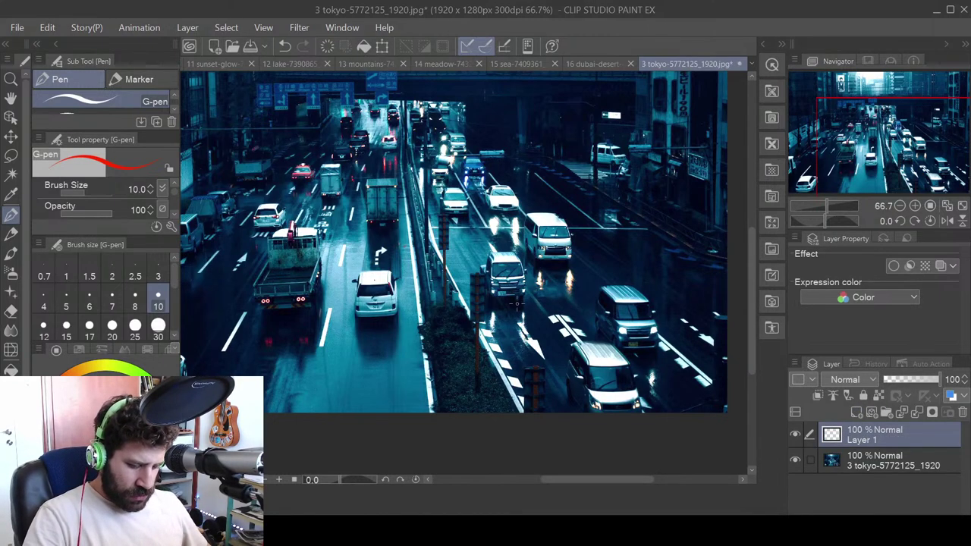
{"action": "left_click_drag", "start_coordinate": [518, 301], "coordinate": [571, 369]}
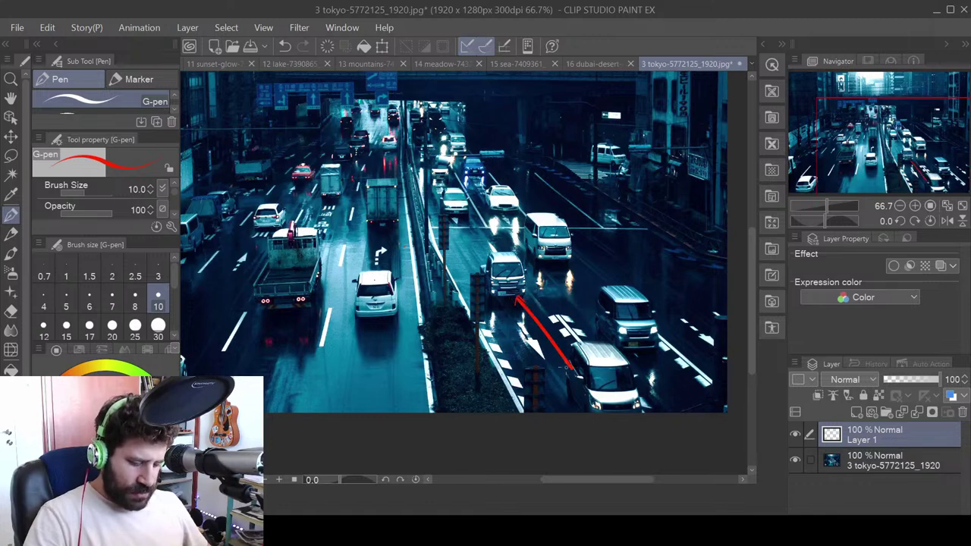
{"action": "left_click_drag", "start_coordinate": [455, 216], "coordinate": [485, 258]}
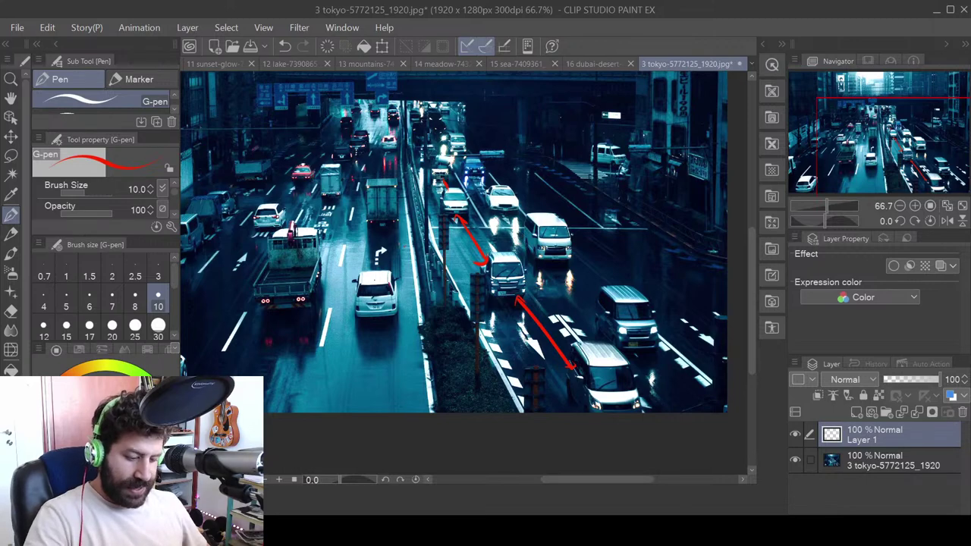
- Sketch a red frame beside the traffic containing a column of three small car boxes joined by equal spacing lines
{"action": "left_click_drag", "start_coordinate": [447, 186], "coordinate": [522, 235]}
{"action": "mouse_move", "coordinate": [484, 328]}
{"action": "left_mouse_down"}
{"action": "mouse_move", "coordinate": [475, 109]}
{"action": "mouse_move", "coordinate": [490, 99]}
{"action": "mouse_move", "coordinate": [627, 94]}
{"action": "mouse_move", "coordinate": [610, 325]}
{"action": "left_mouse_up"}
{"action": "left_click_drag", "start_coordinate": [533, 120], "coordinate": [536, 144]}
{"action": "left_click_drag", "start_coordinate": [537, 208], "coordinate": [538, 230]}
{"action": "mouse_move", "coordinate": [539, 205]}
{"action": "left_mouse_down"}
{"action": "mouse_move", "coordinate": [548, 207]}
{"action": "mouse_move", "coordinate": [543, 234]}
{"action": "left_mouse_up"}
{"action": "left_click_drag", "start_coordinate": [544, 296], "coordinate": [550, 326]}
{"action": "mouse_move", "coordinate": [539, 162]}
{"action": "left_mouse_down"}
{"action": "mouse_move", "coordinate": [538, 196]}
{"action": "mouse_move", "coordinate": [541, 156]}
{"action": "left_mouse_up"}
{"action": "left_click_drag", "start_coordinate": [544, 243], "coordinate": [546, 288]}
{"action": "left_click_drag", "start_coordinate": [540, 246], "coordinate": [551, 267]}
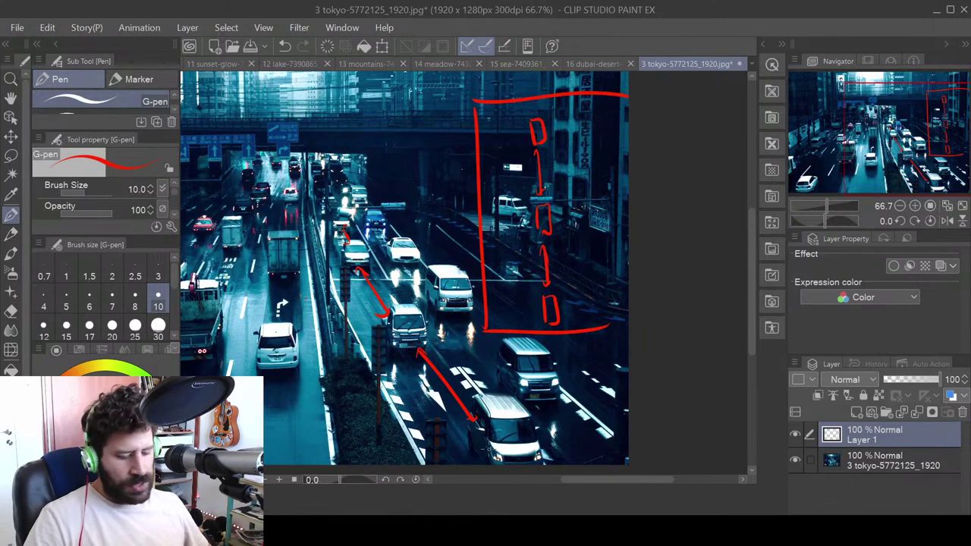
- Lasso the arrow between the two nearest cars and move it up beside the farther gaps to compare lengths
{"action": "left_click_drag", "start_coordinate": [464, 355], "coordinate": [526, 272]}
{"action": "key", "text": "m"}
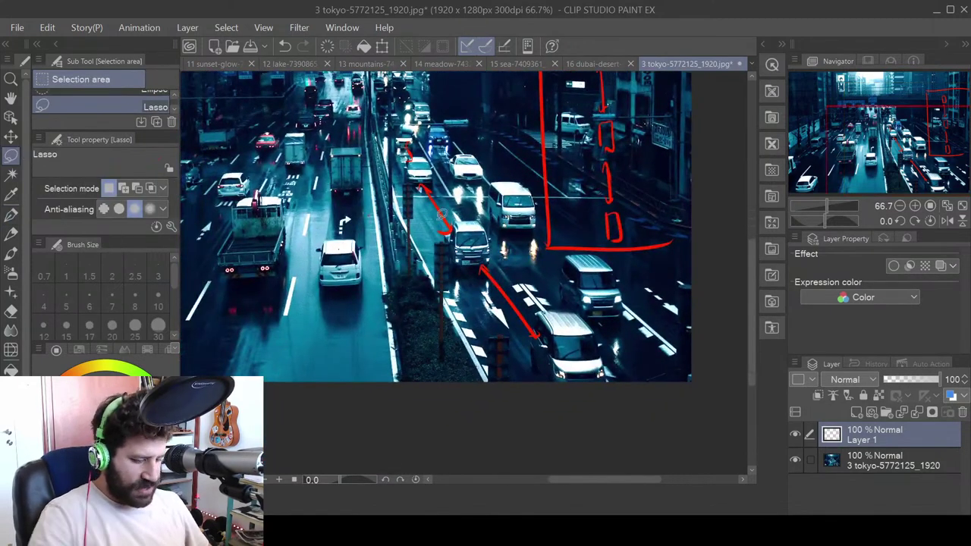
{"action": "left_click_drag", "start_coordinate": [554, 354], "coordinate": [476, 282]}
{"action": "left_click", "coordinate": [10, 137]}
{"action": "mouse_move", "coordinate": [499, 315]}
{"action": "left_mouse_down"}
{"action": "mouse_move", "coordinate": [465, 276]}
{"action": "mouse_move", "coordinate": [464, 222]}
{"action": "mouse_move", "coordinate": [433, 126]}
{"action": "mouse_move", "coordinate": [436, 142]}
{"action": "left_mouse_up"}
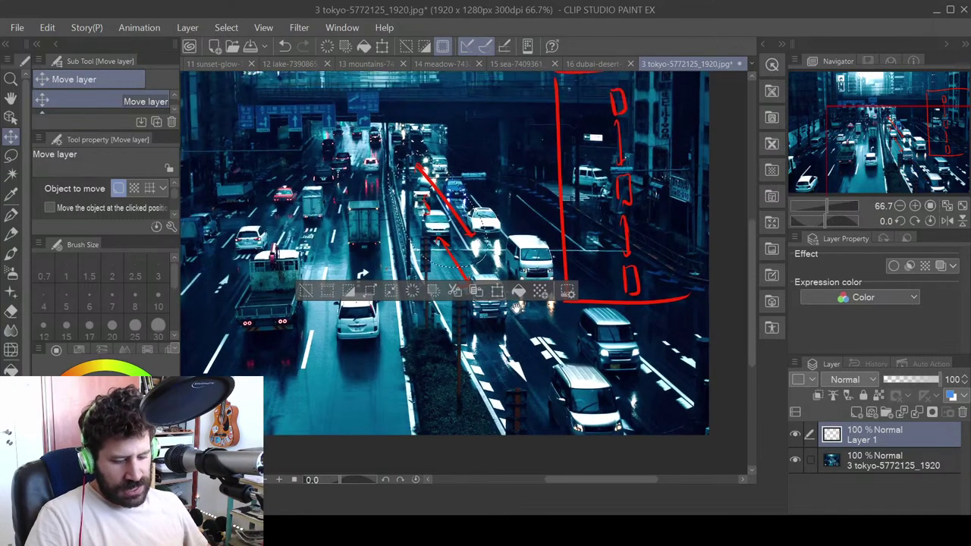
- Undo the arrow move and the car boxes with their spacing lines inside the red frame
{"action": "key", "text": "ctrl+z"}
{"action": "key", "text": "ctrl+z"}
{"action": "key", "text": "ctrl+z"}
{"action": "key", "text": "ctrl+z"}
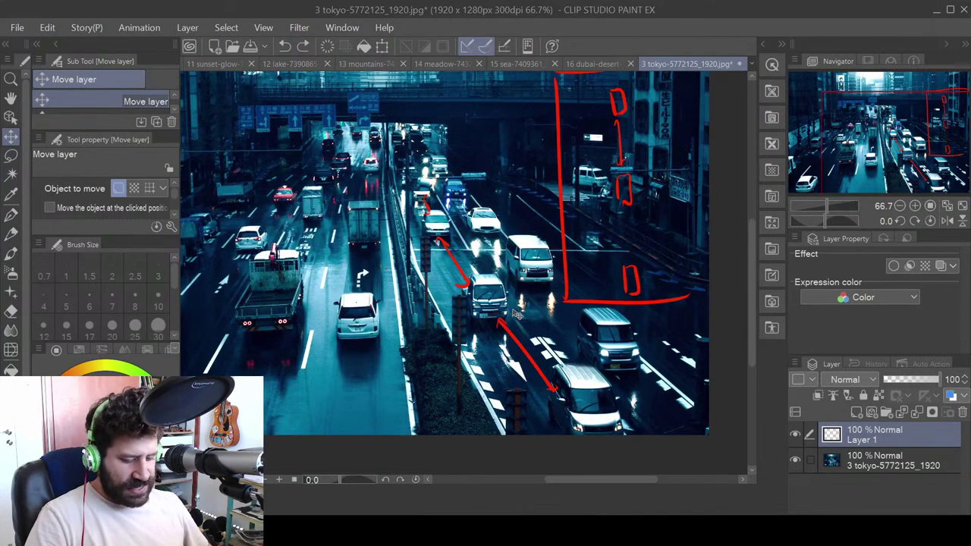
{"action": "key", "text": "ctrl+z"}
{"action": "key", "text": "ctrl+z"}
{"action": "key", "text": "ctrl+z"}
{"action": "key", "text": "ctrl+z"}
{"action": "key", "text": "ctrl+z"}
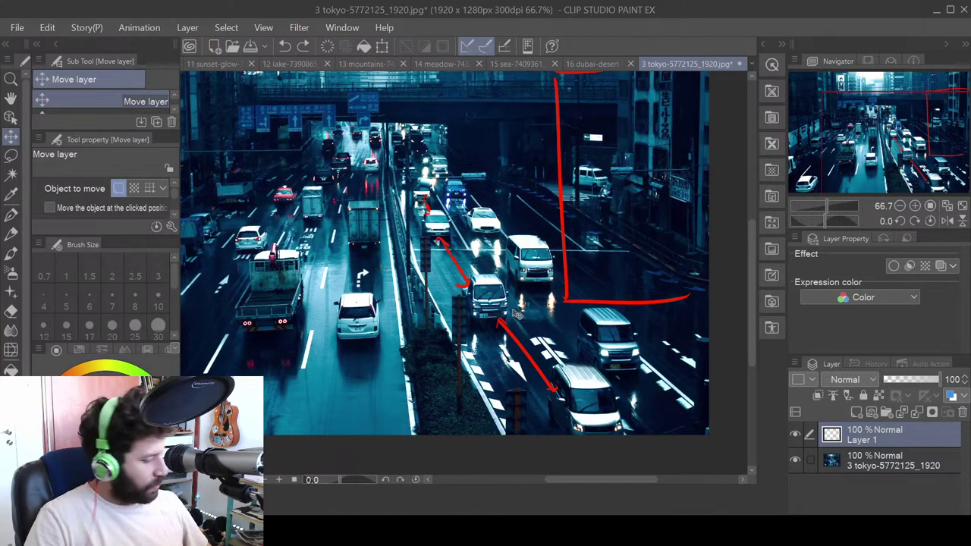
- Clear the red frame and the remaining gap arrows from the drawing layer over the traffic photo
{"action": "key", "text": "ctrl+a"}
{"action": "key", "text": "ctrl+z"}
{"action": "key", "text": "ctrl+z"}
{"action": "key", "text": "ctrl+z"}
{"action": "key", "text": "ctrl+z"}
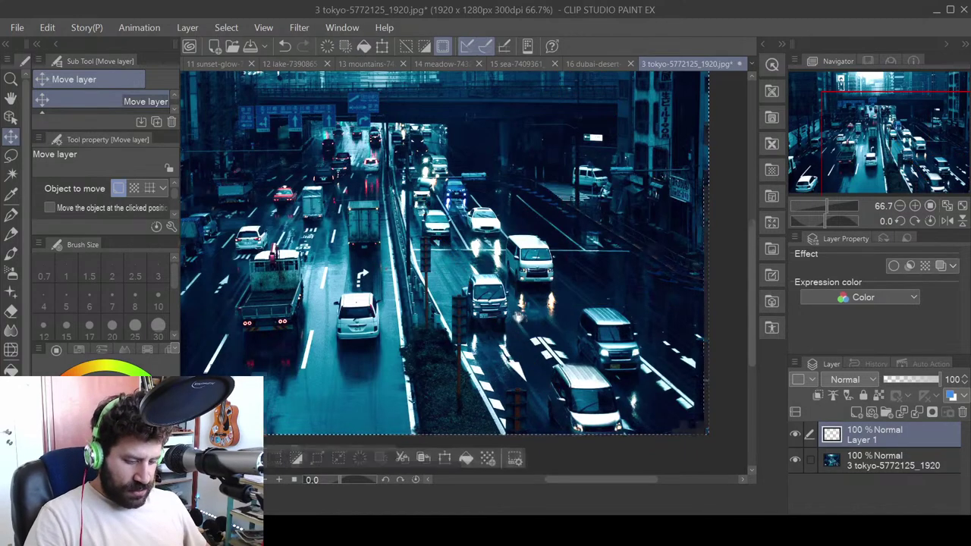
{"action": "key", "text": "ctrl+z"}
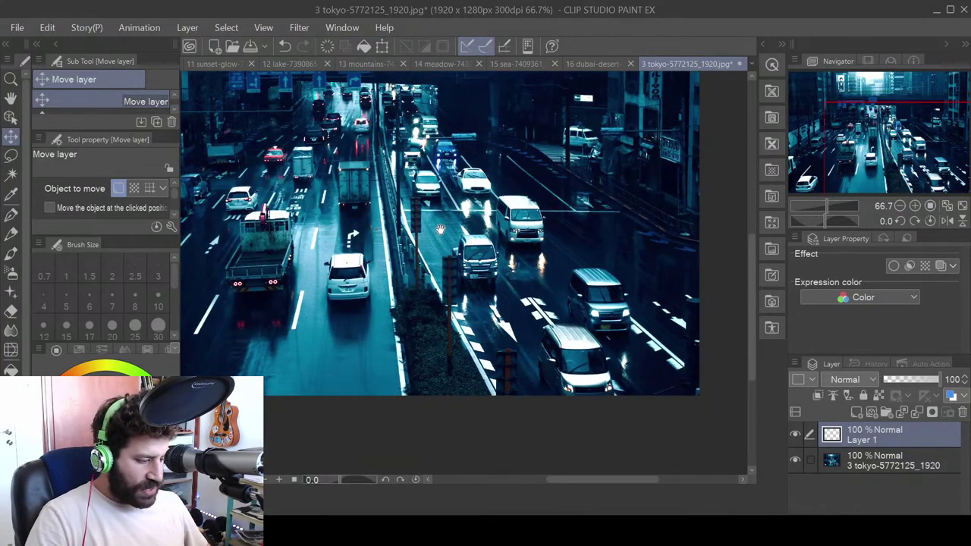
{"action": "key", "text": "ctrl+z"}
- Outline three successive car positions beside the median with red boxes using the G-pen at size 10
{"action": "left_click", "coordinate": [11, 215]}
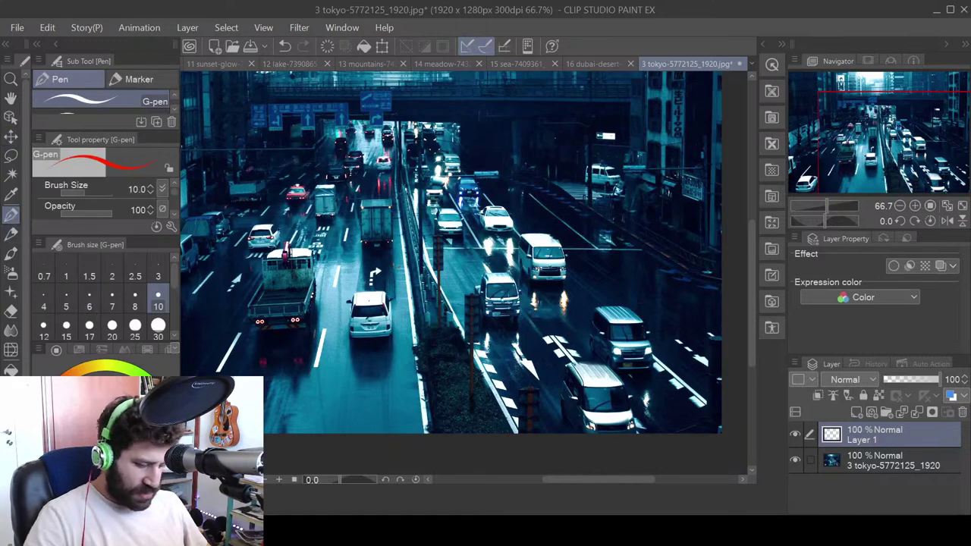
{"action": "mouse_move", "coordinate": [495, 331]}
{"action": "left_mouse_down"}
{"action": "mouse_move", "coordinate": [487, 273]}
{"action": "mouse_move", "coordinate": [526, 325]}
{"action": "mouse_move", "coordinate": [504, 338]}
{"action": "left_mouse_up"}
{"action": "mouse_move", "coordinate": [446, 213]}
{"action": "left_mouse_down"}
{"action": "mouse_move", "coordinate": [464, 241]}
{"action": "mouse_move", "coordinate": [460, 252]}
{"action": "left_mouse_up"}
{"action": "mouse_move", "coordinate": [414, 138]}
{"action": "left_mouse_down"}
{"action": "mouse_move", "coordinate": [405, 156]}
{"action": "mouse_move", "coordinate": [429, 181]}
{"action": "left_mouse_up"}
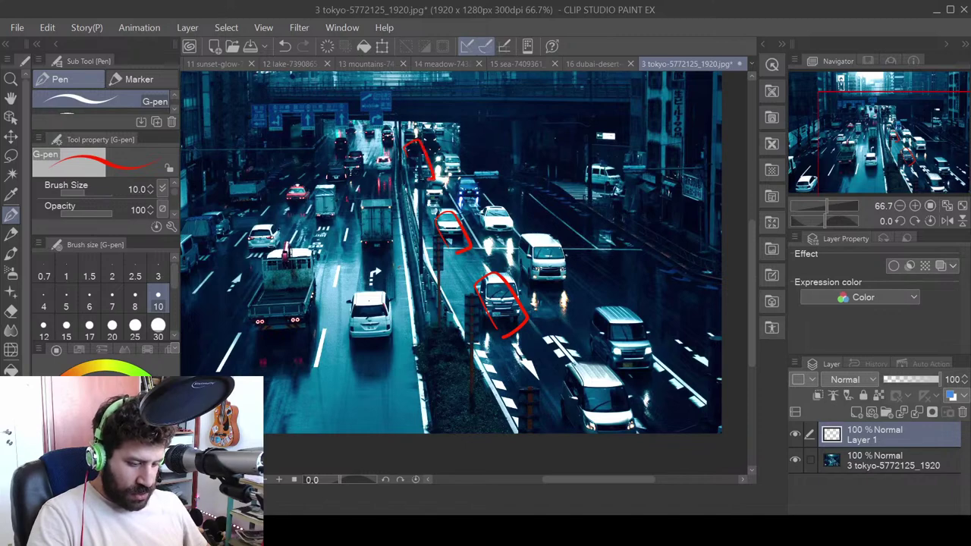
{"action": "left_click", "coordinate": [390, 65]}
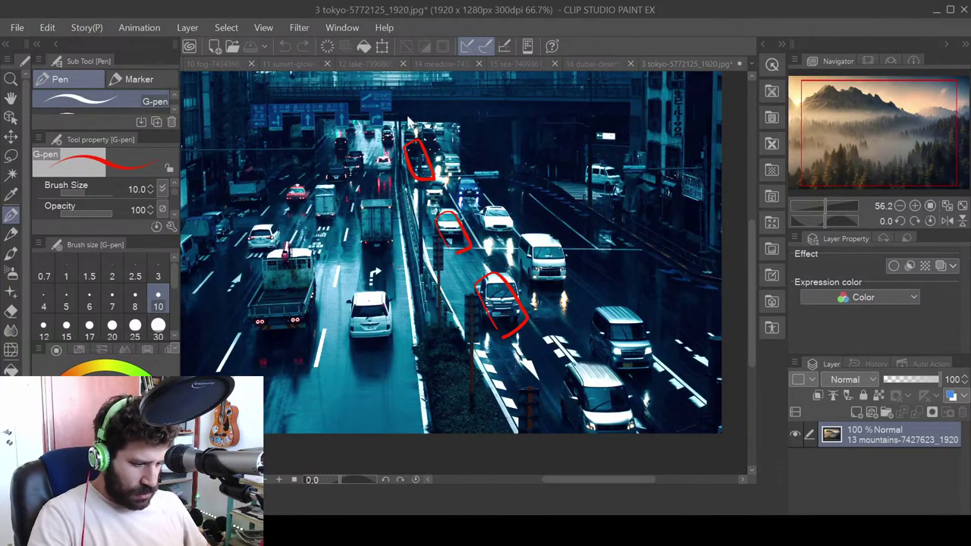
{"action": "left_click", "coordinate": [361, 66]}
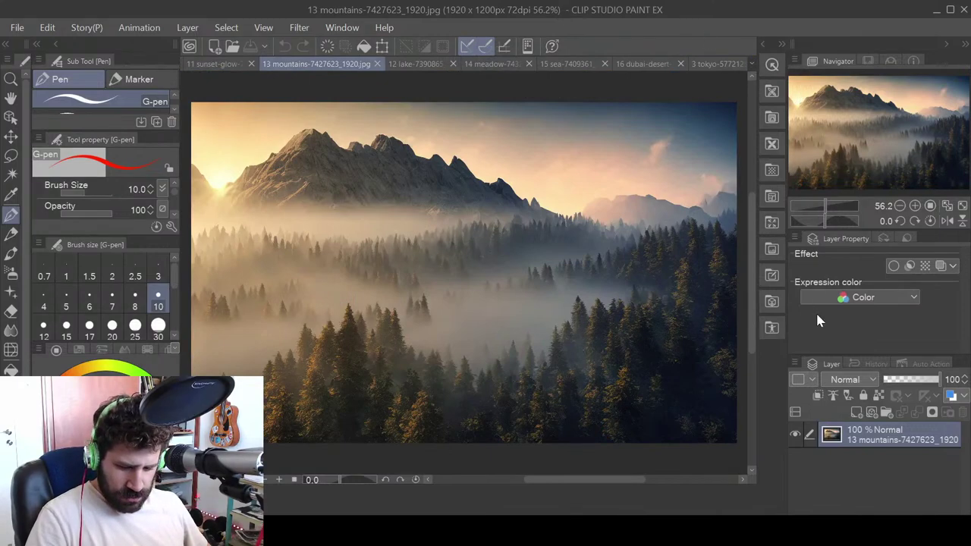
{"action": "key", "text": "ctrl+Tab"}
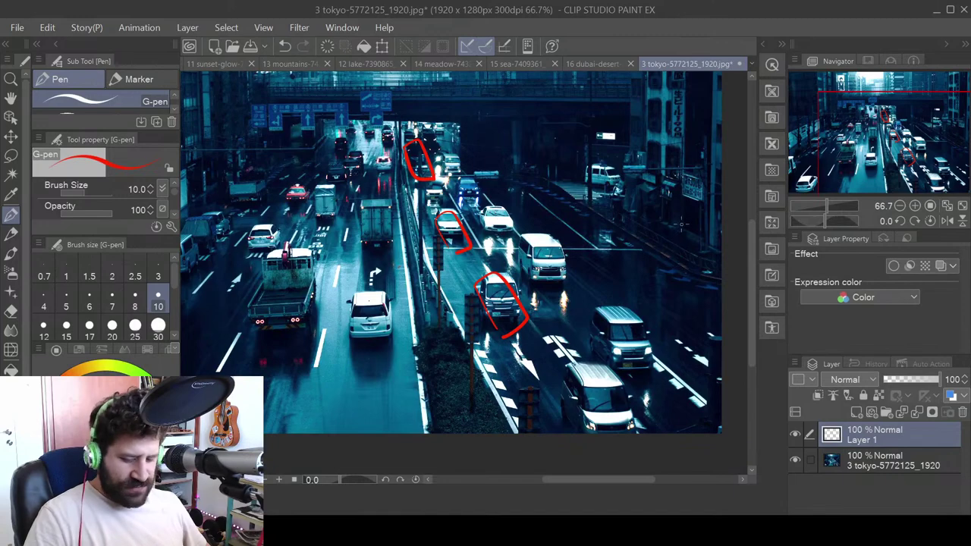
- Hide the traffic photo layer and draw two slanted lane lines on either side of the three car boxes
{"action": "left_click", "coordinate": [795, 462]}
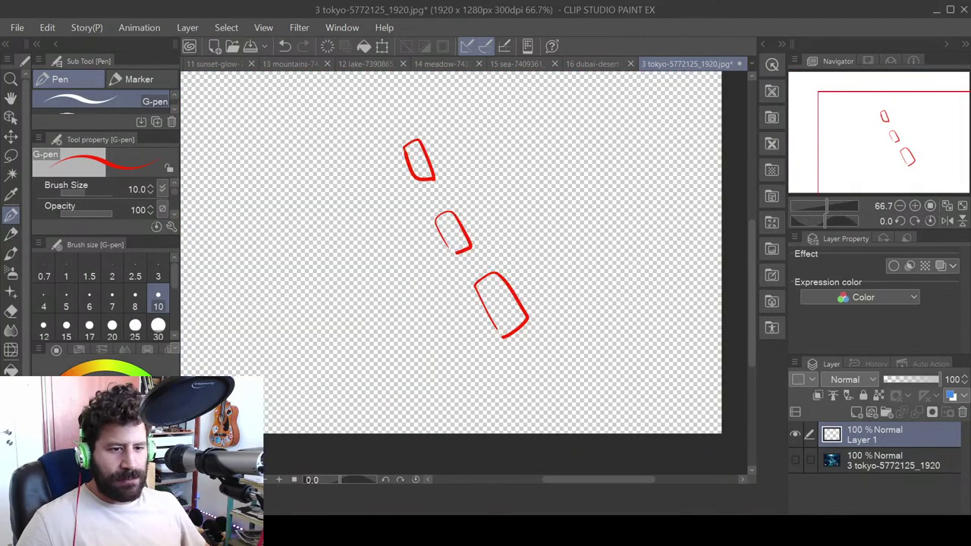
{"action": "left_click_drag", "start_coordinate": [380, 127], "coordinate": [507, 405]}
{"action": "left_click_drag", "start_coordinate": [439, 118], "coordinate": [561, 333]}
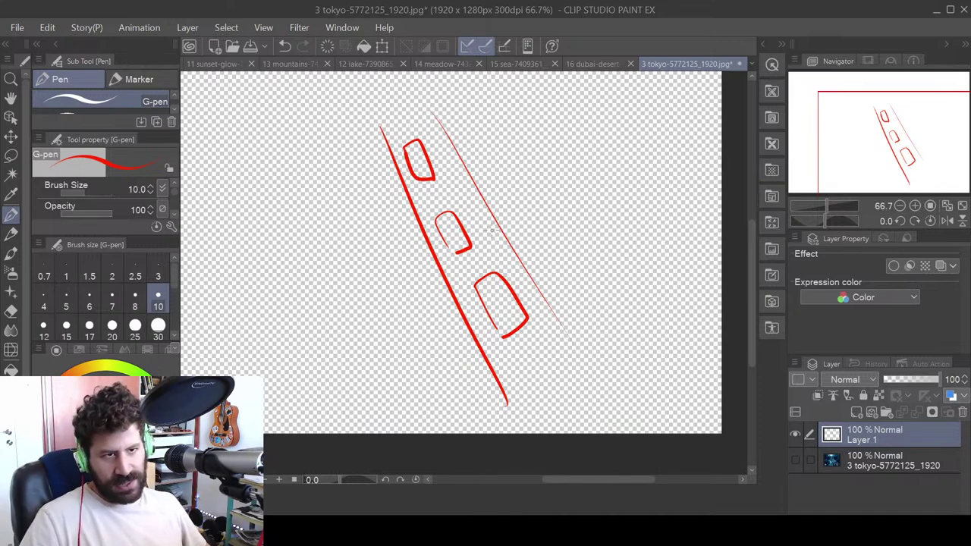
- Sketch a second lane beside the first, with four car boxes shrinking into the distance between two converging lines
{"action": "left_click_drag", "start_coordinate": [492, 230], "coordinate": [630, 233]}
{"action": "left_click_drag", "start_coordinate": [381, 269], "coordinate": [399, 315]}
{"action": "mouse_move", "coordinate": [383, 264]}
{"action": "left_mouse_down"}
{"action": "mouse_move", "coordinate": [421, 276]}
{"action": "mouse_move", "coordinate": [406, 320]}
{"action": "left_mouse_up"}
{"action": "mouse_move", "coordinate": [349, 172]}
{"action": "left_mouse_down"}
{"action": "mouse_move", "coordinate": [371, 170]}
{"action": "mouse_move", "coordinate": [384, 217]}
{"action": "mouse_move", "coordinate": [346, 176]}
{"action": "left_mouse_up"}
{"action": "mouse_move", "coordinate": [334, 130]}
{"action": "left_mouse_down"}
{"action": "mouse_move", "coordinate": [352, 124]}
{"action": "mouse_move", "coordinate": [350, 145]}
{"action": "mouse_move", "coordinate": [335, 126]}
{"action": "mouse_move", "coordinate": [339, 109]}
{"action": "mouse_move", "coordinate": [330, 106]}
{"action": "mouse_move", "coordinate": [383, 350]}
{"action": "left_mouse_up"}
{"action": "left_click_drag", "start_coordinate": [339, 97], "coordinate": [540, 377]}
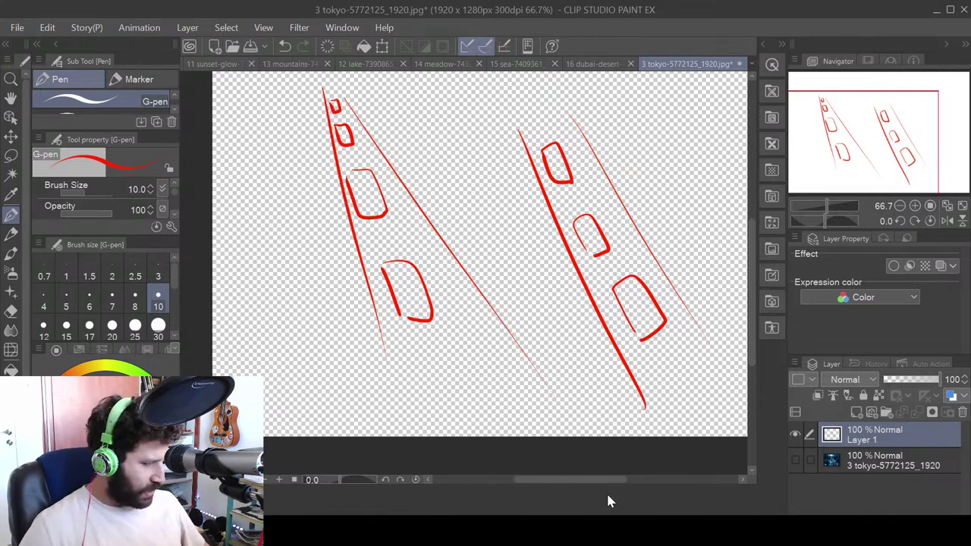
- Undo both lane diagrams and all the car boxes, and show the traffic photo layer again
{"action": "key", "text": "ctrl+z"}
{"action": "key", "text": "ctrl+z"}
{"action": "key", "text": "ctrl+z"}
{"action": "key", "text": "ctrl+z"}
{"action": "key", "text": "ctrl+z"}
{"action": "key", "text": "ctrl+z"}
{"action": "key", "text": "ctrl+z"}
{"action": "key", "text": "ctrl+z"}
{"action": "key", "text": "ctrl+z"}
{"action": "key", "text": "ctrl+z"}
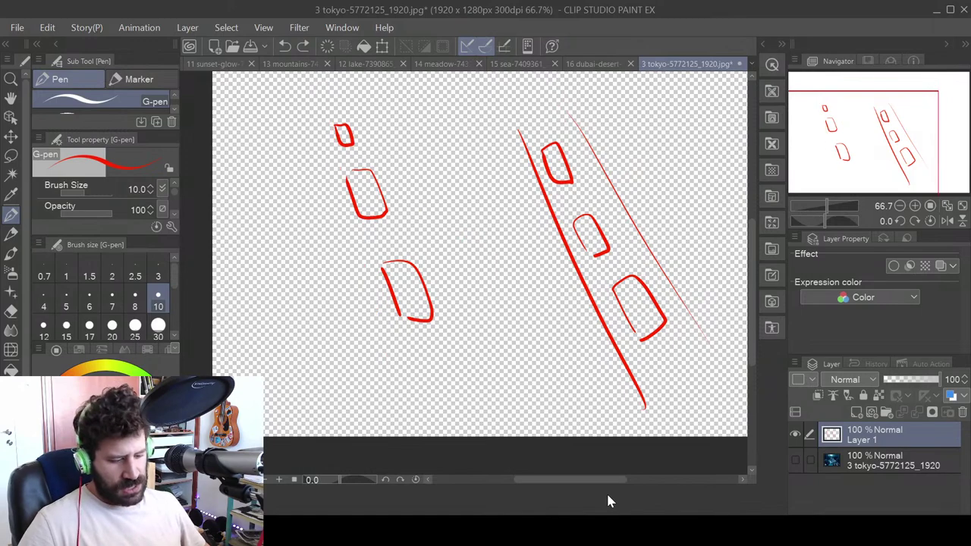
{"action": "key", "text": "ctrl+z"}
{"action": "key", "text": "ctrl+z"}
{"action": "key", "text": "ctrl+z"}
{"action": "key", "text": "ctrl+z"}
{"action": "key", "text": "ctrl+z"}
{"action": "key", "text": "ctrl+z"}
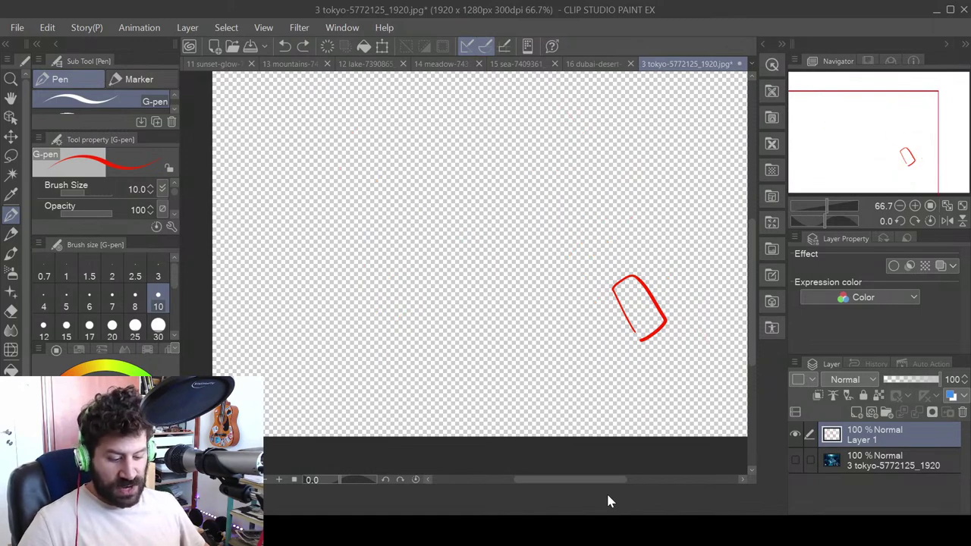
{"action": "left_click", "coordinate": [795, 460]}
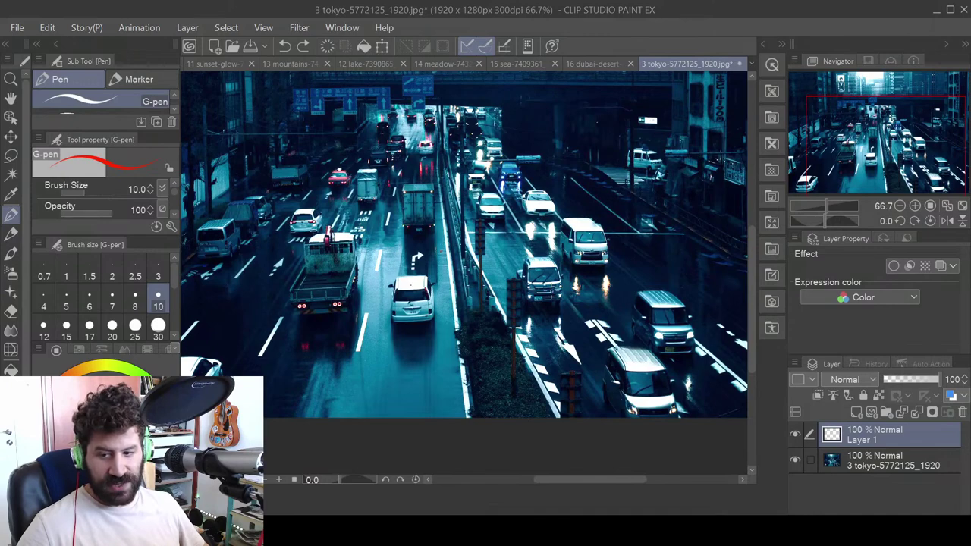
- Circle the small white car beside the median in red, and undo the further marks drawn toward the nearer van
{"action": "left_click_drag", "start_coordinate": [613, 268], "coordinate": [618, 293]}
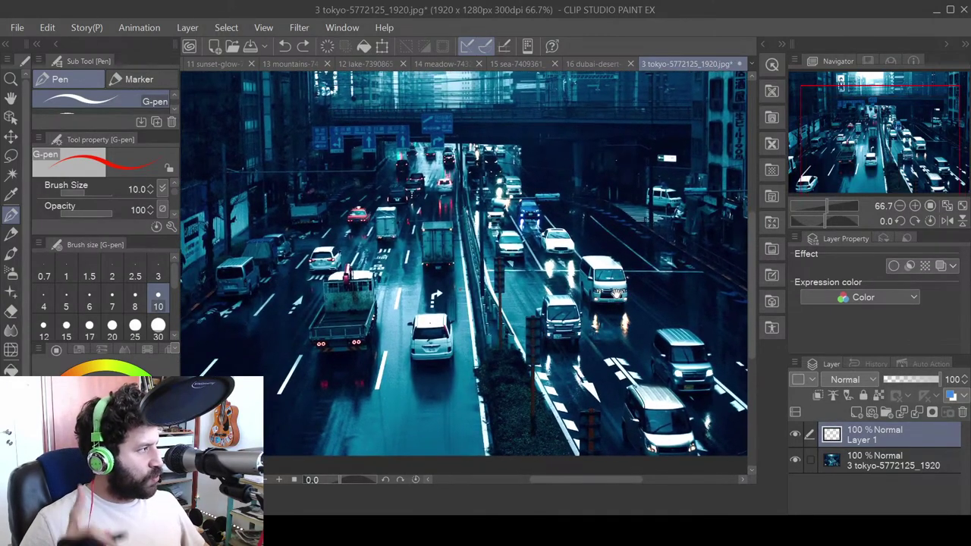
{"action": "left_click_drag", "start_coordinate": [618, 292], "coordinate": [586, 267]}
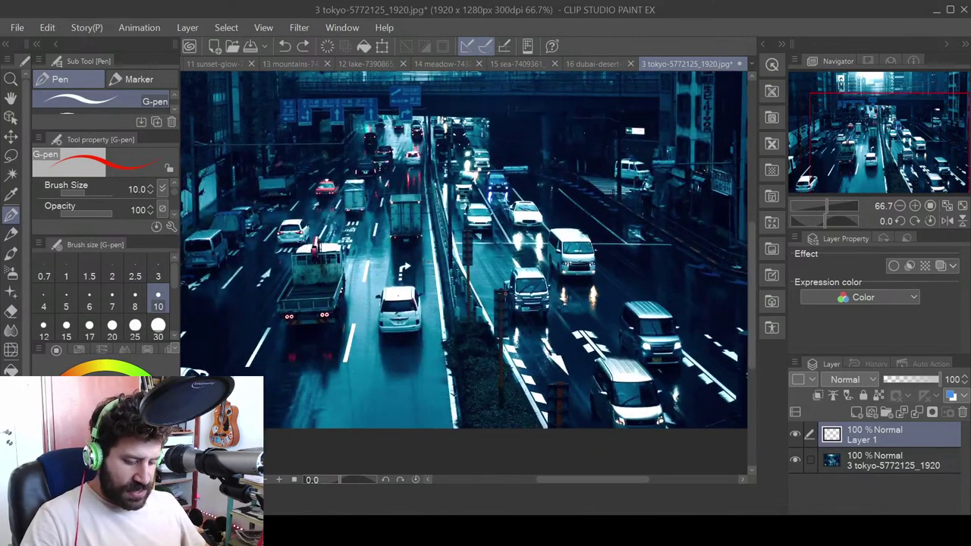
{"action": "left_click_drag", "start_coordinate": [480, 196], "coordinate": [475, 198]}
{"action": "mouse_move", "coordinate": [519, 251]}
{"action": "left_mouse_down"}
{"action": "mouse_move", "coordinate": [508, 255]}
{"action": "mouse_move", "coordinate": [550, 263]}
{"action": "left_mouse_up"}
{"action": "key", "text": "ctrl+z"}
{"action": "key", "text": "ctrl+z"}
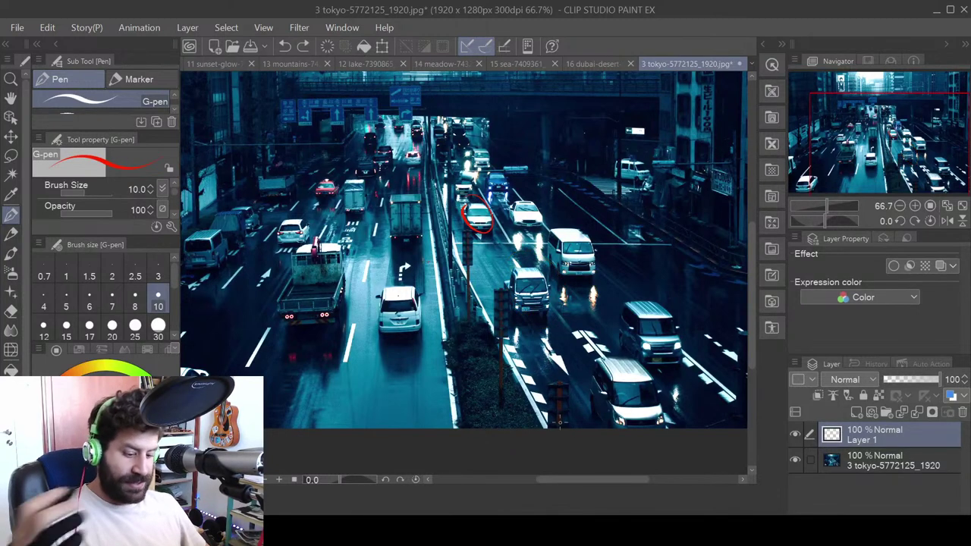
- Replace the red circle with a box outline around the white van beside the median, and activate the Move layer tool
{"action": "mouse_move", "coordinate": [512, 311]}
{"action": "left_mouse_down"}
{"action": "mouse_move", "coordinate": [508, 269]}
{"action": "mouse_move", "coordinate": [543, 275]}
{"action": "mouse_move", "coordinate": [531, 325]}
{"action": "mouse_move", "coordinate": [509, 308]}
{"action": "mouse_move", "coordinate": [510, 267]}
{"action": "mouse_move", "coordinate": [544, 273]}
{"action": "mouse_move", "coordinate": [550, 307]}
{"action": "mouse_move", "coordinate": [504, 311]}
{"action": "left_mouse_up"}
{"action": "key", "text": "ctrl+z"}
{"action": "left_click", "coordinate": [11, 136]}
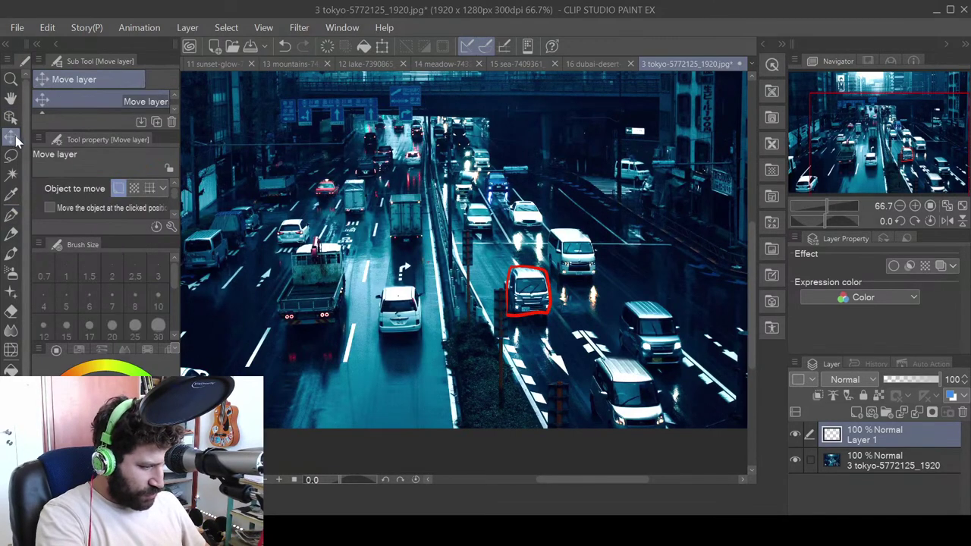
- Move the red outline from the van onto the white car farther up the road and clear it from Layer 1
{"action": "left_click_drag", "start_coordinate": [547, 279], "coordinate": [500, 206]}
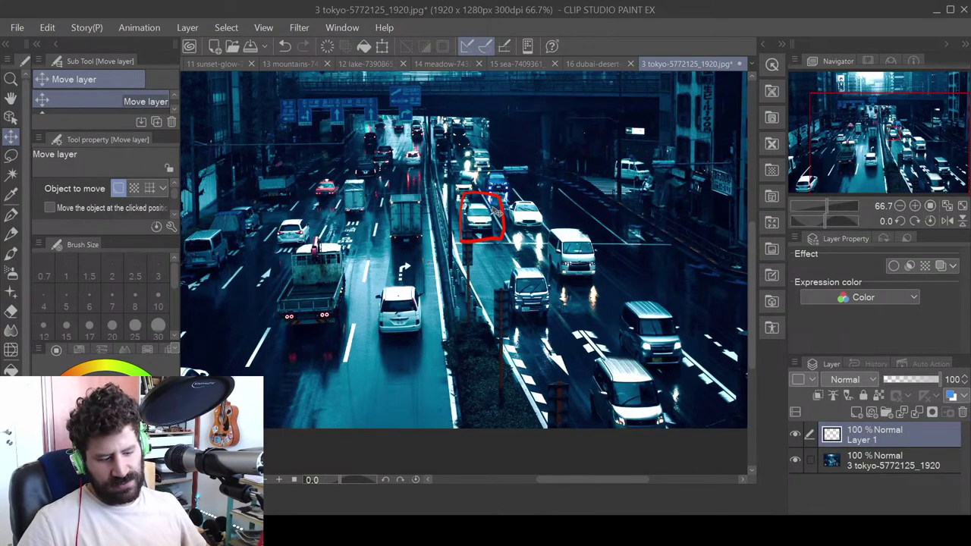
{"action": "left_click_drag", "start_coordinate": [503, 217], "coordinate": [616, 335]}
{"action": "key", "text": "Delete"}
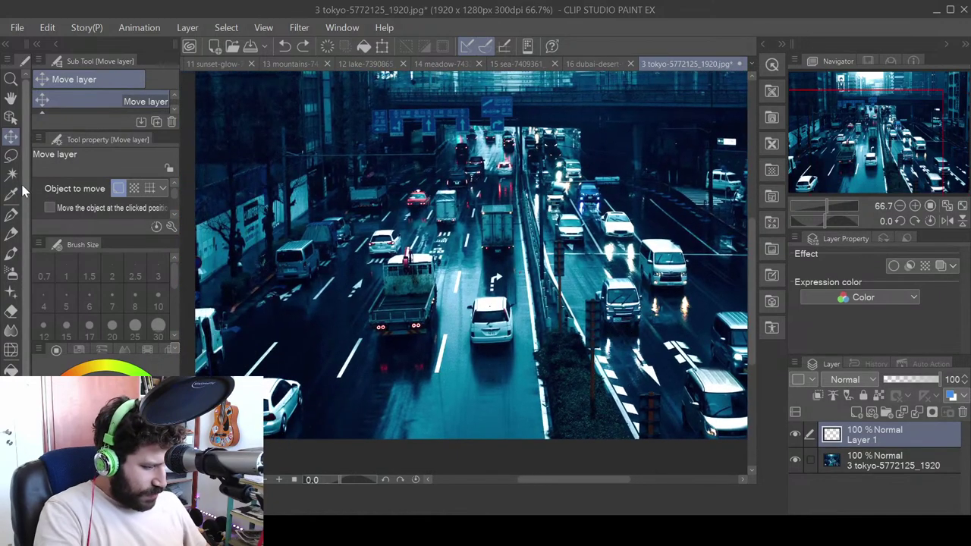
- Outline the near white car in red, move the outline over the smaller white car farther back, and undo both
{"action": "left_click", "coordinate": [10, 220]}
{"action": "mouse_move", "coordinate": [474, 300]}
{"action": "left_mouse_down"}
{"action": "mouse_move", "coordinate": [482, 343]}
{"action": "mouse_move", "coordinate": [517, 334]}
{"action": "mouse_move", "coordinate": [503, 299]}
{"action": "mouse_move", "coordinate": [475, 303]}
{"action": "mouse_move", "coordinate": [404, 229]}
{"action": "left_mouse_up"}
{"action": "left_click", "coordinate": [10, 136]}
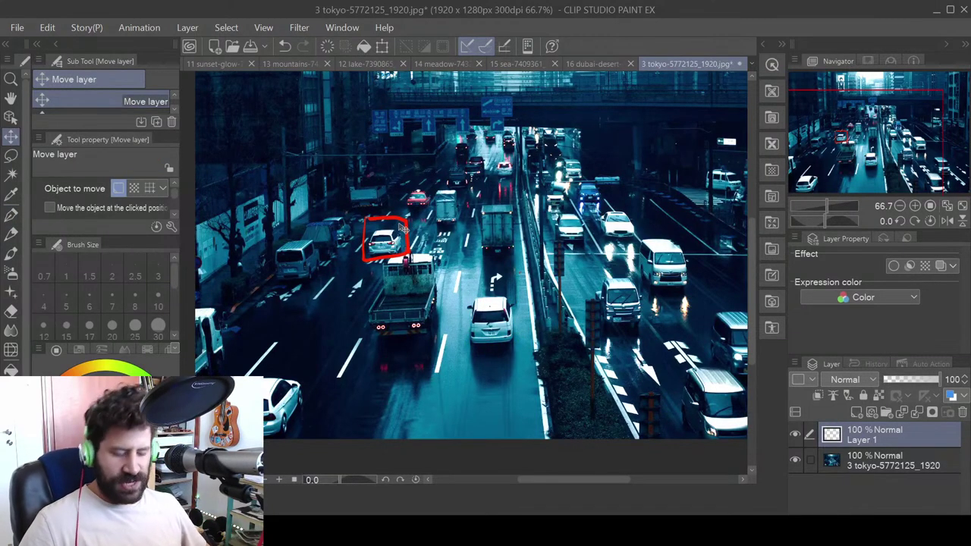
{"action": "key", "text": "ctrl+z"}
{"action": "key", "text": "ctrl+z"}
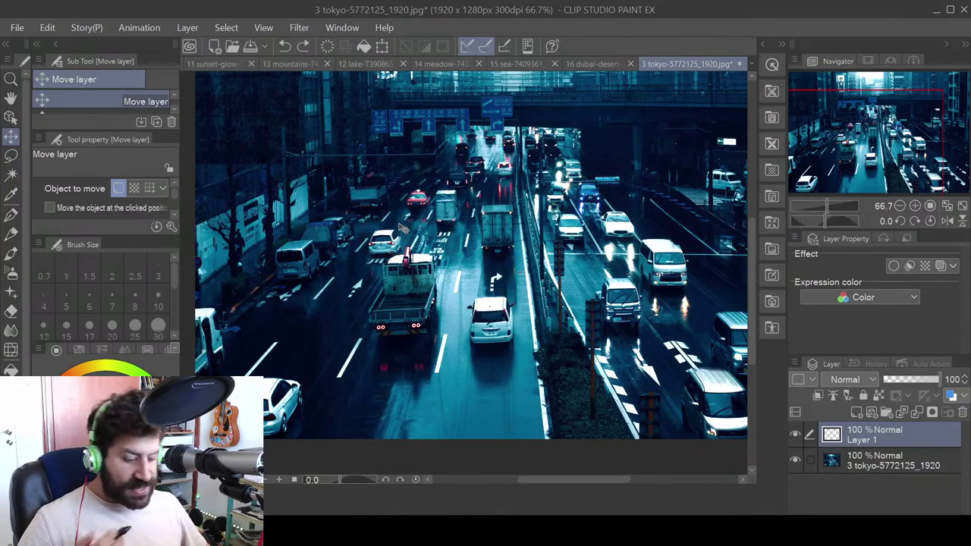
- Hide the tokyo photo layer and draw three similar-sized red boxes in a diagonal row on Layer 1 with the G-pen
{"action": "left_click", "coordinate": [795, 460]}
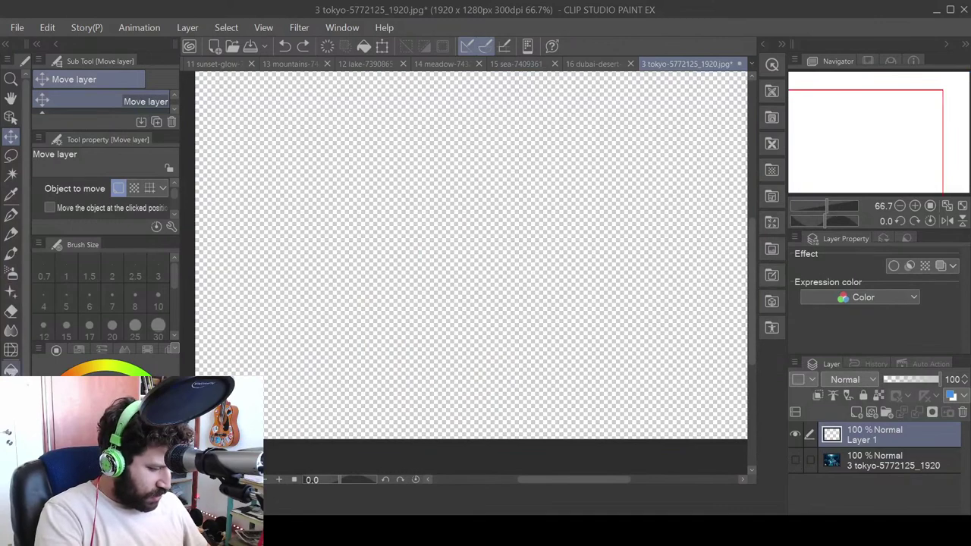
{"action": "left_click", "coordinate": [10, 217]}
{"action": "mouse_move", "coordinate": [460, 298]}
{"action": "left_mouse_down"}
{"action": "mouse_move", "coordinate": [467, 251]}
{"action": "mouse_move", "coordinate": [499, 263]}
{"action": "mouse_move", "coordinate": [499, 299]}
{"action": "mouse_move", "coordinate": [460, 296]}
{"action": "left_mouse_up"}
{"action": "mouse_move", "coordinate": [410, 163]}
{"action": "left_mouse_down"}
{"action": "mouse_move", "coordinate": [438, 211]}
{"action": "mouse_move", "coordinate": [412, 211]}
{"action": "mouse_move", "coordinate": [404, 163]}
{"action": "left_mouse_up"}
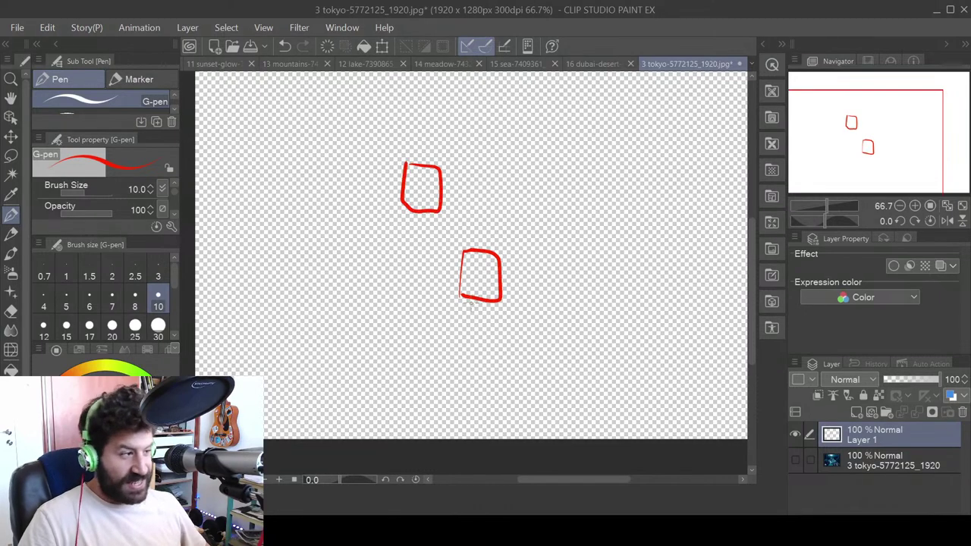
{"action": "mouse_move", "coordinate": [379, 89]}
{"action": "left_mouse_down"}
{"action": "mouse_move", "coordinate": [398, 131]}
{"action": "mouse_move", "coordinate": [369, 127]}
{"action": "mouse_move", "coordinate": [367, 87]}
{"action": "left_mouse_up"}
- Draw a large red box beside the row, with two progressively smaller boxes receding above it
{"action": "left_click_drag", "start_coordinate": [639, 306], "coordinate": [593, 334]}
{"action": "mouse_move", "coordinate": [590, 270]}
{"action": "left_mouse_down"}
{"action": "mouse_move", "coordinate": [648, 299]}
{"action": "mouse_move", "coordinate": [638, 330]}
{"action": "mouse_move", "coordinate": [598, 325]}
{"action": "mouse_move", "coordinate": [592, 271]}
{"action": "left_mouse_up"}
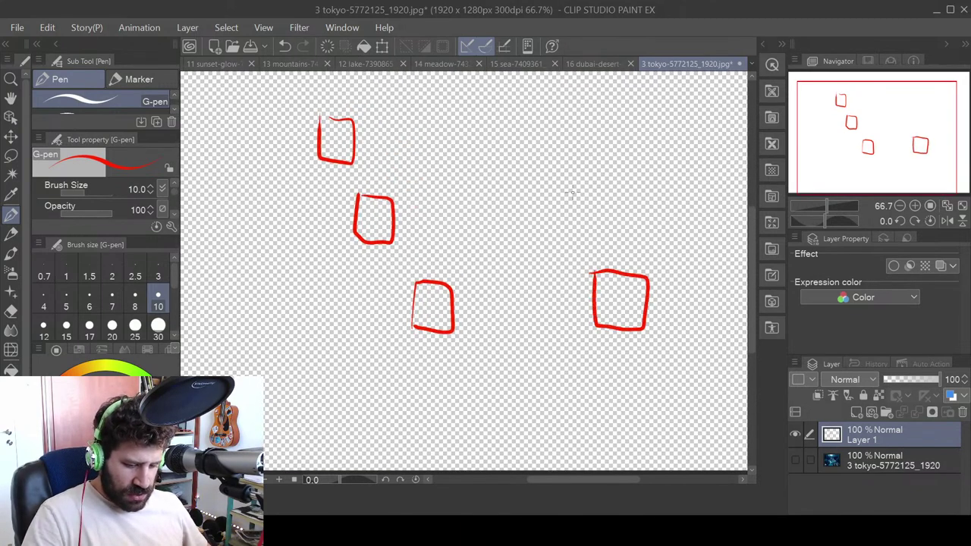
{"action": "left_click_drag", "start_coordinate": [575, 206], "coordinate": [567, 189]}
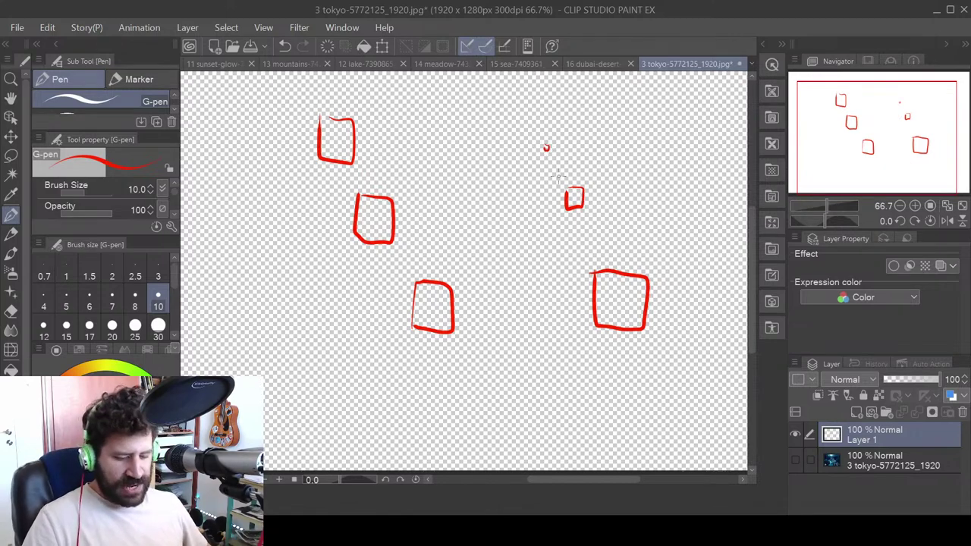
- Draw long diagonal guide lines along both groups of red boxes
{"action": "left_click_drag", "start_coordinate": [544, 114], "coordinate": [683, 287]}
{"action": "left_click_drag", "start_coordinate": [506, 126], "coordinate": [603, 461]}
{"action": "left_click_drag", "start_coordinate": [368, 113], "coordinate": [490, 313]}
{"action": "left_click_drag", "start_coordinate": [275, 123], "coordinate": [467, 424]}
- Undo the diagonal guide lines and clear all red boxes from Layer 1
{"action": "key", "text": "ctrl+z"}
{"action": "key", "text": "ctrl+z"}
{"action": "key", "text": "ctrl+z"}
{"action": "key", "text": "ctrl+z"}
{"action": "key", "text": "ctrl+z"}
{"action": "key", "text": "ctrl+z"}
{"action": "key", "text": "ctrl+z"}
{"action": "key", "text": "ctrl+z"}
{"action": "key", "text": "ctrl+z"}
{"action": "key", "text": "ctrl+z"}
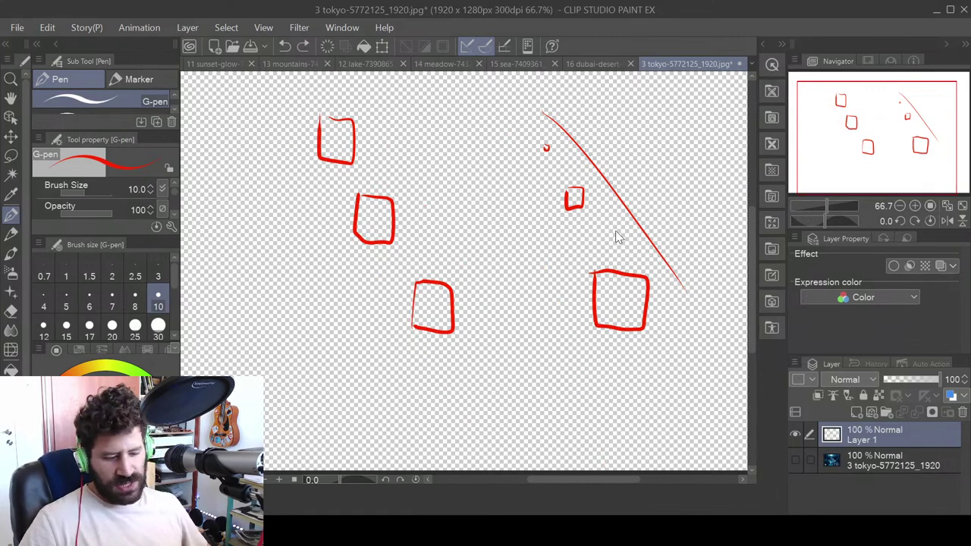
{"action": "key", "text": "ctrl+z"}
{"action": "key", "text": "ctrl+a"}
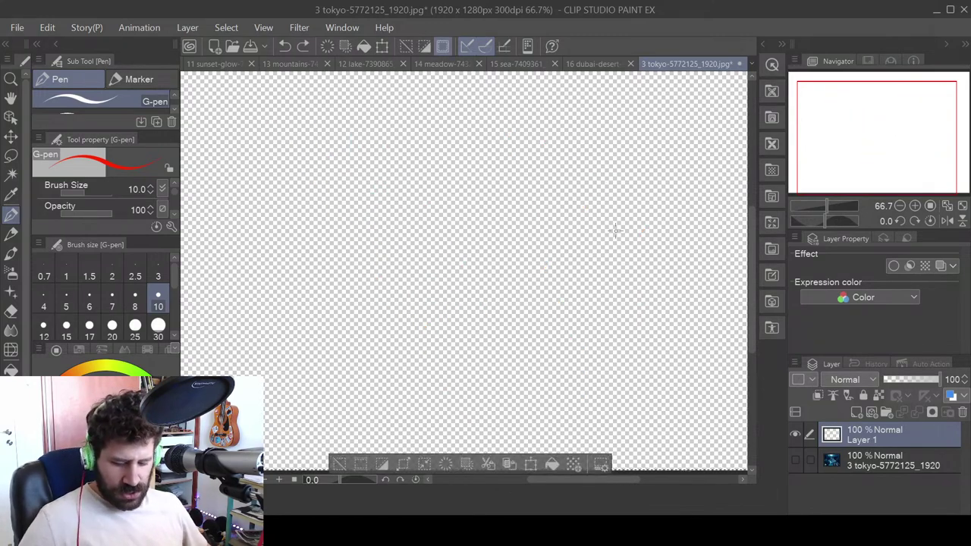
- Show the tokyo photo layer and frame the distant cars under the bridge and the nearer cars with red boxes
{"action": "left_click", "coordinate": [794, 461]}
{"action": "left_click_drag", "start_coordinate": [556, 285], "coordinate": [584, 326]}
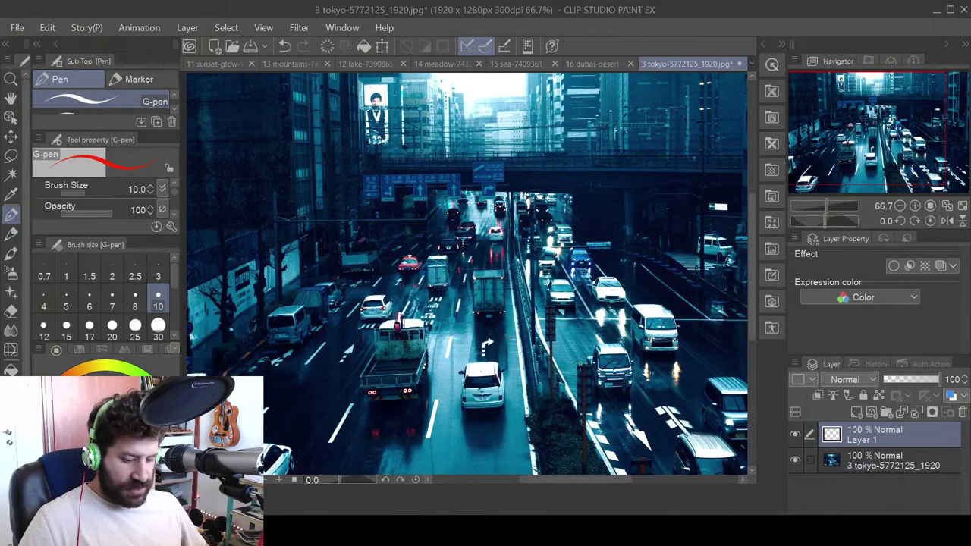
{"action": "mouse_move", "coordinate": [506, 191]}
{"action": "left_mouse_down"}
{"action": "mouse_move", "coordinate": [584, 246]}
{"action": "mouse_move", "coordinate": [507, 194]}
{"action": "left_mouse_up"}
{"action": "mouse_move", "coordinate": [537, 434]}
{"action": "left_mouse_down"}
{"action": "mouse_move", "coordinate": [543, 306]}
{"action": "mouse_move", "coordinate": [719, 474]}
{"action": "left_mouse_up"}
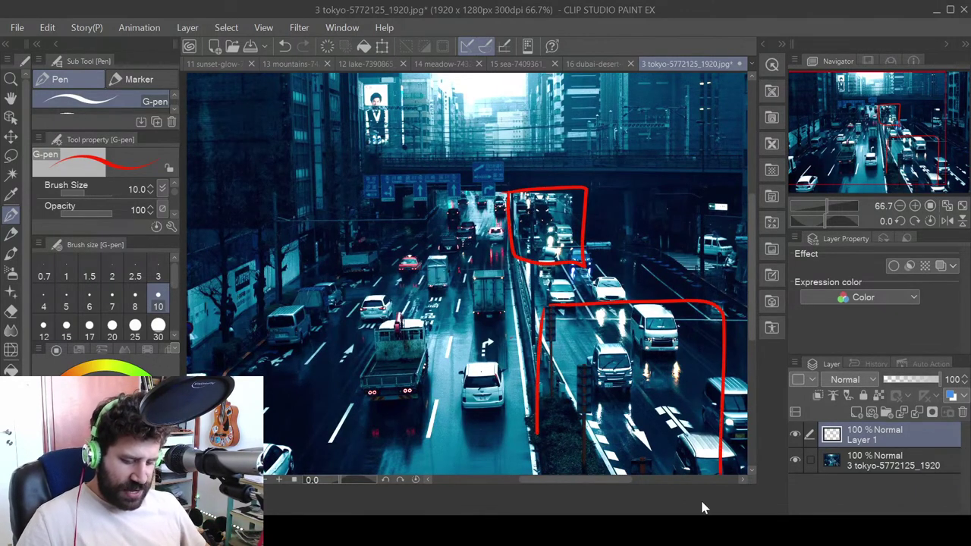
- Circle the distant traffic under the bridge in red and undo the circle
{"action": "left_click_drag", "start_coordinate": [519, 169], "coordinate": [548, 158]}
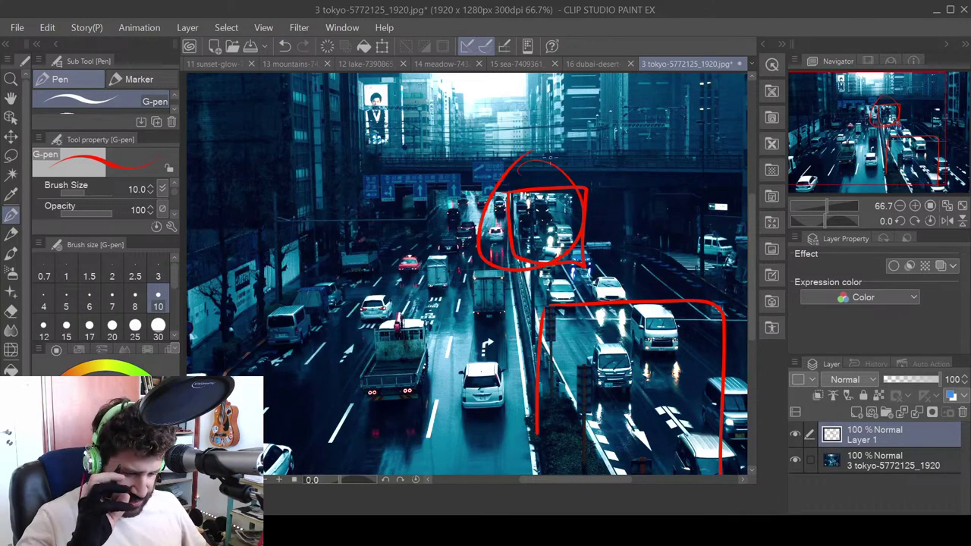
{"action": "key", "text": "ctrl+z"}
{"action": "key", "text": "ctrl+z"}
- Draw vertical and slanted red lines over the buildings above the bridge
{"action": "scroll", "coordinate": [548, 157], "scroll_direction": "up", "scroll_amount": 3}
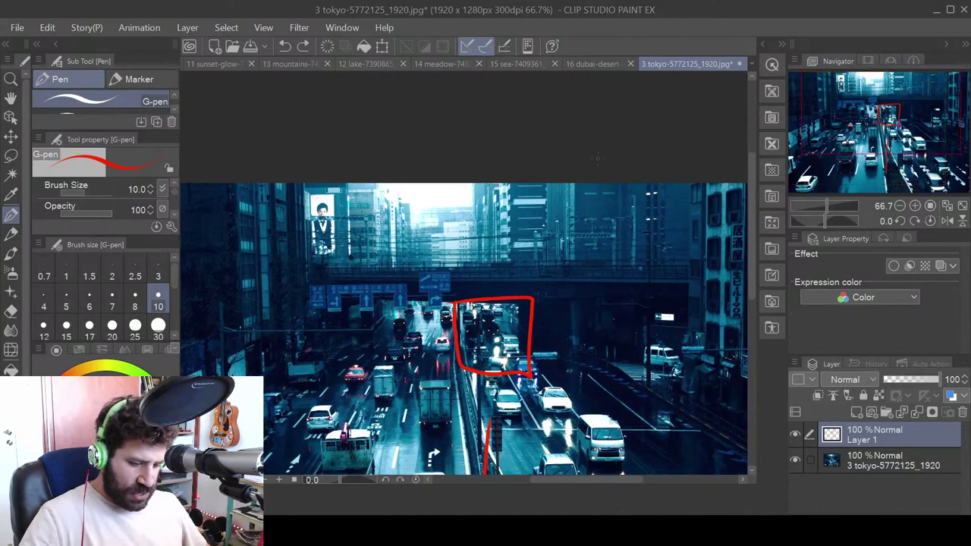
{"action": "left_click_drag", "start_coordinate": [576, 188], "coordinate": [577, 287]}
{"action": "left_click_drag", "start_coordinate": [547, 186], "coordinate": [548, 302]}
{"action": "scroll", "coordinate": [463, 327], "scroll_direction": "right", "scroll_amount": 4}
{"action": "left_click_drag", "start_coordinate": [588, 183], "coordinate": [587, 378]}
{"action": "left_click_drag", "start_coordinate": [507, 182], "coordinate": [505, 326]}
{"action": "left_click_drag", "start_coordinate": [599, 236], "coordinate": [649, 343]}
{"action": "left_click_drag", "start_coordinate": [517, 213], "coordinate": [562, 313]}
{"action": "left_click_drag", "start_coordinate": [472, 255], "coordinate": [500, 310]}
- Mark the distant building below the bright sky with a small red outline and a horizontal line above it
{"action": "left_click_drag", "start_coordinate": [404, 312], "coordinate": [562, 367]}
{"action": "left_click_drag", "start_coordinate": [468, 273], "coordinate": [516, 279]}
{"action": "mouse_move", "coordinate": [495, 273]}
{"action": "left_mouse_down"}
{"action": "mouse_move", "coordinate": [495, 312]}
{"action": "mouse_move", "coordinate": [497, 286]}
{"action": "left_mouse_up"}
{"action": "left_click_drag", "start_coordinate": [480, 288], "coordinate": [480, 315]}
{"action": "mouse_move", "coordinate": [461, 244]}
{"action": "left_mouse_down"}
{"action": "mouse_move", "coordinate": [455, 323]}
{"action": "mouse_move", "coordinate": [450, 243]}
{"action": "left_mouse_up"}
- Undo the red lines and marks drawn over the buildings
{"action": "key", "text": "ctrl+z"}
{"action": "key", "text": "ctrl+z"}
{"action": "key", "text": "ctrl+z"}
{"action": "key", "text": "ctrl+z"}
{"action": "key", "text": "ctrl+z"}
{"action": "key", "text": "ctrl+z"}
{"action": "key", "text": "ctrl+z"}
{"action": "key", "text": "ctrl+z"}
{"action": "key", "text": "ctrl+z"}
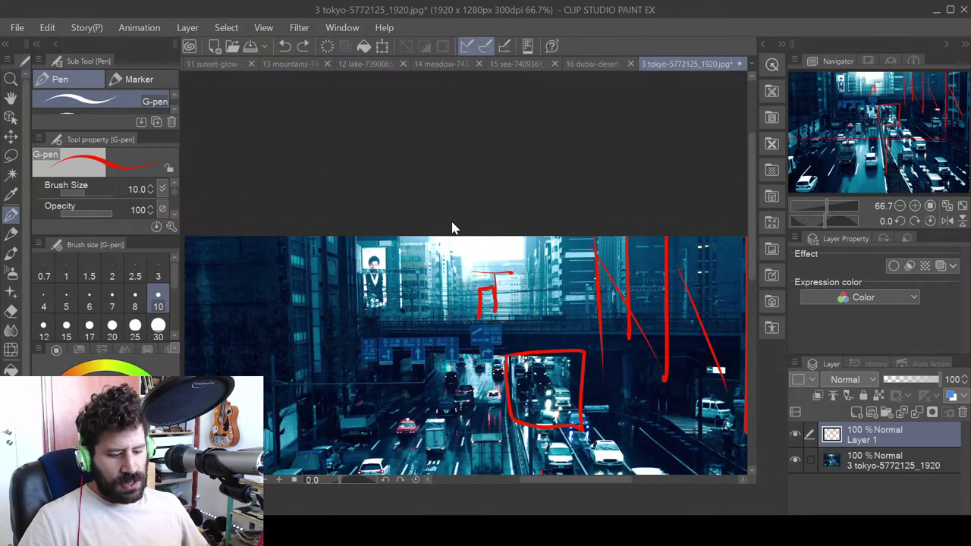
{"action": "key", "text": "ctrl+z"}
{"action": "key", "text": "ctrl+z"}
{"action": "key", "text": "ctrl+z"}
{"action": "key", "text": "ctrl+z"}
{"action": "key", "text": "ctrl+z"}
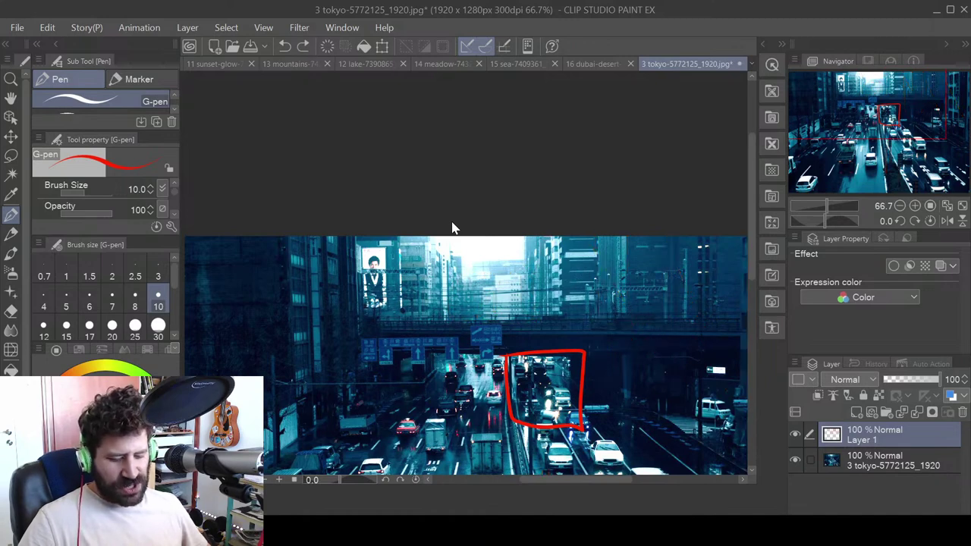
- Add a new layer above Layer 1 and fill Layer 1 with white to cover the photo
{"action": "left_click_drag", "start_coordinate": [620, 395], "coordinate": [511, 325]}
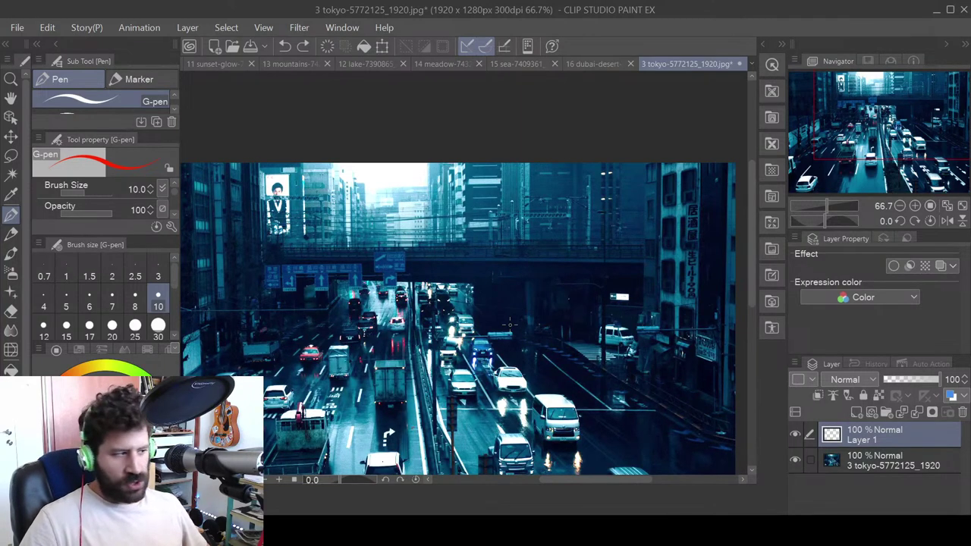
{"action": "left_click_drag", "start_coordinate": [611, 417], "coordinate": [554, 378]}
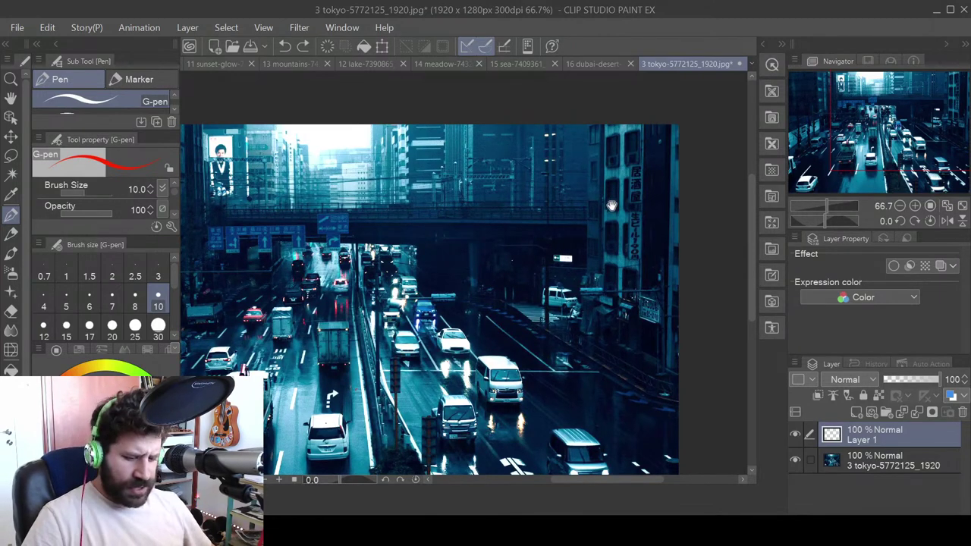
{"action": "left_click_drag", "start_coordinate": [610, 208], "coordinate": [510, 241]}
{"action": "scroll", "coordinate": [507, 237], "scroll_direction": "up", "scroll_amount": 4}
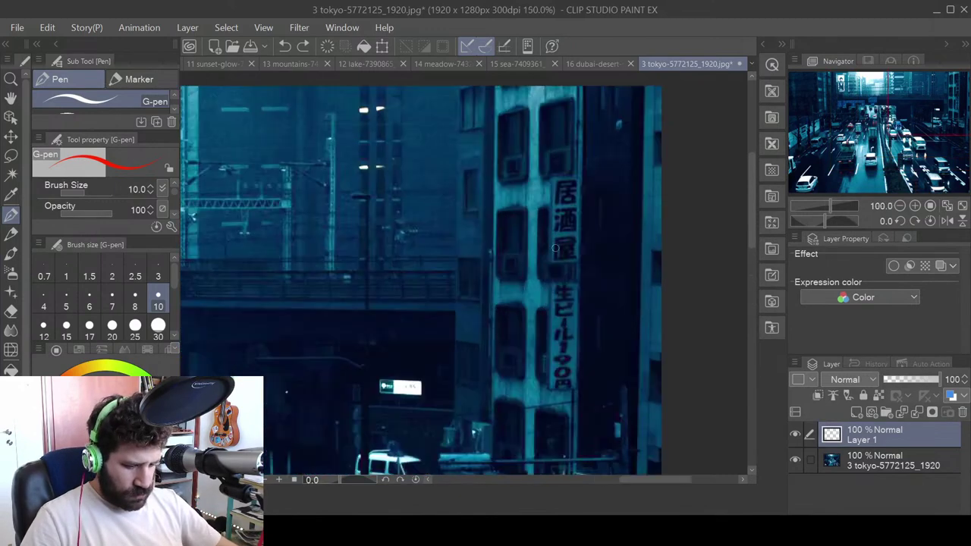
{"action": "left_click_drag", "start_coordinate": [542, 292], "coordinate": [554, 276]}
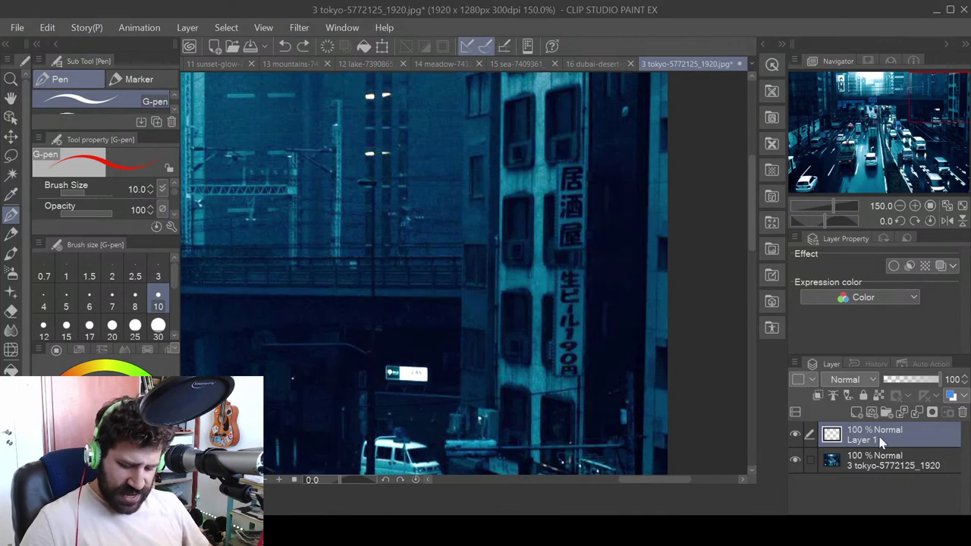
{"action": "left_click", "coordinate": [856, 412]}
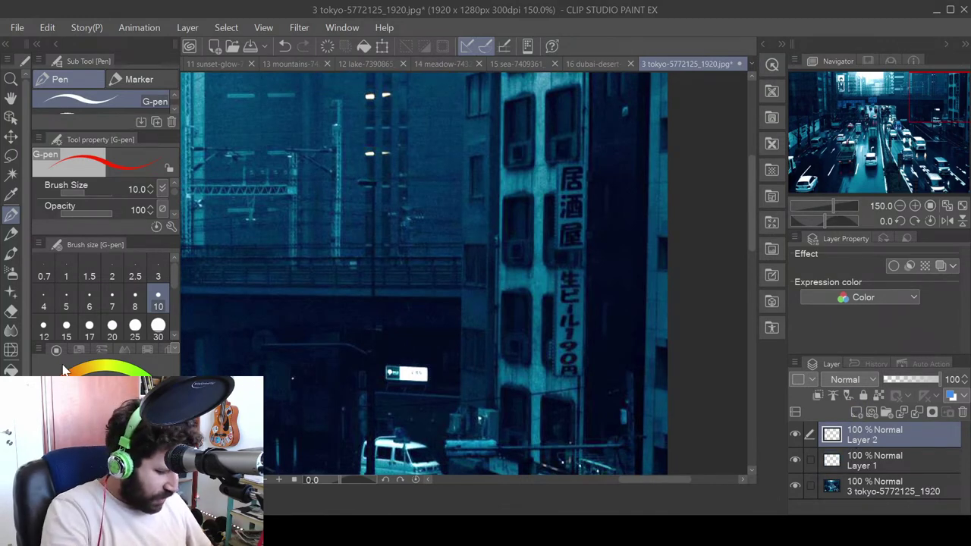
{"action": "left_click", "coordinate": [873, 465]}
{"action": "left_click", "coordinate": [11, 369]}
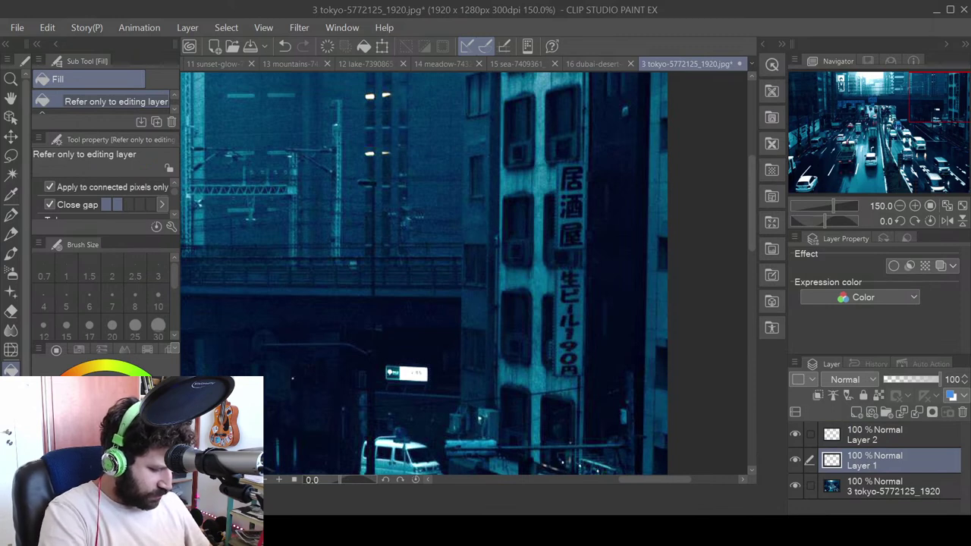
{"action": "left_click", "coordinate": [409, 280]}
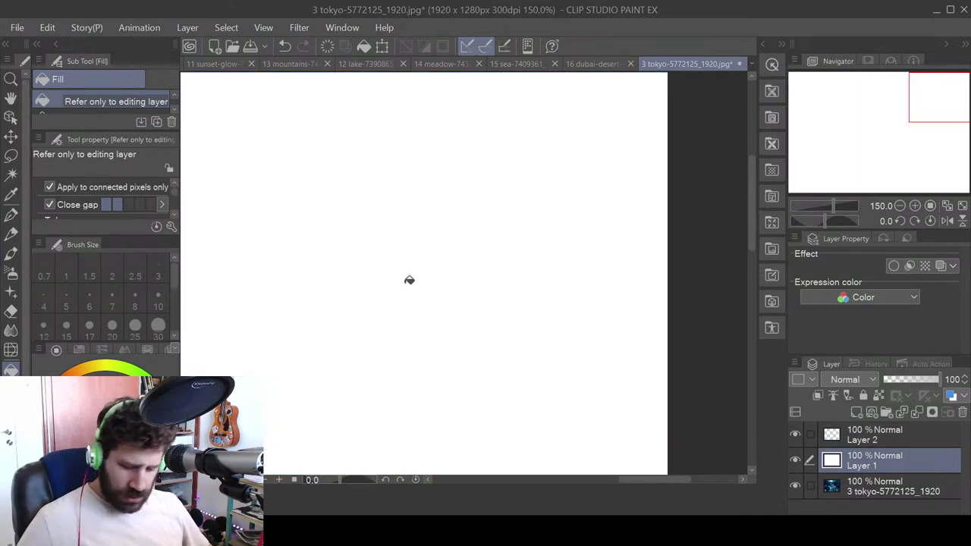
- Draw a square window divided by a vertical centre line in black on Layer 2 with the G-pen
{"action": "left_click", "coordinate": [872, 440]}
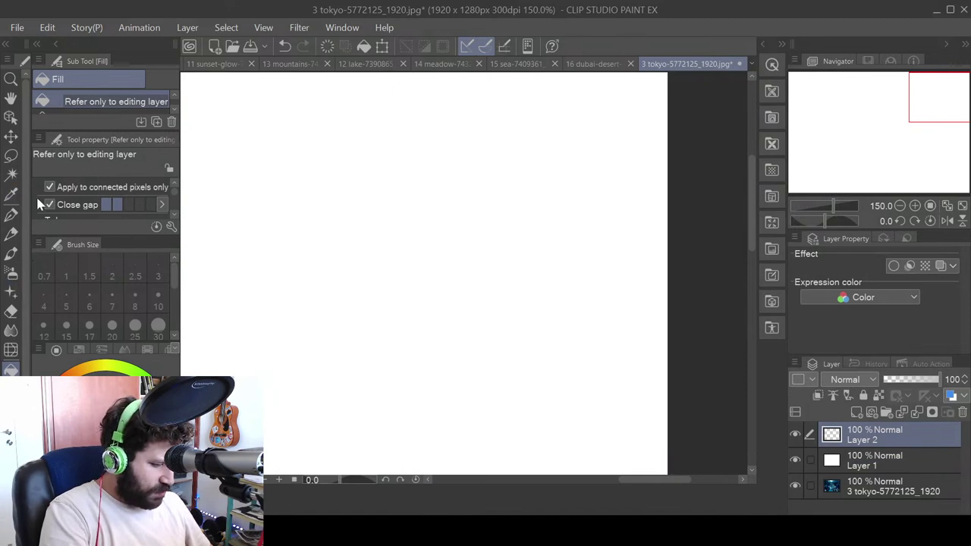
{"action": "left_click", "coordinate": [11, 214]}
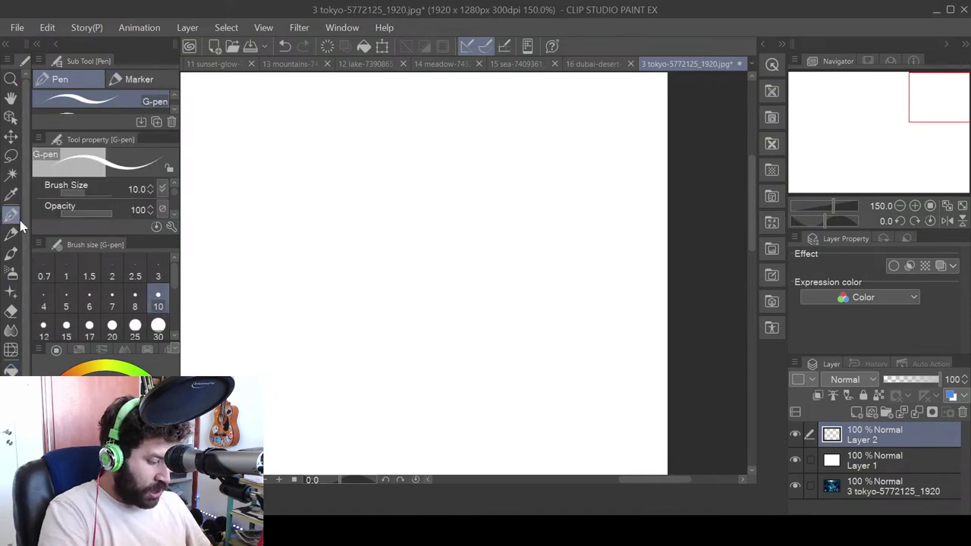
{"action": "mouse_move", "coordinate": [507, 188]}
{"action": "left_mouse_down"}
{"action": "mouse_move", "coordinate": [542, 187]}
{"action": "mouse_move", "coordinate": [537, 242]}
{"action": "left_mouse_up"}
{"action": "key", "text": "ctrl+z"}
{"action": "mouse_move", "coordinate": [476, 164]}
{"action": "left_mouse_down"}
{"action": "mouse_move", "coordinate": [530, 164]}
{"action": "mouse_move", "coordinate": [560, 245]}
{"action": "mouse_move", "coordinate": [472, 241]}
{"action": "mouse_move", "coordinate": [563, 242]}
{"action": "left_mouse_up"}
{"action": "left_click_drag", "start_coordinate": [517, 168], "coordinate": [517, 244]}
- Draw a narrower two-pane window beside the square window and undo its strokes
{"action": "left_click_drag", "start_coordinate": [514, 277], "coordinate": [635, 188]}
{"action": "mouse_move", "coordinate": [509, 184]}
{"action": "left_mouse_down"}
{"action": "mouse_move", "coordinate": [471, 186]}
{"action": "mouse_move", "coordinate": [506, 267]}
{"action": "left_mouse_up"}
{"action": "mouse_move", "coordinate": [455, 188]}
{"action": "left_mouse_down"}
{"action": "mouse_move", "coordinate": [457, 278]}
{"action": "mouse_move", "coordinate": [519, 296]}
{"action": "left_mouse_up"}
{"action": "left_click_drag", "start_coordinate": [484, 188], "coordinate": [486, 311]}
{"action": "left_click_drag", "start_coordinate": [510, 207], "coordinate": [512, 287]}
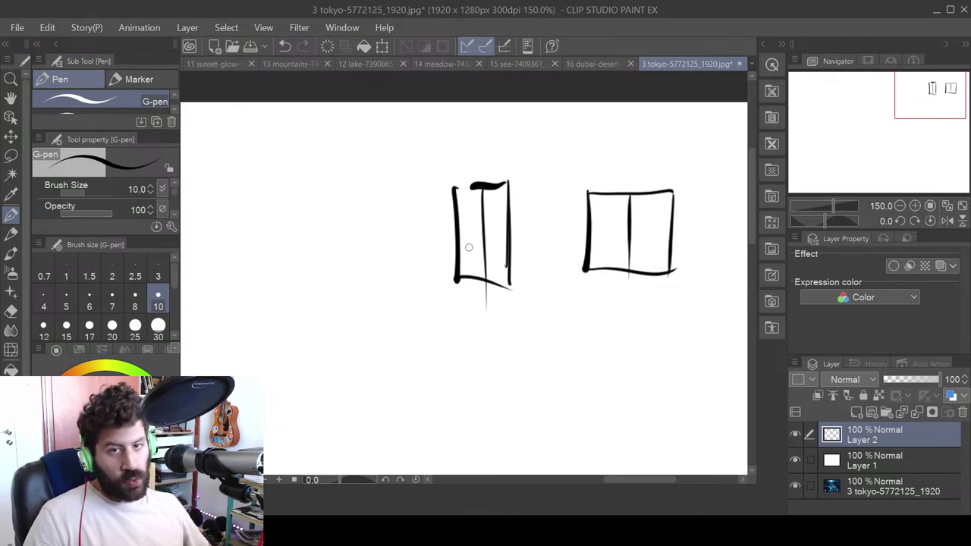
{"action": "key", "text": "ctrl+z"}
{"action": "key", "text": "ctrl+z"}
{"action": "key", "text": "ctrl+z"}
{"action": "key", "text": "ctrl+z"}
{"action": "key", "text": "ctrl+z"}
{"action": "key", "text": "ctrl+z"}
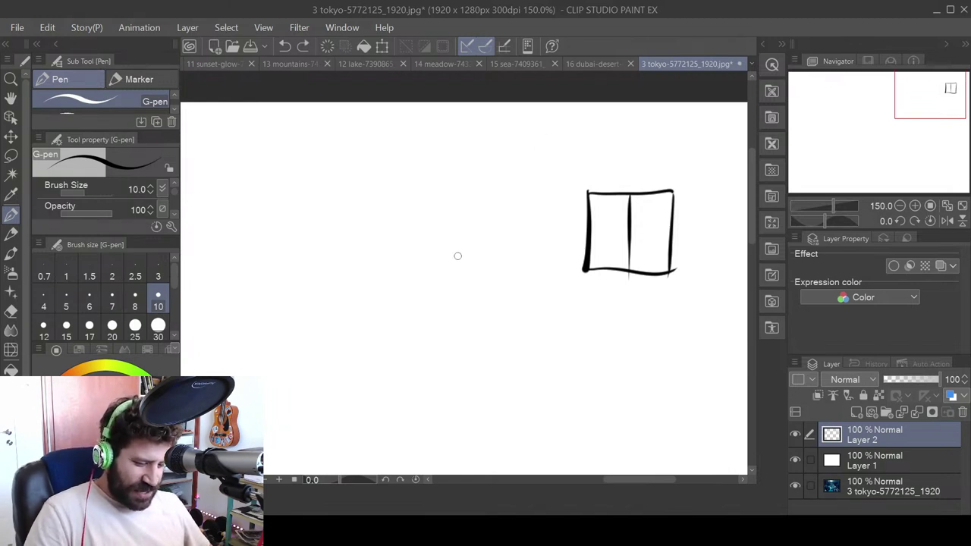
- Draw a two-pane window in perspective, tapering away from the square window, with a curved rotation arrow beneath it
{"action": "left_click_drag", "start_coordinate": [472, 183], "coordinate": [472, 280]}
{"action": "mouse_move", "coordinate": [417, 206]}
{"action": "left_mouse_down"}
{"action": "mouse_move", "coordinate": [417, 250]}
{"action": "mouse_move", "coordinate": [470, 280]}
{"action": "left_mouse_up"}
{"action": "mouse_move", "coordinate": [413, 201]}
{"action": "left_mouse_down"}
{"action": "mouse_move", "coordinate": [480, 173]}
{"action": "mouse_move", "coordinate": [440, 205]}
{"action": "mouse_move", "coordinate": [438, 261]}
{"action": "left_mouse_up"}
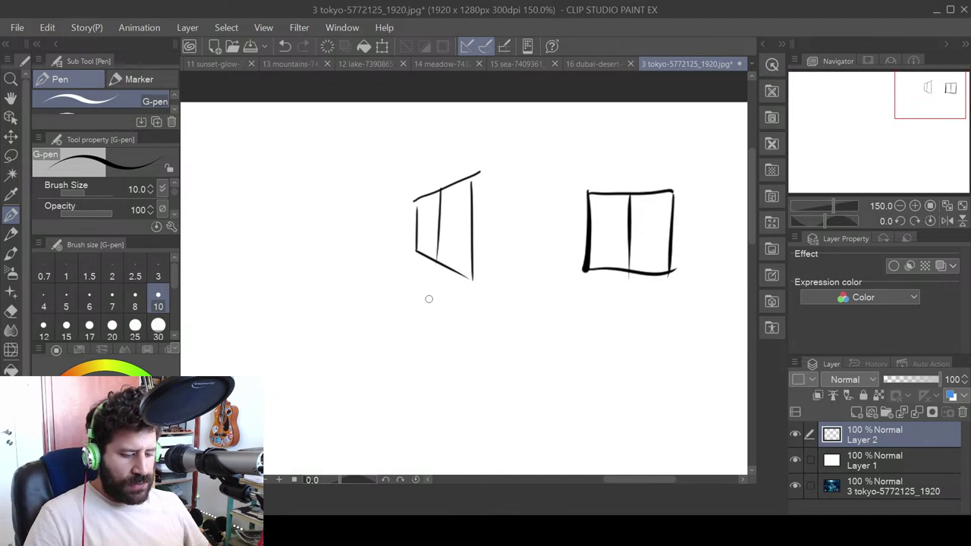
{"action": "mouse_move", "coordinate": [417, 302]}
{"action": "left_mouse_down"}
{"action": "mouse_move", "coordinate": [441, 309]}
{"action": "mouse_move", "coordinate": [493, 362]}
{"action": "left_mouse_up"}
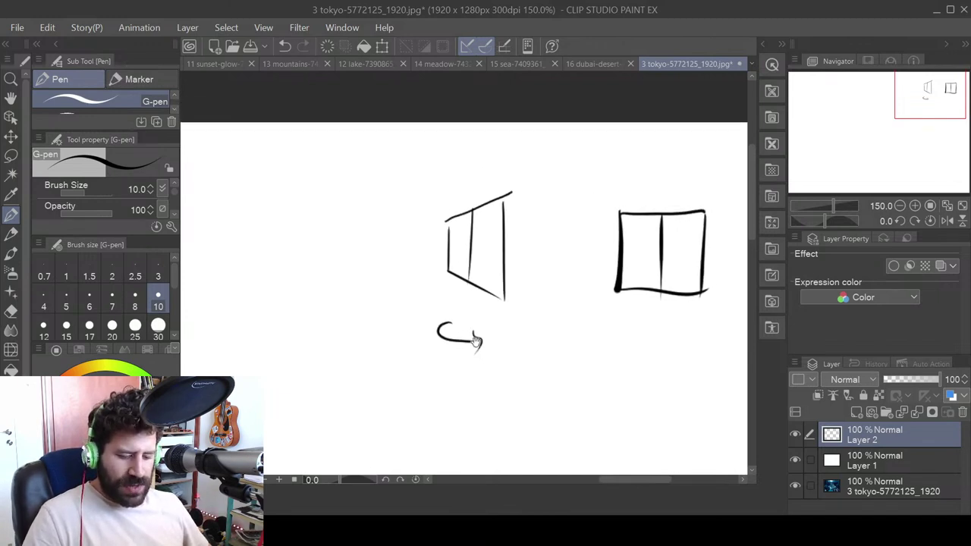
- Draw a wide front-view two-pane window beside the tapered one and add a width marker above the tapered window
{"action": "mouse_move", "coordinate": [372, 206]}
{"action": "left_mouse_down"}
{"action": "mouse_move", "coordinate": [374, 267]}
{"action": "mouse_move", "coordinate": [282, 208]}
{"action": "mouse_move", "coordinate": [272, 209]}
{"action": "mouse_move", "coordinate": [256, 270]}
{"action": "mouse_move", "coordinate": [380, 272]}
{"action": "left_mouse_up"}
{"action": "left_click_drag", "start_coordinate": [320, 205], "coordinate": [322, 275]}
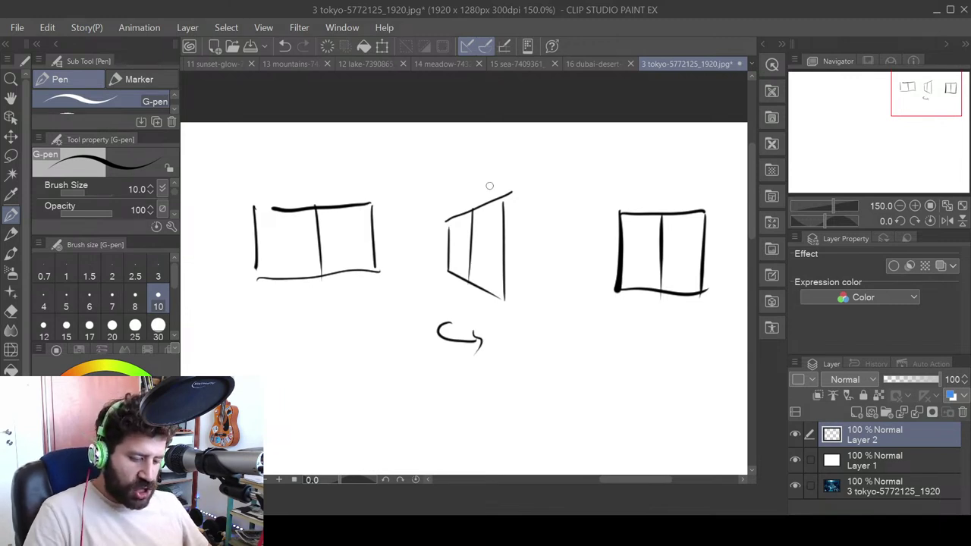
{"action": "mouse_move", "coordinate": [501, 176]}
{"action": "left_mouse_down"}
{"action": "mouse_move", "coordinate": [431, 179]}
{"action": "mouse_move", "coordinate": [441, 201]}
{"action": "left_mouse_up"}
{"action": "left_click_drag", "start_coordinate": [500, 152], "coordinate": [501, 200]}
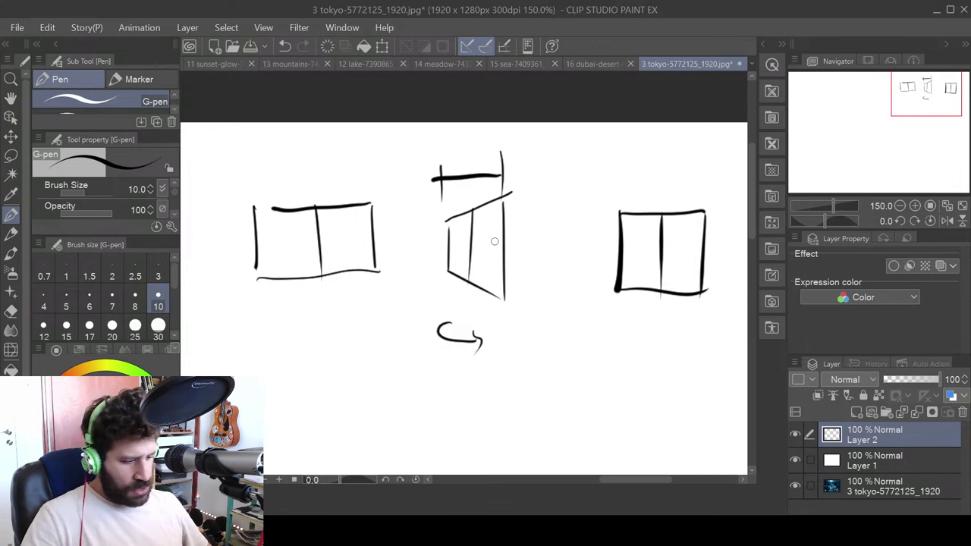
- Lasso the width marker, move it above the square window to compare widths, and undo the move and selection
{"action": "left_click", "coordinate": [11, 156]}
{"action": "mouse_move", "coordinate": [395, 156]}
{"action": "left_mouse_down"}
{"action": "mouse_move", "coordinate": [416, 187]}
{"action": "mouse_move", "coordinate": [397, 166]}
{"action": "mouse_move", "coordinate": [541, 161]}
{"action": "mouse_move", "coordinate": [649, 176]}
{"action": "left_mouse_up"}
{"action": "left_click", "coordinate": [11, 136]}
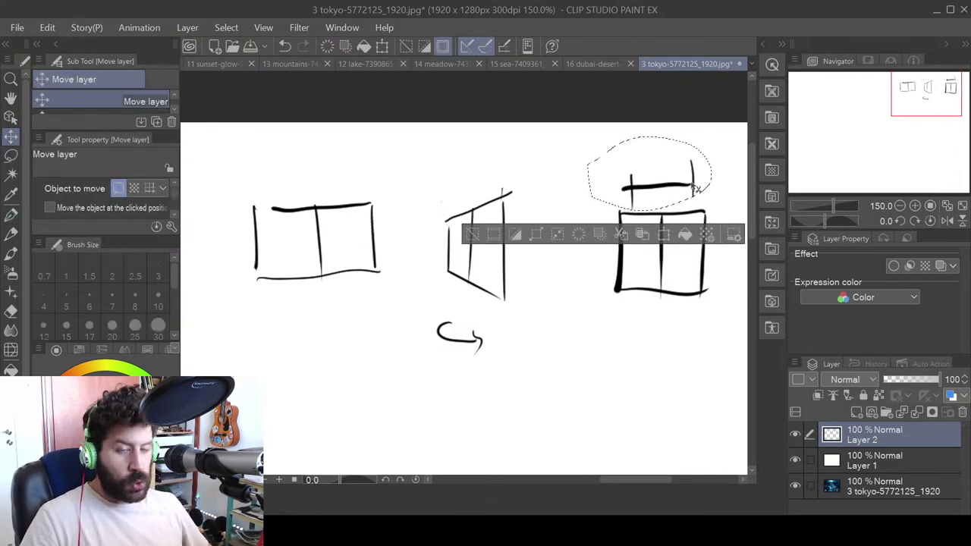
{"action": "key", "text": "ctrl+z"}
{"action": "key", "text": "ctrl+z"}
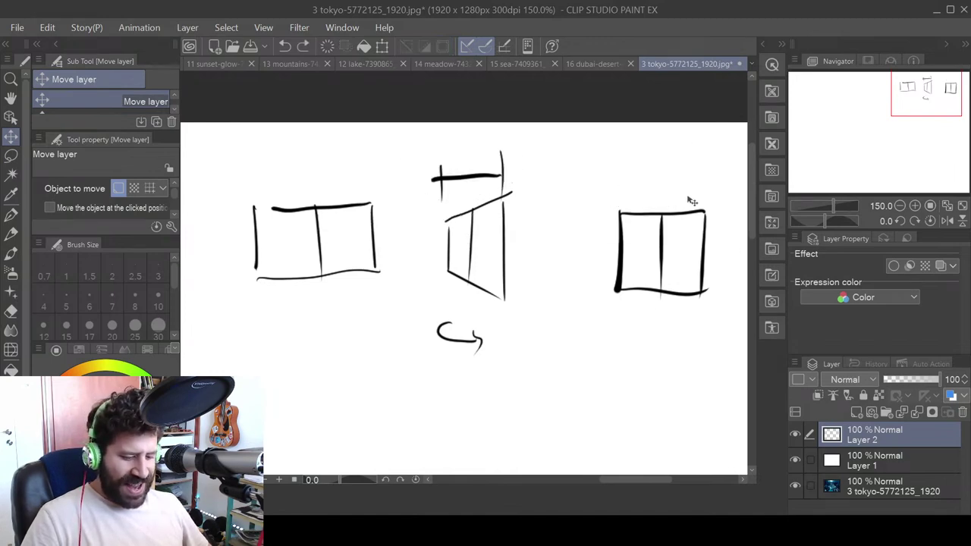
- Draw a very narrow foreshortened two-pane window between the tapered window and the square one with the G-pen
{"action": "left_click", "coordinate": [11, 217]}
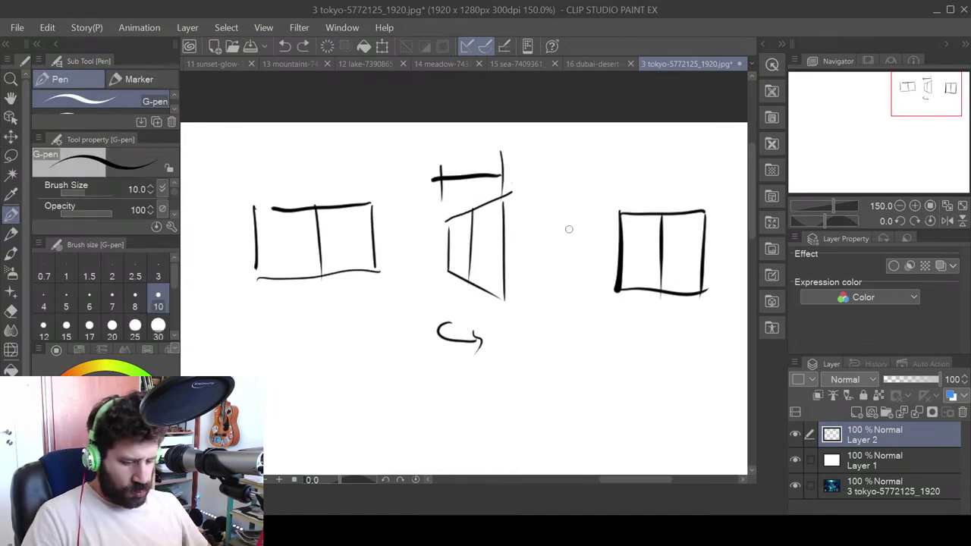
{"action": "mouse_move", "coordinate": [583, 217]}
{"action": "left_mouse_down"}
{"action": "mouse_move", "coordinate": [582, 299]}
{"action": "mouse_move", "coordinate": [566, 222]}
{"action": "mouse_move", "coordinate": [563, 300]}
{"action": "mouse_move", "coordinate": [582, 302]}
{"action": "mouse_move", "coordinate": [569, 305]}
{"action": "left_mouse_up"}
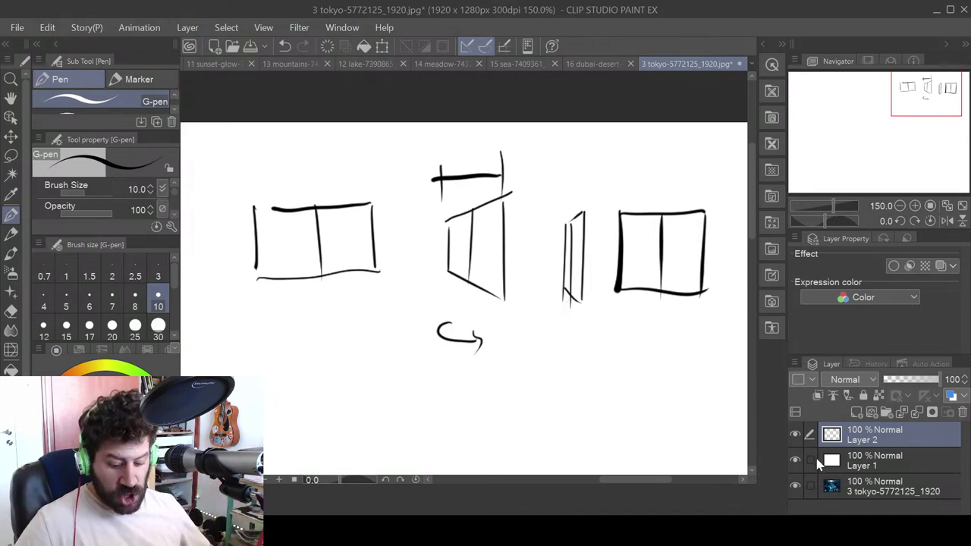
- Hide Layer 2 and the white Layer 1 to expose the photo's pale building with its window columns
{"action": "left_click", "coordinate": [795, 434]}
{"action": "left_click", "coordinate": [795, 460]}
{"action": "left_click", "coordinate": [796, 485]}
{"action": "left_click", "coordinate": [796, 486]}
{"action": "left_click_drag", "start_coordinate": [694, 318], "coordinate": [475, 313]}
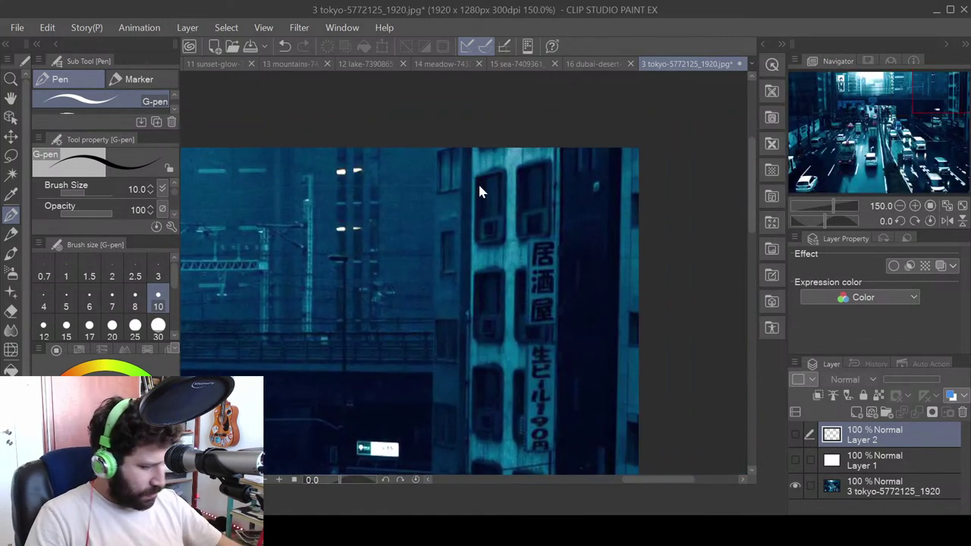
{"action": "scroll", "coordinate": [481, 187], "scroll_direction": "up", "scroll_amount": 1}
{"action": "left_click", "coordinate": [850, 464]}
{"action": "left_click", "coordinate": [795, 460]}
{"action": "left_click", "coordinate": [795, 460]}
- Show Layer 2 again and delete all of its window sketches, leaving nothing selected
{"action": "left_click", "coordinate": [795, 434]}
{"action": "left_click", "coordinate": [845, 435]}
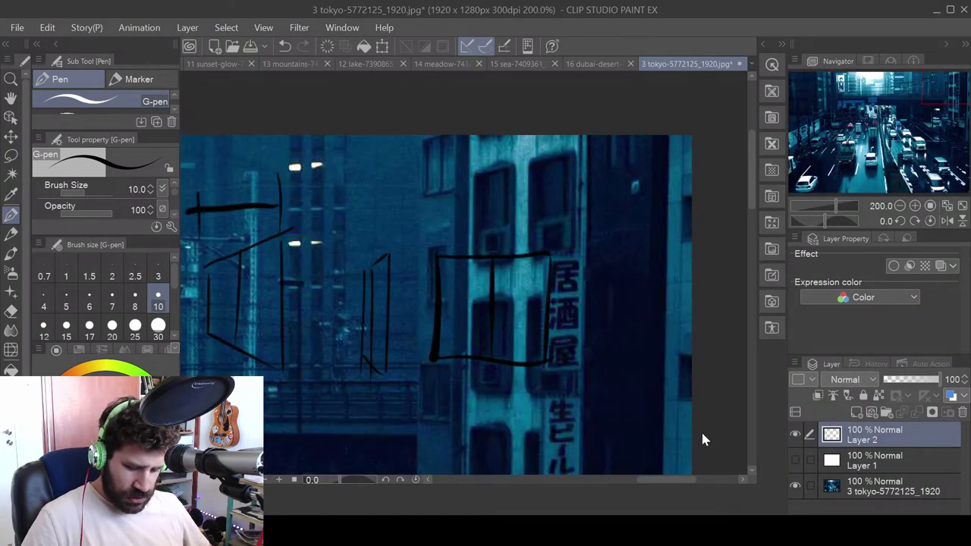
{"action": "key", "text": "ctrl+a"}
{"action": "key", "text": "Delete"}
{"action": "key", "text": "ctrl+d"}
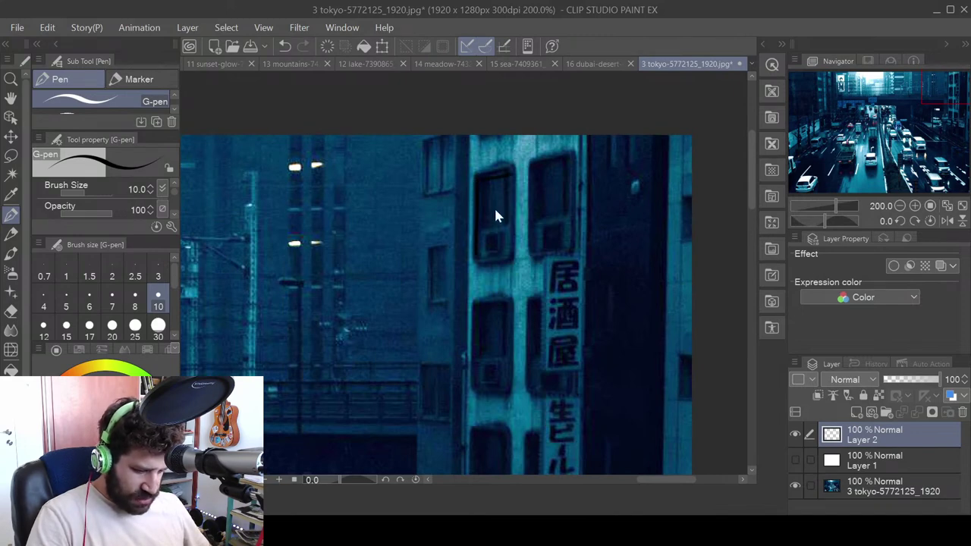
{"action": "key", "text": "ctrl+z"}
{"action": "key", "text": "ctrl+y"}
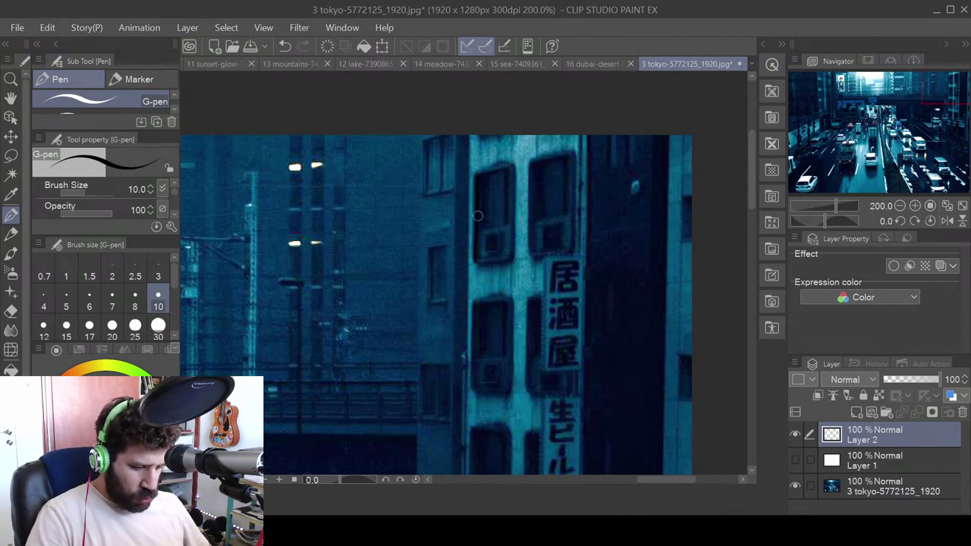
{"action": "key", "text": "ctrl+z"}
- Outline the pale building's two top windows in red with the G-pen and check the outlines with the photo hidden
{"action": "key", "text": "x"}
{"action": "left_click_drag", "start_coordinate": [478, 176], "coordinate": [476, 253]}
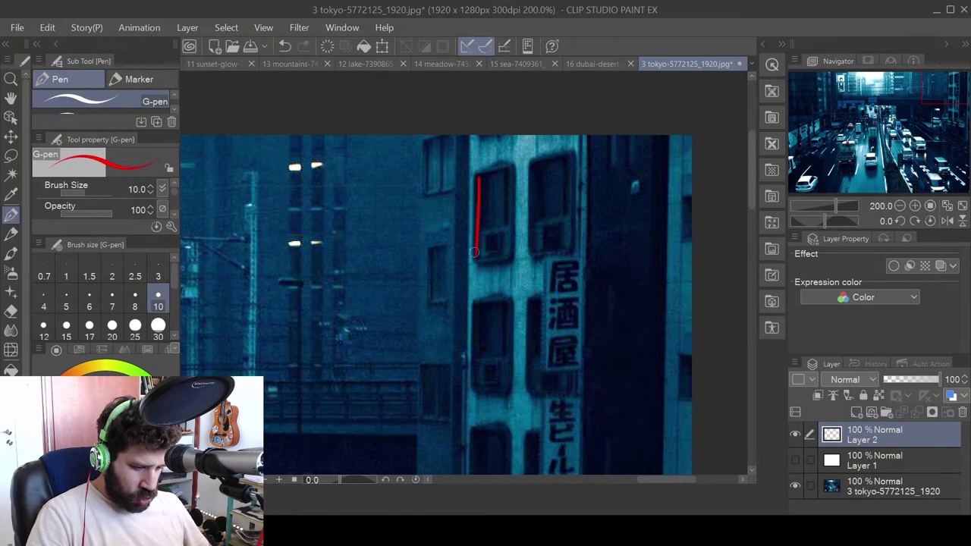
{"action": "mouse_move", "coordinate": [479, 176]}
{"action": "left_mouse_down"}
{"action": "mouse_move", "coordinate": [510, 170]}
{"action": "mouse_move", "coordinate": [507, 253]}
{"action": "mouse_move", "coordinate": [476, 256]}
{"action": "mouse_move", "coordinate": [507, 258]}
{"action": "left_mouse_up"}
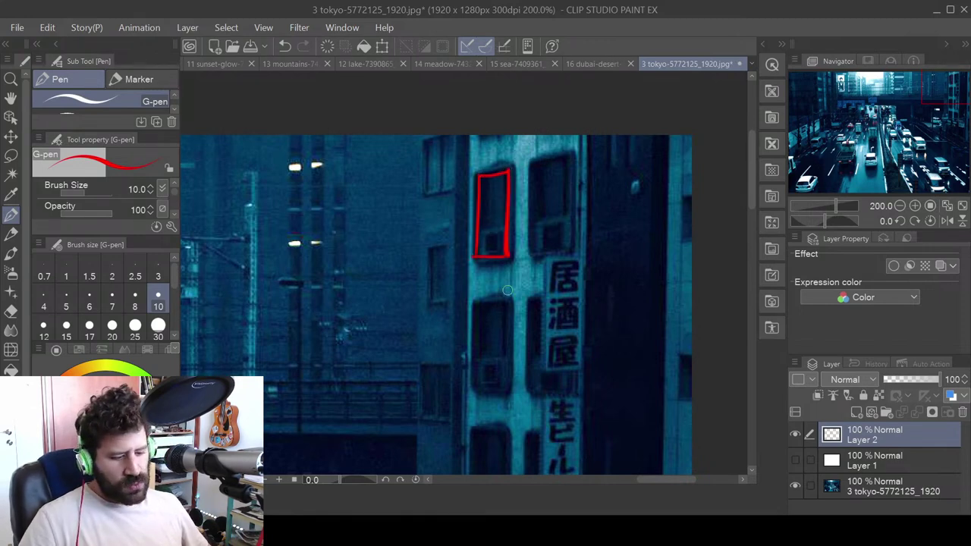
{"action": "mouse_move", "coordinate": [533, 171]}
{"action": "left_mouse_down"}
{"action": "mouse_move", "coordinate": [611, 153]}
{"action": "mouse_move", "coordinate": [610, 183]}
{"action": "mouse_move", "coordinate": [542, 251]}
{"action": "mouse_move", "coordinate": [611, 244]}
{"action": "left_mouse_up"}
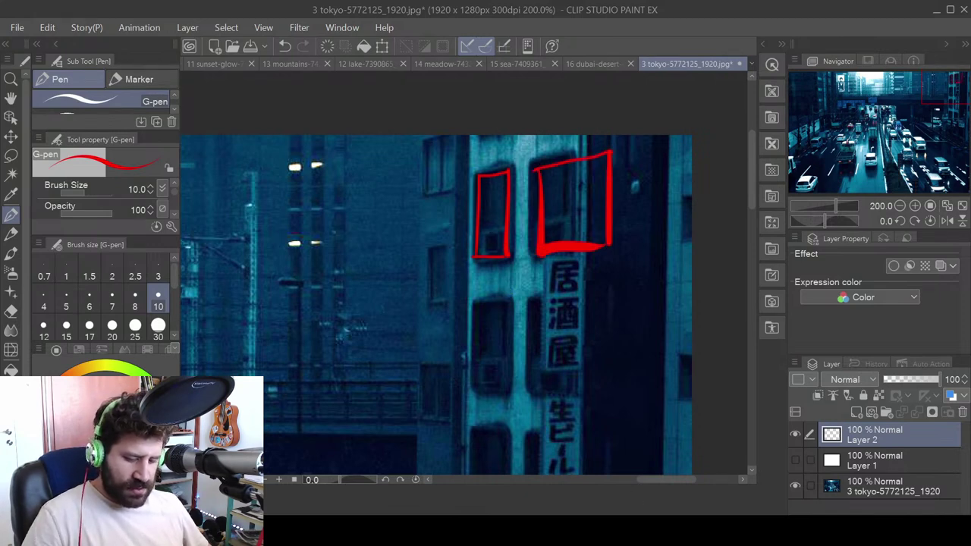
{"action": "left_click", "coordinate": [794, 486]}
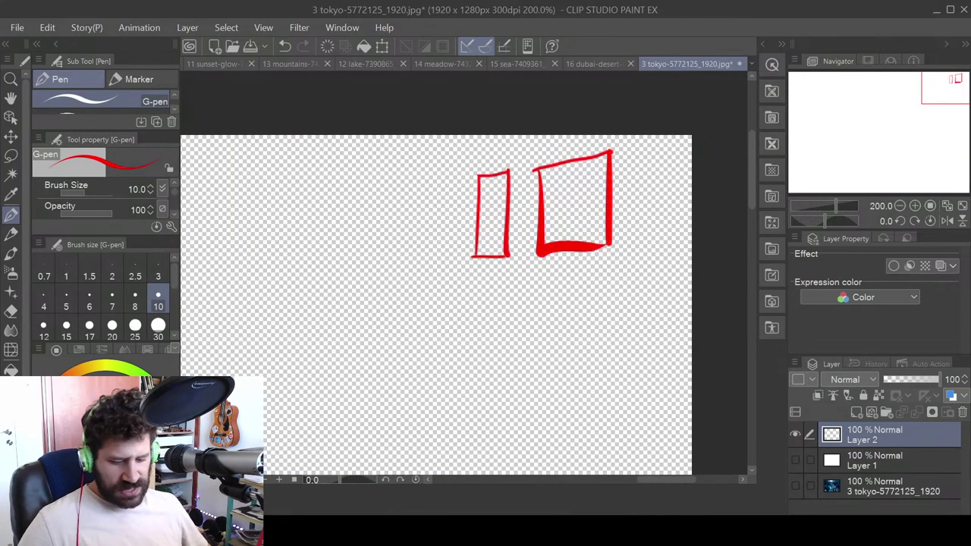
{"action": "left_click", "coordinate": [794, 487]}
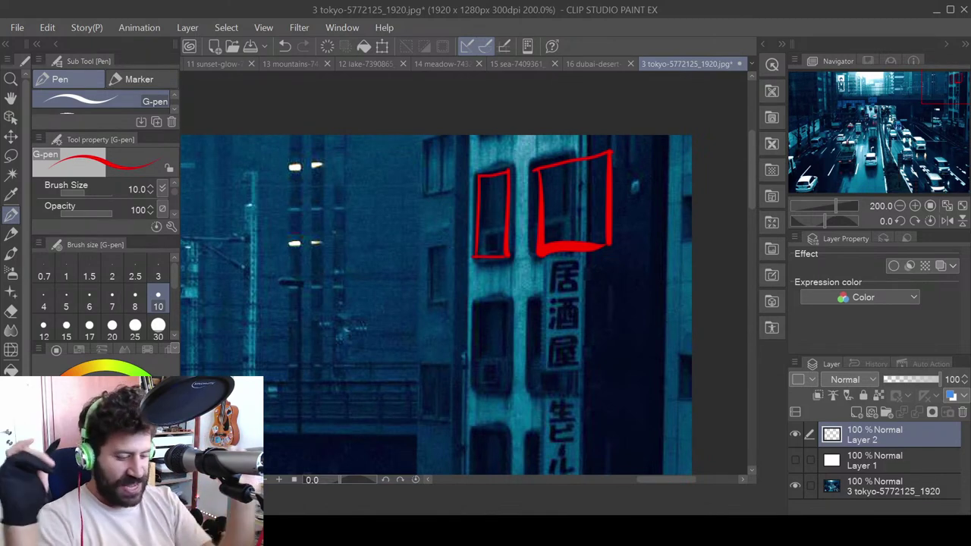
- Draw red vertical lines over the ribbed building near the middle of the photo
{"action": "mouse_move", "coordinate": [299, 314]}
{"action": "left_mouse_down"}
{"action": "mouse_move", "coordinate": [622, 326]}
{"action": "mouse_move", "coordinate": [642, 358]}
{"action": "mouse_move", "coordinate": [634, 250]}
{"action": "left_mouse_up"}
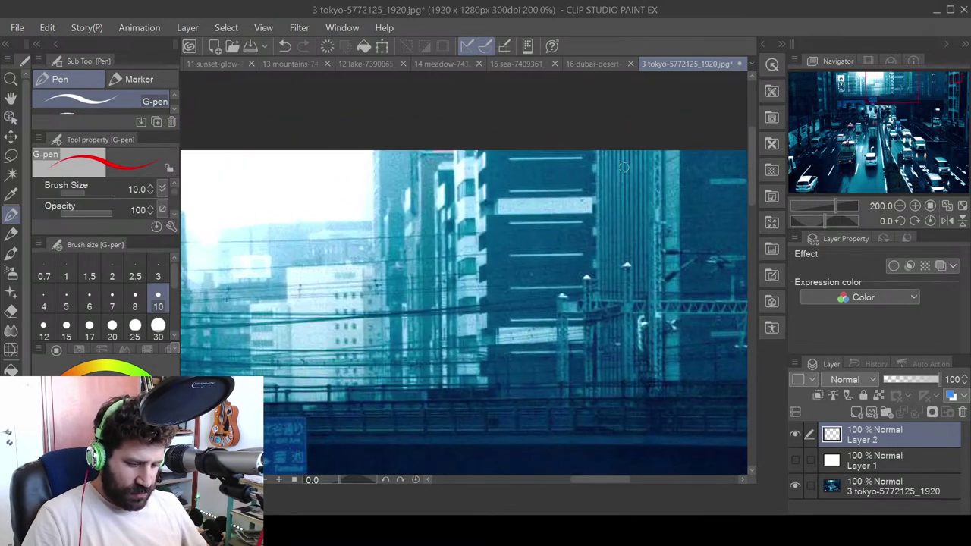
{"action": "mouse_move", "coordinate": [628, 187]}
{"action": "left_mouse_down"}
{"action": "mouse_move", "coordinate": [628, 252]}
{"action": "mouse_move", "coordinate": [636, 245]}
{"action": "left_mouse_up"}
{"action": "left_click_drag", "start_coordinate": [617, 163], "coordinate": [609, 356]}
- Outline the narrow window on the building beside the portrait billboard in red and undo its bottom edge
{"action": "mouse_move", "coordinate": [410, 300]}
{"action": "left_mouse_down"}
{"action": "mouse_move", "coordinate": [432, 371]}
{"action": "mouse_move", "coordinate": [485, 304]}
{"action": "mouse_move", "coordinate": [381, 176]}
{"action": "left_mouse_up"}
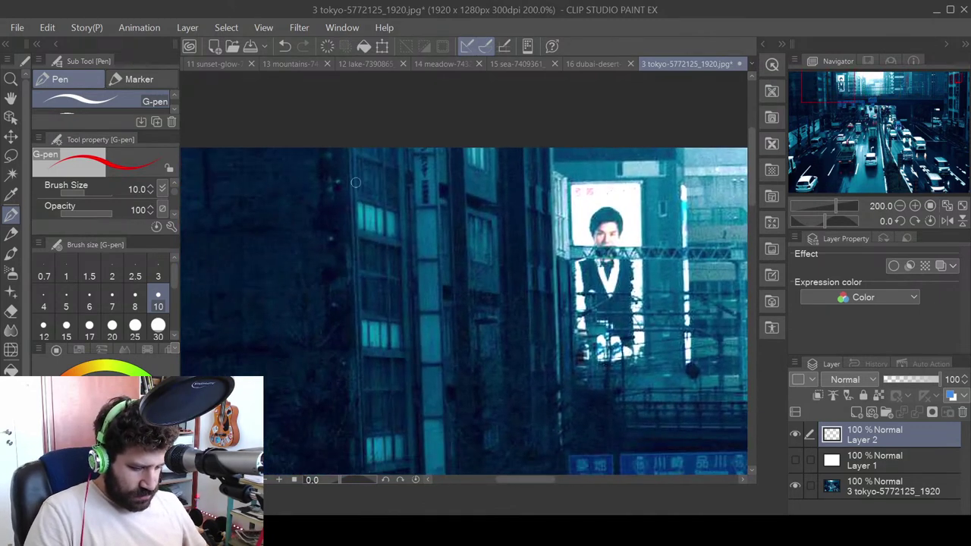
{"action": "mouse_move", "coordinate": [470, 216]}
{"action": "left_mouse_down"}
{"action": "mouse_move", "coordinate": [469, 256]}
{"action": "mouse_move", "coordinate": [493, 227]}
{"action": "mouse_move", "coordinate": [490, 278]}
{"action": "left_mouse_up"}
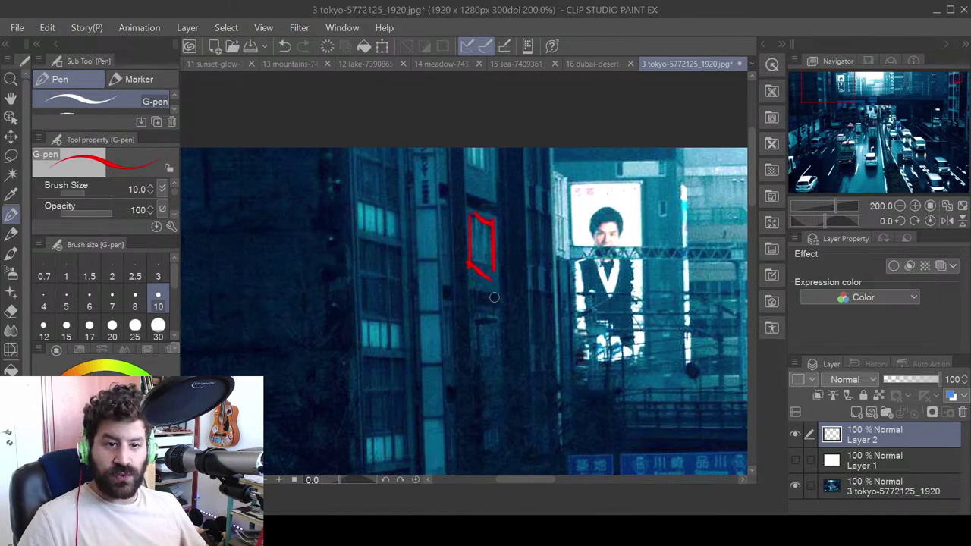
{"action": "key", "text": "ctrl+z"}
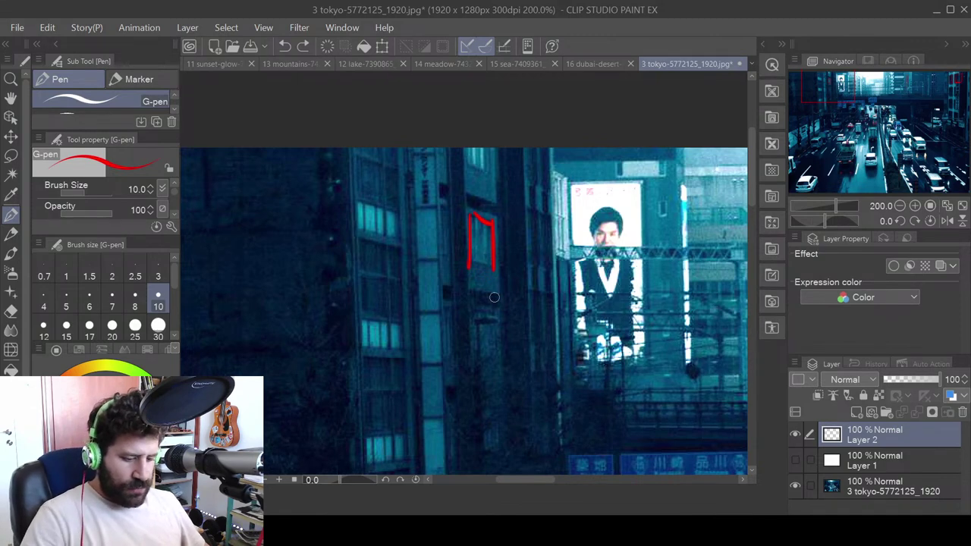
- Show the white layer and sketch a red foreshortened window with a long center line beside the traced window
{"action": "left_click", "coordinate": [795, 460]}
{"action": "mouse_move", "coordinate": [299, 223]}
{"action": "left_mouse_down"}
{"action": "mouse_move", "coordinate": [337, 244]}
{"action": "mouse_move", "coordinate": [339, 301]}
{"action": "mouse_move", "coordinate": [357, 304]}
{"action": "left_mouse_up"}
{"action": "left_click_drag", "start_coordinate": [343, 247], "coordinate": [347, 306]}
{"action": "left_click_drag", "start_coordinate": [315, 196], "coordinate": [340, 438]}
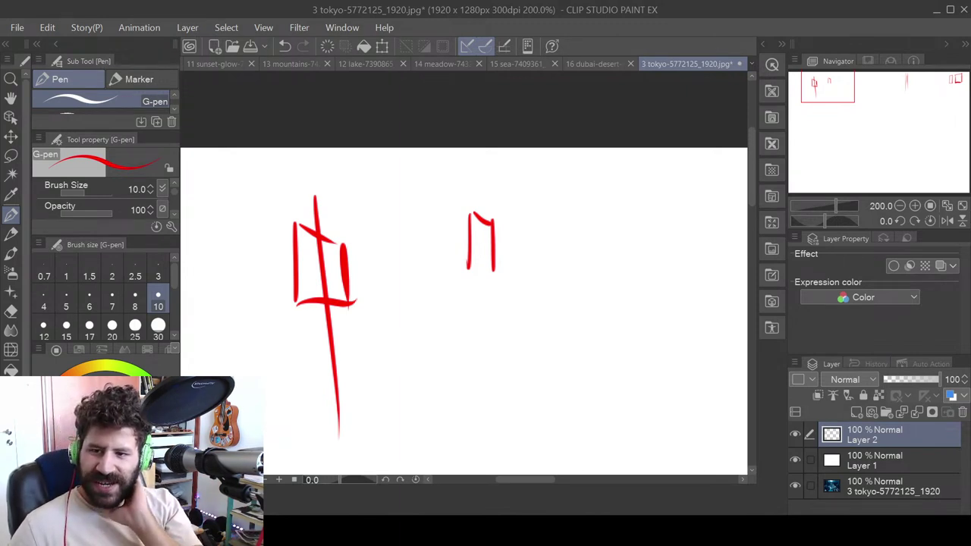
- Hide Layer 2 and the white Layer 1 and bring the whole Tokyo street photo into view
{"action": "left_click", "coordinate": [794, 435]}
{"action": "left_click", "coordinate": [795, 460]}
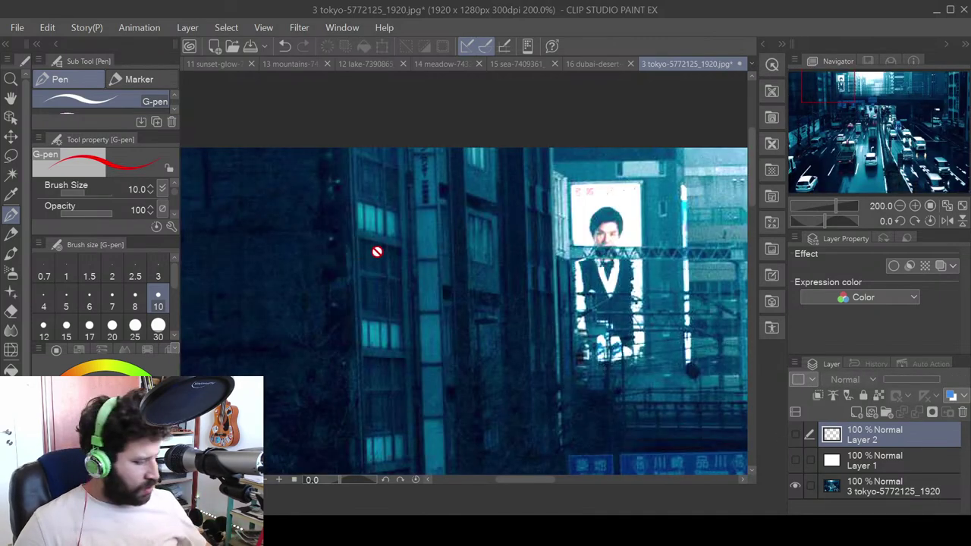
{"action": "scroll", "coordinate": [377, 251], "scroll_direction": "down", "scroll_amount": 4}
{"action": "left_click_drag", "start_coordinate": [628, 352], "coordinate": [547, 220]}
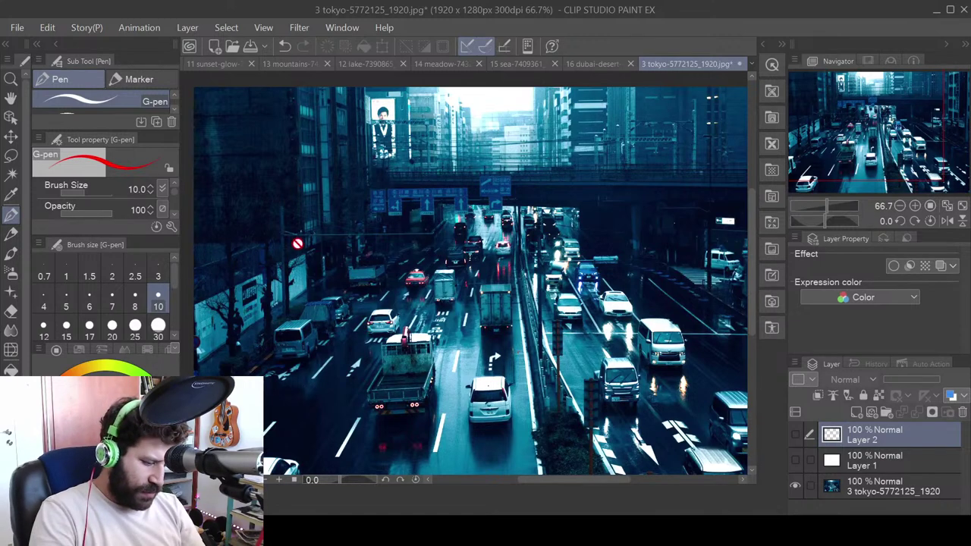
- Show Layer 2 and handwrite "Clip Studio Paint" in red across the street photo
{"action": "left_click", "coordinate": [796, 434]}
{"action": "left_click_drag", "start_coordinate": [356, 239], "coordinate": [362, 275]}
{"action": "left_click_drag", "start_coordinate": [372, 194], "coordinate": [379, 260]}
{"action": "left_click_drag", "start_coordinate": [395, 238], "coordinate": [417, 279]}
{"action": "mouse_move", "coordinate": [411, 228]}
{"action": "left_mouse_down"}
{"action": "mouse_move", "coordinate": [431, 237]}
{"action": "mouse_move", "coordinate": [414, 247]}
{"action": "left_mouse_up"}
{"action": "mouse_move", "coordinate": [497, 190]}
{"action": "left_mouse_down"}
{"action": "mouse_move", "coordinate": [507, 247]}
{"action": "mouse_move", "coordinate": [475, 256]}
{"action": "left_mouse_up"}
{"action": "mouse_move", "coordinate": [529, 200]}
{"action": "left_mouse_down"}
{"action": "mouse_move", "coordinate": [520, 258]}
{"action": "mouse_move", "coordinate": [532, 221]}
{"action": "left_mouse_up"}
{"action": "left_click_drag", "start_coordinate": [535, 214], "coordinate": [563, 236]}
{"action": "left_click_drag", "start_coordinate": [571, 203], "coordinate": [569, 225]}
{"action": "left_click_drag", "start_coordinate": [590, 169], "coordinate": [590, 241]}
{"action": "left_click_drag", "start_coordinate": [607, 210], "coordinate": [612, 227]}
{"action": "left_click_drag", "start_coordinate": [604, 191], "coordinate": [634, 205]}
{"action": "left_click_drag", "start_coordinate": [509, 293], "coordinate": [524, 361]}
{"action": "mouse_move", "coordinate": [504, 301]}
{"action": "left_mouse_down"}
{"action": "mouse_move", "coordinate": [584, 317]}
{"action": "mouse_move", "coordinate": [631, 299]}
{"action": "left_mouse_up"}
{"action": "left_click_drag", "start_coordinate": [645, 254], "coordinate": [654, 315]}
{"action": "left_click_drag", "start_coordinate": [635, 284], "coordinate": [667, 274]}
- Handwrite "Celsys" below "Paint" and enclose the words "Clip Studio Paint" in a rough red frame
{"action": "mouse_move", "coordinate": [545, 379]}
{"action": "left_mouse_down"}
{"action": "mouse_move", "coordinate": [539, 441]}
{"action": "mouse_move", "coordinate": [587, 429]}
{"action": "left_mouse_up"}
{"action": "left_click_drag", "start_coordinate": [594, 342], "coordinate": [581, 430]}
{"action": "left_click_drag", "start_coordinate": [629, 368], "coordinate": [607, 412]}
{"action": "mouse_move", "coordinate": [651, 371]}
{"action": "left_mouse_down"}
{"action": "mouse_move", "coordinate": [658, 390]}
{"action": "mouse_move", "coordinate": [647, 432]}
{"action": "left_mouse_up"}
{"action": "mouse_move", "coordinate": [699, 364]}
{"action": "left_mouse_down"}
{"action": "mouse_move", "coordinate": [699, 413]}
{"action": "mouse_move", "coordinate": [671, 433]}
{"action": "left_mouse_up"}
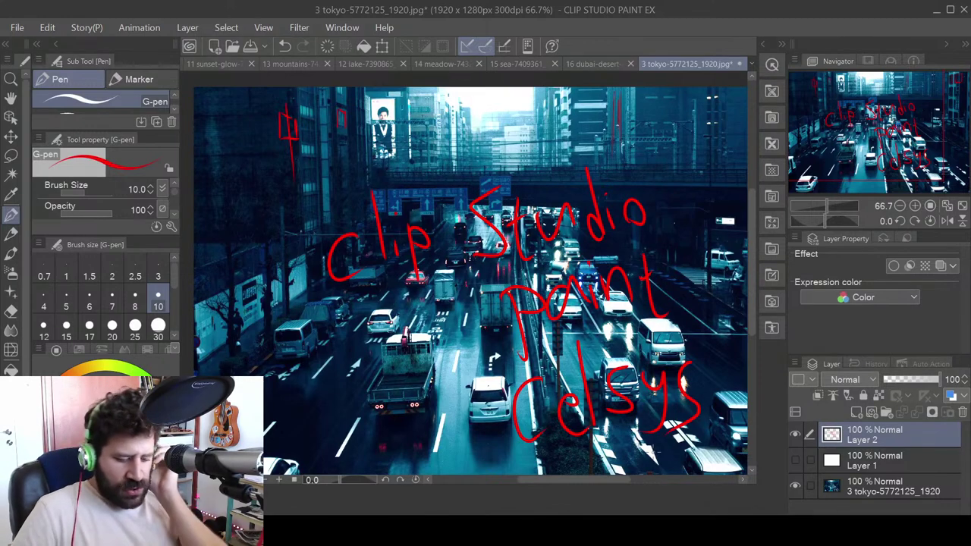
{"action": "mouse_move", "coordinate": [311, 330]}
{"action": "left_mouse_down"}
{"action": "mouse_move", "coordinate": [307, 275]}
{"action": "mouse_move", "coordinate": [706, 106]}
{"action": "mouse_move", "coordinate": [720, 326]}
{"action": "mouse_move", "coordinate": [737, 379]}
{"action": "left_mouse_up"}
{"action": "mouse_move", "coordinate": [723, 326]}
{"action": "left_mouse_down"}
{"action": "mouse_move", "coordinate": [497, 371]}
{"action": "mouse_move", "coordinate": [300, 334]}
{"action": "left_mouse_up"}
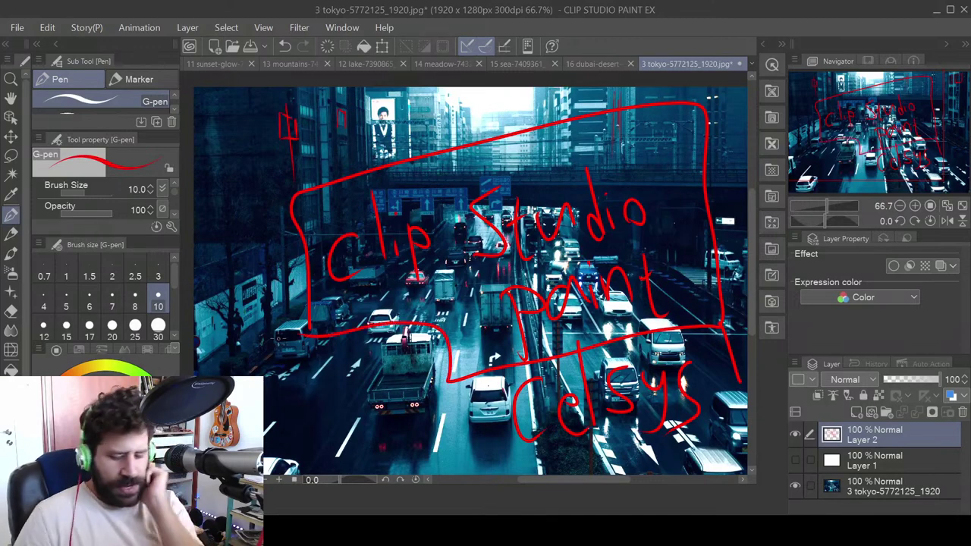
- View the handwriting against the white layer, and hide Layer 2 and Layer 1 to return to the photo
{"action": "left_click", "coordinate": [795, 485]}
{"action": "left_click", "coordinate": [795, 460]}
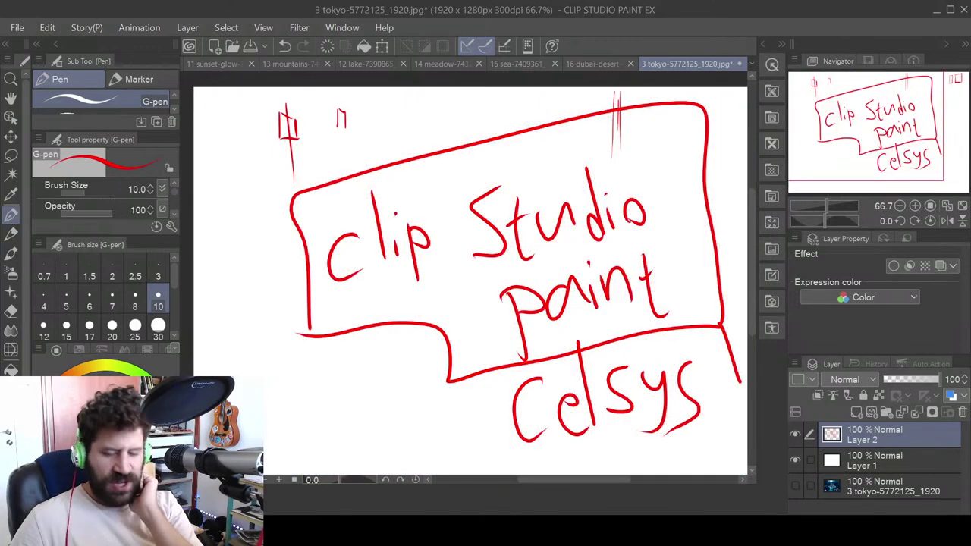
{"action": "left_click", "coordinate": [795, 486]}
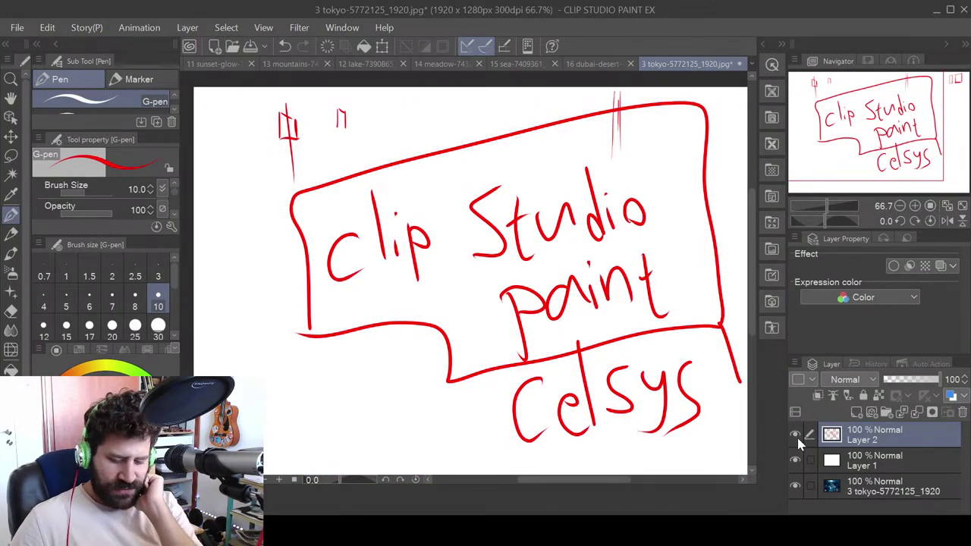
{"action": "left_click", "coordinate": [795, 434]}
{"action": "left_click", "coordinate": [795, 460]}
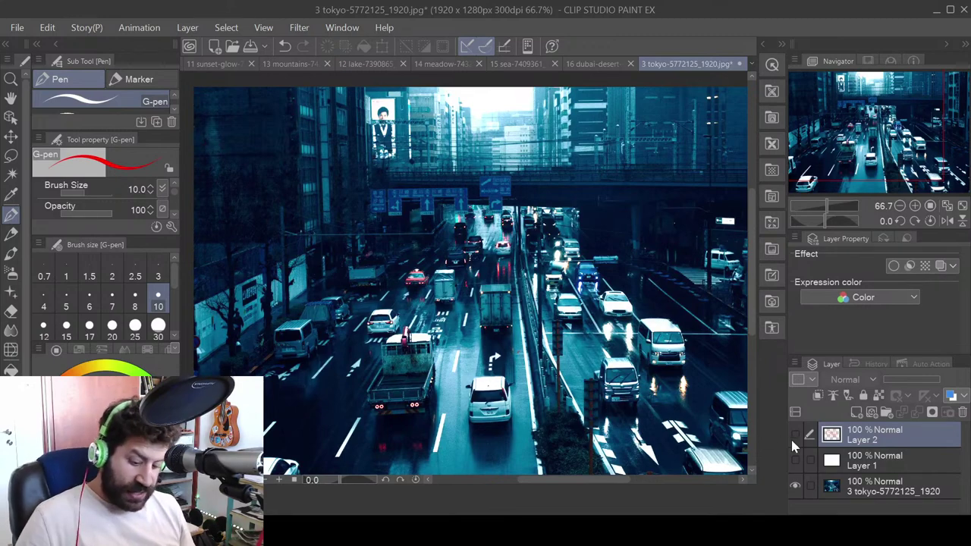
- Show the white Layer 1 without Layer 2, add a new raster layer and handwrite "Huion Kamvas" in red
{"action": "left_click", "coordinate": [796, 435]}
{"action": "left_click", "coordinate": [796, 459]}
{"action": "left_click", "coordinate": [796, 435]}
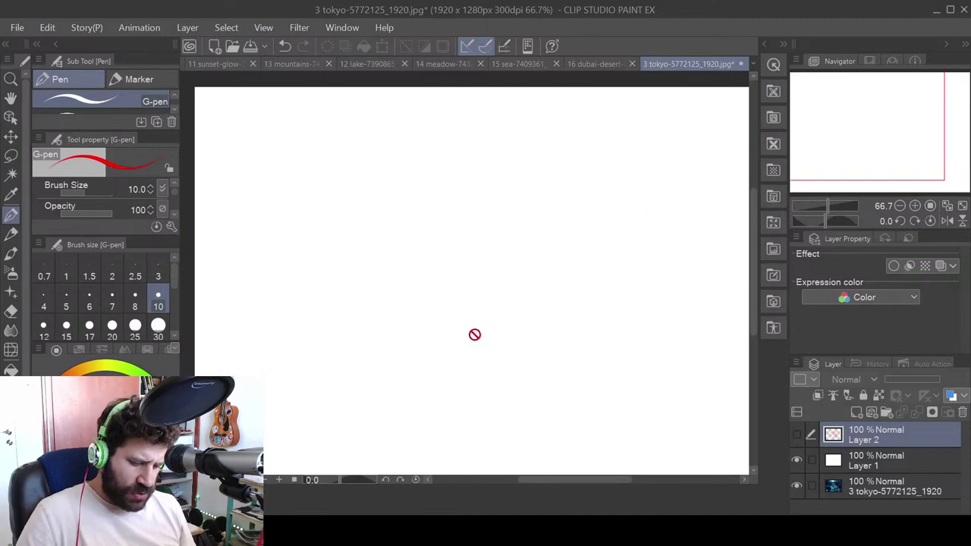
{"action": "left_click", "coordinate": [857, 412]}
{"action": "left_click_drag", "start_coordinate": [323, 174], "coordinate": [323, 226]}
{"action": "mouse_move", "coordinate": [325, 205]}
{"action": "left_mouse_down"}
{"action": "mouse_move", "coordinate": [337, 205]}
{"action": "mouse_move", "coordinate": [343, 240]}
{"action": "mouse_move", "coordinate": [403, 221]}
{"action": "mouse_move", "coordinate": [440, 239]}
{"action": "left_mouse_up"}
{"action": "left_click", "coordinate": [377, 193]}
{"action": "left_click_drag", "start_coordinate": [504, 178], "coordinate": [504, 258]}
{"action": "mouse_move", "coordinate": [538, 204]}
{"action": "left_mouse_down"}
{"action": "mouse_move", "coordinate": [522, 211]}
{"action": "mouse_move", "coordinate": [532, 254]}
{"action": "left_mouse_up"}
{"action": "mouse_move", "coordinate": [546, 222]}
{"action": "left_mouse_down"}
{"action": "mouse_move", "coordinate": [572, 244]}
{"action": "mouse_move", "coordinate": [605, 250]}
{"action": "mouse_move", "coordinate": [642, 209]}
{"action": "mouse_move", "coordinate": [669, 242]}
{"action": "left_mouse_up"}
{"action": "mouse_move", "coordinate": [691, 225]}
{"action": "left_mouse_down"}
{"action": "mouse_move", "coordinate": [685, 250]}
{"action": "mouse_move", "coordinate": [660, 261]}
{"action": "left_mouse_up"}
- Handwrite "Pro 16"" beneath "Huion Kamvas" and draw a rough red frame around the text
{"action": "mouse_move", "coordinate": [335, 281]}
{"action": "left_mouse_down"}
{"action": "mouse_move", "coordinate": [339, 328]}
{"action": "mouse_move", "coordinate": [340, 308]}
{"action": "mouse_move", "coordinate": [385, 301]}
{"action": "left_mouse_up"}
{"action": "mouse_move", "coordinate": [414, 305]}
{"action": "left_mouse_down"}
{"action": "mouse_move", "coordinate": [410, 318]}
{"action": "mouse_move", "coordinate": [414, 307]}
{"action": "left_mouse_up"}
{"action": "mouse_move", "coordinate": [495, 318]}
{"action": "left_mouse_down"}
{"action": "mouse_move", "coordinate": [500, 304]}
{"action": "mouse_move", "coordinate": [527, 345]}
{"action": "left_mouse_up"}
{"action": "mouse_move", "coordinate": [544, 279]}
{"action": "left_mouse_down"}
{"action": "mouse_move", "coordinate": [535, 349]}
{"action": "mouse_move", "coordinate": [529, 325]}
{"action": "left_mouse_up"}
{"action": "left_click_drag", "start_coordinate": [564, 267], "coordinate": [562, 283]}
{"action": "left_click_drag", "start_coordinate": [571, 258], "coordinate": [567, 275]}
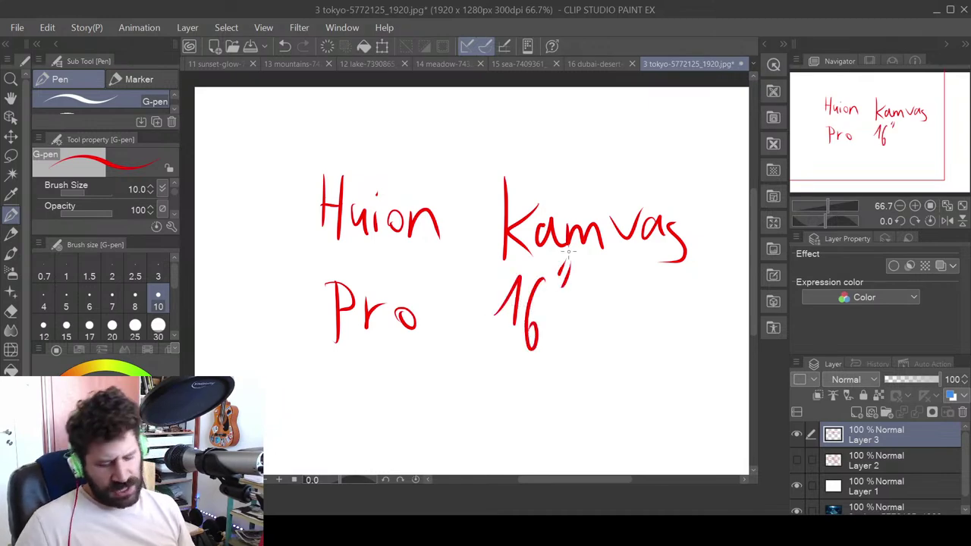
{"action": "mouse_move", "coordinate": [293, 118]}
{"action": "left_mouse_down"}
{"action": "mouse_move", "coordinate": [271, 338]}
{"action": "mouse_move", "coordinate": [676, 196]}
{"action": "mouse_move", "coordinate": [338, 142]}
{"action": "left_mouse_up"}
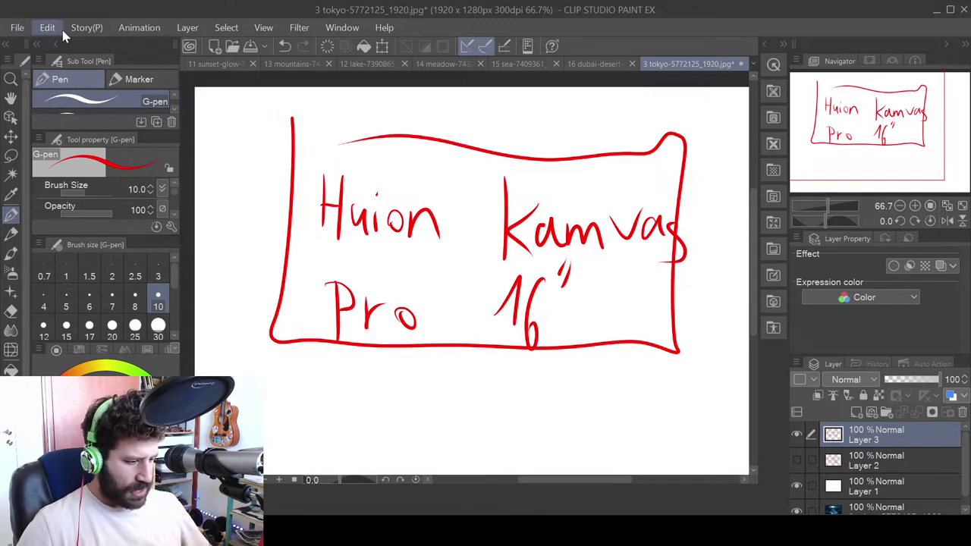
- Create a new 2000 x 1600 px illustration and activate the Fill tool
{"action": "key", "text": "ctrl+n"}
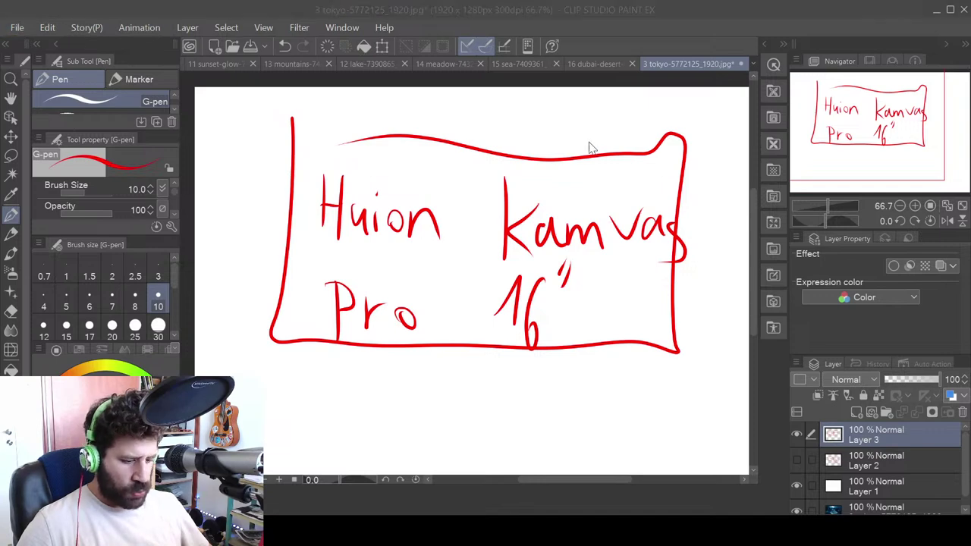
{"action": "key", "text": "Return"}
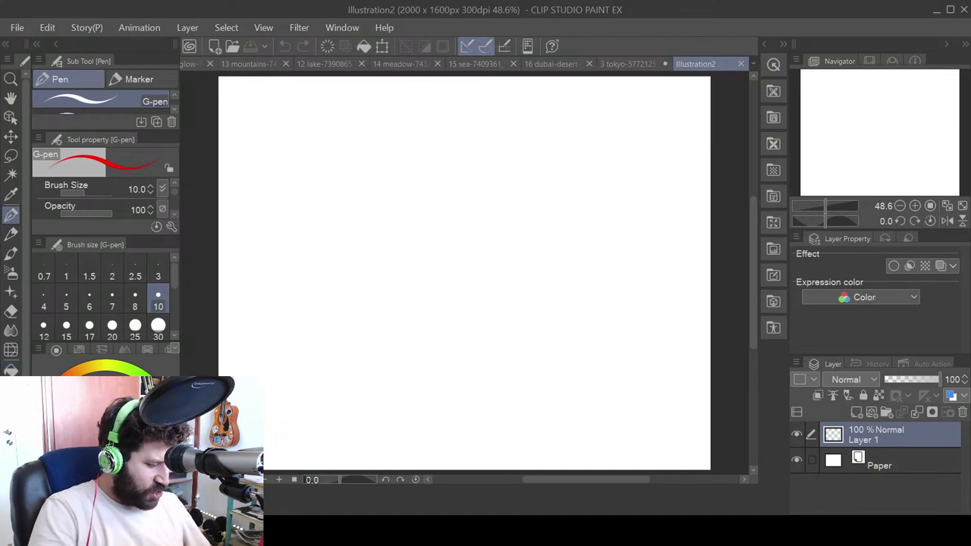
{"action": "left_click", "coordinate": [11, 370]}
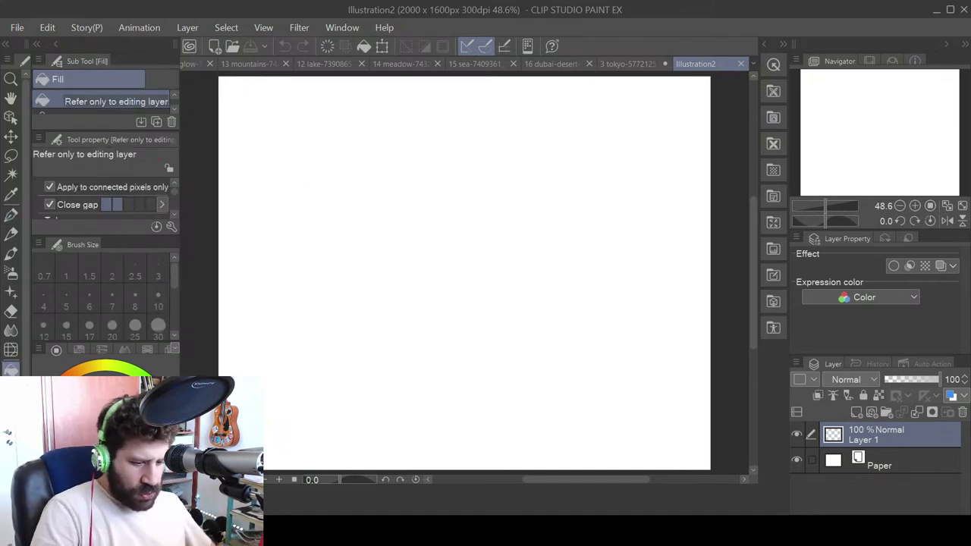
- Switch from the new illustration to the Dubai desert safari photo
{"action": "left_click", "coordinate": [625, 63]}
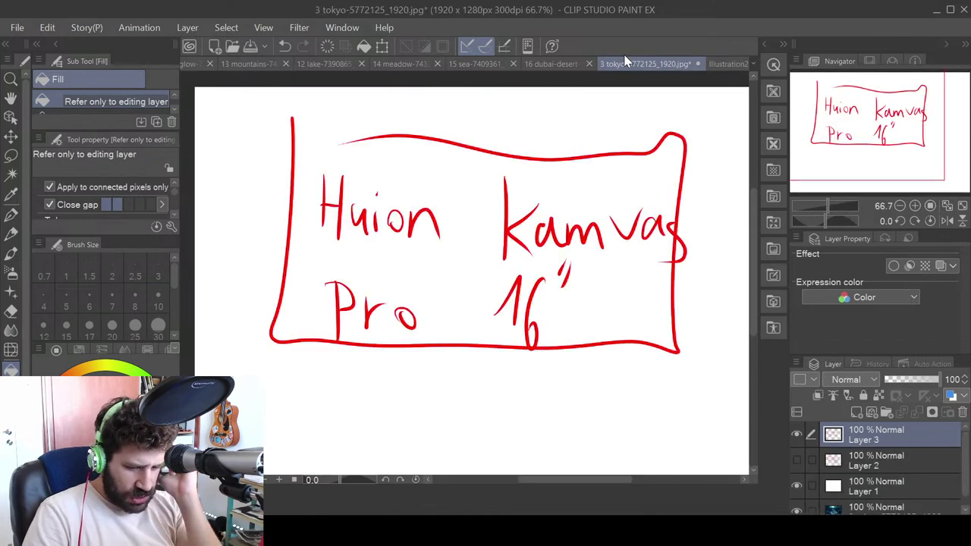
{"action": "left_click", "coordinate": [554, 64]}
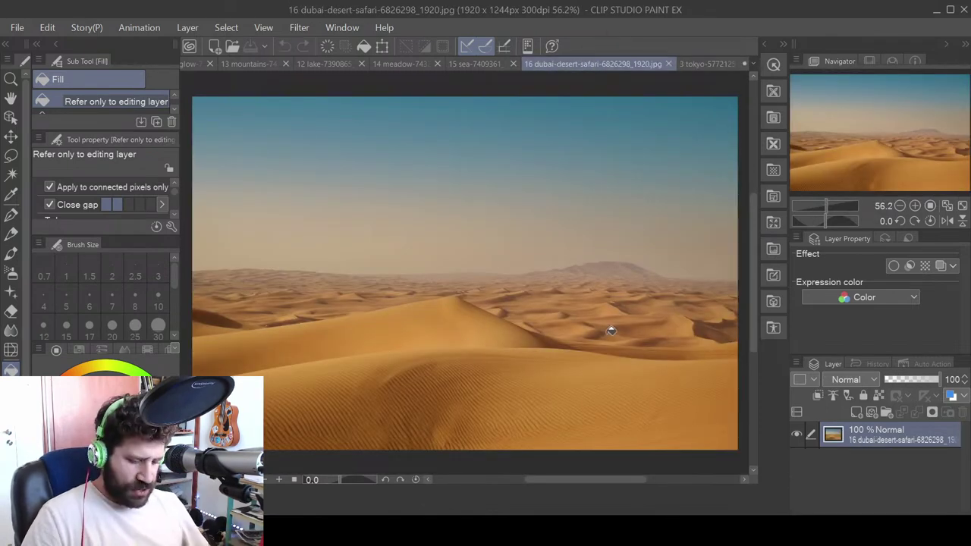
{"action": "left_click_drag", "start_coordinate": [617, 341], "coordinate": [602, 329]}
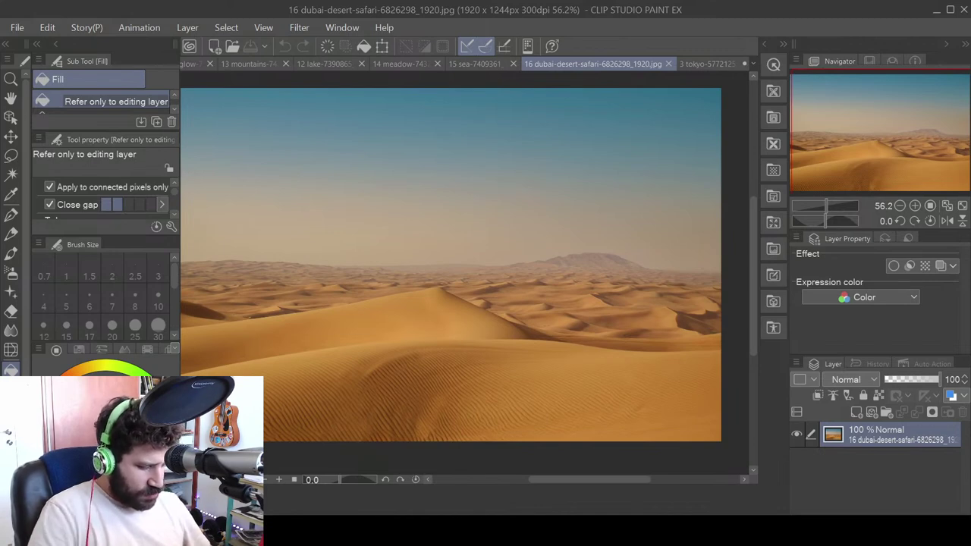
- Try short blue marks near the desert horizon with the Pencil and the G-pen, and undo them
{"action": "left_click", "coordinate": [14, 235]}
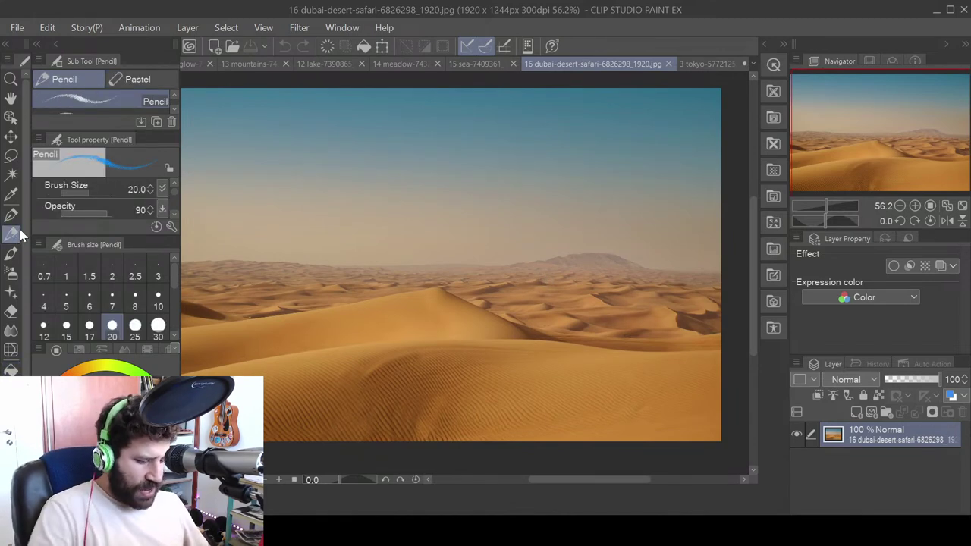
{"action": "left_click", "coordinate": [590, 285]}
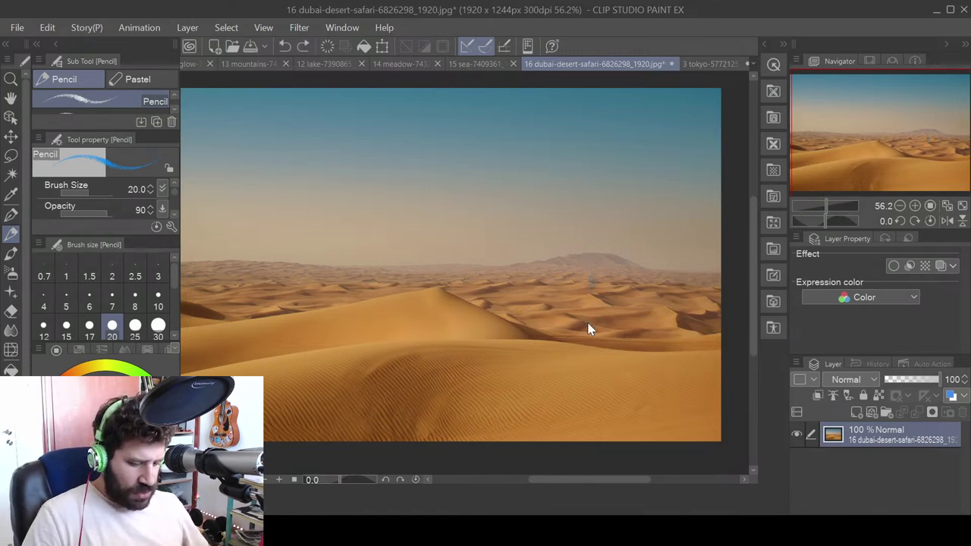
{"action": "left_click", "coordinate": [10, 215]}
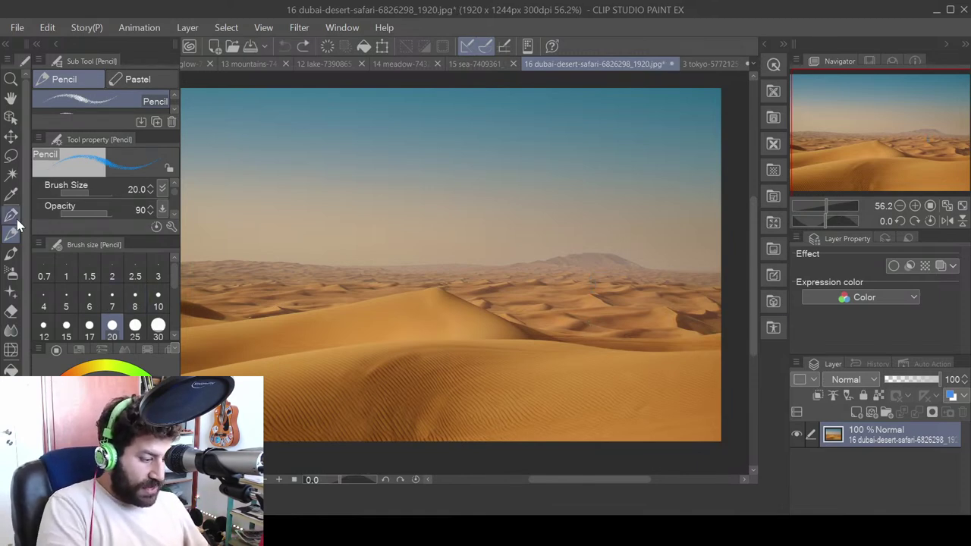
{"action": "left_click_drag", "start_coordinate": [566, 267], "coordinate": [566, 279]}
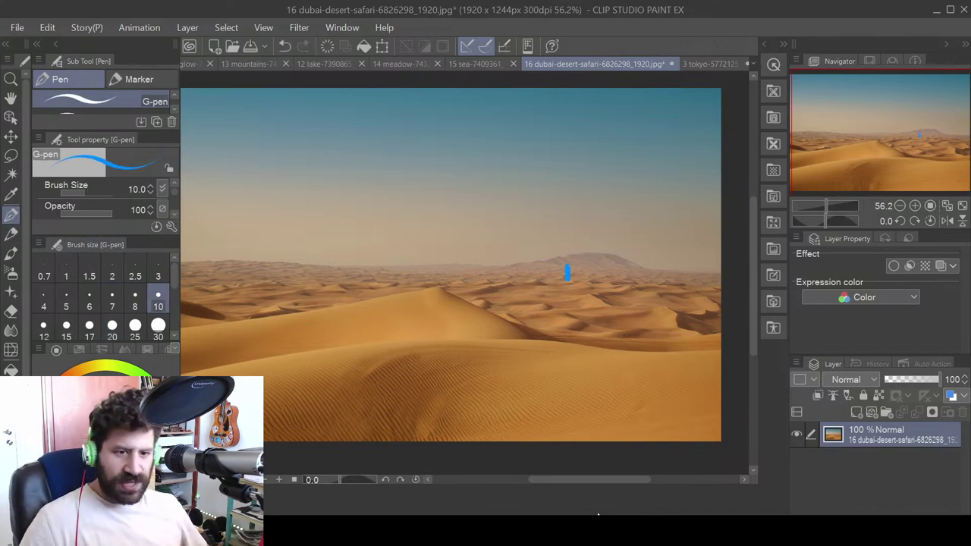
{"action": "key", "text": "ctrl+z"}
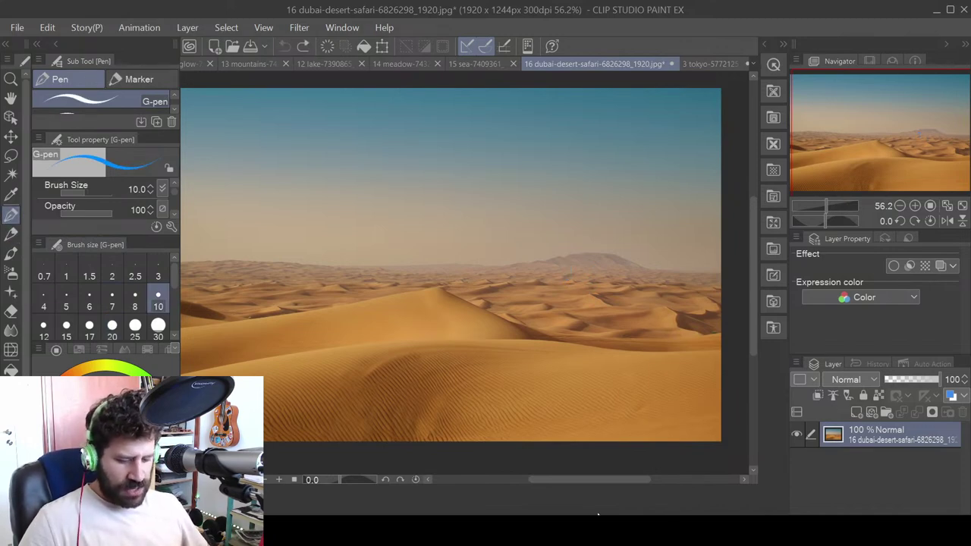
- Try short vertical marks in magenta and red on the dunes just below the desert horizon, and undo them
{"action": "key", "text": "x"}
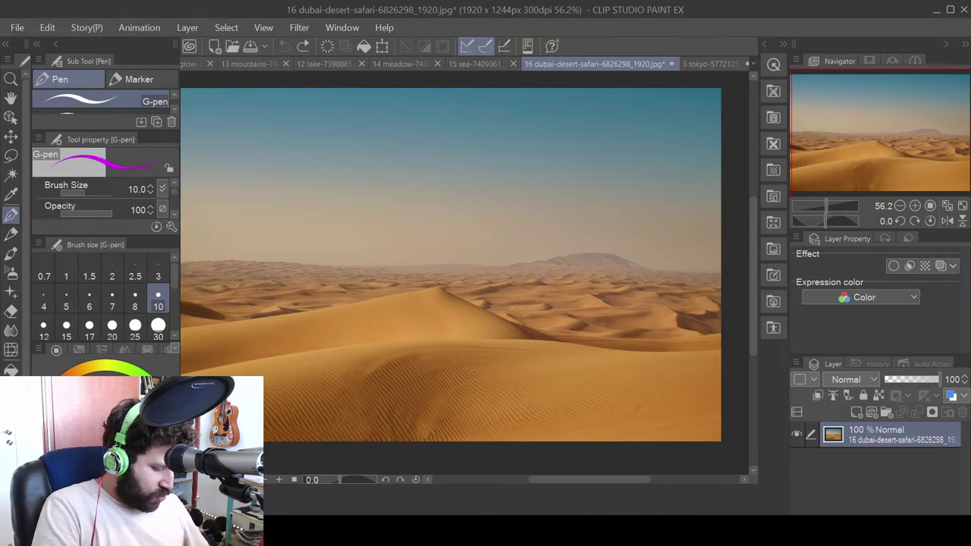
{"action": "left_click_drag", "start_coordinate": [581, 294], "coordinate": [583, 267]}
{"action": "key", "text": "ctrl+z"}
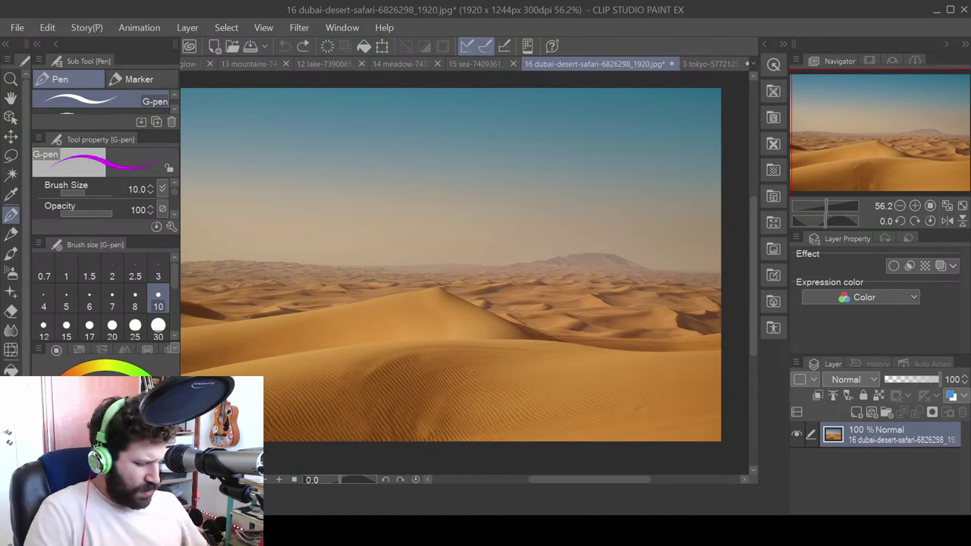
{"action": "left_click_drag", "start_coordinate": [572, 302], "coordinate": [572, 273]}
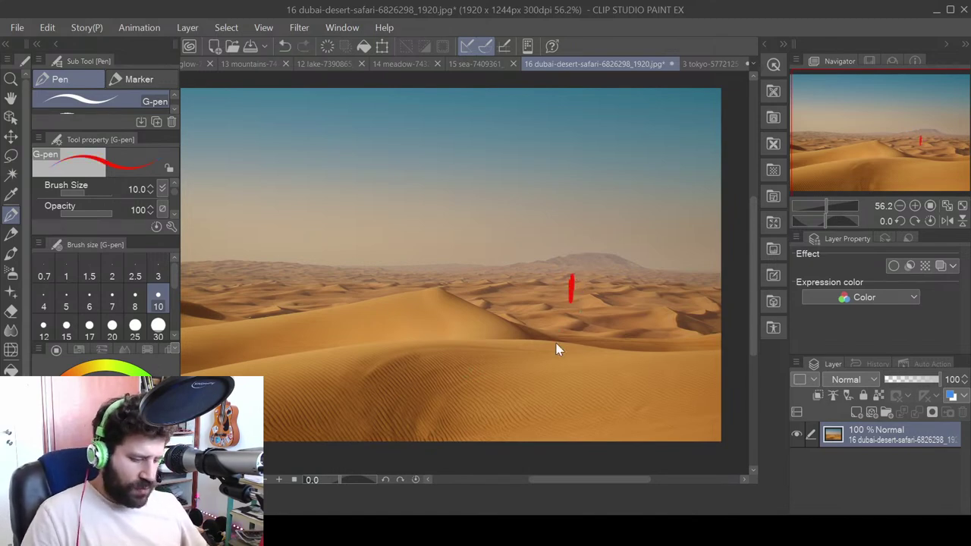
{"action": "key", "text": "ctrl+z"}
- Try a short dark blue vertical mark on the dunes below the distant mountain, and undo it
{"action": "left_click", "coordinate": [102, 367]}
{"action": "mouse_move", "coordinate": [101, 367]}
{"action": "left_mouse_down"}
{"action": "mouse_move", "coordinate": [144, 383]}
{"action": "mouse_move", "coordinate": [148, 425]}
{"action": "mouse_move", "coordinate": [114, 453]}
{"action": "mouse_move", "coordinate": [76, 446]}
{"action": "left_mouse_up"}
{"action": "left_click_drag", "start_coordinate": [584, 281], "coordinate": [585, 305]}
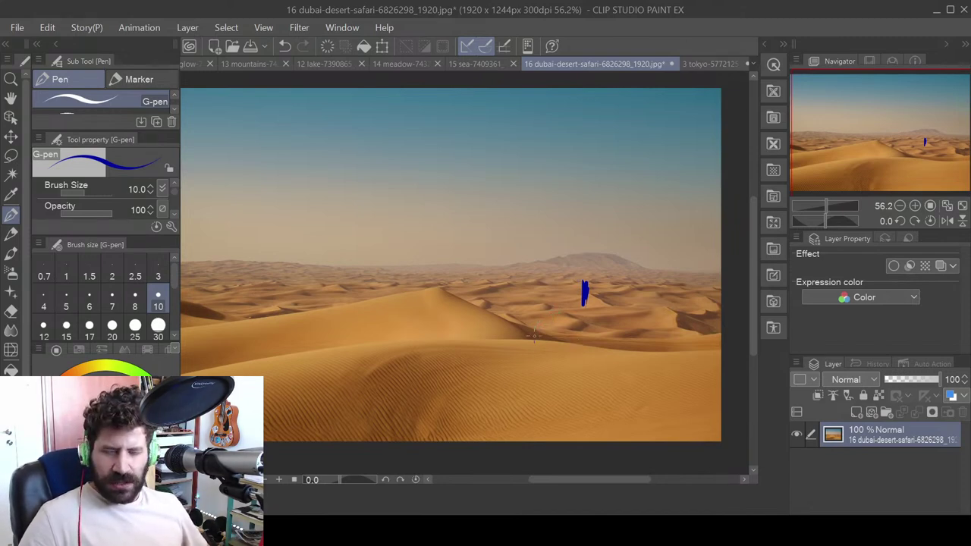
{"action": "left_click_drag", "start_coordinate": [561, 260], "coordinate": [578, 257]}
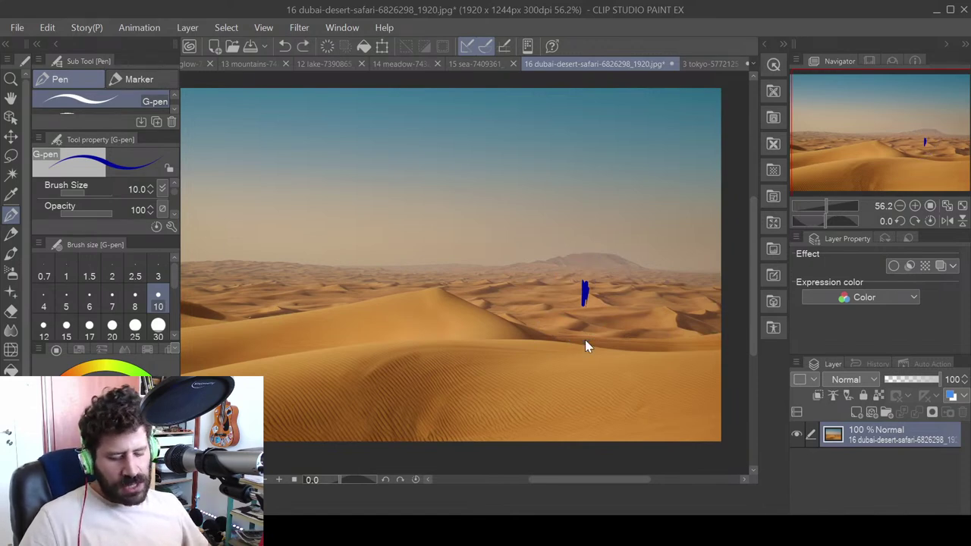
{"action": "key", "text": "ctrl+z"}
{"action": "key", "text": "ctrl+z"}
{"action": "left_click", "coordinate": [529, 213]}
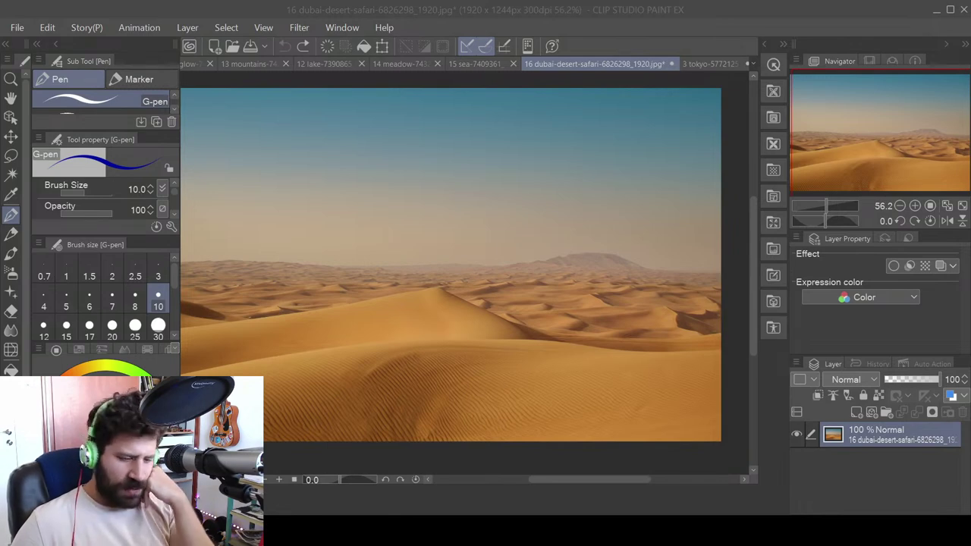
- Add a new raster layer above the desert photo and fill it with white
{"action": "left_click", "coordinate": [857, 412]}
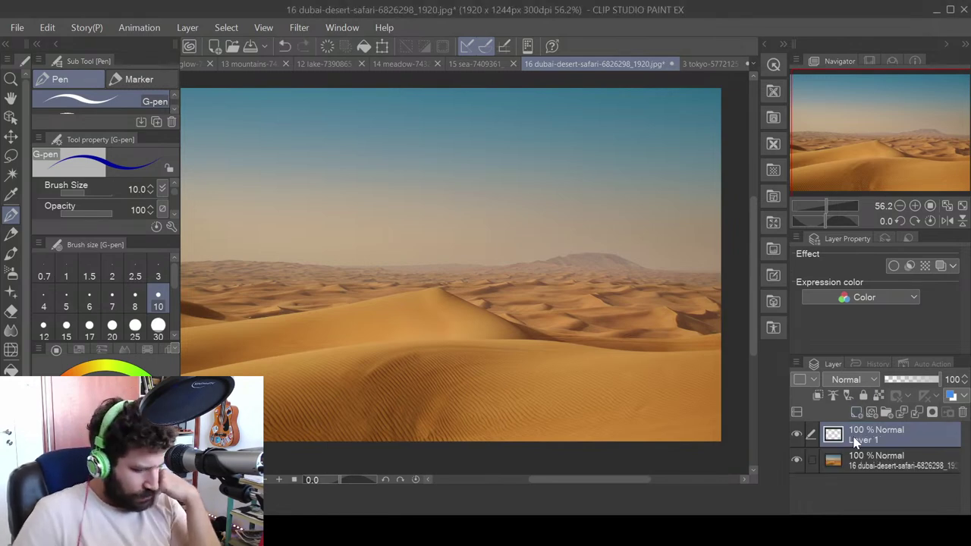
{"action": "key", "text": "g"}
{"action": "left_click", "coordinate": [443, 280]}
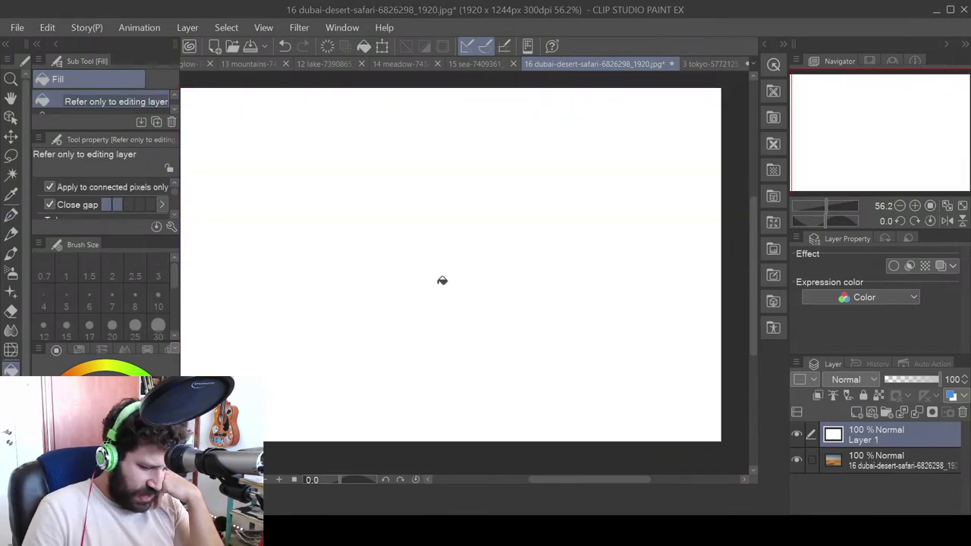
- Draw a black, roughly level horizon line across the upper part of the white layer with the G-pen at size 10
{"action": "left_click", "coordinate": [11, 217]}
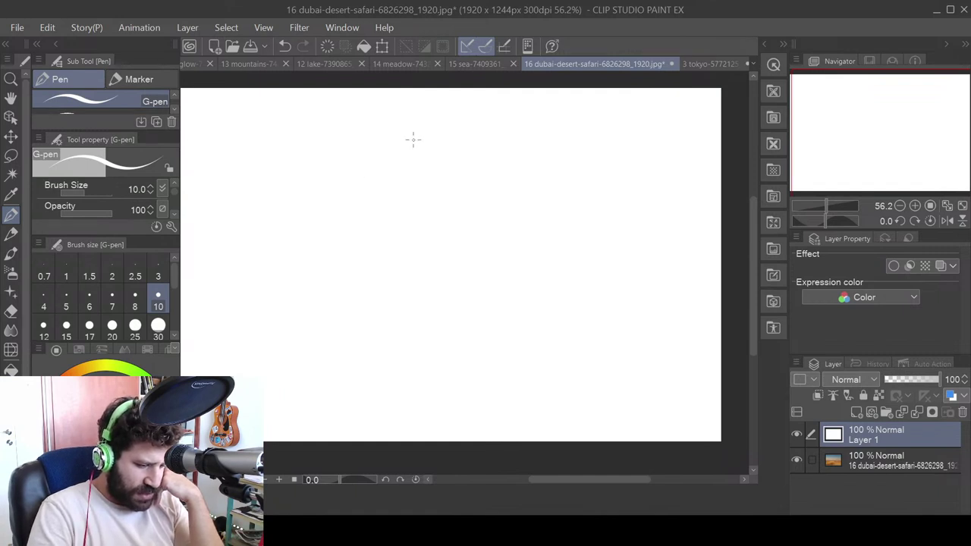
{"action": "left_click", "coordinate": [150, 372]}
{"action": "left_click_drag", "start_coordinate": [217, 149], "coordinate": [695, 145]}
{"action": "key", "text": "ctrl+z"}
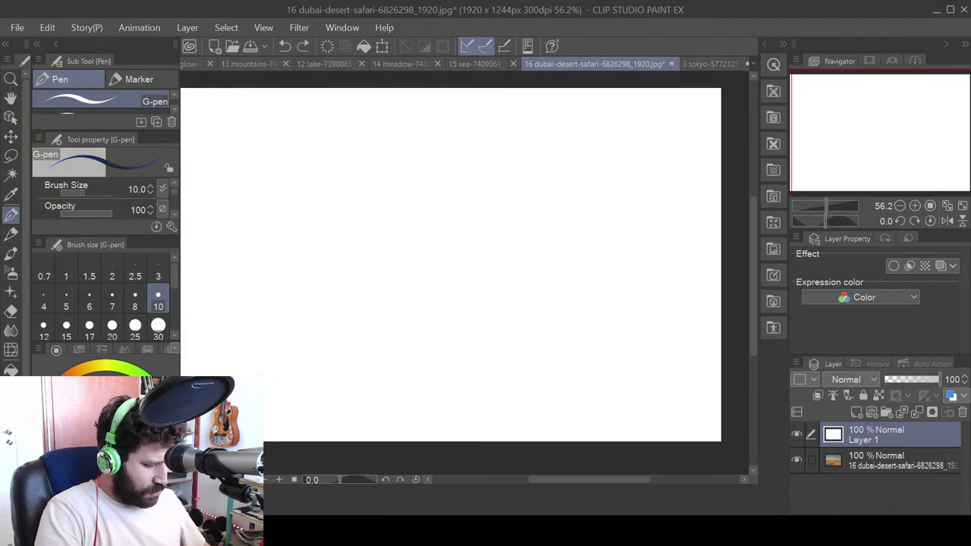
{"action": "left_click_drag", "start_coordinate": [222, 151], "coordinate": [644, 138]}
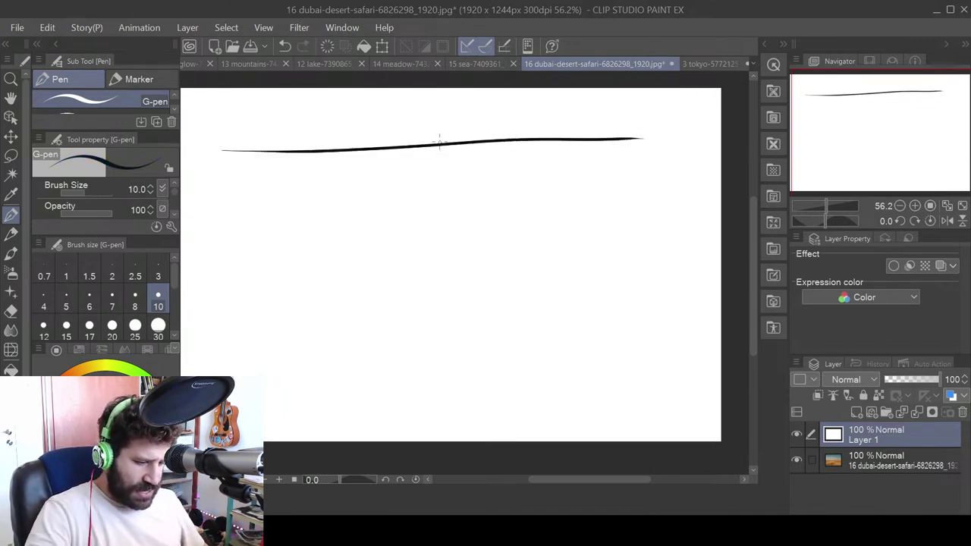
- Sketch a tall box-shaped building below the horizon line, with a receding roof edge, vertical corners and two roof edges on the other side
{"action": "left_click_drag", "start_coordinate": [447, 147], "coordinate": [639, 271]}
{"action": "key", "text": "ctrl+z"}
{"action": "left_click_drag", "start_coordinate": [468, 157], "coordinate": [623, 279]}
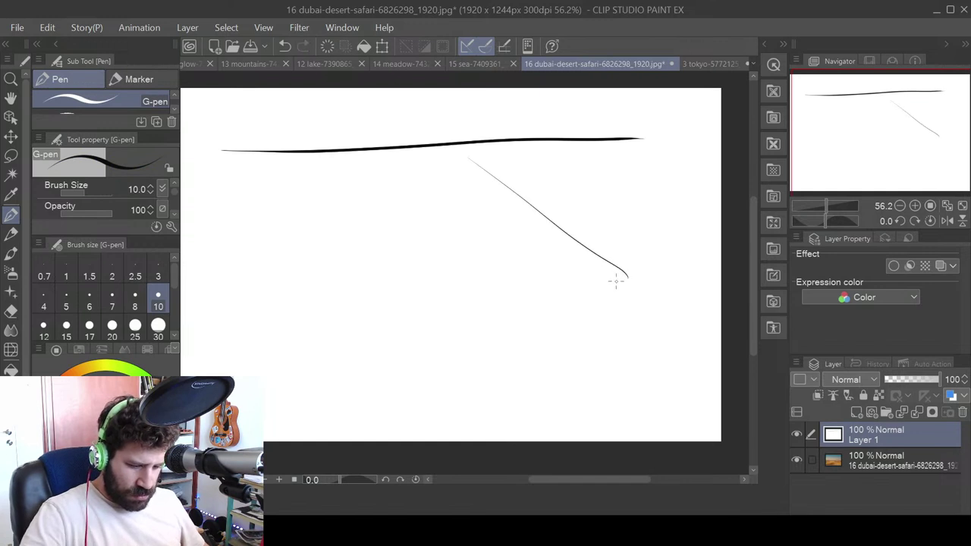
{"action": "left_click_drag", "start_coordinate": [546, 216], "coordinate": [629, 273]}
{"action": "left_click_drag", "start_coordinate": [544, 215], "coordinate": [526, 442]}
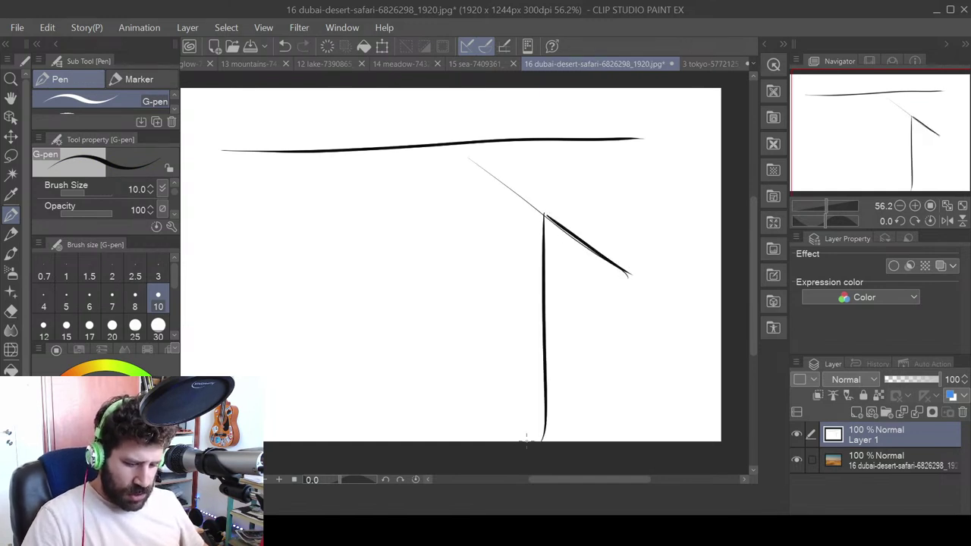
{"action": "left_click_drag", "start_coordinate": [628, 273], "coordinate": [636, 442]}
{"action": "left_click_drag", "start_coordinate": [544, 215], "coordinate": [677, 182]}
{"action": "left_click_drag", "start_coordinate": [629, 272], "coordinate": [723, 247]}
{"action": "left_click_drag", "start_coordinate": [628, 284], "coordinate": [624, 441]}
{"action": "left_click_drag", "start_coordinate": [546, 267], "coordinate": [556, 442]}
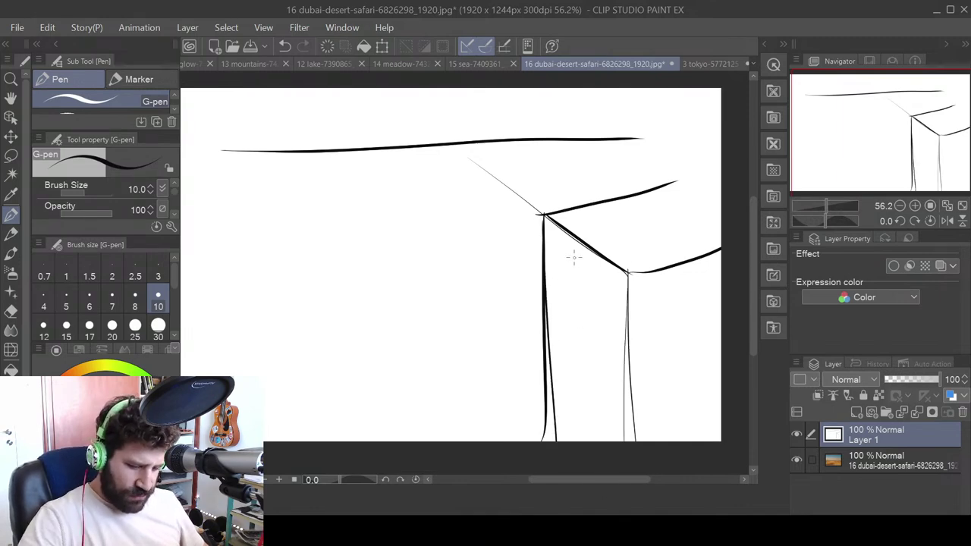
- Draw three receding guide lines for an upper window row on the building's narrow face and mark the first window with two verticals
{"action": "left_click_drag", "start_coordinate": [545, 269], "coordinate": [627, 331]}
{"action": "scroll", "coordinate": [589, 278], "scroll_direction": "up", "scroll_amount": 4}
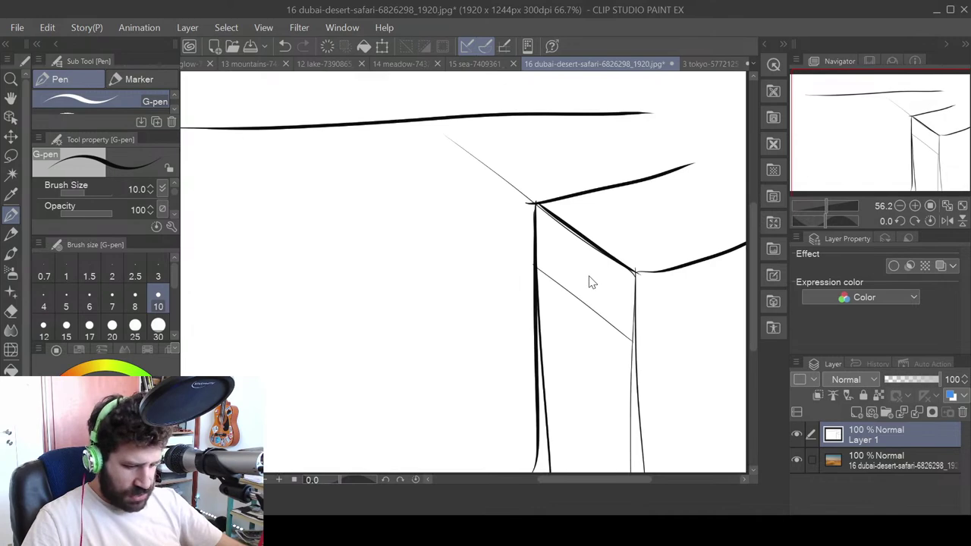
{"action": "left_click_drag", "start_coordinate": [629, 271], "coordinate": [510, 268]}
{"action": "mouse_move", "coordinate": [393, 171]}
{"action": "left_mouse_down"}
{"action": "mouse_move", "coordinate": [544, 270]}
{"action": "mouse_move", "coordinate": [527, 269]}
{"action": "mouse_move", "coordinate": [560, 295]}
{"action": "left_mouse_up"}
{"action": "key", "text": "ctrl+z"}
{"action": "mouse_move", "coordinate": [514, 255]}
{"action": "left_mouse_down"}
{"action": "mouse_move", "coordinate": [514, 323]}
{"action": "mouse_move", "coordinate": [497, 306]}
{"action": "left_mouse_up"}
{"action": "left_click_drag", "start_coordinate": [393, 195], "coordinate": [566, 320]}
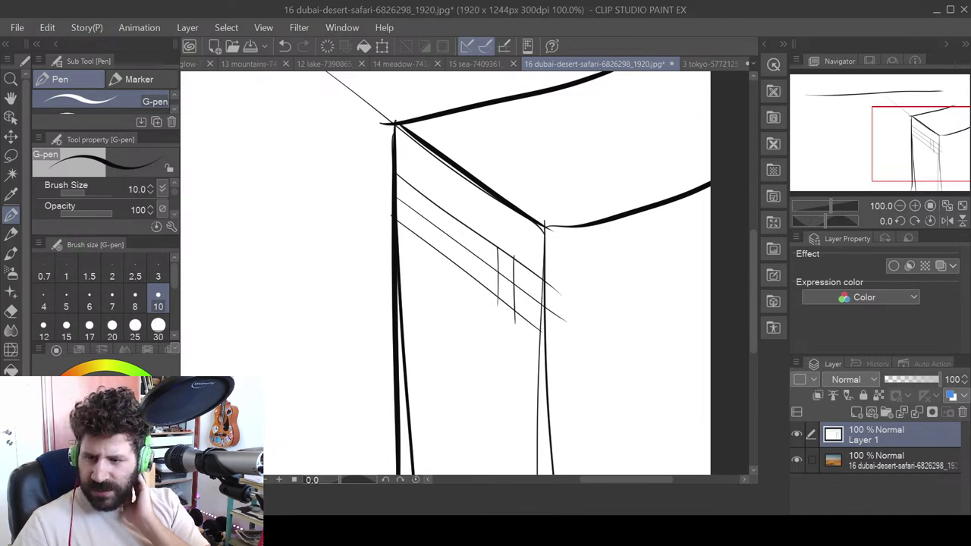
- Draw diagonals through the midpoints of the window verticals and add verticals where they meet the guides to repeat the spacing
{"action": "left_click_drag", "start_coordinate": [488, 244], "coordinate": [516, 320]}
{"action": "key", "text": "ctrl+z"}
{"action": "left_click_drag", "start_coordinate": [487, 241], "coordinate": [516, 318]}
{"action": "left_click_drag", "start_coordinate": [484, 242], "coordinate": [483, 279]}
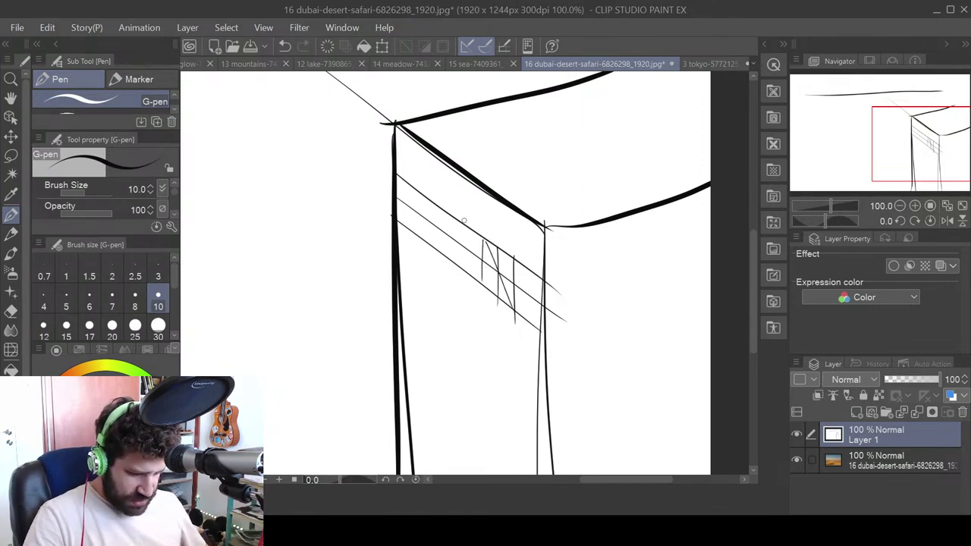
{"action": "left_click_drag", "start_coordinate": [472, 236], "coordinate": [496, 302]}
{"action": "left_click_drag", "start_coordinate": [468, 230], "coordinate": [470, 271]}
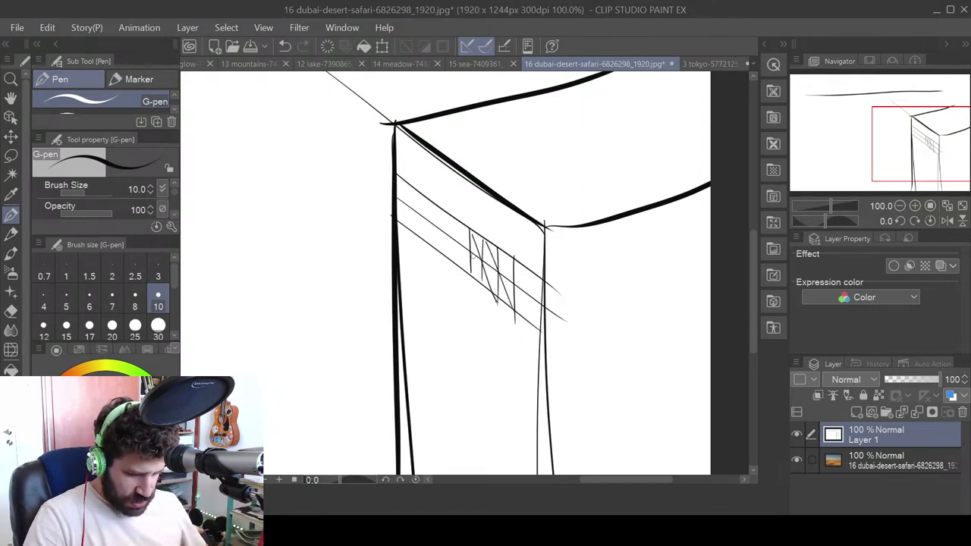
- Strengthen the upper row's window edges and add further heavy verticals toward the building's far corner
{"action": "key", "text": "ctrl+z"}
{"action": "mouse_move", "coordinate": [469, 229]}
{"action": "left_mouse_down"}
{"action": "mouse_move", "coordinate": [470, 278]}
{"action": "mouse_move", "coordinate": [481, 285]}
{"action": "left_mouse_up"}
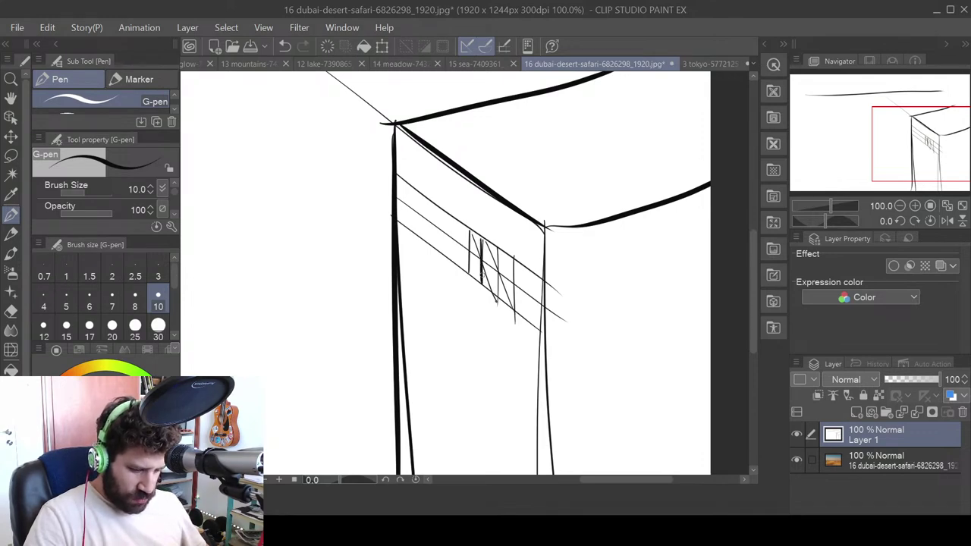
{"action": "left_click_drag", "start_coordinate": [469, 230], "coordinate": [470, 269]}
{"action": "key", "text": "ctrl+z"}
{"action": "key", "text": "ctrl+z"}
{"action": "mouse_move", "coordinate": [469, 230]}
{"action": "left_mouse_down"}
{"action": "mouse_move", "coordinate": [471, 276]}
{"action": "mouse_move", "coordinate": [480, 245]}
{"action": "mouse_move", "coordinate": [472, 275]}
{"action": "mouse_move", "coordinate": [514, 262]}
{"action": "mouse_move", "coordinate": [516, 314]}
{"action": "left_mouse_up"}
{"action": "key", "text": "ctrl+z"}
{"action": "left_click_drag", "start_coordinate": [495, 260], "coordinate": [499, 311]}
{"action": "left_click_drag", "start_coordinate": [462, 224], "coordinate": [458, 275]}
{"action": "left_click_drag", "start_coordinate": [446, 214], "coordinate": [442, 255]}
{"action": "left_click_drag", "start_coordinate": [454, 220], "coordinate": [452, 270]}
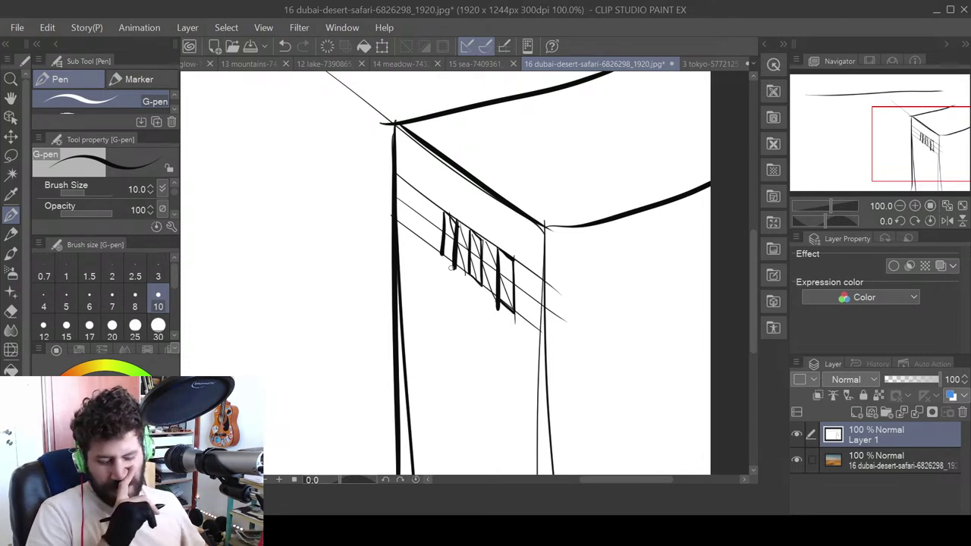
- Draw a second window row lower on the same face with two receding lines and three pairs of verticals
{"action": "scroll", "coordinate": [581, 342], "scroll_direction": "down", "scroll_amount": 3}
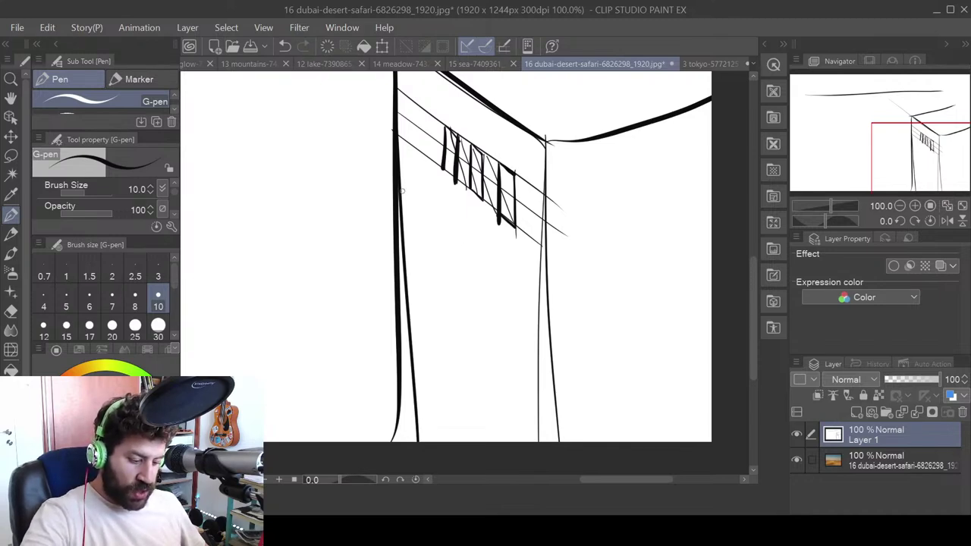
{"action": "left_click_drag", "start_coordinate": [386, 179], "coordinate": [567, 305]}
{"action": "left_click_drag", "start_coordinate": [402, 260], "coordinate": [561, 383]}
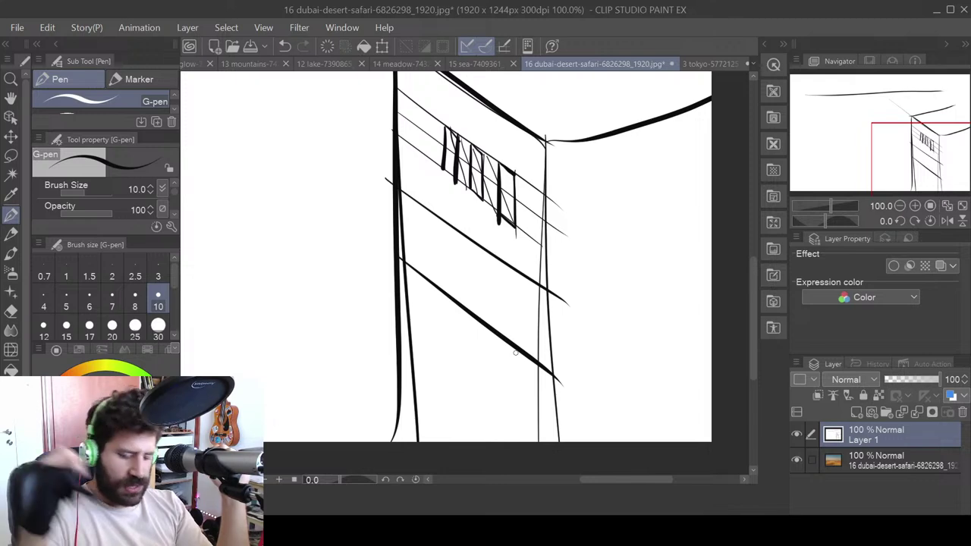
{"action": "left_click_drag", "start_coordinate": [513, 270], "coordinate": [513, 349]}
{"action": "left_click_drag", "start_coordinate": [496, 264], "coordinate": [497, 335]}
{"action": "left_click_drag", "start_coordinate": [468, 241], "coordinate": [469, 310]}
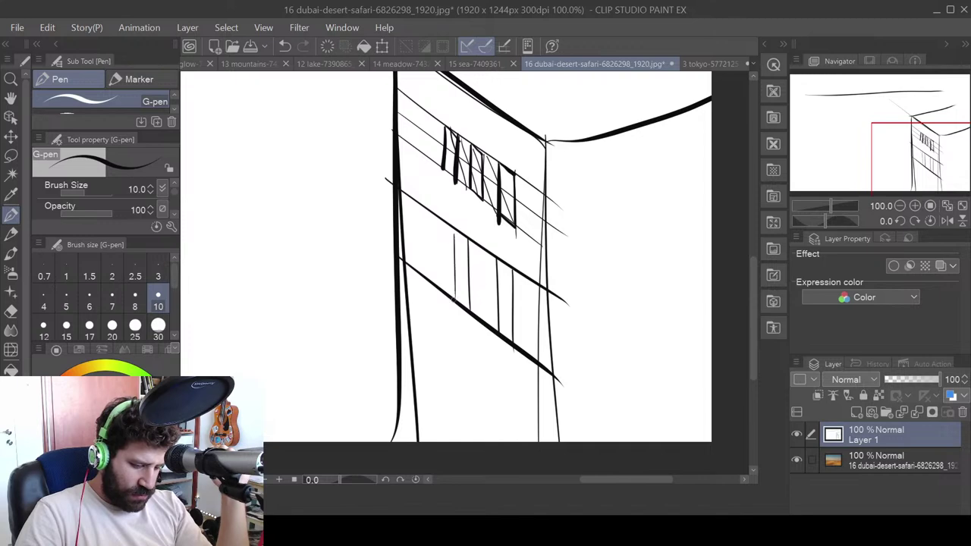
{"action": "left_click_drag", "start_coordinate": [428, 212], "coordinate": [429, 286]}
{"action": "left_click_drag", "start_coordinate": [416, 202], "coordinate": [418, 267]}
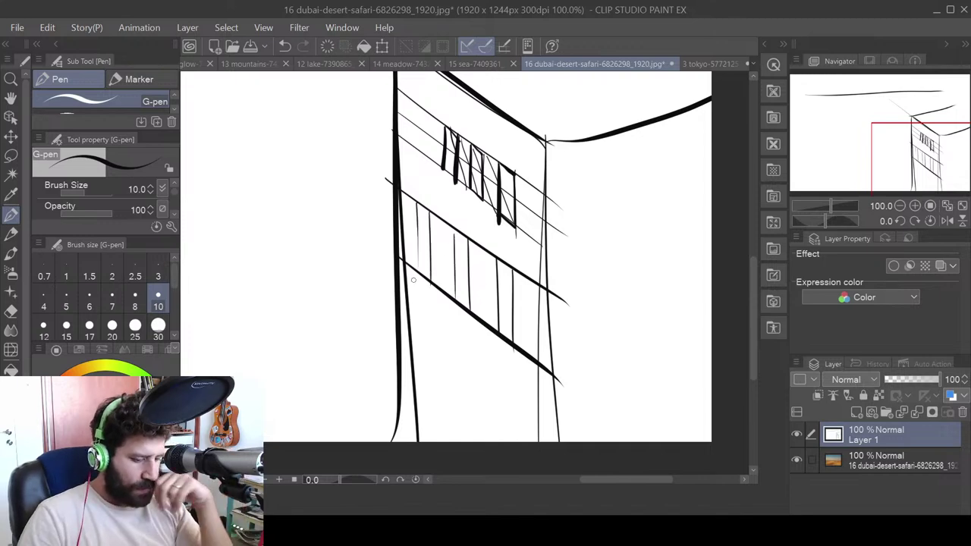
- Draw a long vertical line crossing the horizon beside the building, and add a midline and a short diagonal mark to the lower window row
{"action": "left_click_drag", "start_coordinate": [470, 322], "coordinate": [494, 346]}
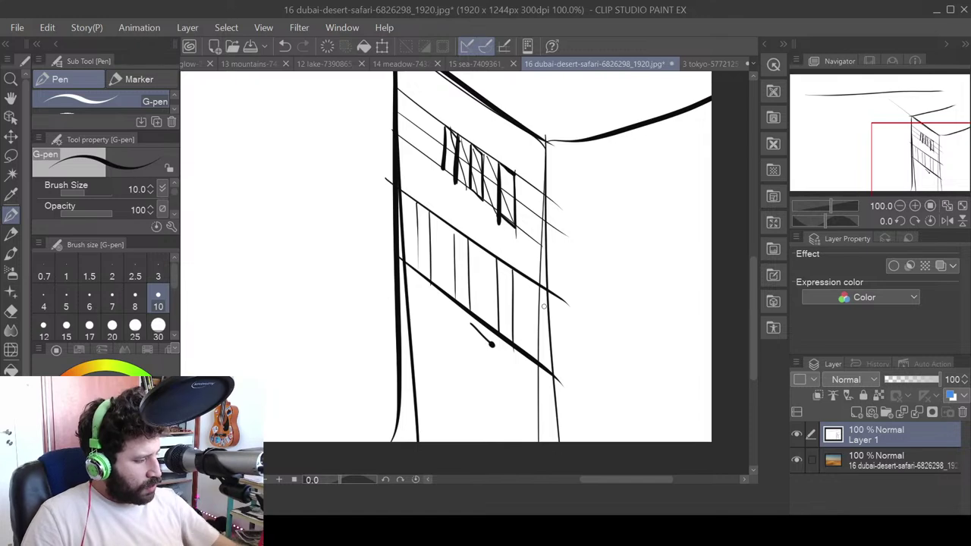
{"action": "scroll", "coordinate": [543, 305], "scroll_direction": "down", "scroll_amount": 1}
{"action": "left_click_drag", "start_coordinate": [557, 321], "coordinate": [644, 381]}
{"action": "left_click_drag", "start_coordinate": [416, 84], "coordinate": [417, 458]}
{"action": "left_click_drag", "start_coordinate": [589, 359], "coordinate": [518, 241]}
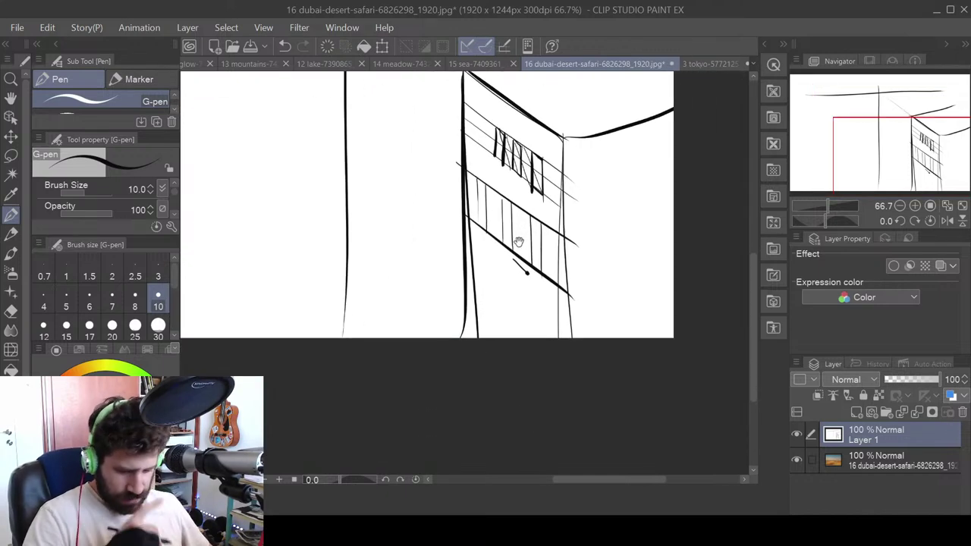
{"action": "left_click_drag", "start_coordinate": [498, 132], "coordinate": [502, 180]}
{"action": "left_click_drag", "start_coordinate": [472, 243], "coordinate": [478, 270]}
- Try extending a diagonal of the lower window row freehand up past the horizon line, and undo it
{"action": "mouse_move", "coordinate": [535, 312]}
{"action": "left_mouse_down"}
{"action": "mouse_move", "coordinate": [443, 144]}
{"action": "mouse_move", "coordinate": [477, 151]}
{"action": "mouse_move", "coordinate": [488, 216]}
{"action": "left_mouse_up"}
{"action": "key", "text": "ctrl+z"}
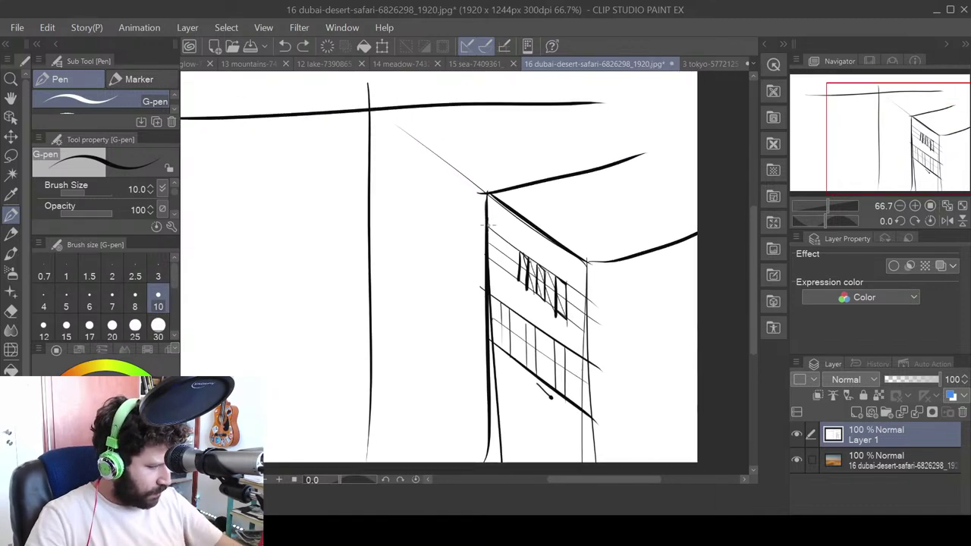
{"action": "scroll", "coordinate": [489, 220], "scroll_direction": "down", "scroll_amount": 1}
{"action": "key", "text": "ctrl+y"}
{"action": "left_click_drag", "start_coordinate": [397, 118], "coordinate": [479, 203]}
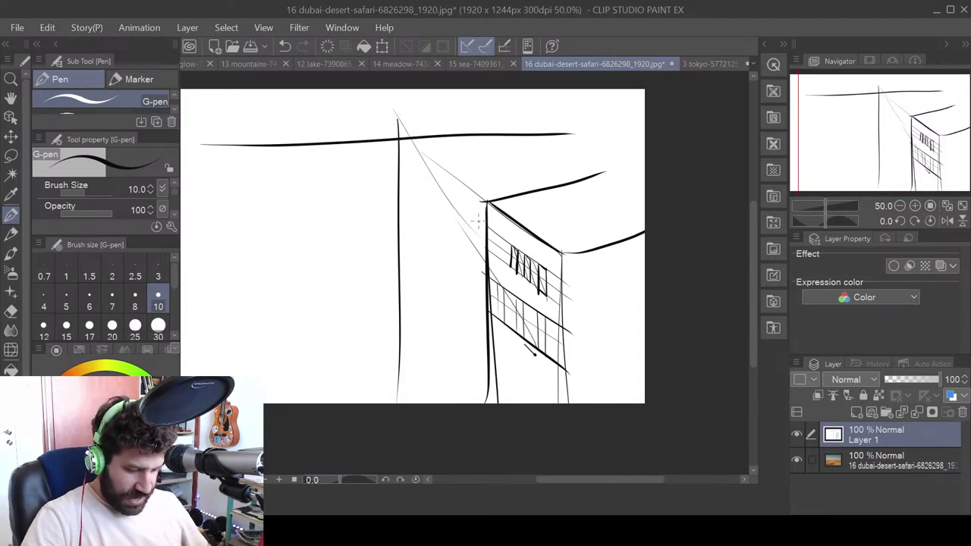
{"action": "key", "text": "ctrl+z"}
{"action": "key", "text": "ctrl+z"}
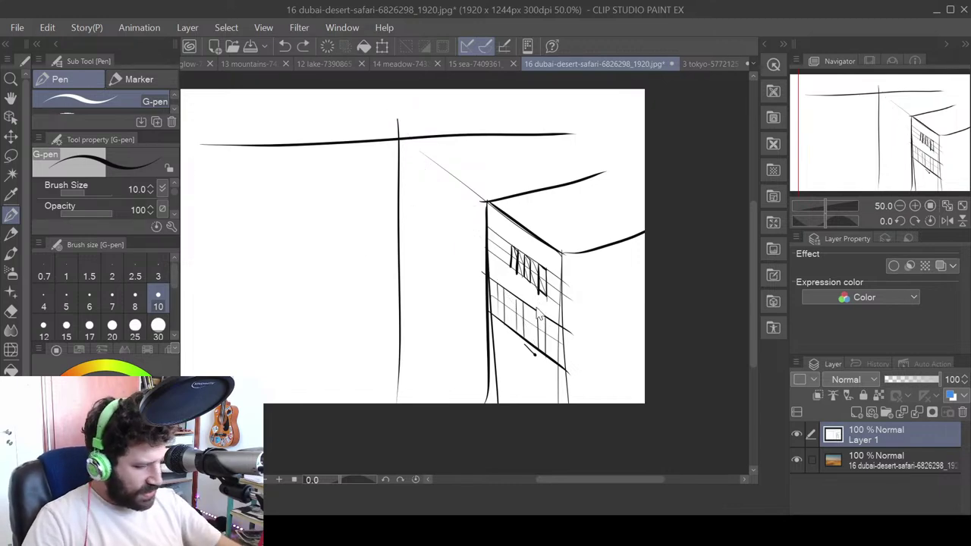
- Try a straight diagonal line from the base of the lower window row up beyond the horizon, and undo it
{"action": "scroll", "coordinate": [537, 307], "scroll_direction": "up", "scroll_amount": 1}
{"action": "left_click_drag", "start_coordinate": [492, 396], "coordinate": [495, 393]}
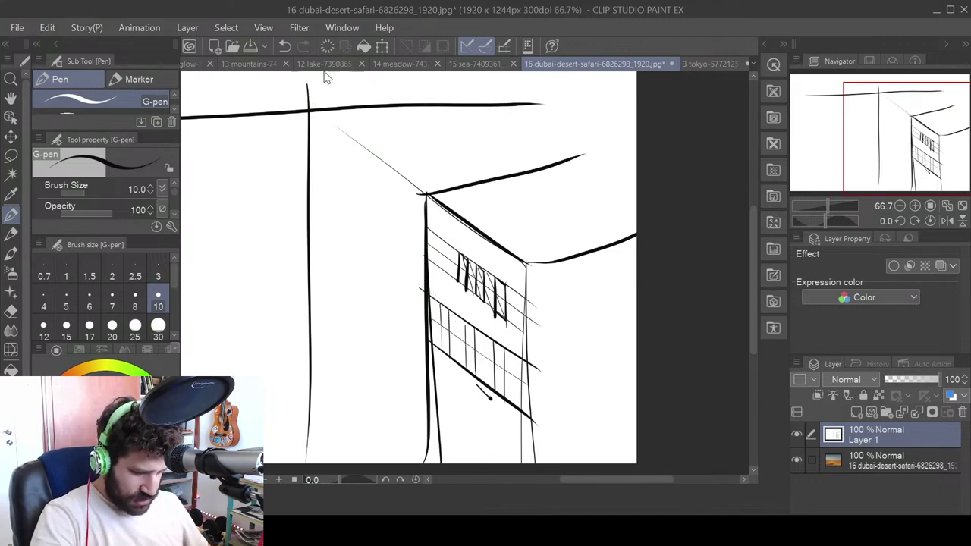
{"action": "left_click_drag", "start_coordinate": [406, 160], "coordinate": [412, 203]}
{"action": "mouse_move", "coordinate": [334, 90]}
{"action": "left_mouse_down"}
{"action": "mouse_move", "coordinate": [407, 228]}
{"action": "mouse_move", "coordinate": [336, 113]}
{"action": "left_mouse_up"}
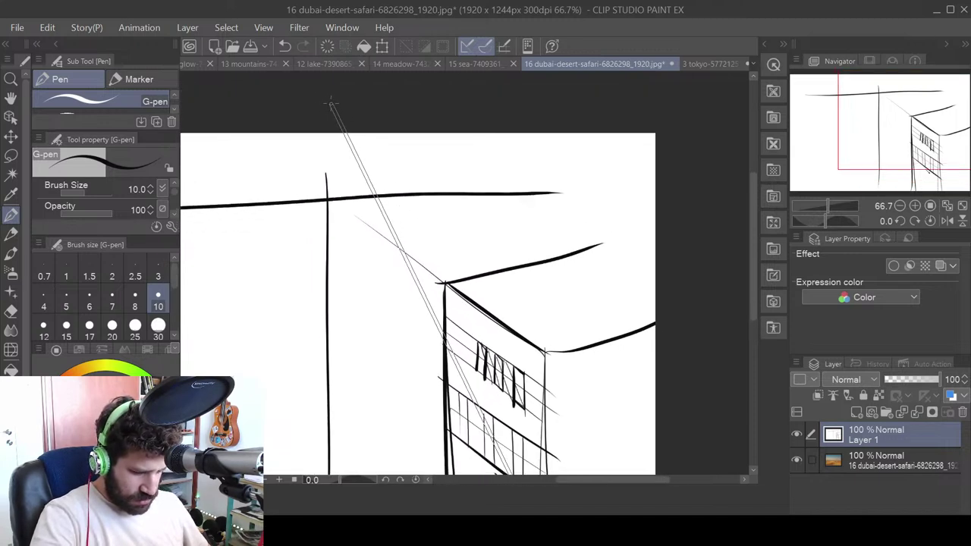
{"action": "left_click", "coordinate": [331, 102], "text": "shift"}
{"action": "scroll", "coordinate": [494, 251], "scroll_direction": "down", "scroll_amount": 3}
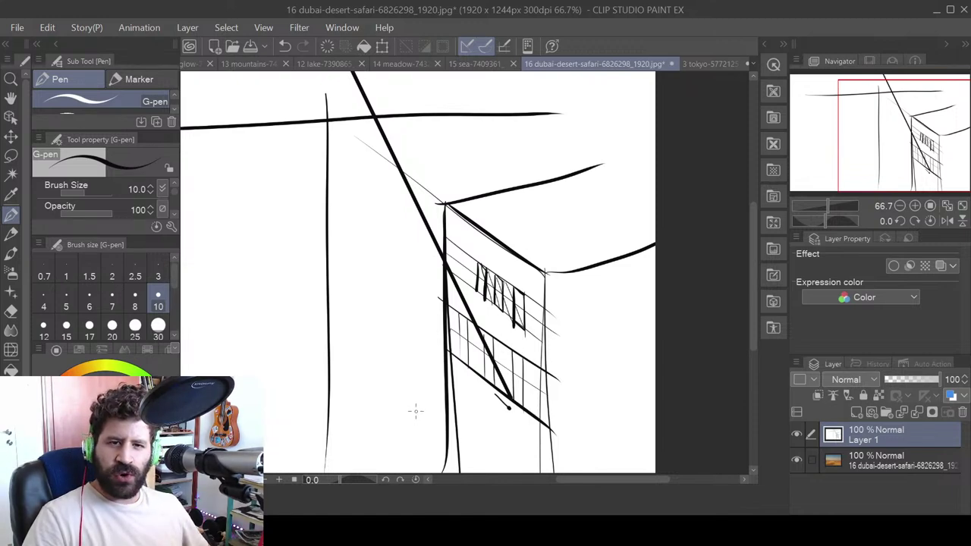
{"action": "left_click_drag", "start_coordinate": [507, 371], "coordinate": [489, 322]}
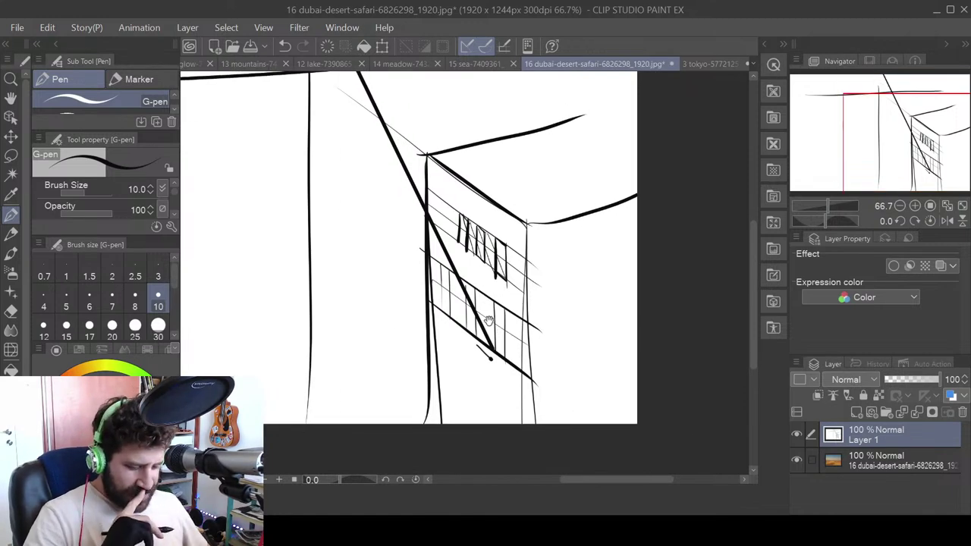
{"action": "left_click_drag", "start_coordinate": [491, 240], "coordinate": [503, 347]}
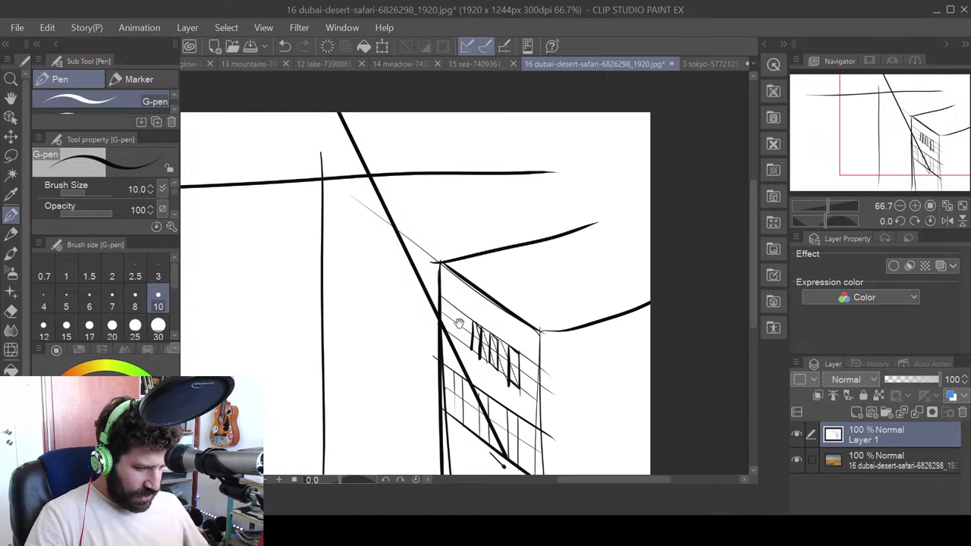
{"action": "key", "text": "ctrl+z"}
{"action": "left_click_drag", "start_coordinate": [264, 301], "coordinate": [254, 218]}
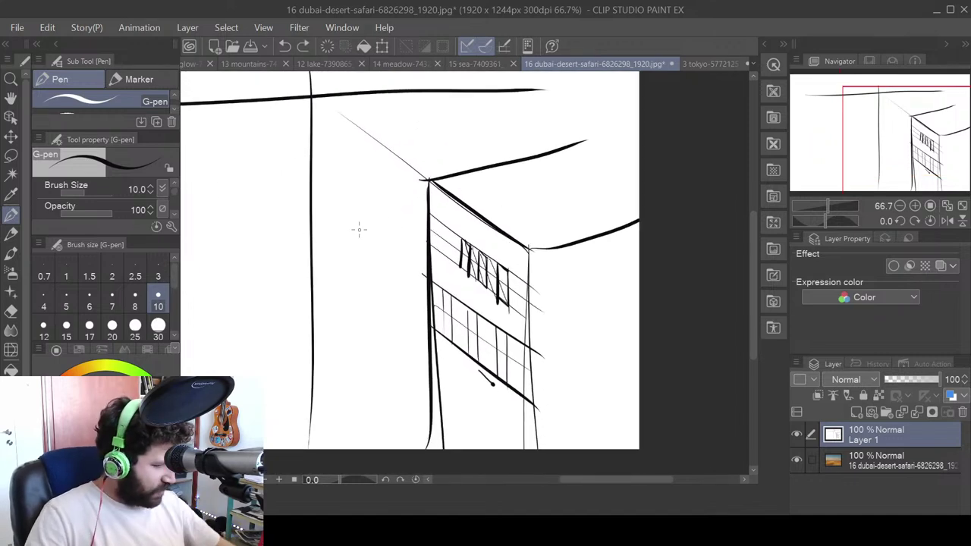
- Lasso the building and surrounding horizon, try moving the selected area, and undo the move before clearing the selection
{"action": "scroll", "coordinate": [360, 229], "scroll_direction": "down", "scroll_amount": 1}
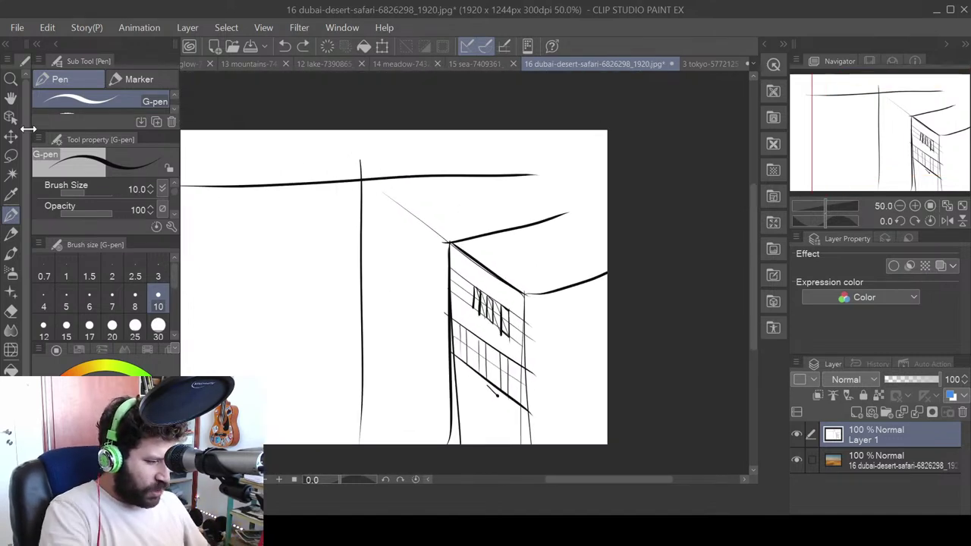
{"action": "left_click", "coordinate": [10, 155]}
{"action": "mouse_move", "coordinate": [250, 126]}
{"action": "left_mouse_down"}
{"action": "mouse_move", "coordinate": [596, 403]}
{"action": "mouse_move", "coordinate": [311, 163]}
{"action": "left_mouse_up"}
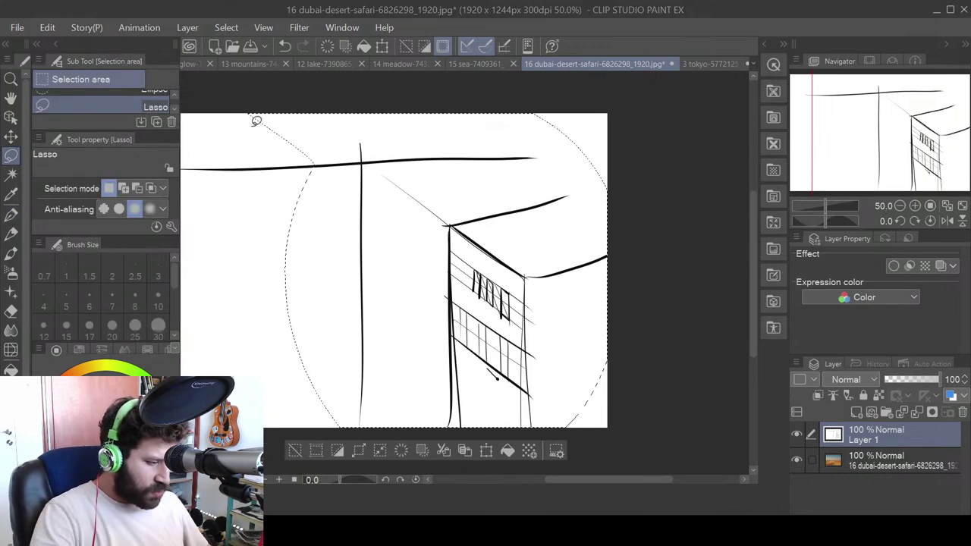
{"action": "key", "text": "k"}
{"action": "mouse_move", "coordinate": [504, 255]}
{"action": "left_mouse_down"}
{"action": "mouse_move", "coordinate": [495, 292]}
{"action": "mouse_move", "coordinate": [498, 282]}
{"action": "left_mouse_up"}
{"action": "key", "text": "ctrl+z"}
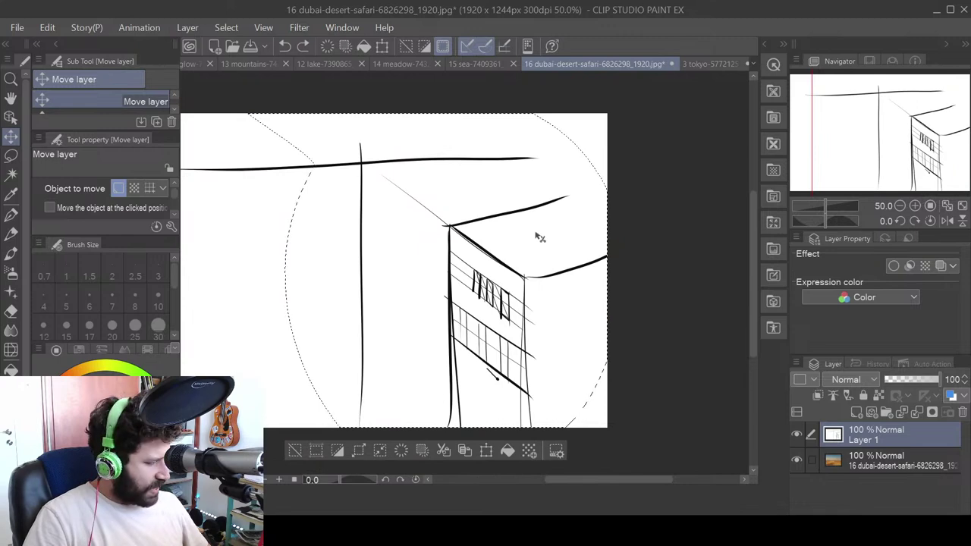
{"action": "key", "text": "ctrl+d"}
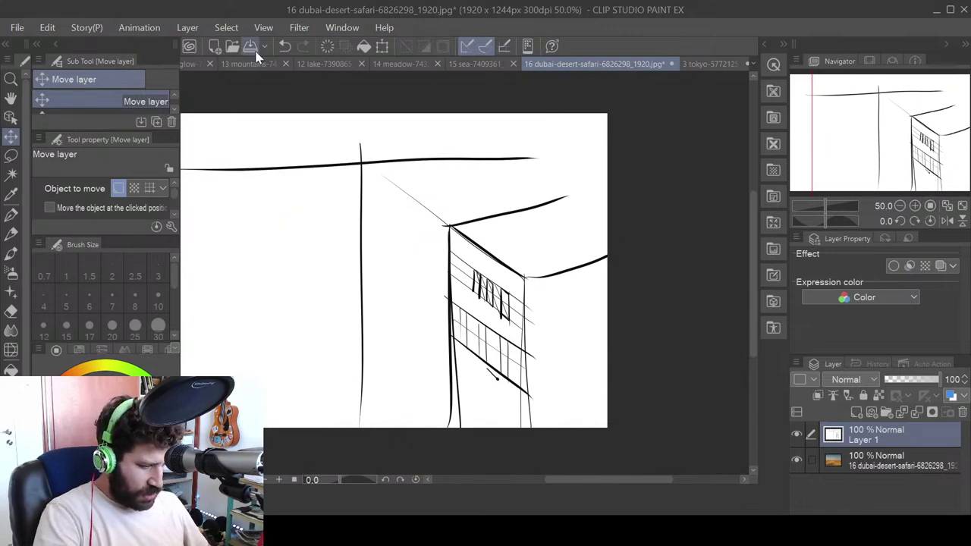
- Restore the lasso selection, move the selected building and horizon section down and slightly left, and deselect it
{"action": "key", "text": "ctrl+z"}
{"action": "left_click_drag", "start_coordinate": [417, 184], "coordinate": [397, 234]}
{"action": "mouse_move", "coordinate": [469, 230]}
{"action": "left_mouse_down"}
{"action": "mouse_move", "coordinate": [457, 195]}
{"action": "mouse_move", "coordinate": [452, 253]}
{"action": "left_mouse_up"}
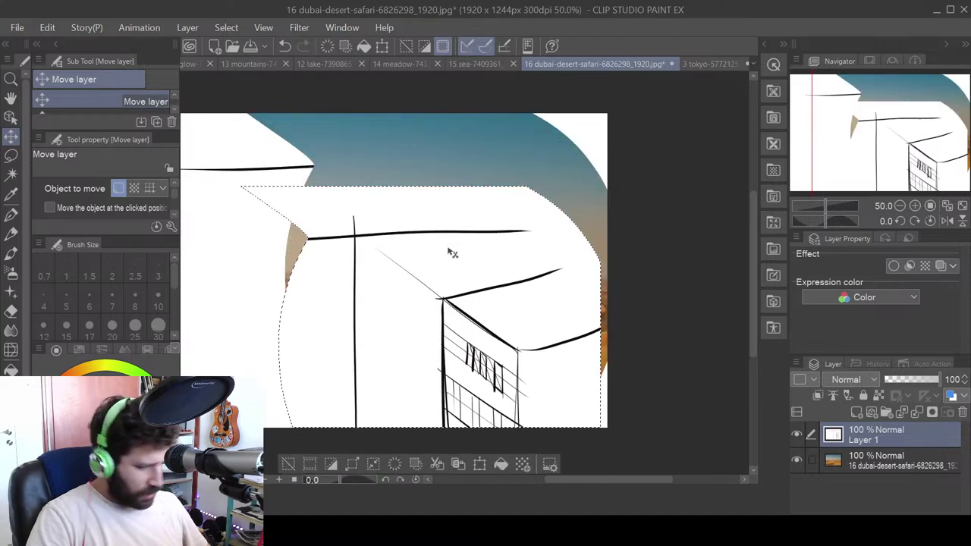
{"action": "key", "text": "ctrl+d"}
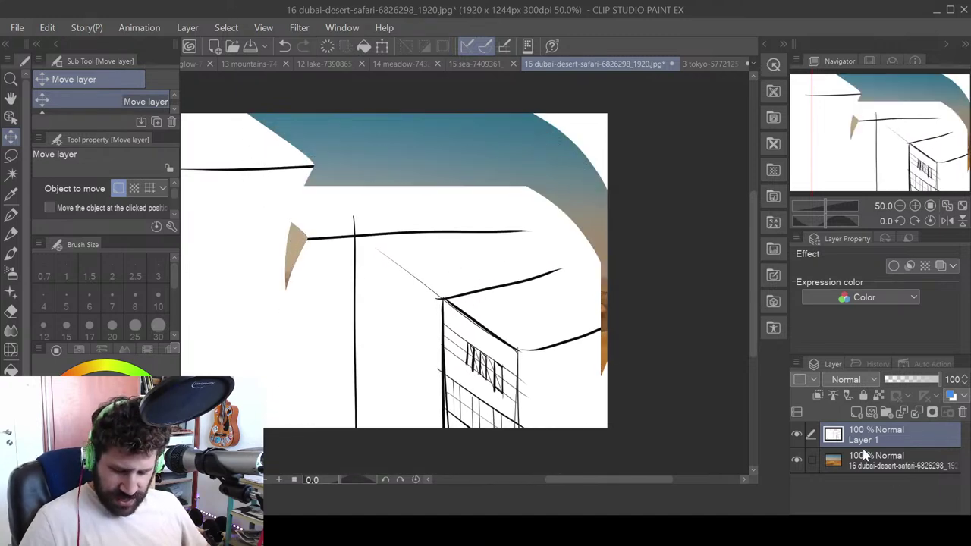
- Add a new layer below Layer 1 and fill it with white to cover the exposed desert photo
{"action": "left_click", "coordinate": [859, 413]}
{"action": "left_click_drag", "start_coordinate": [865, 434], "coordinate": [852, 466]}
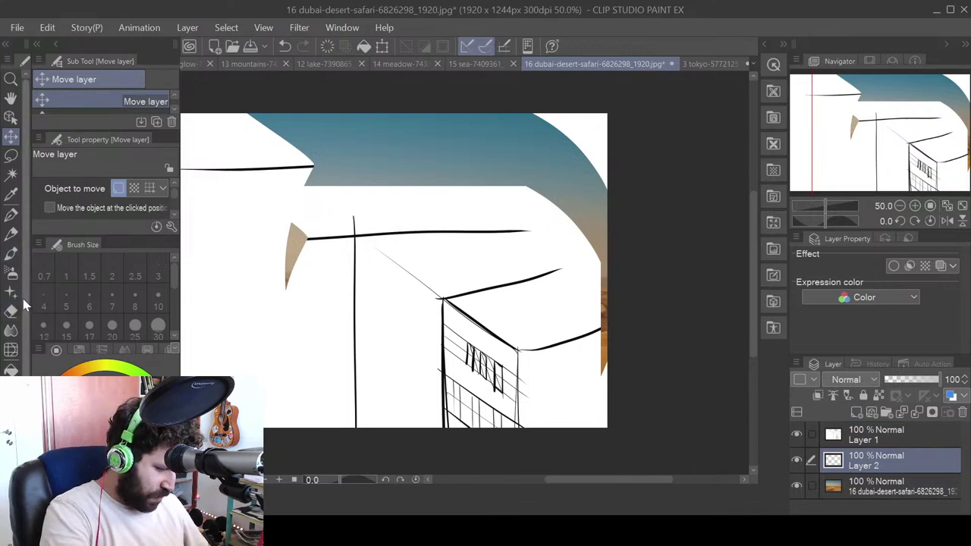
{"action": "left_click", "coordinate": [10, 369]}
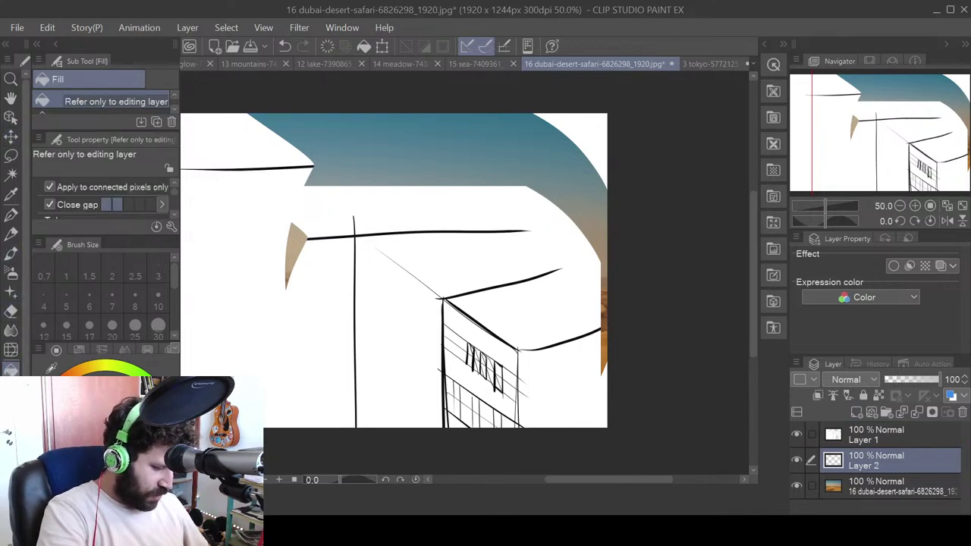
{"action": "left_click", "coordinate": [456, 130]}
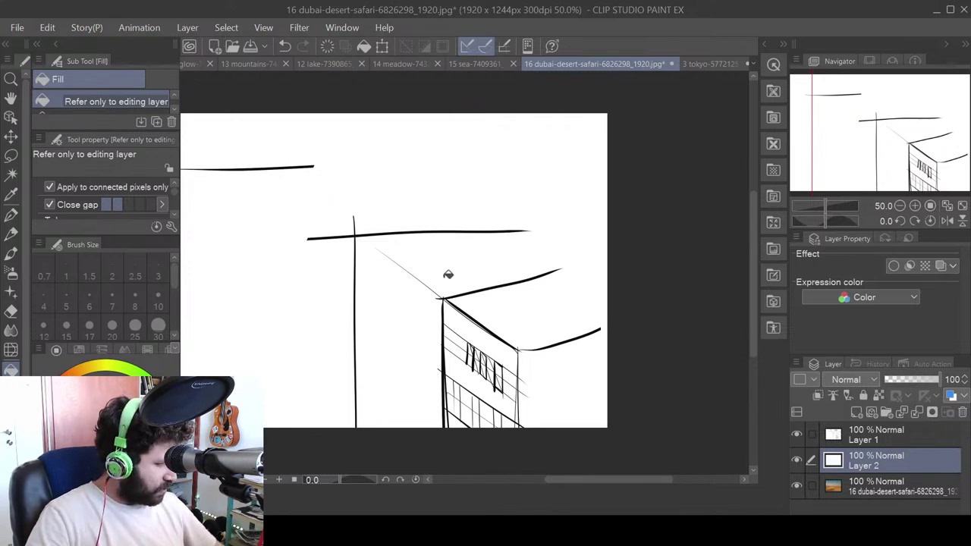
{"action": "key", "text": "p"}
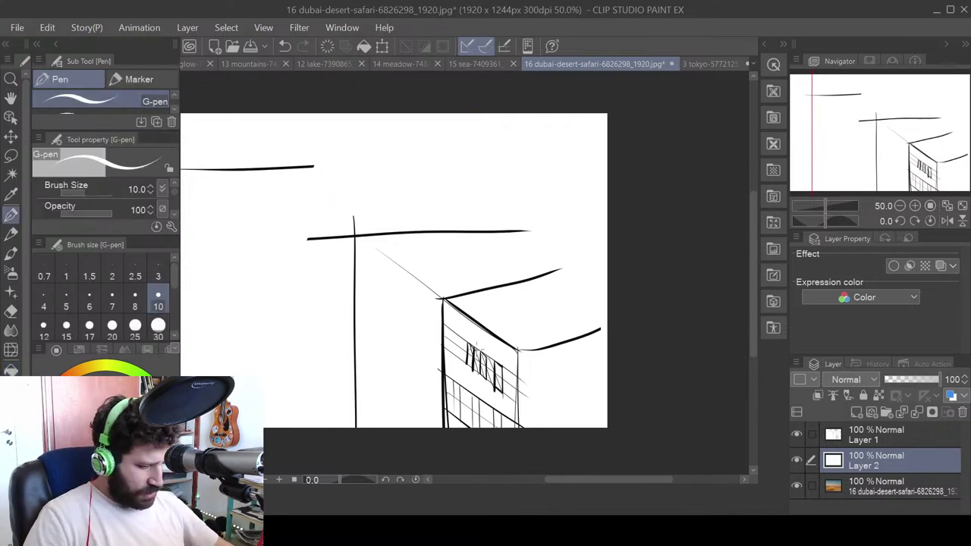
{"action": "left_click_drag", "start_coordinate": [498, 346], "coordinate": [486, 325]}
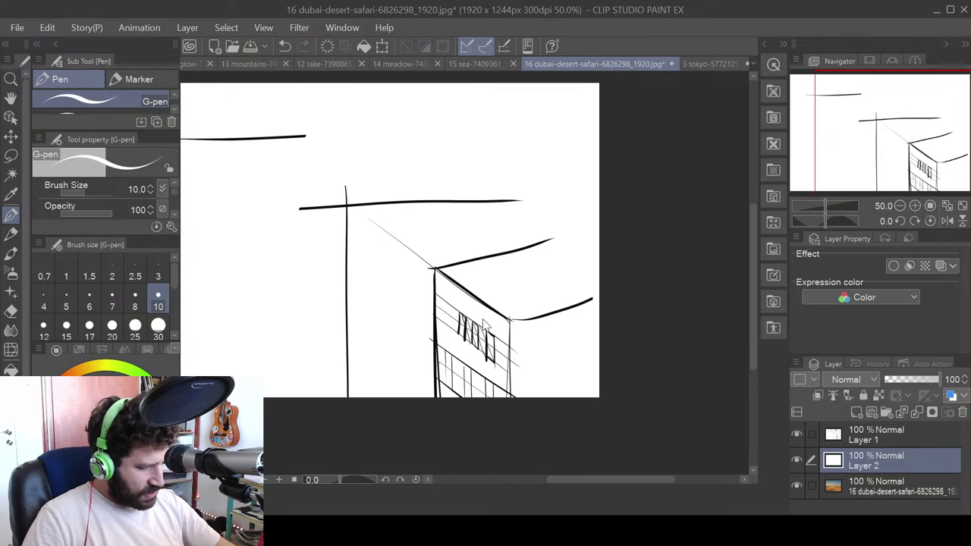
{"action": "scroll", "coordinate": [481, 324], "scroll_direction": "up", "scroll_amount": 2}
{"action": "scroll", "coordinate": [469, 301], "scroll_direction": "down", "scroll_amount": 1}
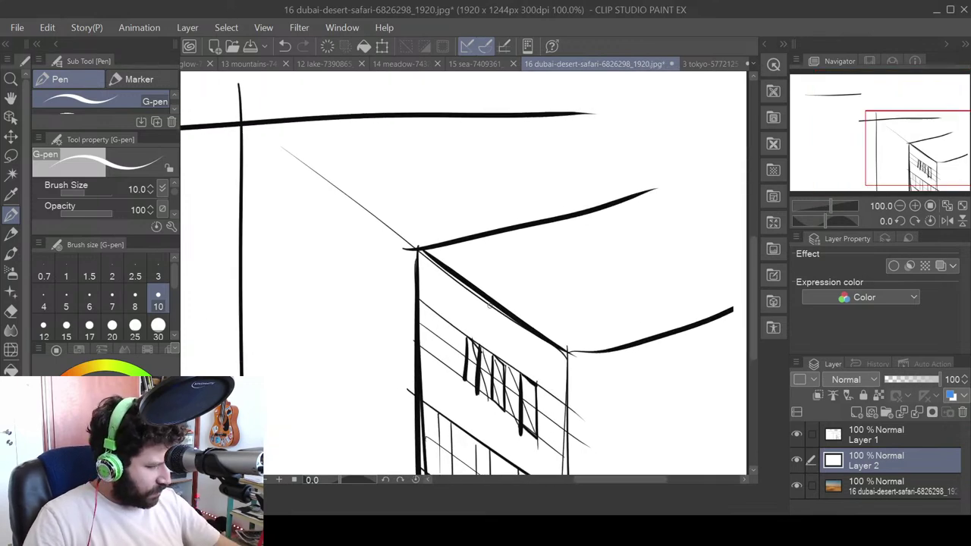
{"action": "scroll", "coordinate": [488, 303], "scroll_direction": "down", "scroll_amount": 1}
{"action": "left_click_drag", "start_coordinate": [515, 340], "coordinate": [502, 292]}
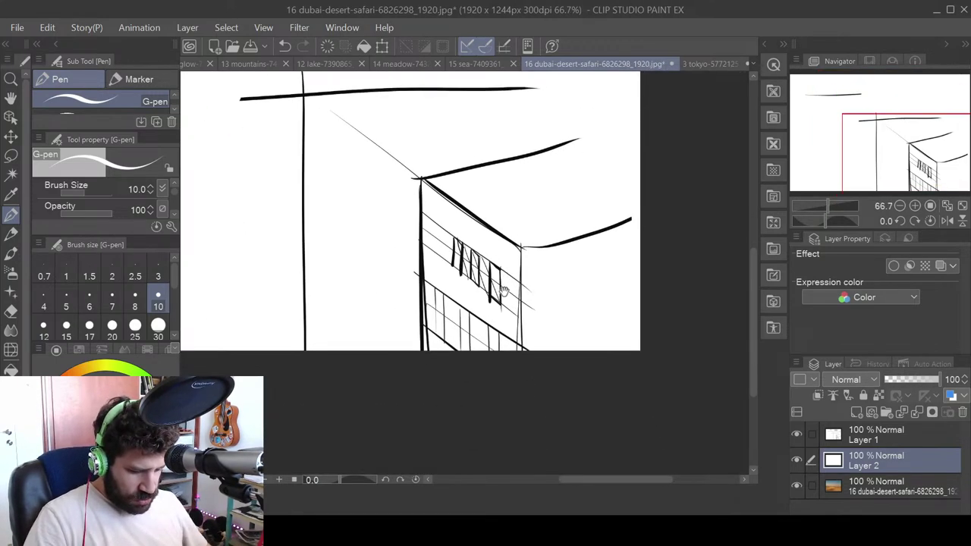
{"action": "left_click_drag", "start_coordinate": [382, 185], "coordinate": [511, 266]}
{"action": "left_click_drag", "start_coordinate": [382, 133], "coordinate": [505, 172]}
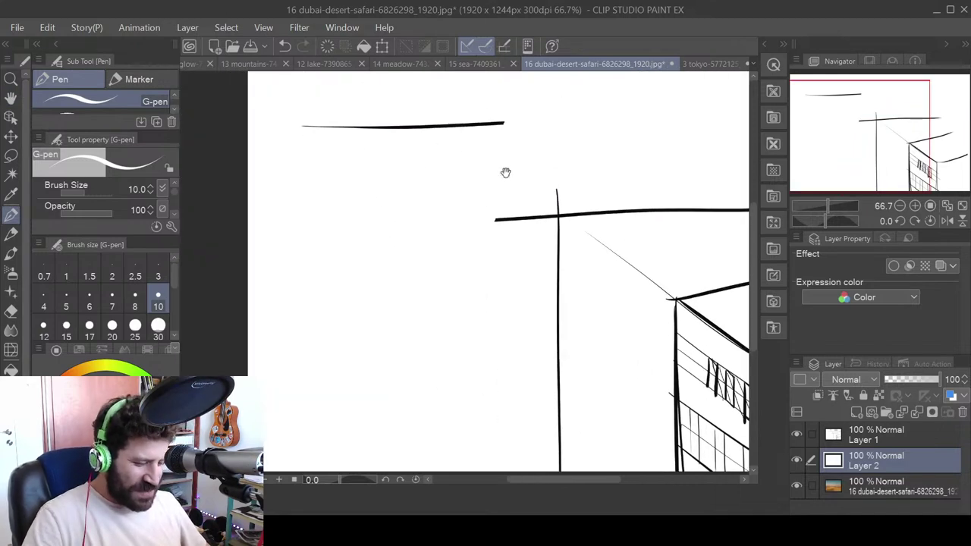
- Select the whole canvas and clear the contents of both Layer 2 and Layer 1
{"action": "key", "text": "ctrl+a"}
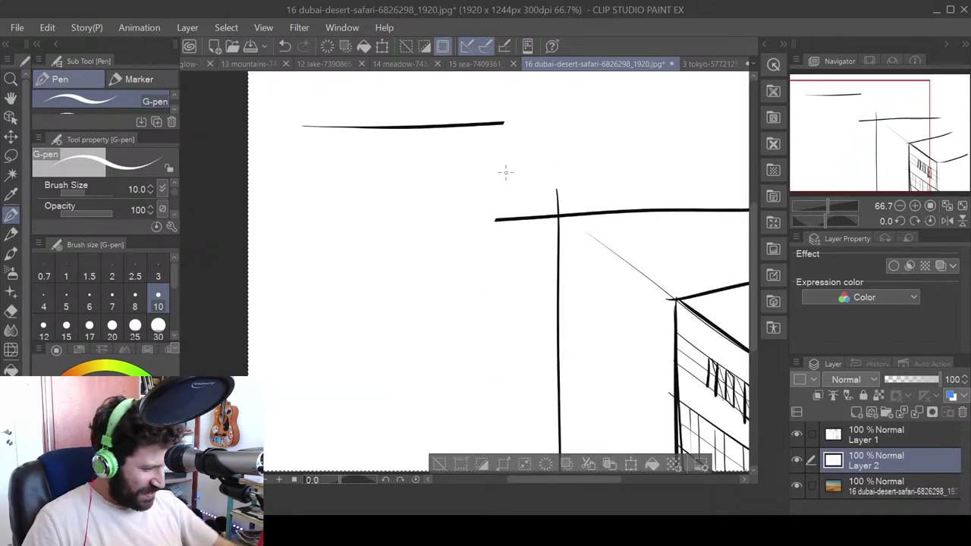
{"action": "key", "text": "Delete"}
{"action": "left_click", "coordinate": [862, 443]}
{"action": "left_click", "coordinate": [795, 434]}
{"action": "left_click", "coordinate": [795, 434]}
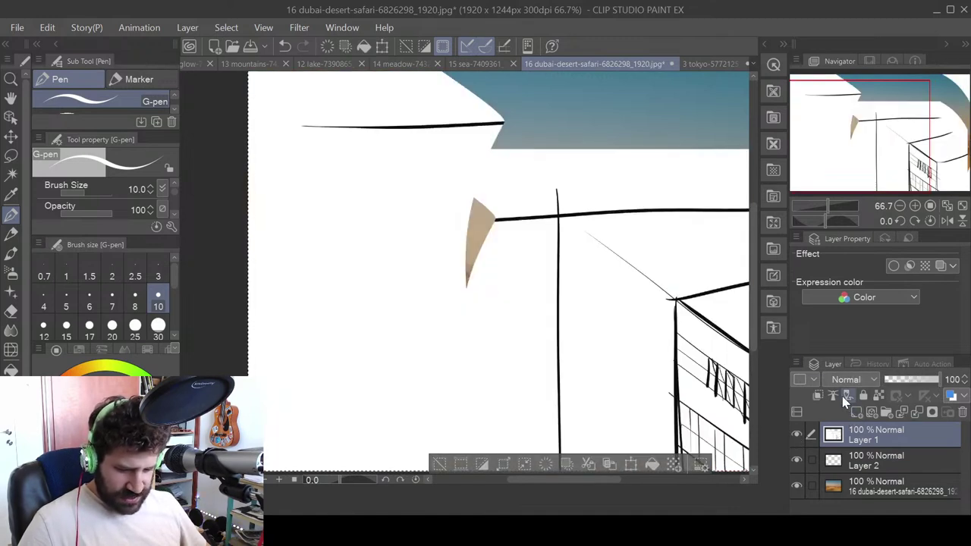
{"action": "key", "text": "Delete"}
- Add a new layer on top of the stack and fill it with white
{"action": "left_click", "coordinate": [854, 412]}
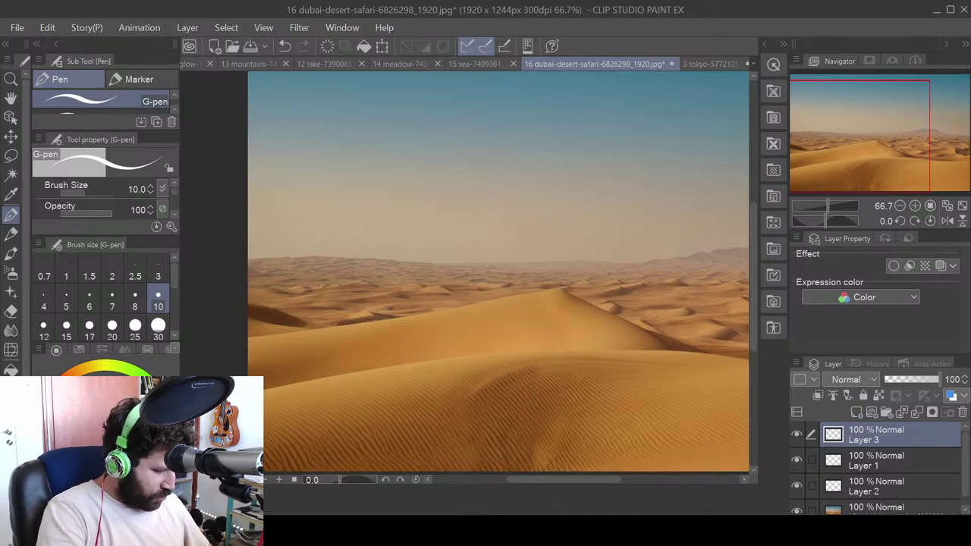
{"action": "left_click", "coordinate": [10, 370]}
{"action": "left_click", "coordinate": [440, 241]}
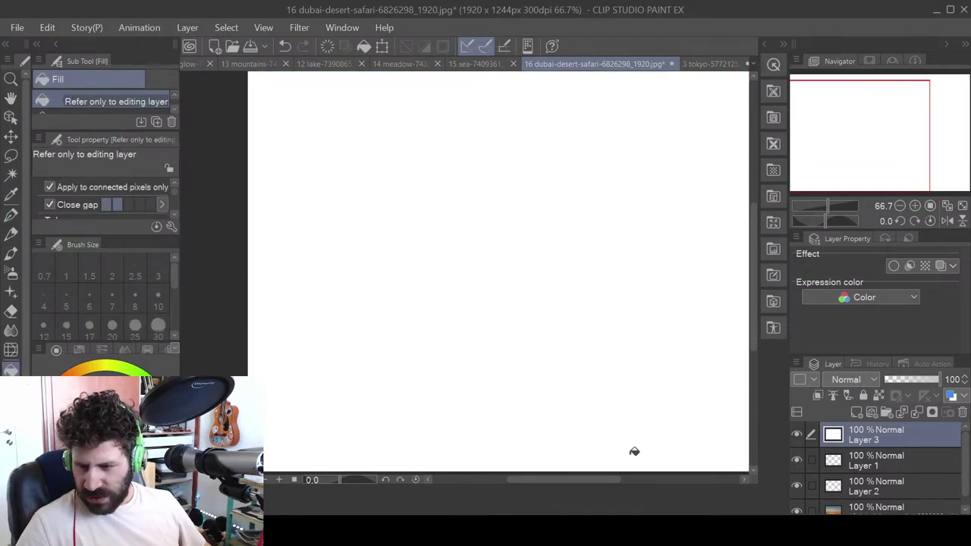
- Draw a straight black horizon line across the white canvas with the G-pen at size 10
{"action": "left_click", "coordinate": [11, 233]}
{"action": "left_click", "coordinate": [11, 214]}
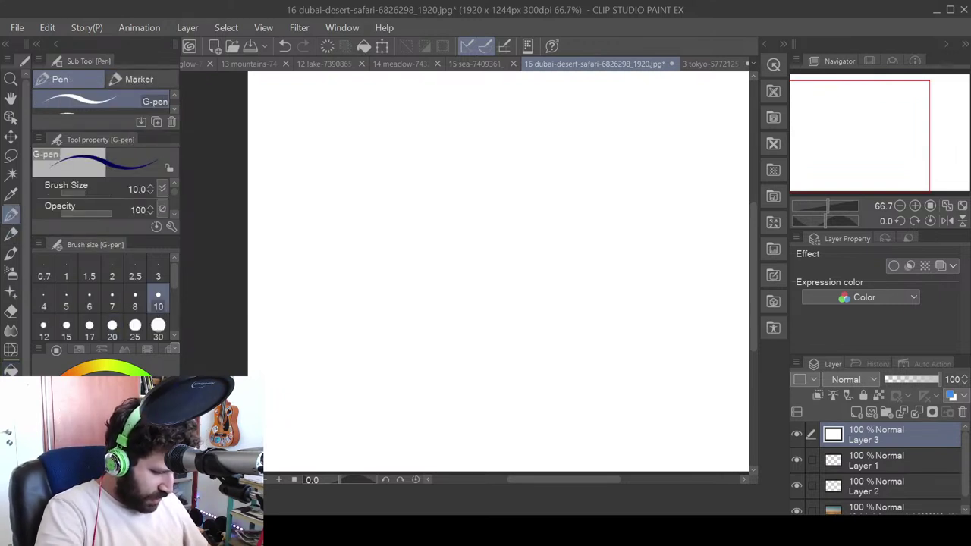
{"action": "scroll", "coordinate": [522, 227], "scroll_direction": "up", "scroll_amount": 1}
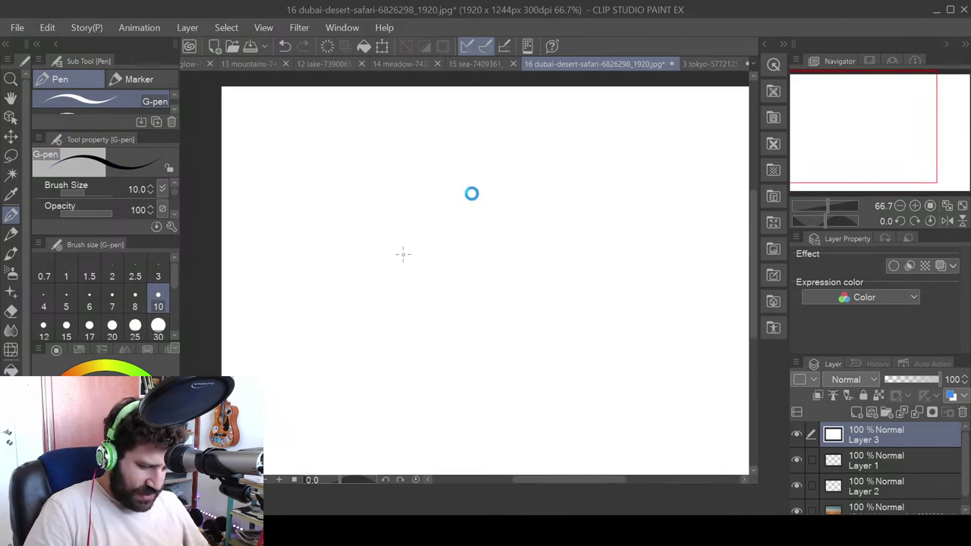
{"action": "left_click_drag", "start_coordinate": [213, 259], "coordinate": [726, 267]}
{"action": "key", "text": "ctrl+z"}
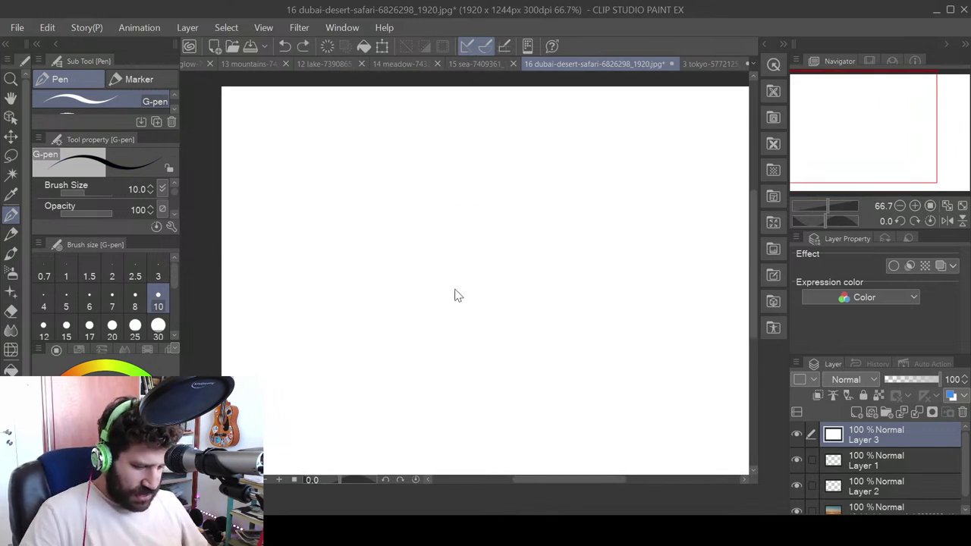
{"action": "mouse_move", "coordinate": [197, 263]}
{"action": "left_mouse_down"}
{"action": "mouse_move", "coordinate": [738, 274]}
{"action": "mouse_move", "coordinate": [747, 264]}
{"action": "left_mouse_up"}
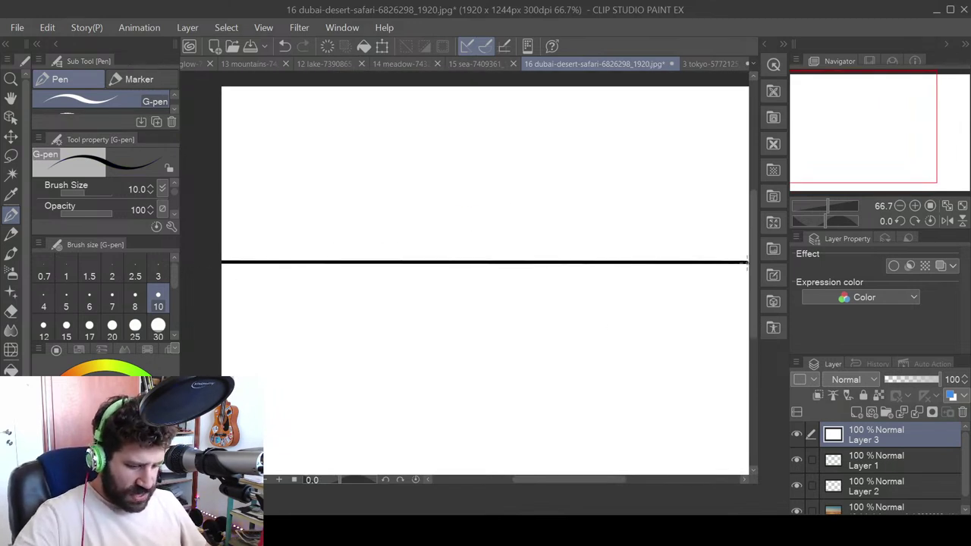
- Set the G-pen size to 7 and draw a vertical crossing the horizon with a line diverging rightward from each end
{"action": "left_click", "coordinate": [118, 298]}
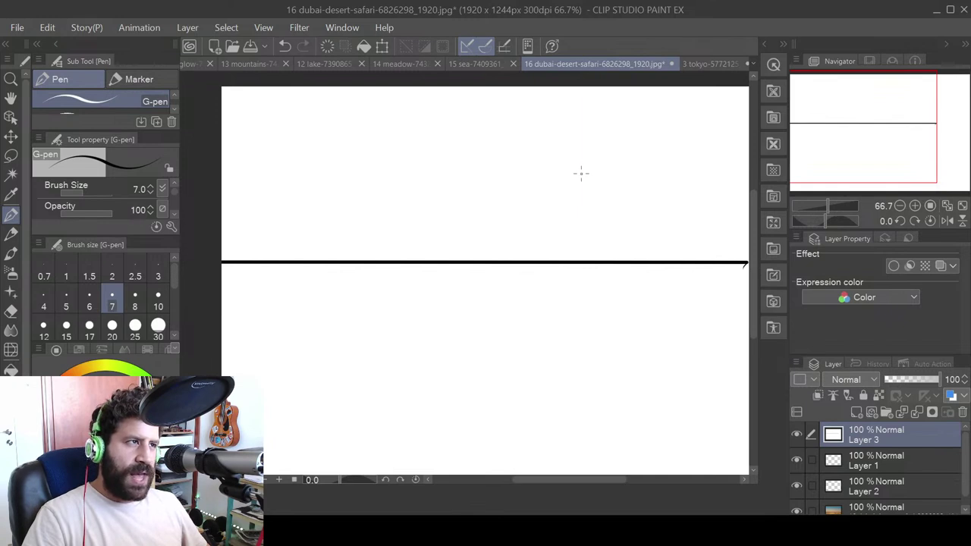
{"action": "left_click_drag", "start_coordinate": [574, 161], "coordinate": [572, 365]}
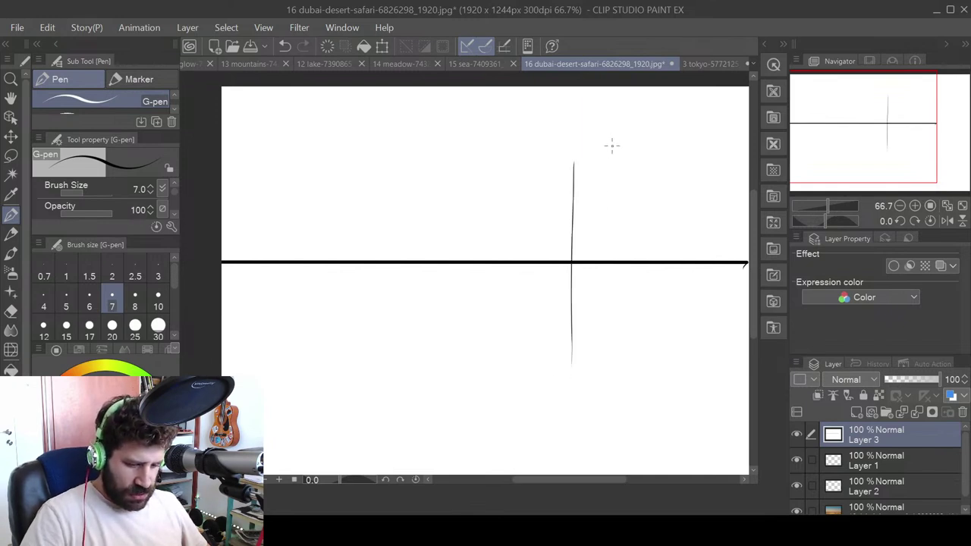
{"action": "left_click_drag", "start_coordinate": [574, 161], "coordinate": [710, 87]}
{"action": "mouse_move", "coordinate": [572, 365]}
{"action": "left_mouse_down"}
{"action": "mouse_move", "coordinate": [730, 461]}
{"action": "mouse_move", "coordinate": [534, 144]}
{"action": "left_mouse_up"}
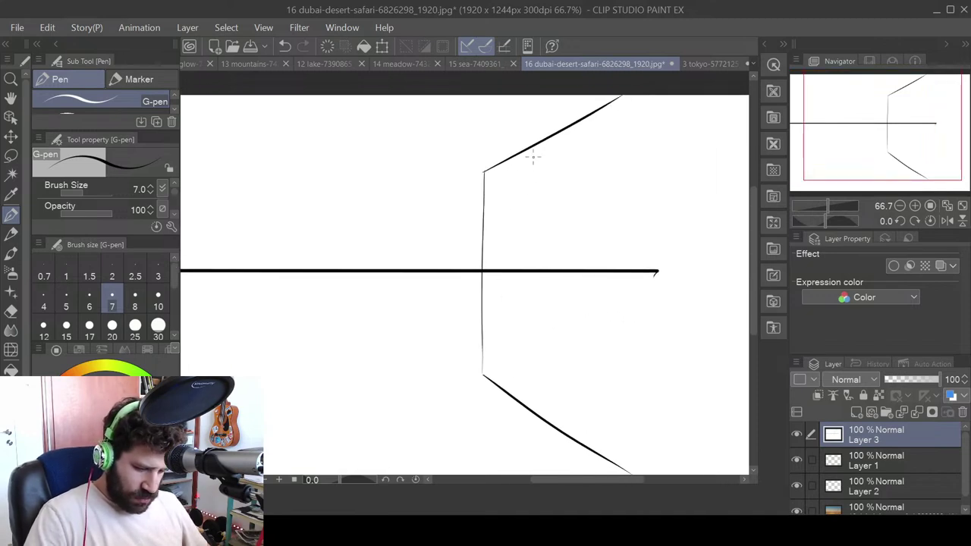
- Draw straight lines from the far ends of the upper and lower edges to a shared vanishing point on the horizon
{"action": "left_click_drag", "start_coordinate": [620, 98], "coordinate": [260, 271]}
{"action": "key", "text": "ctrl+z"}
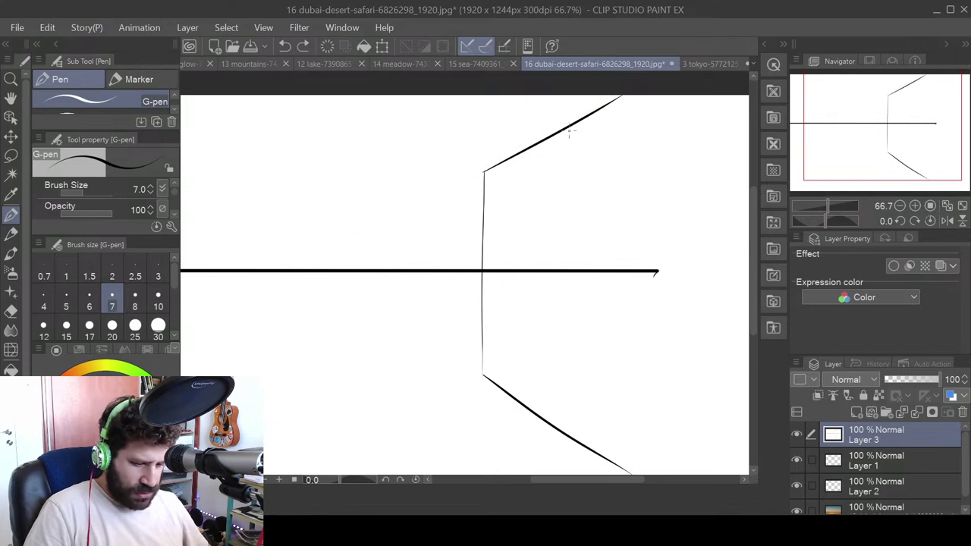
{"action": "mouse_move", "coordinate": [622, 97]}
{"action": "left_mouse_down"}
{"action": "mouse_move", "coordinate": [282, 269]}
{"action": "mouse_move", "coordinate": [307, 270]}
{"action": "left_mouse_up"}
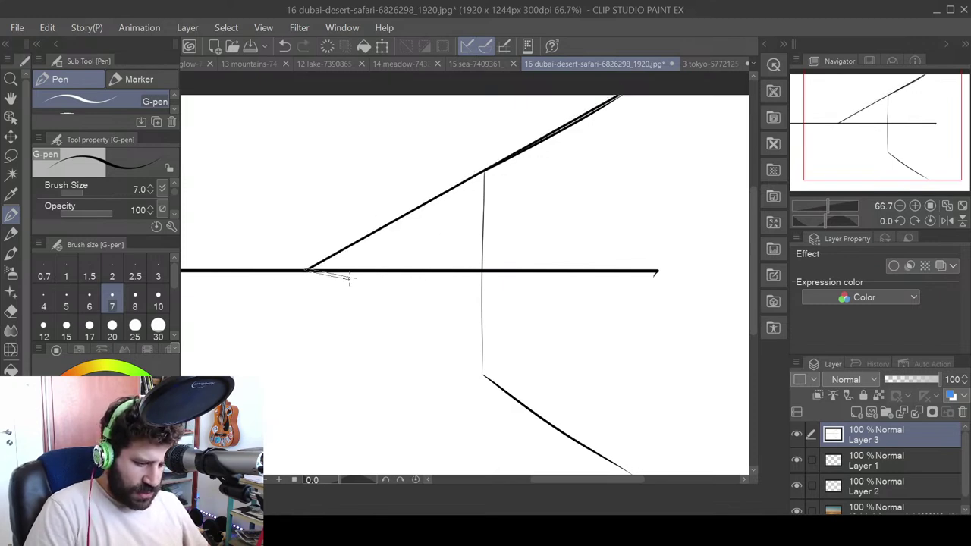
{"action": "left_click_drag", "start_coordinate": [620, 468], "coordinate": [311, 268]}
{"action": "left_click_drag", "start_coordinate": [182, 258], "coordinate": [307, 270]}
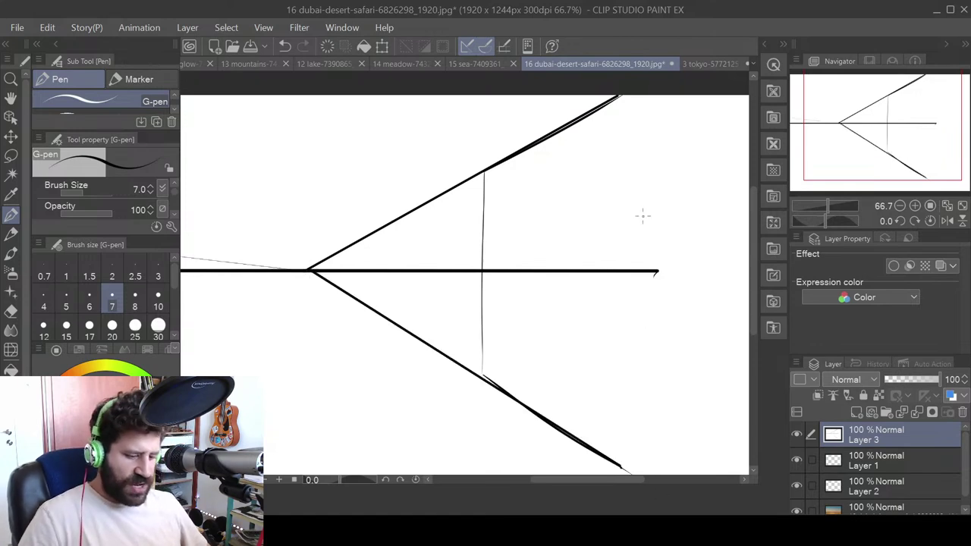
- Draw two thin guide lines fanning out from the vanishing point across the building face above the horizon
{"action": "scroll", "coordinate": [501, 245], "scroll_direction": "left", "scroll_amount": 5}
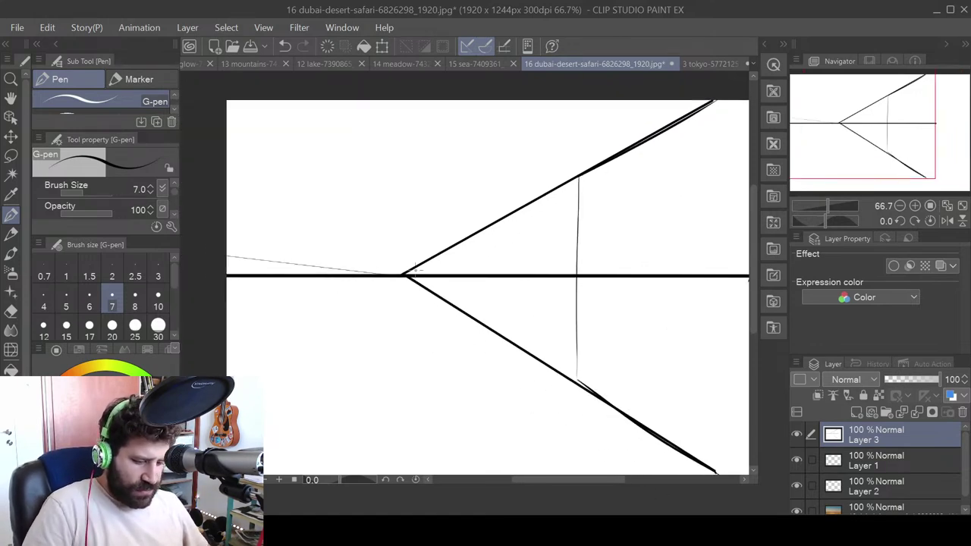
{"action": "left_click_drag", "start_coordinate": [415, 272], "coordinate": [715, 134]}
{"action": "key", "text": "ctrl+z"}
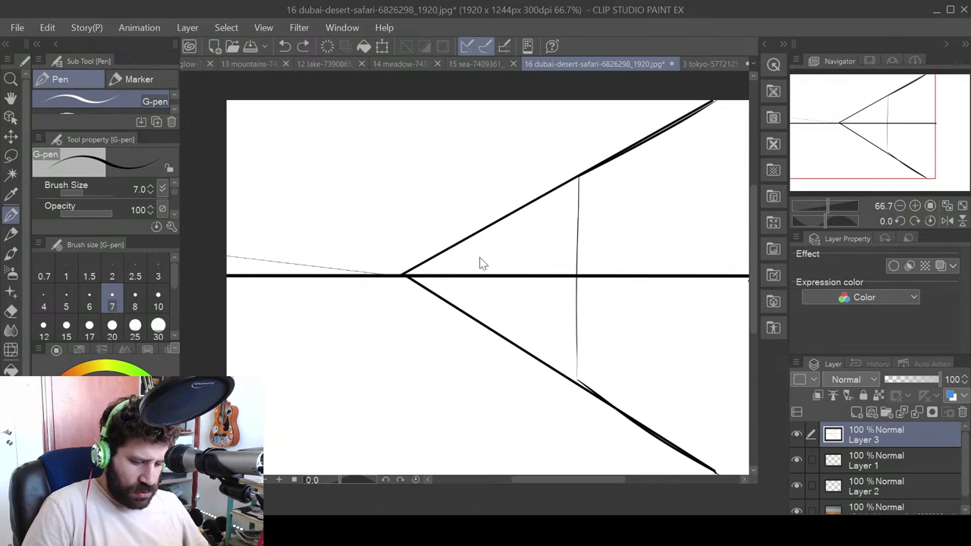
{"action": "left_click_drag", "start_coordinate": [407, 274], "coordinate": [748, 149]}
{"action": "left_click_drag", "start_coordinate": [407, 277], "coordinate": [820, 185]}
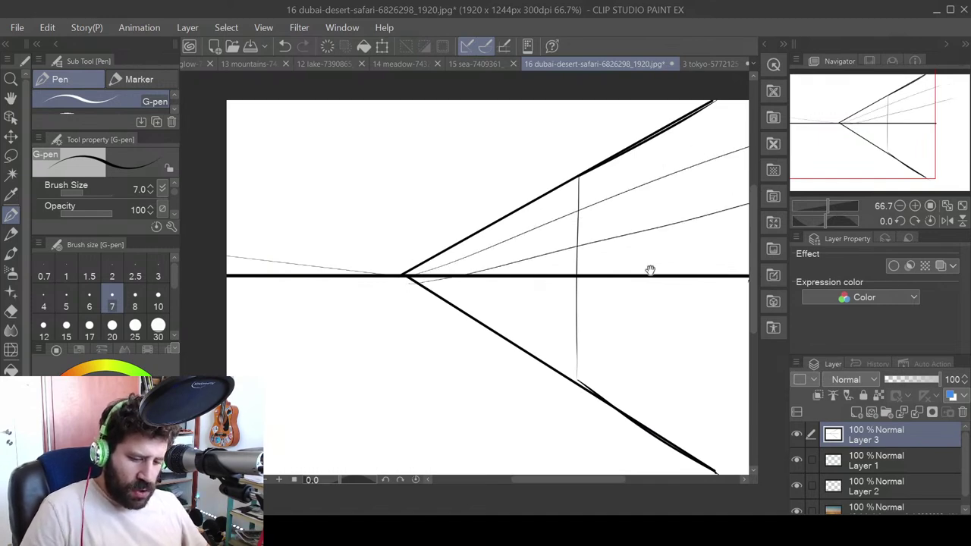
- Draw two spaced pairs of short verticals between the thin guide lines as window sides
{"action": "left_click_drag", "start_coordinate": [629, 310], "coordinate": [392, 382]}
{"action": "left_click_drag", "start_coordinate": [521, 250], "coordinate": [521, 280]}
{"action": "left_click_drag", "start_coordinate": [501, 218], "coordinate": [502, 281]}
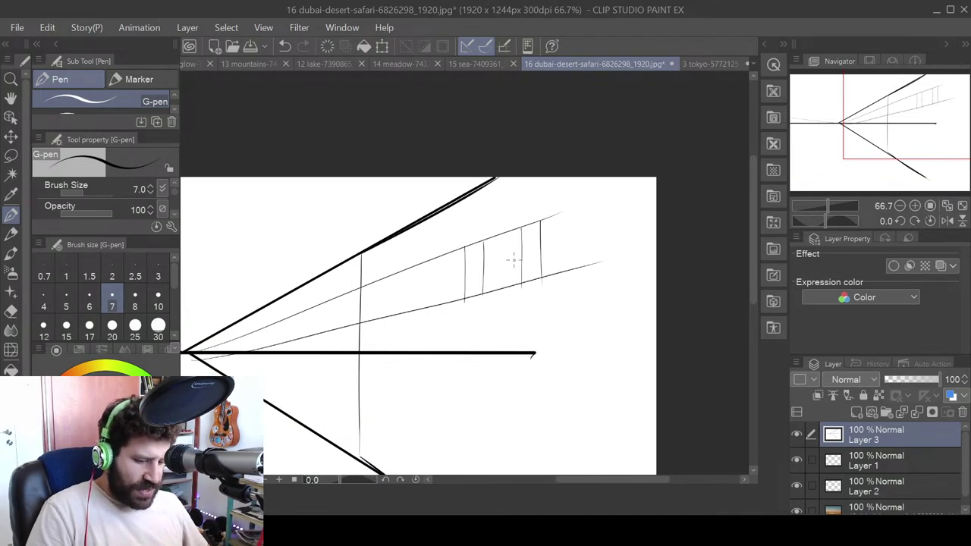
{"action": "scroll", "coordinate": [505, 262], "scroll_direction": "up", "scroll_amount": 1}
{"action": "left_click_drag", "start_coordinate": [541, 257], "coordinate": [577, 206]}
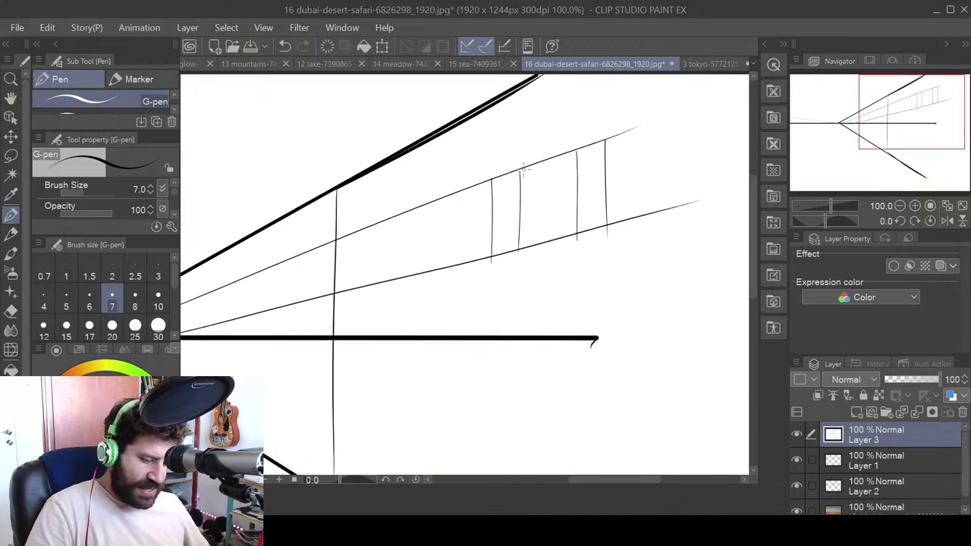
- Draw a thin midline from the vanishing point through the middle of the window verticals, undoing the misplaced attempts
{"action": "scroll", "coordinate": [540, 226], "scroll_direction": "down", "scroll_amount": 1}
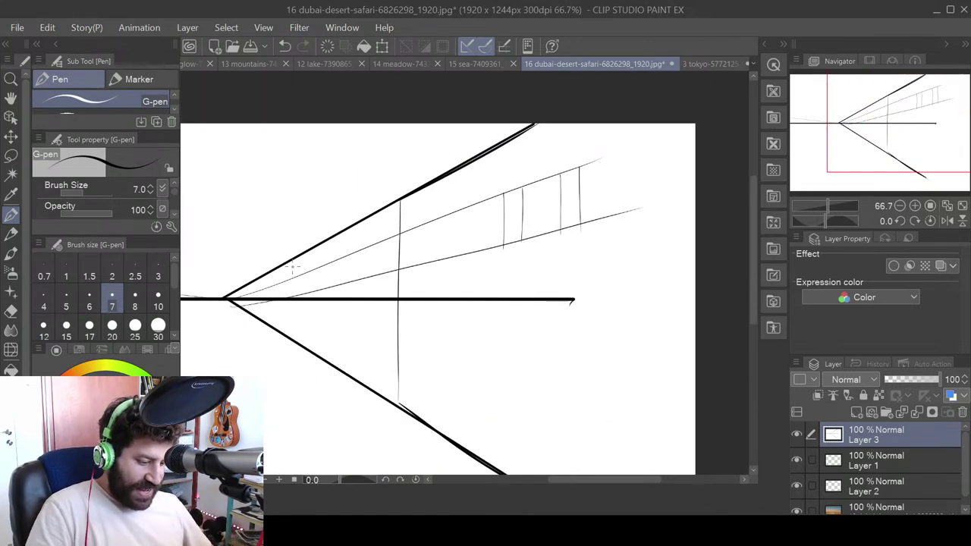
{"action": "left_click_drag", "start_coordinate": [499, 264], "coordinate": [579, 279]}
{"action": "left_click_drag", "start_coordinate": [334, 302], "coordinate": [748, 177]}
{"action": "key", "text": "ctrl+z"}
{"action": "left_click_drag", "start_coordinate": [465, 264], "coordinate": [734, 176]}
{"action": "key", "text": "ctrl+z"}
{"action": "left_click_drag", "start_coordinate": [355, 299], "coordinate": [750, 168]}
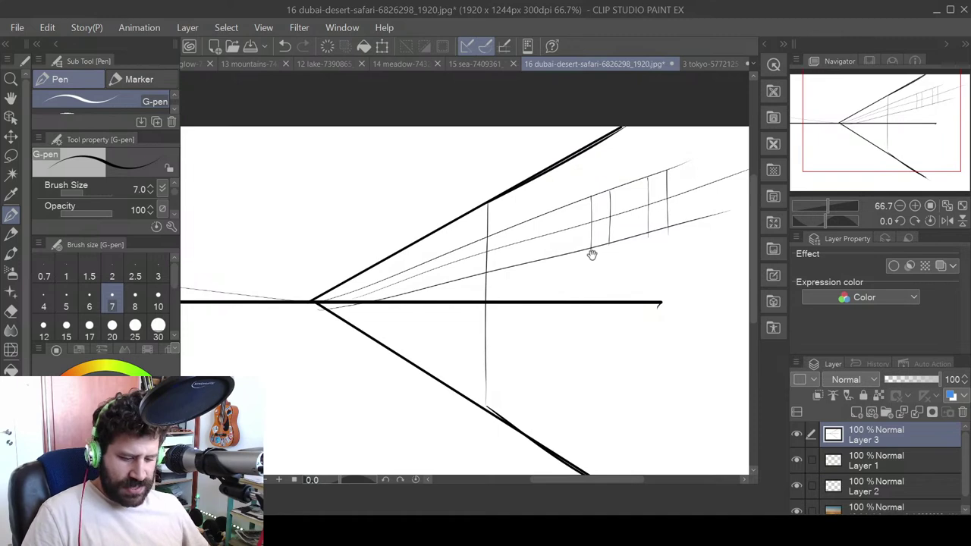
- Draw a thin diagonal from the top of the near window's inner side through the foot of the far window's outer side, extended toward the canvas bottom
{"action": "left_click_drag", "start_coordinate": [591, 254], "coordinate": [507, 292]}
{"action": "scroll", "coordinate": [550, 251], "scroll_direction": "down", "scroll_amount": 2}
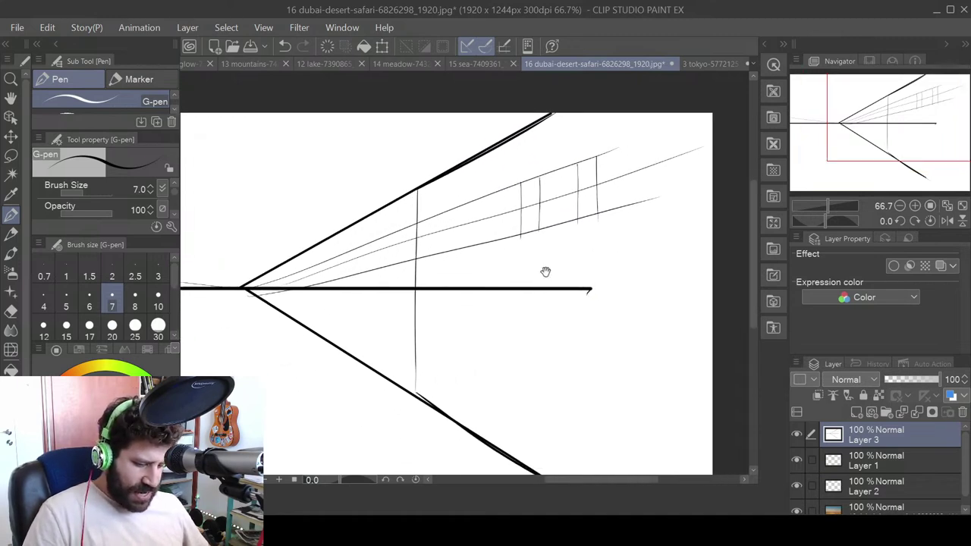
{"action": "scroll", "coordinate": [537, 277], "scroll_direction": "down", "scroll_amount": 1}
{"action": "left_click_drag", "start_coordinate": [567, 189], "coordinate": [567, 203]}
{"action": "left_click", "coordinate": [561, 199], "text": "shift"}
{"action": "key", "text": "ctrl+z"}
{"action": "left_click_drag", "start_coordinate": [566, 189], "coordinate": [402, 448]}
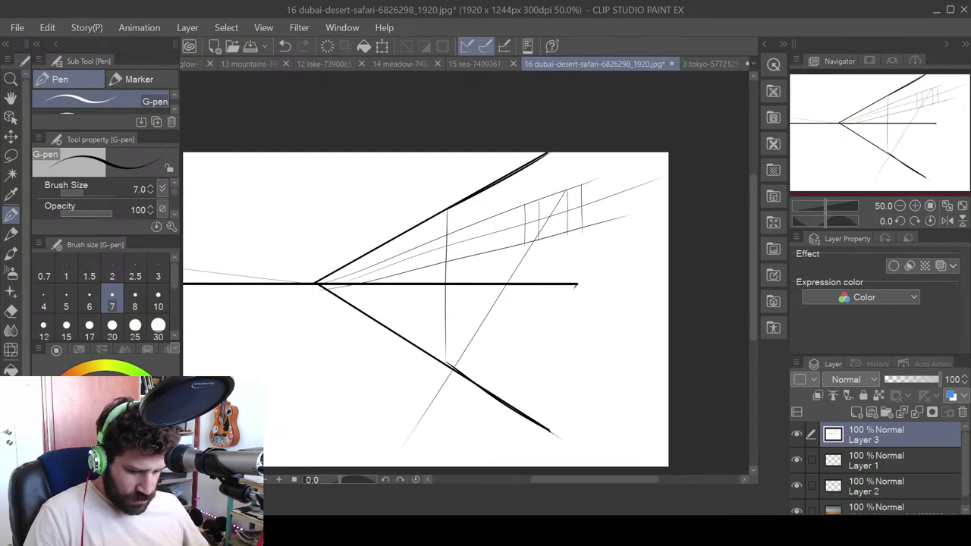
{"action": "key", "text": "ctrl+z"}
{"action": "left_click_drag", "start_coordinate": [567, 189], "coordinate": [419, 459]}
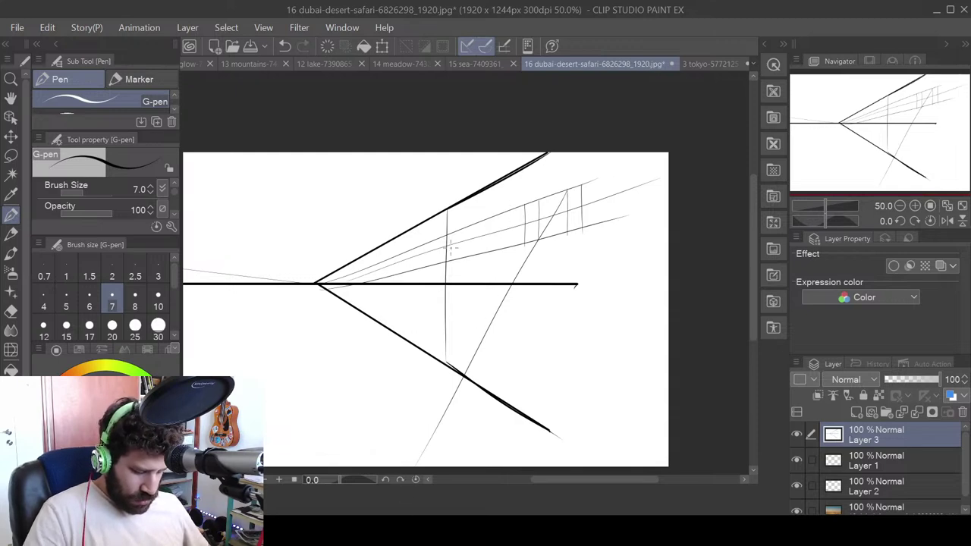
- Draw a full-height black vertical line just beyond the building's far edge and circle where it meets the thin diagonal
{"action": "left_click_drag", "start_coordinate": [493, 403], "coordinate": [490, 389]}
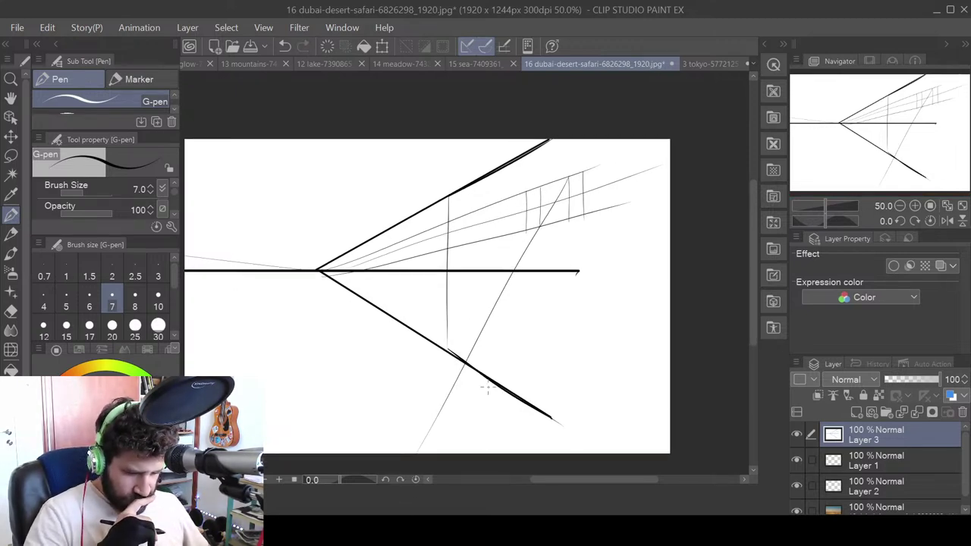
{"action": "left_click_drag", "start_coordinate": [427, 139], "coordinate": [424, 455]}
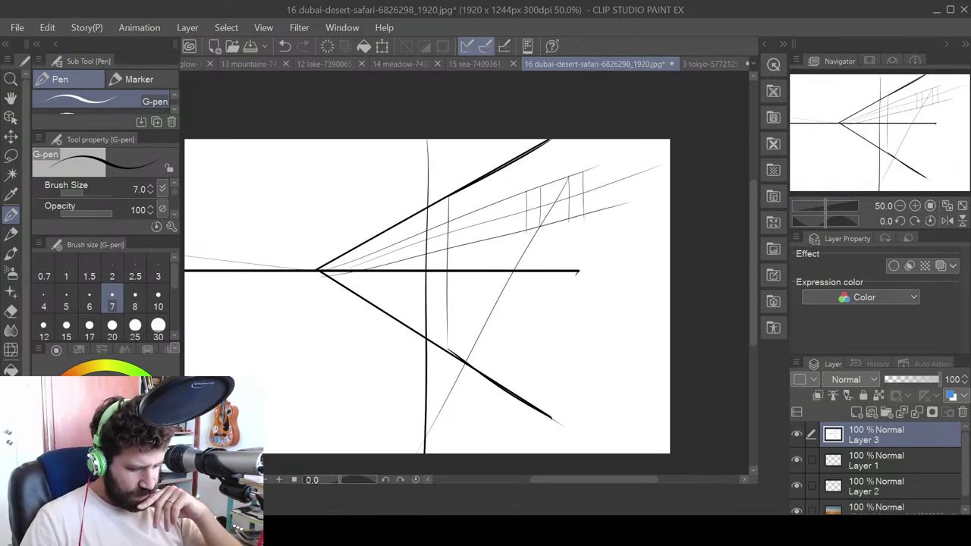
{"action": "left_click_drag", "start_coordinate": [525, 193], "coordinate": [425, 446]}
{"action": "key", "text": "ctrl+z"}
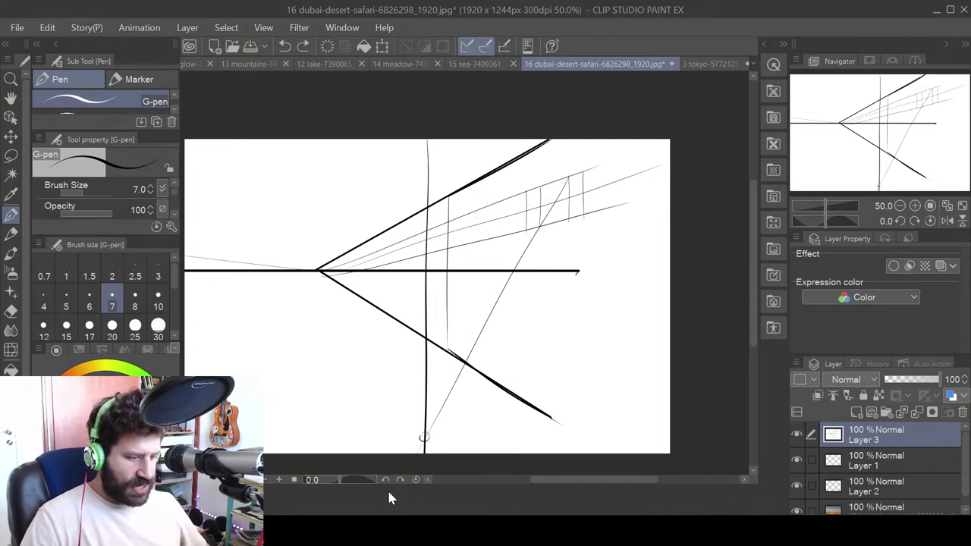
{"action": "mouse_move", "coordinate": [423, 430]}
{"action": "left_mouse_down"}
{"action": "mouse_move", "coordinate": [431, 442]}
{"action": "mouse_move", "coordinate": [418, 431]}
{"action": "left_mouse_up"}
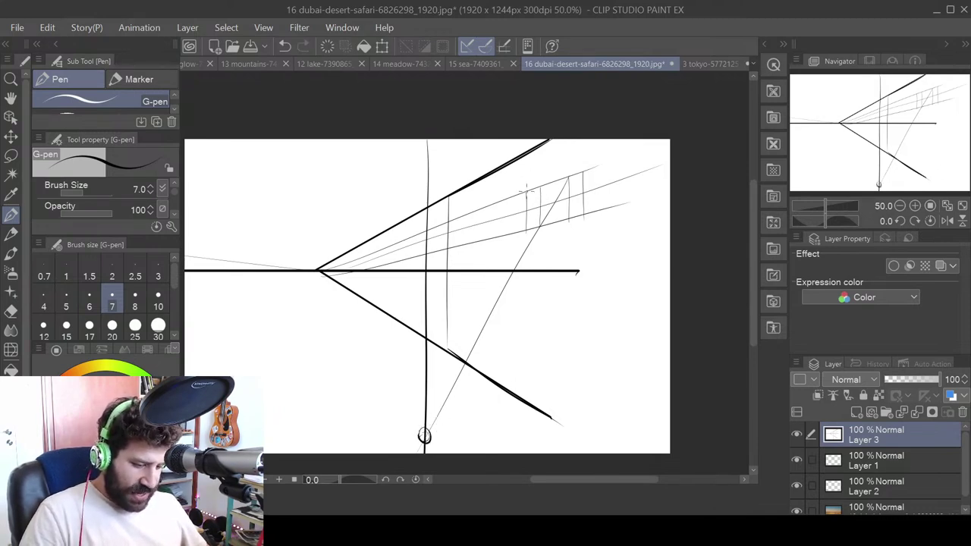
- Draw a bold straight line from the top corner of the far window's inner side to the circled point
{"action": "left_click_drag", "start_coordinate": [526, 191], "coordinate": [448, 431]}
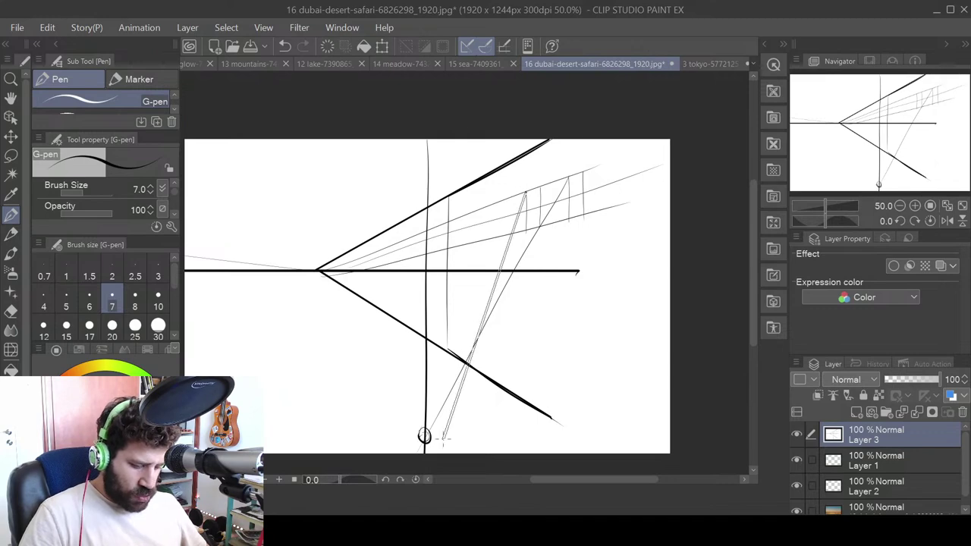
{"action": "left_click_drag", "start_coordinate": [525, 193], "coordinate": [425, 439]}
{"action": "left_click_drag", "start_coordinate": [264, 416], "coordinate": [422, 441]}
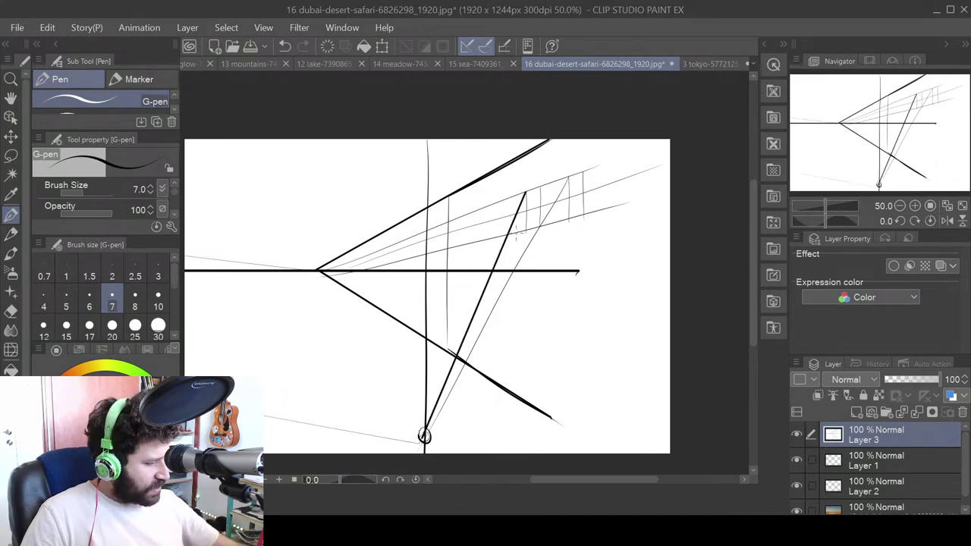
- Mark in red on the lower guide line the gap between the two windows and the matching gap beyond the far window
{"action": "scroll", "coordinate": [585, 180], "scroll_direction": "up", "scroll_amount": 2}
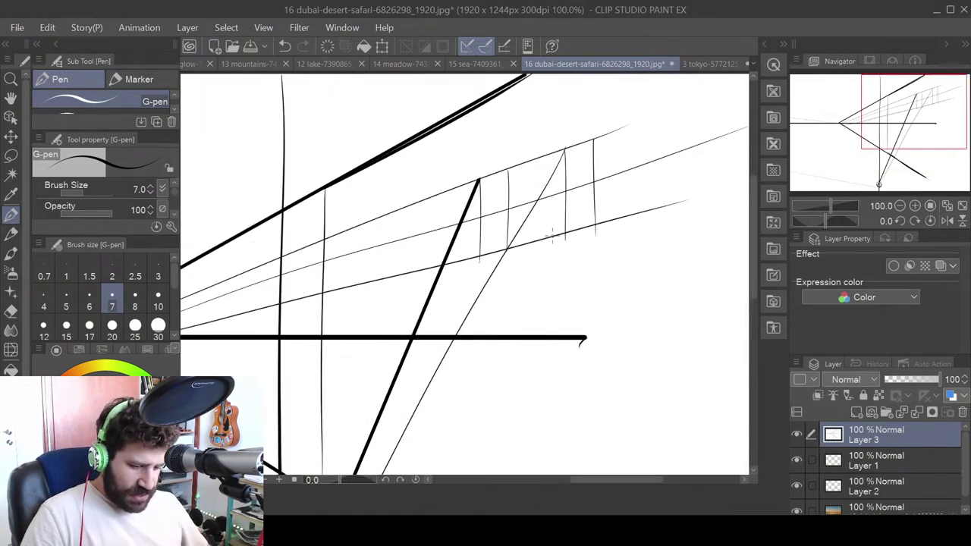
{"action": "left_click_drag", "start_coordinate": [562, 234], "coordinate": [502, 251]}
{"action": "key", "text": "ctrl+z"}
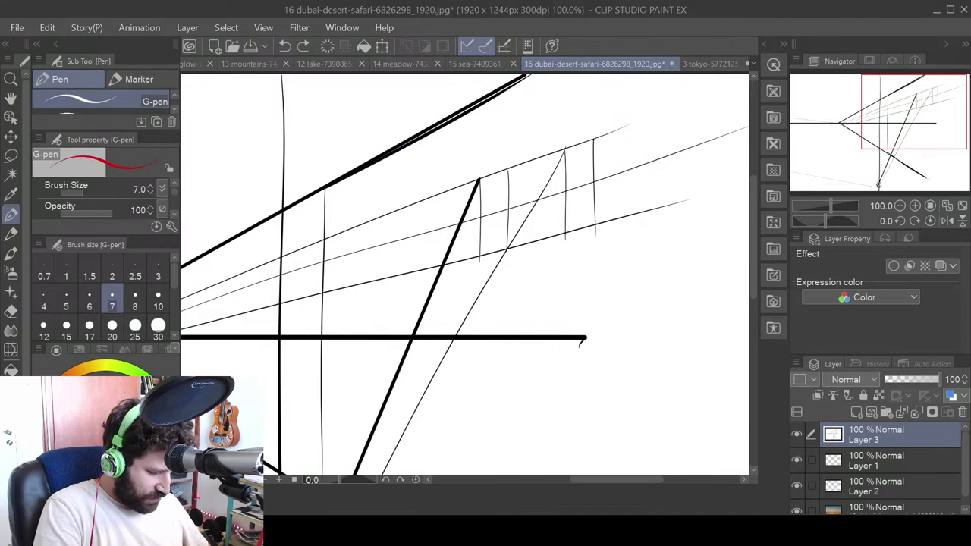
{"action": "left_click_drag", "start_coordinate": [444, 265], "coordinate": [557, 238]}
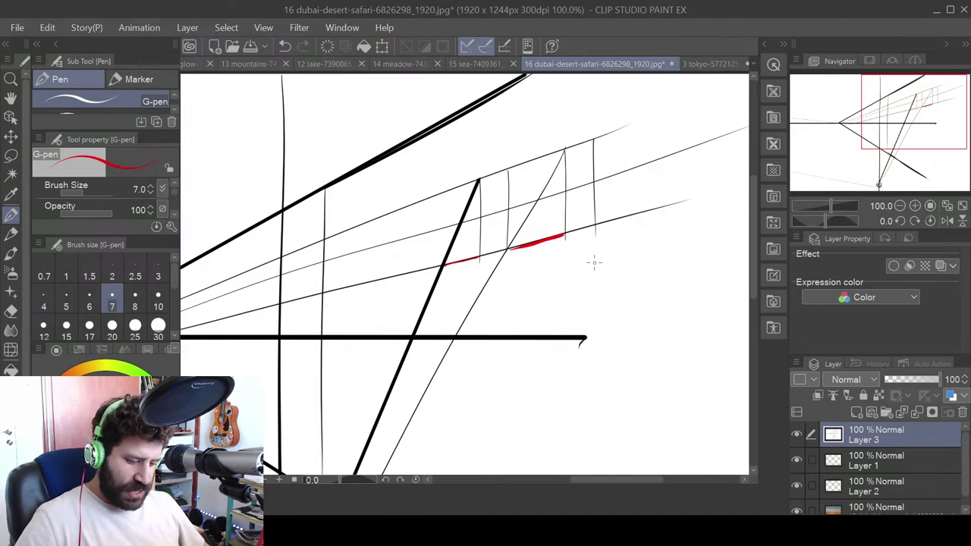
{"action": "scroll", "coordinate": [470, 252], "scroll_direction": "up", "scroll_amount": 1}
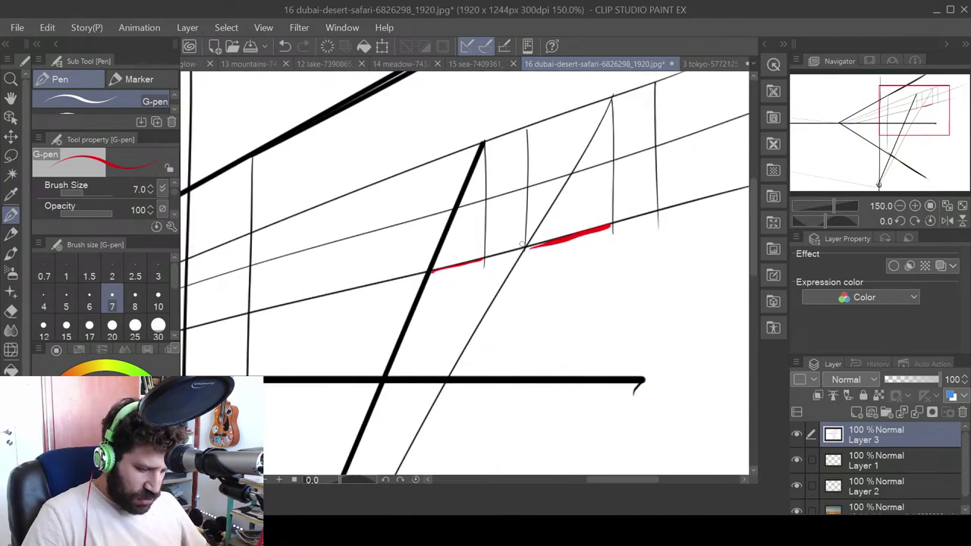
{"action": "left_click_drag", "start_coordinate": [484, 261], "coordinate": [523, 248]}
{"action": "key", "text": "ctrl+z"}
{"action": "scroll", "coordinate": [480, 418], "scroll_direction": "down", "scroll_amount": 3}
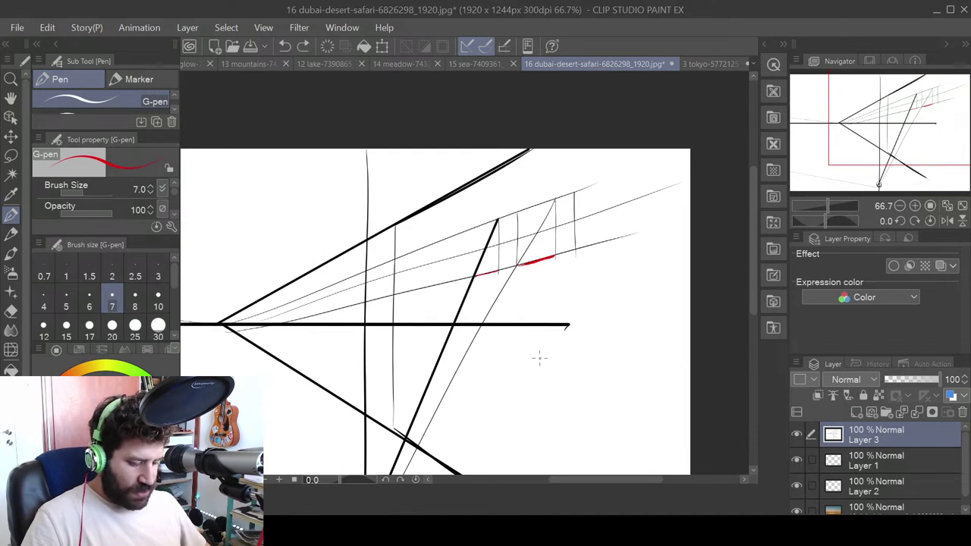
{"action": "left_click_drag", "start_coordinate": [536, 355], "coordinate": [526, 321]}
{"action": "key", "text": "x"}
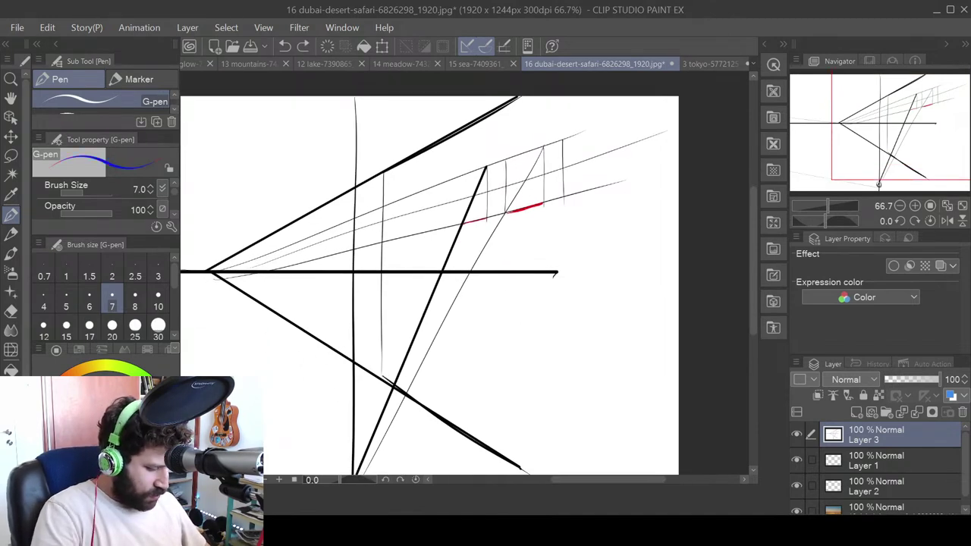
{"action": "scroll", "coordinate": [507, 289], "scroll_direction": "down", "scroll_amount": 1}
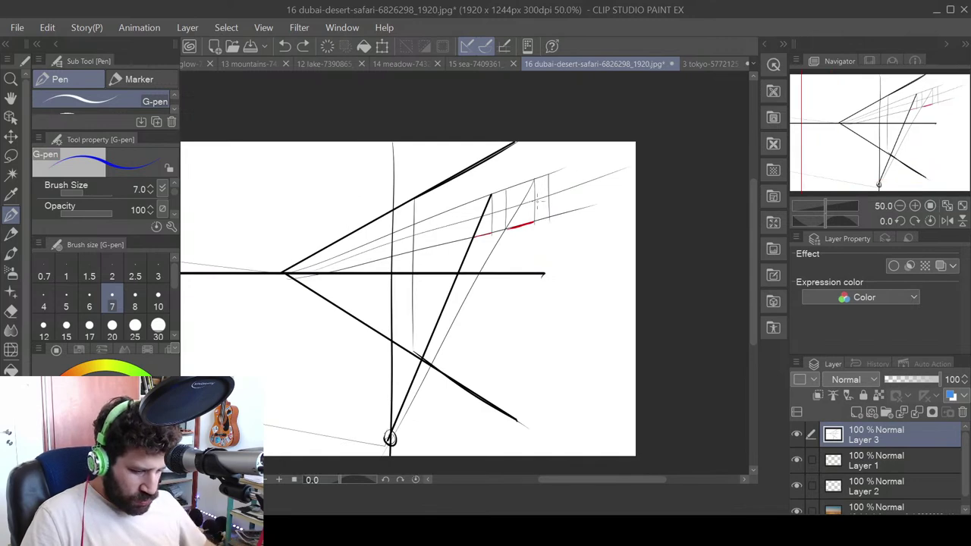
{"action": "left_click_drag", "start_coordinate": [548, 176], "coordinate": [477, 393]}
{"action": "key", "text": "ctrl+z"}
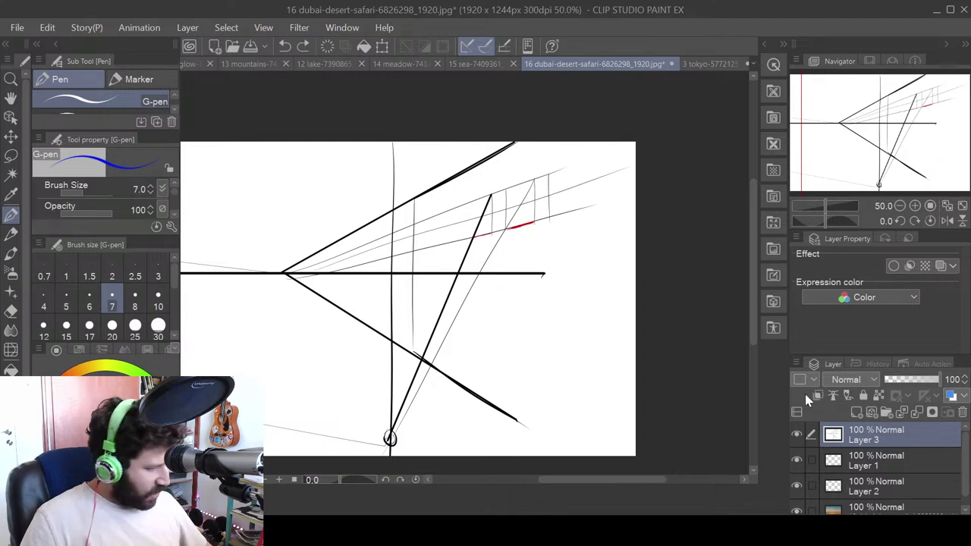
- Scale the whole Layer 3 drawing down toward the canvas's upper corner to free space around it
{"action": "key", "text": "ctrl+t"}
{"action": "left_click_drag", "start_coordinate": [621, 439], "coordinate": [486, 341]}
{"action": "key", "text": "Return"}
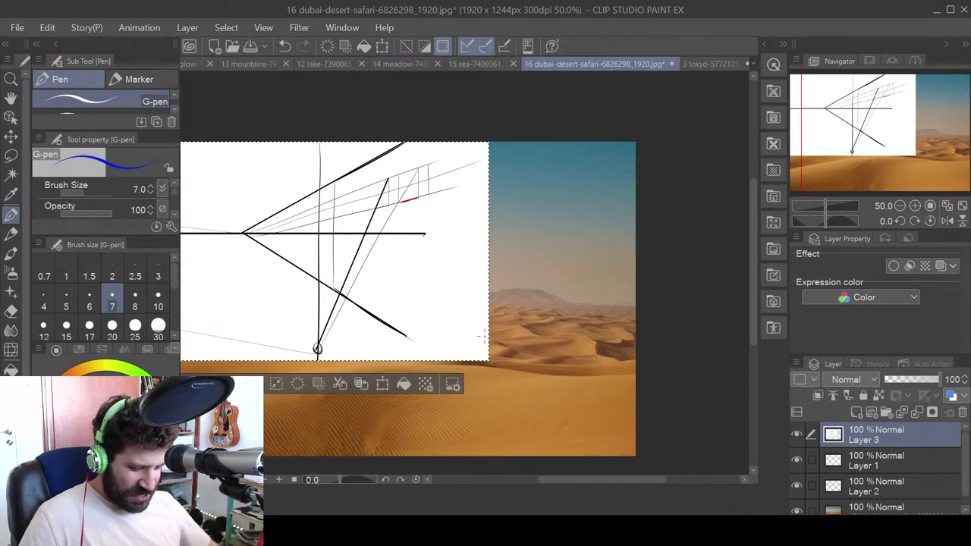
- Add a new layer beneath Layer 3 and fill it with white to cover the desert photo
{"action": "left_click", "coordinate": [860, 412]}
{"action": "left_click_drag", "start_coordinate": [863, 437], "coordinate": [866, 477]}
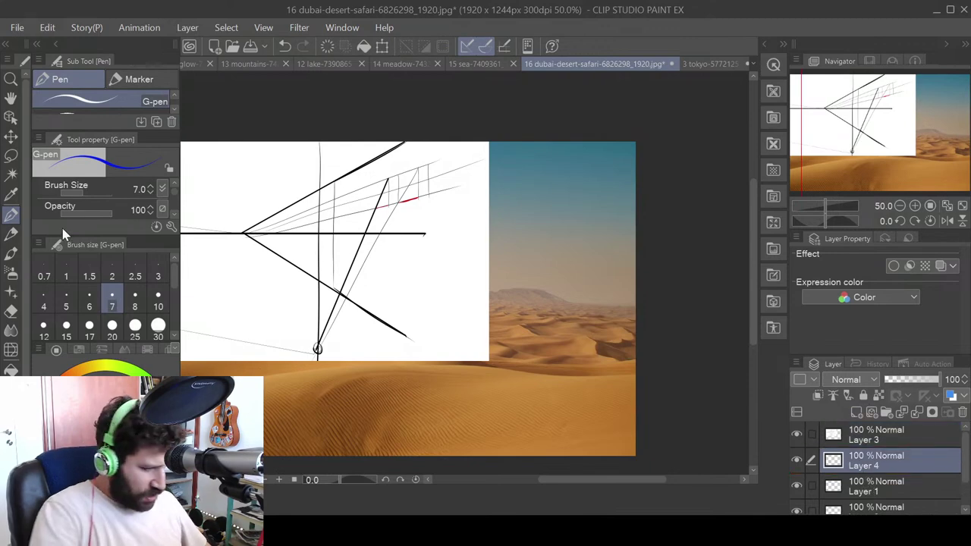
{"action": "left_click", "coordinate": [10, 370]}
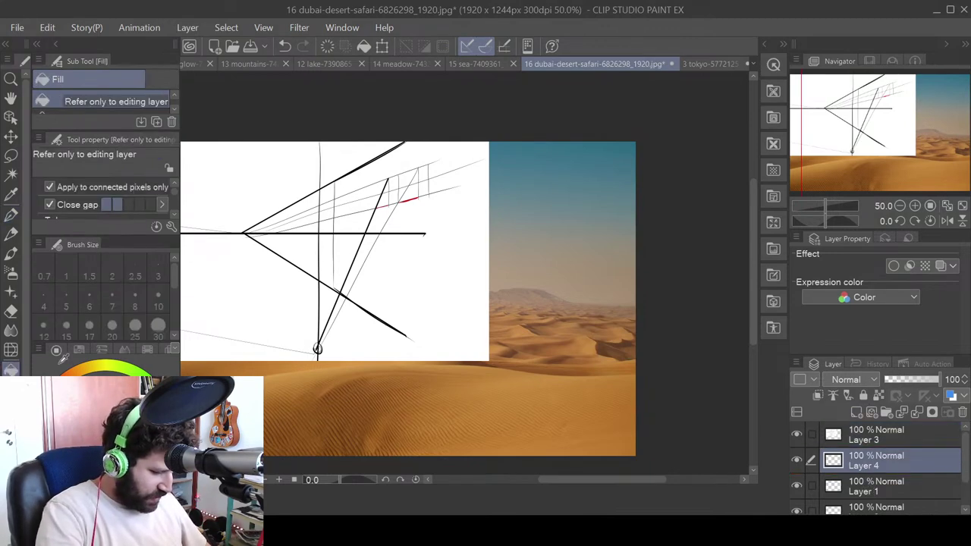
{"action": "left_click", "coordinate": [531, 391]}
- On Layer 3, extend the black vertical line from the circled point down to the canvas's bottom edge with the G-pen
{"action": "key", "text": "p"}
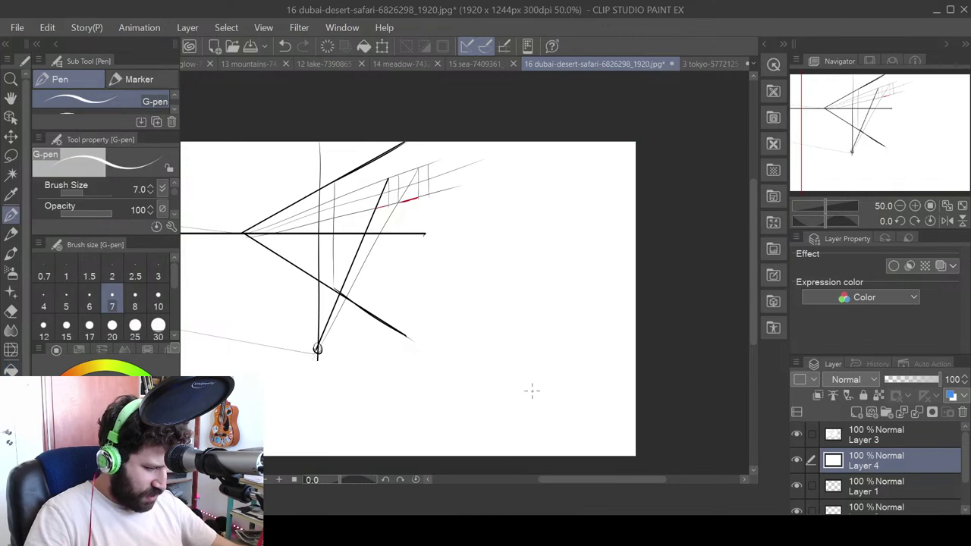
{"action": "left_click_drag", "start_coordinate": [394, 239], "coordinate": [504, 269]}
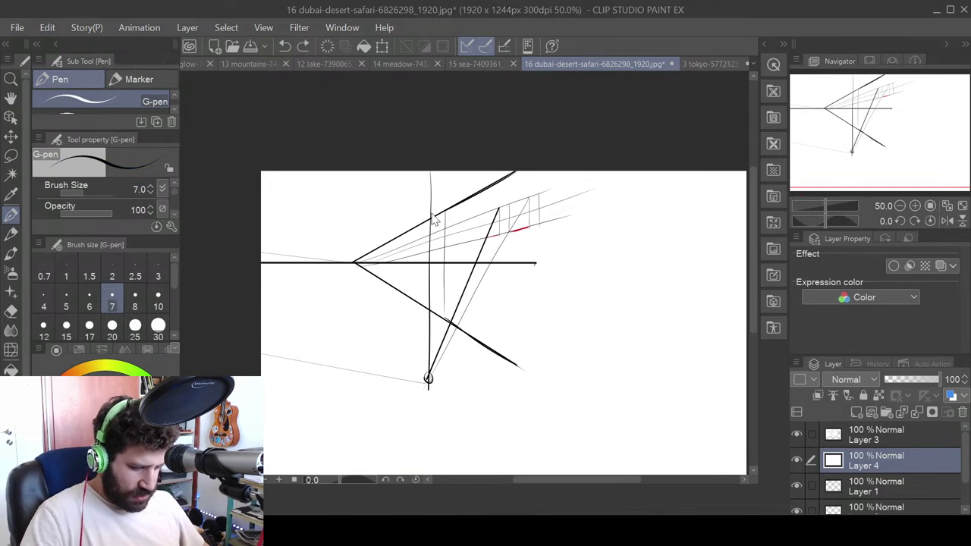
{"action": "left_click", "coordinate": [861, 440]}
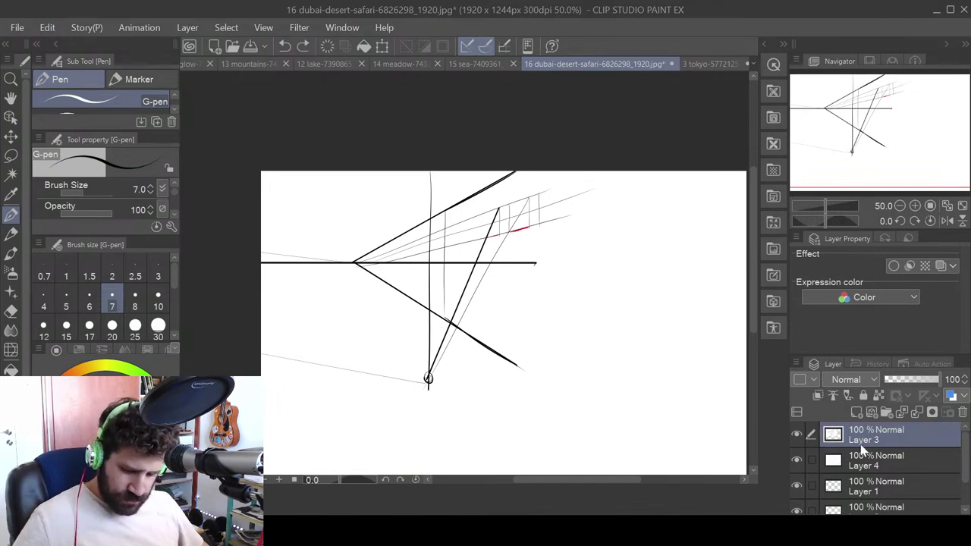
{"action": "left_click_drag", "start_coordinate": [429, 379], "coordinate": [430, 477]}
{"action": "key", "text": "ctrl+z"}
{"action": "key", "text": "ctrl+z"}
{"action": "left_click_drag", "start_coordinate": [428, 378], "coordinate": [429, 477]}
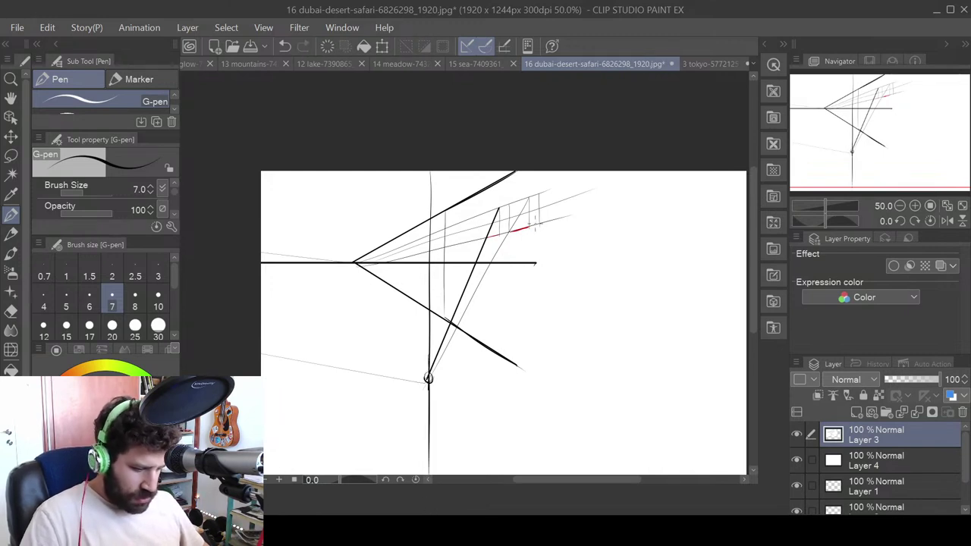
- Draw blue diagonals from the top of each window's outer side through the foot of its inner side, down to the canvas bottom
{"action": "key", "text": "x"}
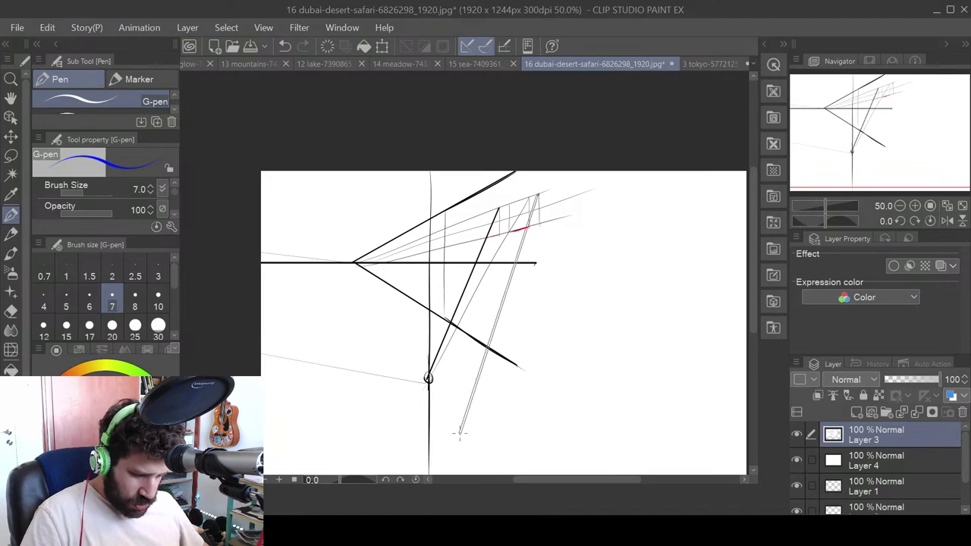
{"action": "scroll", "coordinate": [461, 431], "scroll_direction": "down", "scroll_amount": 1}
{"action": "left_click_drag", "start_coordinate": [535, 160], "coordinate": [440, 452]}
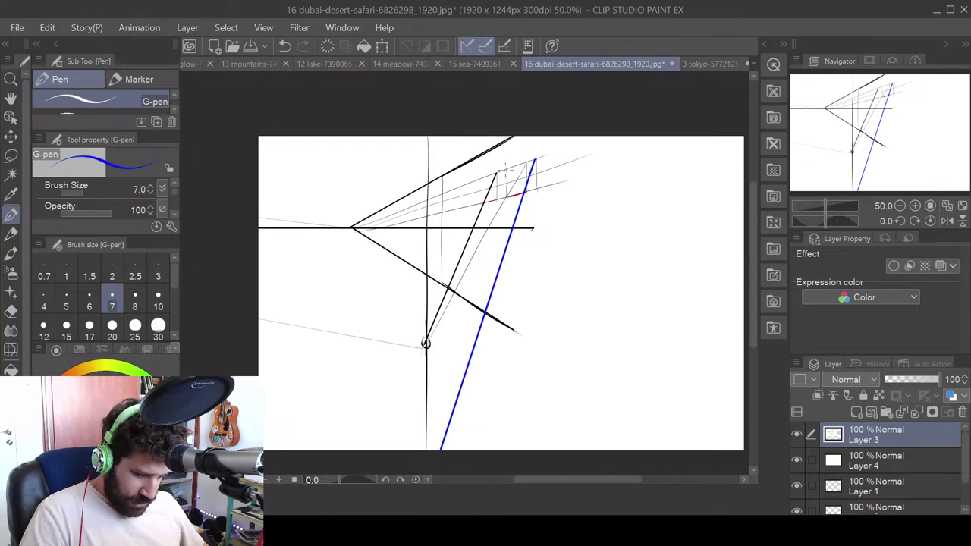
{"action": "left_click_drag", "start_coordinate": [507, 163], "coordinate": [431, 449]}
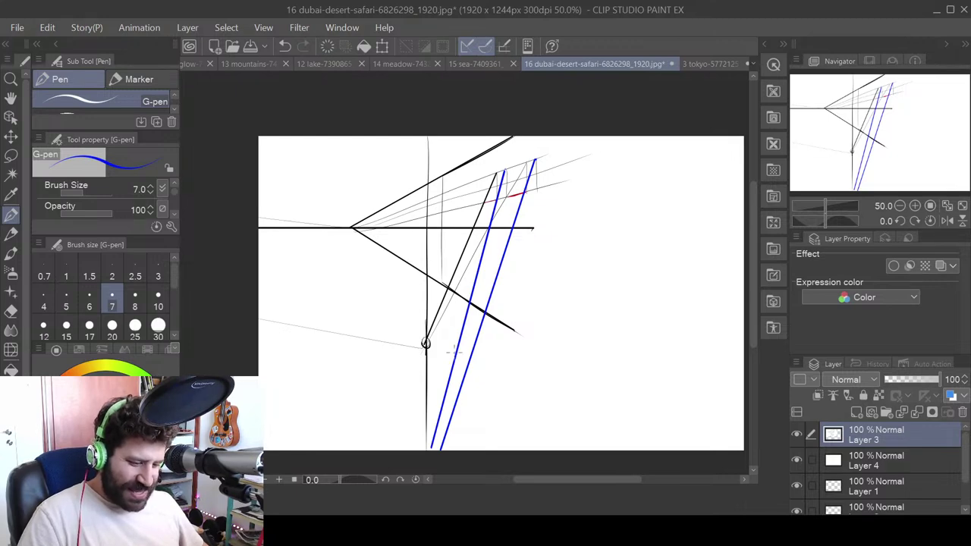
- Draw a third blue line from the foot of the black vertical up across the guide lines, beyond the far window
{"action": "scroll", "coordinate": [444, 411], "scroll_direction": "down", "scroll_amount": 2}
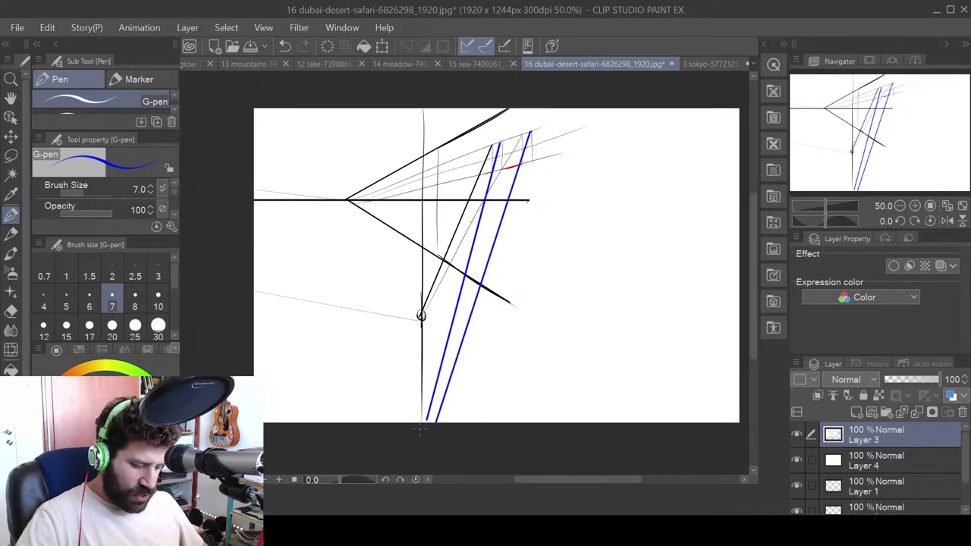
{"action": "left_click_drag", "start_coordinate": [421, 428], "coordinate": [456, 94]}
{"action": "key", "text": "ctrl+z"}
{"action": "left_click_drag", "start_coordinate": [424, 422], "coordinate": [478, 127]}
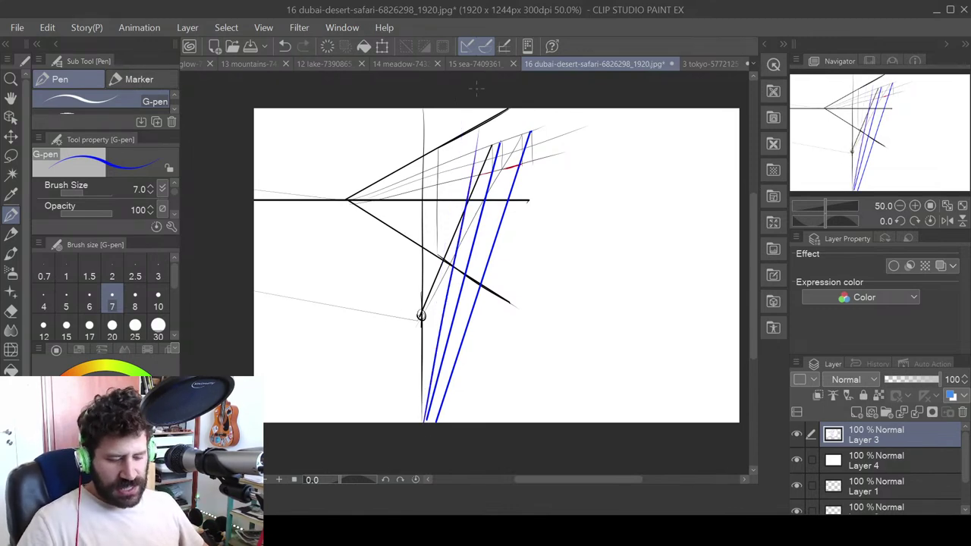
{"action": "scroll", "coordinate": [421, 315], "scroll_direction": "up", "scroll_amount": 3}
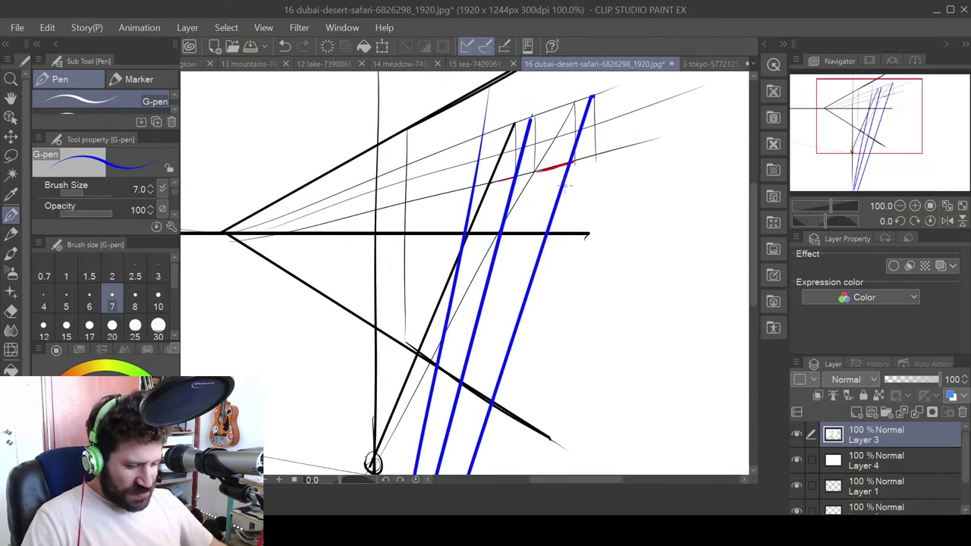
{"action": "scroll", "coordinate": [533, 219], "scroll_direction": "up", "scroll_amount": 1}
{"action": "scroll", "coordinate": [533, 219], "scroll_direction": "up", "scroll_amount": 1}
{"action": "scroll", "coordinate": [560, 205], "scroll_direction": "up", "scroll_amount": 1}
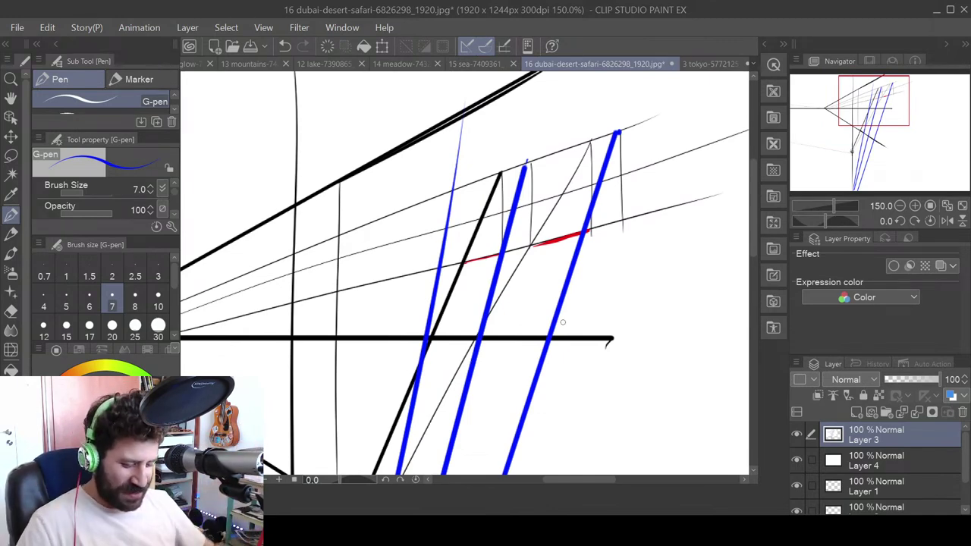
{"action": "left_click_drag", "start_coordinate": [574, 309], "coordinate": [580, 273]}
{"action": "scroll", "coordinate": [574, 288], "scroll_direction": "down", "scroll_amount": 3}
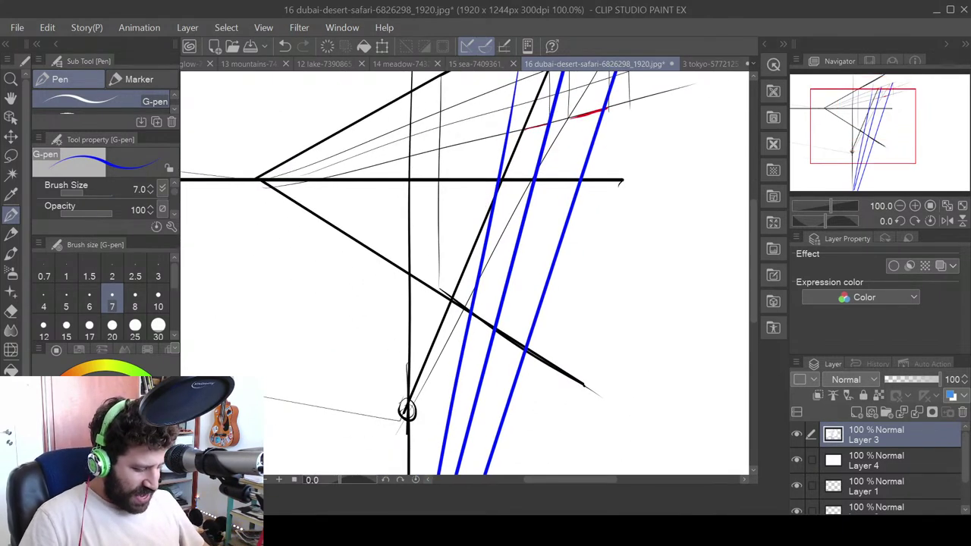
- Rotate Layer 3's perspective drawing a quarter turn with Scale/Rotate, and turn it back upright
{"action": "key", "text": "ctrl+t"}
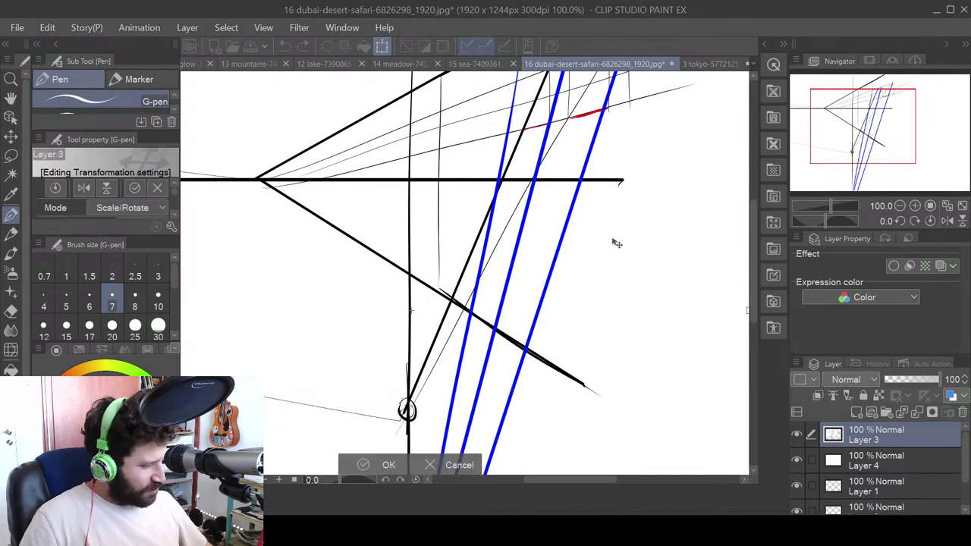
{"action": "scroll", "coordinate": [617, 243], "scroll_direction": "down", "scroll_amount": 1}
{"action": "left_click_drag", "start_coordinate": [661, 256], "coordinate": [600, 291]}
{"action": "left_click_drag", "start_coordinate": [706, 187], "coordinate": [619, 495]}
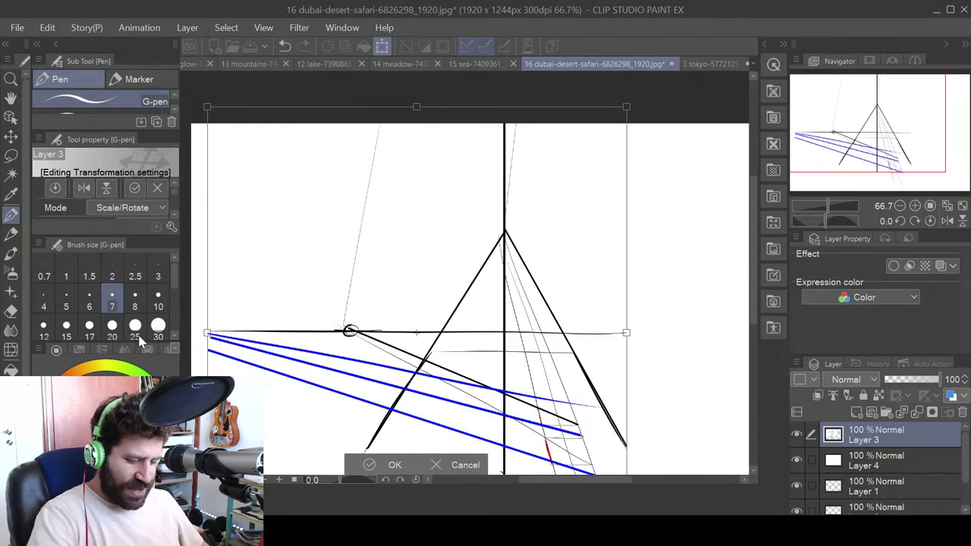
{"action": "left_click_drag", "start_coordinate": [638, 106], "coordinate": [264, 113]}
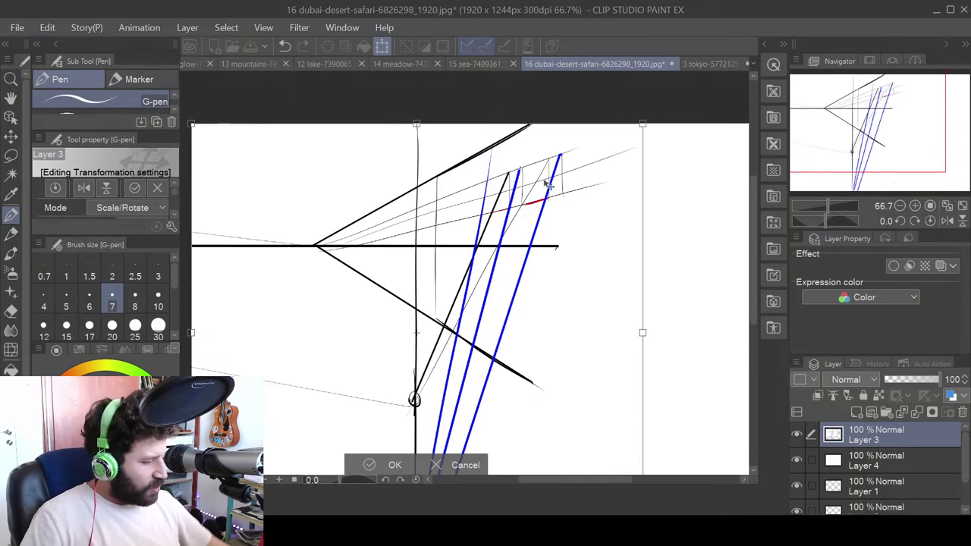
{"action": "key", "text": "Return"}
- Mark the window widths in blue and the shrinking gaps between windows in red along the lower guide line
{"action": "scroll", "coordinate": [556, 189], "scroll_direction": "up", "scroll_amount": 4}
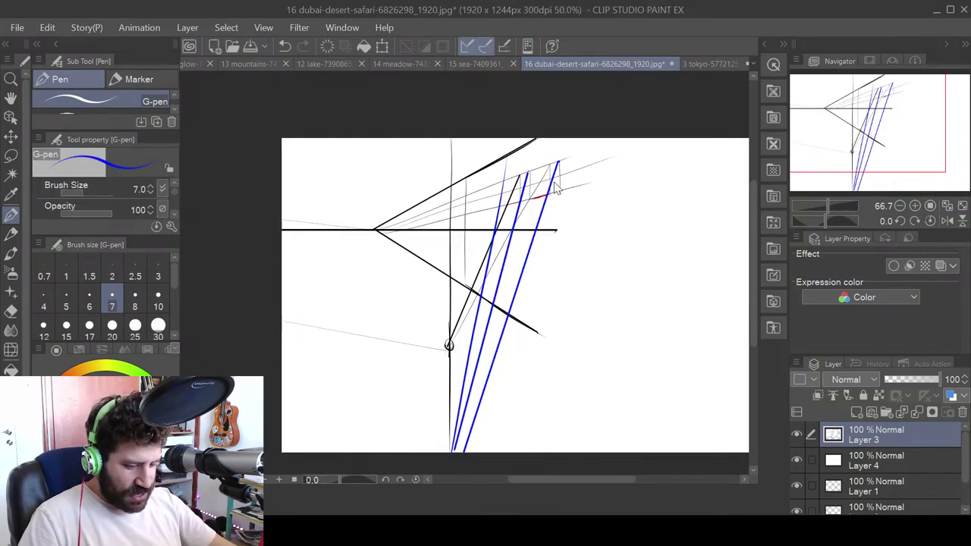
{"action": "left_click_drag", "start_coordinate": [542, 215], "coordinate": [576, 207]}
{"action": "left_click_drag", "start_coordinate": [447, 238], "coordinate": [540, 217]}
{"action": "key", "text": "x"}
{"action": "left_click_drag", "start_coordinate": [410, 248], "coordinate": [458, 240]}
{"action": "left_click_drag", "start_coordinate": [355, 261], "coordinate": [386, 254]}
{"action": "left_click_drag", "start_coordinate": [309, 274], "coordinate": [340, 266]}
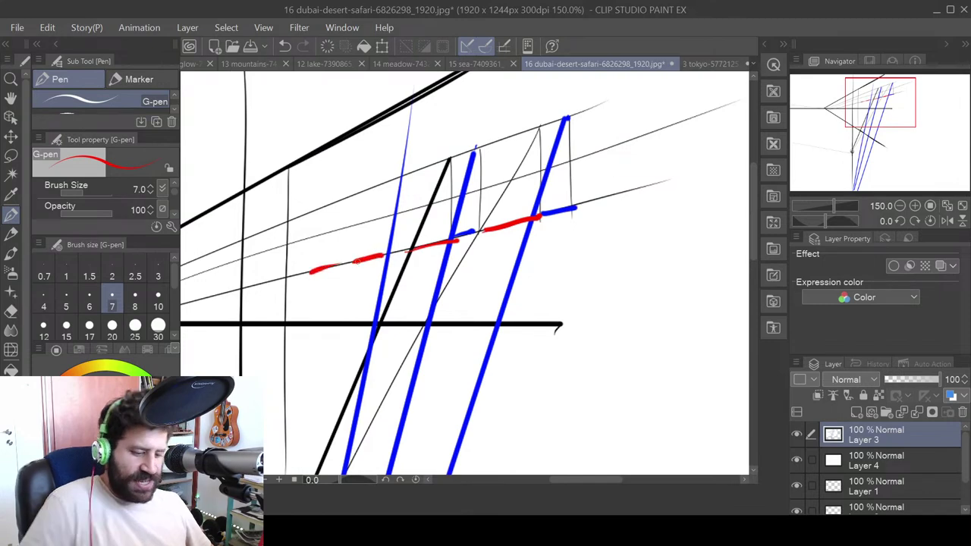
- Sketch a receding wall in black with the G-pen, in the blank area below the horizontal line and left of the circled point
{"action": "left_click_drag", "start_coordinate": [553, 418], "coordinate": [586, 344]}
{"action": "scroll", "coordinate": [586, 344], "scroll_direction": "down", "scroll_amount": 4}
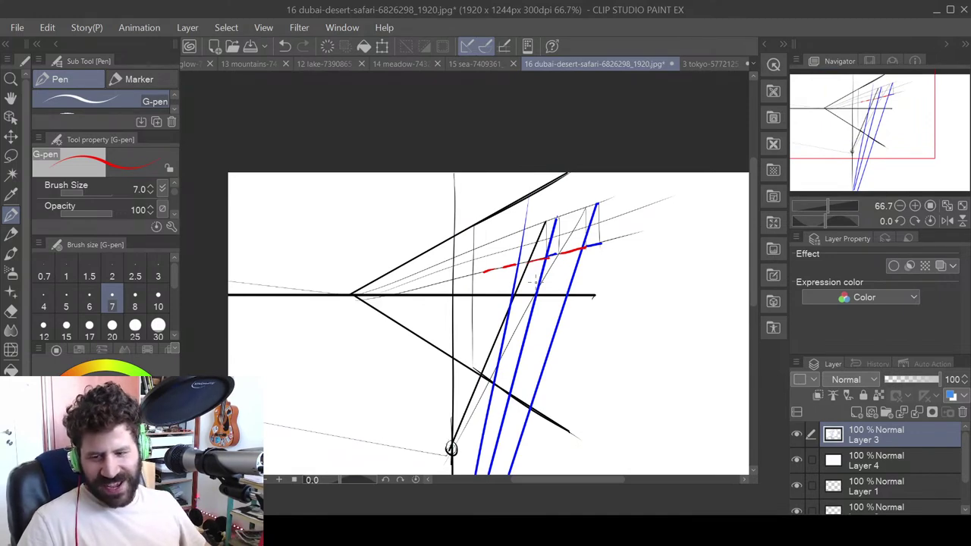
{"action": "left_click_drag", "start_coordinate": [563, 399], "coordinate": [557, 357]}
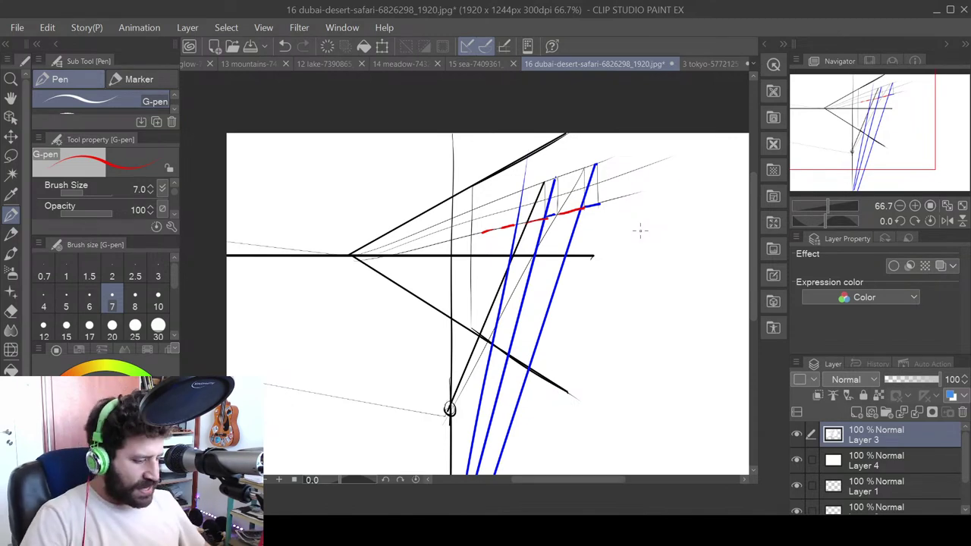
{"action": "scroll", "coordinate": [640, 225], "scroll_direction": "left", "scroll_amount": 5}
{"action": "scroll", "coordinate": [536, 278], "scroll_direction": "down", "scroll_amount": 3}
{"action": "key", "text": "x"}
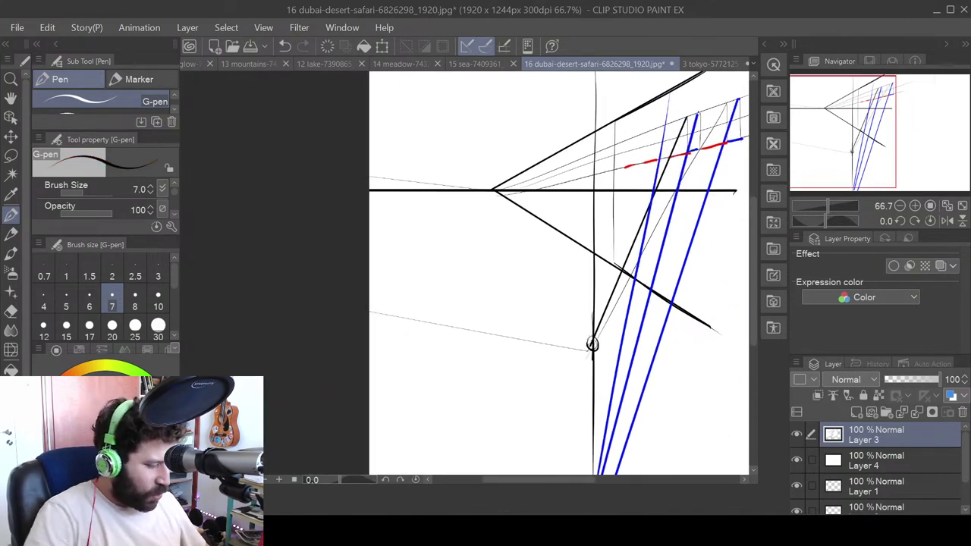
{"action": "key", "text": "ctrl+plus"}
{"action": "mouse_move", "coordinate": [400, 178]}
{"action": "left_mouse_down"}
{"action": "mouse_move", "coordinate": [458, 232]}
{"action": "mouse_move", "coordinate": [461, 396]}
{"action": "left_mouse_up"}
{"action": "left_click_drag", "start_coordinate": [390, 158], "coordinate": [383, 455]}
{"action": "mouse_move", "coordinate": [461, 404]}
{"action": "left_mouse_down"}
{"action": "mouse_move", "coordinate": [391, 425]}
{"action": "mouse_move", "coordinate": [372, 442]}
{"action": "left_mouse_up"}
- Add a row of narrow vertical window strokes receding along the upper part of the sketched wall
{"action": "mouse_move", "coordinate": [408, 209]}
{"action": "left_mouse_down"}
{"action": "mouse_move", "coordinate": [407, 256]}
{"action": "mouse_move", "coordinate": [427, 268]}
{"action": "left_mouse_up"}
{"action": "mouse_move", "coordinate": [425, 227]}
{"action": "left_mouse_down"}
{"action": "mouse_move", "coordinate": [426, 263]}
{"action": "mouse_move", "coordinate": [441, 273]}
{"action": "left_mouse_up"}
{"action": "left_click_drag", "start_coordinate": [448, 240], "coordinate": [449, 304]}
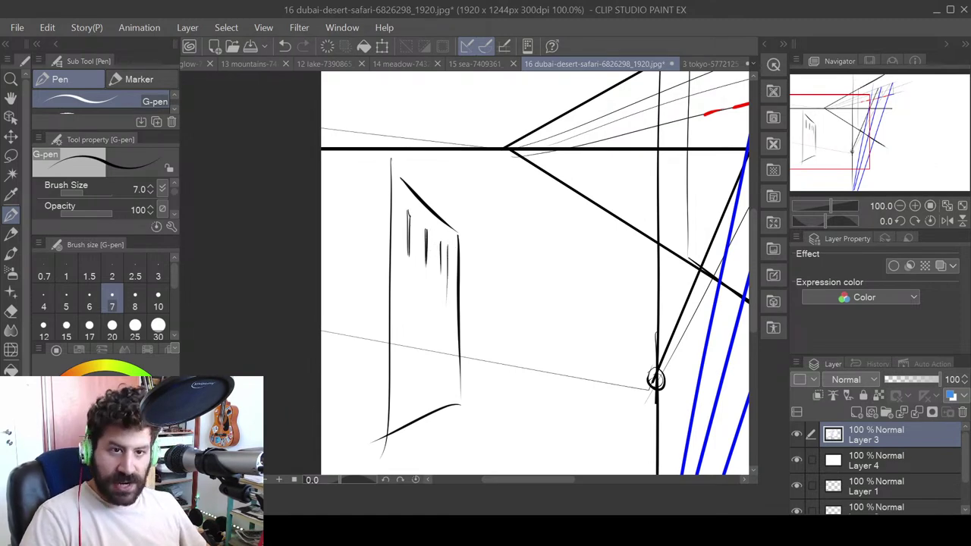
- Draw a window left of the wall with two curved guide lines through the window row, and add a tilted ellipse near the circled point
{"action": "left_click_drag", "start_coordinate": [349, 182], "coordinate": [350, 254]}
{"action": "left_click_drag", "start_coordinate": [346, 170], "coordinate": [335, 243]}
{"action": "left_click_drag", "start_coordinate": [331, 150], "coordinate": [521, 301]}
{"action": "left_click_drag", "start_coordinate": [340, 244], "coordinate": [502, 327]}
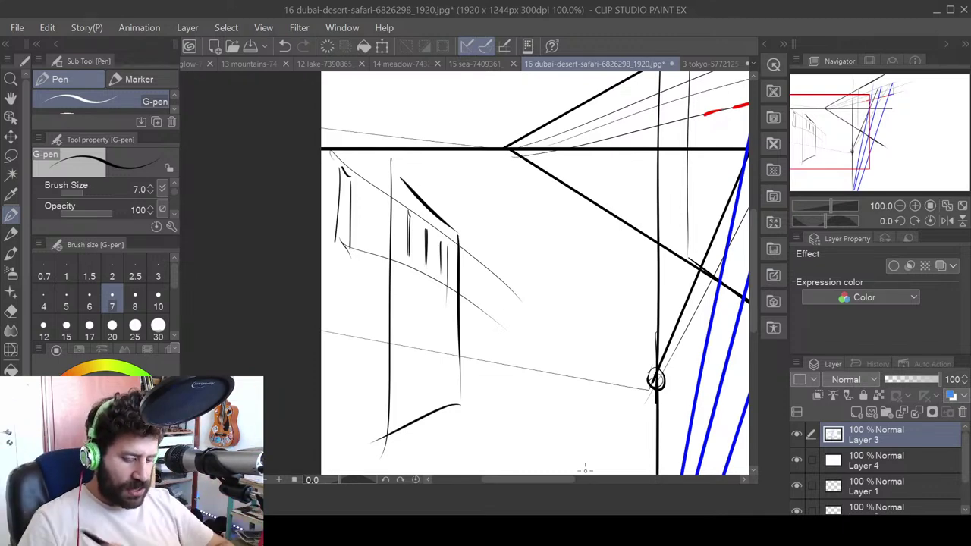
{"action": "left_click_drag", "start_coordinate": [553, 278], "coordinate": [588, 257]}
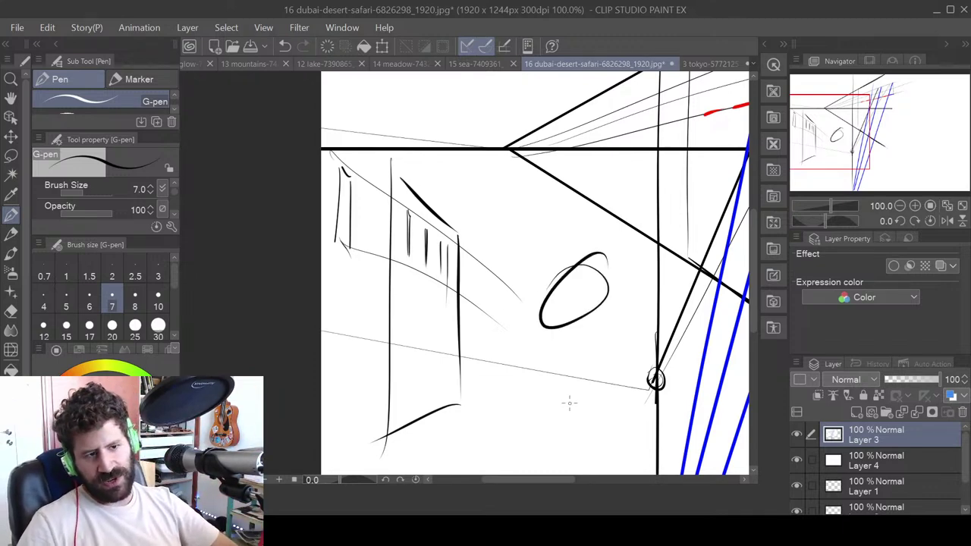
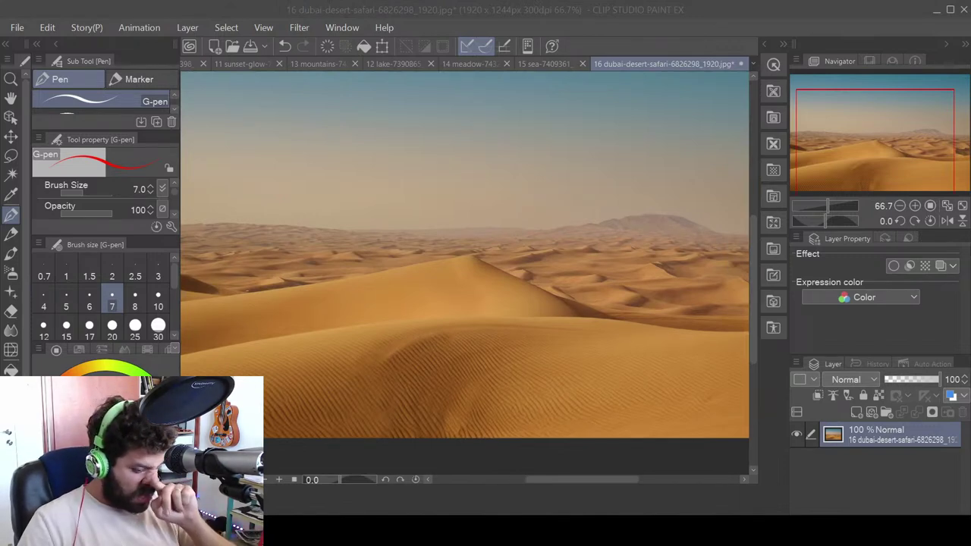
- Add a new layer above the desert photo and trace the large dune's ridge in red with the G-pen
{"action": "left_click", "coordinate": [499, 317]}
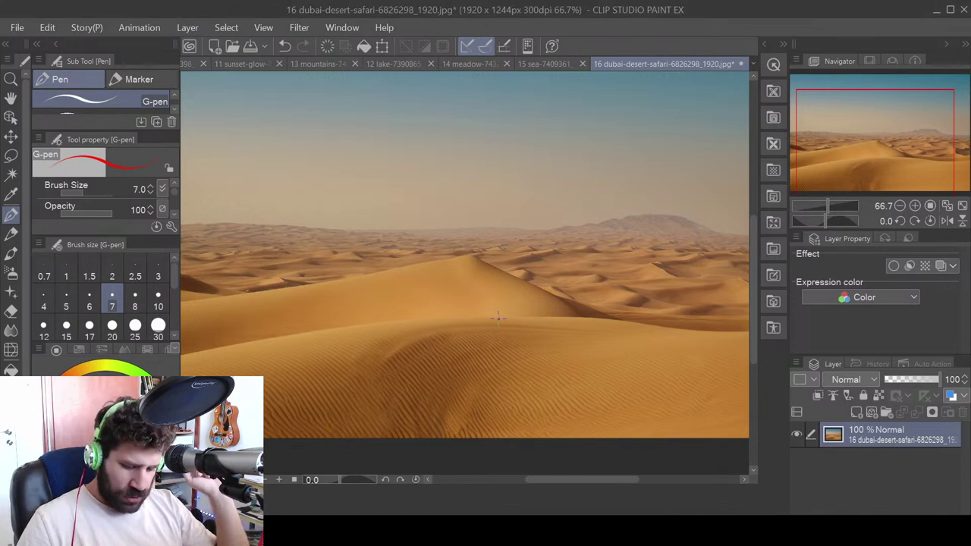
{"action": "left_click", "coordinate": [856, 411]}
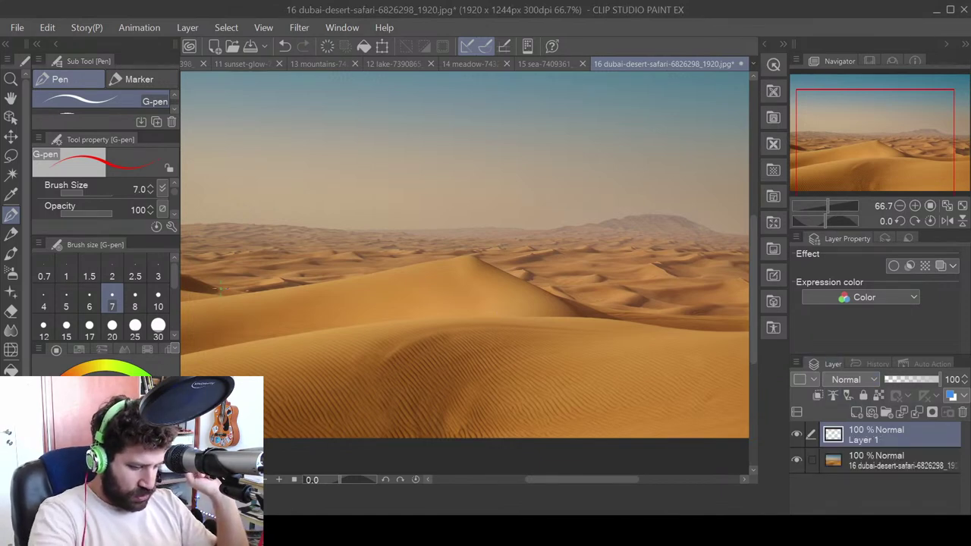
{"action": "mouse_move", "coordinate": [215, 296]}
{"action": "left_mouse_down"}
{"action": "mouse_move", "coordinate": [462, 246]}
{"action": "mouse_move", "coordinate": [596, 335]}
{"action": "left_mouse_up"}
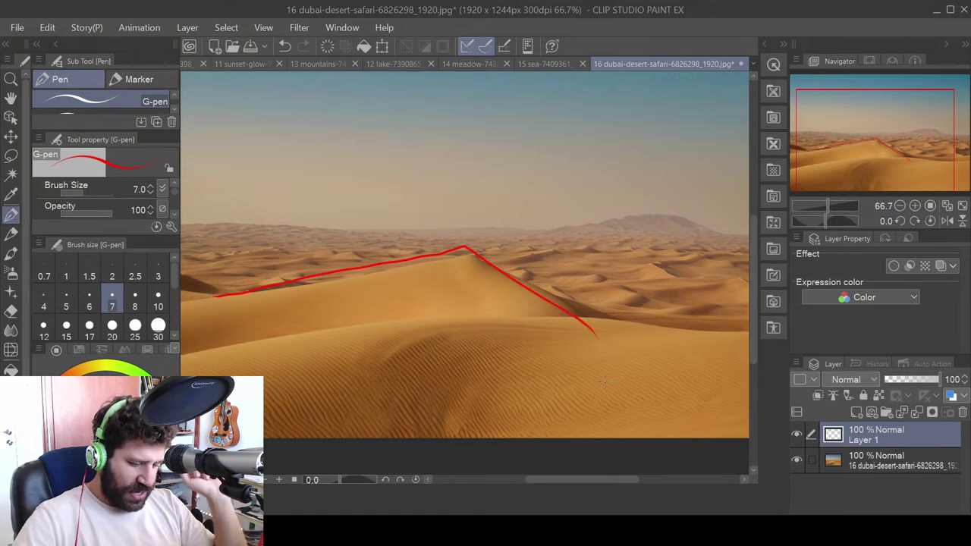
- Trace the crests of three small dunes behind the large dune in red
{"action": "left_click_drag", "start_coordinate": [631, 369], "coordinate": [498, 392]}
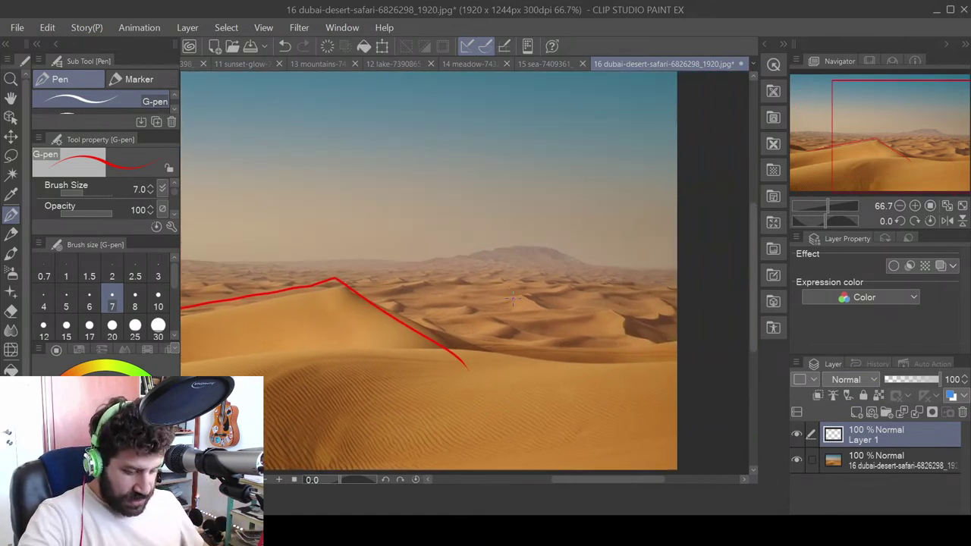
{"action": "left_click_drag", "start_coordinate": [506, 299], "coordinate": [535, 303]}
{"action": "left_click_drag", "start_coordinate": [592, 314], "coordinate": [620, 318]}
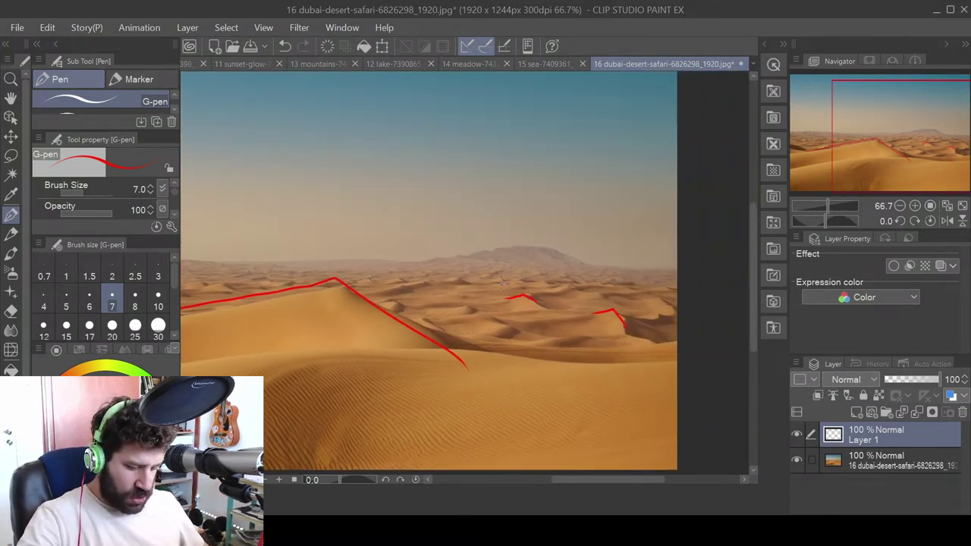
{"action": "left_click_drag", "start_coordinate": [445, 310], "coordinate": [477, 306]}
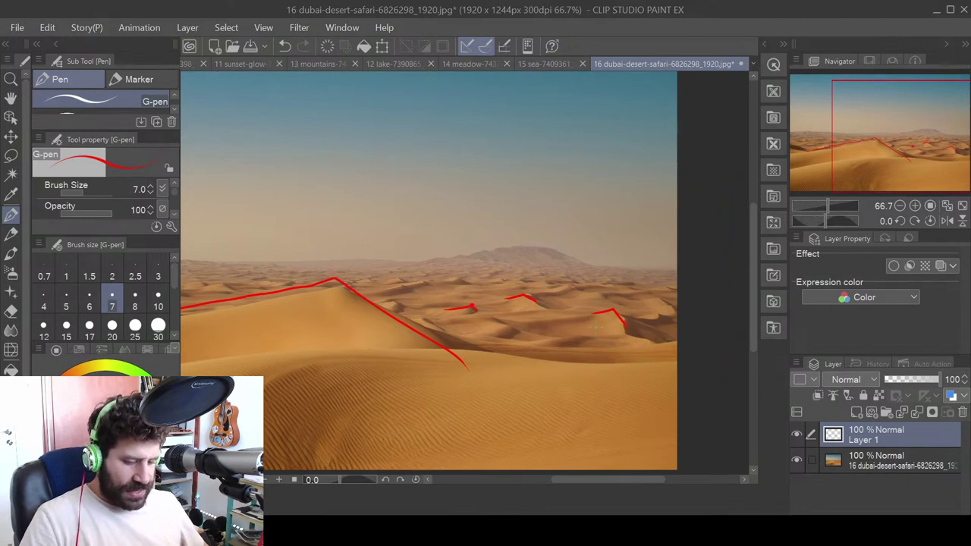
{"action": "left_click_drag", "start_coordinate": [602, 336], "coordinate": [675, 347]}
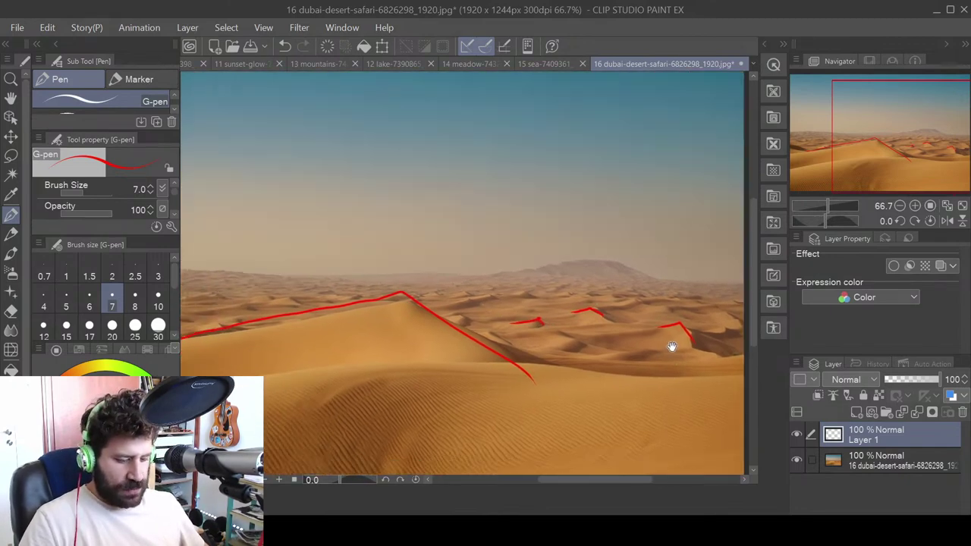
- Outline the distant mountain with a closed red shape and draw a red baseline beneath the large dune
{"action": "scroll", "coordinate": [666, 348], "scroll_direction": "down", "scroll_amount": 1}
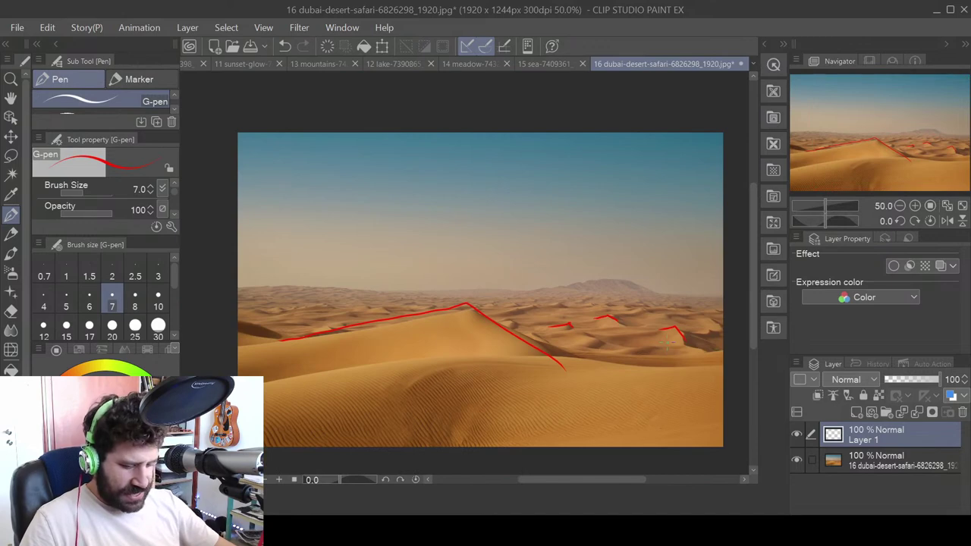
{"action": "scroll", "coordinate": [639, 427], "scroll_direction": "up", "scroll_amount": 3}
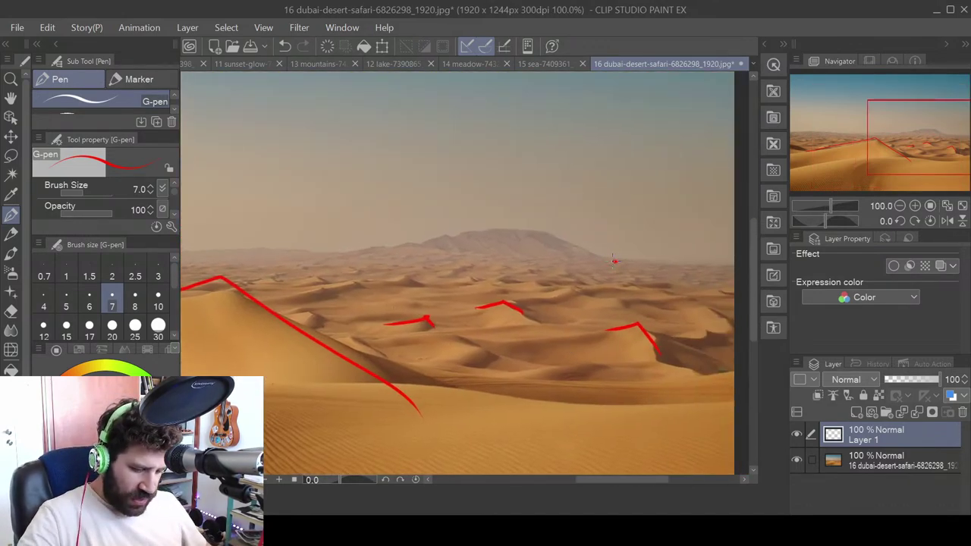
{"action": "mouse_move", "coordinate": [614, 262]}
{"action": "left_mouse_down"}
{"action": "mouse_move", "coordinate": [558, 238]}
{"action": "mouse_move", "coordinate": [495, 231]}
{"action": "mouse_move", "coordinate": [381, 250]}
{"action": "left_mouse_up"}
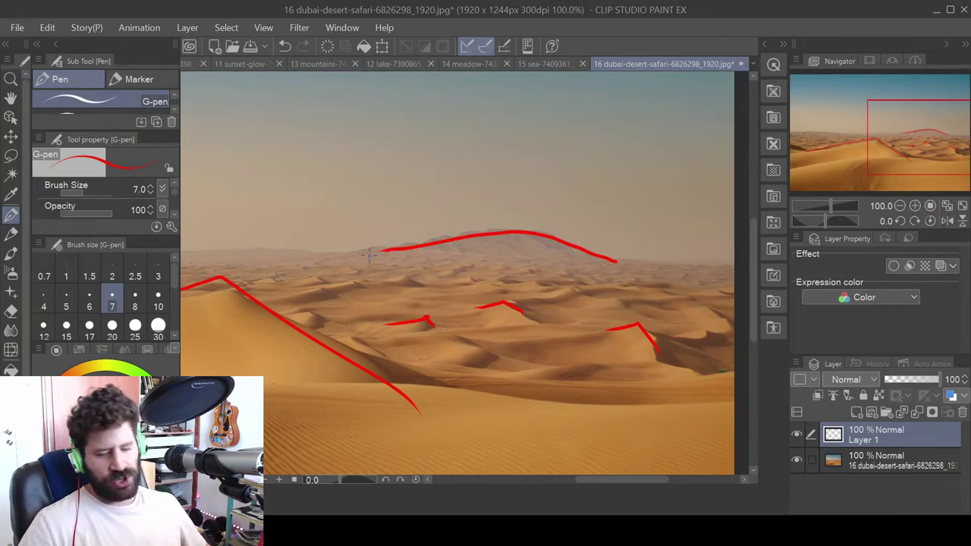
{"action": "left_click_drag", "start_coordinate": [613, 260], "coordinate": [363, 260]}
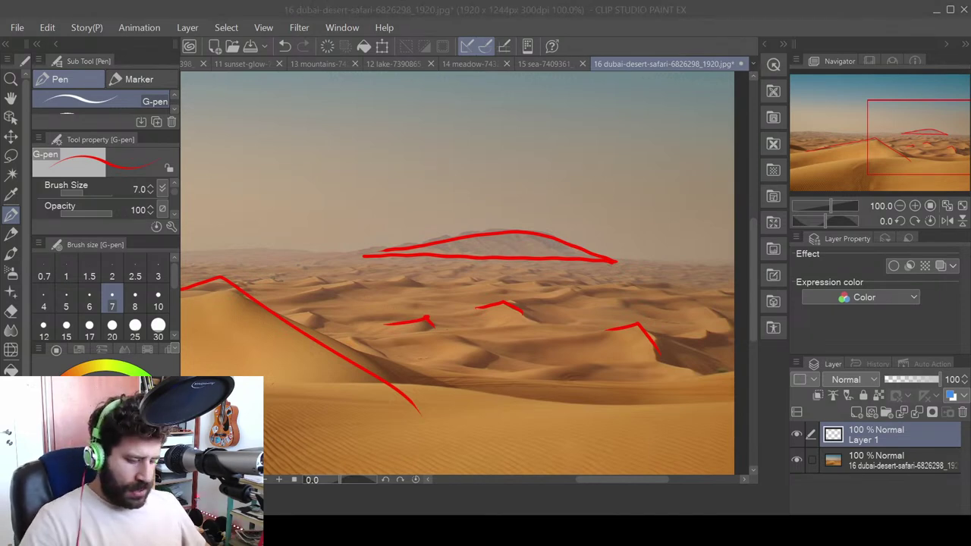
{"action": "left_click_drag", "start_coordinate": [429, 315], "coordinate": [508, 292]}
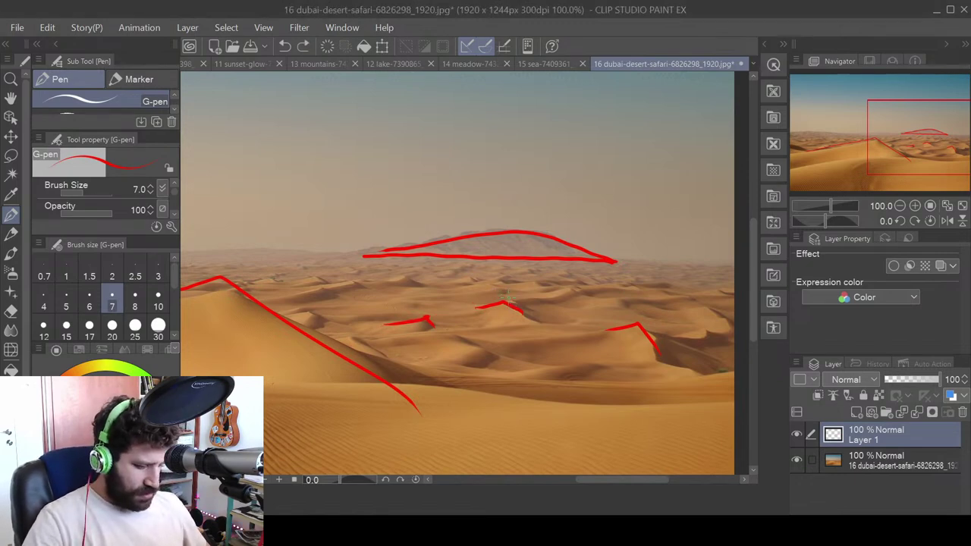
{"action": "mouse_move", "coordinate": [375, 376]}
{"action": "left_mouse_down"}
{"action": "mouse_move", "coordinate": [625, 315]}
{"action": "mouse_move", "coordinate": [689, 321]}
{"action": "mouse_move", "coordinate": [706, 307]}
{"action": "mouse_move", "coordinate": [119, 293]}
{"action": "left_mouse_up"}
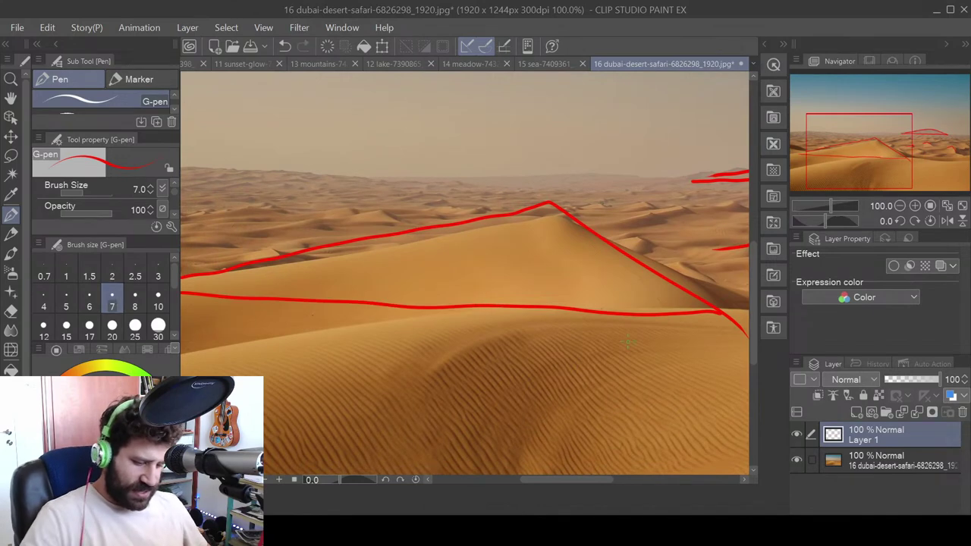
- Lasso the large dune's red outline, move it slightly down and to the right to fit the dune, and deselect
{"action": "left_click_drag", "start_coordinate": [628, 342], "coordinate": [542, 363]}
{"action": "scroll", "coordinate": [547, 402], "scroll_direction": "down", "scroll_amount": 1}
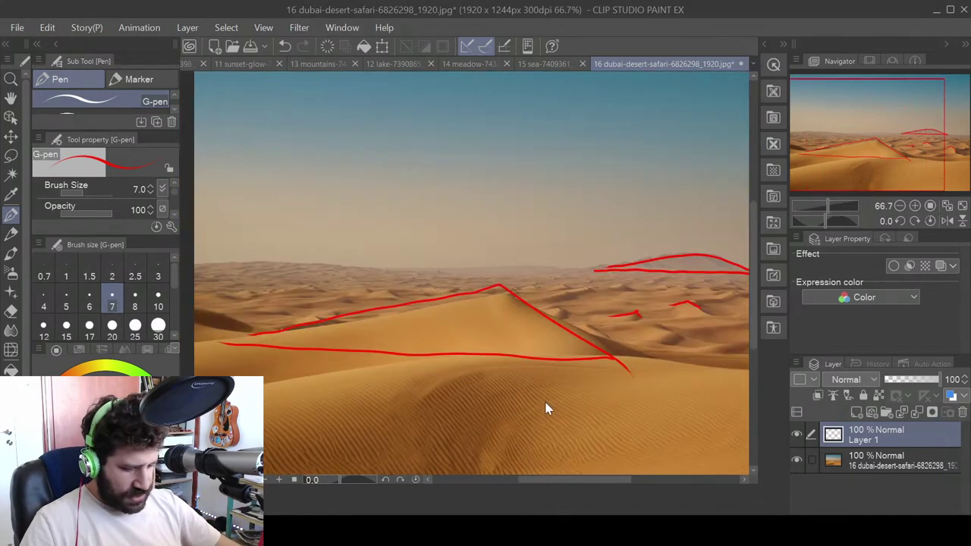
{"action": "left_click_drag", "start_coordinate": [663, 382], "coordinate": [619, 370]}
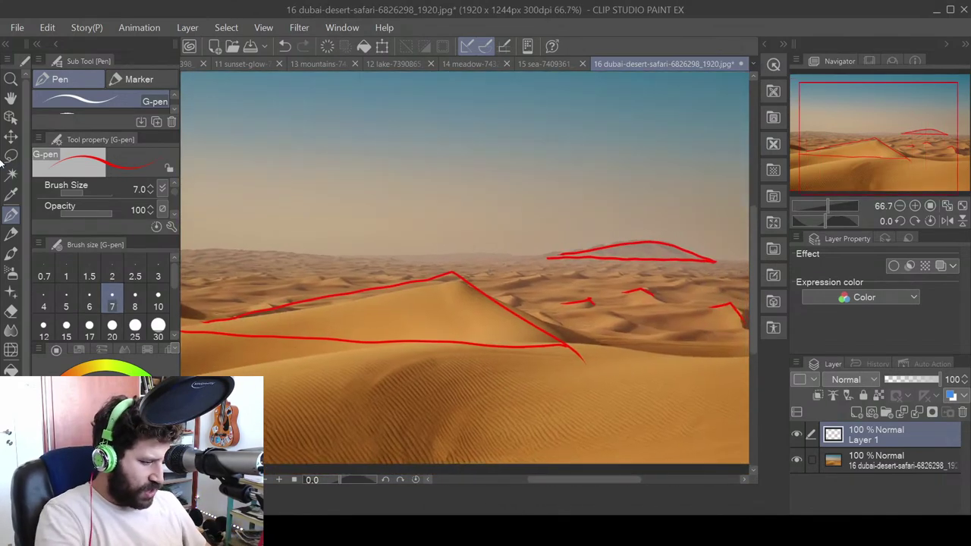
{"action": "left_click", "coordinate": [9, 157]}
{"action": "mouse_move", "coordinate": [243, 266]}
{"action": "left_mouse_down"}
{"action": "mouse_move", "coordinate": [424, 238]}
{"action": "mouse_move", "coordinate": [557, 301]}
{"action": "mouse_move", "coordinate": [563, 403]}
{"action": "mouse_move", "coordinate": [303, 390]}
{"action": "mouse_move", "coordinate": [154, 306]}
{"action": "mouse_move", "coordinate": [182, 304]}
{"action": "left_mouse_up"}
{"action": "left_click", "coordinate": [11, 136]}
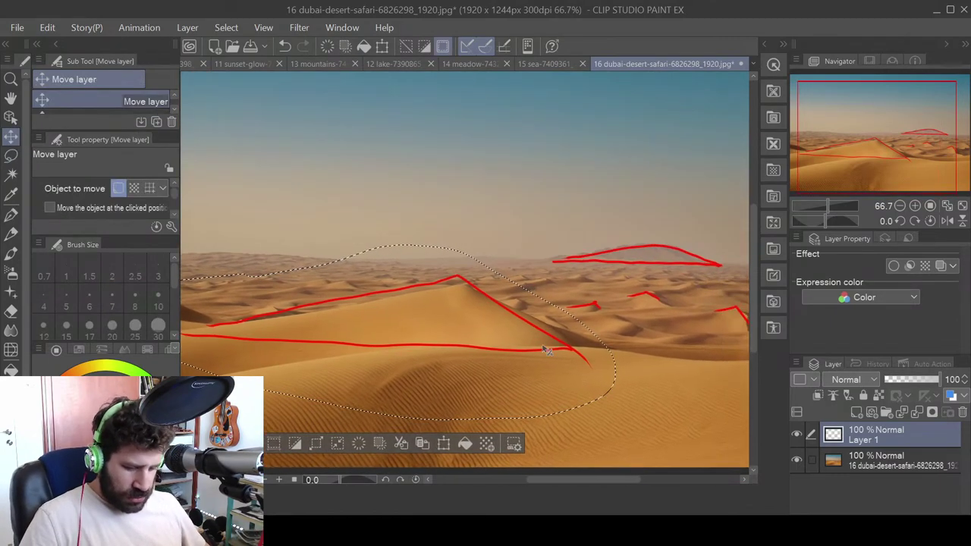
{"action": "mouse_move", "coordinate": [545, 351]}
{"action": "left_mouse_down"}
{"action": "mouse_move", "coordinate": [660, 277]}
{"action": "mouse_move", "coordinate": [744, 279]}
{"action": "mouse_move", "coordinate": [621, 348]}
{"action": "mouse_move", "coordinate": [548, 355]}
{"action": "mouse_move", "coordinate": [571, 349]}
{"action": "left_mouse_up"}
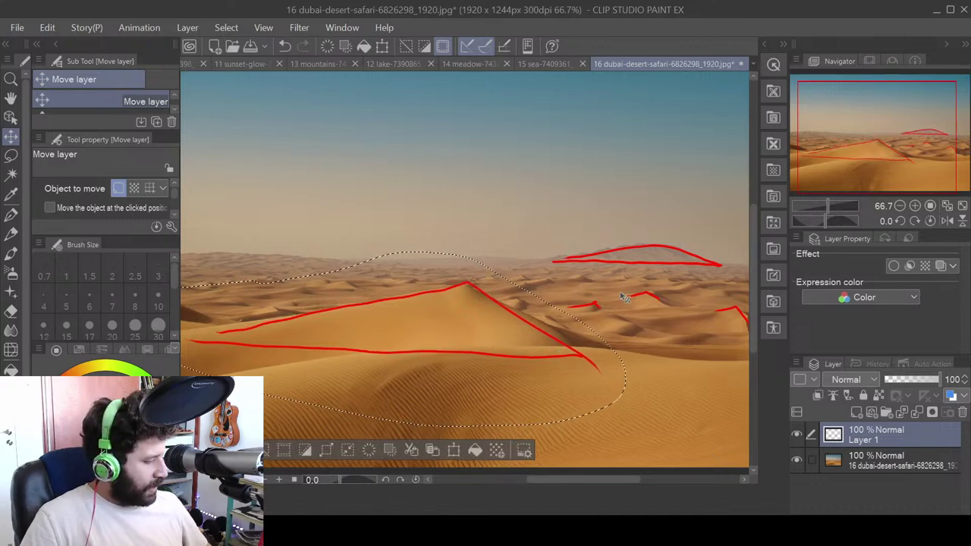
{"action": "key", "text": "ctrl+d"}
- Trace a farther small dune's crest and the distant mountain's bumpy ridge in red with the G-pen
{"action": "scroll", "coordinate": [671, 292], "scroll_direction": "up", "scroll_amount": 1}
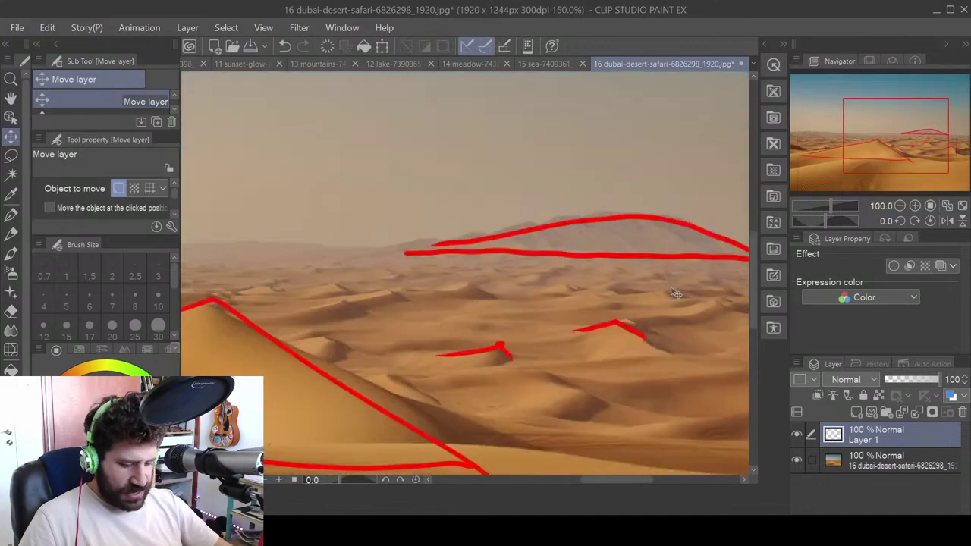
{"action": "scroll", "coordinate": [671, 292], "scroll_direction": "up", "scroll_amount": 1}
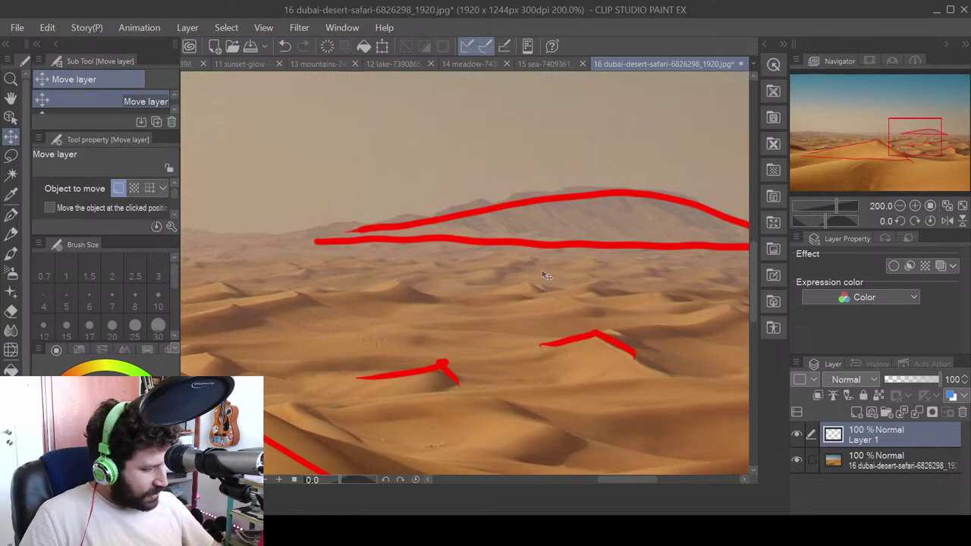
{"action": "key", "text": "p"}
{"action": "mouse_move", "coordinate": [565, 292]}
{"action": "left_mouse_down"}
{"action": "mouse_move", "coordinate": [603, 275]}
{"action": "mouse_move", "coordinate": [611, 286]}
{"action": "left_mouse_up"}
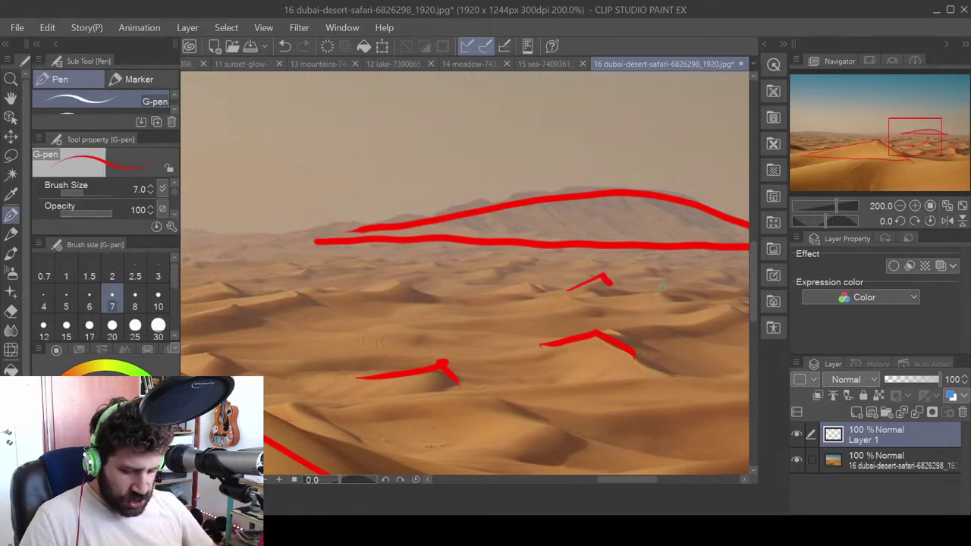
{"action": "left_click_drag", "start_coordinate": [423, 260], "coordinate": [383, 279]}
{"action": "mouse_move", "coordinate": [310, 253]}
{"action": "left_mouse_down"}
{"action": "mouse_move", "coordinate": [405, 227]}
{"action": "mouse_move", "coordinate": [535, 208]}
{"action": "mouse_move", "coordinate": [718, 242]}
{"action": "left_mouse_up"}
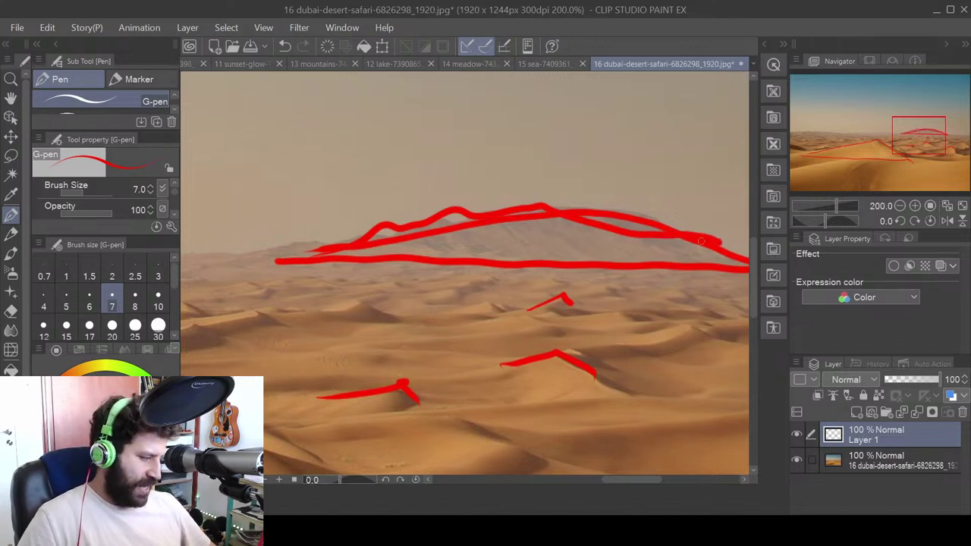
- Circle the large foreground dune with a wide red ellipse
{"action": "scroll", "coordinate": [700, 240], "scroll_direction": "down", "scroll_amount": 3}
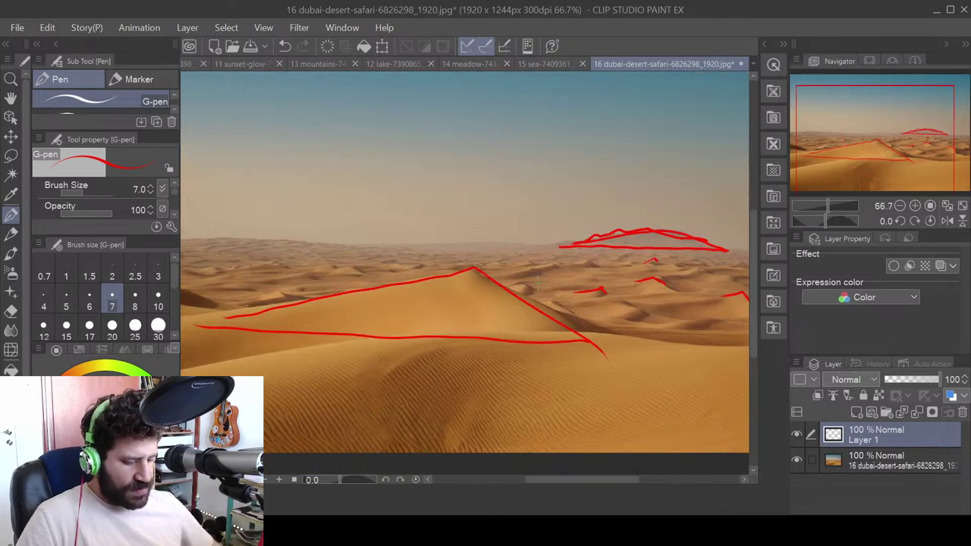
{"action": "mouse_move", "coordinate": [455, 247]}
{"action": "left_mouse_down"}
{"action": "mouse_move", "coordinate": [279, 360]}
{"action": "mouse_move", "coordinate": [362, 258]}
{"action": "left_mouse_up"}
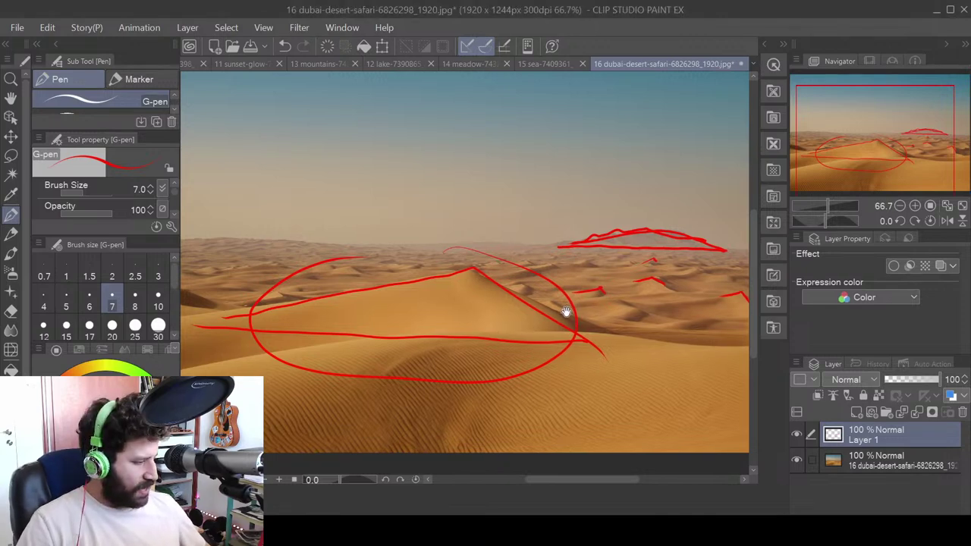
- Clear all the red tracing from Layer 1, deselect, and switch the G-pen colour to cyan
{"action": "left_click_drag", "start_coordinate": [566, 310], "coordinate": [535, 331]}
{"action": "scroll", "coordinate": [534, 331], "scroll_direction": "down", "scroll_amount": 1}
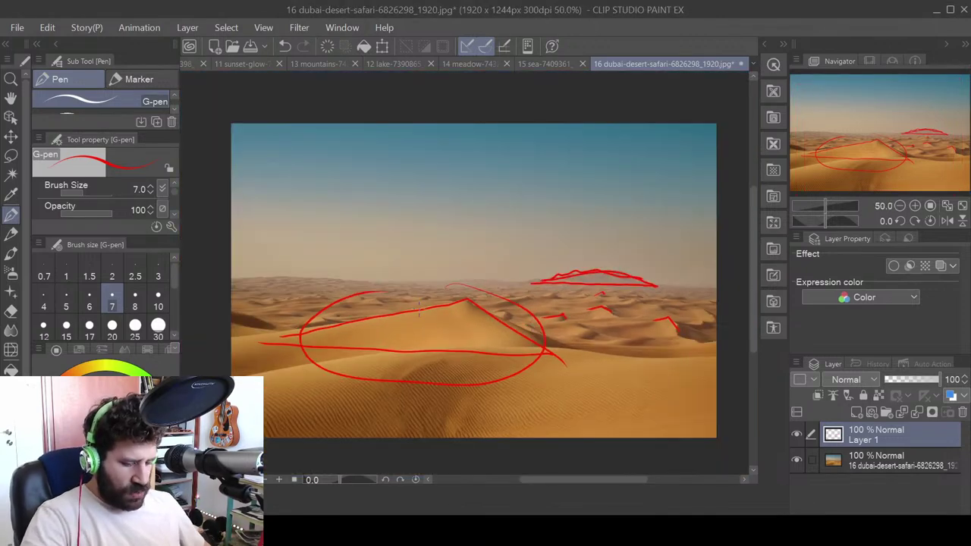
{"action": "key", "text": "ctrl+a"}
{"action": "key", "text": "Delete"}
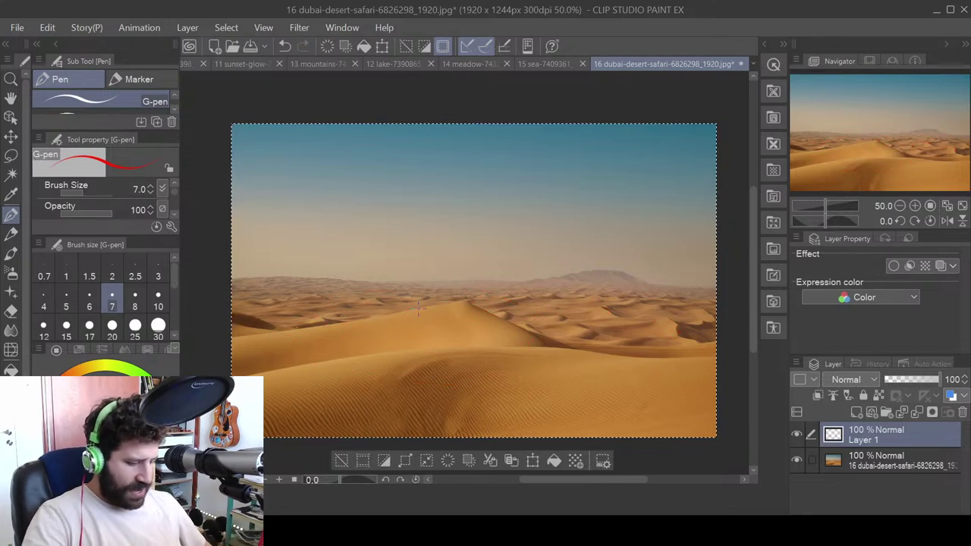
{"action": "key", "text": "ctrl+d"}
{"action": "key", "text": "x"}
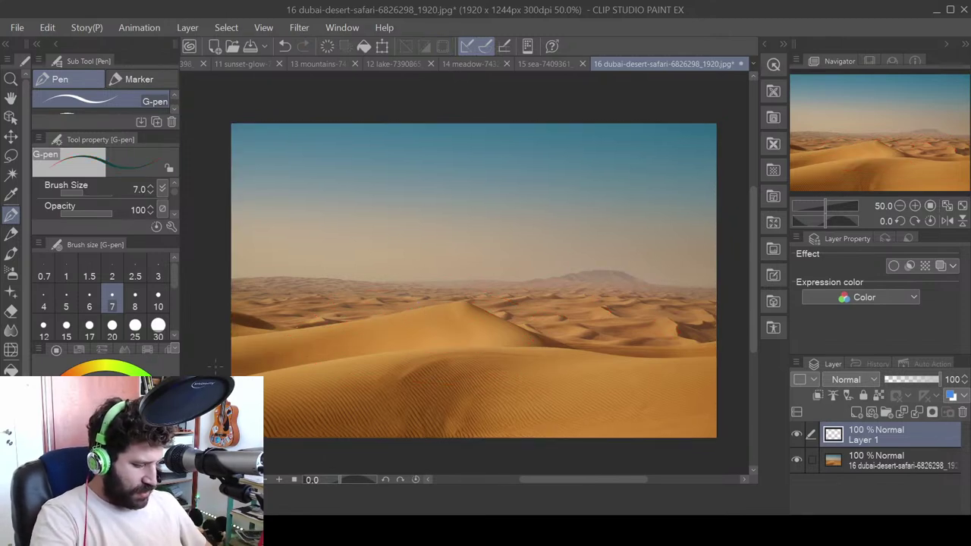
{"action": "key", "text": "x"}
- Try to enclose the foreground dunes with a large cyan ellipse and undo it
{"action": "mouse_move", "coordinate": [268, 347]}
{"action": "left_mouse_down"}
{"action": "mouse_move", "coordinate": [701, 329]}
{"action": "mouse_move", "coordinate": [687, 438]}
{"action": "left_mouse_up"}
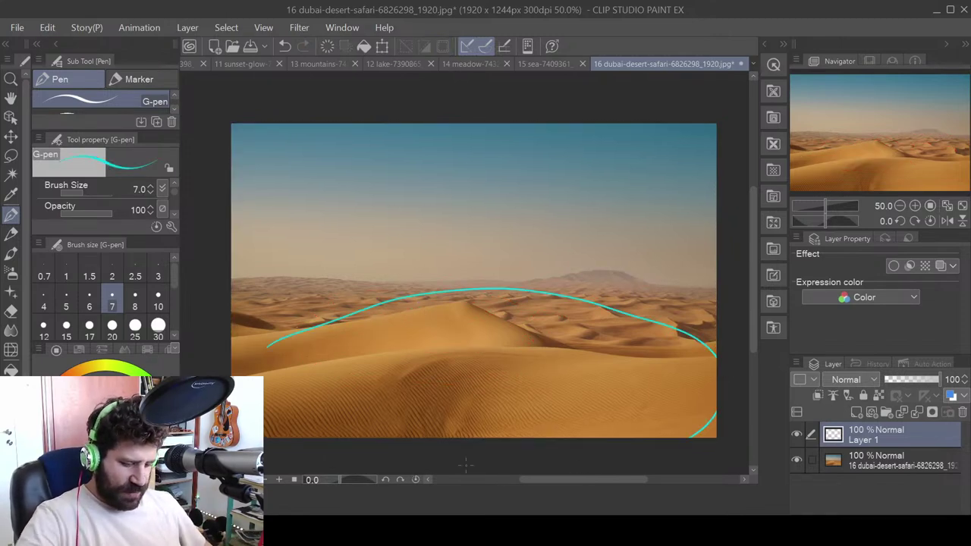
{"action": "left_click_drag", "start_coordinate": [466, 464], "coordinate": [262, 350]}
{"action": "key", "text": "ctrl+z"}
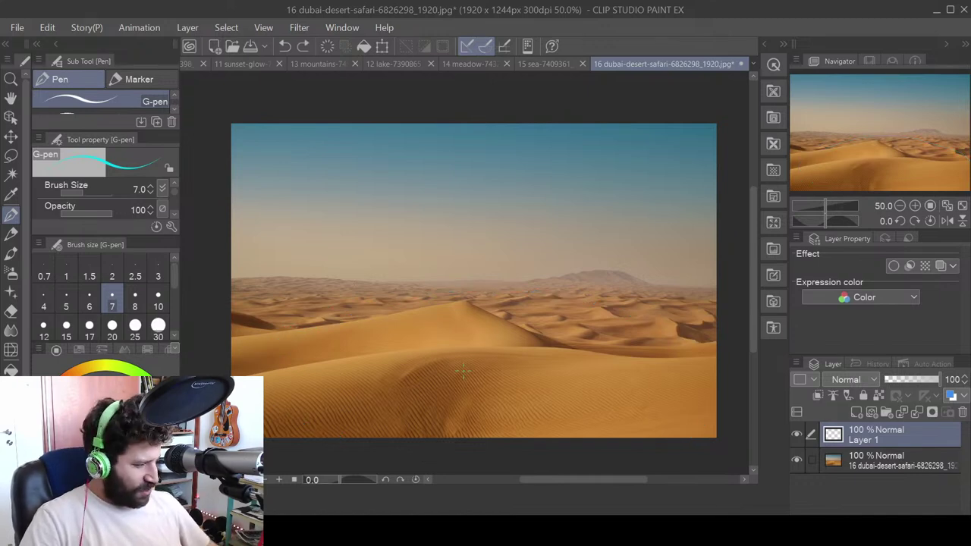
- Trace five cyan ripple lines running down the slope of the nearest foreground dune
{"action": "scroll", "coordinate": [464, 375], "scroll_direction": "up", "scroll_amount": 3}
{"action": "mouse_move", "coordinate": [429, 345]}
{"action": "left_mouse_down"}
{"action": "mouse_move", "coordinate": [537, 468]}
{"action": "mouse_move", "coordinate": [479, 364]}
{"action": "mouse_move", "coordinate": [548, 469]}
{"action": "left_mouse_up"}
{"action": "left_click_drag", "start_coordinate": [477, 337], "coordinate": [611, 473]}
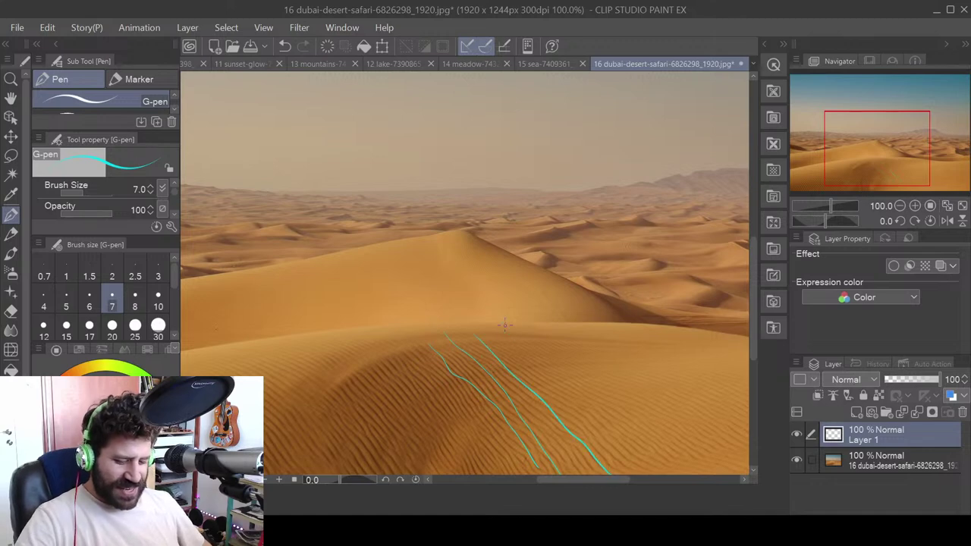
{"action": "mouse_move", "coordinate": [503, 326]}
{"action": "left_mouse_down"}
{"action": "mouse_move", "coordinate": [639, 414]}
{"action": "mouse_move", "coordinate": [694, 463]}
{"action": "left_mouse_up"}
{"action": "left_click_drag", "start_coordinate": [626, 372], "coordinate": [741, 502]}
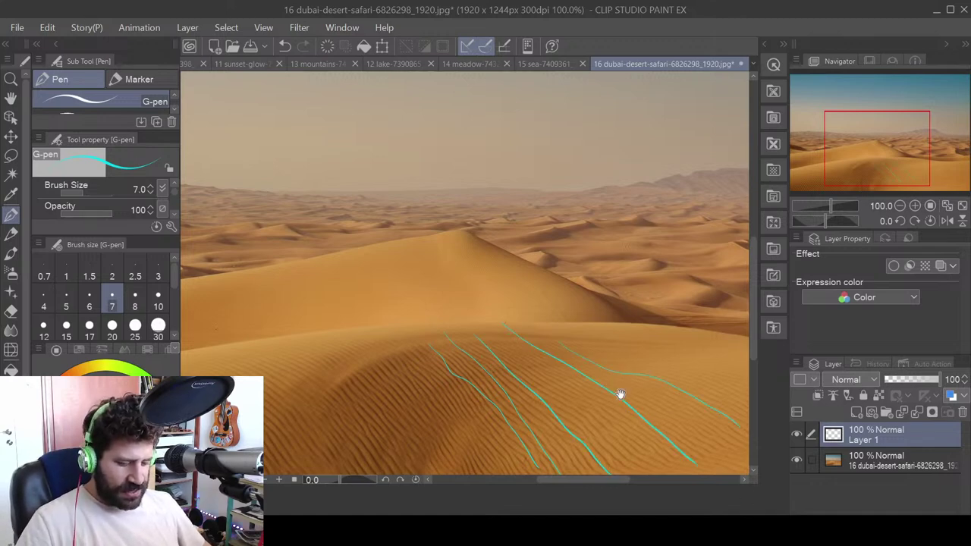
- Mark the crests of several small distant dunes below the mountain with short cyan strokes
{"action": "mouse_move", "coordinate": [723, 316]}
{"action": "left_mouse_down"}
{"action": "mouse_move", "coordinate": [668, 369]}
{"action": "mouse_move", "coordinate": [577, 377]}
{"action": "left_mouse_up"}
{"action": "mouse_move", "coordinate": [565, 318]}
{"action": "left_mouse_down"}
{"action": "mouse_move", "coordinate": [588, 313]}
{"action": "mouse_move", "coordinate": [607, 328]}
{"action": "mouse_move", "coordinate": [666, 299]}
{"action": "mouse_move", "coordinate": [599, 296]}
{"action": "left_mouse_up"}
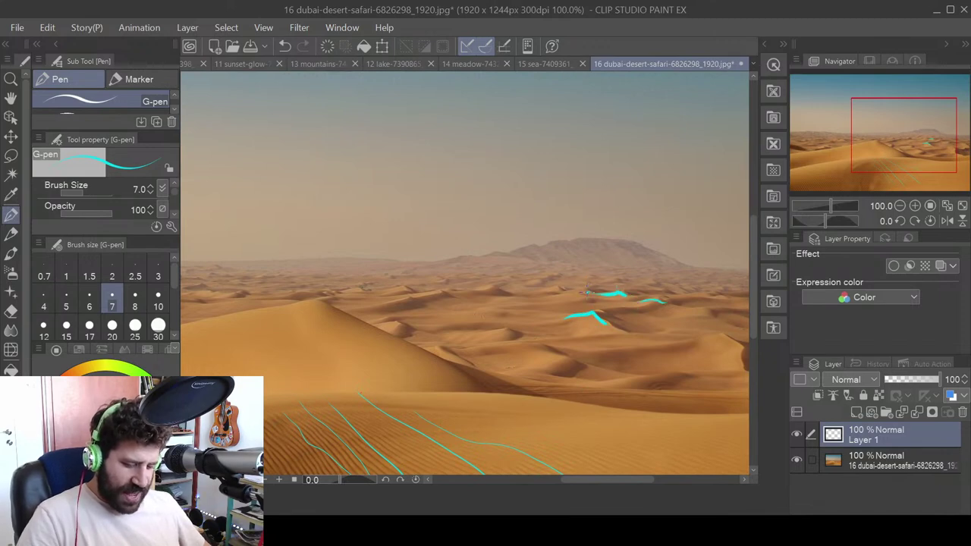
{"action": "left_click_drag", "start_coordinate": [498, 289], "coordinate": [435, 296]}
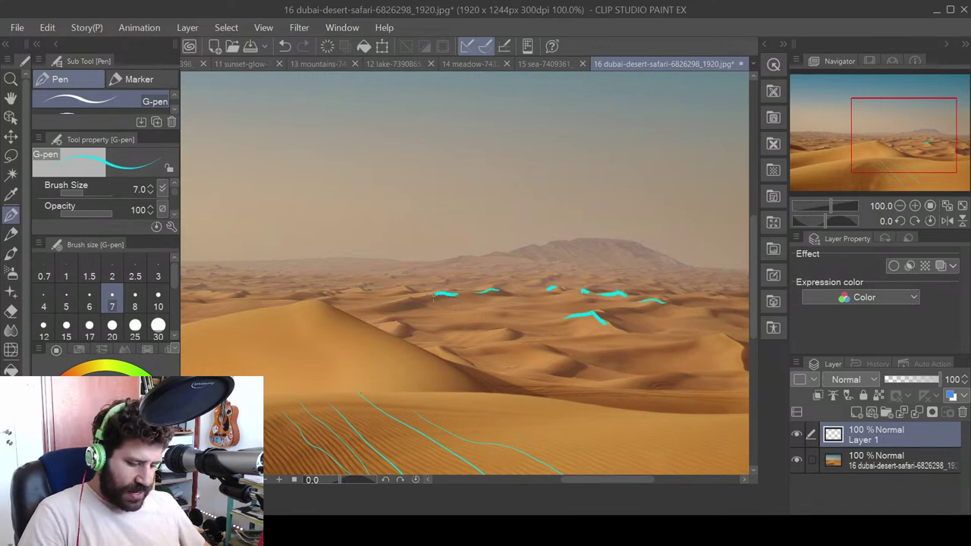
{"action": "mouse_move", "coordinate": [593, 286]}
{"action": "left_mouse_down"}
{"action": "mouse_move", "coordinate": [645, 273]}
{"action": "mouse_move", "coordinate": [668, 283]}
{"action": "left_mouse_up"}
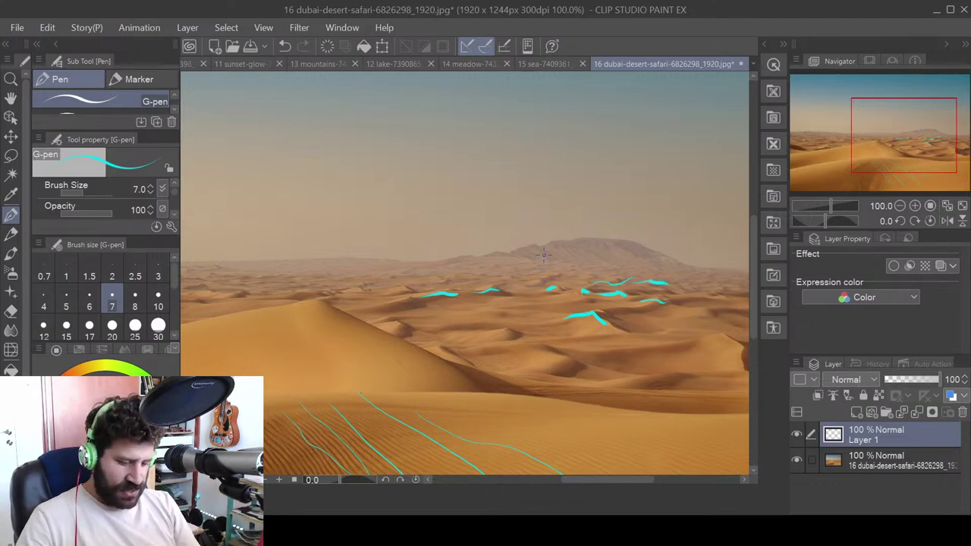
- Frame the marked distant dunes below the mountain with a cyan square
{"action": "left_click_drag", "start_coordinate": [551, 255], "coordinate": [546, 339]}
{"action": "mouse_move", "coordinate": [551, 254]}
{"action": "left_mouse_down"}
{"action": "mouse_move", "coordinate": [617, 255]}
{"action": "mouse_move", "coordinate": [672, 362]}
{"action": "mouse_move", "coordinate": [560, 355]}
{"action": "left_mouse_up"}
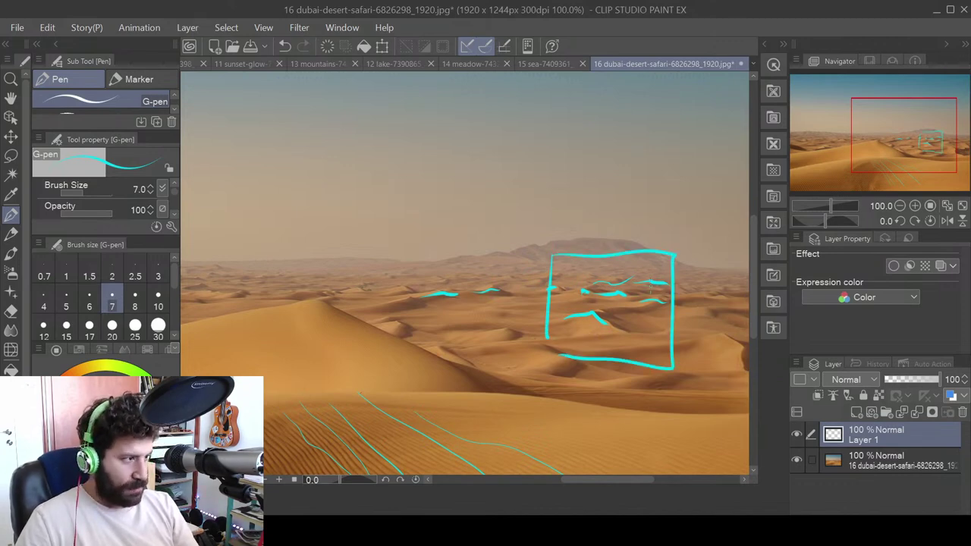
{"action": "left_click_drag", "start_coordinate": [584, 448], "coordinate": [597, 364]}
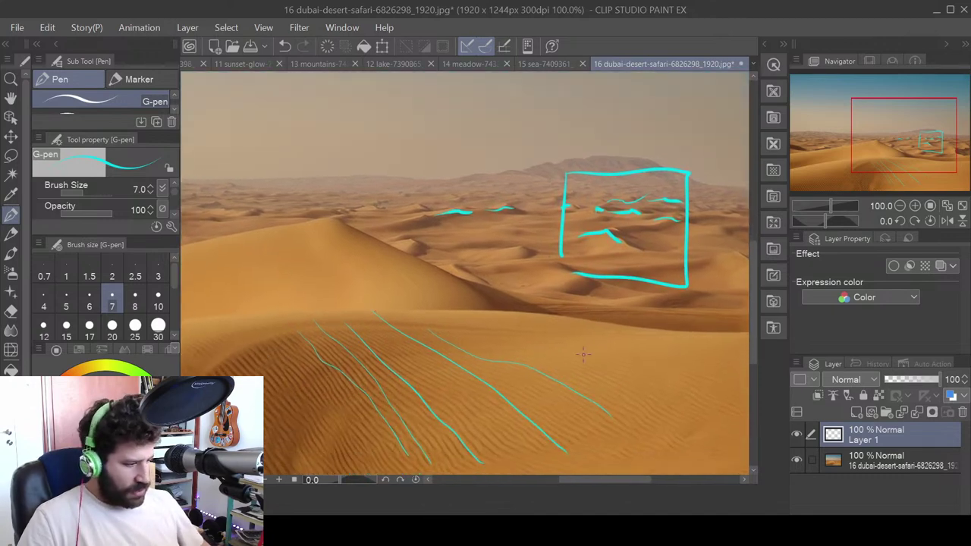
- Lasso the cyan square with its dune marks, move it onto the foreground ripple lines, and undo the move and selection
{"action": "left_click", "coordinate": [11, 135]}
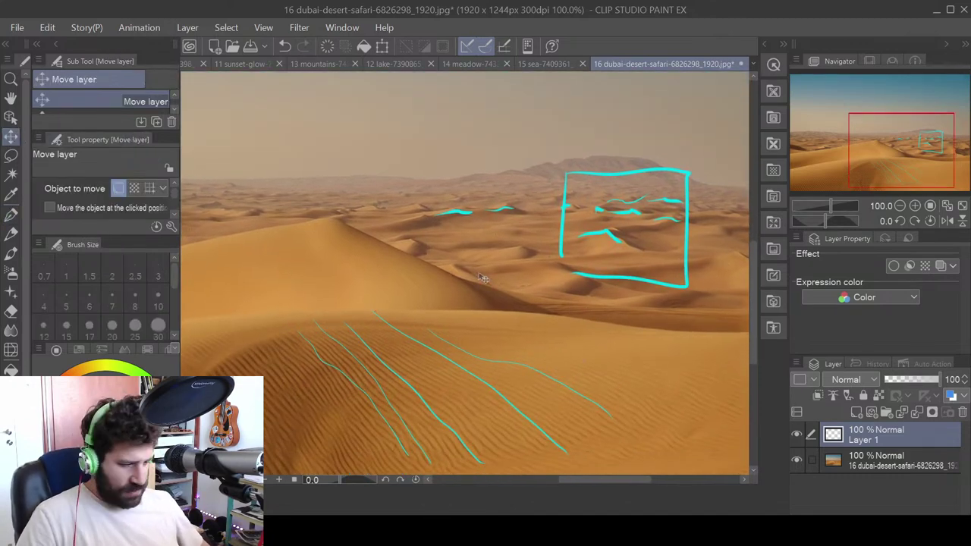
{"action": "left_click", "coordinate": [10, 155]}
{"action": "left_click_drag", "start_coordinate": [532, 168], "coordinate": [530, 178]}
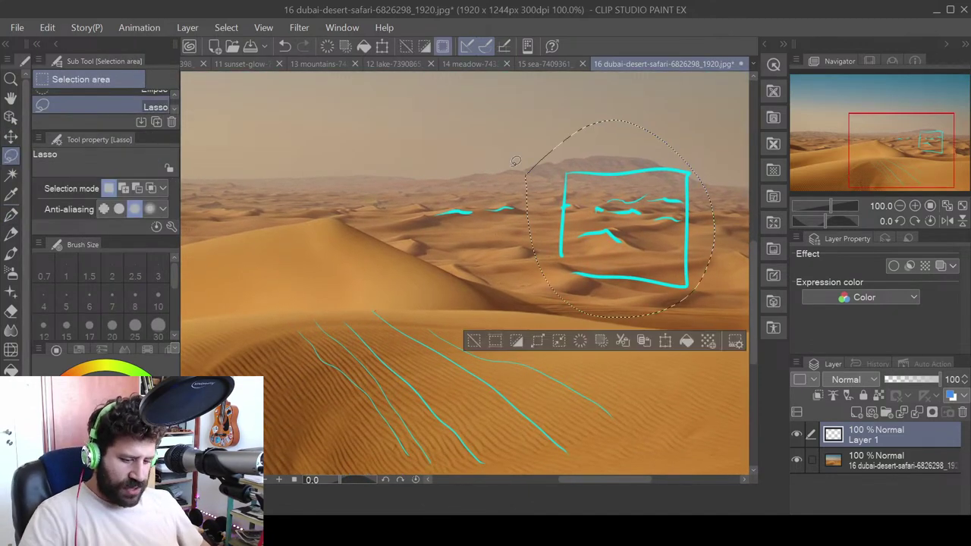
{"action": "left_click", "coordinate": [11, 136]}
{"action": "mouse_move", "coordinate": [641, 245]}
{"action": "left_mouse_down"}
{"action": "mouse_move", "coordinate": [507, 302]}
{"action": "mouse_move", "coordinate": [319, 303]}
{"action": "mouse_move", "coordinate": [361, 326]}
{"action": "left_mouse_up"}
{"action": "key", "text": "ctrl+z"}
{"action": "key", "text": "ctrl+z"}
{"action": "key", "text": "ctrl+z"}
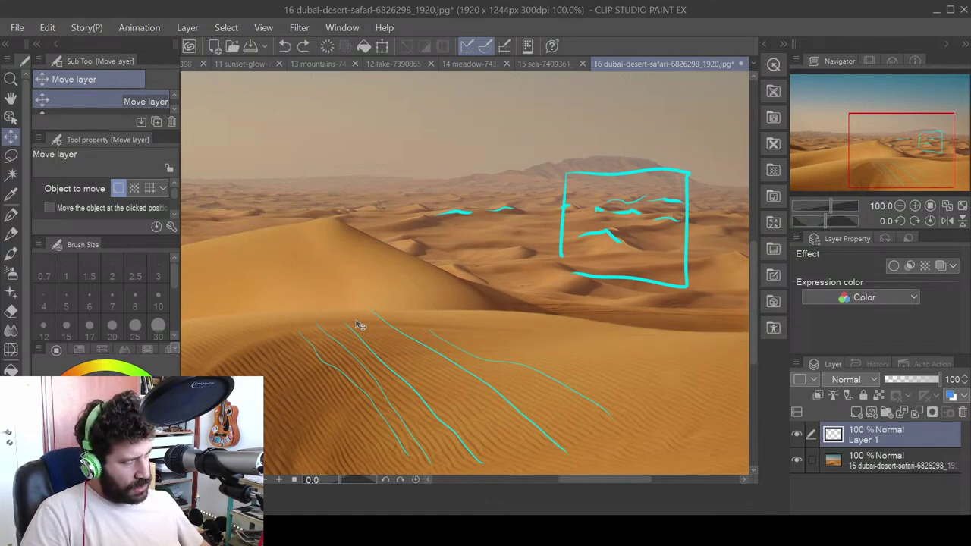
- Undo the strokes of the cyan square around the distant dunes
{"action": "key", "text": "ctrl+z"}
{"action": "key", "text": "ctrl+z"}
{"action": "key", "text": "ctrl+z"}
{"action": "key", "text": "ctrl+z"}
- Draw a vertical cyan spacing marker with end caps from the large dune's peak down to the foreground ridge
{"action": "scroll", "coordinate": [544, 288], "scroll_direction": "up", "scroll_amount": 3}
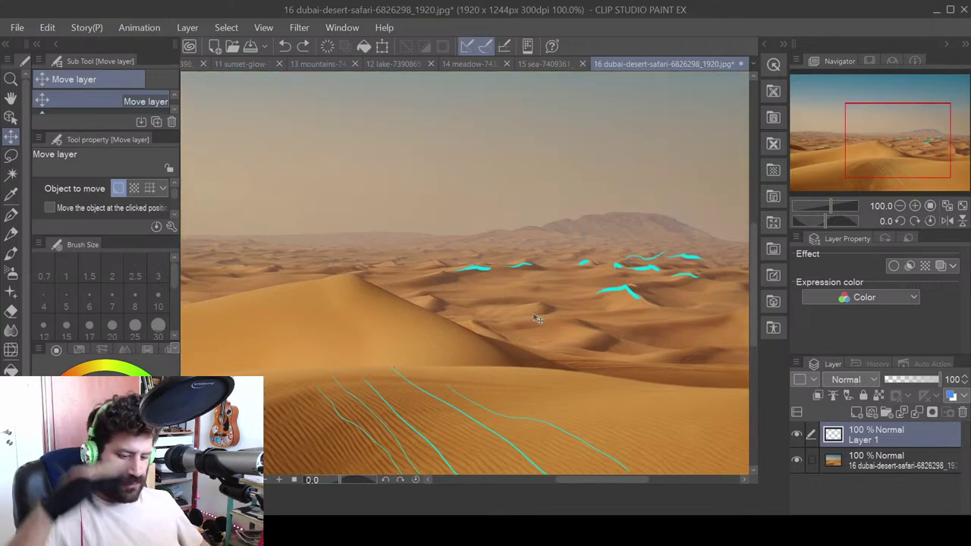
{"action": "scroll", "coordinate": [538, 318], "scroll_direction": "left", "scroll_amount": 5}
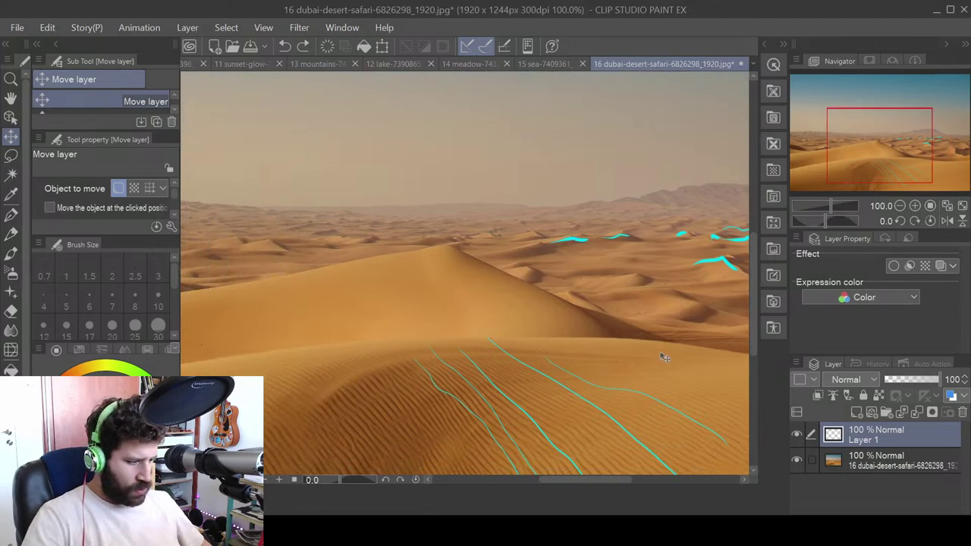
{"action": "left_click", "coordinate": [11, 215]}
{"action": "mouse_move", "coordinate": [429, 250]}
{"action": "left_mouse_down"}
{"action": "mouse_move", "coordinate": [447, 249]}
{"action": "mouse_move", "coordinate": [440, 338]}
{"action": "mouse_move", "coordinate": [455, 341]}
{"action": "mouse_move", "coordinate": [457, 307]}
{"action": "mouse_move", "coordinate": [511, 279]}
{"action": "mouse_move", "coordinate": [453, 315]}
{"action": "left_mouse_up"}
- Lasso the cyan spacing marker, move it over the distant dunes for comparison, and undo the move
{"action": "left_click", "coordinate": [12, 137]}
{"action": "left_click", "coordinate": [11, 156]}
{"action": "mouse_move", "coordinate": [406, 214]}
{"action": "left_mouse_down"}
{"action": "mouse_move", "coordinate": [402, 227]}
{"action": "mouse_move", "coordinate": [421, 227]}
{"action": "mouse_move", "coordinate": [404, 274]}
{"action": "mouse_move", "coordinate": [425, 218]}
{"action": "left_mouse_up"}
{"action": "left_click", "coordinate": [11, 137]}
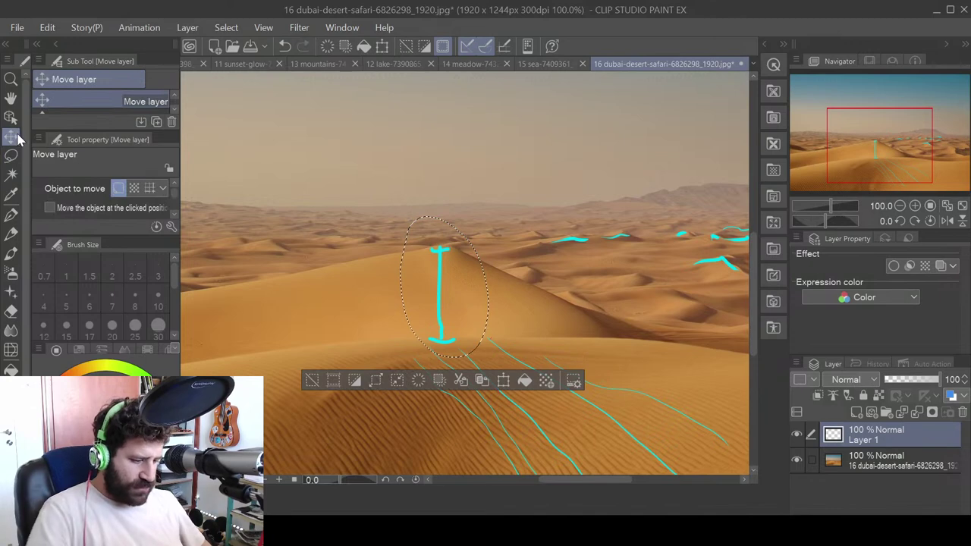
{"action": "mouse_move", "coordinate": [449, 331]}
{"action": "left_mouse_down"}
{"action": "mouse_move", "coordinate": [692, 282]}
{"action": "mouse_move", "coordinate": [673, 271]}
{"action": "mouse_move", "coordinate": [714, 226]}
{"action": "mouse_move", "coordinate": [312, 244]}
{"action": "mouse_move", "coordinate": [635, 241]}
{"action": "left_mouse_up"}
{"action": "left_click_drag", "start_coordinate": [696, 225], "coordinate": [577, 274]}
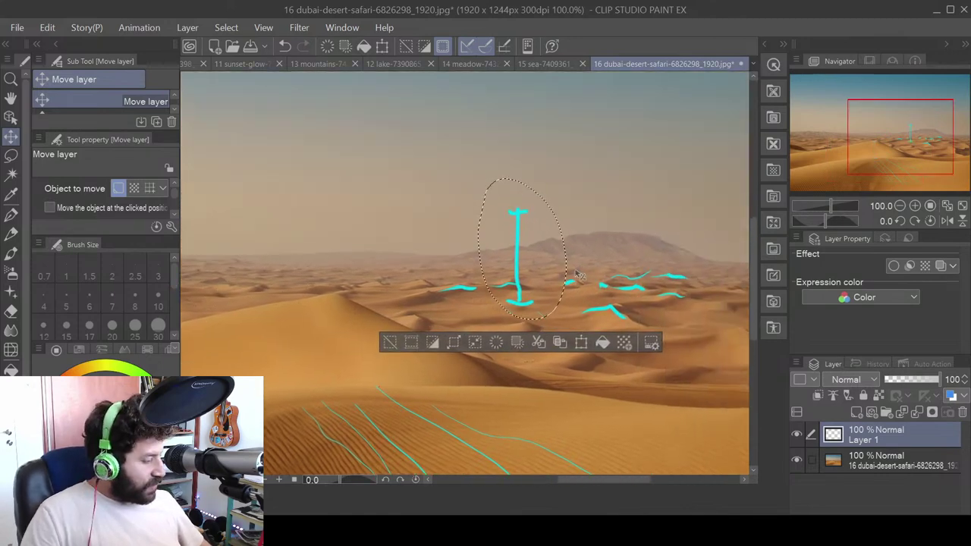
{"action": "key", "text": "ctrl+z"}
- Switch the G-pen colour to red, add a new raster layer above Layer 1, and deselect
{"action": "scroll", "coordinate": [577, 275], "scroll_direction": "up", "scroll_amount": 2}
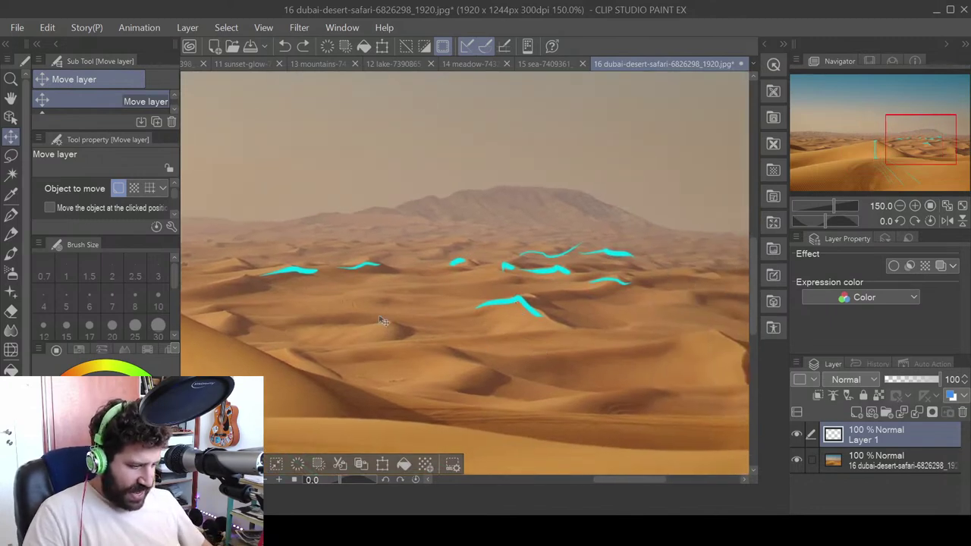
{"action": "key", "text": "p"}
{"action": "key", "text": "x"}
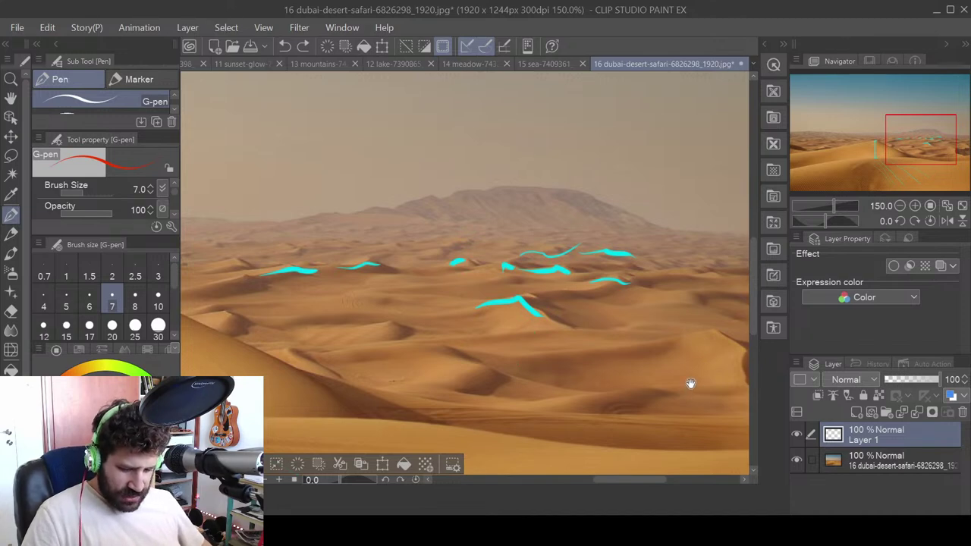
{"action": "left_click_drag", "start_coordinate": [689, 386], "coordinate": [568, 386]}
{"action": "left_click_drag", "start_coordinate": [658, 374], "coordinate": [617, 372]}
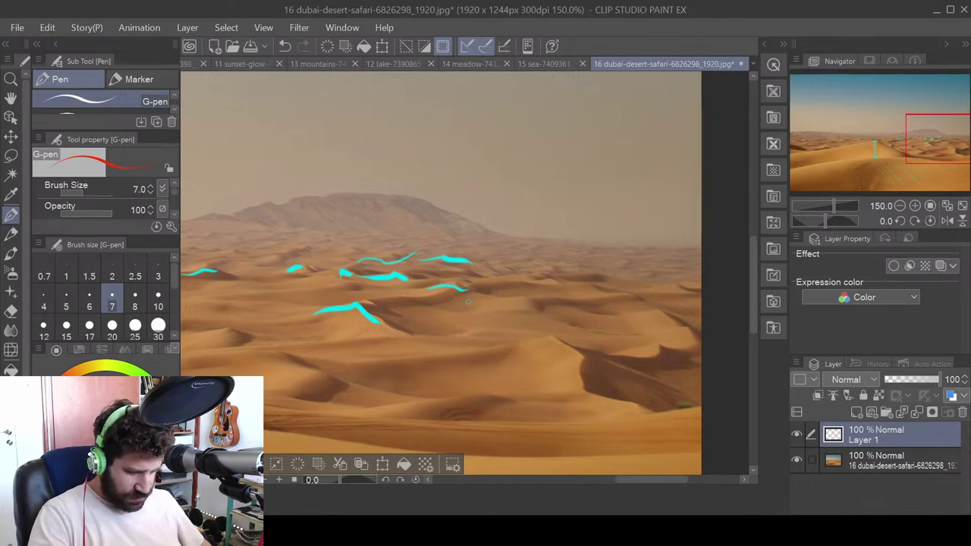
{"action": "left_click", "coordinate": [856, 412]}
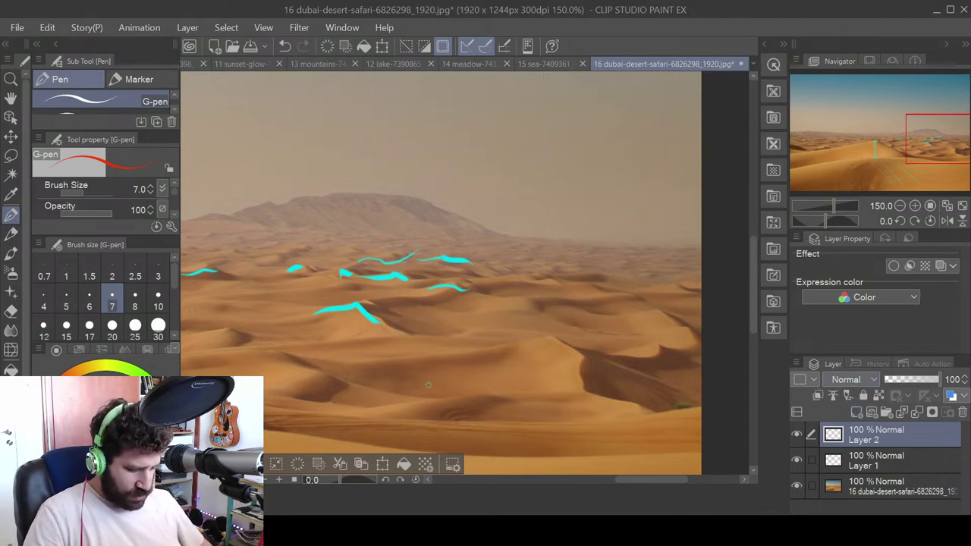
{"action": "key", "text": "ctrl+d"}
- Mark a mid-distance dune's peak in red and draw a vertical red spacing marker up to the ridge behind it
{"action": "mouse_move", "coordinate": [494, 336]}
{"action": "left_mouse_down"}
{"action": "mouse_move", "coordinate": [554, 316]}
{"action": "mouse_move", "coordinate": [552, 330]}
{"action": "mouse_move", "coordinate": [585, 342]}
{"action": "mouse_move", "coordinate": [545, 337]}
{"action": "mouse_move", "coordinate": [578, 347]}
{"action": "left_mouse_up"}
{"action": "key", "text": "ctrl+z"}
{"action": "key", "text": "ctrl+z"}
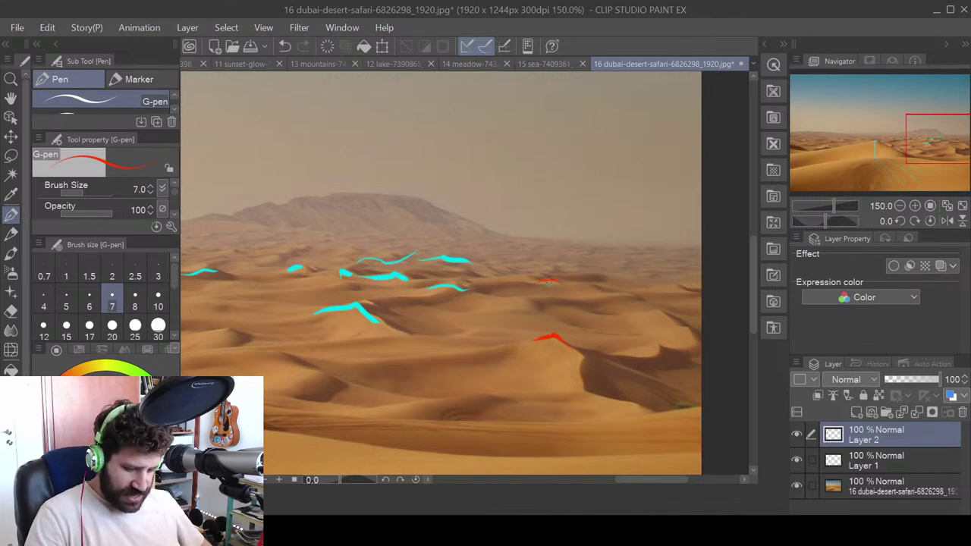
{"action": "left_click_drag", "start_coordinate": [548, 282], "coordinate": [551, 338]}
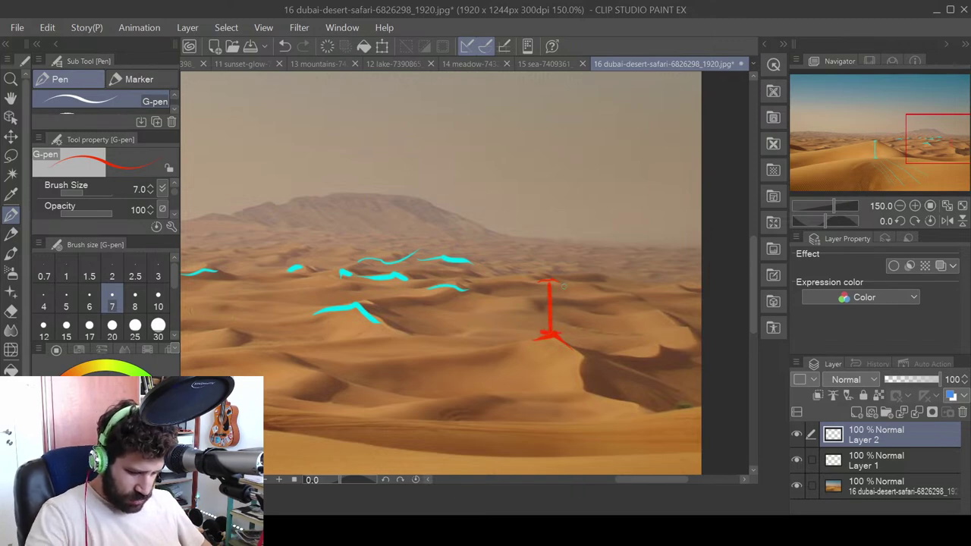
- Lasso the red spacing marker, move it beside the top of the cyan marker on the large dune, and deselect
{"action": "left_click", "coordinate": [11, 136]}
{"action": "left_click", "coordinate": [10, 154]}
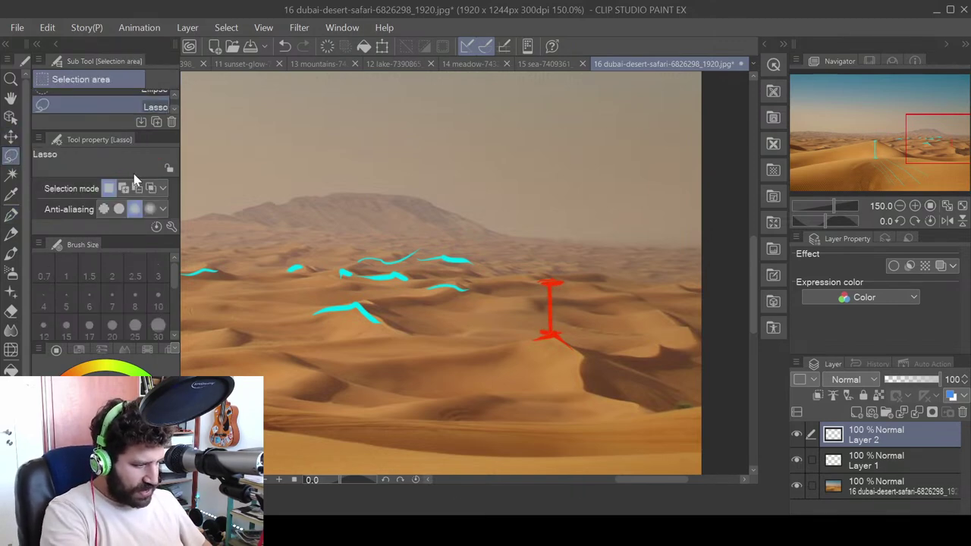
{"action": "mouse_move", "coordinate": [502, 287]}
{"action": "left_mouse_down"}
{"action": "mouse_move", "coordinate": [564, 257]}
{"action": "mouse_move", "coordinate": [504, 292]}
{"action": "left_mouse_up"}
{"action": "key", "text": "k"}
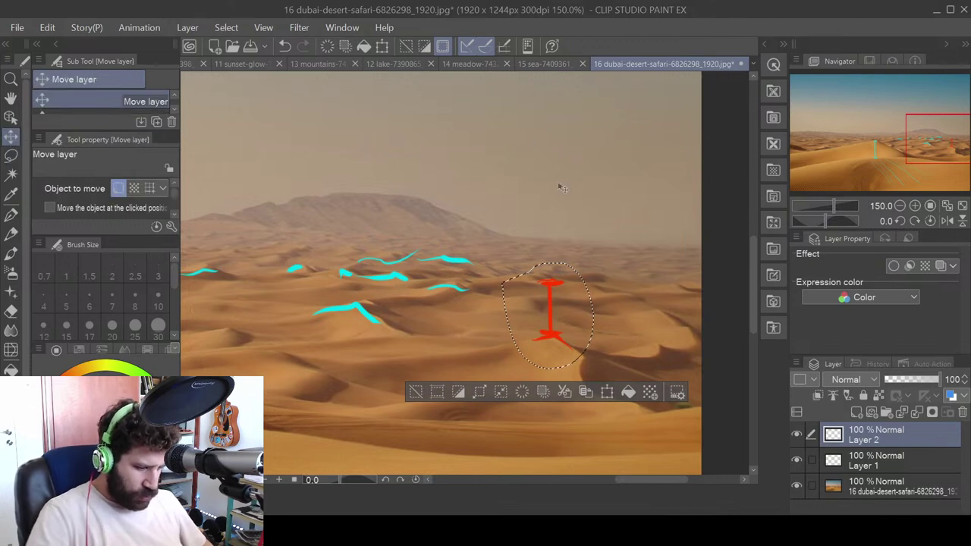
{"action": "mouse_move", "coordinate": [559, 344]}
{"action": "left_mouse_down"}
{"action": "mouse_move", "coordinate": [559, 297]}
{"action": "mouse_move", "coordinate": [641, 296]}
{"action": "mouse_move", "coordinate": [396, 298]}
{"action": "mouse_move", "coordinate": [603, 319]}
{"action": "mouse_move", "coordinate": [332, 306]}
{"action": "mouse_move", "coordinate": [423, 324]}
{"action": "mouse_move", "coordinate": [291, 317]}
{"action": "mouse_move", "coordinate": [442, 336]}
{"action": "mouse_move", "coordinate": [362, 334]}
{"action": "left_mouse_up"}
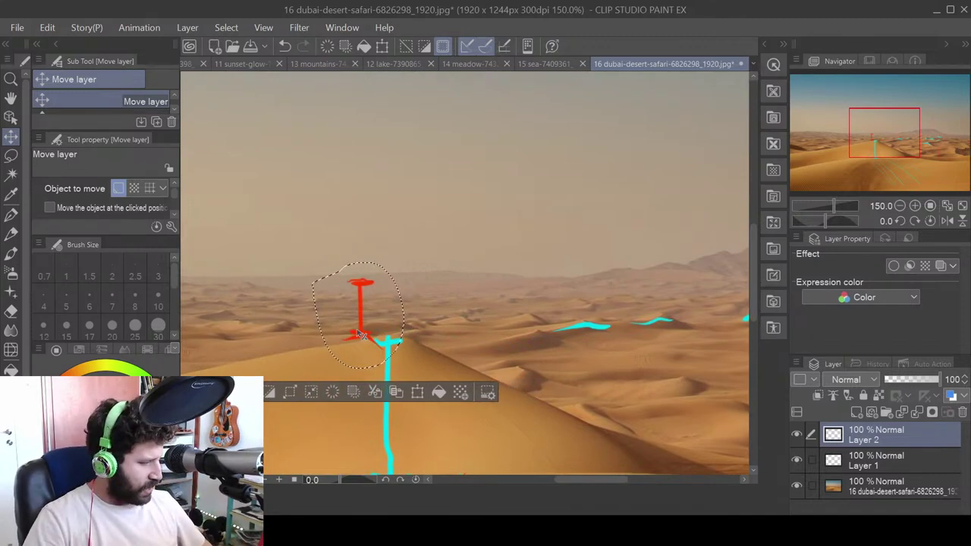
{"action": "key", "text": "ctrl+d"}
- Draw a short vertical green spacing marker with end caps between two farther dune crests behind the large dune
{"action": "scroll", "coordinate": [361, 334], "scroll_direction": "up", "scroll_amount": 3}
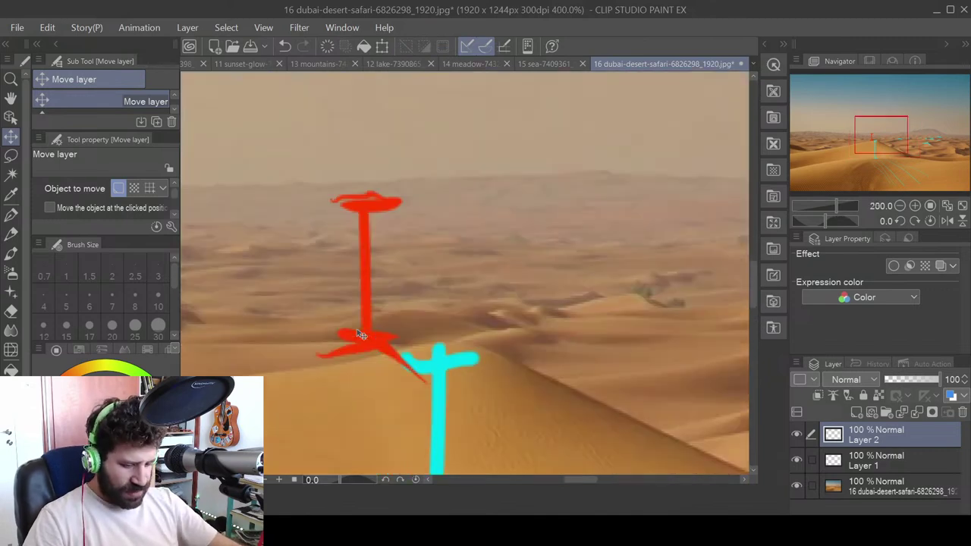
{"action": "scroll", "coordinate": [657, 357], "scroll_direction": "up", "scroll_amount": 2}
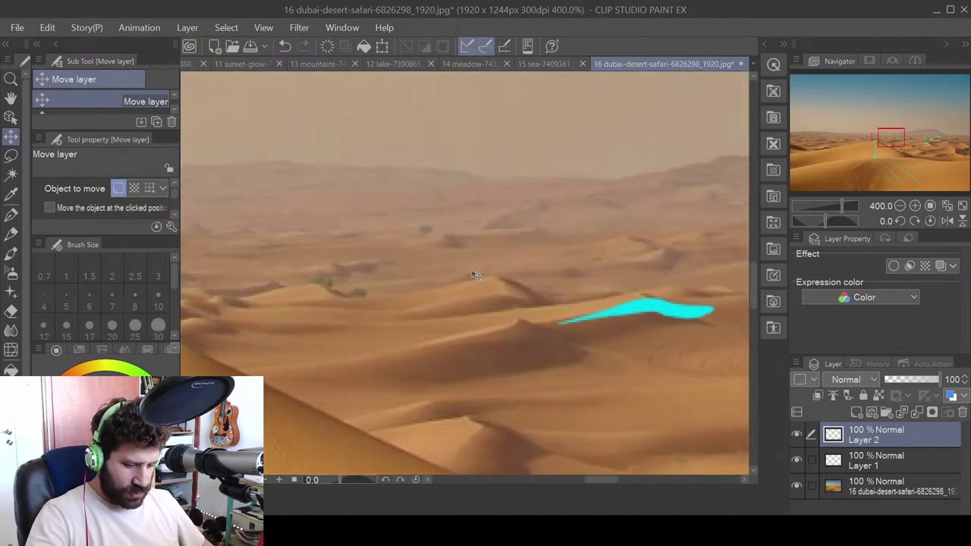
{"action": "left_click", "coordinate": [11, 215]}
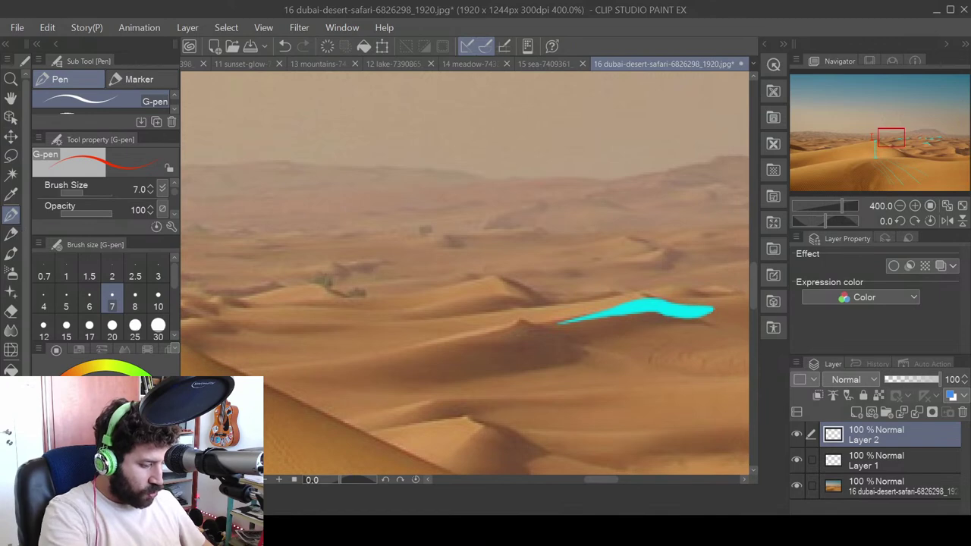
{"action": "left_click_drag", "start_coordinate": [483, 272], "coordinate": [507, 272]}
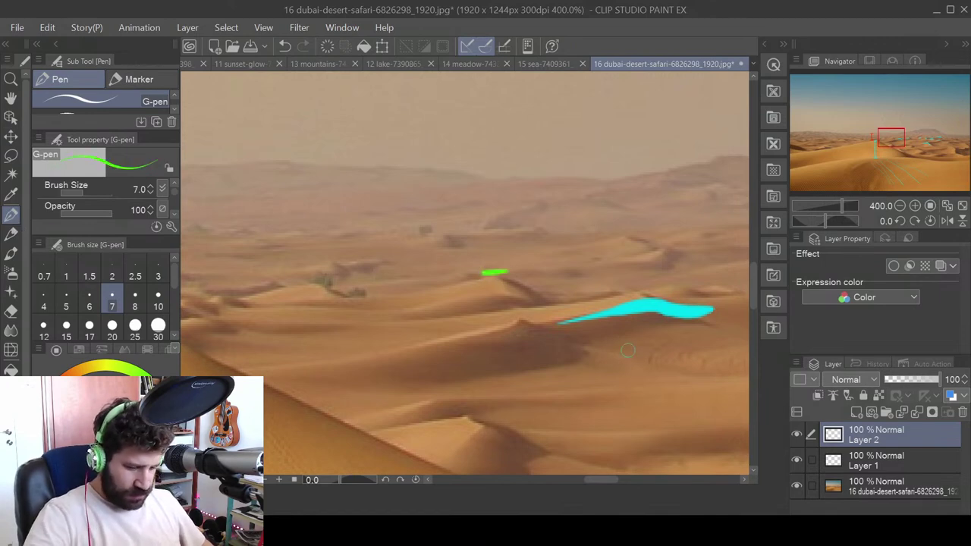
{"action": "left_click_drag", "start_coordinate": [486, 319], "coordinate": [513, 318]}
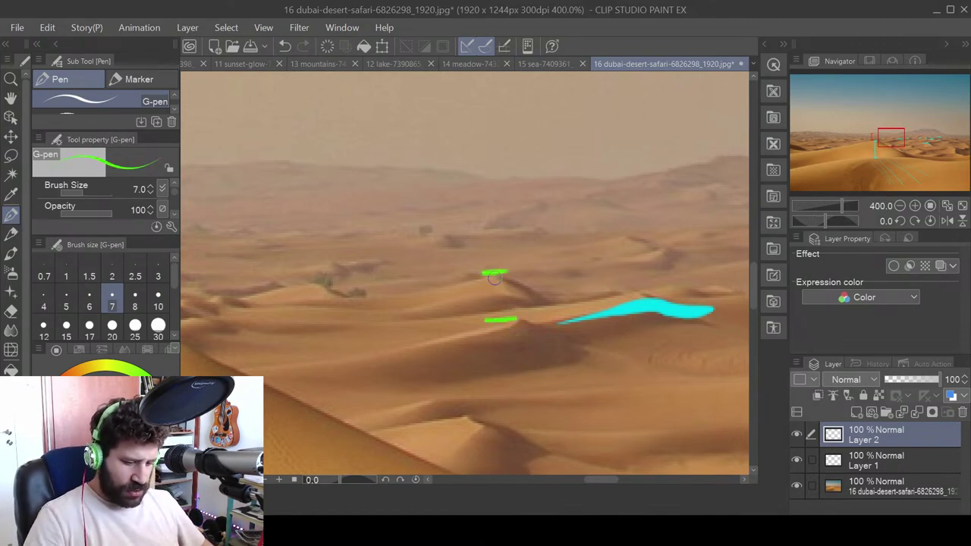
{"action": "left_click_drag", "start_coordinate": [494, 273], "coordinate": [494, 319]}
- Lasso the green spacing marker, move it to the left of the red marker, and deselect
{"action": "left_click", "coordinate": [12, 154]}
{"action": "mouse_move", "coordinate": [453, 242]}
{"action": "left_mouse_down"}
{"action": "mouse_move", "coordinate": [493, 236]}
{"action": "mouse_move", "coordinate": [486, 350]}
{"action": "left_mouse_up"}
{"action": "left_click", "coordinate": [12, 137]}
{"action": "mouse_move", "coordinate": [514, 303]}
{"action": "left_mouse_down"}
{"action": "mouse_move", "coordinate": [362, 268]}
{"action": "mouse_move", "coordinate": [611, 322]}
{"action": "mouse_move", "coordinate": [388, 318]}
{"action": "mouse_move", "coordinate": [362, 311]}
{"action": "mouse_move", "coordinate": [628, 305]}
{"action": "mouse_move", "coordinate": [383, 307]}
{"action": "mouse_move", "coordinate": [399, 309]}
{"action": "left_mouse_up"}
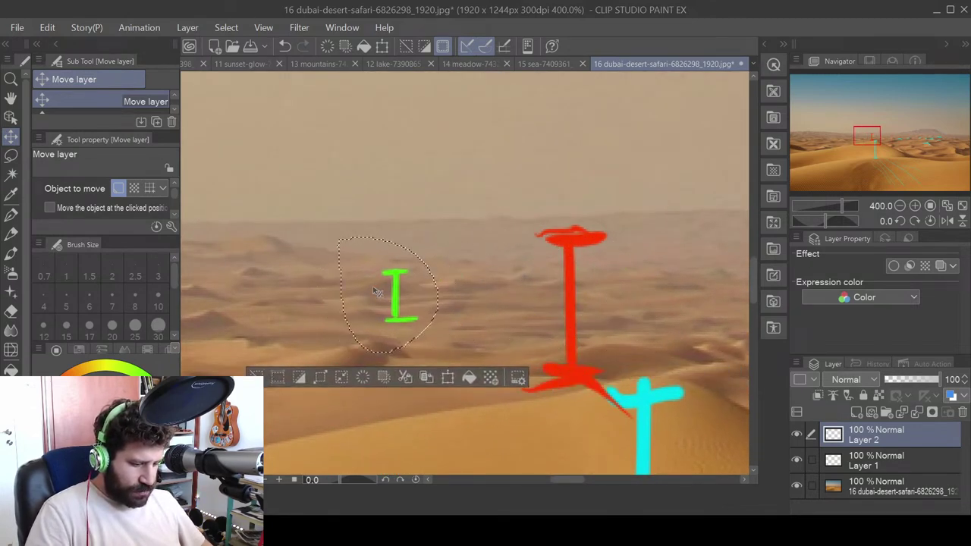
{"action": "key", "text": "ctrl+d"}
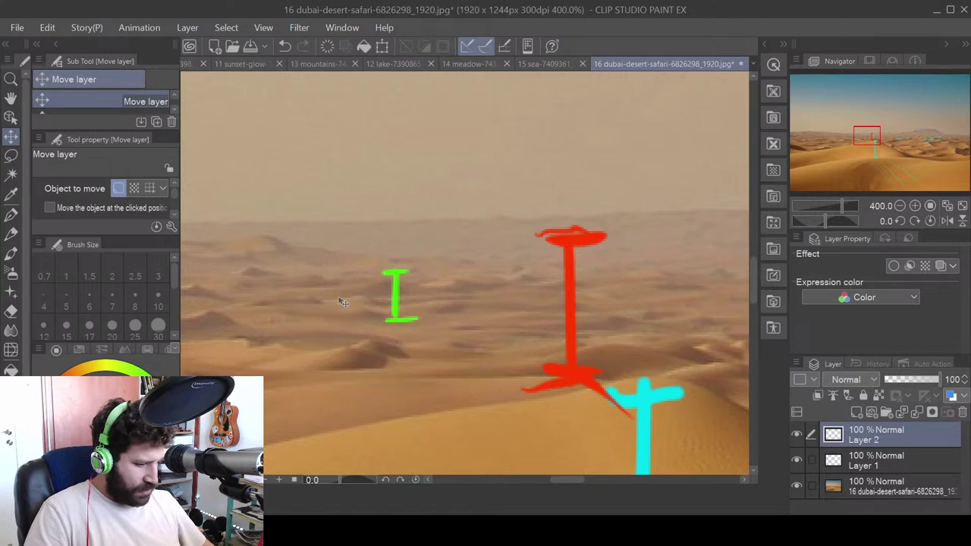
- Mark the small dune crests on both sides of the green spacing marker with short green G-pen strokes
{"action": "left_click", "coordinate": [11, 214]}
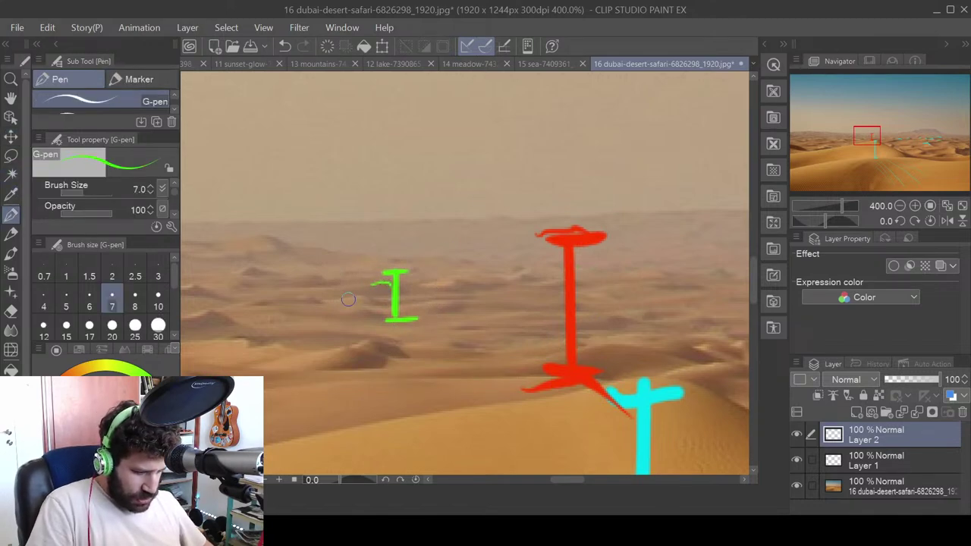
{"action": "mouse_move", "coordinate": [348, 297]}
{"action": "left_mouse_down"}
{"action": "mouse_move", "coordinate": [370, 295]}
{"action": "mouse_move", "coordinate": [372, 310]}
{"action": "mouse_move", "coordinate": [456, 306]}
{"action": "left_mouse_up"}
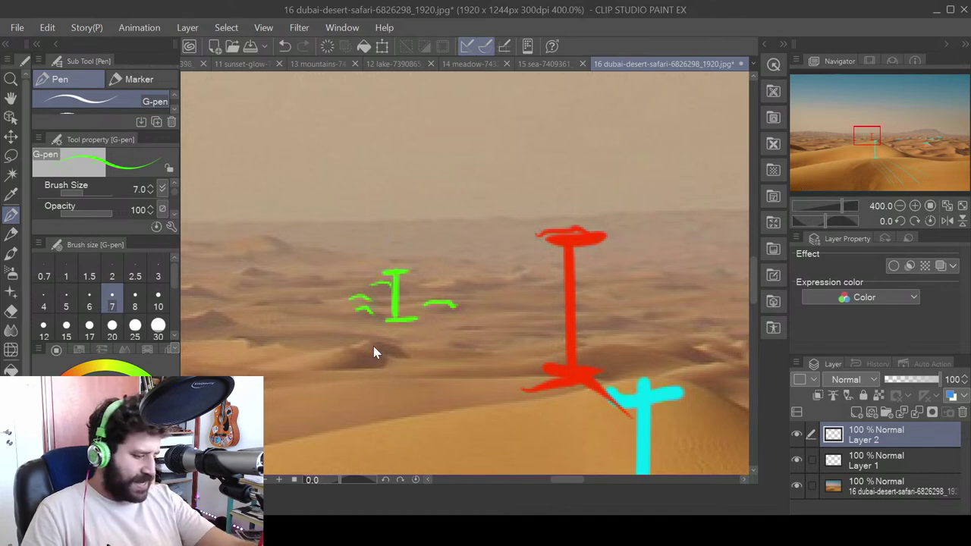
- Draw a wide green ellipse around the far dune band and green circles that shrink from the large dune toward the horizon
{"action": "scroll", "coordinate": [373, 346], "scroll_direction": "down", "scroll_amount": 3}
{"action": "scroll", "coordinate": [542, 271], "scroll_direction": "down", "scroll_amount": 1}
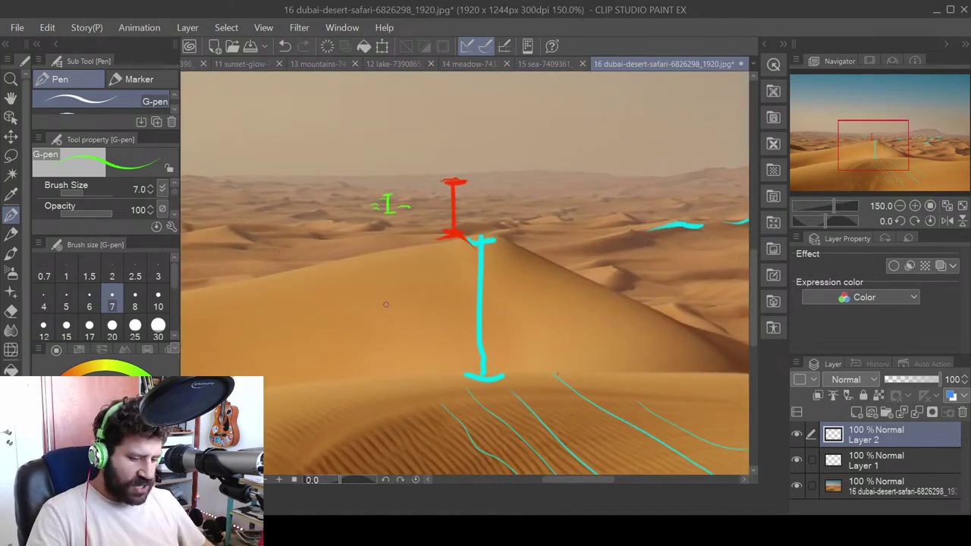
{"action": "mouse_move", "coordinate": [349, 307]}
{"action": "left_mouse_down"}
{"action": "mouse_move", "coordinate": [394, 406]}
{"action": "mouse_move", "coordinate": [353, 367]}
{"action": "left_mouse_up"}
{"action": "mouse_move", "coordinate": [277, 176]}
{"action": "left_mouse_down"}
{"action": "mouse_move", "coordinate": [628, 218]}
{"action": "mouse_move", "coordinate": [414, 170]}
{"action": "left_mouse_up"}
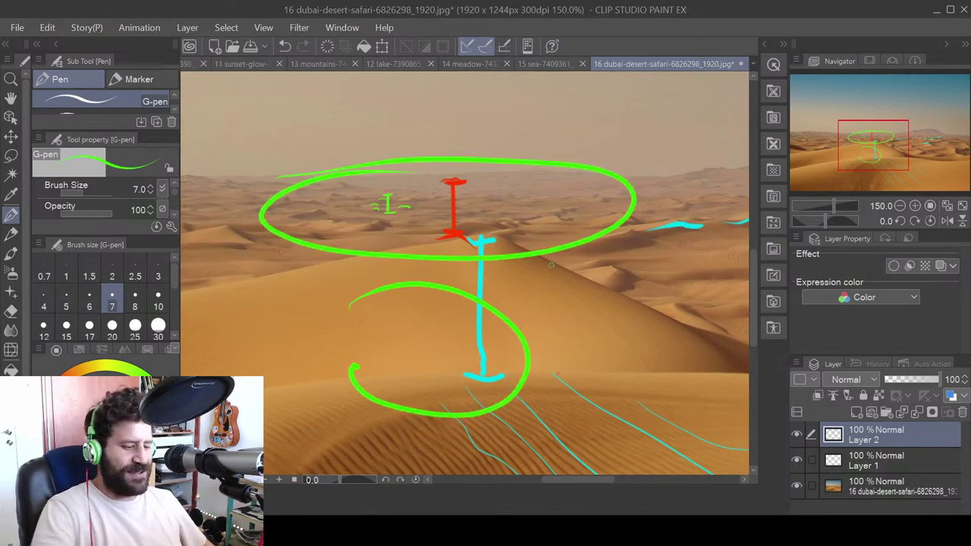
{"action": "mouse_move", "coordinate": [578, 280]}
{"action": "left_mouse_down"}
{"action": "mouse_move", "coordinate": [531, 353]}
{"action": "mouse_move", "coordinate": [578, 279]}
{"action": "left_mouse_up"}
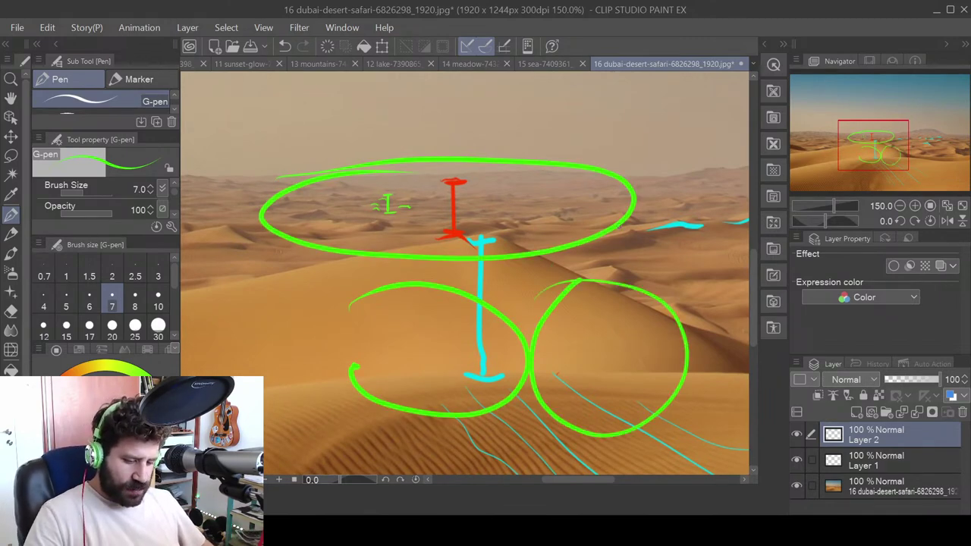
{"action": "mouse_move", "coordinate": [634, 228]}
{"action": "left_mouse_down"}
{"action": "mouse_move", "coordinate": [630, 280]}
{"action": "mouse_move", "coordinate": [602, 240]}
{"action": "mouse_move", "coordinate": [612, 231]}
{"action": "mouse_move", "coordinate": [610, 262]}
{"action": "left_mouse_up"}
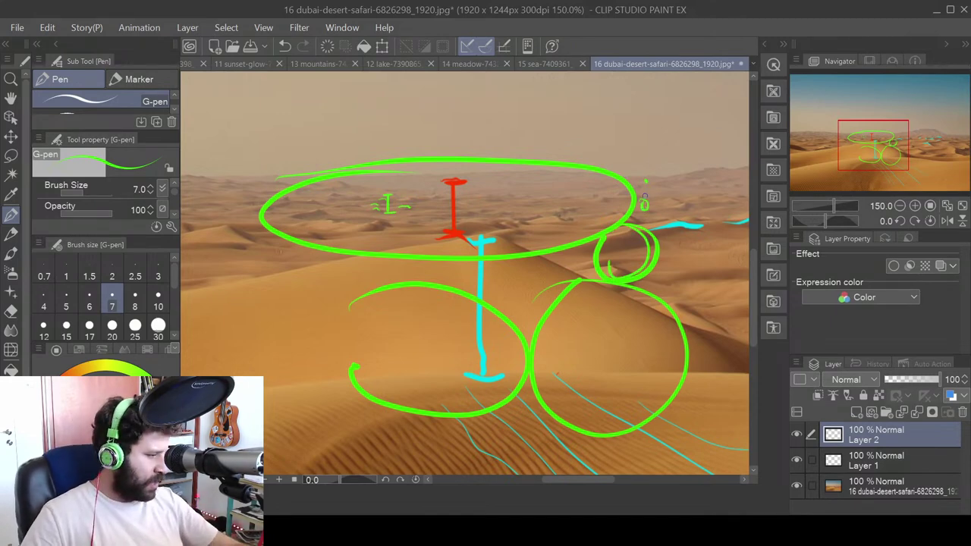
- Switch to the container ship photo 4 port-7418239_1920.jpg and examine its whole composition at reduced size
{"action": "scroll", "coordinate": [643, 204], "scroll_direction": "down", "scroll_amount": 4}
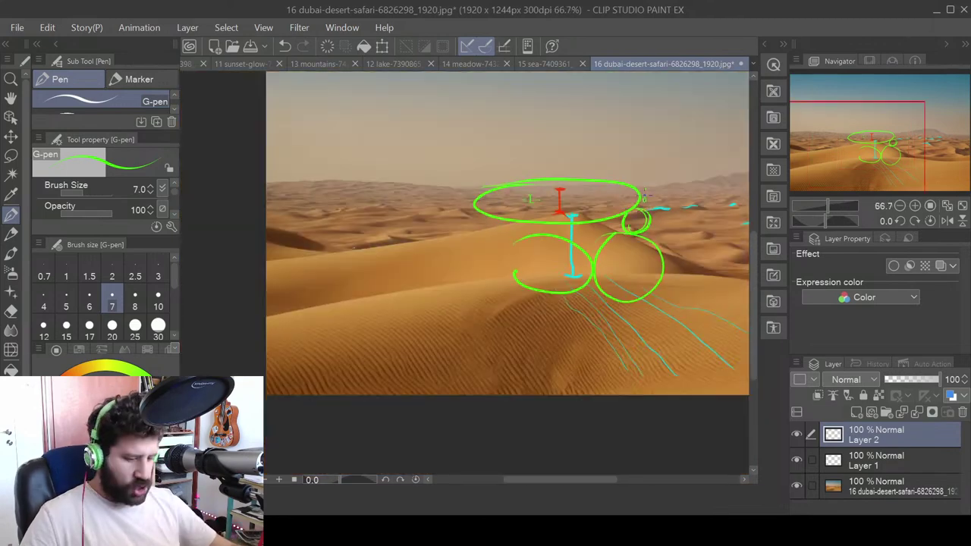
{"action": "left_click_drag", "start_coordinate": [611, 270], "coordinate": [533, 343]}
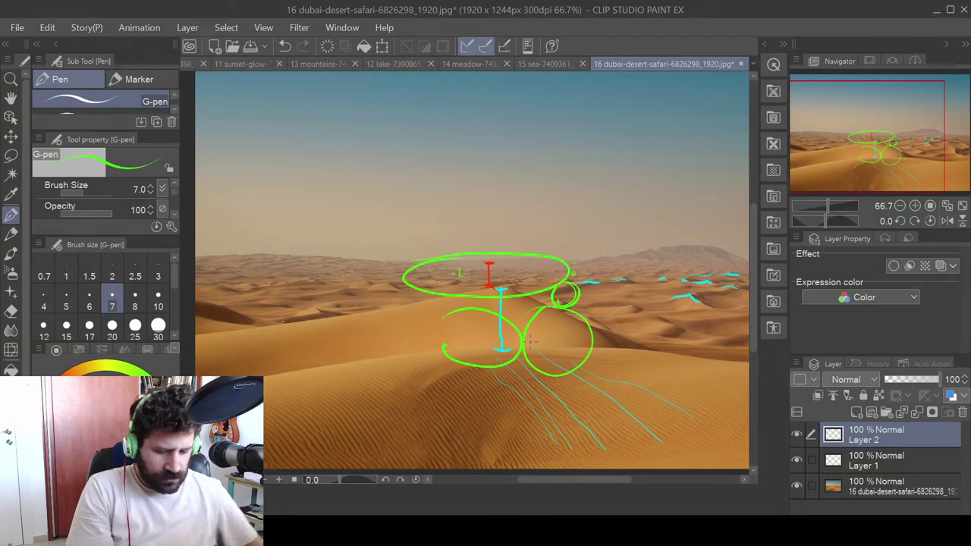
{"action": "mouse_move", "coordinate": [531, 303]}
{"action": "left_mouse_down"}
{"action": "mouse_move", "coordinate": [533, 335]}
{"action": "mouse_move", "coordinate": [545, 313]}
{"action": "left_mouse_up"}
{"action": "left_click", "coordinate": [741, 64]}
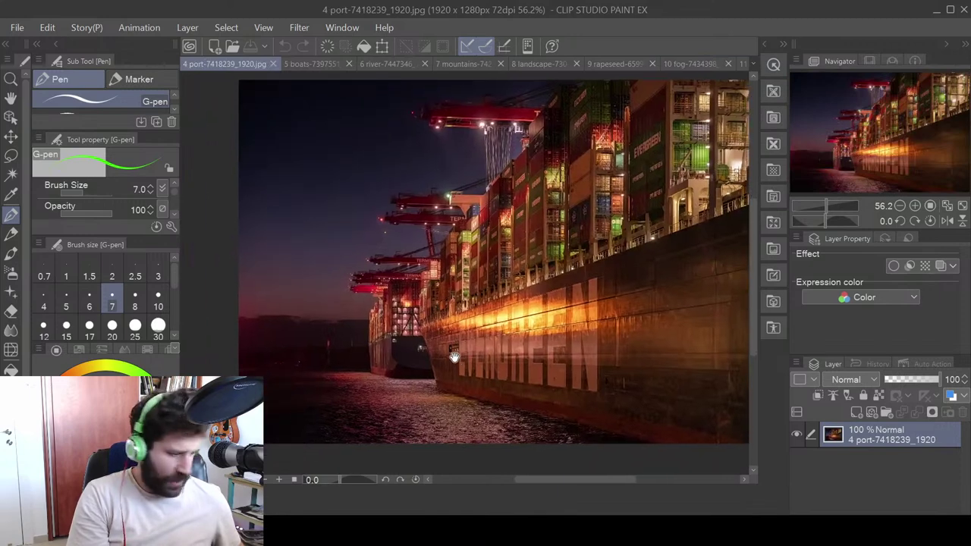
{"action": "scroll", "coordinate": [454, 354], "scroll_direction": "down", "scroll_amount": 2}
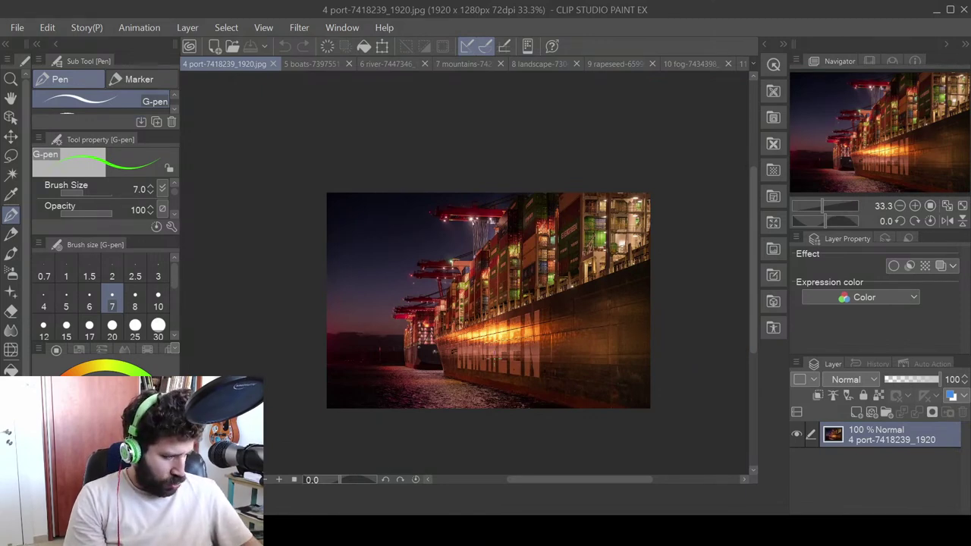
{"action": "scroll", "coordinate": [494, 365], "scroll_direction": "down", "scroll_amount": 3}
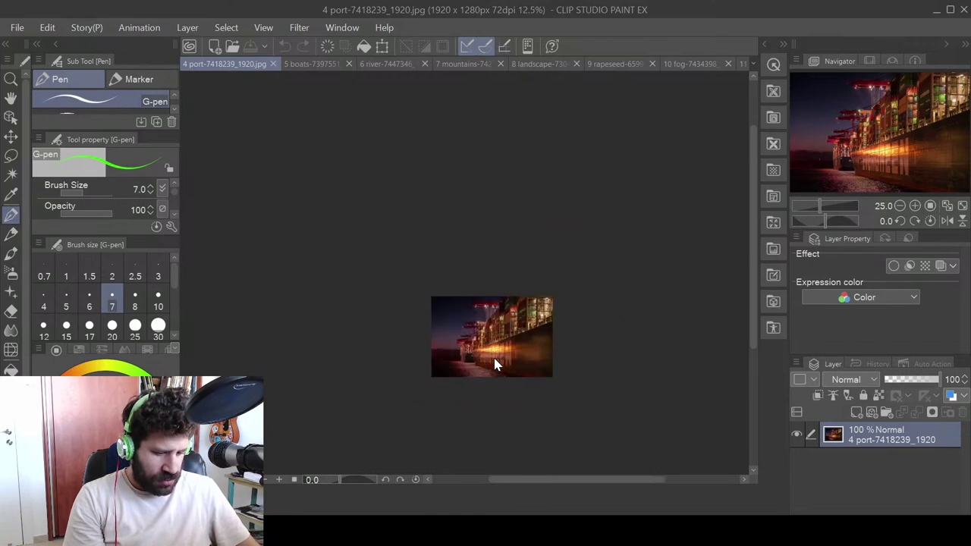
{"action": "scroll", "coordinate": [494, 365], "scroll_direction": "up", "scroll_amount": 4}
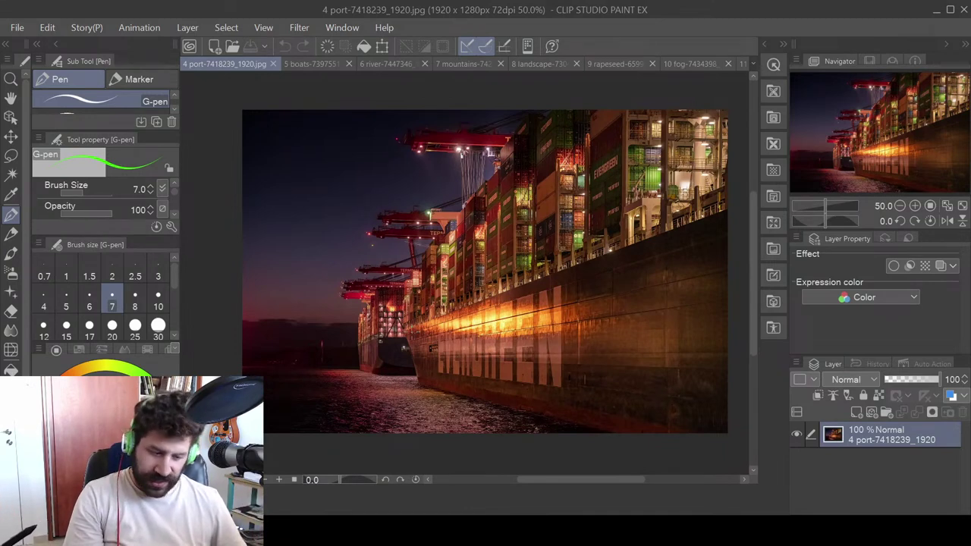
- Draw a tall green rectangle in the night sky with one small upright rectangle near its top and another at its bottom edge
{"action": "mouse_move", "coordinate": [259, 132]}
{"action": "left_mouse_down"}
{"action": "mouse_move", "coordinate": [260, 232]}
{"action": "mouse_move", "coordinate": [347, 125]}
{"action": "mouse_move", "coordinate": [349, 253]}
{"action": "mouse_move", "coordinate": [252, 257]}
{"action": "left_mouse_up"}
{"action": "mouse_move", "coordinate": [289, 174]}
{"action": "left_mouse_down"}
{"action": "mouse_move", "coordinate": [292, 142]}
{"action": "mouse_move", "coordinate": [302, 144]}
{"action": "mouse_move", "coordinate": [296, 174]}
{"action": "left_mouse_up"}
{"action": "mouse_move", "coordinate": [299, 223]}
{"action": "left_mouse_down"}
{"action": "mouse_move", "coordinate": [299, 260]}
{"action": "mouse_move", "coordinate": [301, 234]}
{"action": "left_mouse_up"}
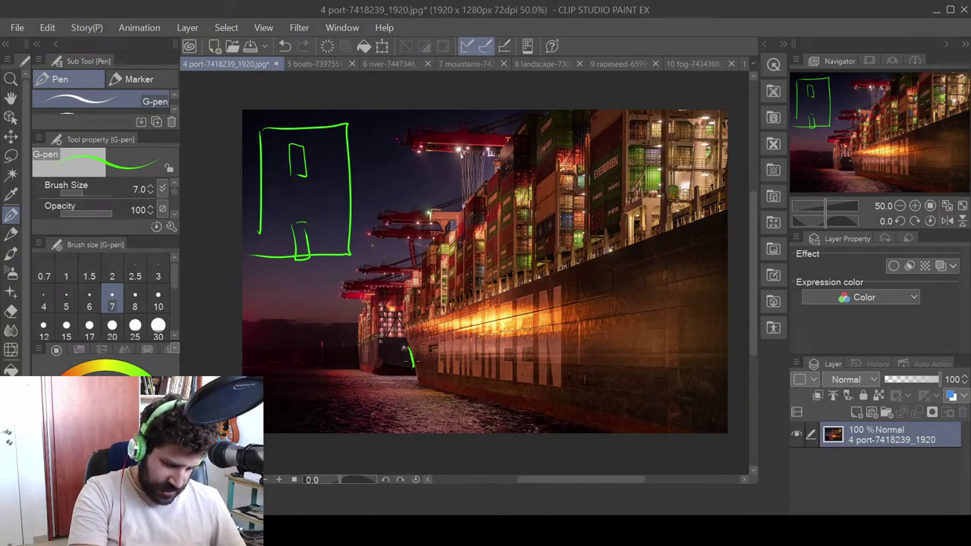
- Mark the visible lengths of the near ship's hull and the far ship's hull with horizontal green lines and end ticks
{"action": "left_click_drag", "start_coordinate": [410, 357], "coordinate": [728, 348]}
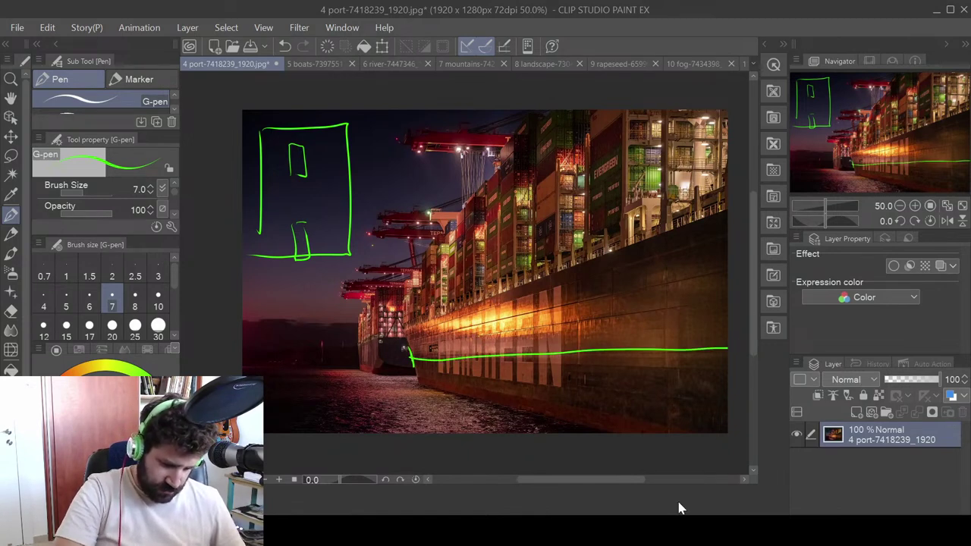
{"action": "left_click_drag", "start_coordinate": [359, 357], "coordinate": [380, 357]}
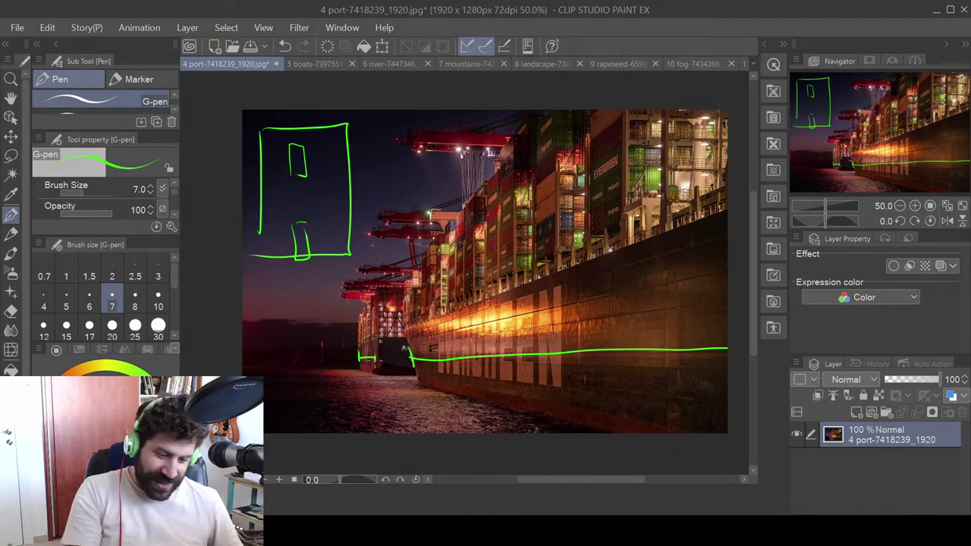
{"action": "left_click_drag", "start_coordinate": [534, 204], "coordinate": [555, 188]}
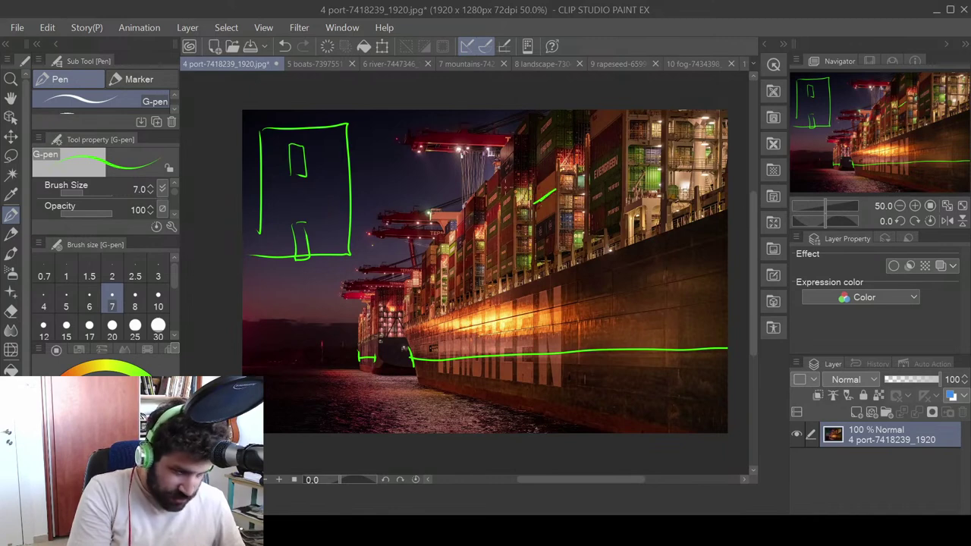
{"action": "key", "text": "m"}
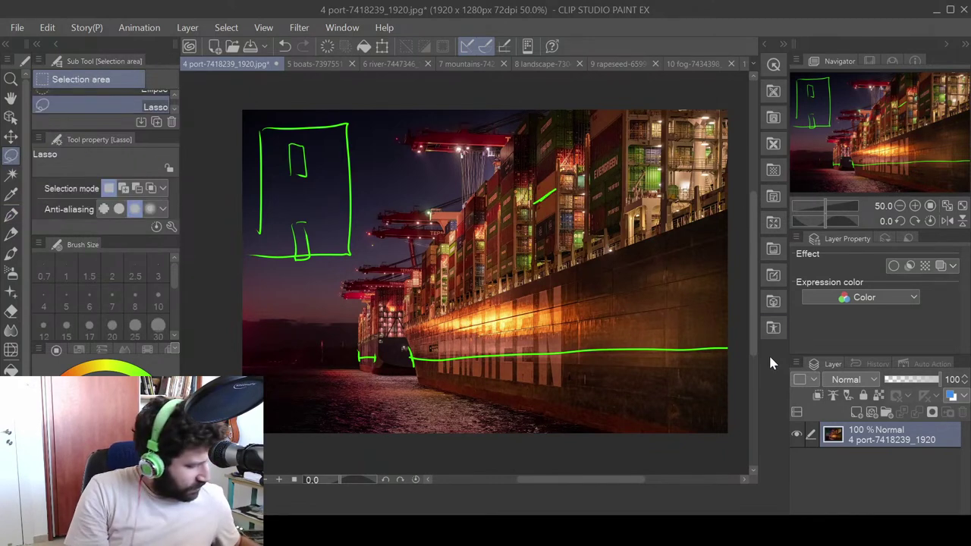
{"action": "key", "text": "ctrl+z"}
- Add a new layer and draw a short diagonal green stroke along the lower edge of the orange containers' long side
{"action": "left_click", "coordinate": [856, 412]}
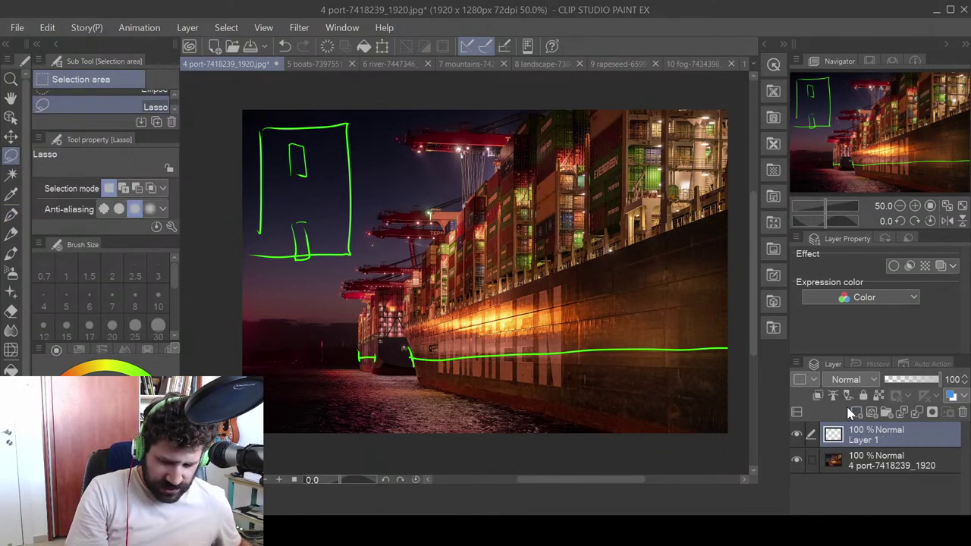
{"action": "left_click", "coordinate": [11, 215]}
{"action": "left_click_drag", "start_coordinate": [536, 204], "coordinate": [558, 191]}
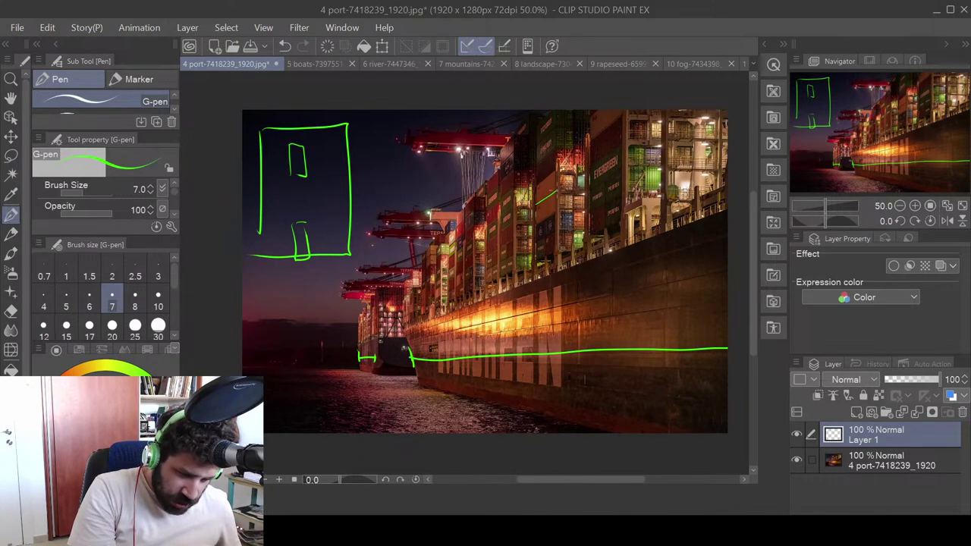
- Lasso the green stroke, move it onto the next farther container stack, and mark that container's near end with a vertical tick
{"action": "left_click", "coordinate": [10, 155]}
{"action": "mouse_move", "coordinate": [529, 157]}
{"action": "left_mouse_down"}
{"action": "mouse_move", "coordinate": [555, 172]}
{"action": "mouse_move", "coordinate": [531, 182]}
{"action": "mouse_move", "coordinate": [534, 217]}
{"action": "mouse_move", "coordinate": [524, 226]}
{"action": "left_mouse_up"}
{"action": "key", "text": "k"}
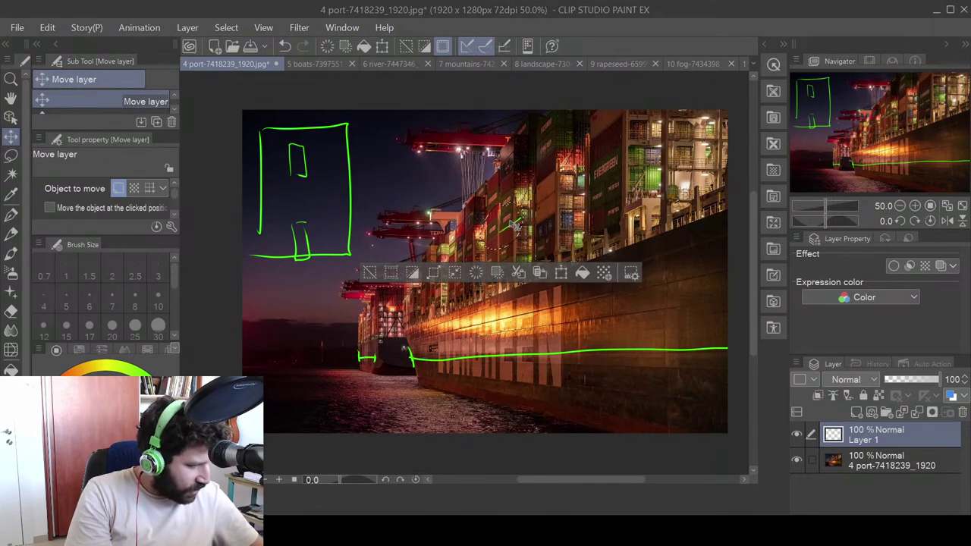
{"action": "scroll", "coordinate": [515, 223], "scroll_direction": "up", "scroll_amount": 5}
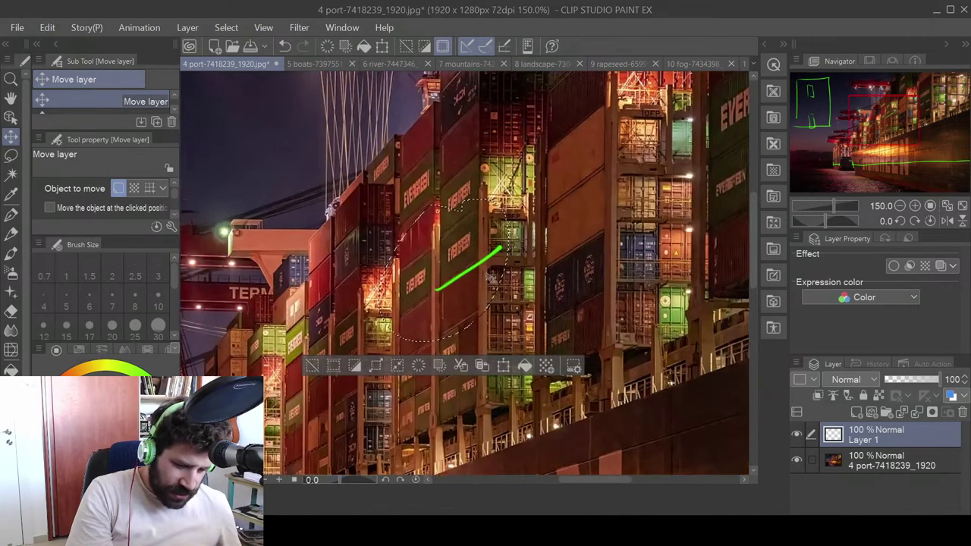
{"action": "mouse_move", "coordinate": [492, 278]}
{"action": "left_mouse_down"}
{"action": "mouse_move", "coordinate": [599, 254]}
{"action": "mouse_move", "coordinate": [576, 235]}
{"action": "mouse_move", "coordinate": [483, 257]}
{"action": "left_mouse_up"}
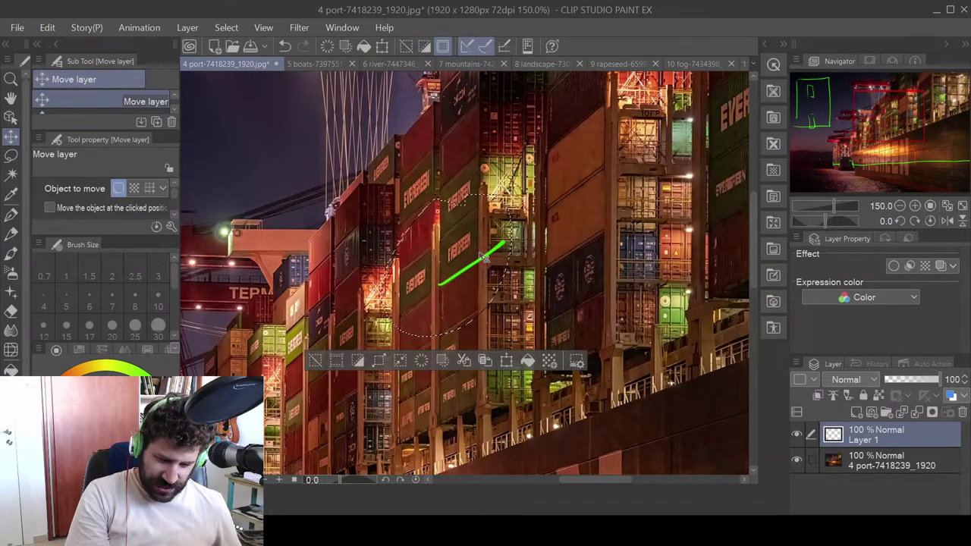
{"action": "key", "text": "ctrl+d"}
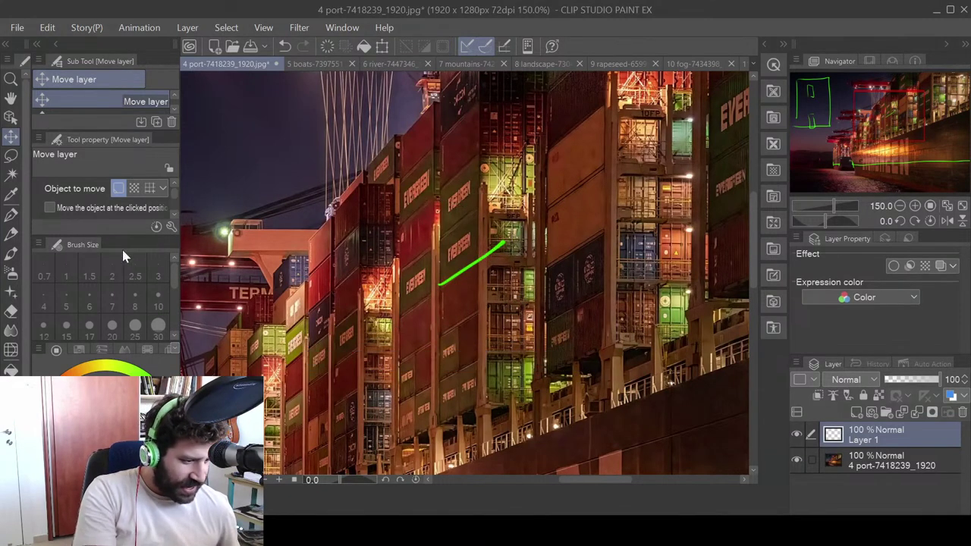
{"action": "left_click", "coordinate": [13, 215]}
{"action": "left_click_drag", "start_coordinate": [481, 242], "coordinate": [481, 285]}
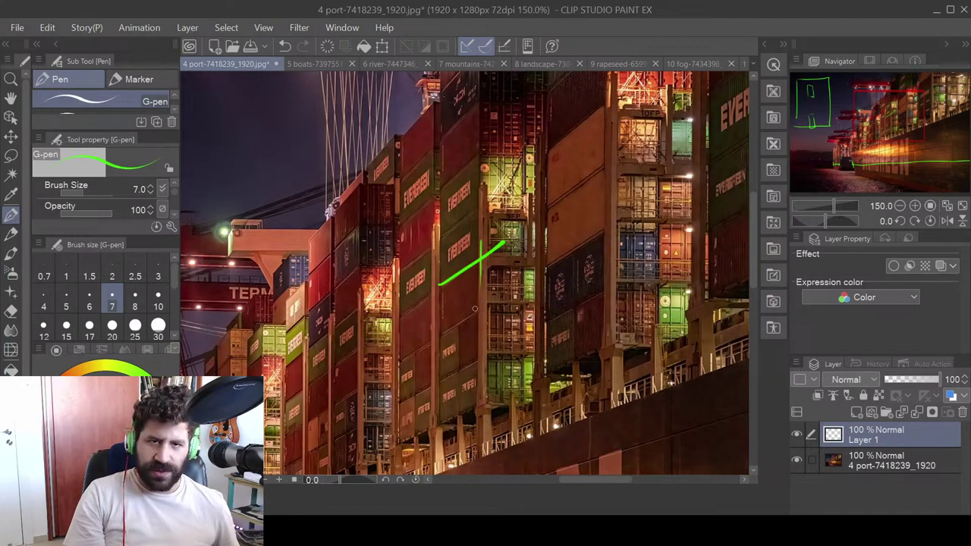
- Lasso the ticked green stroke, move it over the farther container stacks to compare lengths, and delete it
{"action": "left_click_drag", "start_coordinate": [568, 343], "coordinate": [653, 308]}
{"action": "left_click", "coordinate": [13, 154]}
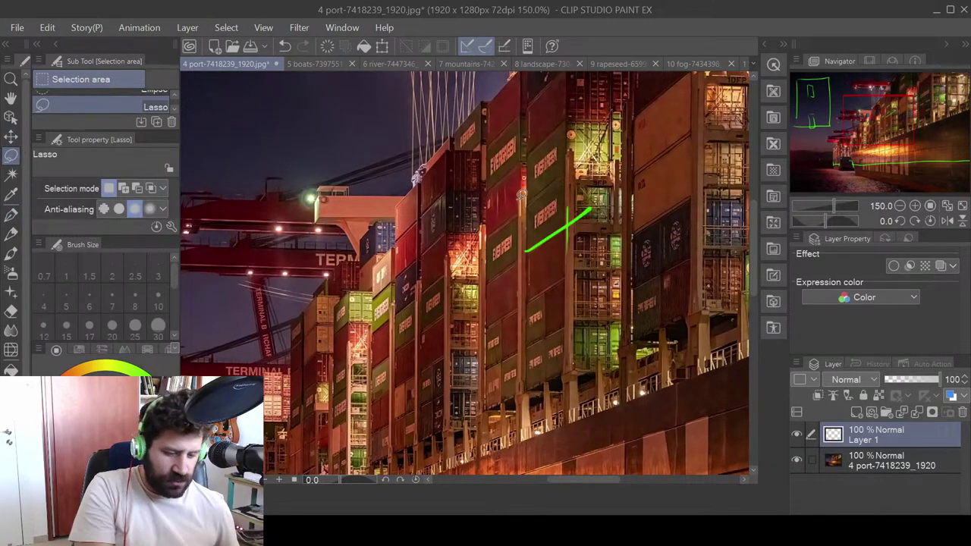
{"action": "left_click_drag", "start_coordinate": [519, 192], "coordinate": [521, 198]}
{"action": "left_click", "coordinate": [10, 136]}
{"action": "mouse_move", "coordinate": [589, 218]}
{"action": "left_mouse_down"}
{"action": "mouse_move", "coordinate": [464, 315]}
{"action": "mouse_move", "coordinate": [431, 325]}
{"action": "left_mouse_up"}
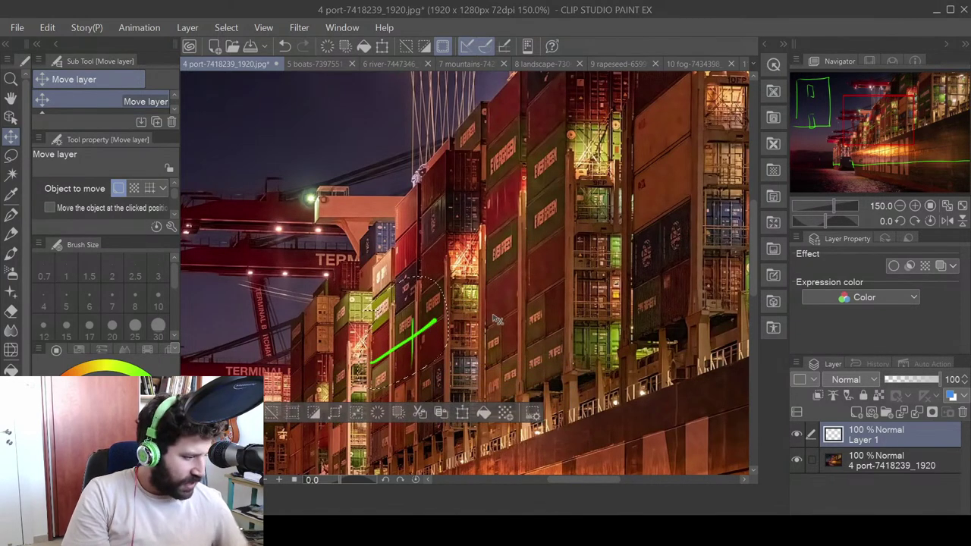
{"action": "key", "text": "Delete"}
{"action": "key", "text": "ctrl+d"}
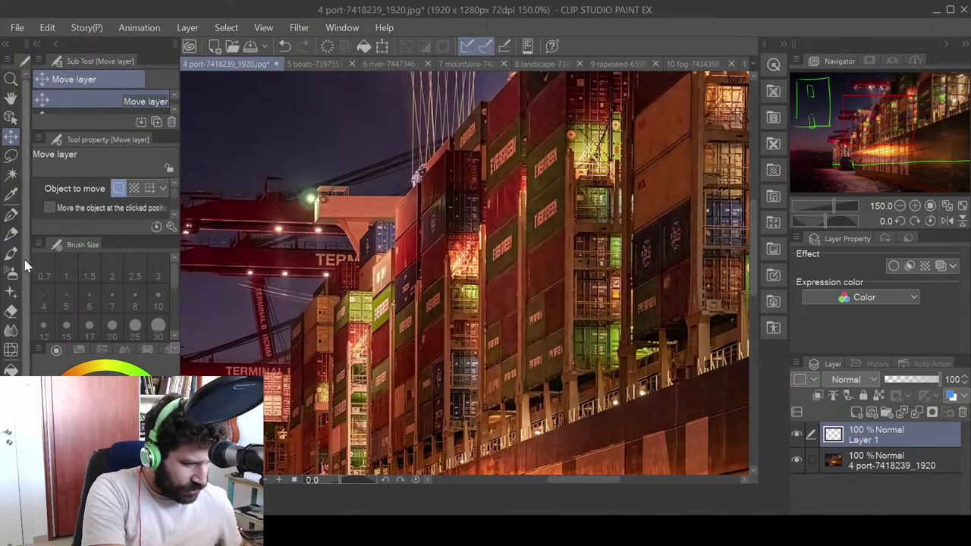
- Draw a short diagonal green stroke along the long side of a container in a farther stack
{"action": "key", "text": "p"}
{"action": "left_click_drag", "start_coordinate": [418, 334], "coordinate": [448, 312]}
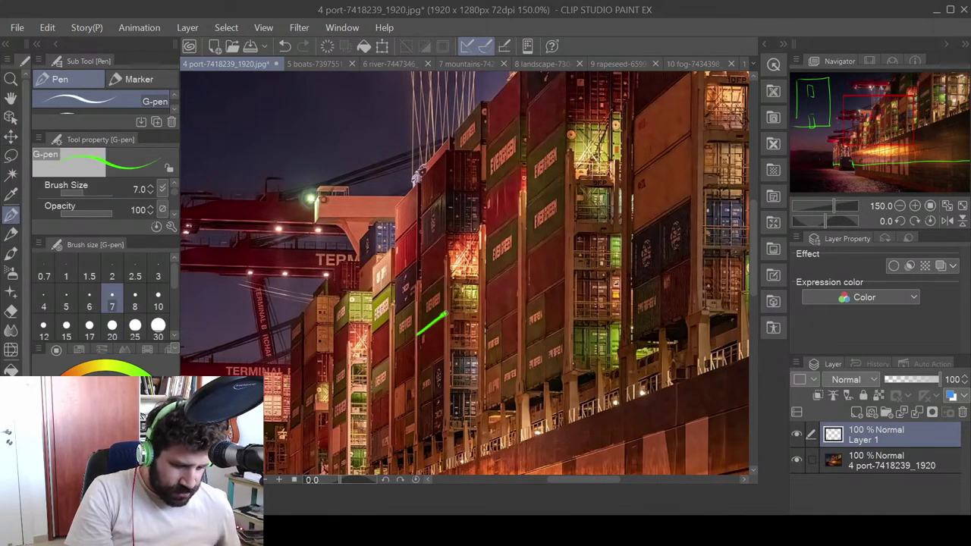
- Lasso the short green stroke, move it onto the large near EVERGREEN container to compare lengths, and delete it
{"action": "mouse_move", "coordinate": [400, 257]}
{"action": "left_mouse_down"}
{"action": "mouse_move", "coordinate": [419, 349]}
{"action": "mouse_move", "coordinate": [396, 283]}
{"action": "left_mouse_up"}
{"action": "left_click", "coordinate": [11, 135]}
{"action": "mouse_move", "coordinate": [446, 328]}
{"action": "left_mouse_down"}
{"action": "mouse_move", "coordinate": [502, 276]}
{"action": "mouse_move", "coordinate": [675, 225]}
{"action": "mouse_move", "coordinate": [538, 279]}
{"action": "mouse_move", "coordinate": [685, 187]}
{"action": "mouse_move", "coordinate": [499, 287]}
{"action": "left_mouse_up"}
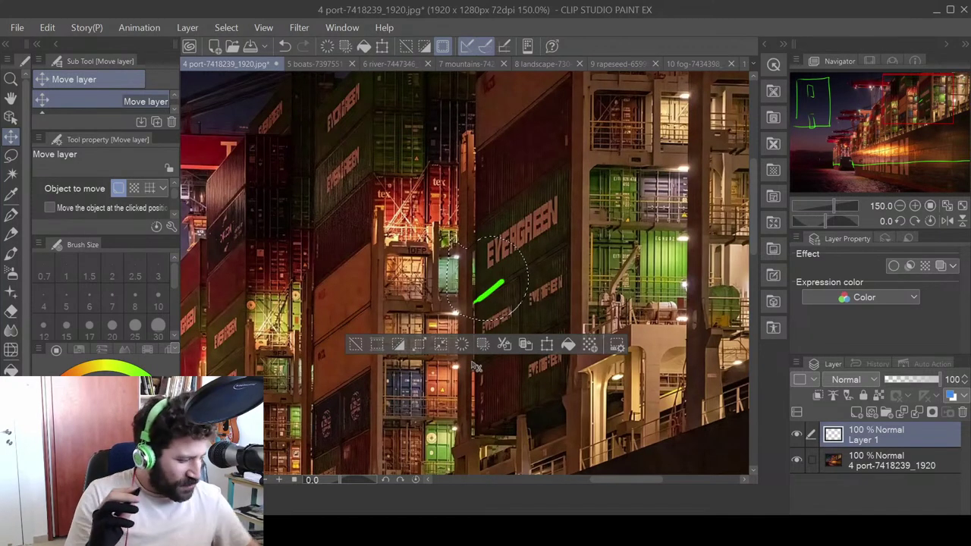
{"action": "key", "text": "Delete"}
{"action": "key", "text": "ctrl+d"}
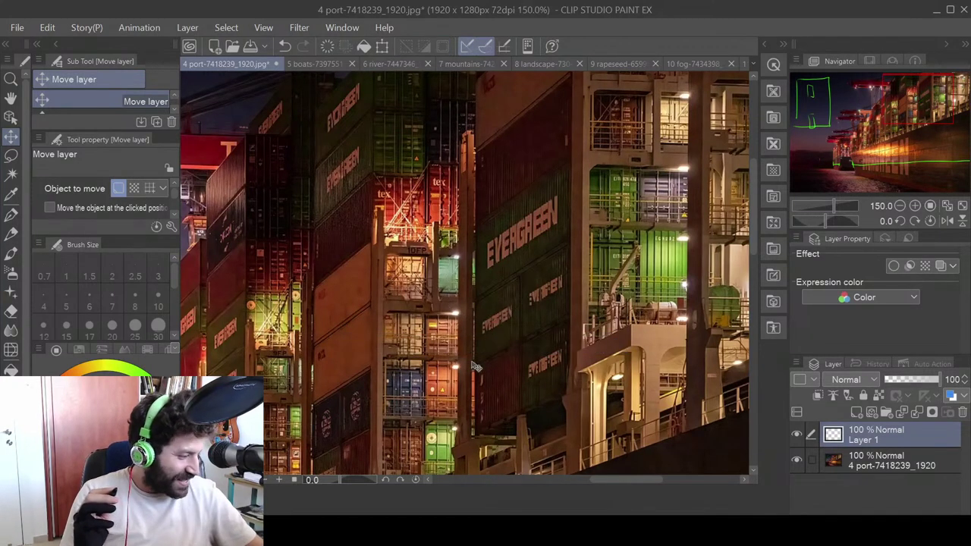
- Draw a green rectangular frame around the near EVERGREEN container stack, covering its long side and end faces
{"action": "scroll", "coordinate": [476, 367], "scroll_direction": "down", "scroll_amount": 3}
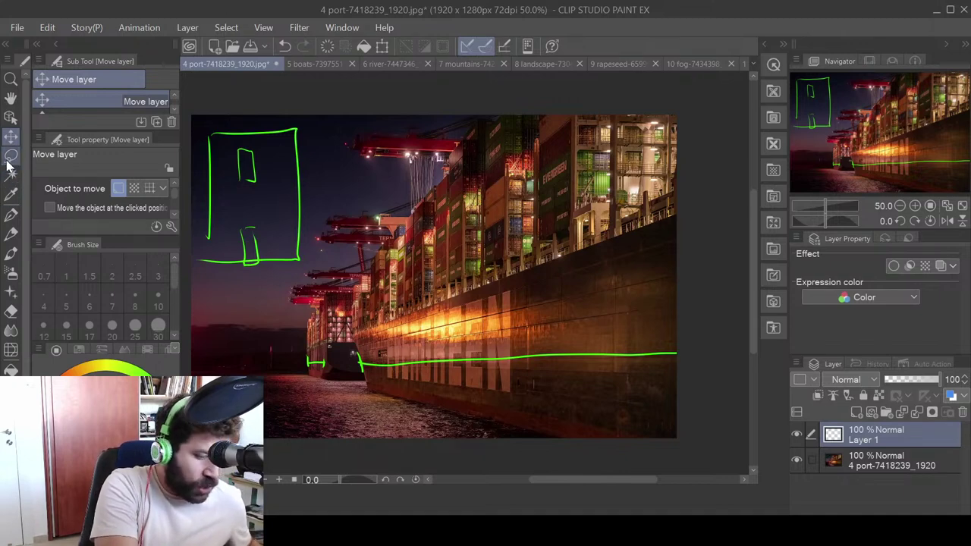
{"action": "left_click", "coordinate": [15, 222]}
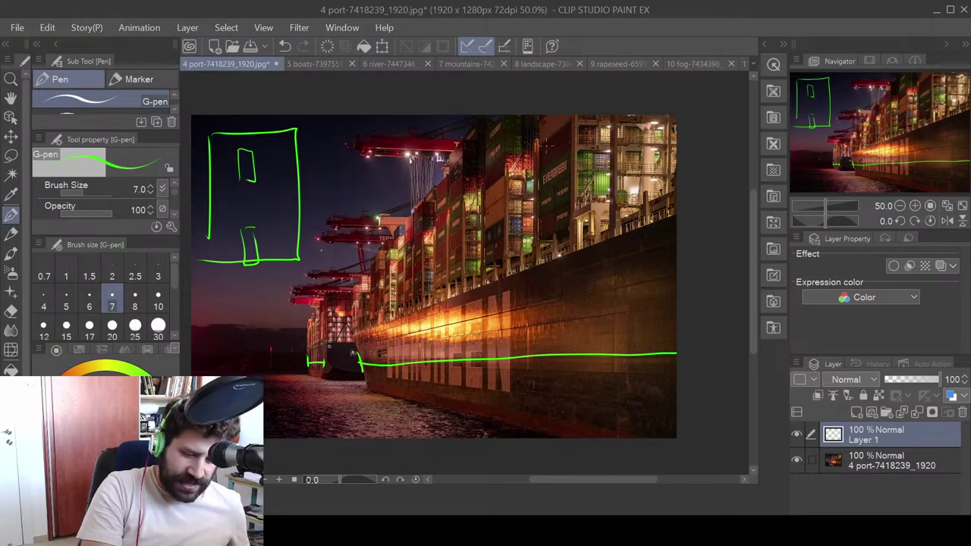
{"action": "mouse_move", "coordinate": [541, 139]}
{"action": "left_mouse_down"}
{"action": "mouse_move", "coordinate": [619, 140]}
{"action": "mouse_move", "coordinate": [532, 221]}
{"action": "mouse_move", "coordinate": [530, 149]}
{"action": "left_mouse_up"}
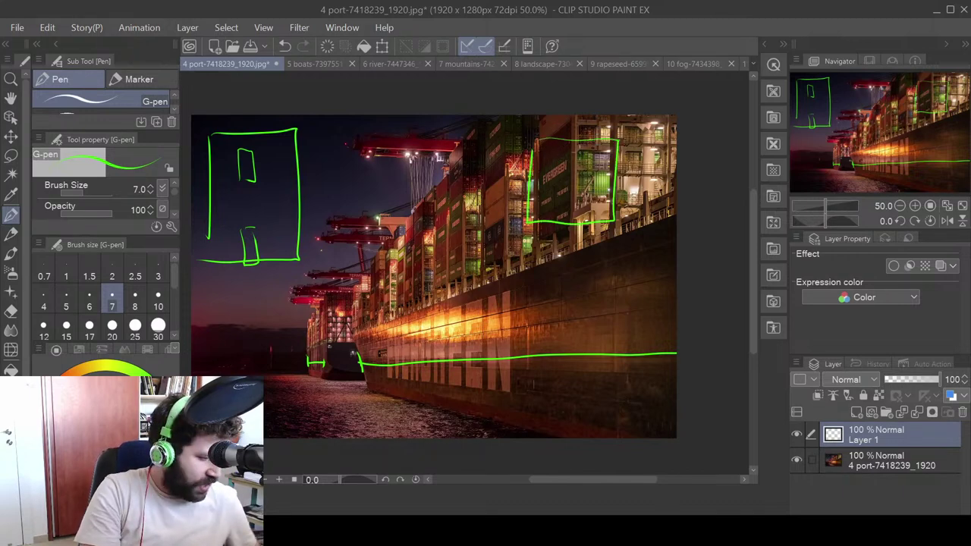
- Place small green dots inside the frame on the container stack's long side and its end faces
{"action": "scroll", "coordinate": [579, 156], "scroll_direction": "up", "scroll_amount": 2}
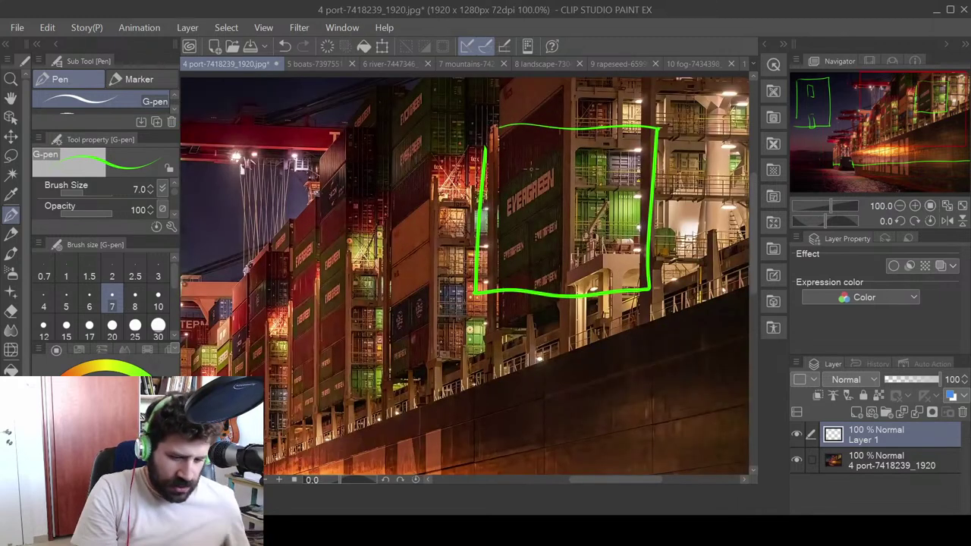
{"action": "left_click_drag", "start_coordinate": [524, 141], "coordinate": [520, 149]}
{"action": "left_click", "coordinate": [532, 186]}
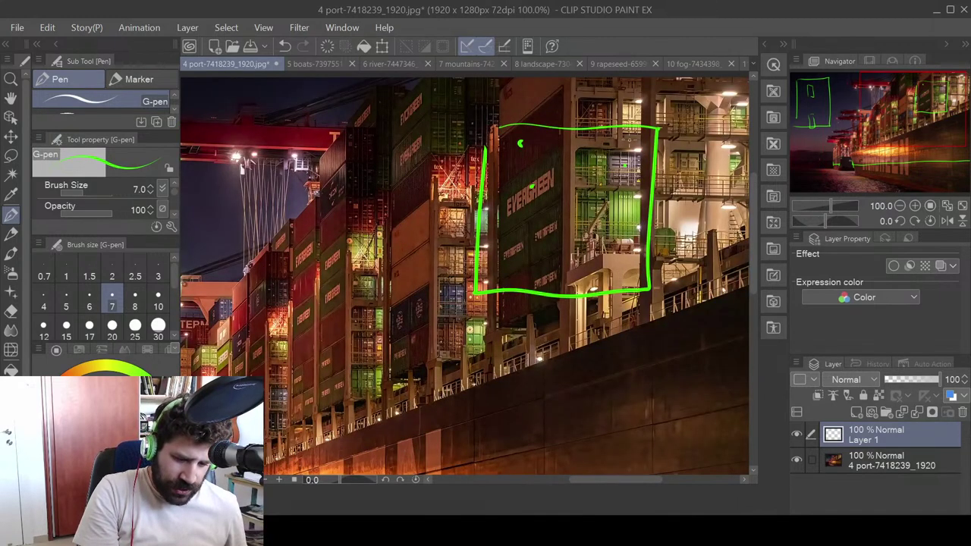
- Dot the lower container faces inside the green frame, and move the lassoed frame with its dots onto the farther container stacks
{"action": "left_click_drag", "start_coordinate": [512, 250], "coordinate": [521, 245]}
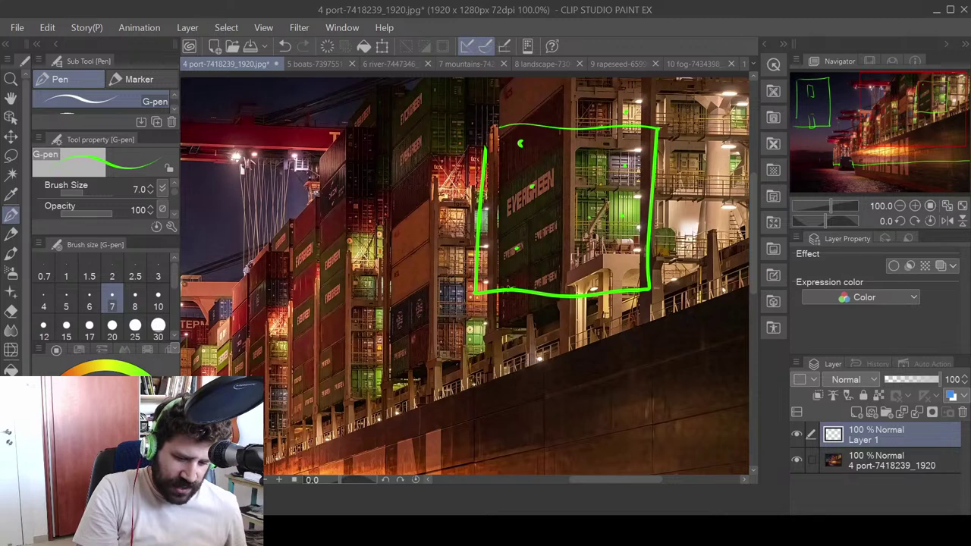
{"action": "left_click_drag", "start_coordinate": [540, 286], "coordinate": [545, 279]}
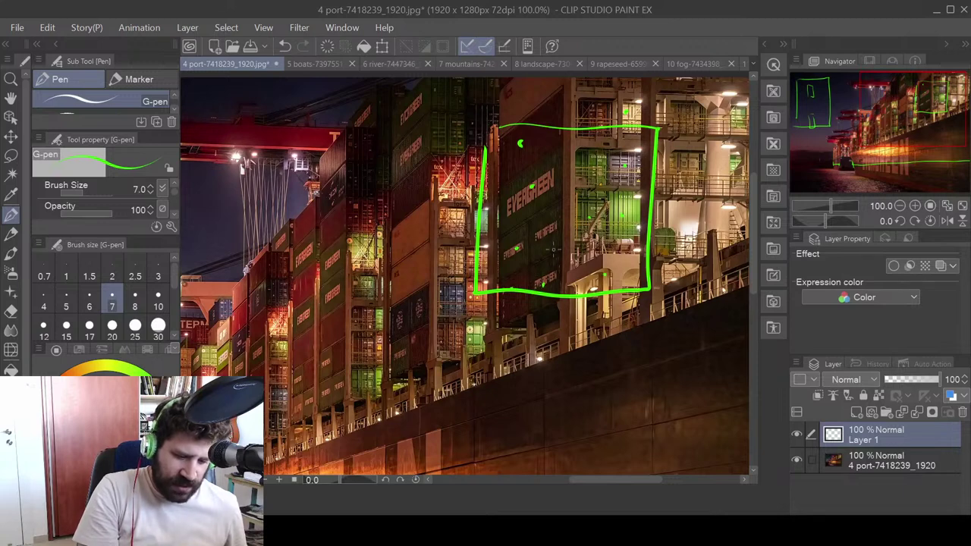
{"action": "left_click", "coordinate": [10, 154]}
{"action": "mouse_move", "coordinate": [463, 110]}
{"action": "left_mouse_down"}
{"action": "mouse_move", "coordinate": [679, 227]}
{"action": "mouse_move", "coordinate": [429, 140]}
{"action": "left_mouse_up"}
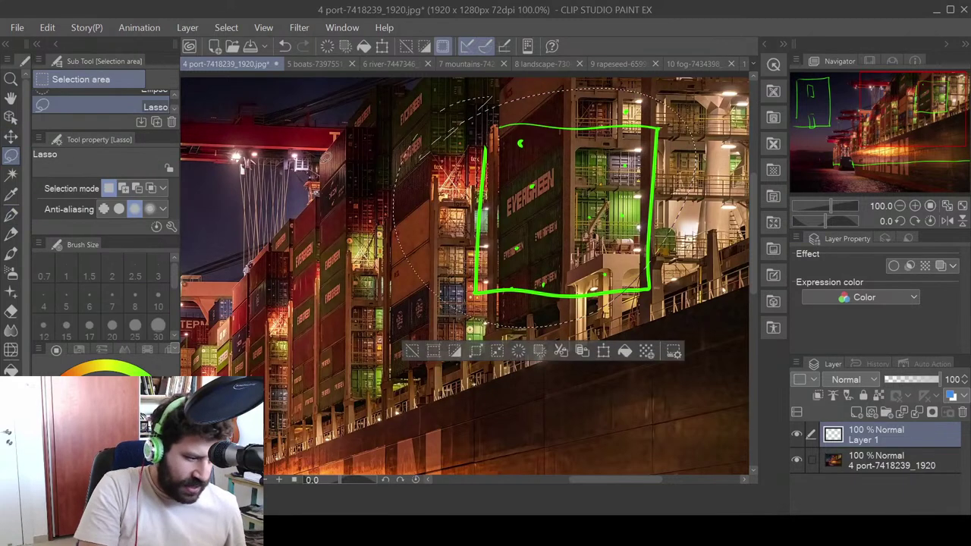
{"action": "left_click", "coordinate": [10, 137]}
{"action": "mouse_move", "coordinate": [563, 165]}
{"action": "left_mouse_down"}
{"action": "mouse_move", "coordinate": [366, 218]}
{"action": "mouse_move", "coordinate": [327, 252]}
{"action": "left_mouse_up"}
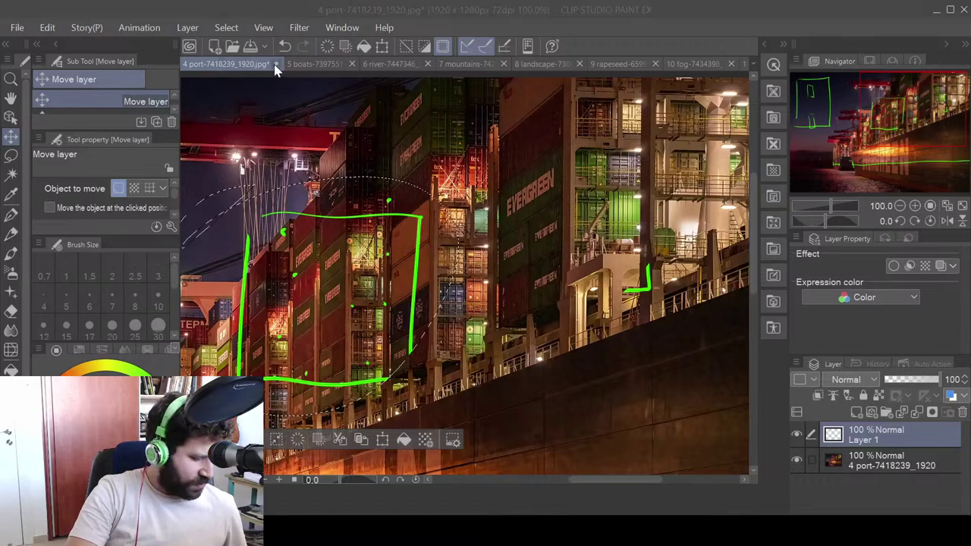
- Close the port image and look through the boats, river and mountains photos, ending on the boats photo
{"action": "key", "text": "Return"}
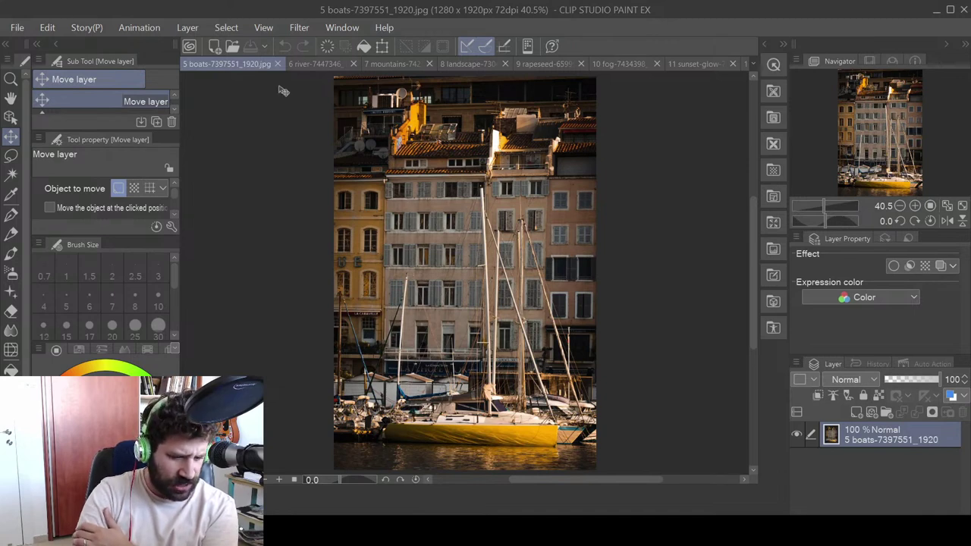
{"action": "left_click", "coordinate": [315, 67]}
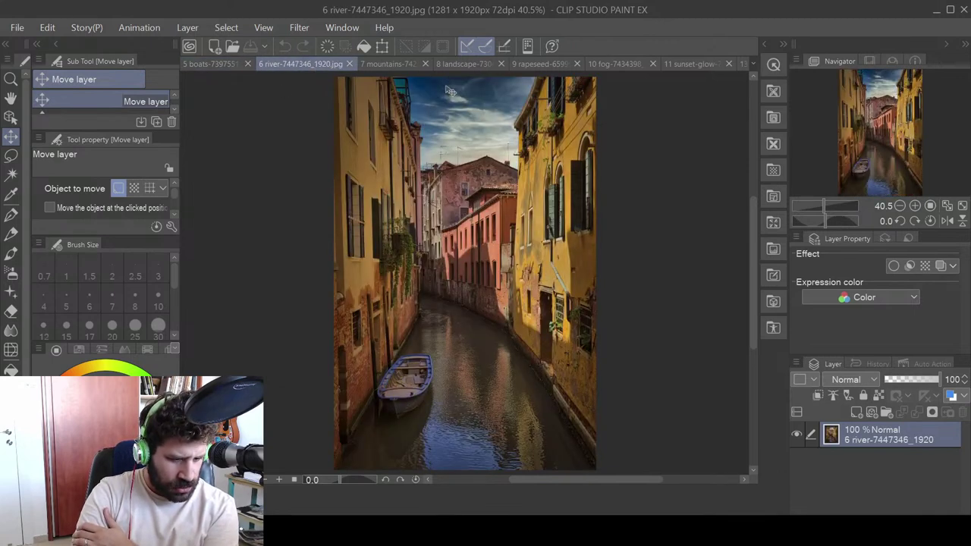
{"action": "left_click", "coordinate": [383, 66]}
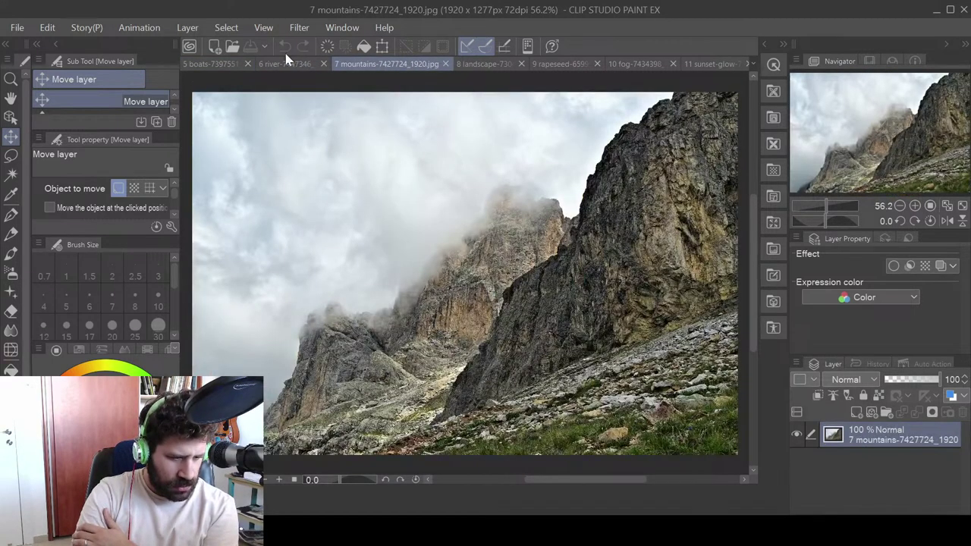
{"action": "left_click", "coordinate": [228, 64]}
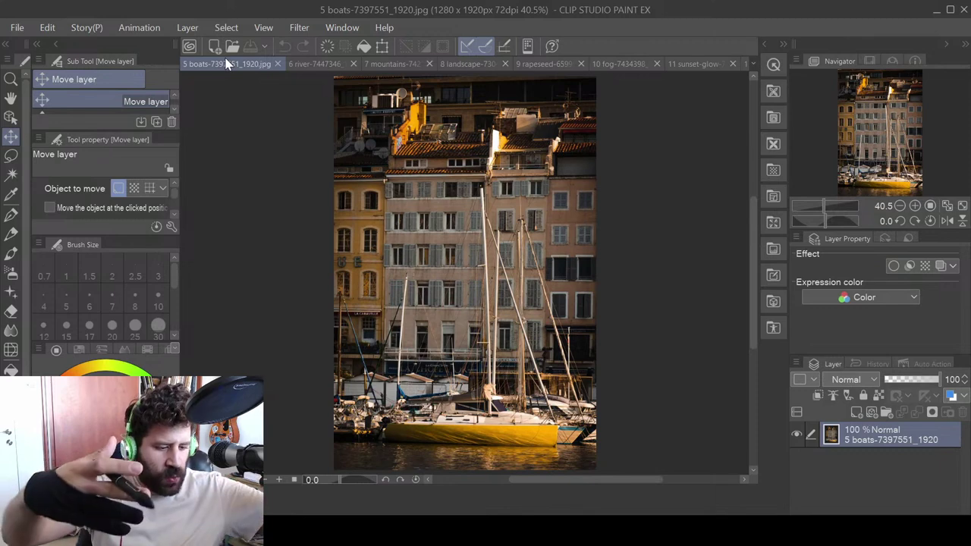
{"action": "left_click", "coordinate": [317, 65]}
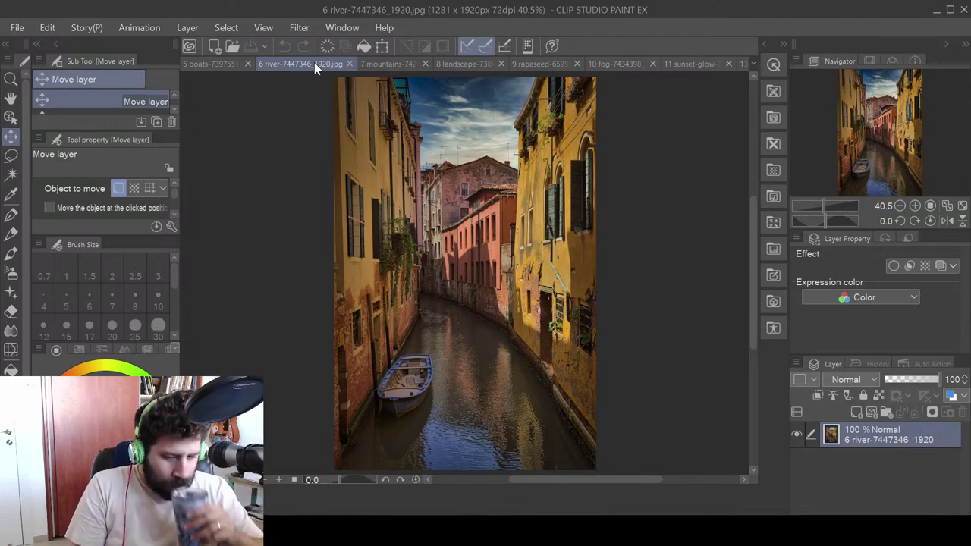
{"action": "left_click", "coordinate": [226, 64]}
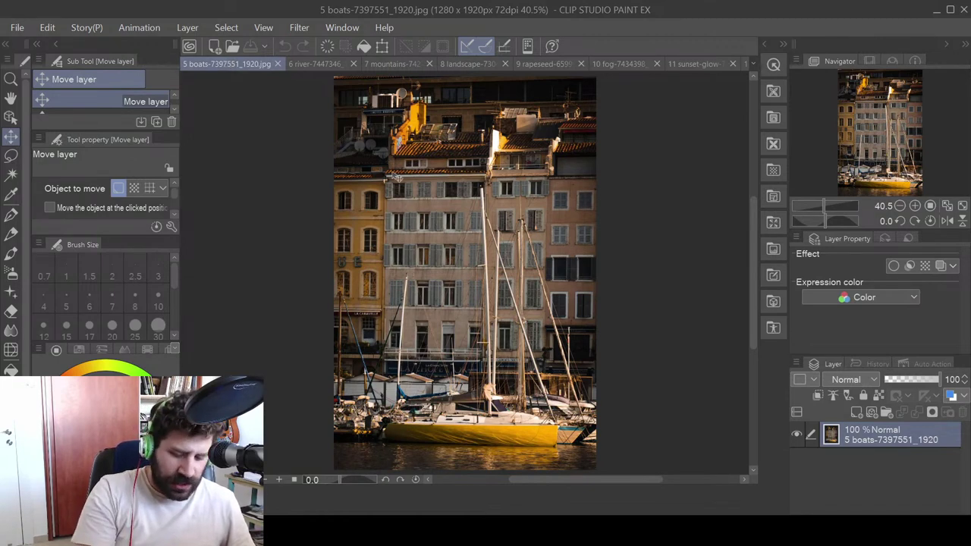
- Add a new layer over the boats photo and draw a slightly rising green G-pen line across the photo's upper edge
{"action": "left_click", "coordinate": [858, 411]}
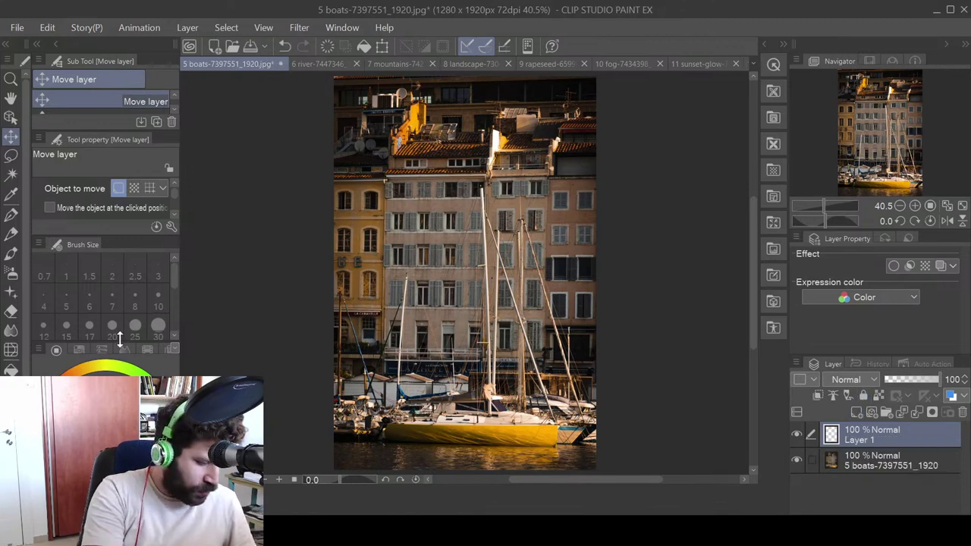
{"action": "left_click", "coordinate": [10, 215]}
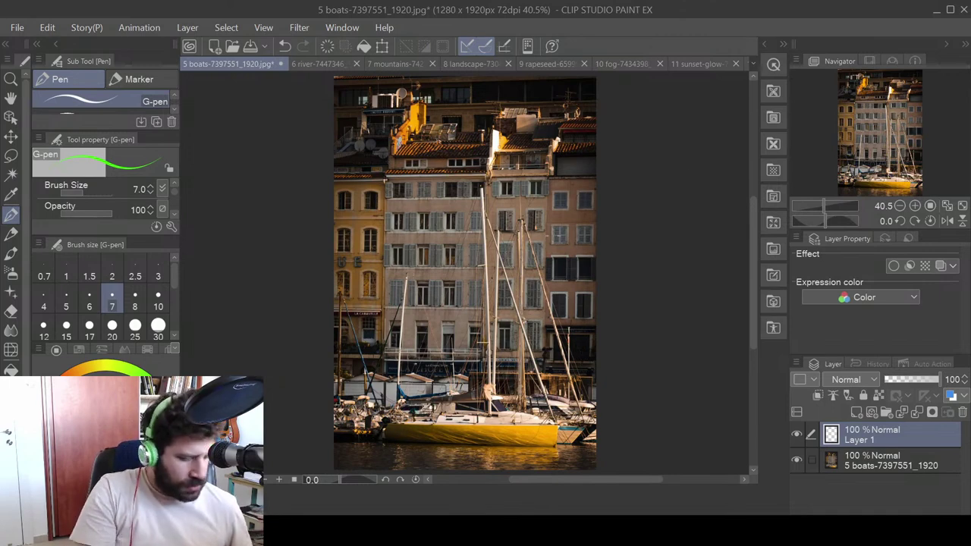
{"action": "scroll", "coordinate": [463, 275], "scroll_direction": "up", "scroll_amount": 1}
{"action": "left_click_drag", "start_coordinate": [330, 110], "coordinate": [618, 102]}
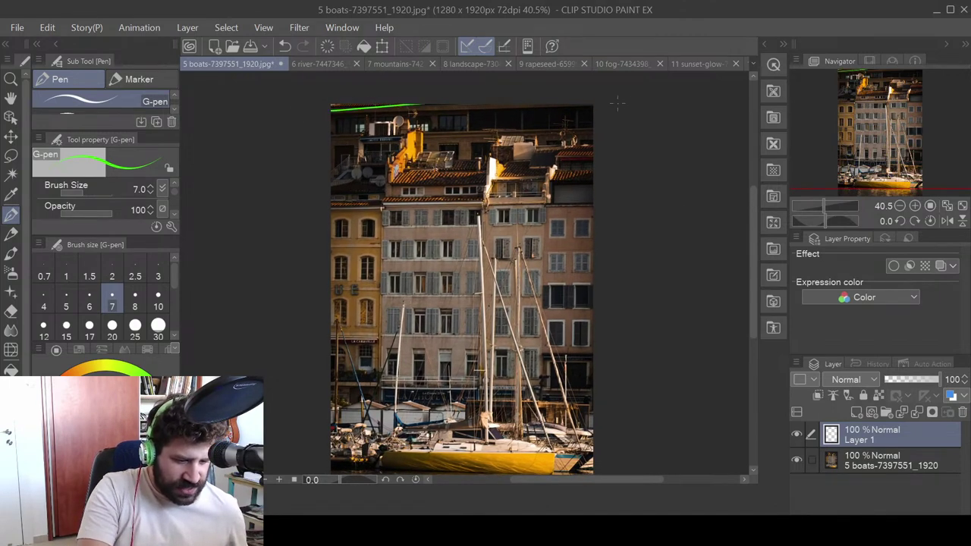
- Try a green freehand line along the top roof edge of the boats photo and undo it
{"action": "key", "text": "ctrl+z"}
{"action": "left_click_drag", "start_coordinate": [310, 113], "coordinate": [562, 104]}
{"action": "scroll", "coordinate": [611, 213], "scroll_direction": "down", "scroll_amount": 2}
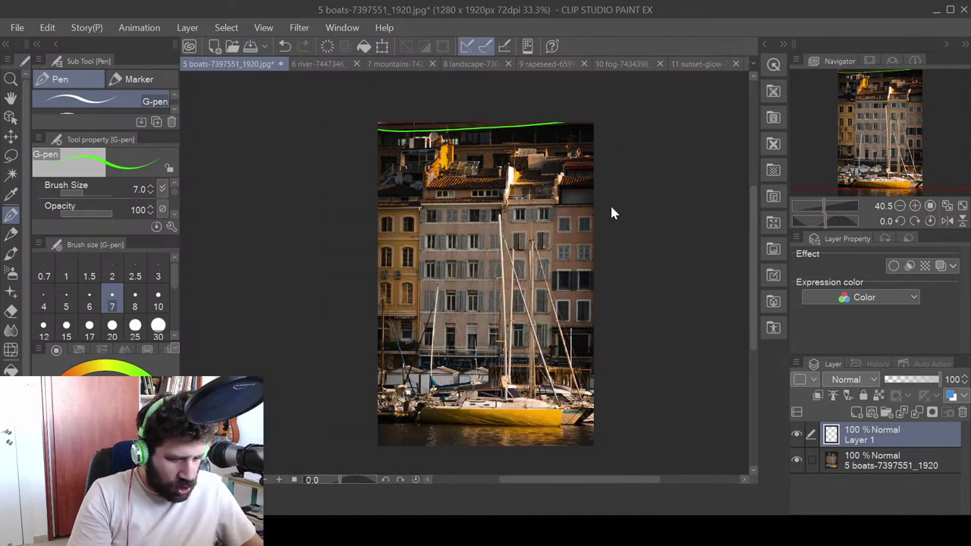
{"action": "key", "text": "ctrl+z"}
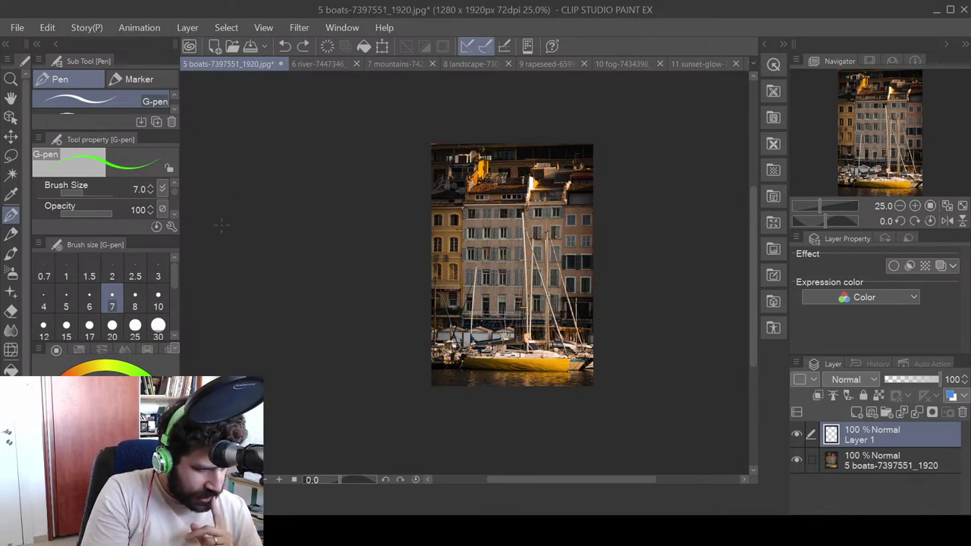
- Create two parallel line special rulers on Layer 1, one along the buildings' top edge and one along the waterfront
{"action": "left_click", "coordinate": [13, 350]}
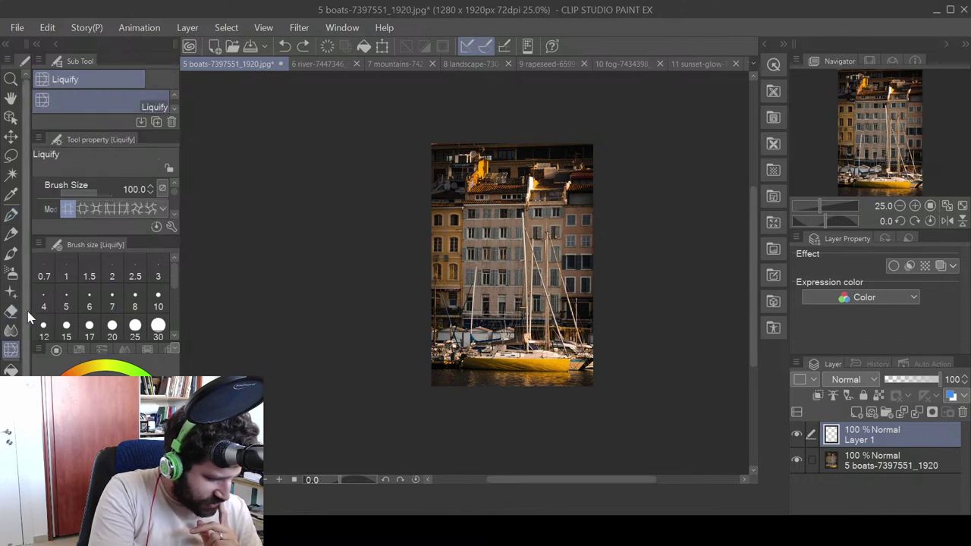
{"action": "scroll", "coordinate": [27, 328], "scroll_direction": "down", "scroll_amount": 2}
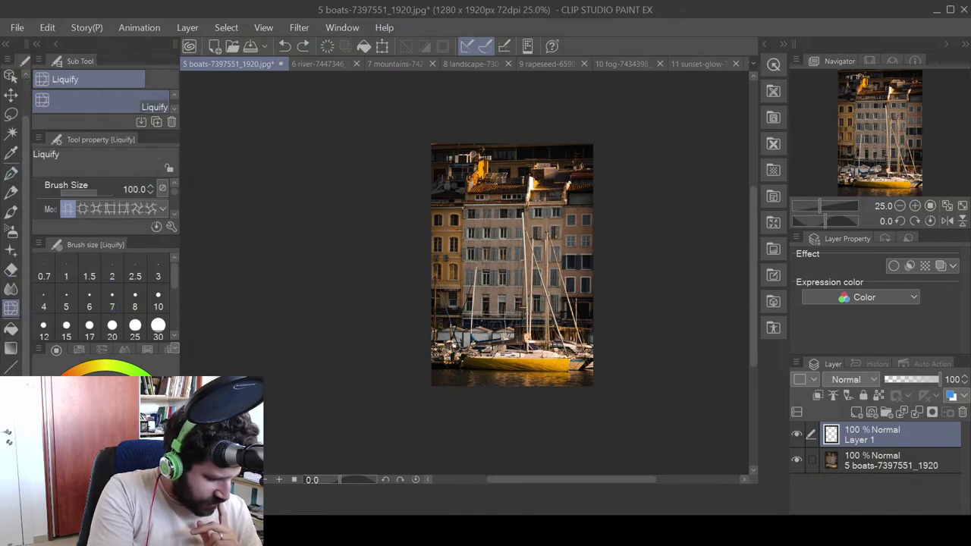
{"action": "key", "text": "u"}
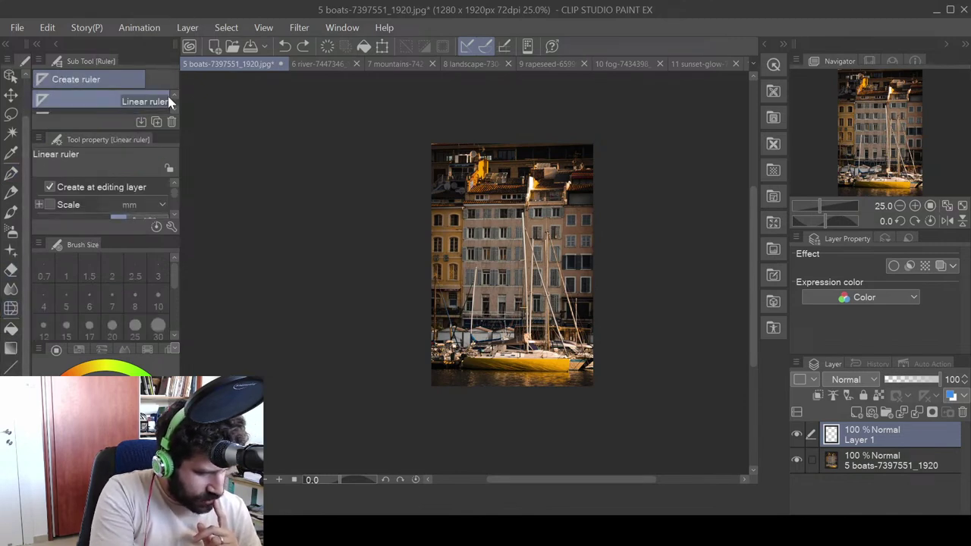
{"action": "scroll", "coordinate": [171, 107], "scroll_direction": "down", "scroll_amount": 3}
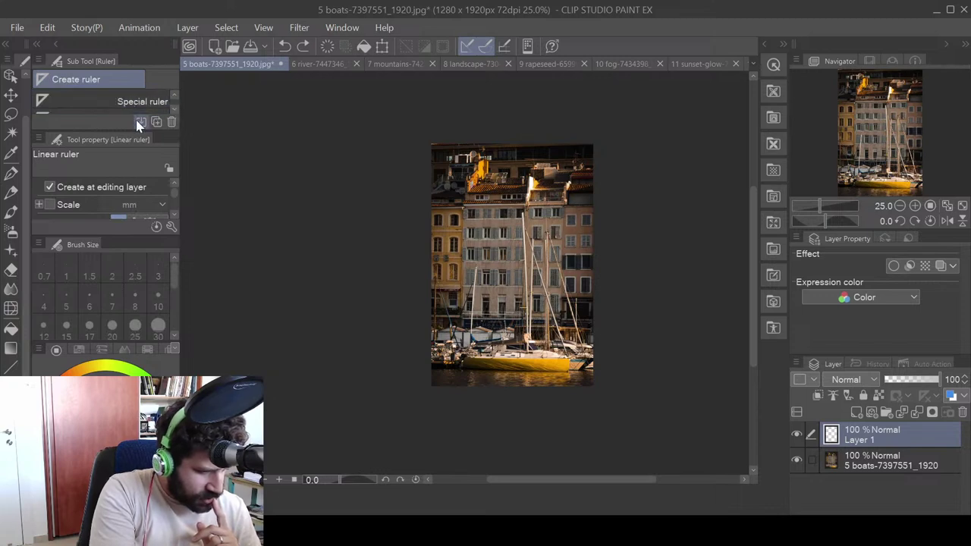
{"action": "left_click_drag", "start_coordinate": [128, 131], "coordinate": [128, 149]}
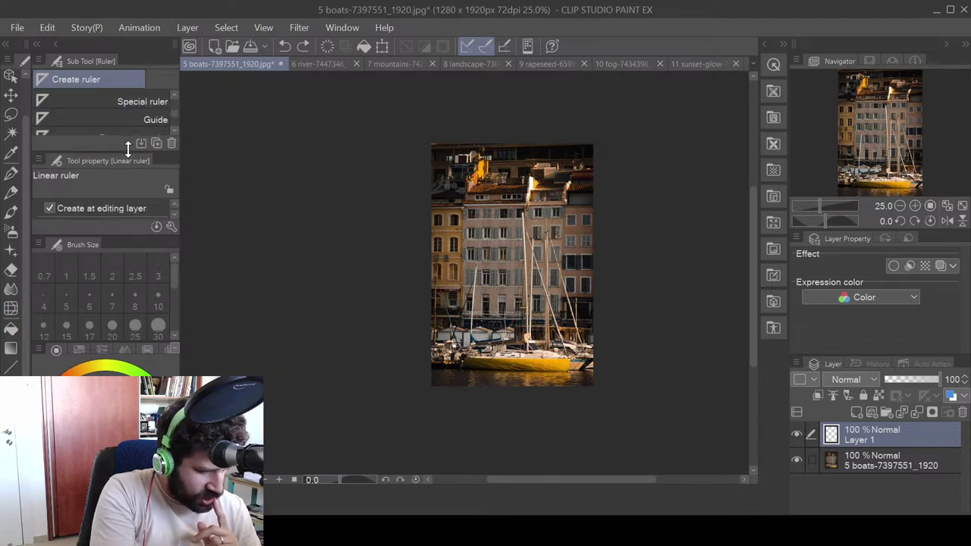
{"action": "left_click", "coordinate": [142, 101]}
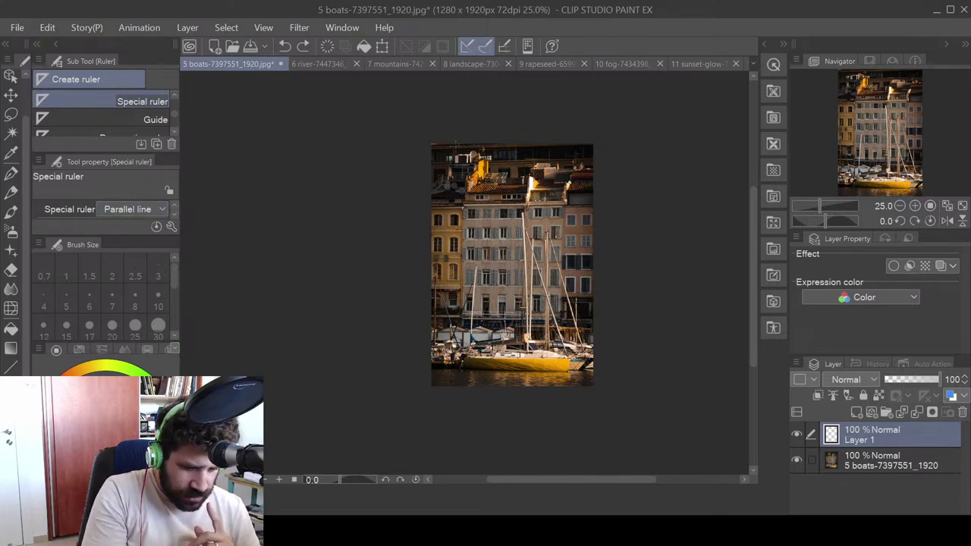
{"action": "left_click_drag", "start_coordinate": [434, 145], "coordinate": [675, 144]}
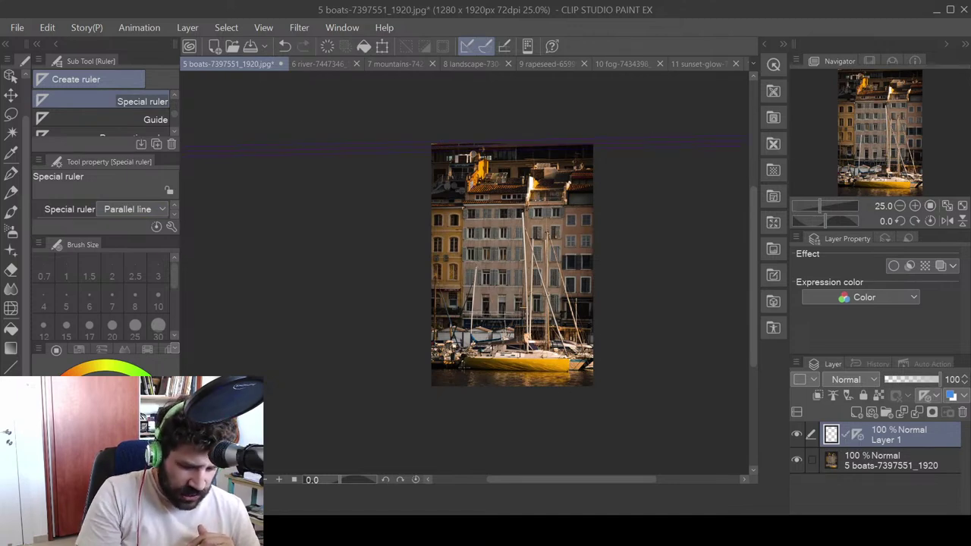
{"action": "left_click_drag", "start_coordinate": [434, 346], "coordinate": [677, 347]}
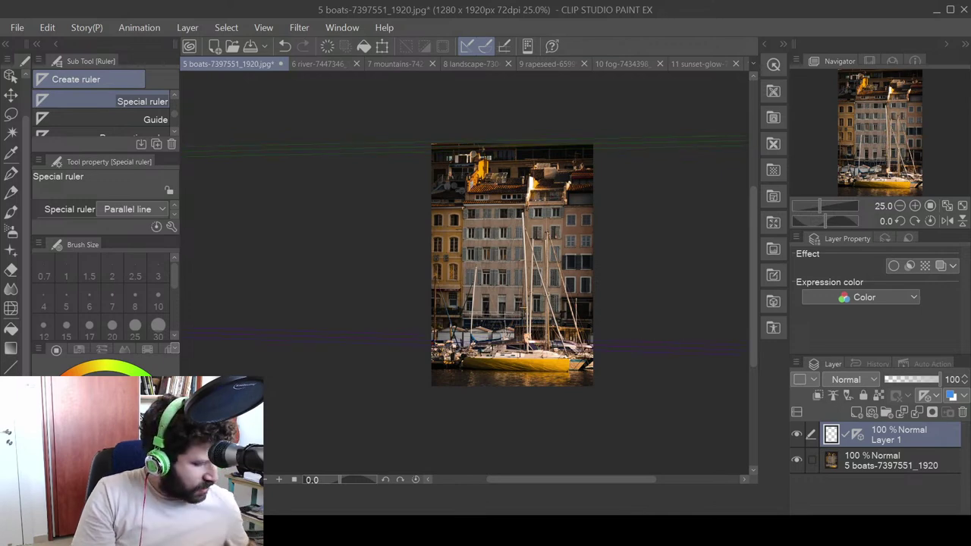
- Examine the area far outside the boats photo to see where the two ruler directions would converge
{"action": "left_click_drag", "start_coordinate": [587, 309], "coordinate": [546, 297]}
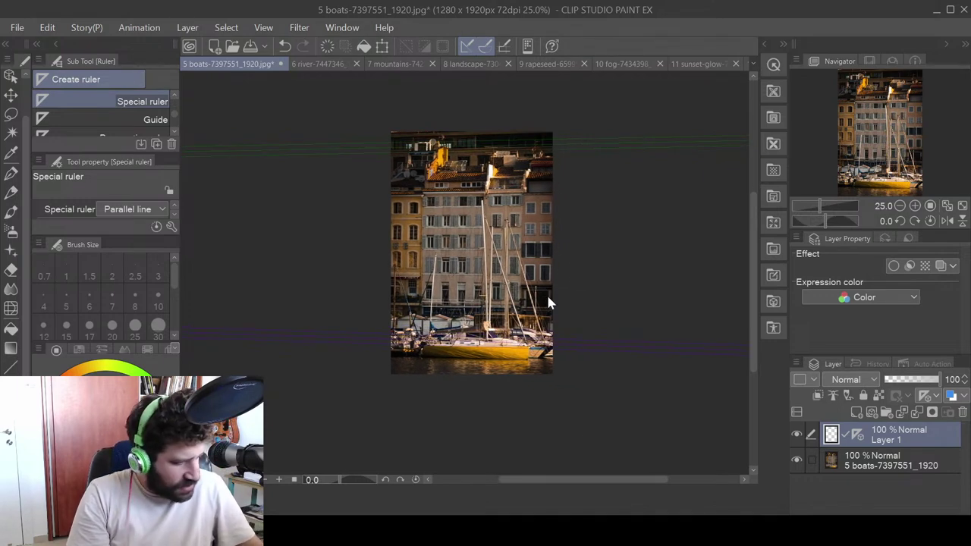
{"action": "scroll", "coordinate": [547, 294], "scroll_direction": "down", "scroll_amount": 10}
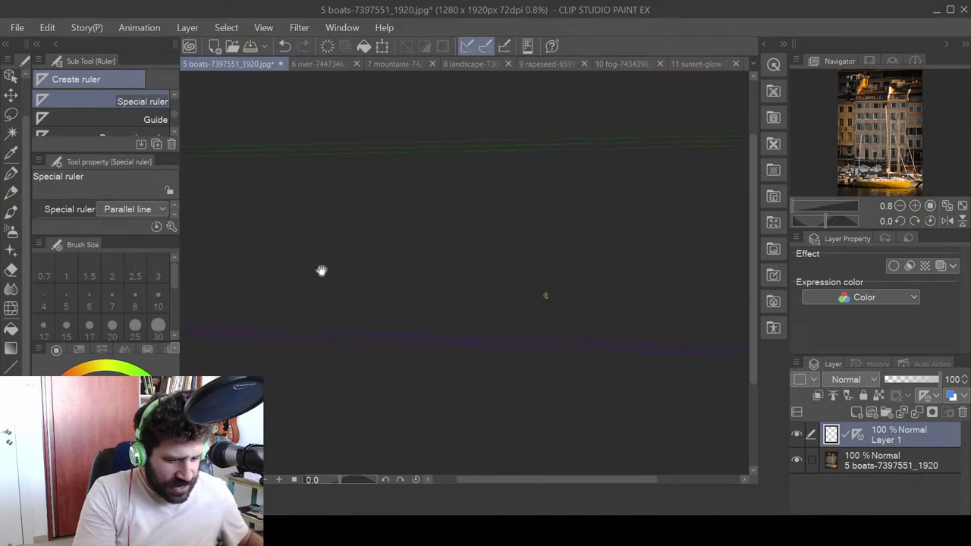
{"action": "mouse_move", "coordinate": [321, 271]}
{"action": "left_mouse_down"}
{"action": "mouse_move", "coordinate": [600, 245]}
{"action": "mouse_move", "coordinate": [323, 254]}
{"action": "left_mouse_up"}
{"action": "scroll", "coordinate": [324, 254], "scroll_direction": "down", "scroll_amount": 5}
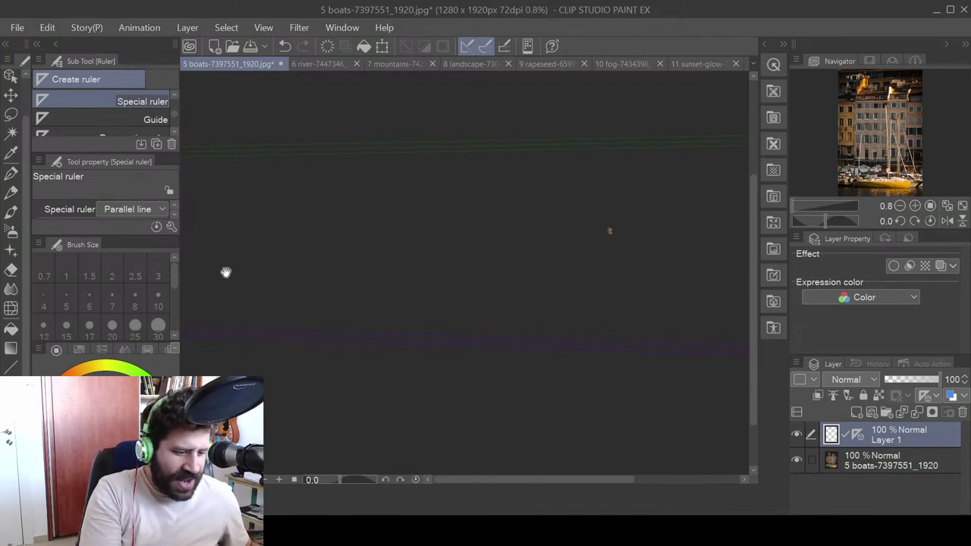
{"action": "left_click_drag", "start_coordinate": [629, 227], "coordinate": [538, 299]}
{"action": "scroll", "coordinate": [536, 292], "scroll_direction": "up", "scroll_amount": 10}
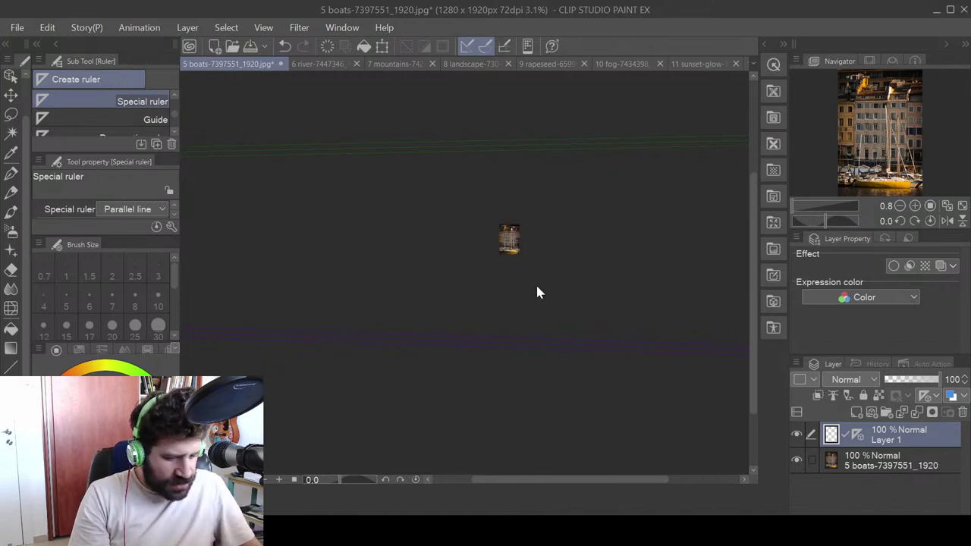
{"action": "left_click_drag", "start_coordinate": [542, 258], "coordinate": [556, 324]}
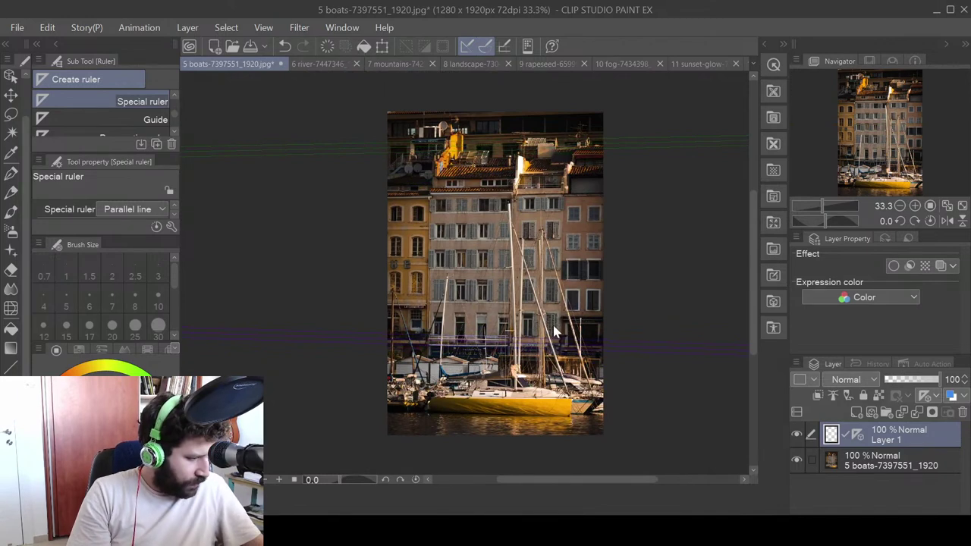
{"action": "scroll", "coordinate": [554, 331], "scroll_direction": "up", "scroll_amount": 1}
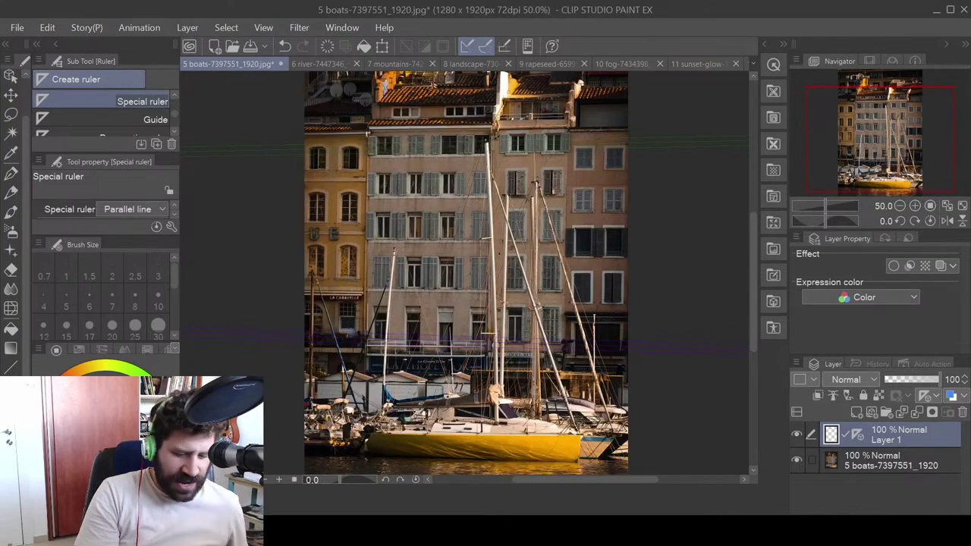
- Undo the waterfront parallel line ruler and restore the canvas rotation to 0
{"action": "left_click_drag", "start_coordinate": [486, 334], "coordinate": [496, 321]}
{"action": "key", "text": "minus"}
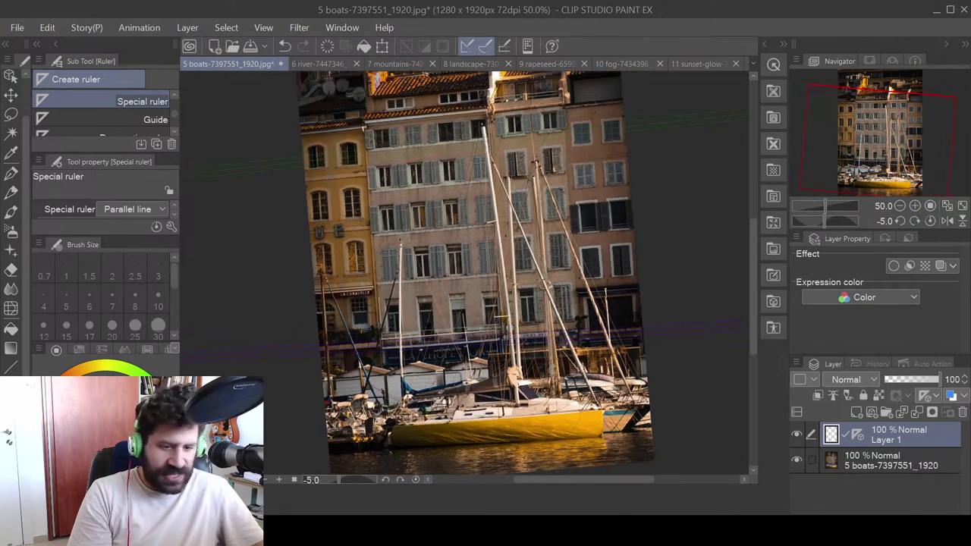
{"action": "key", "text": "ctrl+z"}
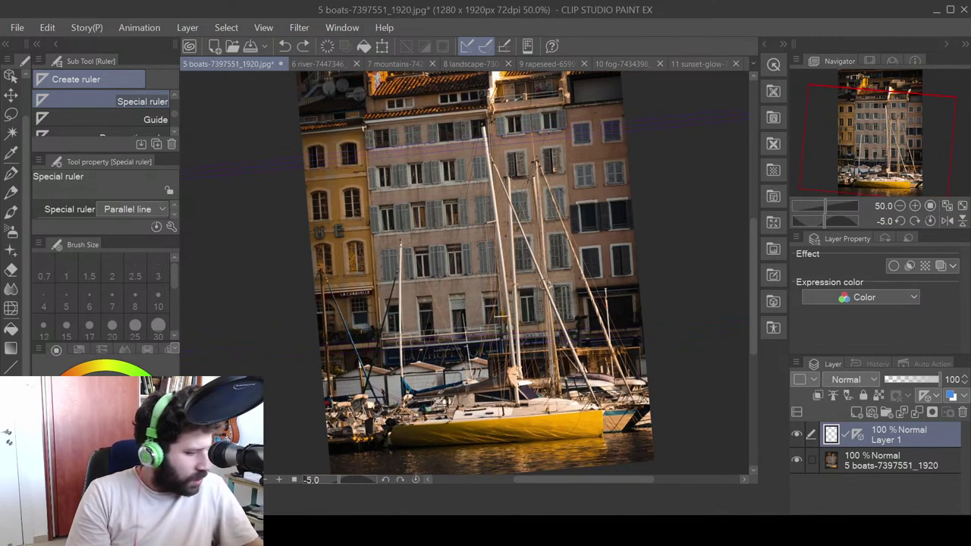
{"action": "left_click", "coordinate": [400, 479]}
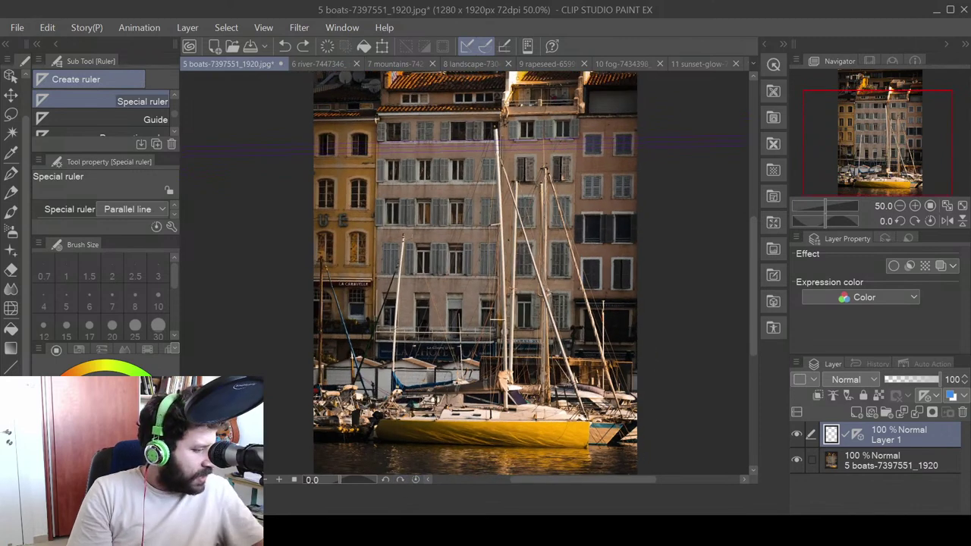
- Try a green G-pen line along a window's top edge using the ruler, and undo back to before Layer 1
{"action": "key", "text": "ctrl+minus"}
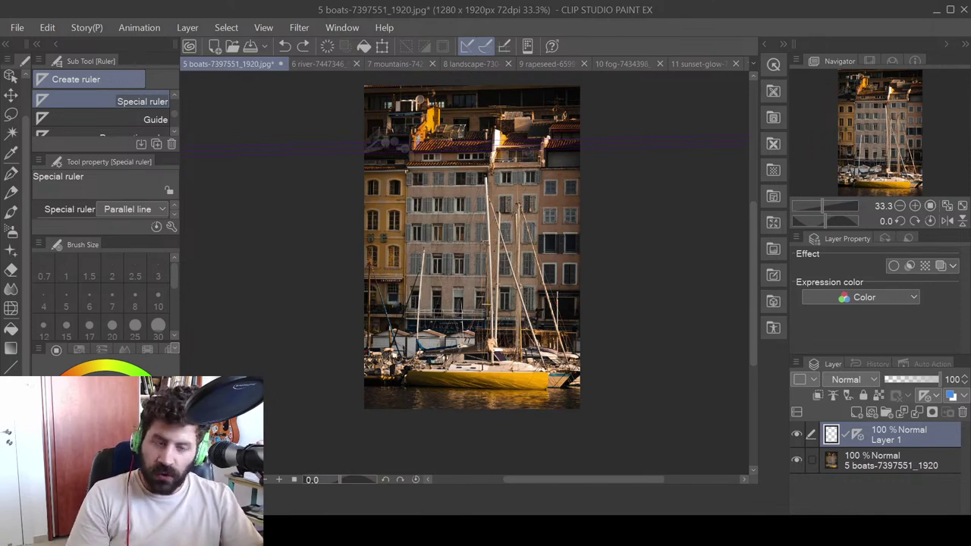
{"action": "key", "text": "ctrl+plus"}
{"action": "key", "text": "ctrl+plus"}
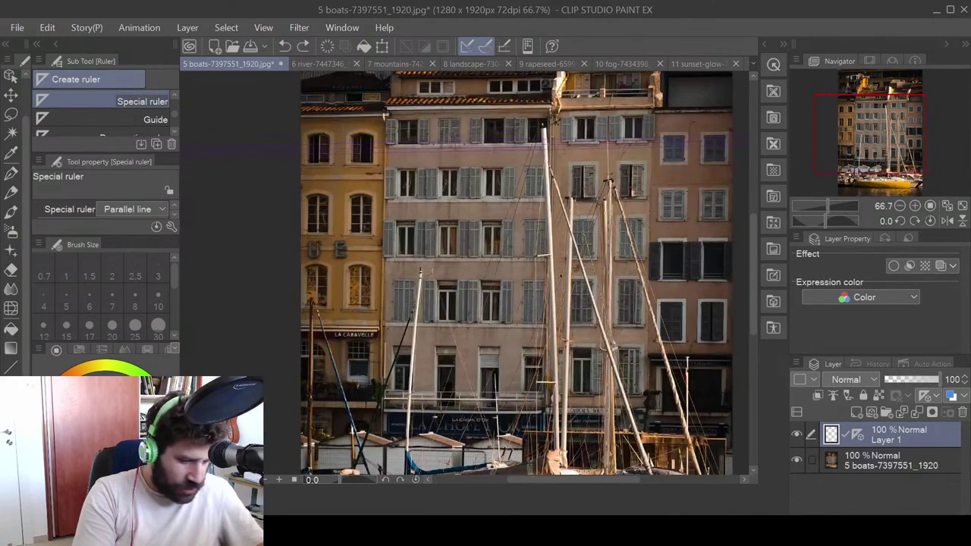
{"action": "key", "text": "p"}
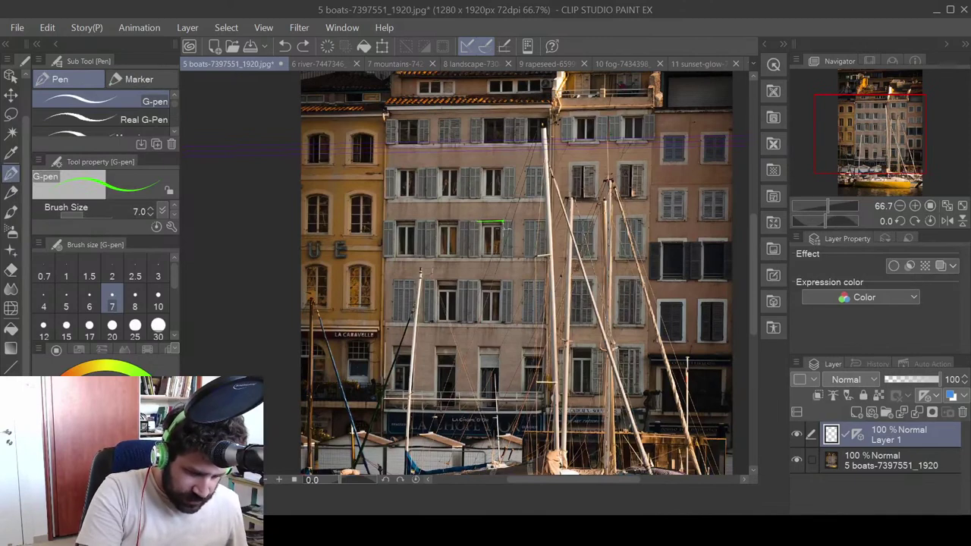
{"action": "left_click_drag", "start_coordinate": [477, 222], "coordinate": [503, 221]}
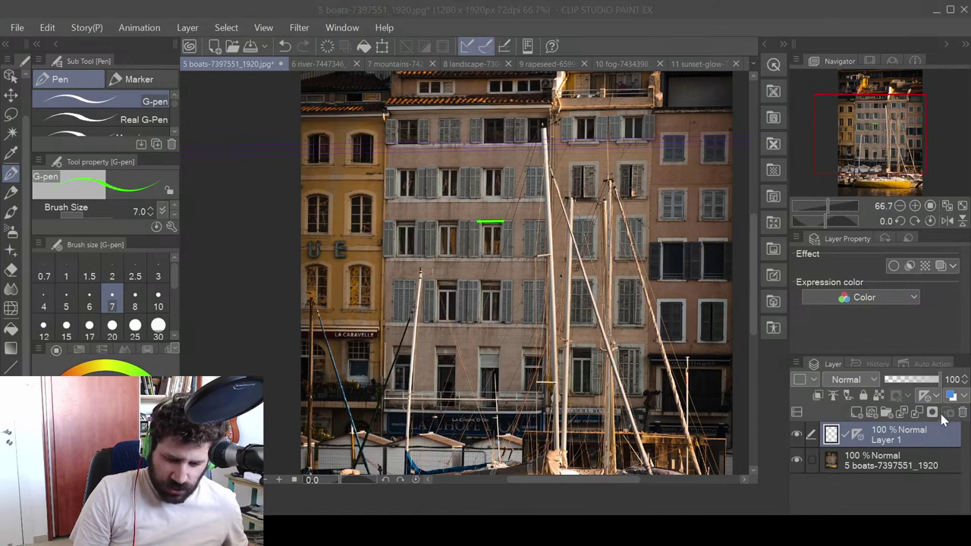
{"action": "key", "text": "ctrl+z"}
{"action": "key", "text": "ctrl+z"}
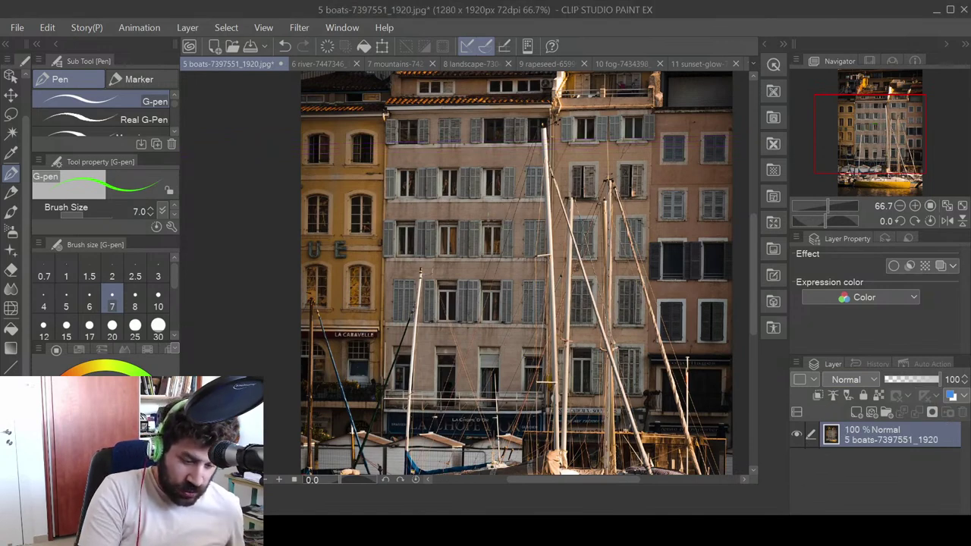
- Outline a window on the central facade with green G-pen lines and mark a narrow upright shape at another window
{"action": "mouse_move", "coordinate": [480, 223]}
{"action": "left_mouse_down"}
{"action": "mouse_move", "coordinate": [507, 223]}
{"action": "mouse_move", "coordinate": [502, 253]}
{"action": "mouse_move", "coordinate": [480, 254]}
{"action": "mouse_move", "coordinate": [502, 252]}
{"action": "left_mouse_up"}
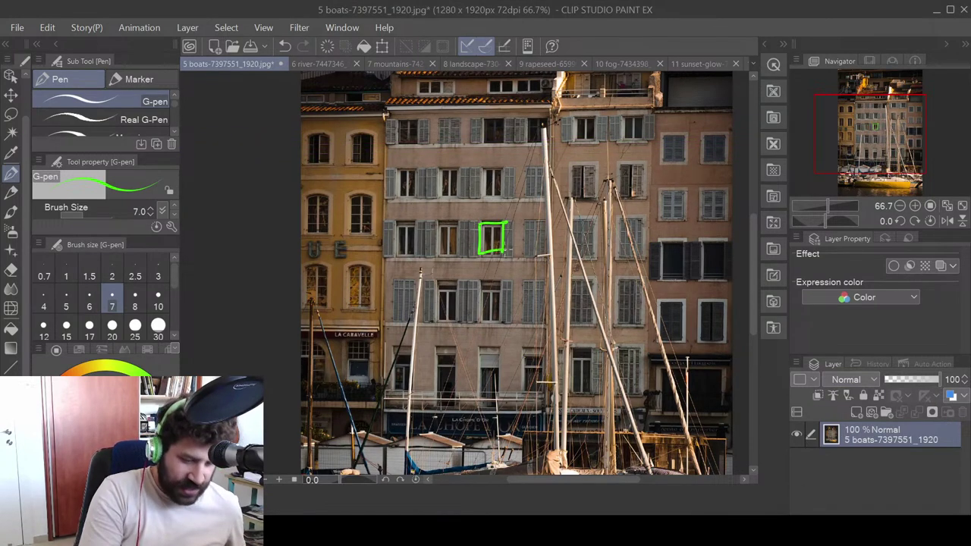
{"action": "left_click_drag", "start_coordinate": [410, 200], "coordinate": [415, 251]}
- In the river photo, outline the tall window on the near yellow building and a window on the pink house in green
{"action": "left_click", "coordinate": [314, 65]}
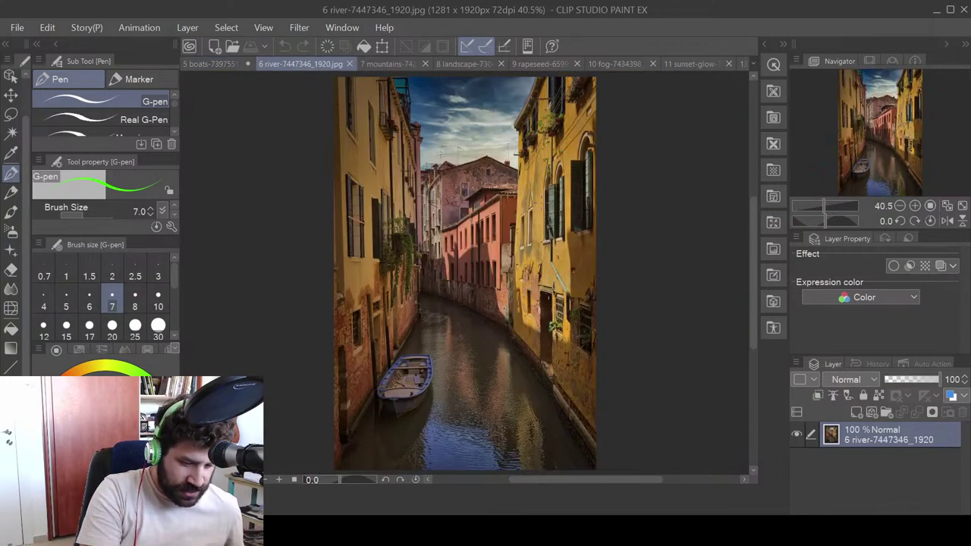
{"action": "mouse_move", "coordinate": [348, 177]}
{"action": "left_mouse_down"}
{"action": "mouse_move", "coordinate": [349, 255]}
{"action": "mouse_move", "coordinate": [360, 188]}
{"action": "mouse_move", "coordinate": [360, 258]}
{"action": "mouse_move", "coordinate": [350, 258]}
{"action": "left_mouse_up"}
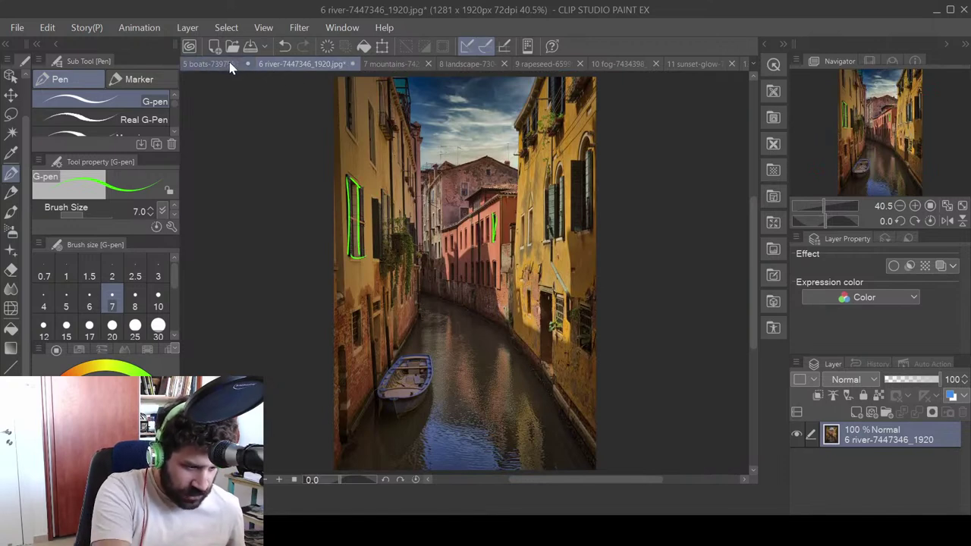
- Circle the yellow boat in green on the boats photo and close that photo
{"action": "left_click", "coordinate": [228, 65]}
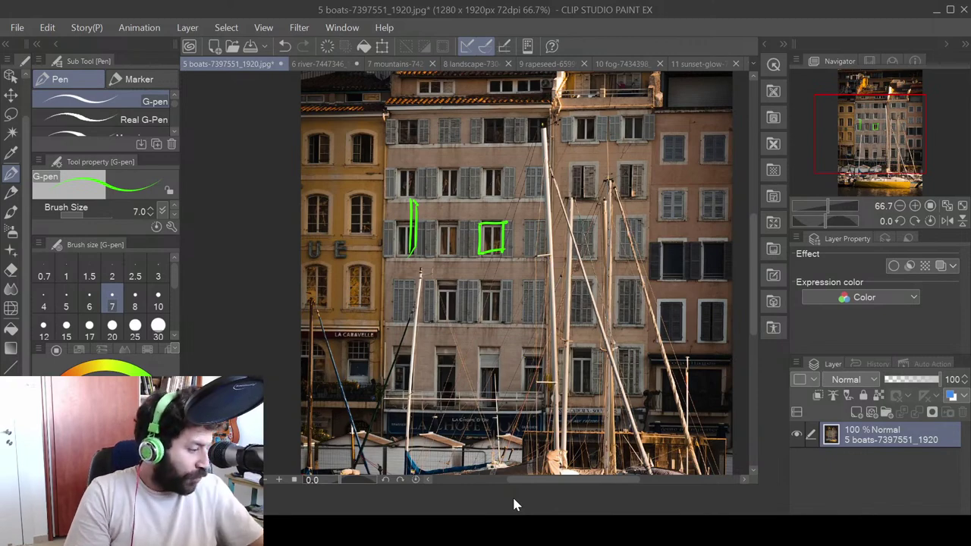
{"action": "key", "text": "ctrl+minus"}
{"action": "key", "text": "ctrl+minus"}
{"action": "left_click_drag", "start_coordinate": [451, 371], "coordinate": [557, 432]}
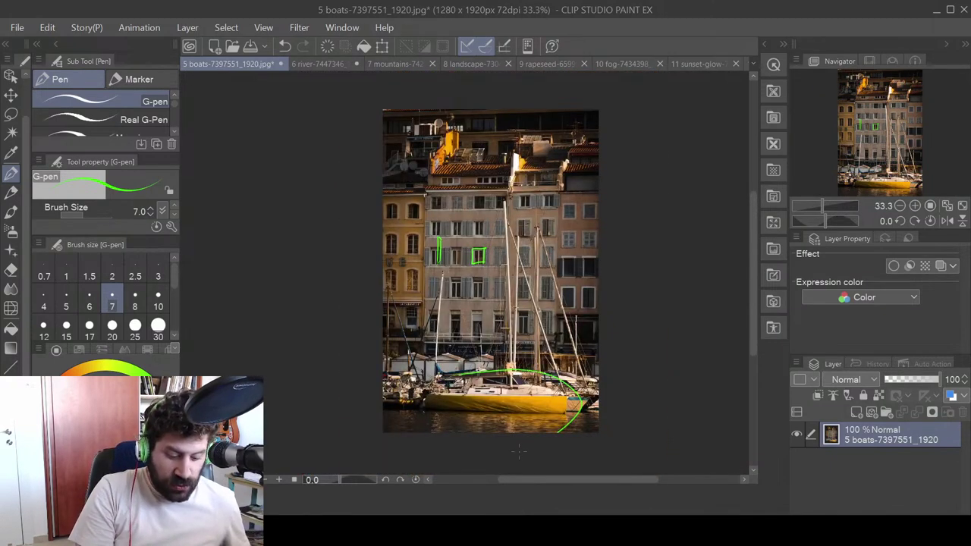
{"action": "left_click_drag", "start_coordinate": [425, 431], "coordinate": [580, 396]}
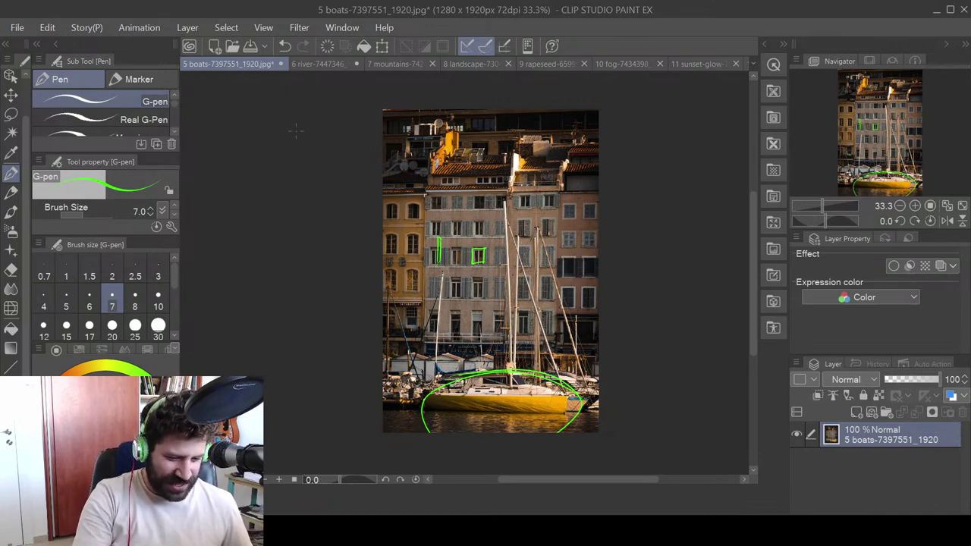
{"action": "left_click", "coordinate": [279, 64]}
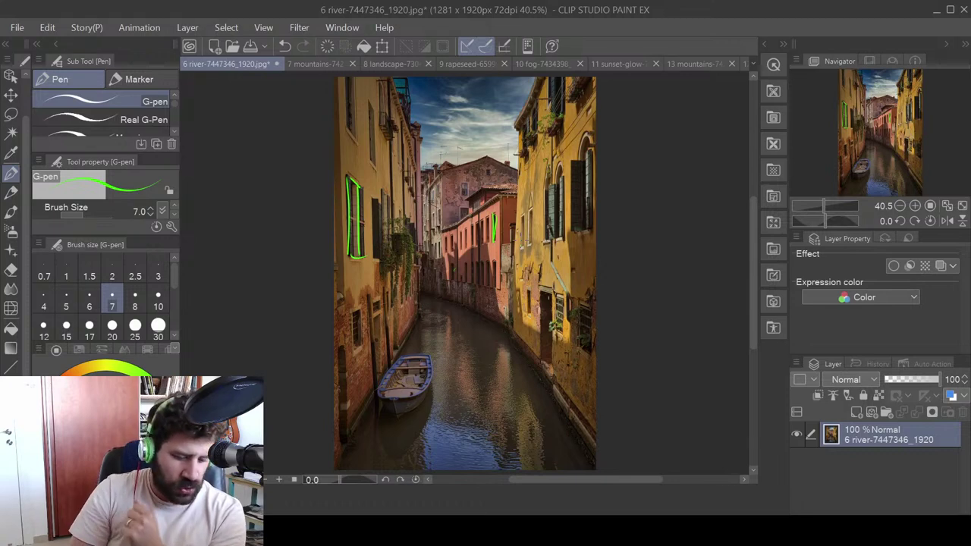
- Try several green perspective lines from the river photo's lower corner along the canal edge, undoing each one
{"action": "left_click_drag", "start_coordinate": [346, 444], "coordinate": [486, 176]}
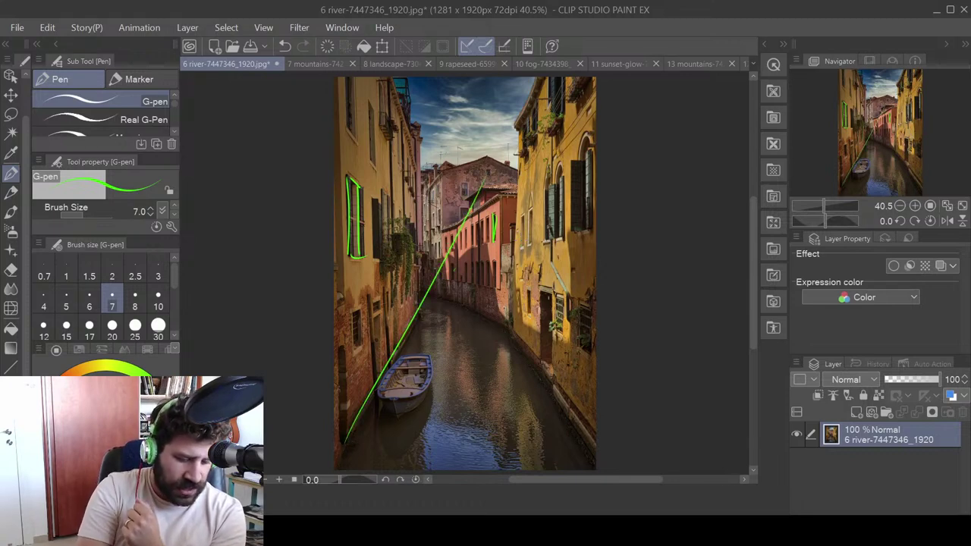
{"action": "key", "text": "ctrl+z"}
{"action": "left_click_drag", "start_coordinate": [342, 457], "coordinate": [362, 410]}
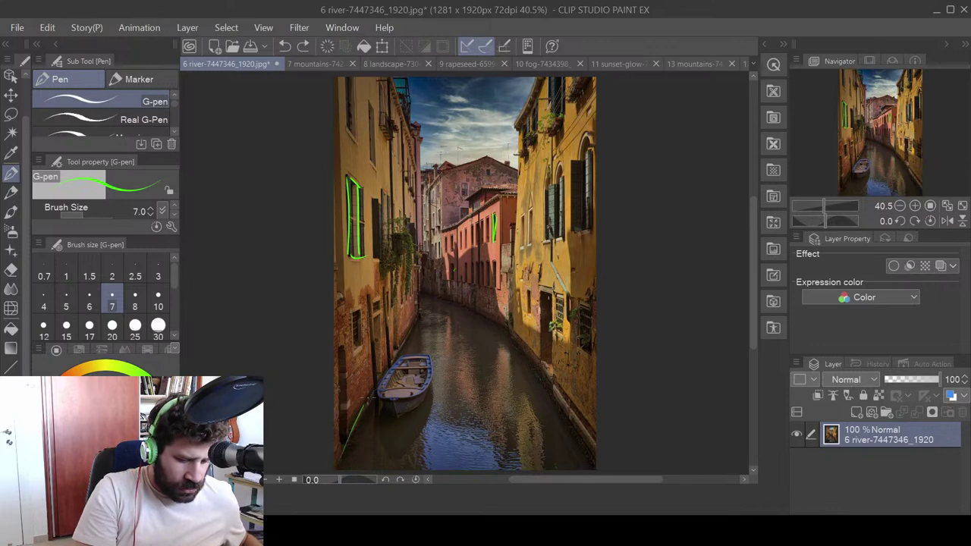
{"action": "key", "text": "ctrl+z"}
{"action": "left_click_drag", "start_coordinate": [346, 441], "coordinate": [498, 195]}
{"action": "key", "text": "ctrl+z"}
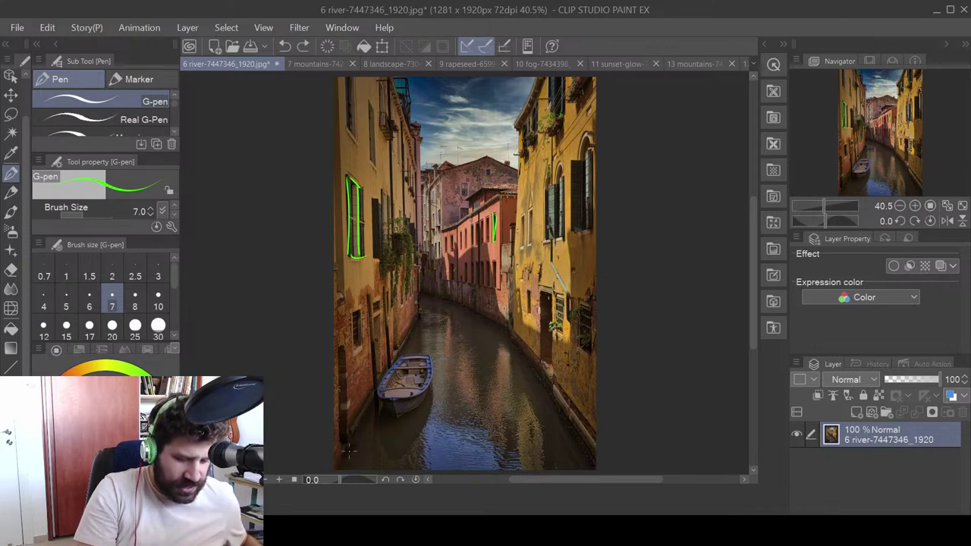
- Draw a straight green perspective line along the base of the yellow building, past the boat to the pink houses
{"action": "left_click_drag", "start_coordinate": [346, 454], "coordinate": [444, 259]}
{"action": "scroll", "coordinate": [572, 438], "scroll_direction": "left", "scroll_amount": 5}
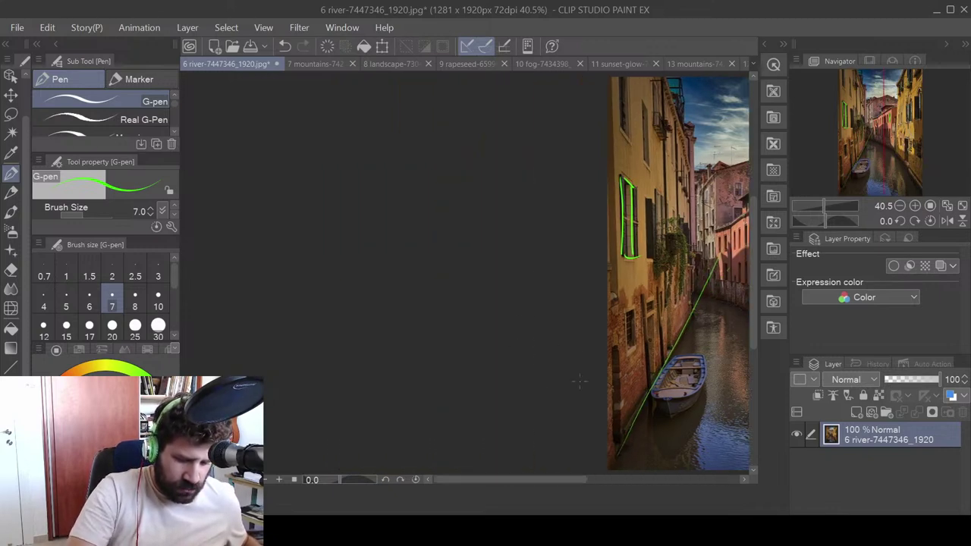
- Draw a green line along the opposite canal edge, mark the vanishing point where both edges meet, and draw a level horizon line through it
{"action": "mouse_move", "coordinate": [521, 480]}
{"action": "left_mouse_down"}
{"action": "mouse_move", "coordinate": [622, 481]}
{"action": "mouse_move", "coordinate": [602, 481]}
{"action": "mouse_move", "coordinate": [436, 242]}
{"action": "left_mouse_up"}
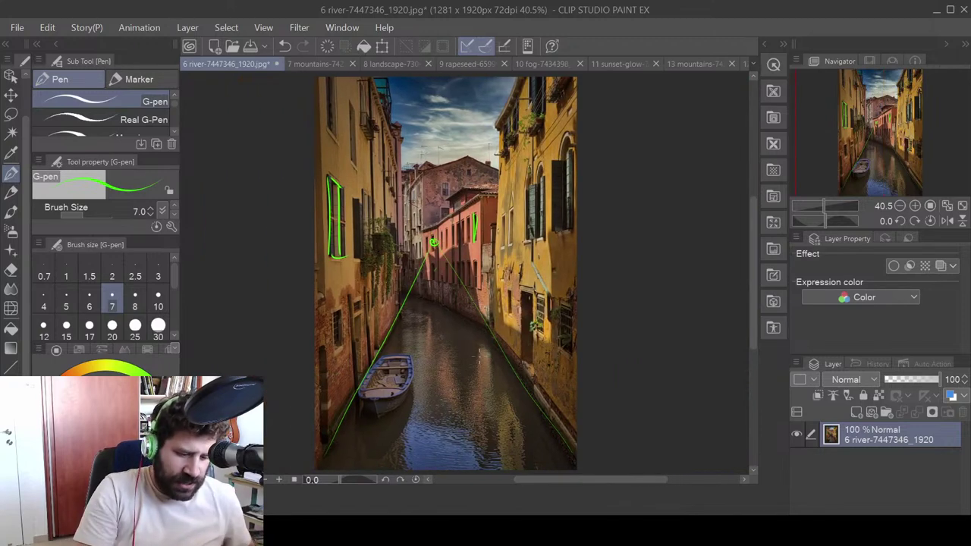
{"action": "left_click_drag", "start_coordinate": [316, 246], "coordinate": [576, 226]}
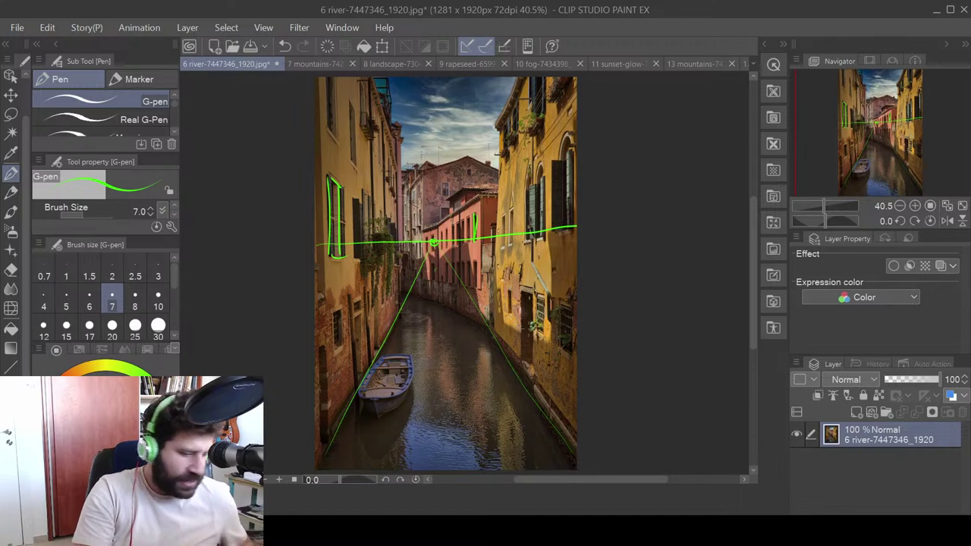
{"action": "key", "text": "ctrl+z"}
{"action": "mouse_move", "coordinate": [327, 251]}
{"action": "left_mouse_down"}
{"action": "mouse_move", "coordinate": [589, 238]}
{"action": "mouse_move", "coordinate": [356, 241]}
{"action": "mouse_move", "coordinate": [307, 231]}
{"action": "left_mouse_up"}
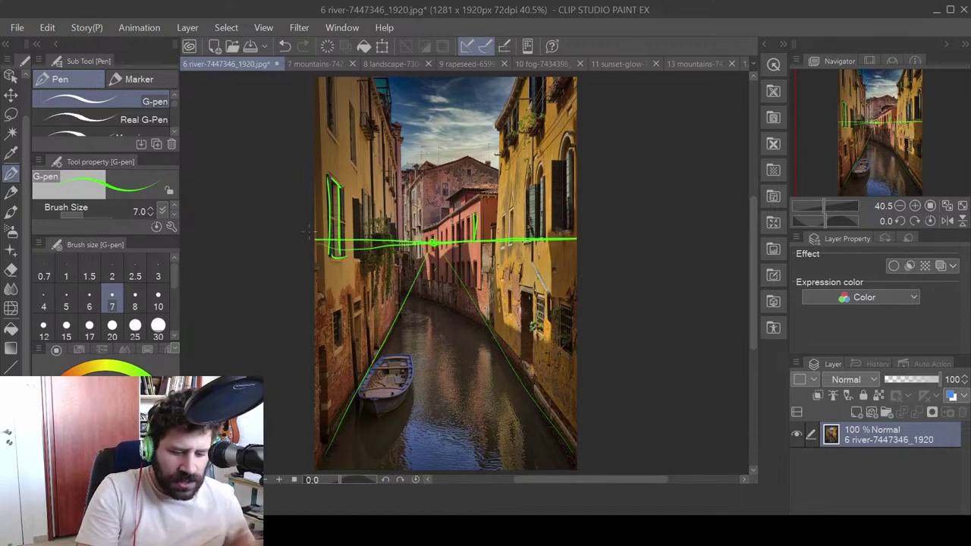
- Draw green lines from both yellow rooflines to the vanishing point, and from the pink houses' roof and base to separate points on the horizon
{"action": "left_click_drag", "start_coordinate": [372, 79], "coordinate": [431, 242]}
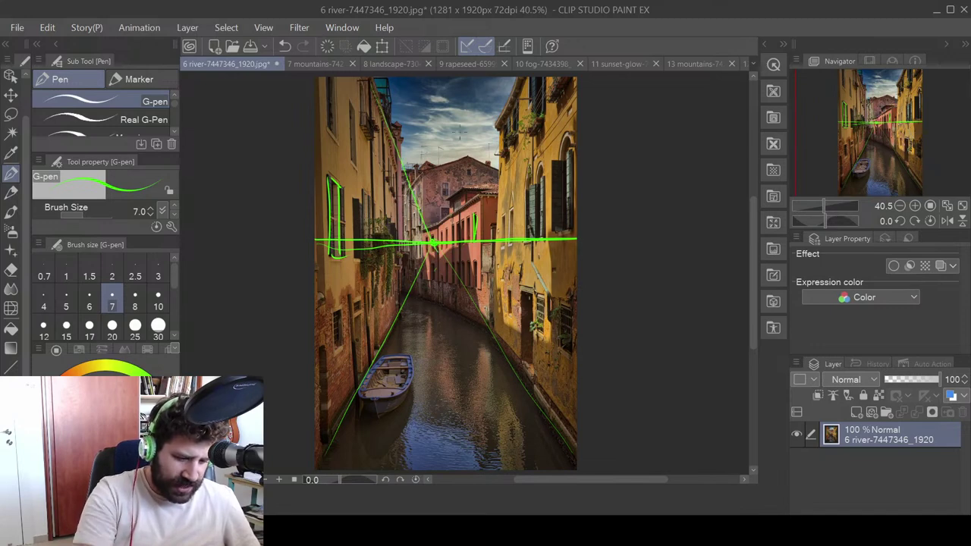
{"action": "left_click_drag", "start_coordinate": [529, 78], "coordinate": [433, 242]}
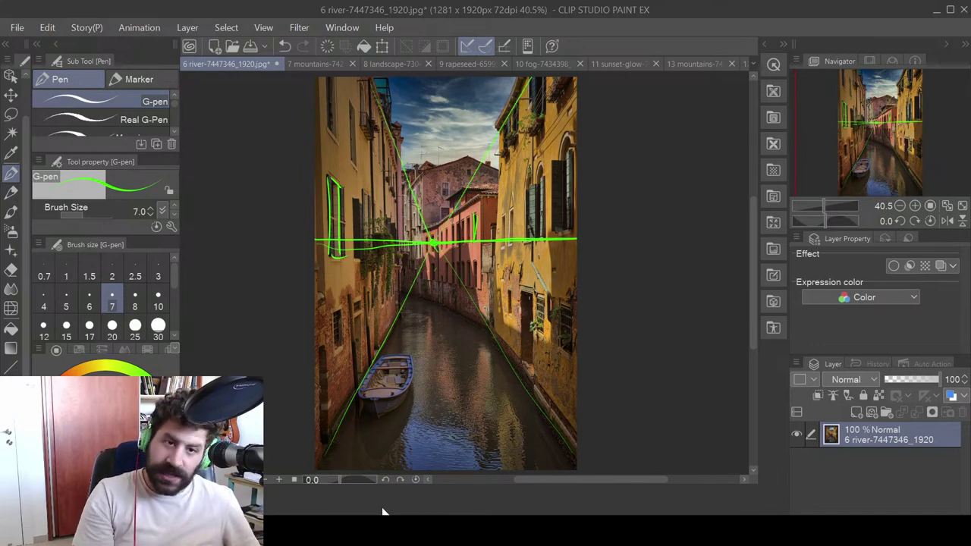
{"action": "left_click_drag", "start_coordinate": [497, 334], "coordinate": [336, 250]}
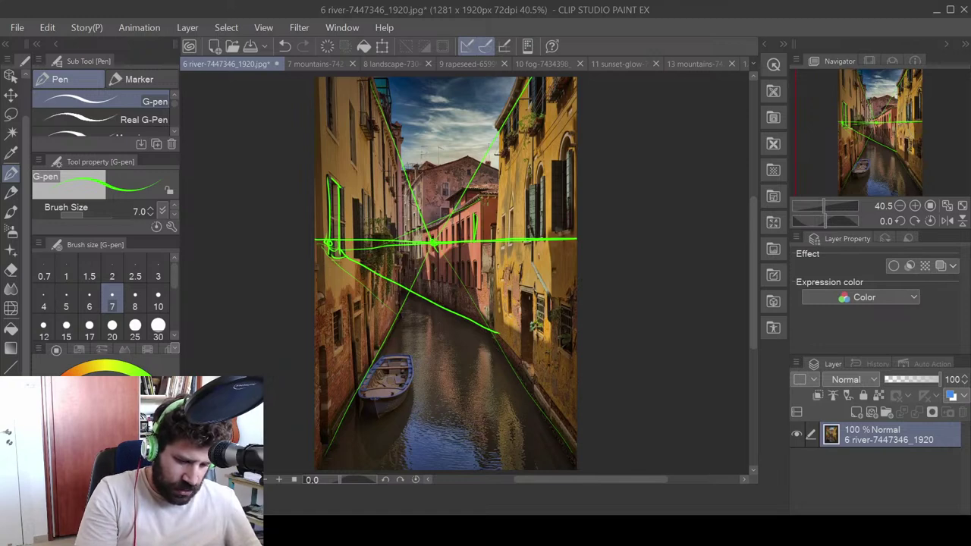
{"action": "left_click_drag", "start_coordinate": [490, 195], "coordinate": [398, 246]}
{"action": "left_click_drag", "start_coordinate": [490, 325], "coordinate": [424, 285]}
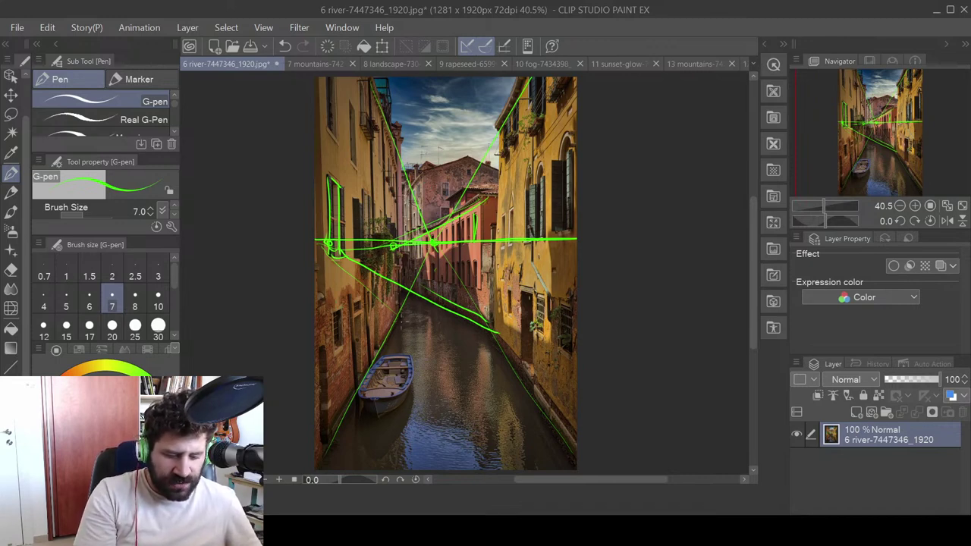
- Retrace both canal edges in thicker green and frame the pink houses and the wider scene with a small and a large rectangle
{"action": "left_click_drag", "start_coordinate": [400, 318], "coordinate": [326, 465]}
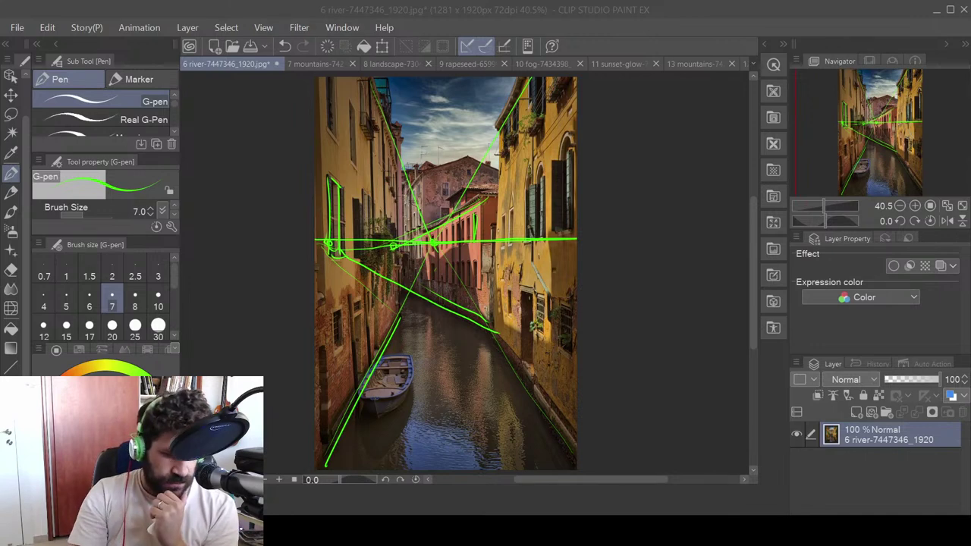
{"action": "left_click_drag", "start_coordinate": [493, 332], "coordinate": [576, 469]}
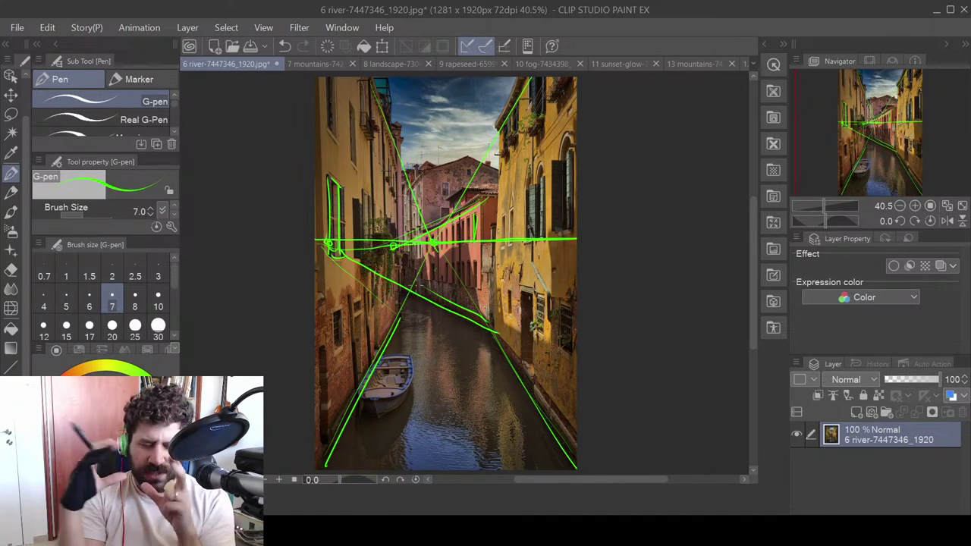
{"action": "mouse_move", "coordinate": [482, 214]}
{"action": "left_mouse_down"}
{"action": "mouse_move", "coordinate": [533, 271]}
{"action": "mouse_move", "coordinate": [452, 227]}
{"action": "left_mouse_up"}
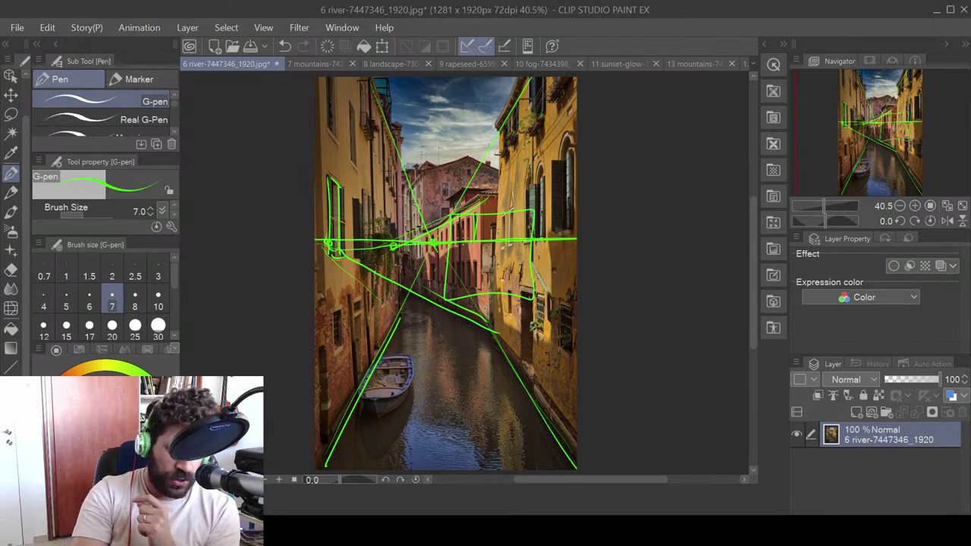
{"action": "mouse_move", "coordinate": [314, 112]}
{"action": "left_mouse_down"}
{"action": "mouse_move", "coordinate": [369, 112]}
{"action": "mouse_move", "coordinate": [575, 215]}
{"action": "left_mouse_up"}
{"action": "mouse_move", "coordinate": [577, 377]}
{"action": "left_mouse_down"}
{"action": "mouse_move", "coordinate": [501, 374]}
{"action": "mouse_move", "coordinate": [314, 378]}
{"action": "left_mouse_up"}
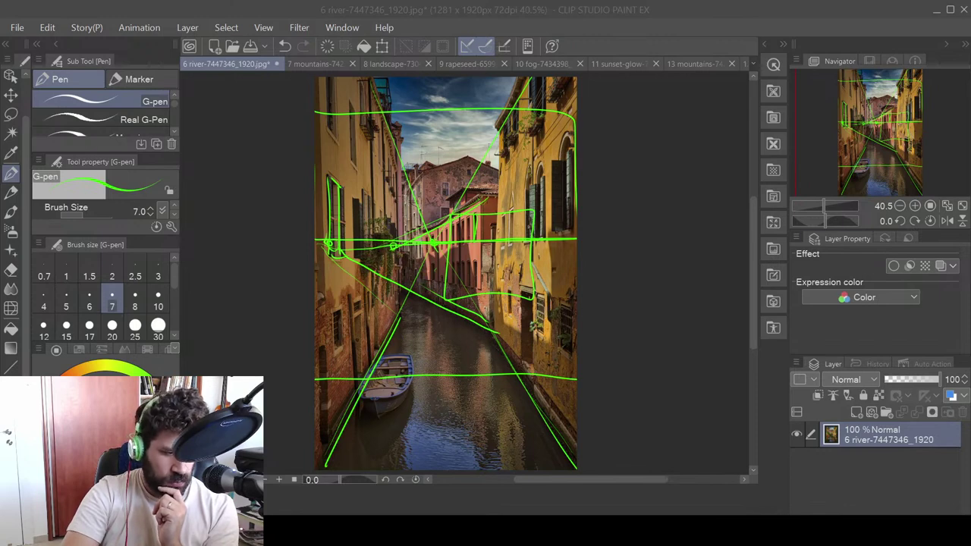
- Close the river photo and add a new raster layer above the mountains photo
{"action": "left_click", "coordinate": [276, 64]}
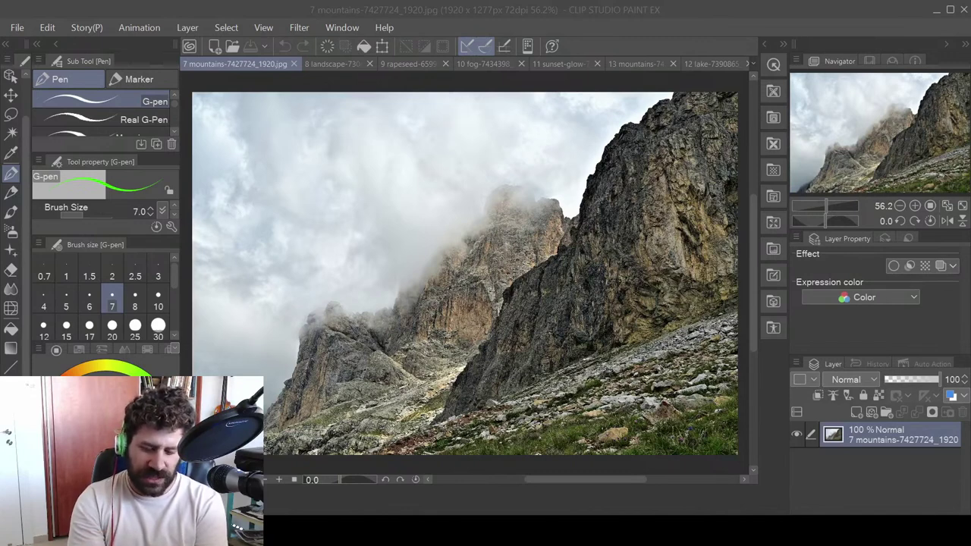
{"action": "key", "text": "Return"}
{"action": "left_click", "coordinate": [856, 413]}
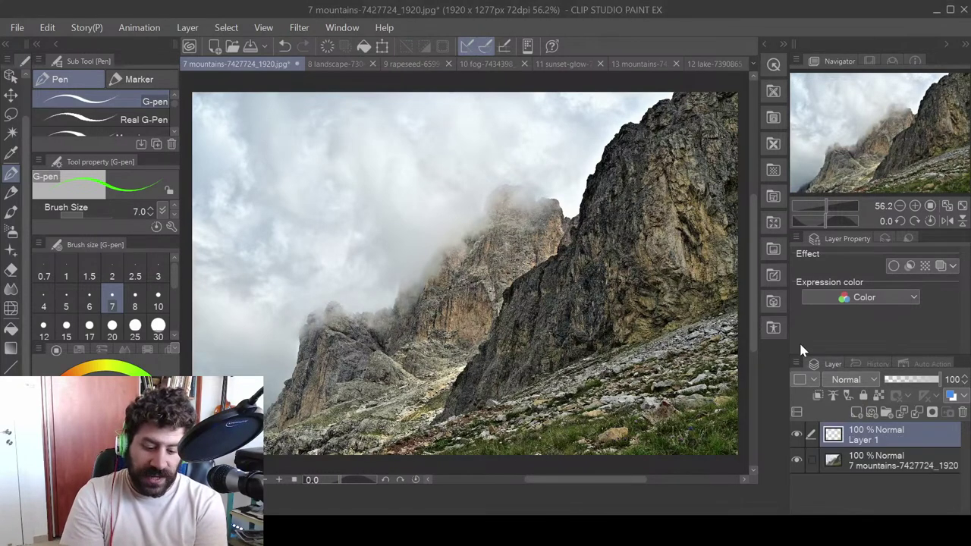
- Outline the near cliff and the distant cloud-covered peaks in green, with the G-pen brush size set to 15
{"action": "mouse_move", "coordinate": [674, 94]}
{"action": "left_mouse_down"}
{"action": "mouse_move", "coordinate": [627, 127]}
{"action": "mouse_move", "coordinate": [582, 195]}
{"action": "left_mouse_up"}
{"action": "left_click", "coordinate": [66, 331]}
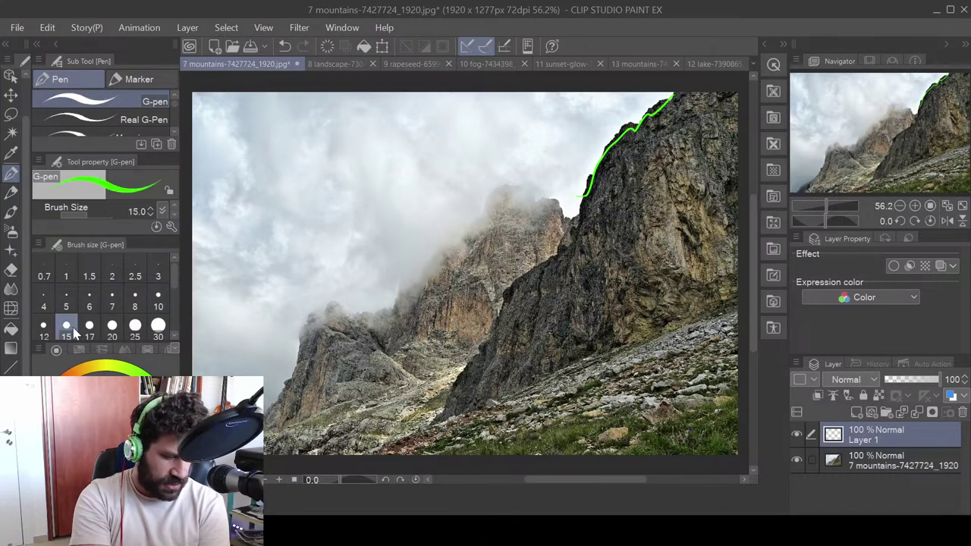
{"action": "left_click_drag", "start_coordinate": [675, 95], "coordinate": [611, 138]}
{"action": "mouse_move", "coordinate": [584, 195]}
{"action": "left_mouse_down"}
{"action": "mouse_move", "coordinate": [560, 245]}
{"action": "mouse_move", "coordinate": [507, 293]}
{"action": "mouse_move", "coordinate": [444, 413]}
{"action": "left_mouse_up"}
{"action": "mouse_move", "coordinate": [560, 209]}
{"action": "left_mouse_down"}
{"action": "mouse_move", "coordinate": [502, 186]}
{"action": "mouse_move", "coordinate": [459, 244]}
{"action": "mouse_move", "coordinate": [377, 308]}
{"action": "mouse_move", "coordinate": [342, 308]}
{"action": "mouse_move", "coordinate": [303, 345]}
{"action": "mouse_move", "coordinate": [267, 401]}
{"action": "left_mouse_up"}
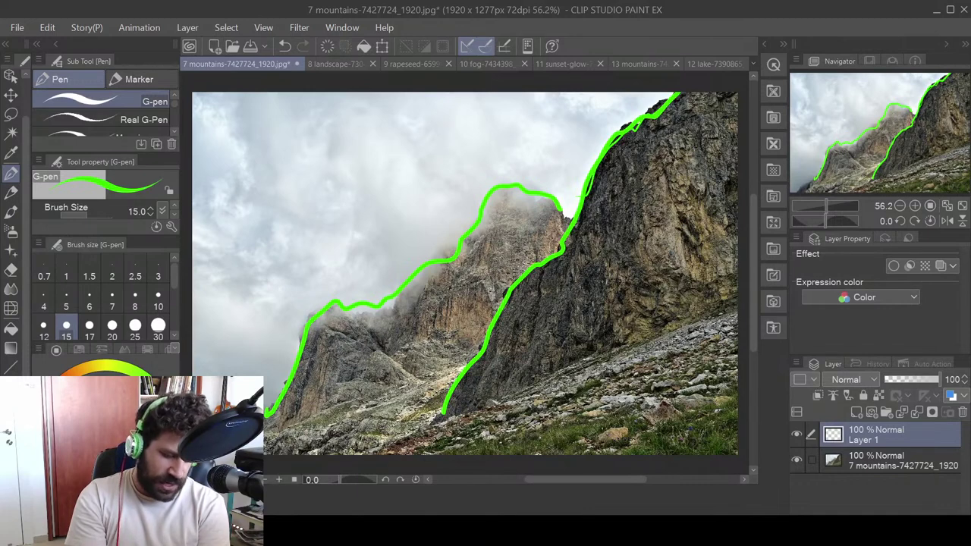
- Draw green base lines under the distant peaks and the near cliff, and outline the overlapping ridges receding behind them
{"action": "mouse_move", "coordinate": [443, 400]}
{"action": "left_mouse_down"}
{"action": "mouse_move", "coordinate": [282, 411]}
{"action": "mouse_move", "coordinate": [283, 399]}
{"action": "left_mouse_up"}
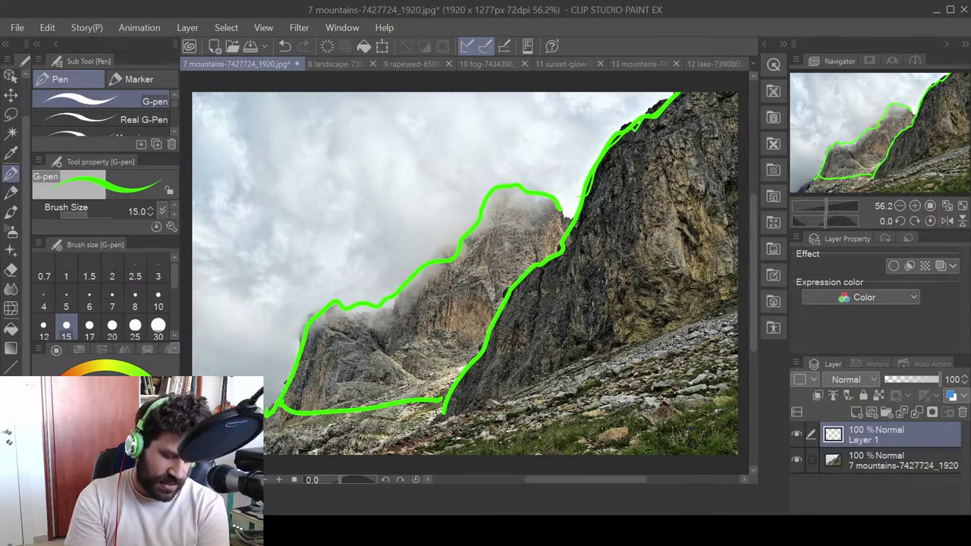
{"action": "mouse_move", "coordinate": [463, 381]}
{"action": "left_mouse_down"}
{"action": "mouse_move", "coordinate": [465, 410]}
{"action": "mouse_move", "coordinate": [742, 378]}
{"action": "left_mouse_up"}
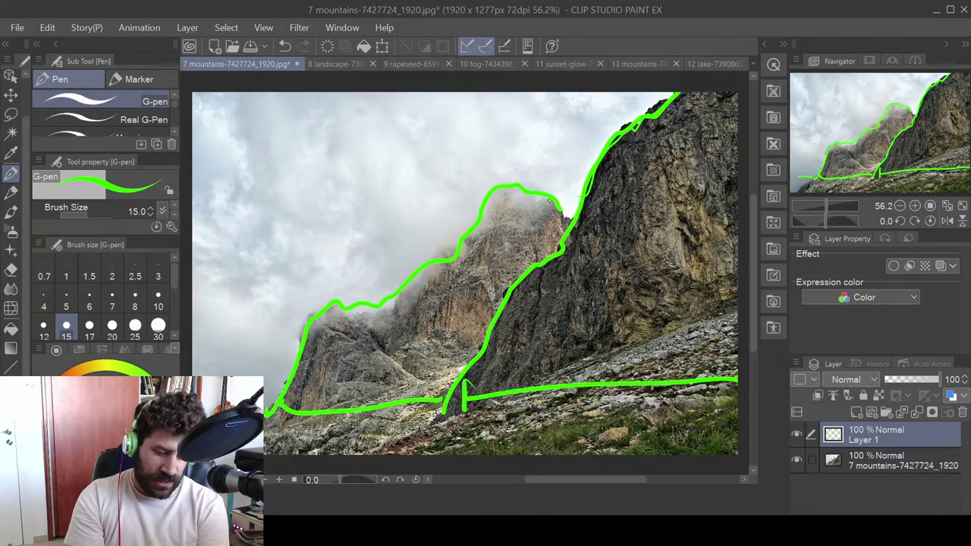
{"action": "mouse_move", "coordinate": [552, 198]}
{"action": "left_mouse_down"}
{"action": "mouse_move", "coordinate": [504, 197]}
{"action": "mouse_move", "coordinate": [449, 267]}
{"action": "mouse_move", "coordinate": [365, 336]}
{"action": "mouse_move", "coordinate": [339, 401]}
{"action": "left_mouse_up"}
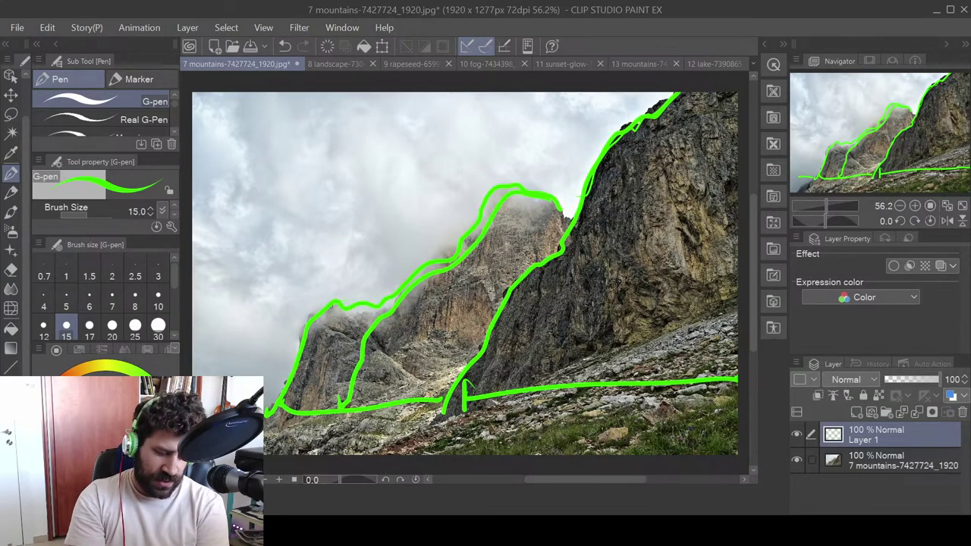
{"action": "left_click_drag", "start_coordinate": [291, 360], "coordinate": [266, 399]}
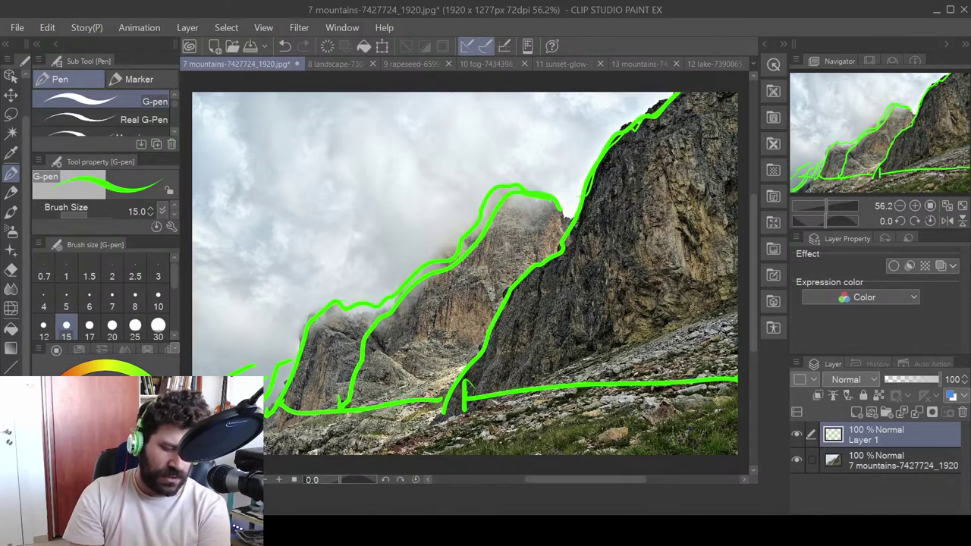
- Draw a straight green slope line across the mountain tops and a rising line along their base, and retrace the ridge and cliff contours
{"action": "left_click_drag", "start_coordinate": [658, 97], "coordinate": [217, 374]}
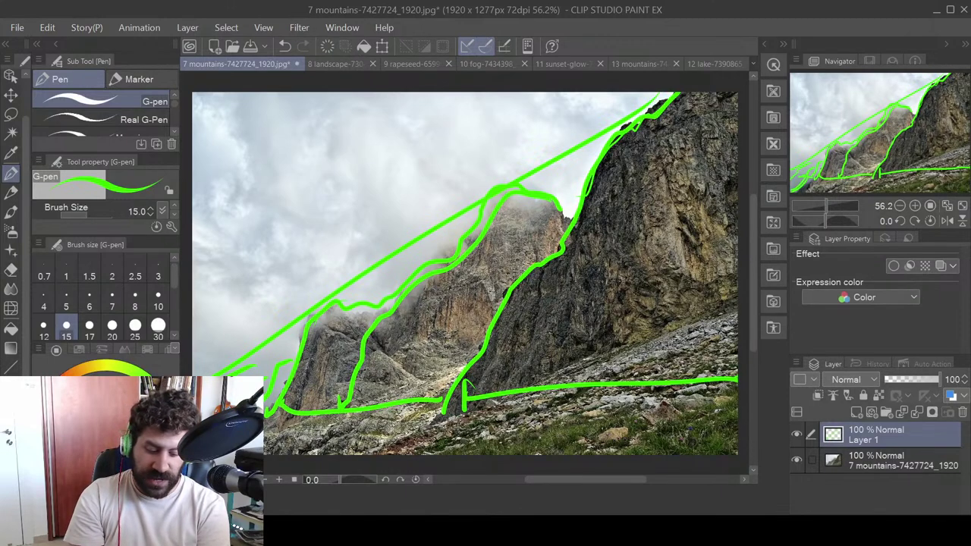
{"action": "left_click_drag", "start_coordinate": [469, 356], "coordinate": [264, 439]}
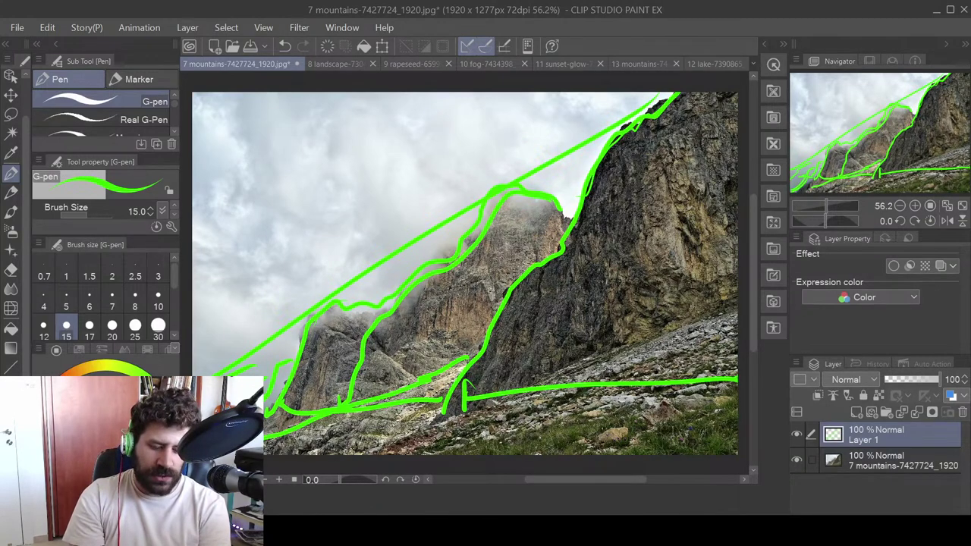
{"action": "mouse_move", "coordinate": [510, 203]}
{"action": "left_mouse_down"}
{"action": "mouse_move", "coordinate": [421, 315]}
{"action": "mouse_move", "coordinate": [349, 380]}
{"action": "left_mouse_up"}
{"action": "mouse_move", "coordinate": [641, 126]}
{"action": "left_mouse_down"}
{"action": "mouse_move", "coordinate": [566, 247]}
{"action": "mouse_move", "coordinate": [474, 360]}
{"action": "left_mouse_up"}
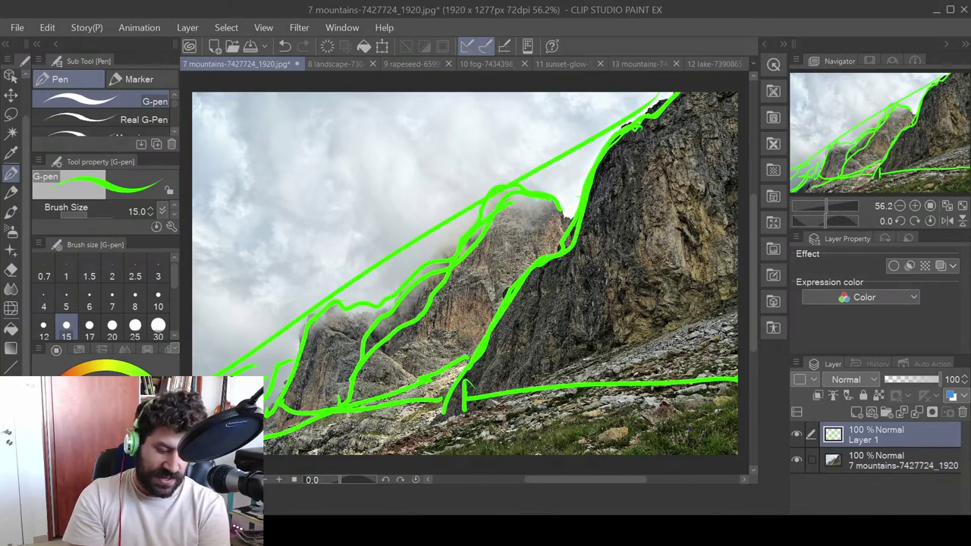
{"action": "left_click_drag", "start_coordinate": [497, 203], "coordinate": [337, 390]}
- Sketch red ridgelines with exaggerated jagged peaks over the mountains and along the cliff edge, and close the photo without saving
{"action": "key", "text": "x"}
{"action": "mouse_move", "coordinate": [578, 205]}
{"action": "left_mouse_down"}
{"action": "mouse_move", "coordinate": [506, 185]}
{"action": "mouse_move", "coordinate": [458, 245]}
{"action": "mouse_move", "coordinate": [417, 241]}
{"action": "mouse_move", "coordinate": [393, 264]}
{"action": "mouse_move", "coordinate": [365, 326]}
{"action": "mouse_move", "coordinate": [267, 409]}
{"action": "left_mouse_up"}
{"action": "mouse_move", "coordinate": [561, 199]}
{"action": "left_mouse_down"}
{"action": "mouse_move", "coordinate": [506, 194]}
{"action": "mouse_move", "coordinate": [294, 358]}
{"action": "mouse_move", "coordinate": [266, 409]}
{"action": "left_mouse_up"}
{"action": "mouse_move", "coordinate": [522, 185]}
{"action": "left_mouse_down"}
{"action": "mouse_move", "coordinate": [321, 274]}
{"action": "mouse_move", "coordinate": [264, 414]}
{"action": "left_mouse_up"}
{"action": "mouse_move", "coordinate": [493, 332]}
{"action": "left_mouse_down"}
{"action": "mouse_move", "coordinate": [466, 393]}
{"action": "mouse_move", "coordinate": [570, 250]}
{"action": "mouse_move", "coordinate": [657, 95]}
{"action": "left_mouse_up"}
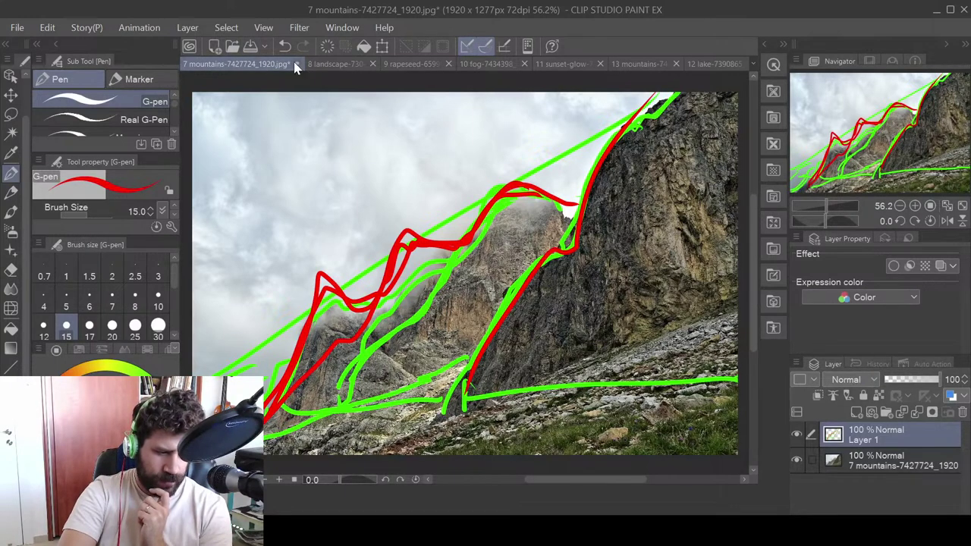
{"action": "key", "text": "n"}
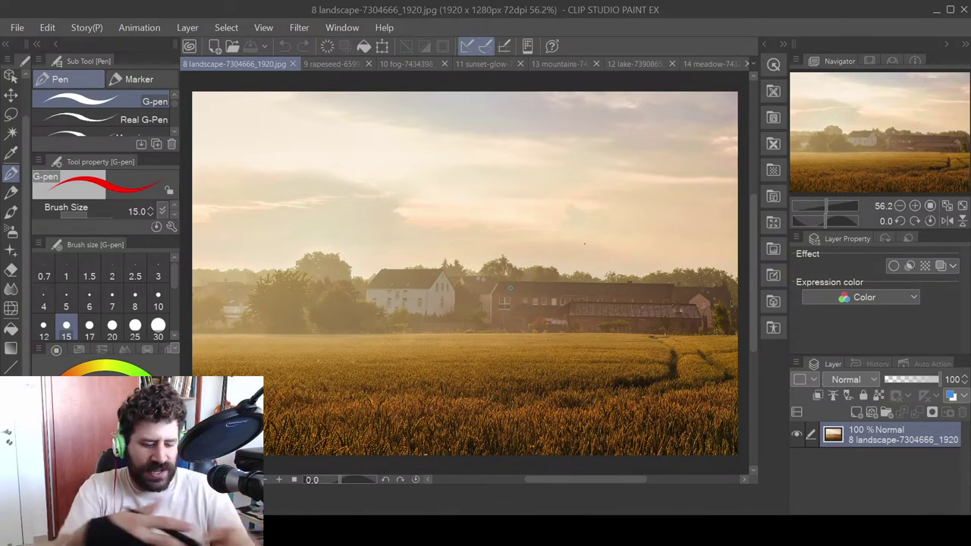
- On the landscape photo, draw red vertical posts that get smaller toward the far edge of the field, plus two taller foreground posts
{"action": "left_click_drag", "start_coordinate": [642, 298], "coordinate": [635, 378]}
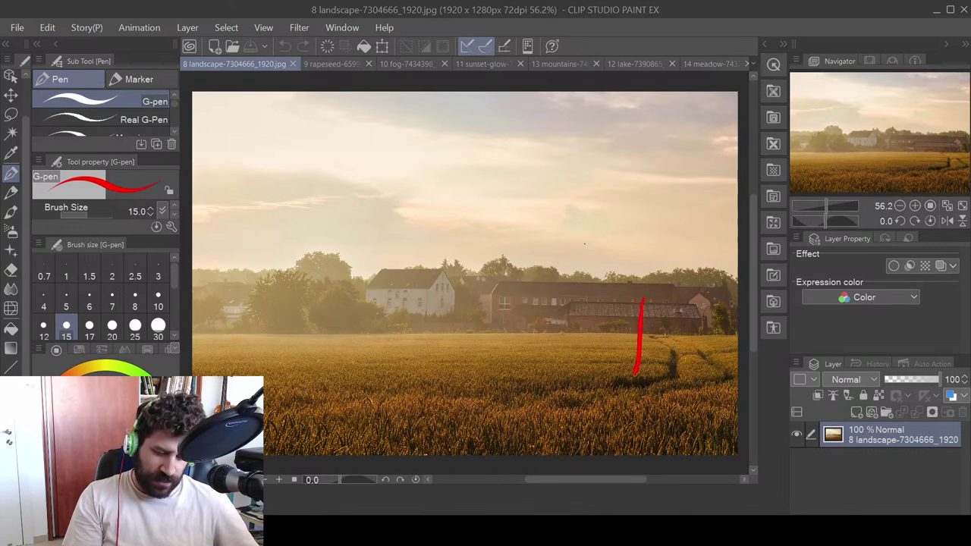
{"action": "left_click_drag", "start_coordinate": [636, 334], "coordinate": [634, 369]}
{"action": "left_click_drag", "start_coordinate": [567, 319], "coordinate": [566, 361]}
{"action": "left_click_drag", "start_coordinate": [523, 321], "coordinate": [523, 348]}
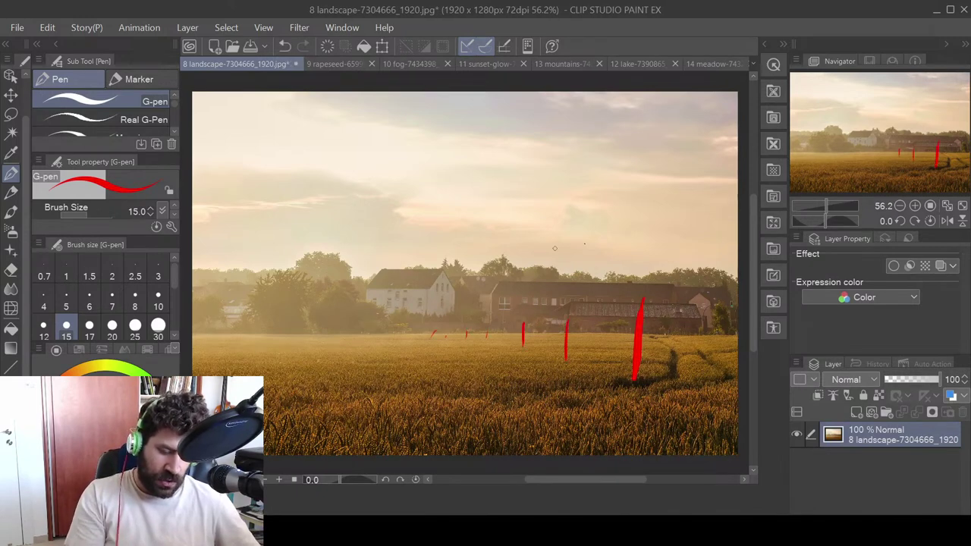
{"action": "left_click_drag", "start_coordinate": [515, 252], "coordinate": [512, 421]}
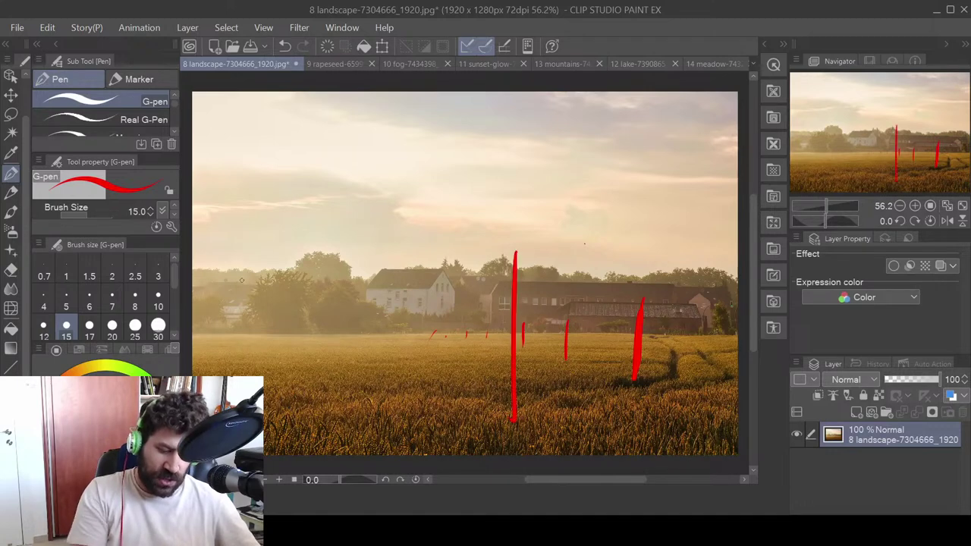
{"action": "left_click_drag", "start_coordinate": [226, 224], "coordinate": [239, 374]}
- Connect the red posts with sagging wire-like lines and short strokes near their tops and bases
{"action": "mouse_move", "coordinate": [207, 216]}
{"action": "left_mouse_down"}
{"action": "mouse_move", "coordinate": [466, 262]}
{"action": "mouse_move", "coordinate": [641, 313]}
{"action": "left_mouse_up"}
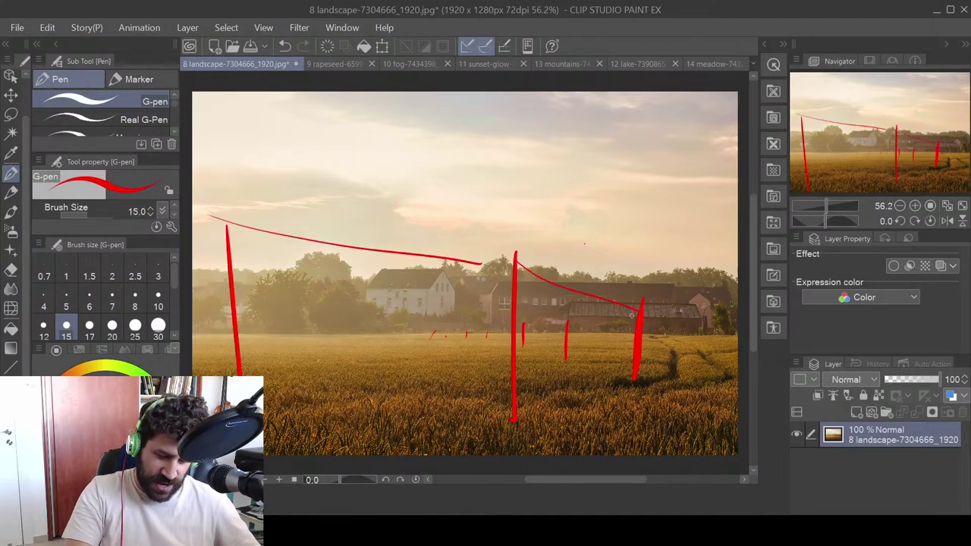
{"action": "left_click_drag", "start_coordinate": [575, 324], "coordinate": [636, 318]}
{"action": "left_click_drag", "start_coordinate": [525, 328], "coordinate": [557, 322]}
{"action": "left_click_drag", "start_coordinate": [527, 350], "coordinate": [547, 358]}
{"action": "left_click_drag", "start_coordinate": [510, 325], "coordinate": [467, 337]}
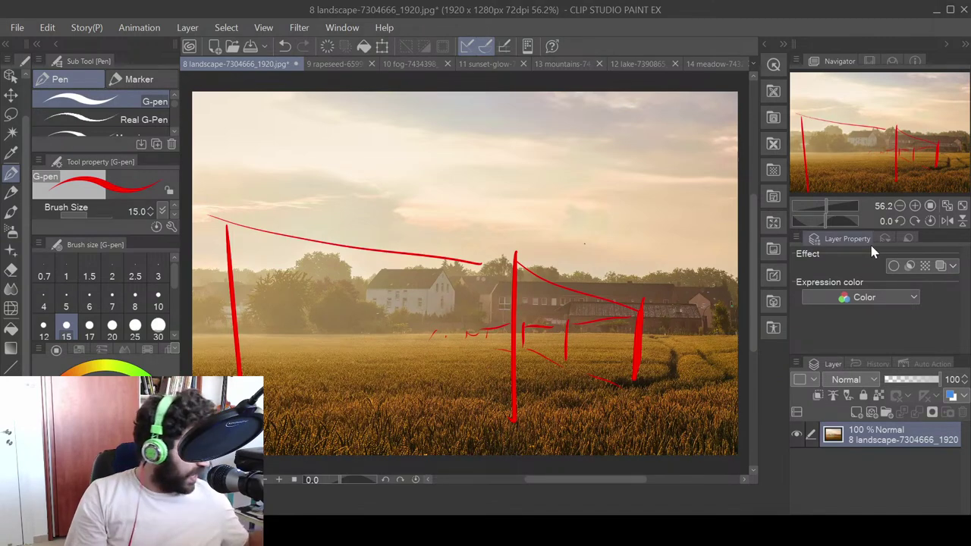
- Undo all the red post and connecting strokes on the landscape photo
{"action": "key", "text": "ctrl+z"}
{"action": "key", "text": "ctrl+z"}
{"action": "key", "text": "ctrl+z"}
{"action": "key", "text": "ctrl+z"}
{"action": "key", "text": "ctrl+z"}
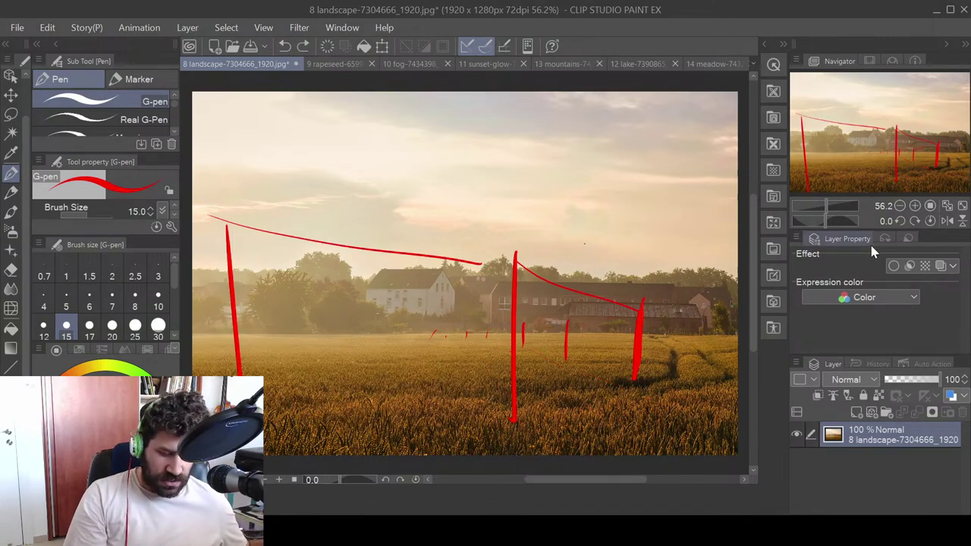
{"action": "key", "text": "ctrl+z"}
{"action": "key", "text": "ctrl+z"}
{"action": "key", "text": "ctrl+z"}
{"action": "key", "text": "ctrl+z"}
{"action": "key", "text": "ctrl+z"}
{"action": "key", "text": "ctrl+z"}
{"action": "key", "text": "ctrl+z"}
{"action": "key", "text": "ctrl+z"}
{"action": "key", "text": "ctrl+z"}
{"action": "key", "text": "ctrl+z"}
- Draw red horizontal lines along the field's far edge and the treetops, and a vertical line down through the field
{"action": "left_click_drag", "start_coordinate": [198, 331], "coordinate": [740, 337]}
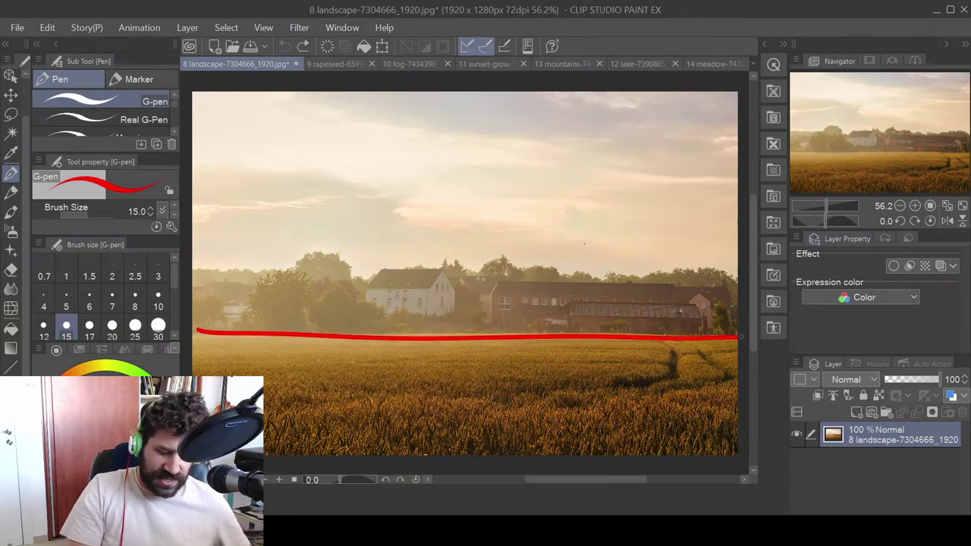
{"action": "left_click_drag", "start_coordinate": [176, 267], "coordinate": [126, 287]}
{"action": "left_click_drag", "start_coordinate": [187, 275], "coordinate": [736, 280]}
{"action": "left_click_drag", "start_coordinate": [483, 339], "coordinate": [481, 456]}
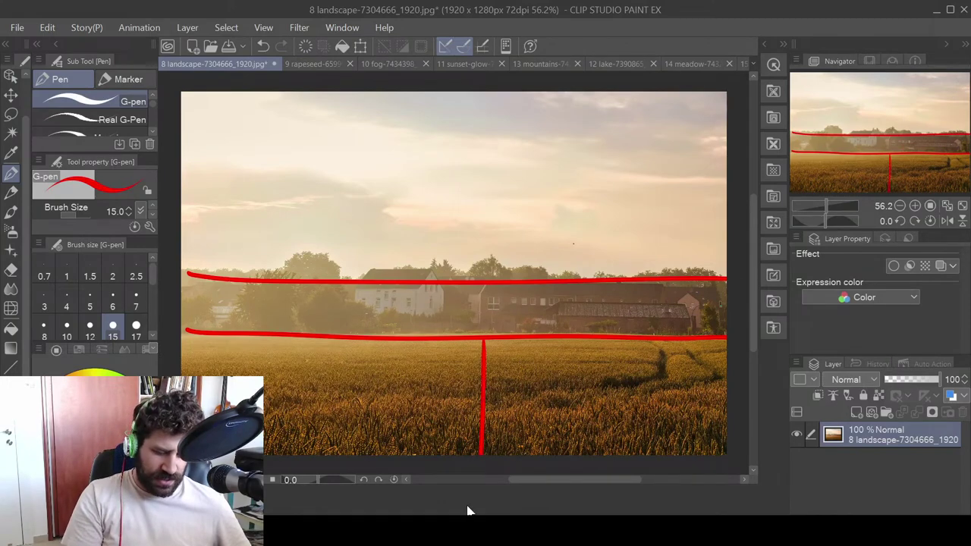
{"action": "mouse_move", "coordinate": [503, 319]}
{"action": "left_mouse_down"}
{"action": "mouse_move", "coordinate": [503, 254]}
{"action": "mouse_move", "coordinate": [487, 350]}
{"action": "left_mouse_up"}
{"action": "left_click_drag", "start_coordinate": [296, 299], "coordinate": [665, 304]}
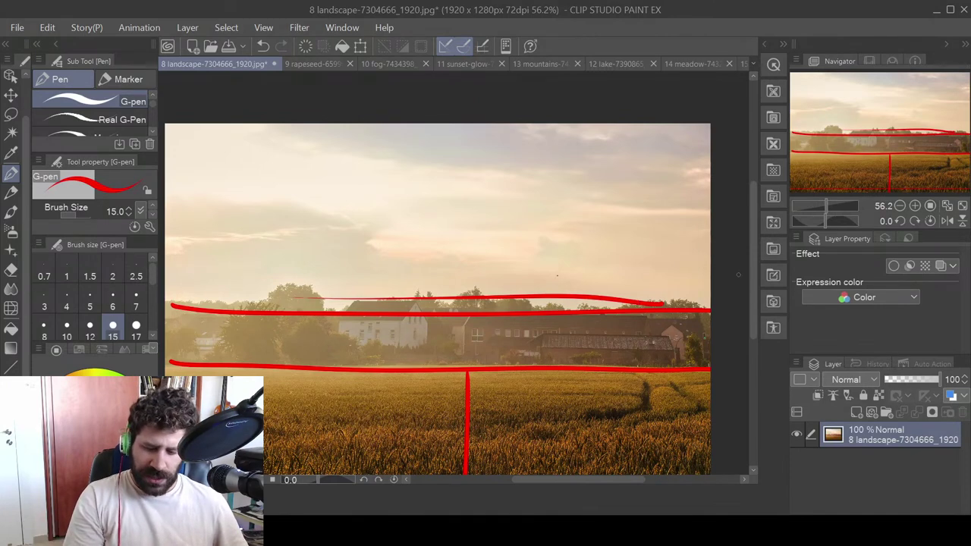
- Draw a red line sloping down across the field from the vertical line's upper end, and another near the field's far edge
{"action": "scroll", "coordinate": [753, 292], "scroll_direction": "down", "scroll_amount": 1}
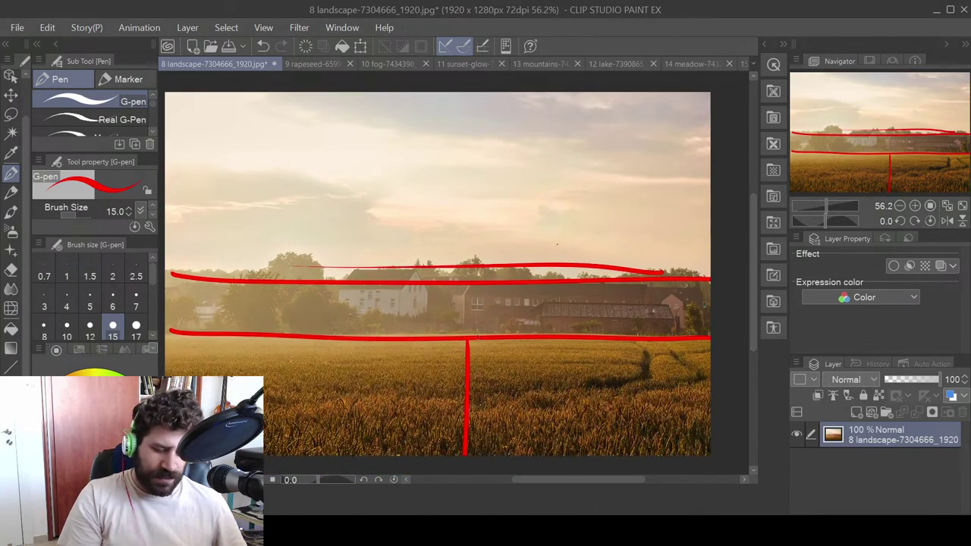
{"action": "left_click_drag", "start_coordinate": [465, 342], "coordinate": [264, 388]}
{"action": "mouse_move", "coordinate": [342, 342]}
{"action": "left_mouse_down"}
{"action": "mouse_move", "coordinate": [448, 339]}
{"action": "mouse_move", "coordinate": [166, 342]}
{"action": "left_mouse_up"}
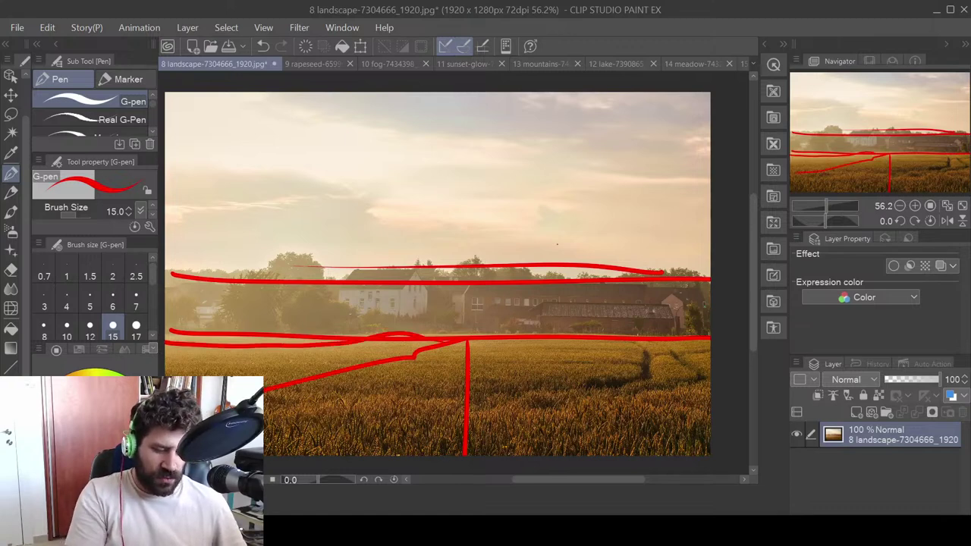
- Draw a red line across the middle of the field, hatch the foreground below with zigzags, and close the landscape photo
{"action": "left_click_drag", "start_coordinate": [243, 373], "coordinate": [711, 369]}
{"action": "left_click_drag", "start_coordinate": [291, 389], "coordinate": [196, 372]}
{"action": "mouse_move", "coordinate": [266, 402]}
{"action": "left_mouse_down"}
{"action": "mouse_move", "coordinate": [360, 371]}
{"action": "mouse_move", "coordinate": [494, 391]}
{"action": "mouse_move", "coordinate": [582, 380]}
{"action": "mouse_move", "coordinate": [687, 453]}
{"action": "left_mouse_up"}
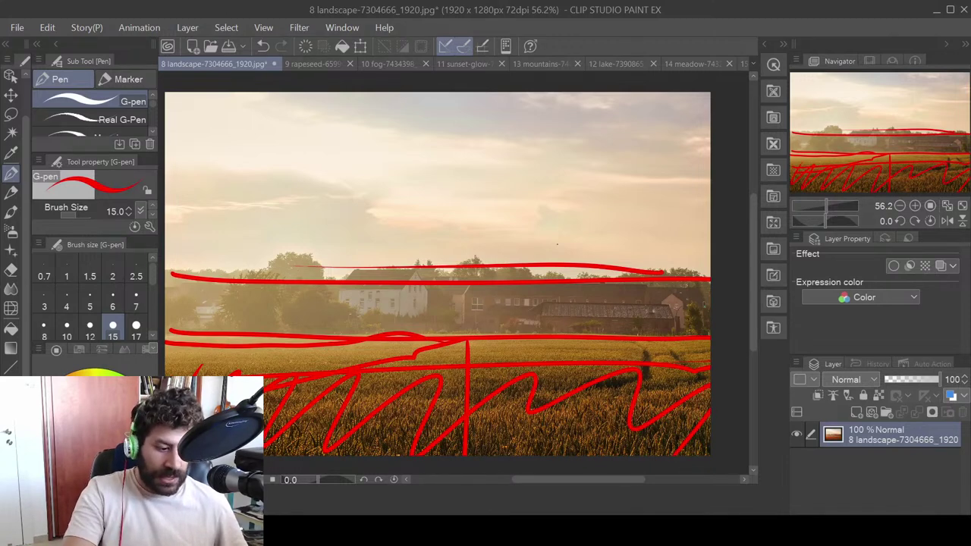
{"action": "left_click", "coordinate": [274, 66]}
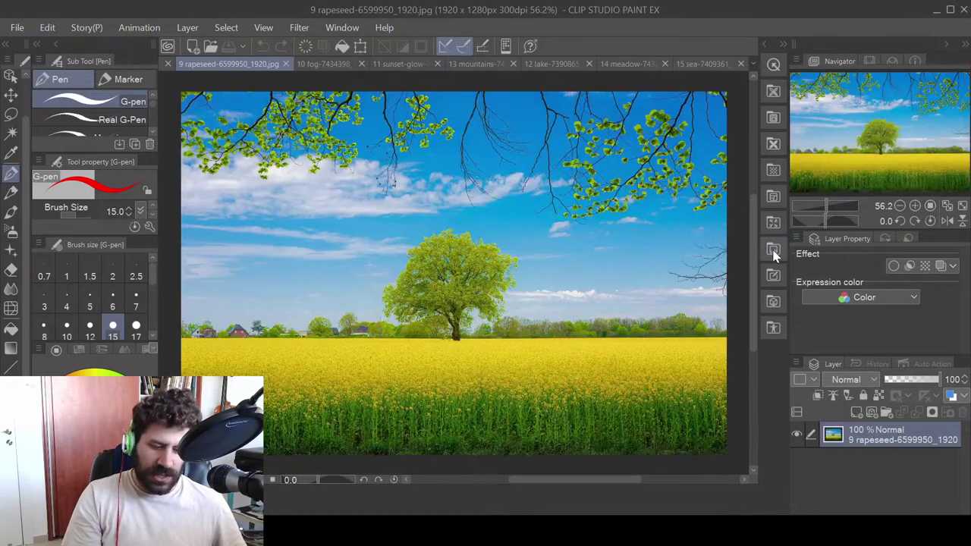
- Circle the lone tree in red, trace the field's far edge, and add two foreground arrows pointing toward the tree
{"action": "mouse_move", "coordinate": [371, 265]}
{"action": "left_mouse_down"}
{"action": "mouse_move", "coordinate": [398, 220]}
{"action": "mouse_move", "coordinate": [384, 381]}
{"action": "mouse_move", "coordinate": [368, 245]}
{"action": "left_mouse_up"}
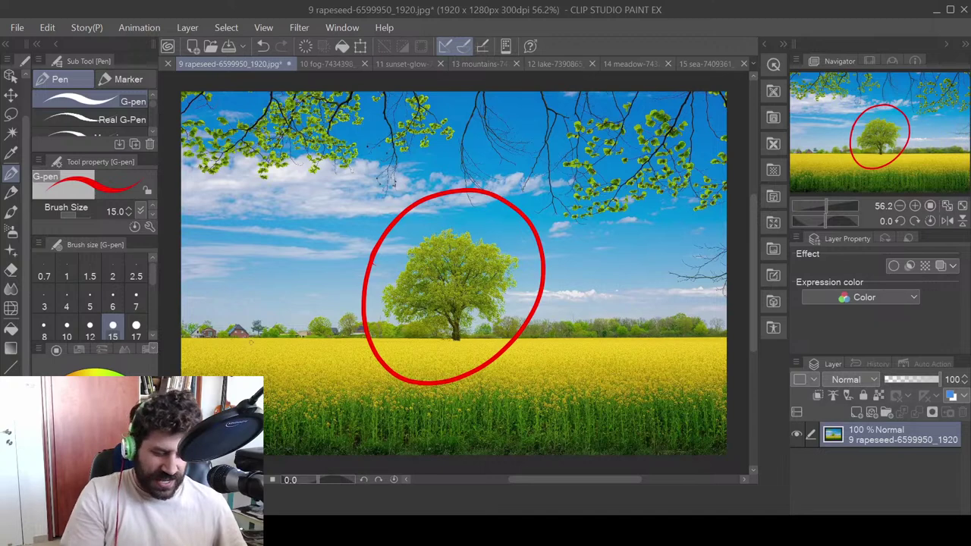
{"action": "mouse_move", "coordinate": [192, 345]}
{"action": "left_mouse_down"}
{"action": "mouse_move", "coordinate": [619, 332]}
{"action": "mouse_move", "coordinate": [727, 331]}
{"action": "left_mouse_up"}
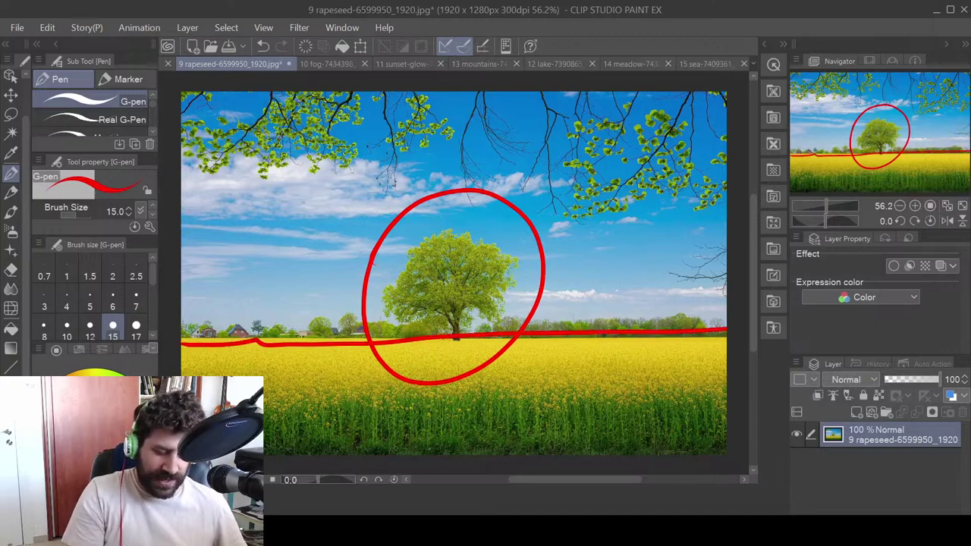
{"action": "mouse_move", "coordinate": [491, 454]}
{"action": "left_mouse_down"}
{"action": "mouse_move", "coordinate": [491, 384]}
{"action": "mouse_move", "coordinate": [507, 406]}
{"action": "left_mouse_up"}
{"action": "mouse_move", "coordinate": [666, 453]}
{"action": "left_mouse_down"}
{"action": "mouse_move", "coordinate": [542, 396]}
{"action": "mouse_move", "coordinate": [540, 411]}
{"action": "left_mouse_up"}
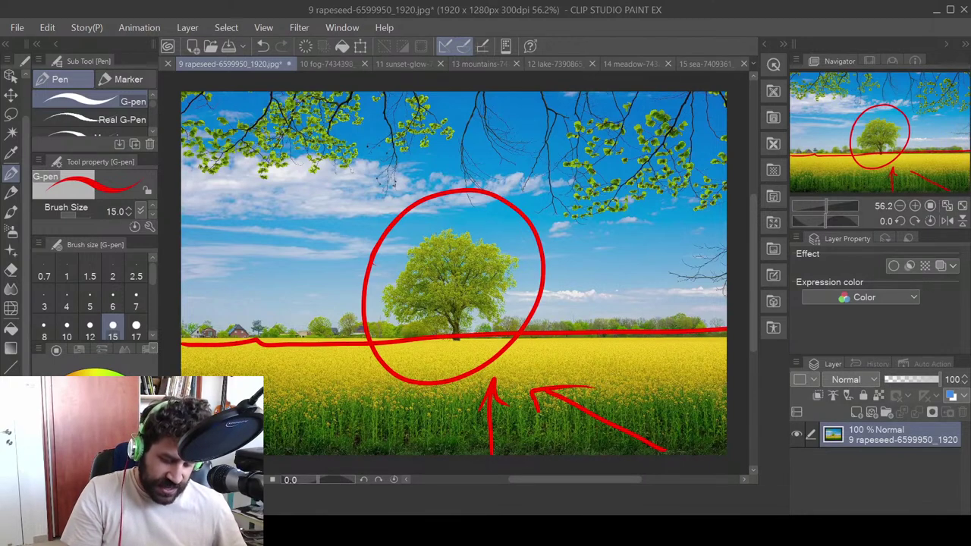
- Draw two jagged red path lines from the tree's base across the field's left side, and close the rapeseed photo
{"action": "mouse_move", "coordinate": [457, 343]}
{"action": "left_mouse_down"}
{"action": "mouse_move", "coordinate": [328, 389]}
{"action": "mouse_move", "coordinate": [266, 424]}
{"action": "left_mouse_up"}
{"action": "mouse_move", "coordinate": [421, 353]}
{"action": "left_mouse_down"}
{"action": "mouse_move", "coordinate": [460, 346]}
{"action": "mouse_move", "coordinate": [244, 373]}
{"action": "left_mouse_up"}
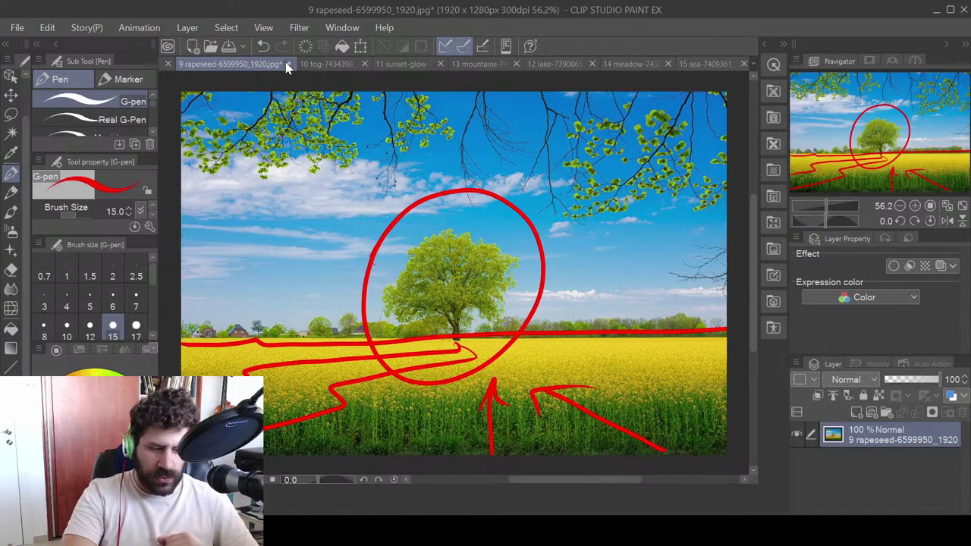
{"action": "left_click", "coordinate": [515, 220]}
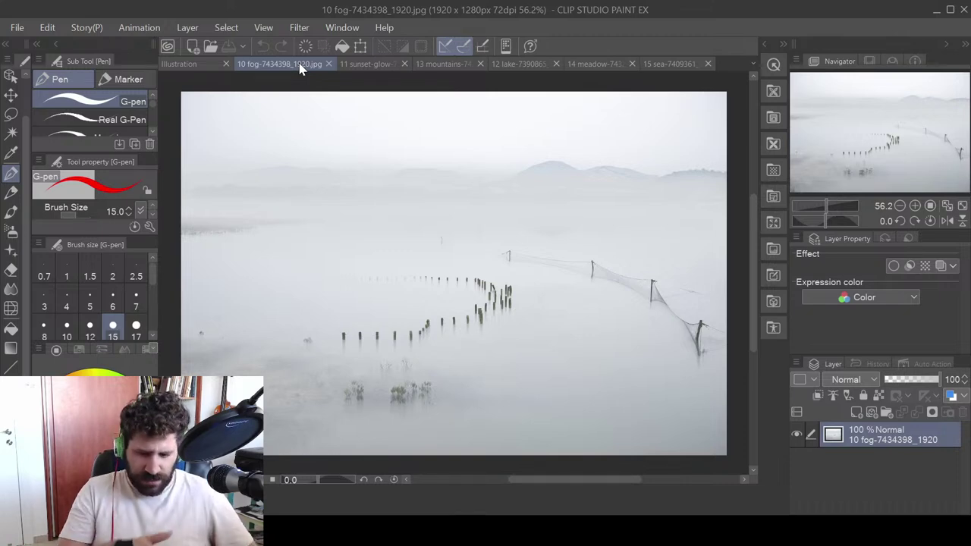
- Cover the fog photo with a new layer filled in white, and add two empty layers above it
{"action": "left_click", "coordinate": [856, 411]}
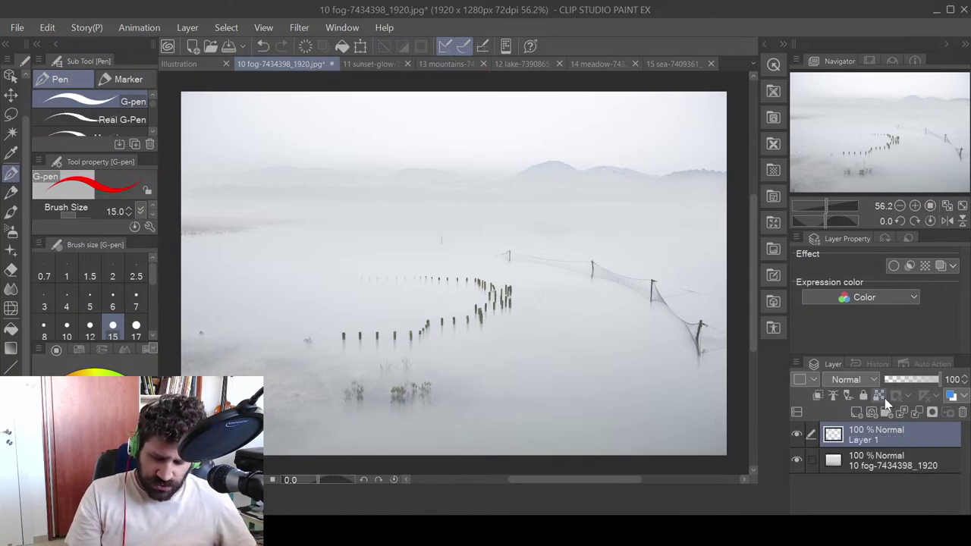
{"action": "left_click", "coordinate": [11, 329]}
{"action": "left_click", "coordinate": [446, 303]}
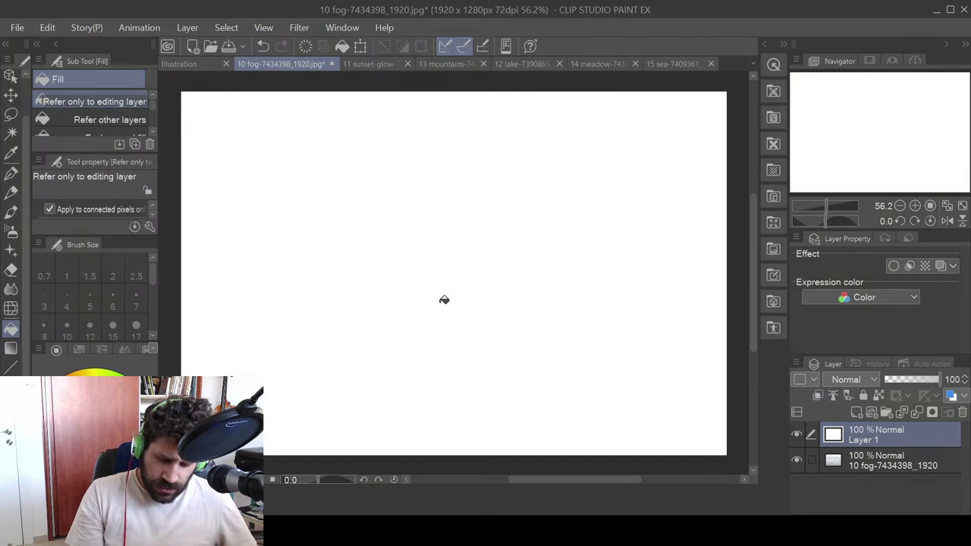
{"action": "left_click", "coordinate": [856, 412]}
{"action": "left_click", "coordinate": [856, 411]}
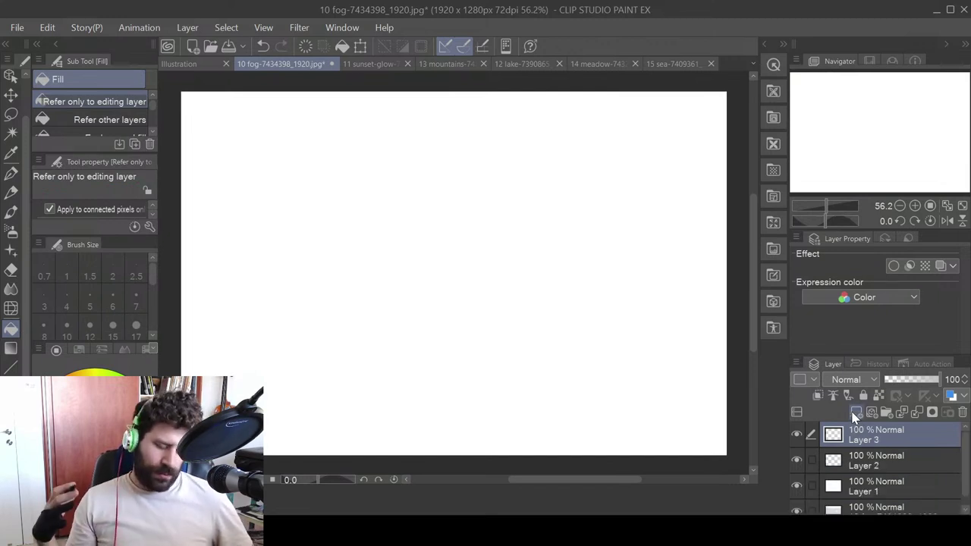
- Sketch the two curving edges of a receding path in red with the G-pen on the white page
{"action": "left_click", "coordinate": [11, 174]}
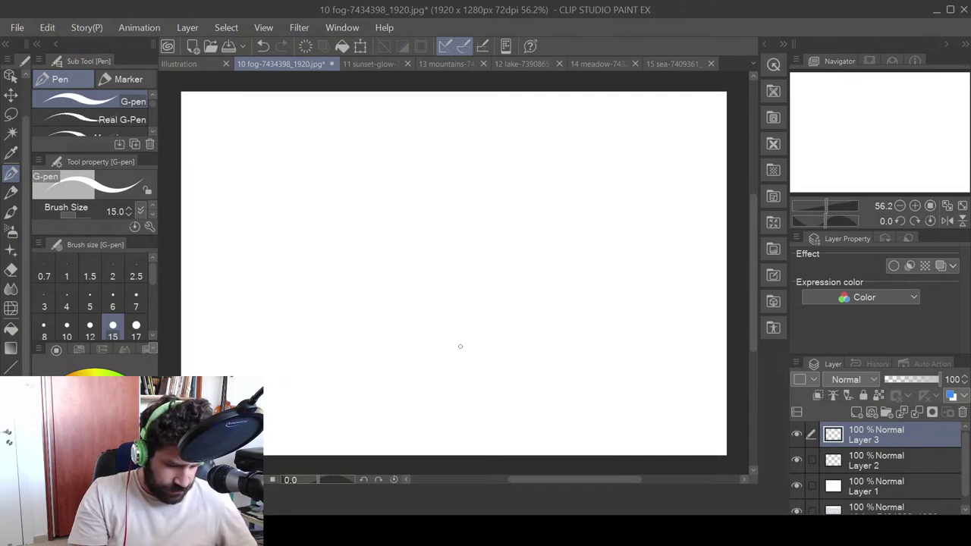
{"action": "left_click", "coordinate": [83, 425]}
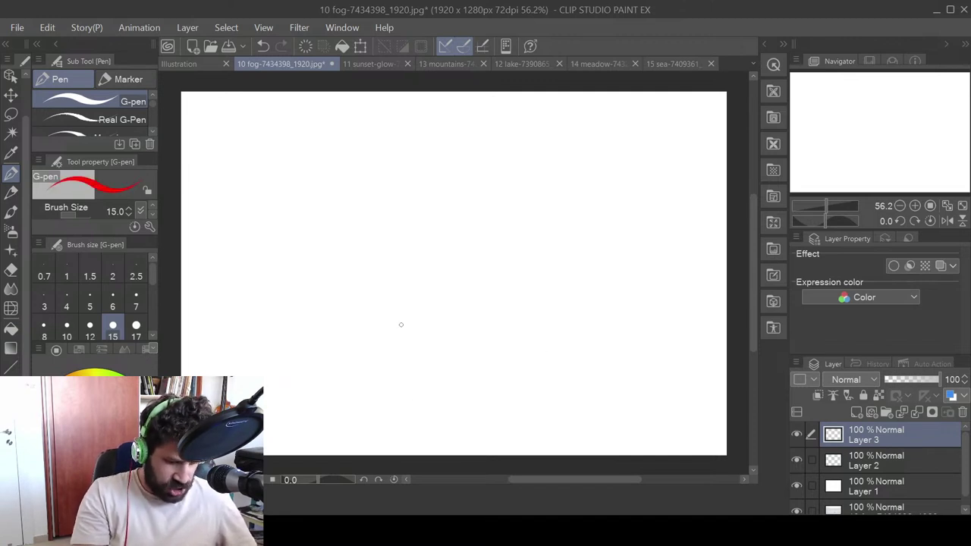
{"action": "mouse_move", "coordinate": [431, 430]}
{"action": "left_mouse_down"}
{"action": "mouse_move", "coordinate": [403, 325]}
{"action": "mouse_move", "coordinate": [330, 257]}
{"action": "mouse_move", "coordinate": [416, 257]}
{"action": "mouse_move", "coordinate": [472, 282]}
{"action": "mouse_move", "coordinate": [585, 368]}
{"action": "mouse_move", "coordinate": [609, 400]}
{"action": "left_mouse_up"}
{"action": "mouse_move", "coordinate": [563, 336]}
{"action": "left_mouse_down"}
{"action": "mouse_move", "coordinate": [599, 408]}
{"action": "mouse_move", "coordinate": [590, 444]}
{"action": "left_mouse_up"}
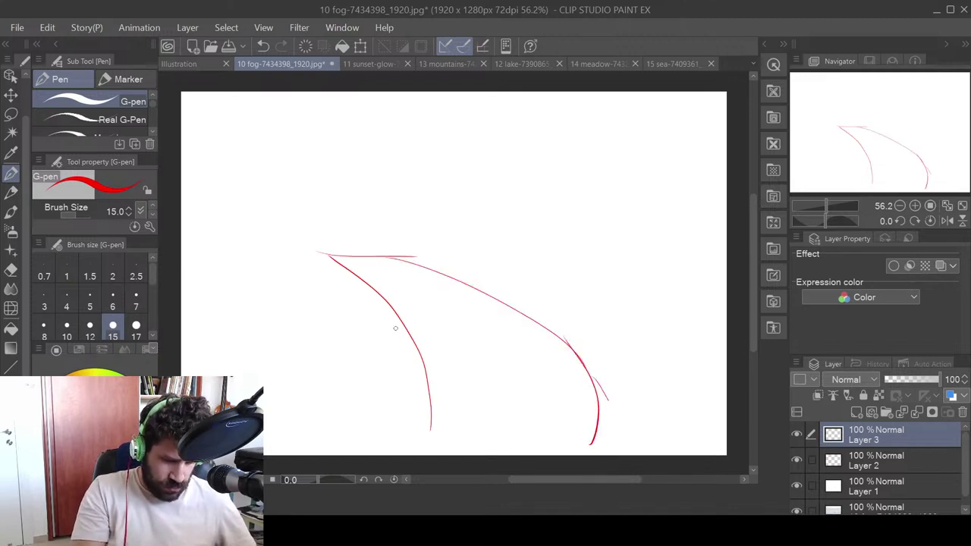
{"action": "left_click_drag", "start_coordinate": [401, 324], "coordinate": [390, 446]}
{"action": "mouse_move", "coordinate": [576, 353]}
{"action": "left_mouse_down"}
{"action": "mouse_move", "coordinate": [600, 414]}
{"action": "mouse_move", "coordinate": [590, 439]}
{"action": "left_mouse_up"}
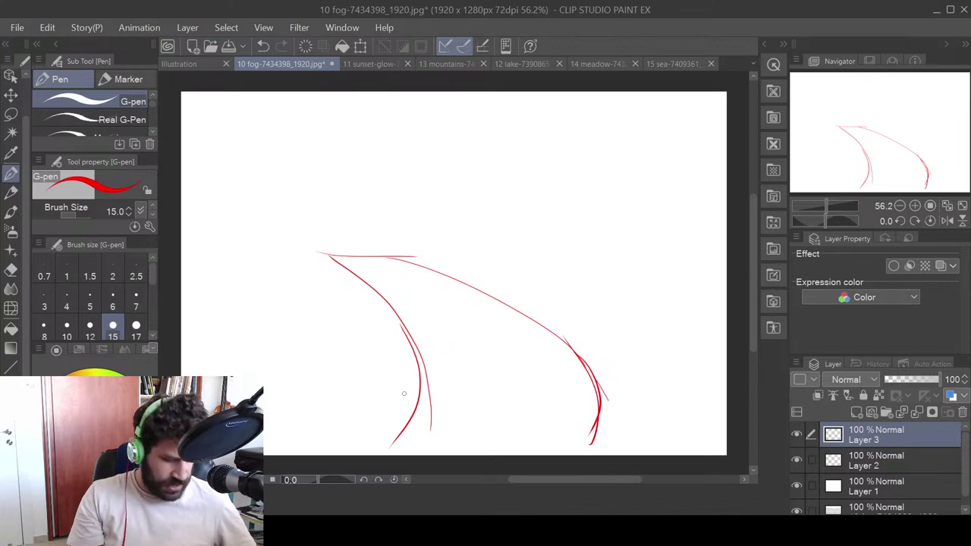
- Add separate red strokes above and left of the path, plus a diagonal line rising to the right from its far end
{"action": "mouse_move", "coordinate": [241, 275]}
{"action": "left_mouse_down"}
{"action": "mouse_move", "coordinate": [334, 138]}
{"action": "mouse_move", "coordinate": [387, 134]}
{"action": "left_mouse_up"}
{"action": "left_click_drag", "start_coordinate": [406, 93], "coordinate": [406, 144]}
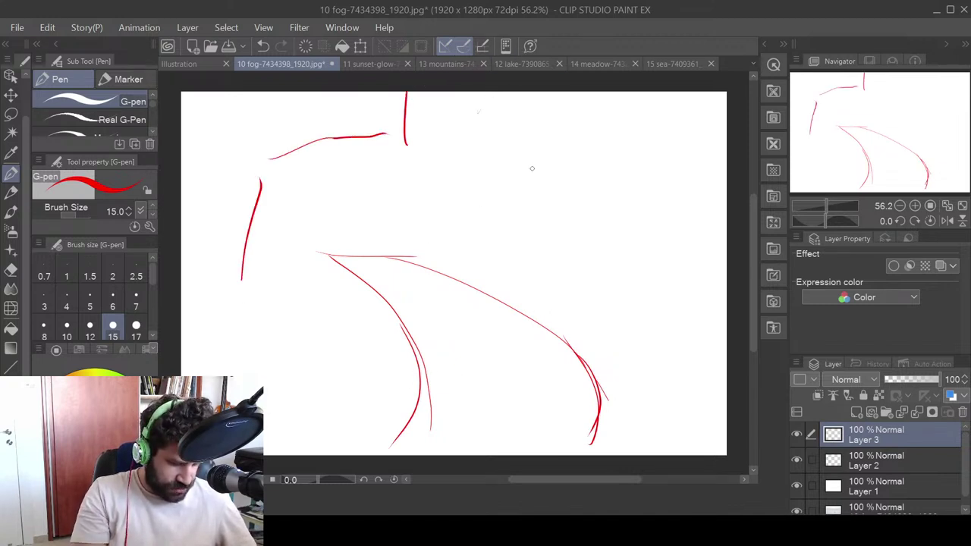
{"action": "left_click_drag", "start_coordinate": [385, 245], "coordinate": [600, 169]}
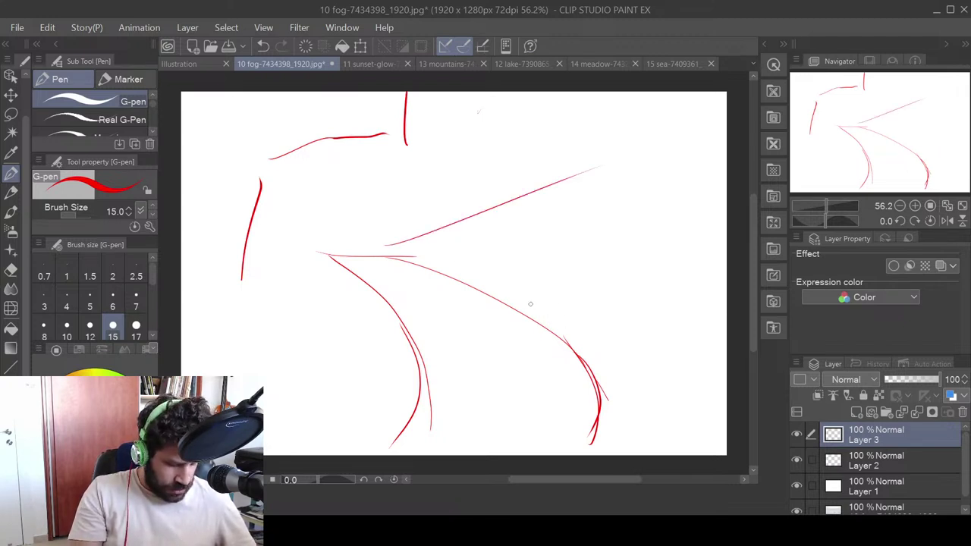
- Extend the path's edges with straight red lines toward the upper left and mark their vanishing point with a dot
{"action": "left_click_drag", "start_coordinate": [531, 320], "coordinate": [197, 158]}
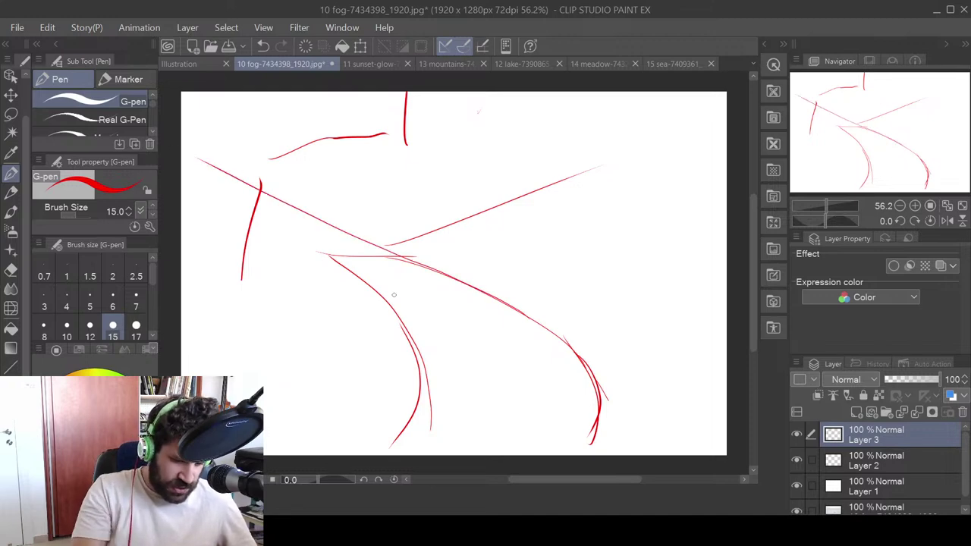
{"action": "left_click_drag", "start_coordinate": [387, 301], "coordinate": [180, 161]}
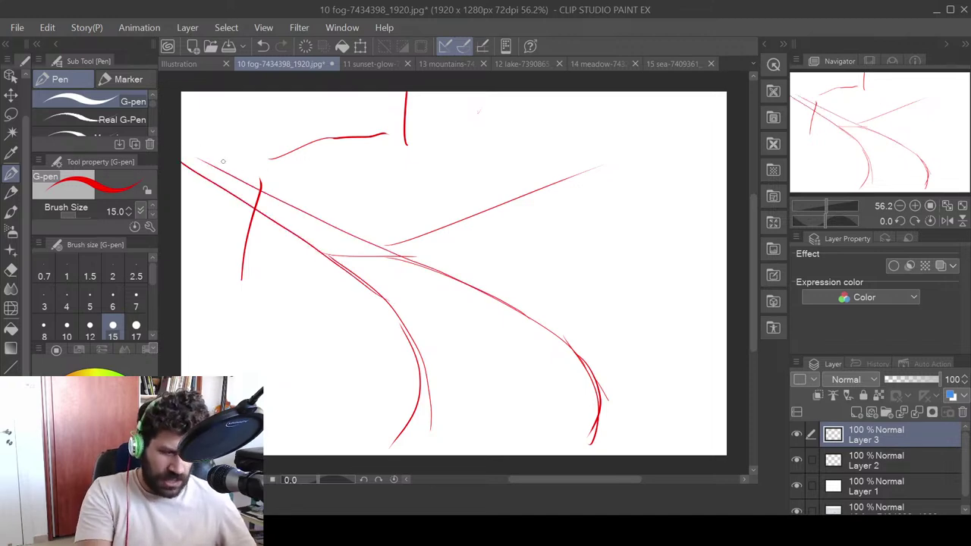
{"action": "left_click", "coordinate": [192, 142]}
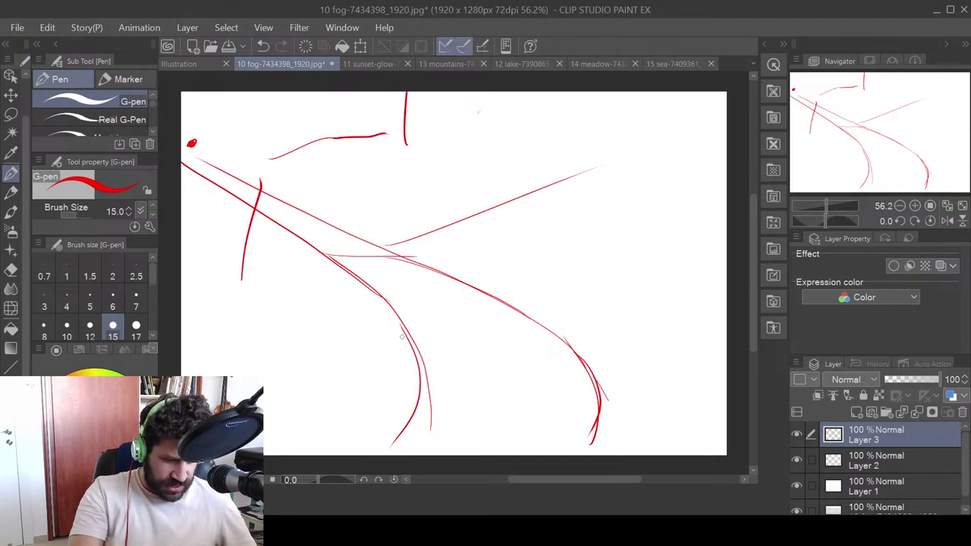
{"action": "mouse_move", "coordinate": [411, 436]}
{"action": "left_mouse_down"}
{"action": "mouse_move", "coordinate": [412, 357]}
{"action": "mouse_move", "coordinate": [329, 265]}
{"action": "mouse_move", "coordinate": [186, 161]}
{"action": "left_mouse_up"}
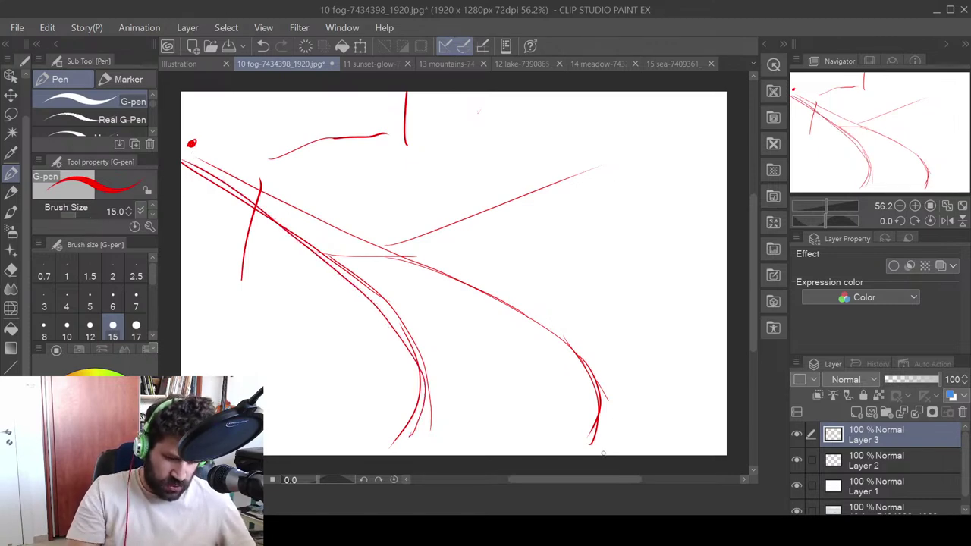
- Thicken the path's right edge and draw straight red guide lines from both curved edges up to points above the path
{"action": "mouse_move", "coordinate": [603, 453]}
{"action": "left_mouse_down"}
{"action": "mouse_move", "coordinate": [616, 411]}
{"action": "mouse_move", "coordinate": [429, 248]}
{"action": "left_mouse_up"}
{"action": "left_click_drag", "start_coordinate": [414, 418], "coordinate": [502, 123]}
{"action": "left_click_drag", "start_coordinate": [569, 340], "coordinate": [502, 122]}
{"action": "left_click_drag", "start_coordinate": [427, 405], "coordinate": [356, 169]}
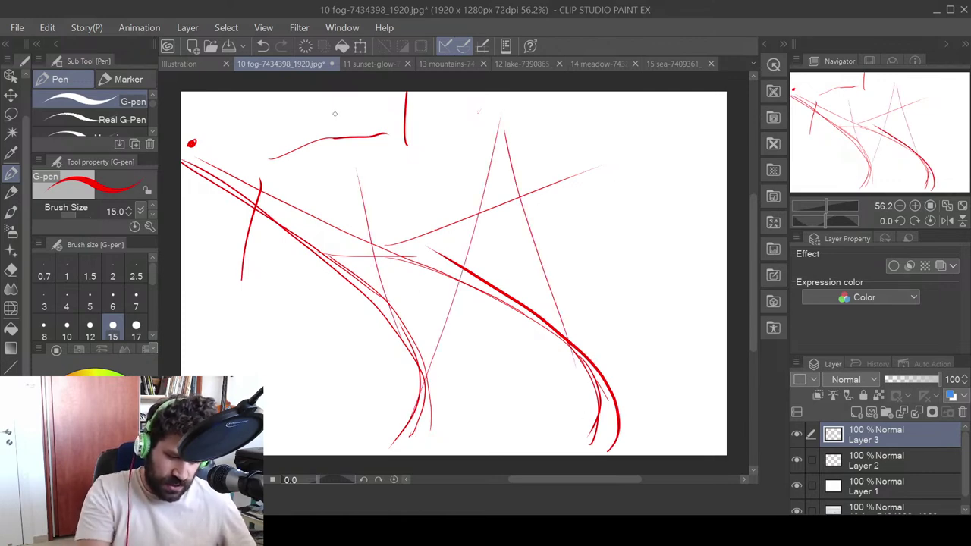
{"action": "left_click_drag", "start_coordinate": [582, 361], "coordinate": [373, 126]}
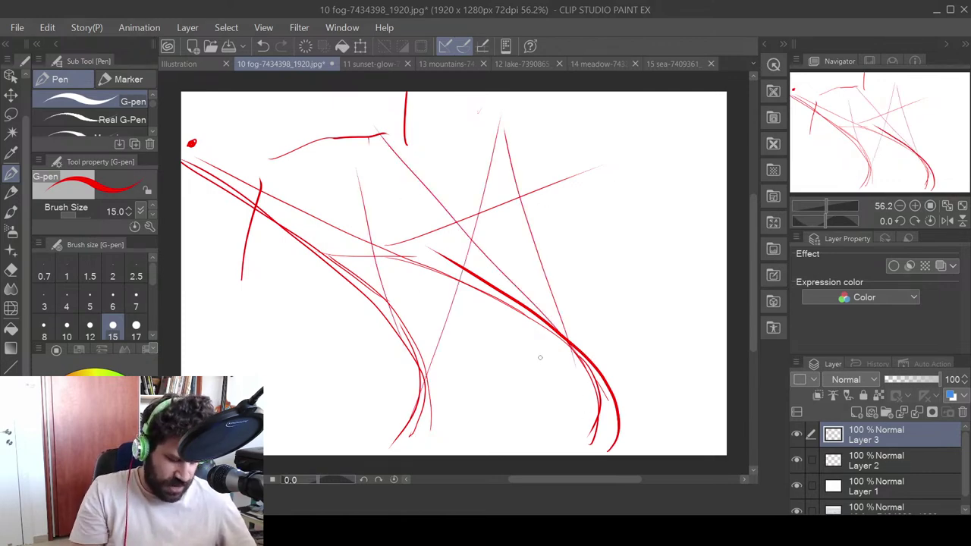
- Draw horizontal red step lines across the curved path, closer together with distance, and add short vertical risers along its right edge
{"action": "left_click_drag", "start_coordinate": [418, 403], "coordinate": [616, 406]}
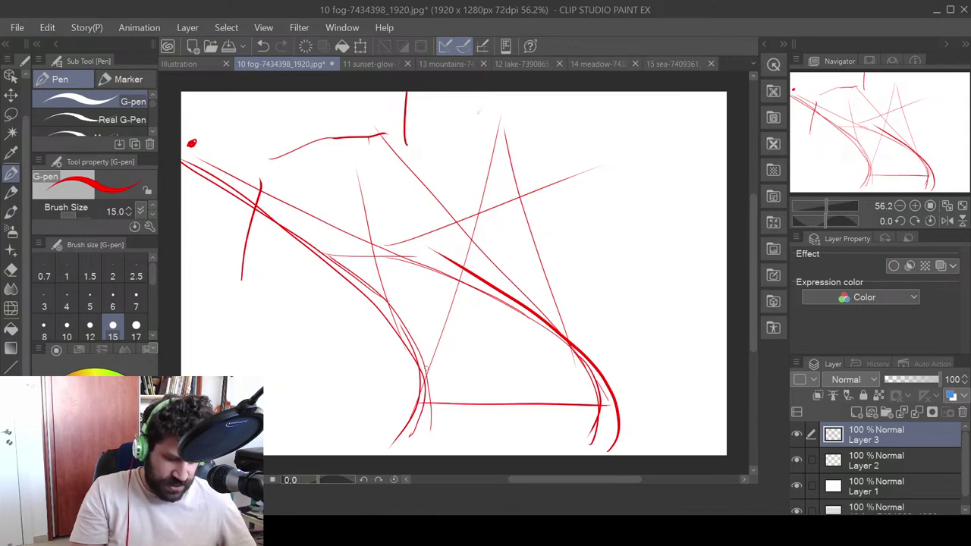
{"action": "left_click_drag", "start_coordinate": [424, 371], "coordinate": [590, 373]}
{"action": "left_click_drag", "start_coordinate": [425, 348], "coordinate": [575, 348]}
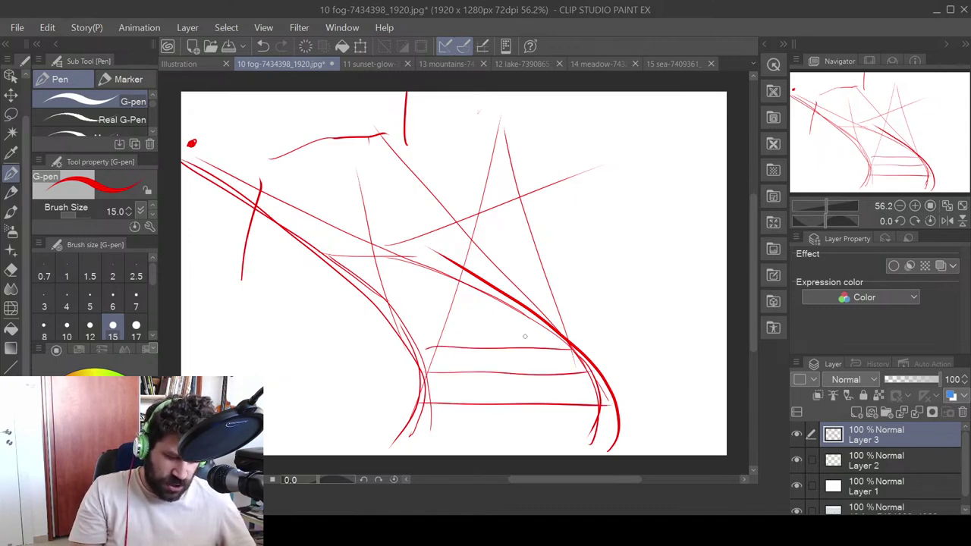
{"action": "left_click_drag", "start_coordinate": [416, 329], "coordinate": [550, 329]}
{"action": "left_click_drag", "start_coordinate": [395, 312], "coordinate": [533, 314]}
{"action": "left_click_drag", "start_coordinate": [387, 303], "coordinate": [519, 305]}
{"action": "left_click_drag", "start_coordinate": [376, 296], "coordinate": [494, 297]}
{"action": "left_click_drag", "start_coordinate": [365, 292], "coordinate": [458, 291]}
{"action": "left_click_drag", "start_coordinate": [356, 284], "coordinate": [442, 276]}
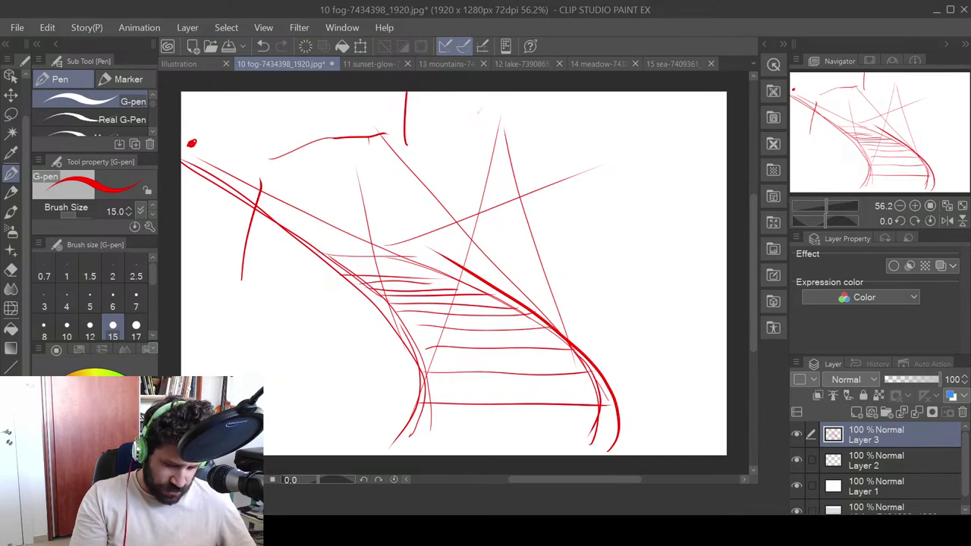
{"action": "mouse_move", "coordinate": [550, 324]}
{"action": "left_mouse_down"}
{"action": "mouse_move", "coordinate": [528, 333]}
{"action": "mouse_move", "coordinate": [480, 287]}
{"action": "mouse_move", "coordinate": [460, 298]}
{"action": "left_mouse_up"}
{"action": "left_click_drag", "start_coordinate": [572, 349], "coordinate": [589, 412]}
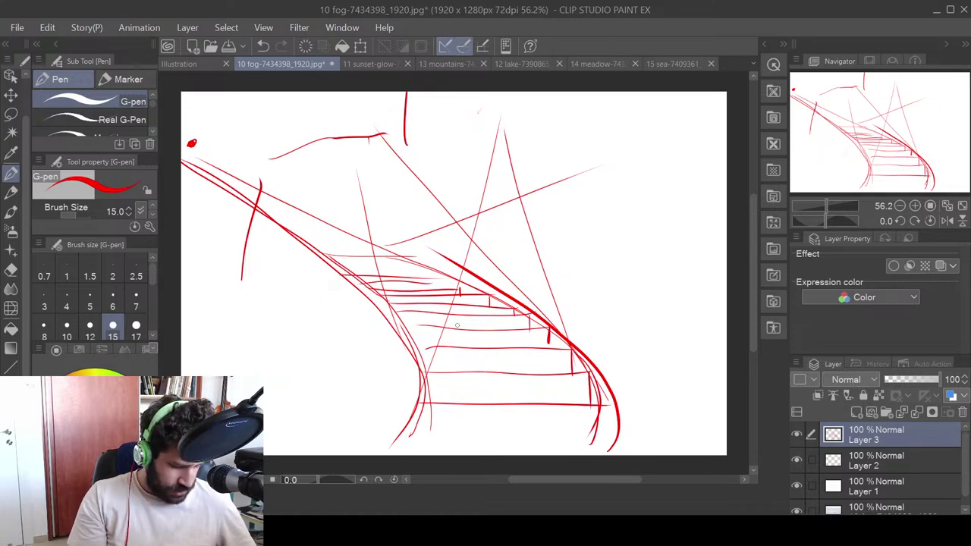
- Draw a thick red box over the path's left edge, run its side edges to a vanishing point, and mark that point with a dot
{"action": "left_click_drag", "start_coordinate": [364, 324], "coordinate": [437, 329]}
{"action": "left_click_drag", "start_coordinate": [434, 330], "coordinate": [433, 430]}
{"action": "left_click_drag", "start_coordinate": [373, 326], "coordinate": [370, 440]}
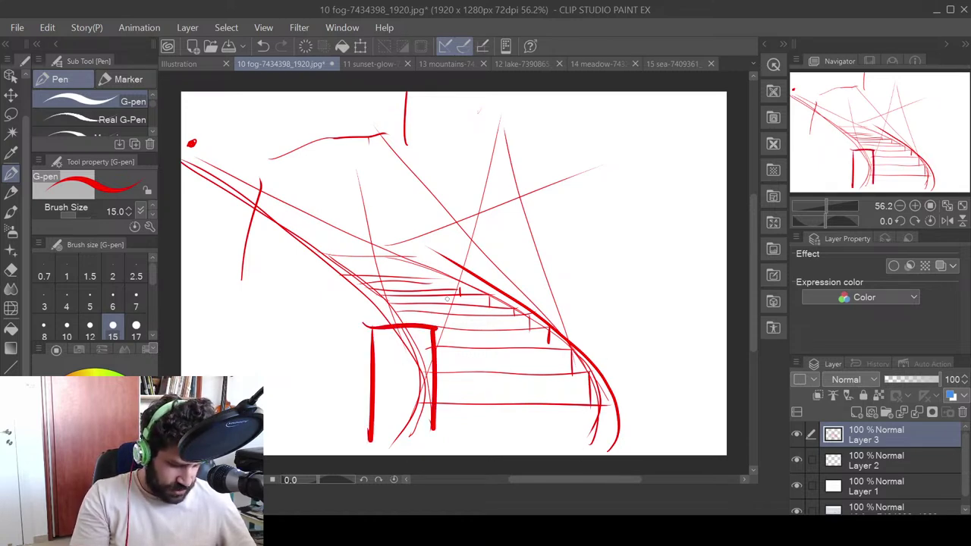
{"action": "mouse_move", "coordinate": [364, 328]}
{"action": "left_mouse_down"}
{"action": "mouse_move", "coordinate": [443, 320]}
{"action": "mouse_move", "coordinate": [436, 450]}
{"action": "left_mouse_up"}
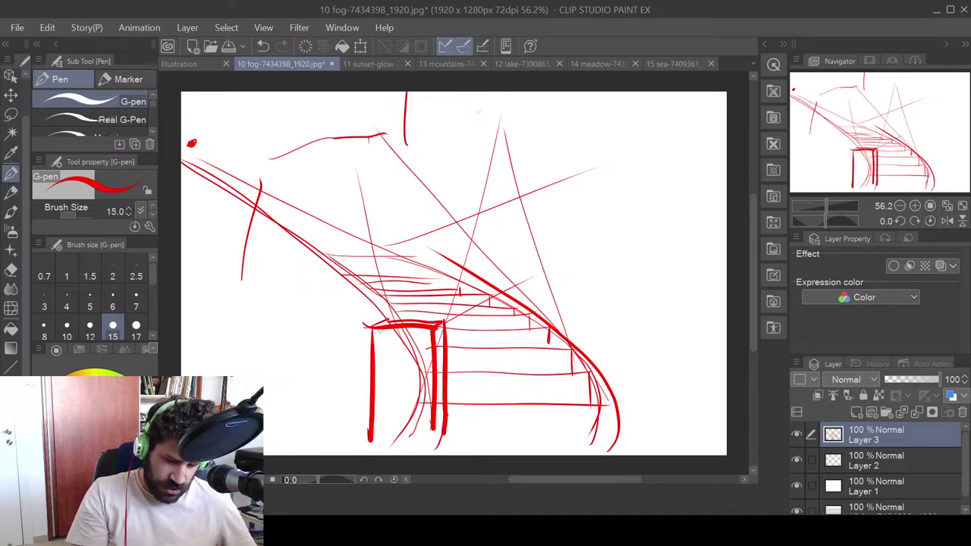
{"action": "left_click_drag", "start_coordinate": [535, 277], "coordinate": [565, 264]}
{"action": "left_click", "coordinate": [535, 276]}
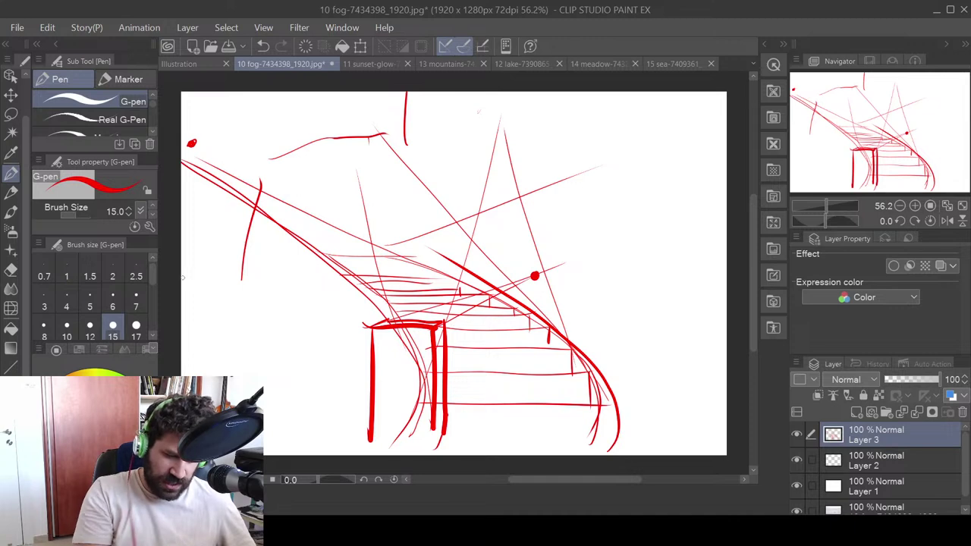
- Draw a red horizon line through the box's vanishing point on both sides of the path, with a short vertical stroke below it
{"action": "mouse_move", "coordinate": [182, 278]}
{"action": "left_mouse_down"}
{"action": "mouse_move", "coordinate": [530, 270]}
{"action": "mouse_move", "coordinate": [787, 281]}
{"action": "left_mouse_up"}
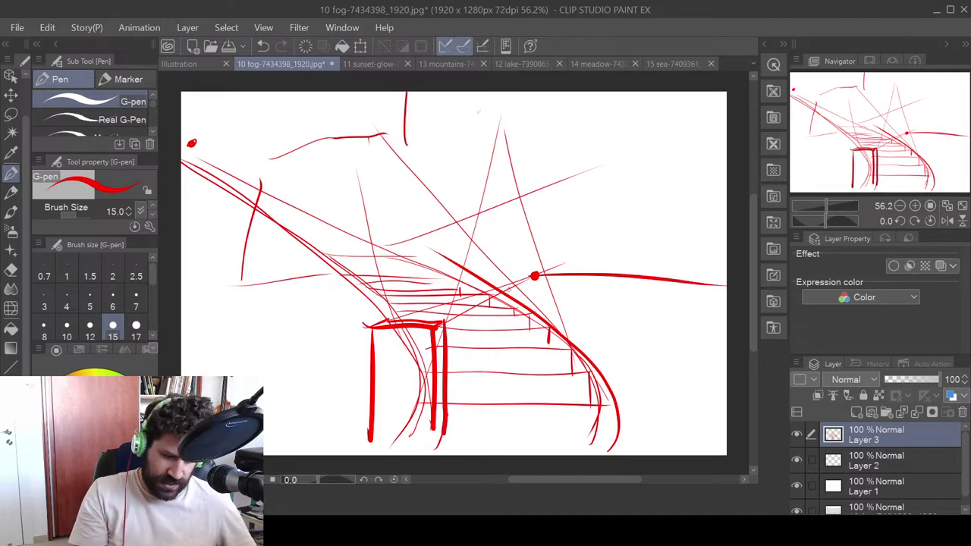
{"action": "left_click_drag", "start_coordinate": [333, 282], "coordinate": [184, 270]}
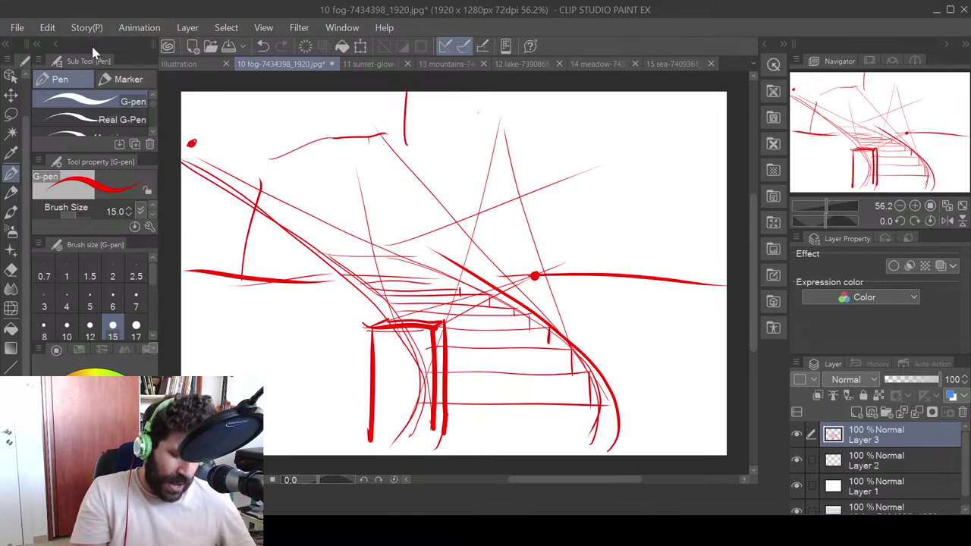
{"action": "left_click_drag", "start_coordinate": [351, 277], "coordinate": [324, 281]}
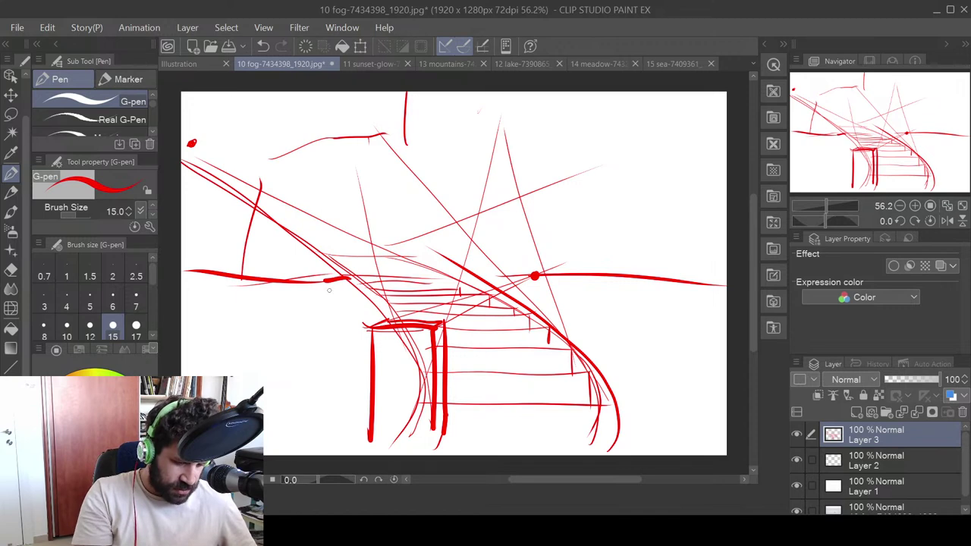
{"action": "left_click_drag", "start_coordinate": [322, 283], "coordinate": [320, 325]}
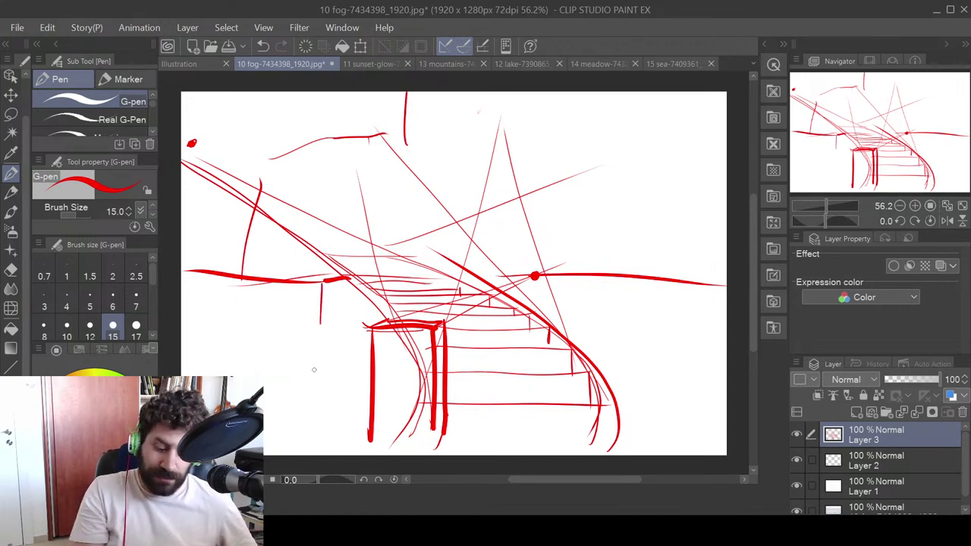
- Retrace the nearest step lines and their risers with thick red strokes, working from the front of the path backward
{"action": "mouse_move", "coordinate": [598, 405]}
{"action": "left_mouse_down"}
{"action": "mouse_move", "coordinate": [597, 439]}
{"action": "mouse_move", "coordinate": [546, 406]}
{"action": "mouse_move", "coordinate": [412, 406]}
{"action": "left_mouse_up"}
{"action": "mouse_move", "coordinate": [589, 405]}
{"action": "left_mouse_down"}
{"action": "mouse_move", "coordinate": [563, 373]}
{"action": "mouse_move", "coordinate": [416, 375]}
{"action": "left_mouse_up"}
{"action": "mouse_move", "coordinate": [571, 373]}
{"action": "left_mouse_down"}
{"action": "mouse_move", "coordinate": [571, 351]}
{"action": "mouse_move", "coordinate": [419, 349]}
{"action": "left_mouse_up"}
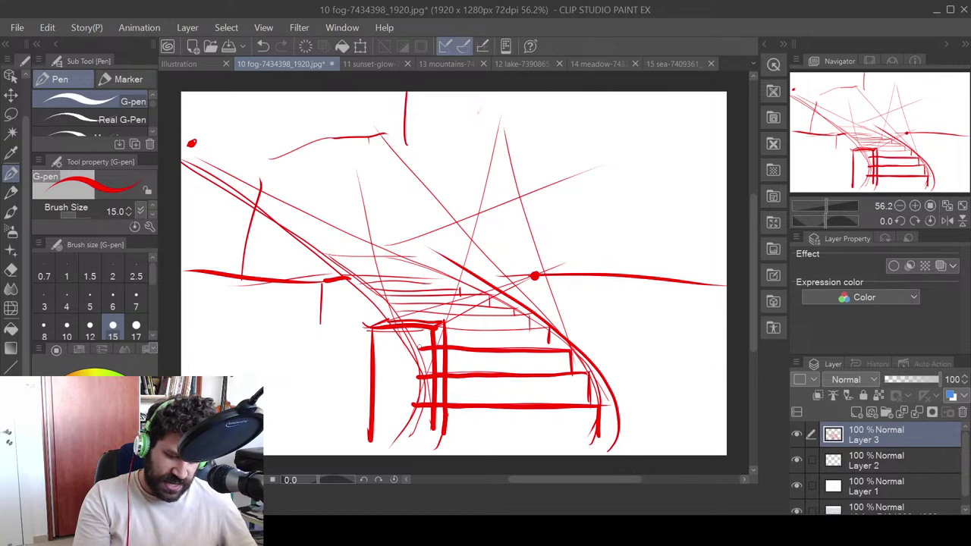
{"action": "left_click_drag", "start_coordinate": [547, 349], "coordinate": [548, 329]}
{"action": "left_click_drag", "start_coordinate": [550, 330], "coordinate": [511, 331]}
{"action": "left_click_drag", "start_coordinate": [537, 323], "coordinate": [418, 319]}
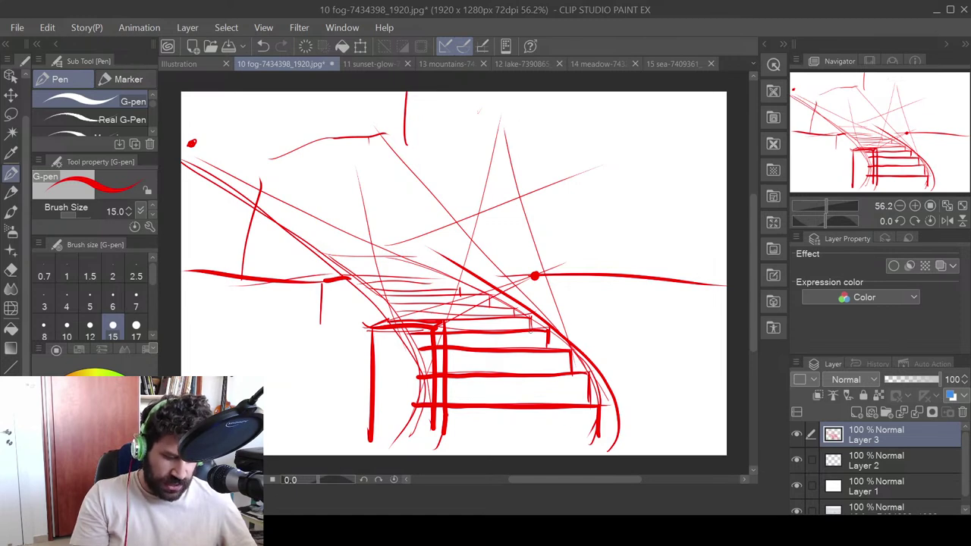
- Add red back-edge lines just above the front edges of the nearest stair steps, retracing the lowest one thicker
{"action": "mouse_move", "coordinate": [444, 395]}
{"action": "left_mouse_down"}
{"action": "mouse_move", "coordinate": [581, 396]}
{"action": "mouse_move", "coordinate": [603, 405]}
{"action": "left_mouse_up"}
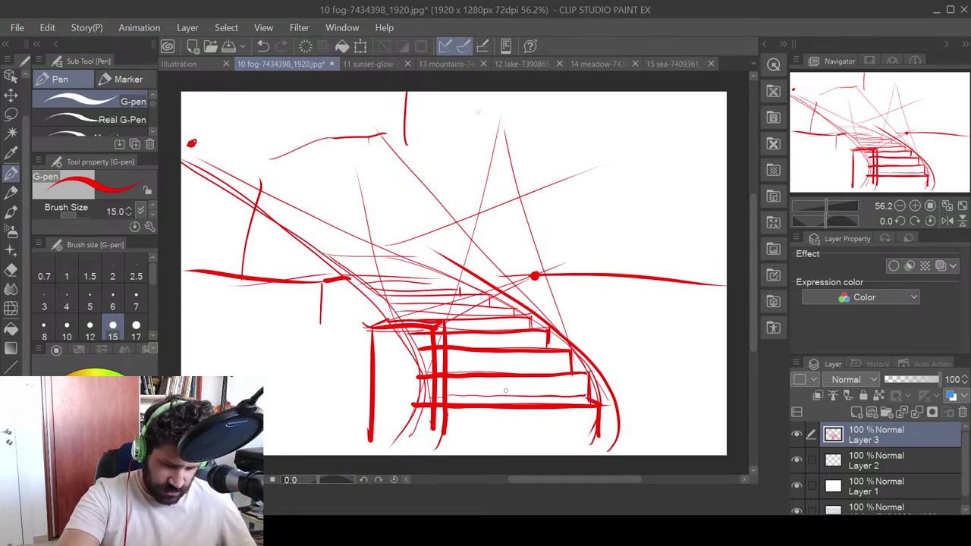
{"action": "left_click_drag", "start_coordinate": [572, 370], "coordinate": [447, 370]}
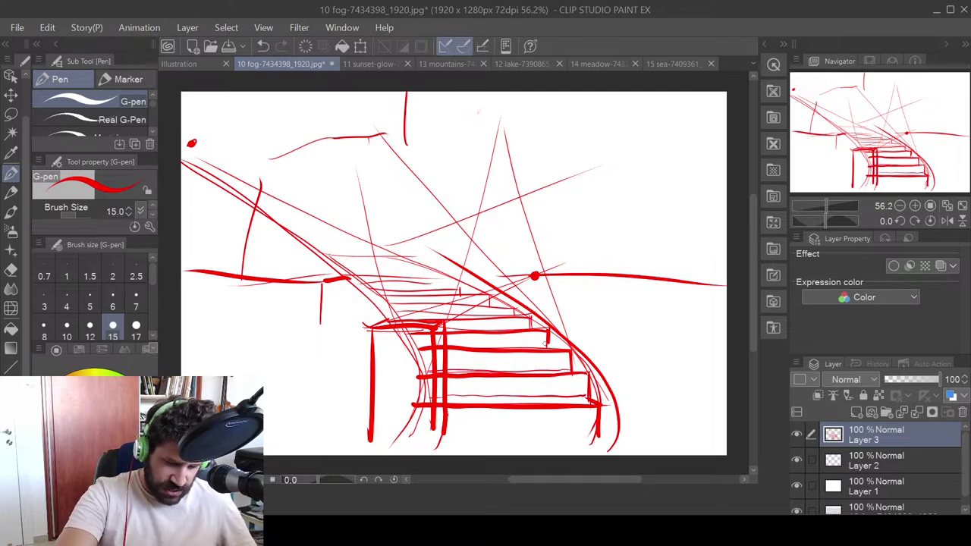
{"action": "left_click_drag", "start_coordinate": [548, 343], "coordinate": [471, 346]}
{"action": "left_click_drag", "start_coordinate": [538, 326], "coordinate": [478, 330]}
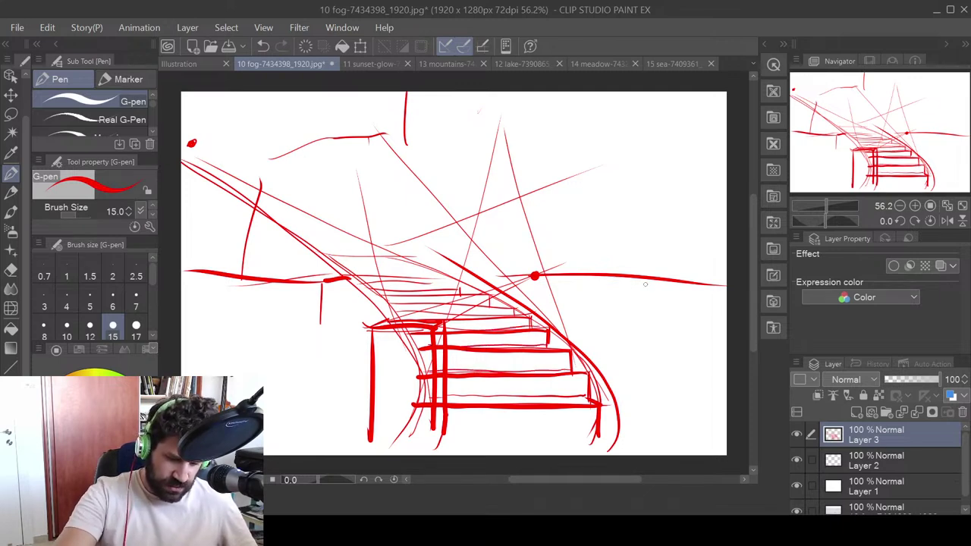
{"action": "left_click_drag", "start_coordinate": [585, 396], "coordinate": [410, 388]}
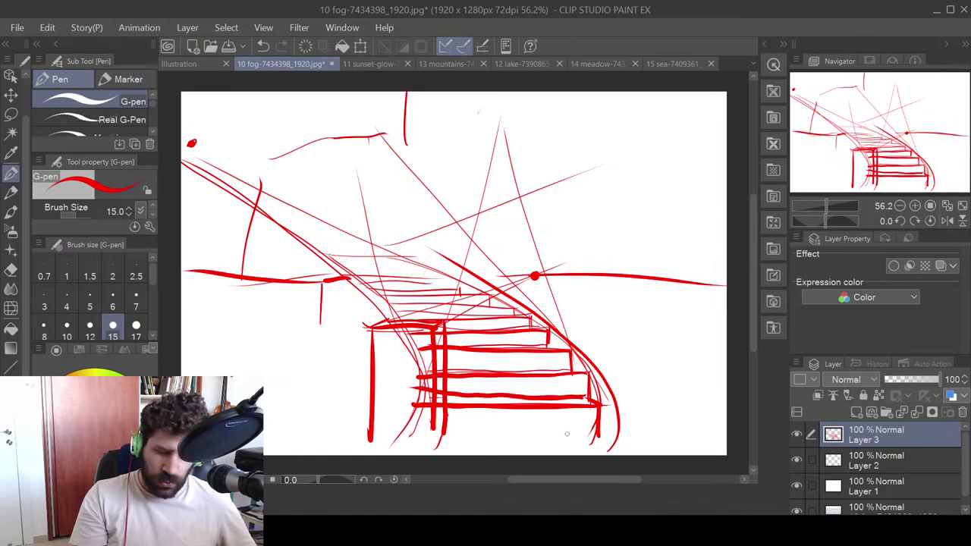
- Switch to blue and trace an arcing line up the middle of the staircase from the nearest step to the farthest
{"action": "mouse_move", "coordinate": [567, 434]}
{"action": "left_mouse_down"}
{"action": "mouse_move", "coordinate": [566, 374]}
{"action": "mouse_move", "coordinate": [549, 401]}
{"action": "left_mouse_up"}
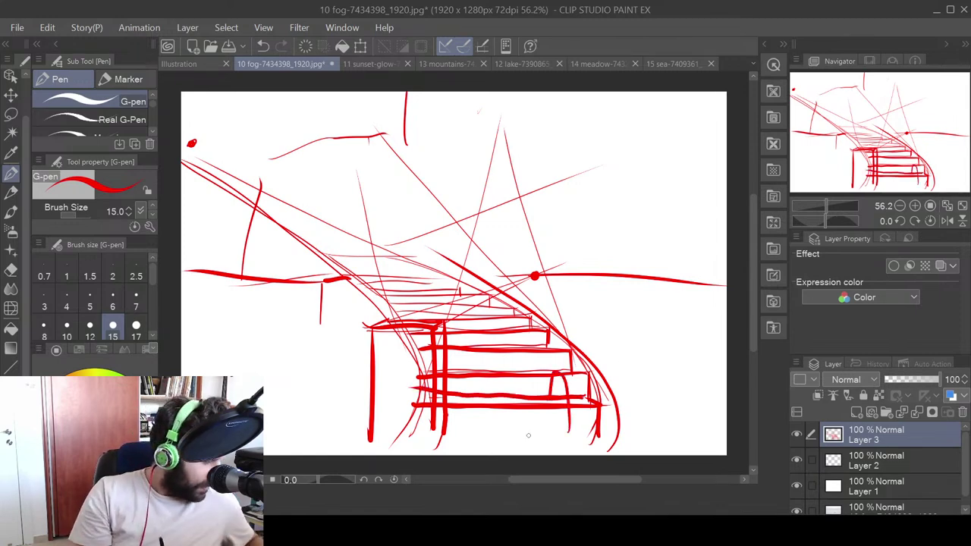
{"action": "key", "text": "ctrl+z"}
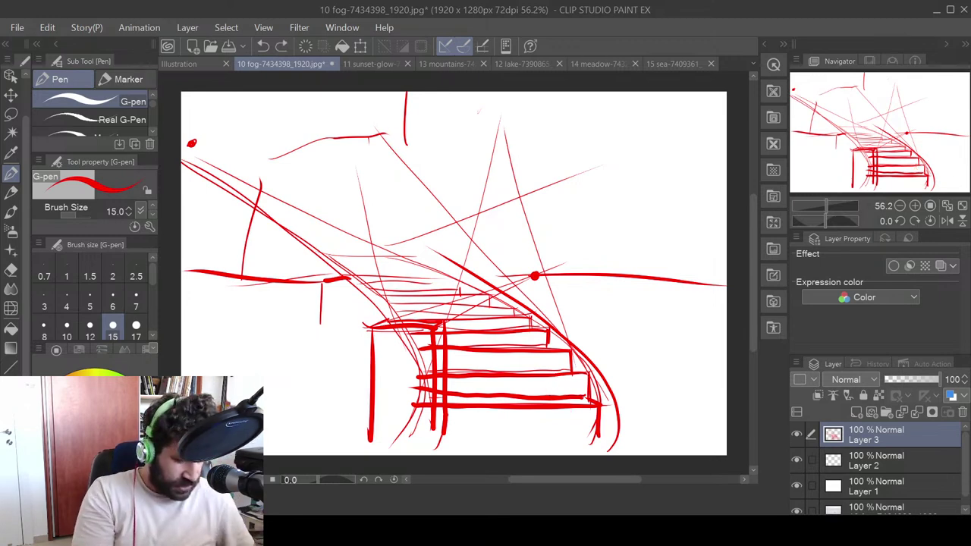
{"action": "key", "text": "x"}
{"action": "mouse_move", "coordinate": [551, 430]}
{"action": "left_mouse_down"}
{"action": "mouse_move", "coordinate": [527, 386]}
{"action": "mouse_move", "coordinate": [518, 398]}
{"action": "mouse_move", "coordinate": [489, 337]}
{"action": "mouse_move", "coordinate": [486, 352]}
{"action": "mouse_move", "coordinate": [457, 305]}
{"action": "mouse_move", "coordinate": [422, 293]}
{"action": "left_mouse_up"}
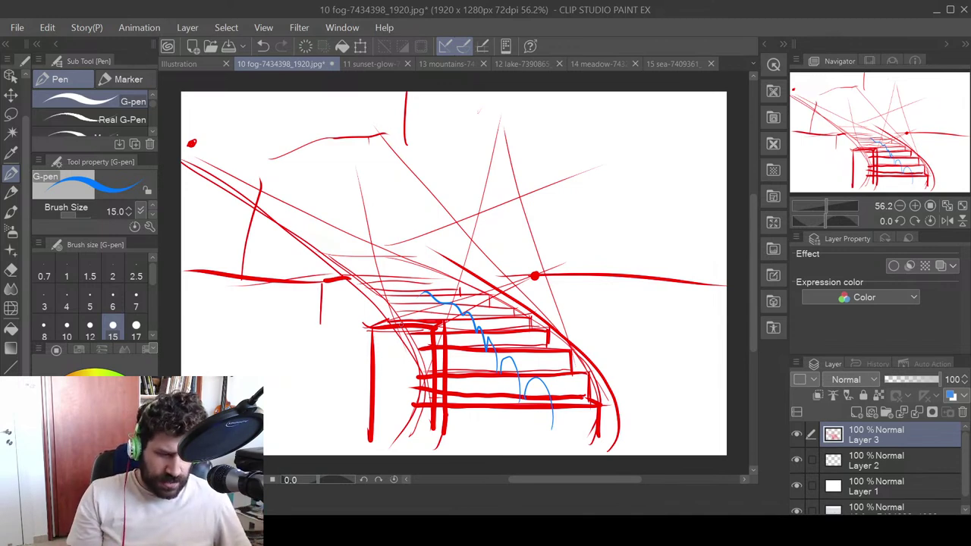
- Add a new layer, hide the red staircase sketch, and draw a blue horizon line across the blank canvas
{"action": "left_click", "coordinate": [857, 412]}
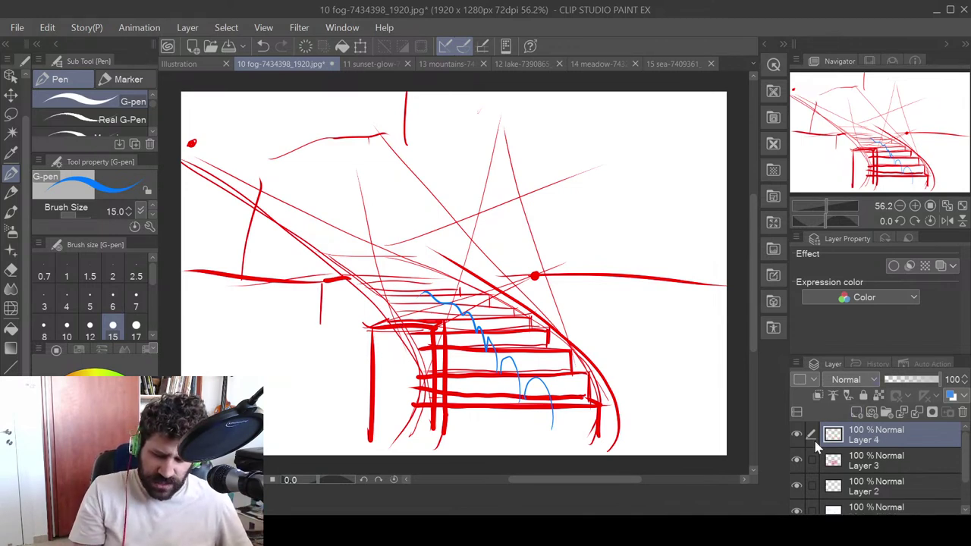
{"action": "left_click", "coordinate": [796, 459]}
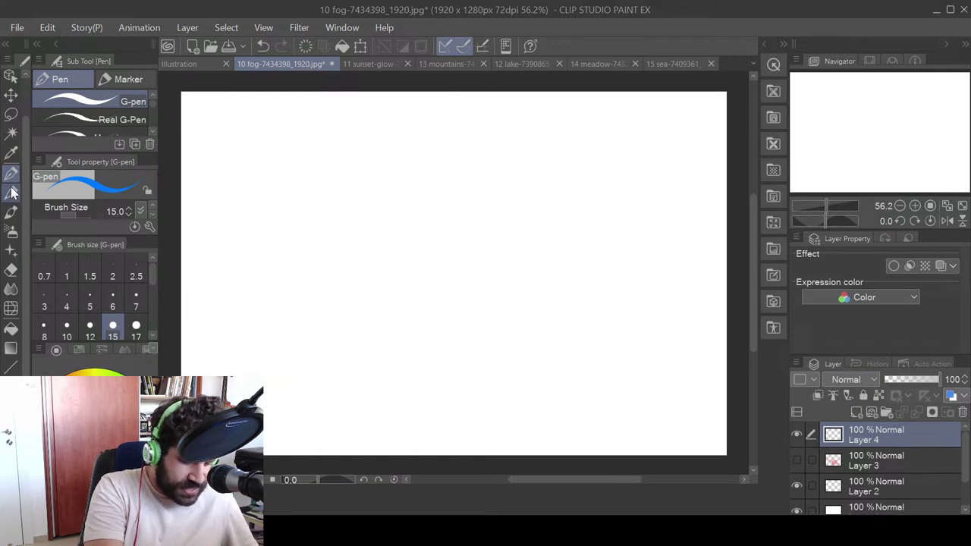
{"action": "left_click_drag", "start_coordinate": [185, 245], "coordinate": [698, 258]}
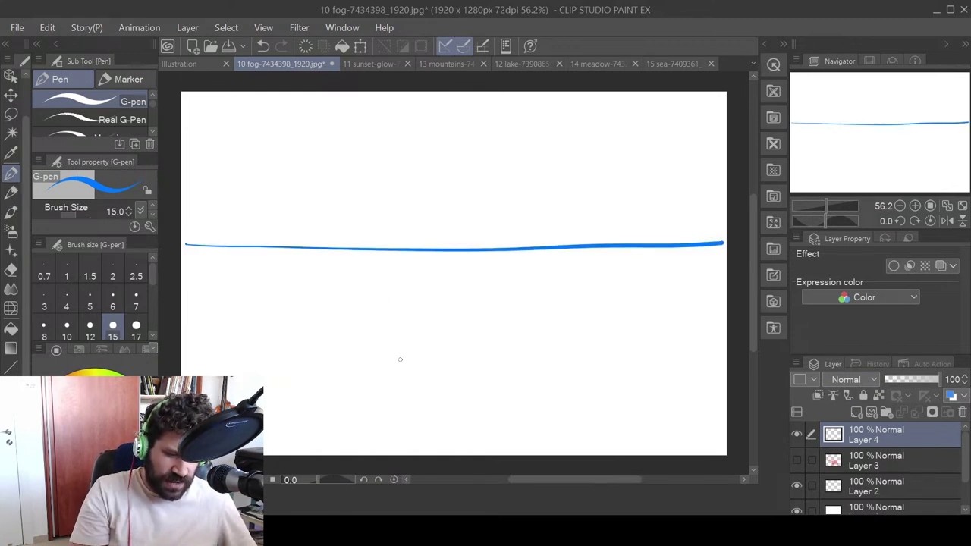
- Draw and retrace two blue ground lines converging from the lower left to a vanishing point on the horizon
{"action": "mouse_move", "coordinate": [209, 315]}
{"action": "left_mouse_down"}
{"action": "mouse_move", "coordinate": [448, 247]}
{"action": "mouse_move", "coordinate": [214, 375]}
{"action": "left_mouse_up"}
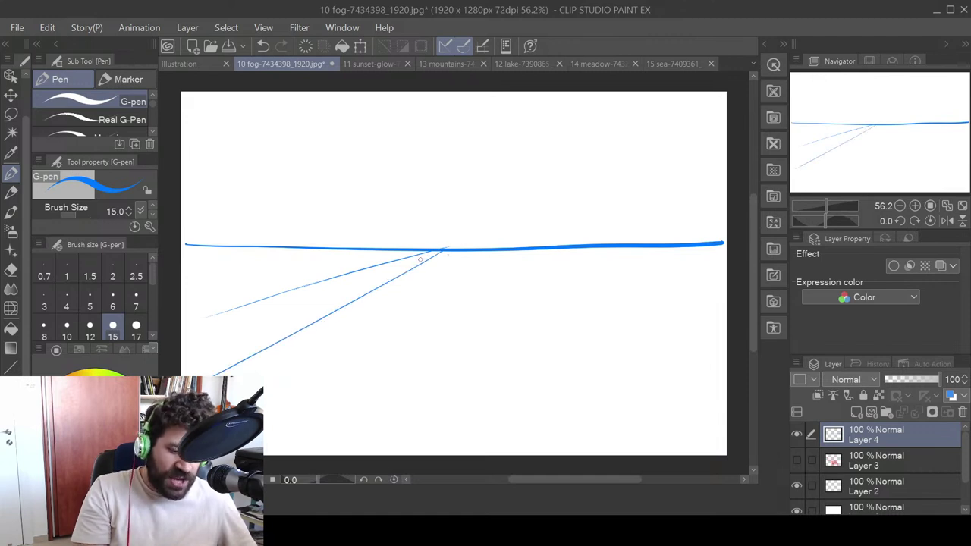
{"action": "left_click_drag", "start_coordinate": [440, 251], "coordinate": [185, 313]}
{"action": "left_click_drag", "start_coordinate": [438, 251], "coordinate": [228, 368]}
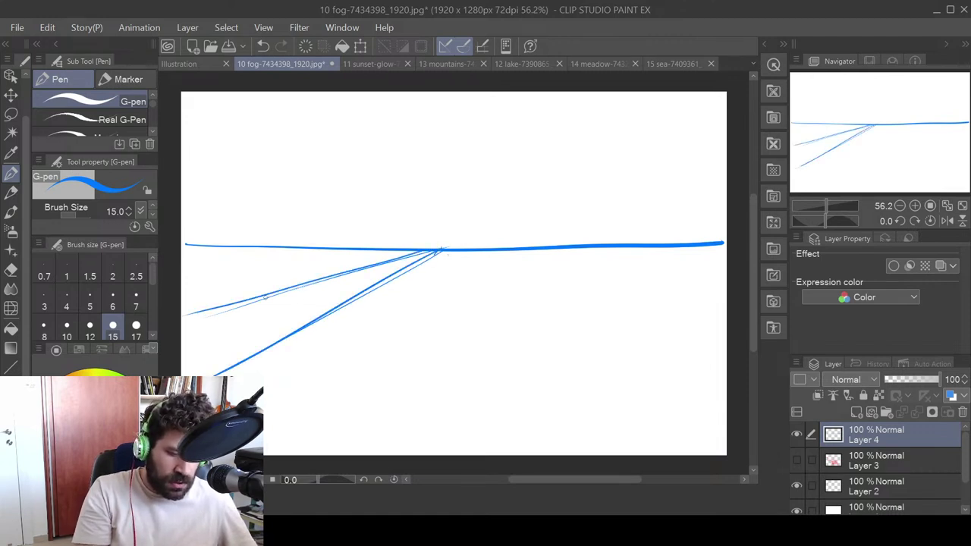
- Sketch a boxy blue vehicle with two oval wheels, aligned with the ground lines receding to the horizon
{"action": "mouse_move", "coordinate": [234, 293]}
{"action": "left_mouse_down"}
{"action": "mouse_move", "coordinate": [322, 272]}
{"action": "mouse_move", "coordinate": [223, 279]}
{"action": "mouse_move", "coordinate": [209, 291]}
{"action": "left_mouse_up"}
{"action": "mouse_move", "coordinate": [316, 274]}
{"action": "left_mouse_down"}
{"action": "mouse_move", "coordinate": [316, 295]}
{"action": "mouse_move", "coordinate": [243, 335]}
{"action": "left_mouse_up"}
{"action": "left_click_drag", "start_coordinate": [235, 296], "coordinate": [234, 326]}
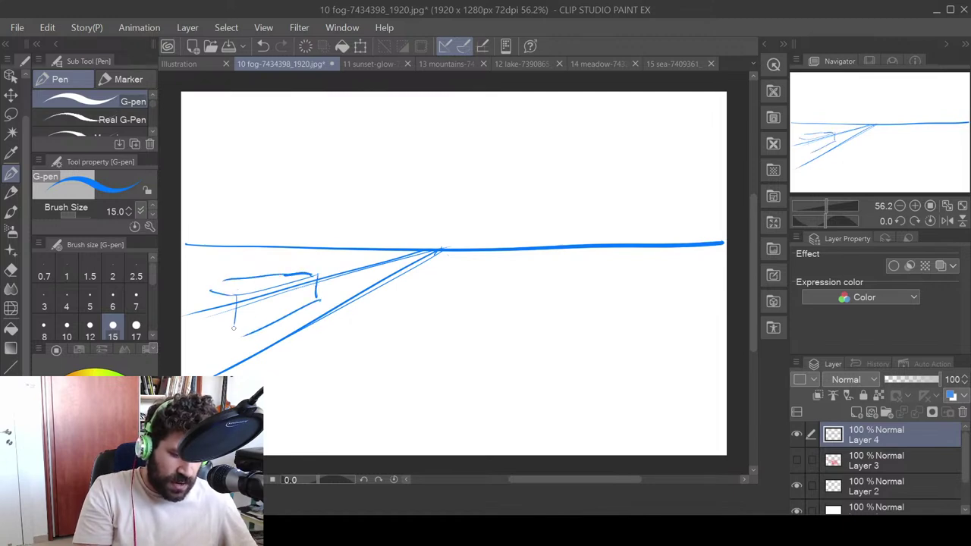
{"action": "left_click_drag", "start_coordinate": [199, 290], "coordinate": [224, 332]}
{"action": "mouse_move", "coordinate": [316, 287]}
{"action": "left_mouse_down"}
{"action": "mouse_move", "coordinate": [307, 312]}
{"action": "mouse_move", "coordinate": [317, 296]}
{"action": "left_mouse_up"}
{"action": "mouse_move", "coordinate": [253, 317]}
{"action": "left_mouse_down"}
{"action": "mouse_move", "coordinate": [241, 345]}
{"action": "mouse_move", "coordinate": [253, 328]}
{"action": "left_mouse_up"}
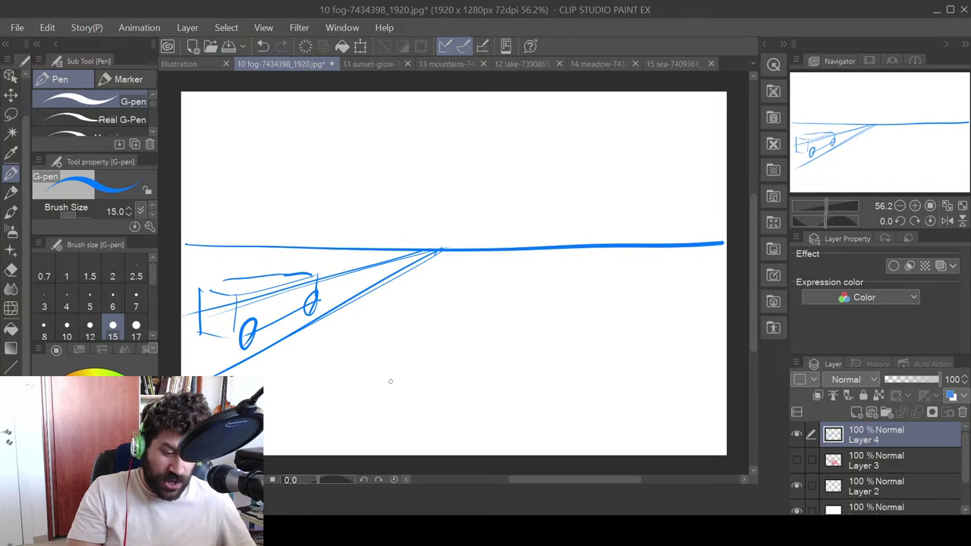
- Draw two blue lines converging well above the horizon and cross them with horizontal rungs spaced closer toward the top
{"action": "mouse_move", "coordinate": [392, 380]}
{"action": "left_mouse_down"}
{"action": "mouse_move", "coordinate": [596, 109]}
{"action": "mouse_move", "coordinate": [550, 423]}
{"action": "left_mouse_up"}
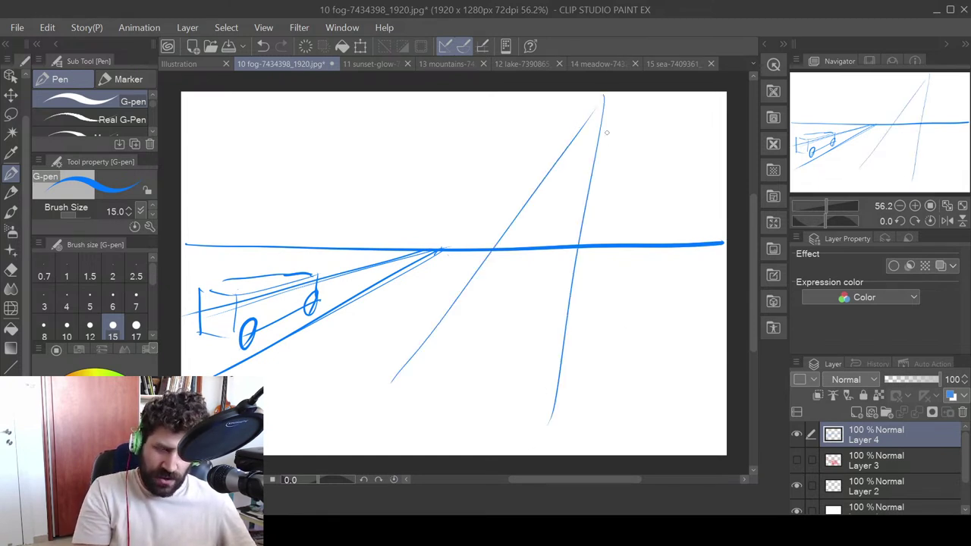
{"action": "mouse_move", "coordinate": [569, 141]}
{"action": "left_mouse_down"}
{"action": "mouse_move", "coordinate": [598, 140]}
{"action": "mouse_move", "coordinate": [596, 156]}
{"action": "left_mouse_up"}
{"action": "left_click_drag", "start_coordinate": [543, 170], "coordinate": [601, 169]}
{"action": "left_click_drag", "start_coordinate": [529, 187], "coordinate": [588, 185]}
{"action": "left_click_drag", "start_coordinate": [503, 217], "coordinate": [589, 216]}
{"action": "left_click_drag", "start_coordinate": [470, 251], "coordinate": [581, 252]}
{"action": "left_click_drag", "start_coordinate": [444, 298], "coordinate": [569, 296]}
{"action": "left_click_drag", "start_coordinate": [400, 351], "coordinate": [578, 356]}
{"action": "left_click_drag", "start_coordinate": [382, 396], "coordinate": [575, 412]}
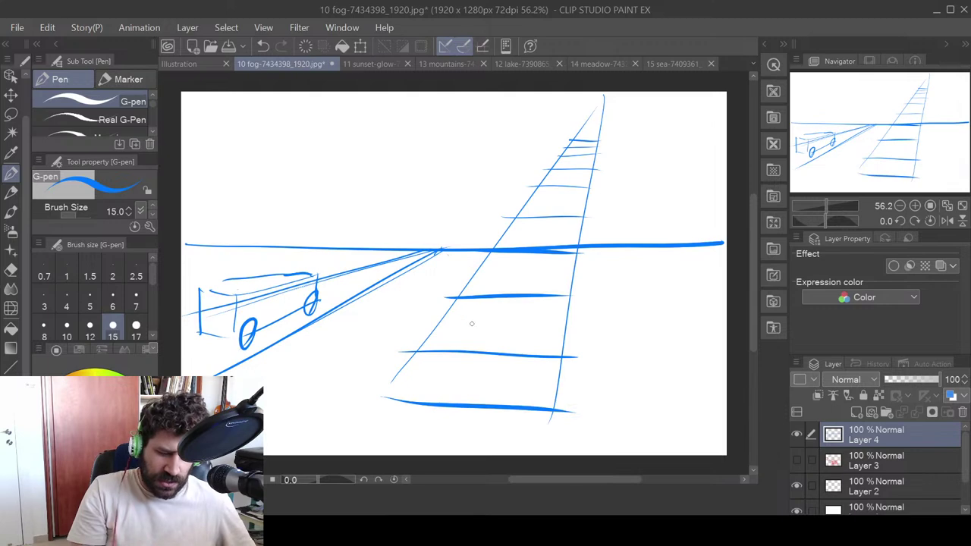
- Draw short vertical blue risers down from the rungs along the ramp's left edge
{"action": "left_click_drag", "start_coordinate": [457, 299], "coordinate": [456, 345]}
{"action": "left_click_drag", "start_coordinate": [492, 254], "coordinate": [491, 295]}
{"action": "left_click_drag", "start_coordinate": [512, 221], "coordinate": [511, 247]}
{"action": "left_click_drag", "start_coordinate": [538, 187], "coordinate": [537, 222]}
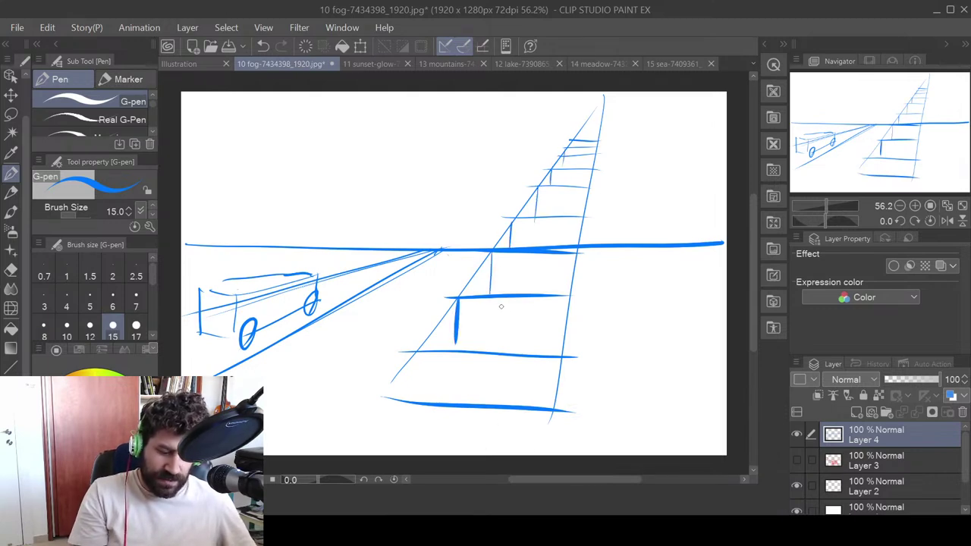
- Add second horizontal edges to the lower rungs to form stair treads, and dot the ramp's vanishing point above the horizon
{"action": "left_click_drag", "start_coordinate": [492, 288], "coordinate": [589, 281]}
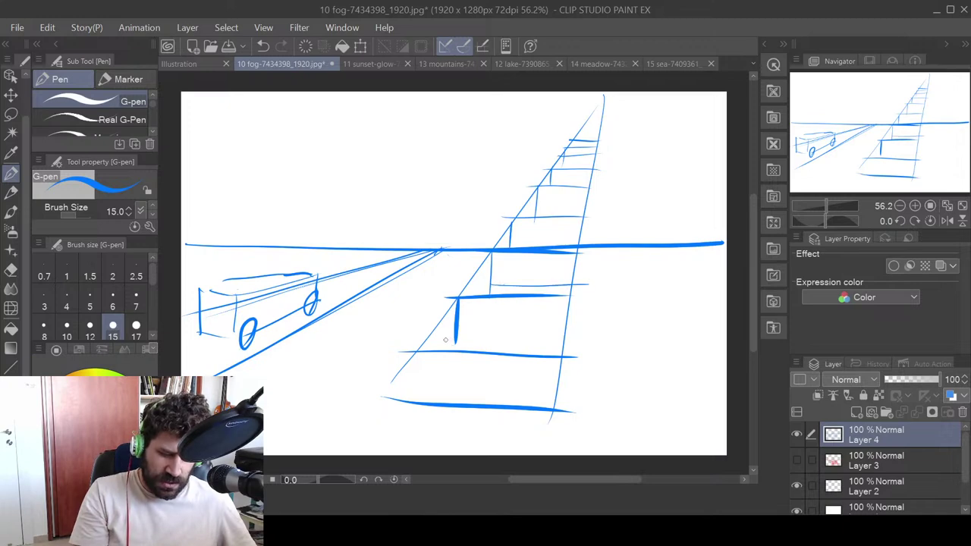
{"action": "mouse_move", "coordinate": [457, 342]}
{"action": "left_mouse_down"}
{"action": "mouse_move", "coordinate": [572, 340]}
{"action": "mouse_move", "coordinate": [409, 348]}
{"action": "left_mouse_up"}
{"action": "left_click_drag", "start_coordinate": [385, 390], "coordinate": [574, 396]}
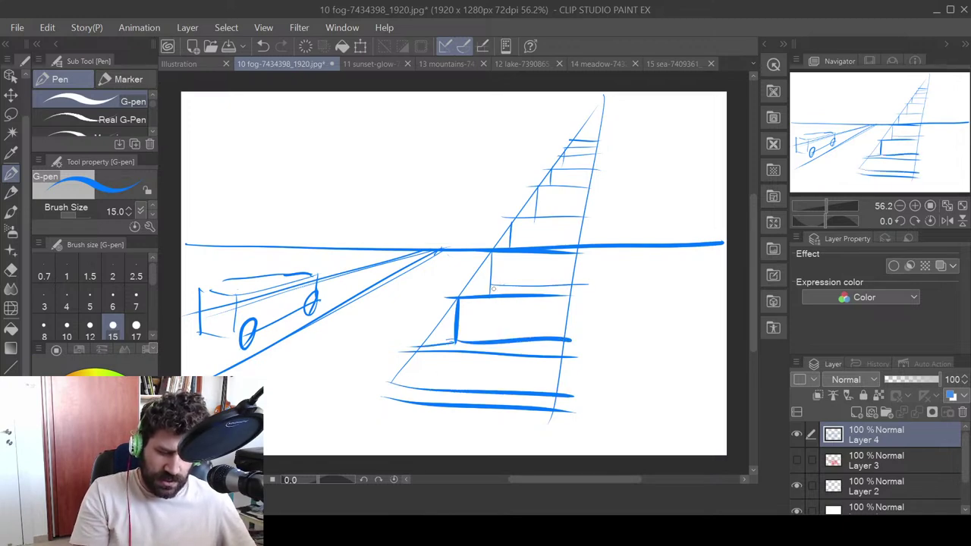
{"action": "left_click_drag", "start_coordinate": [466, 296], "coordinate": [611, 284]}
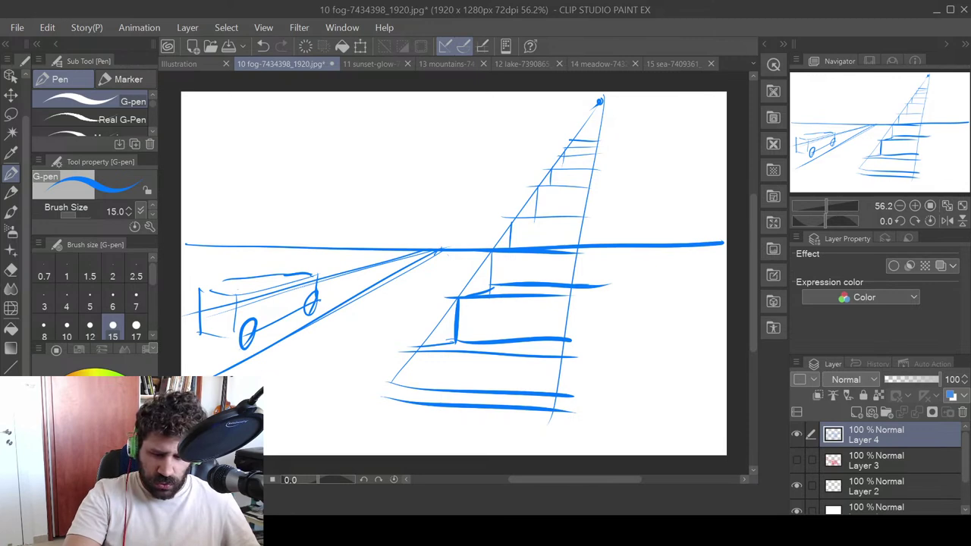
- Hide the sketch layers and the white fill layer to reveal the fog photo
{"action": "left_click", "coordinate": [797, 435]}
{"action": "scroll", "coordinate": [801, 435], "scroll_direction": "down", "scroll_amount": 1}
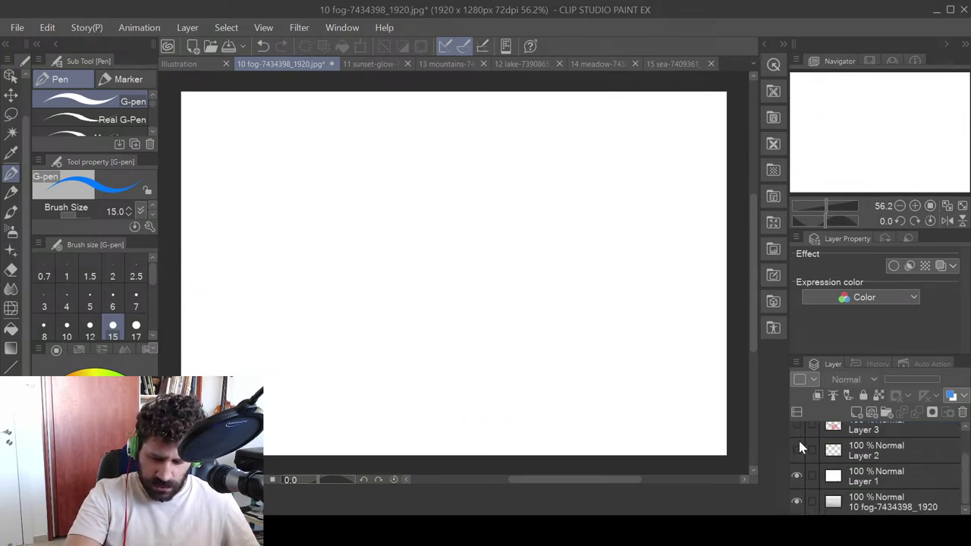
{"action": "left_click", "coordinate": [797, 476]}
{"action": "left_click", "coordinate": [797, 497]}
{"action": "left_click", "coordinate": [796, 497]}
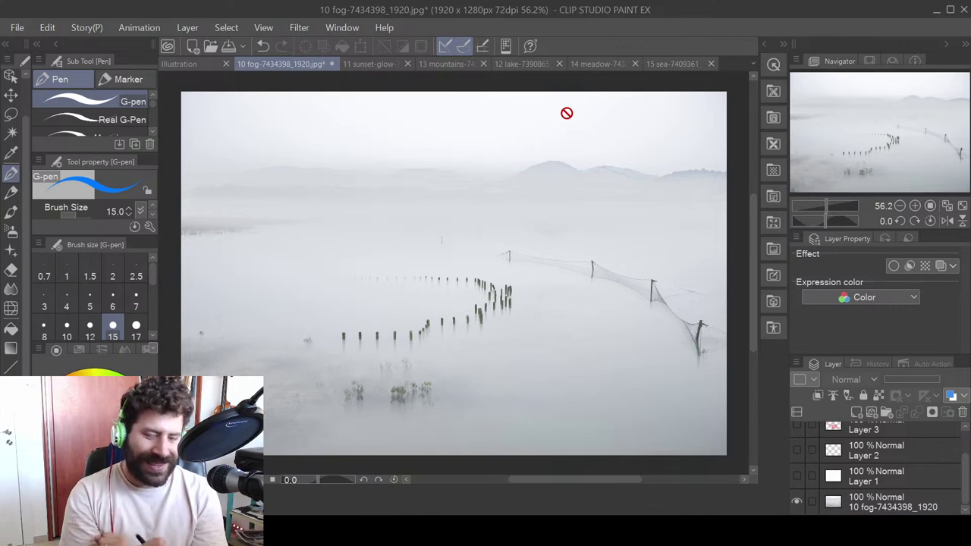
- Add a new layer directly above the fog photo and try a thick blue line beneath the nearest row of posts
{"action": "scroll", "coordinate": [567, 113], "scroll_direction": "up", "scroll_amount": 1}
{"action": "scroll", "coordinate": [567, 113], "scroll_direction": "down", "scroll_amount": 2}
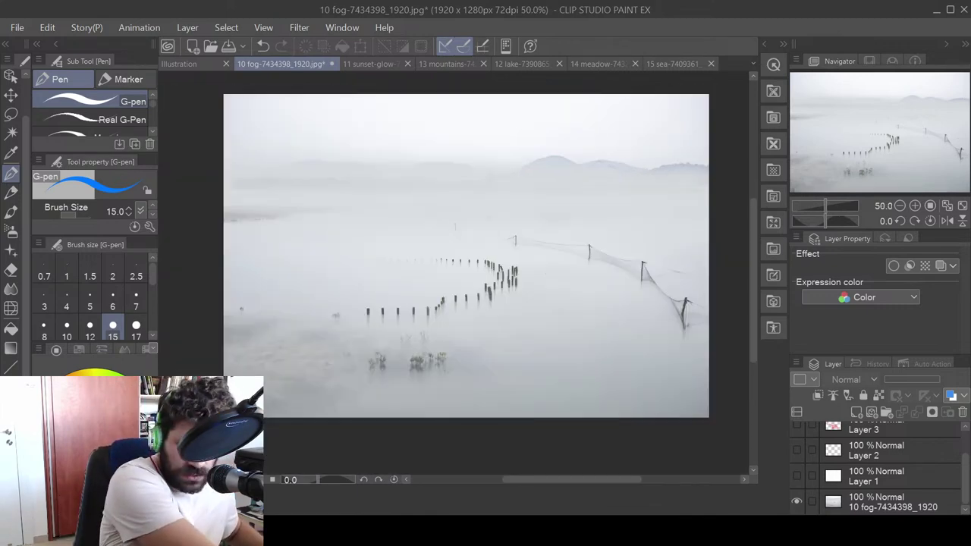
{"action": "scroll", "coordinate": [566, 113], "scroll_direction": "up", "scroll_amount": 5}
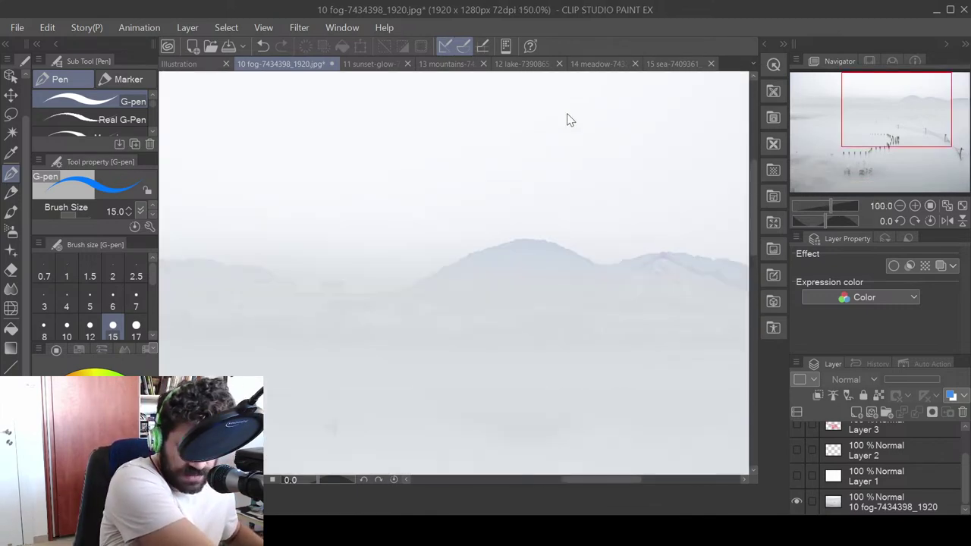
{"action": "left_click_drag", "start_coordinate": [531, 365], "coordinate": [581, 71]}
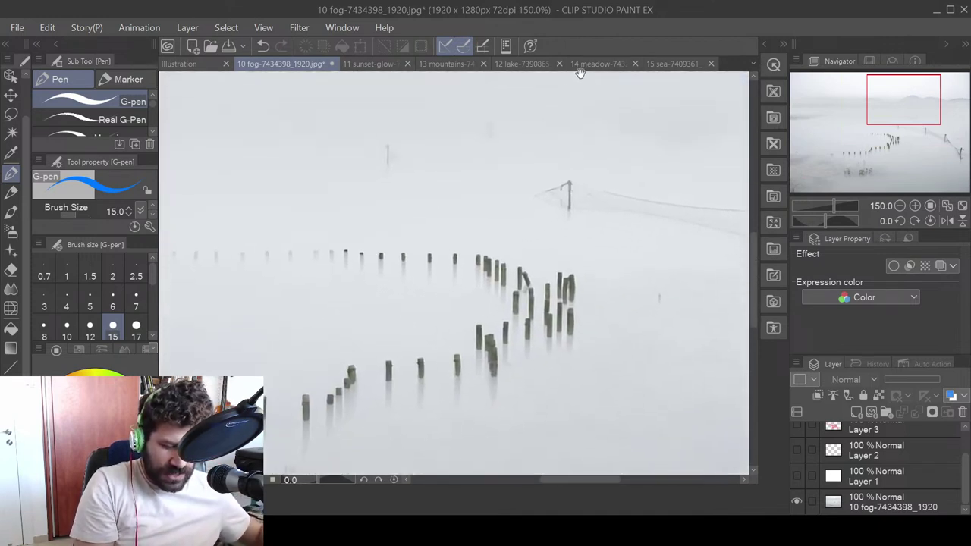
{"action": "left_click_drag", "start_coordinate": [557, 289], "coordinate": [562, 195]}
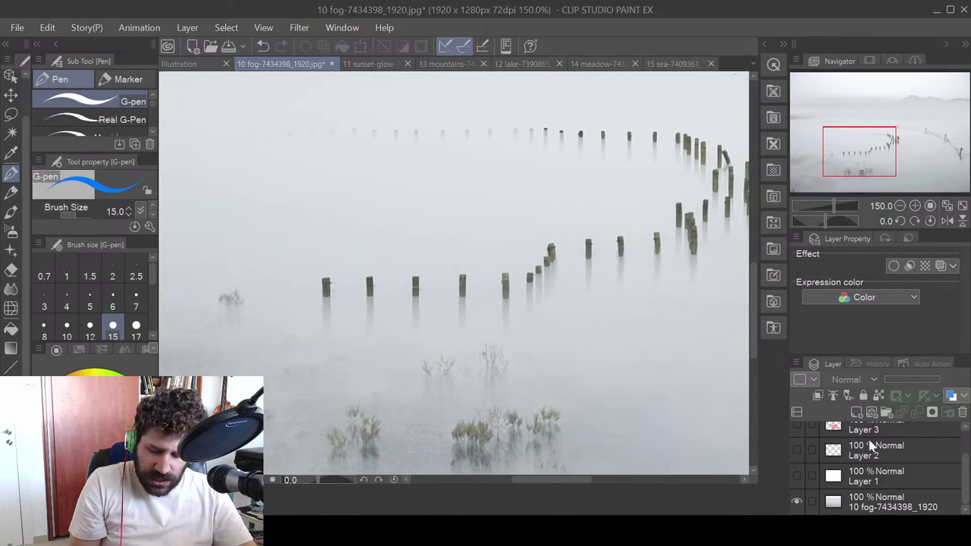
{"action": "left_click", "coordinate": [874, 500]}
{"action": "left_click", "coordinate": [856, 412]}
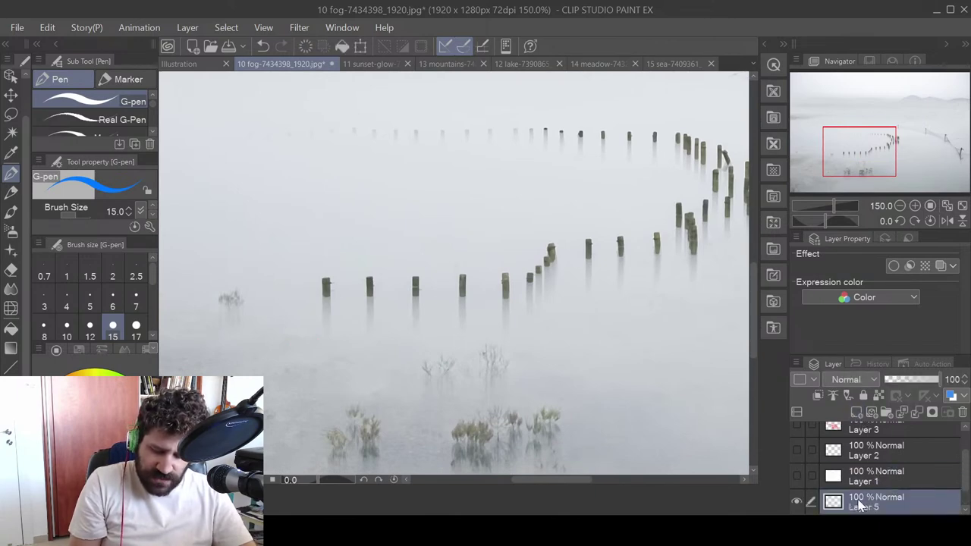
{"action": "left_click_drag", "start_coordinate": [300, 311], "coordinate": [589, 313]}
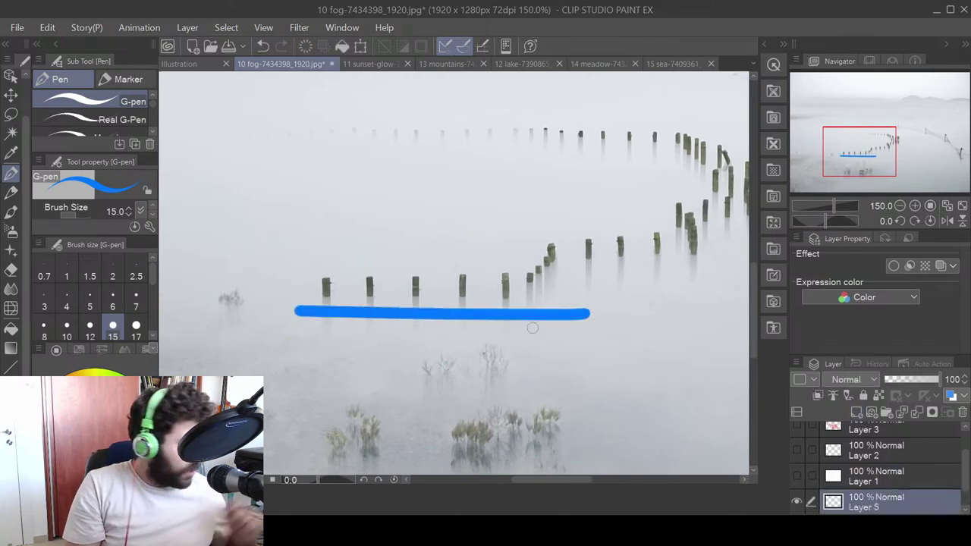
{"action": "key", "text": "ctrl+z"}
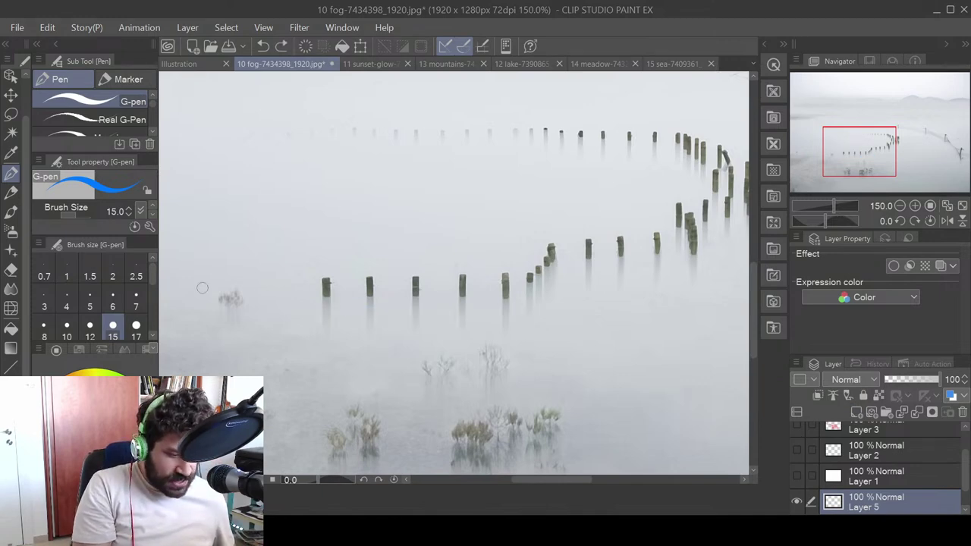
- Set the brush size to 10 and draw a short blue line between the bases of the two leftmost front posts
{"action": "left_click", "coordinate": [66, 327]}
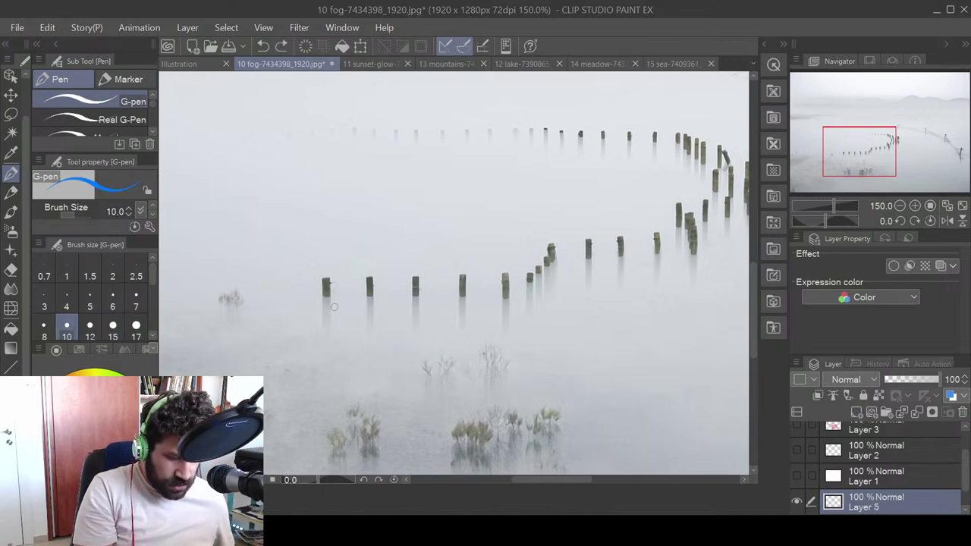
{"action": "mouse_move", "coordinate": [332, 302]}
{"action": "left_mouse_down"}
{"action": "mouse_move", "coordinate": [366, 302]}
{"action": "mouse_move", "coordinate": [329, 272]}
{"action": "left_mouse_up"}
{"action": "key", "text": "ctrl+z"}
- Lasso the short blue spacing line and place a copy of it between the second and third front posts
{"action": "left_click", "coordinate": [11, 114]}
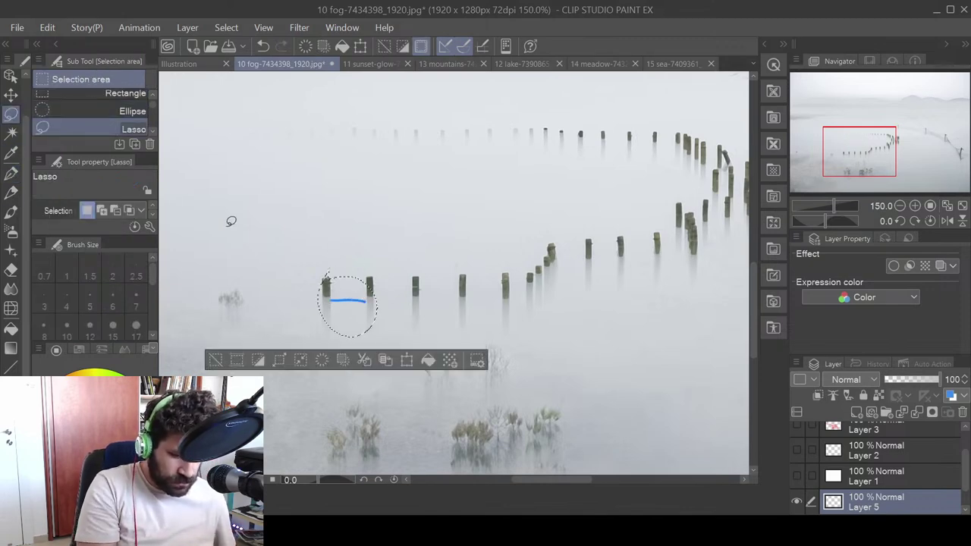
{"action": "left_click", "coordinate": [11, 95]}
{"action": "mouse_move", "coordinate": [363, 301]}
{"action": "left_mouse_down"}
{"action": "mouse_move", "coordinate": [408, 306]}
{"action": "mouse_move", "coordinate": [369, 305]}
{"action": "mouse_move", "coordinate": [404, 308]}
{"action": "mouse_move", "coordinate": [367, 307]}
{"action": "mouse_move", "coordinate": [375, 311]}
{"action": "mouse_move", "coordinate": [370, 303]}
{"action": "mouse_move", "coordinate": [416, 304]}
{"action": "mouse_move", "coordinate": [405, 306]}
{"action": "left_mouse_up"}
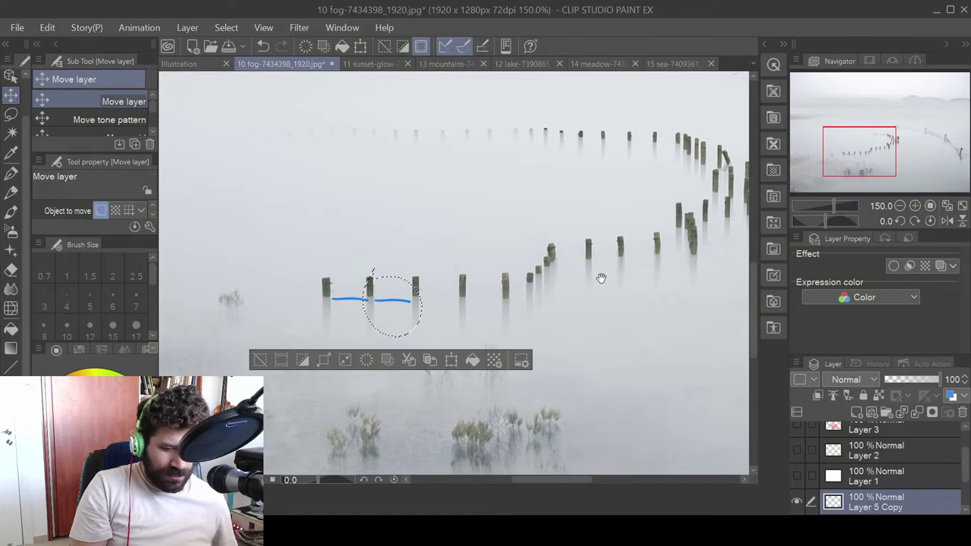
- Clear the selection and draw a blue diagonal line beside the small posts where the row turns back into the distance
{"action": "left_click_drag", "start_coordinate": [601, 279], "coordinate": [519, 326]}
{"action": "key", "text": "p"}
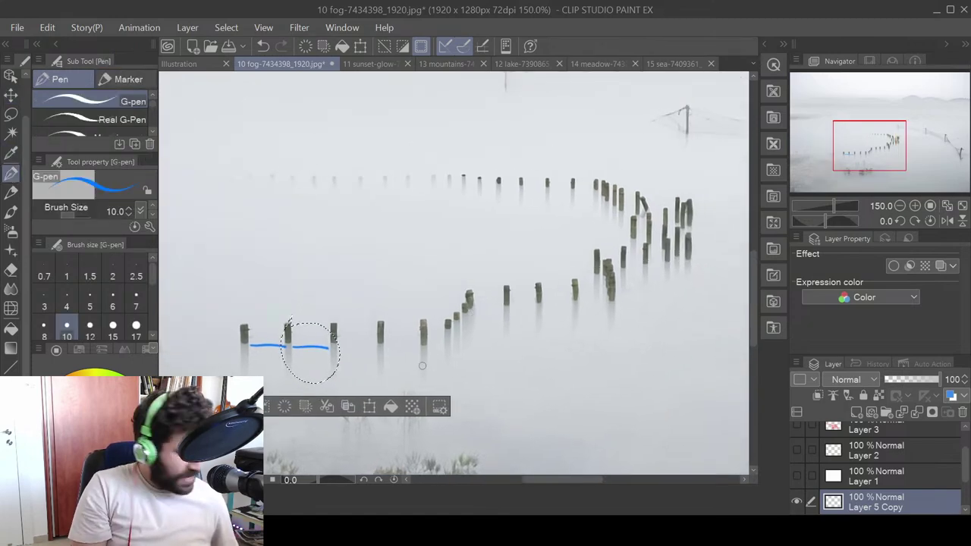
{"action": "key", "text": "ctrl+d"}
{"action": "left_click_drag", "start_coordinate": [428, 355], "coordinate": [474, 315]}
{"action": "key", "text": "ctrl+z"}
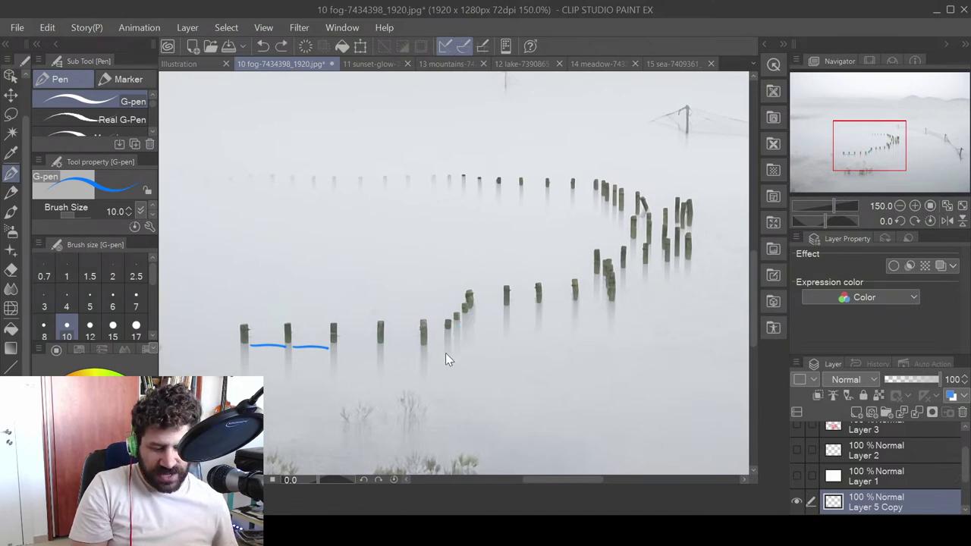
{"action": "mouse_move", "coordinate": [423, 367]}
{"action": "left_mouse_down"}
{"action": "mouse_move", "coordinate": [471, 313]}
{"action": "mouse_move", "coordinate": [429, 371]}
{"action": "left_mouse_up"}
{"action": "key", "text": "ctrl+z"}
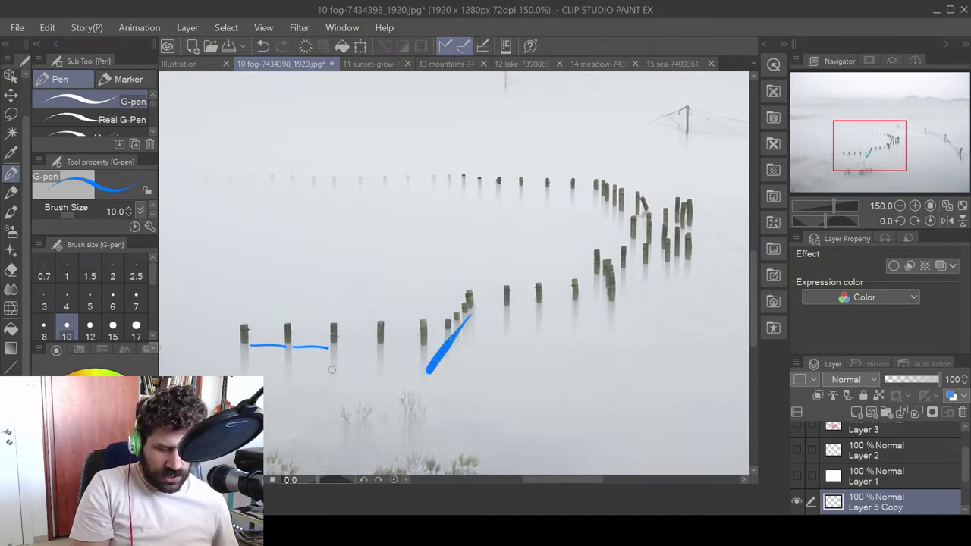
- Undo the blue diagonal beside the small posts and both short spacing lines beneath the front posts
{"action": "key", "text": "ctrl+z"}
{"action": "key", "text": "ctrl+z"}
{"action": "key", "text": "ctrl+z"}
{"action": "key", "text": "ctrl+z"}
{"action": "key", "text": "ctrl+z"}
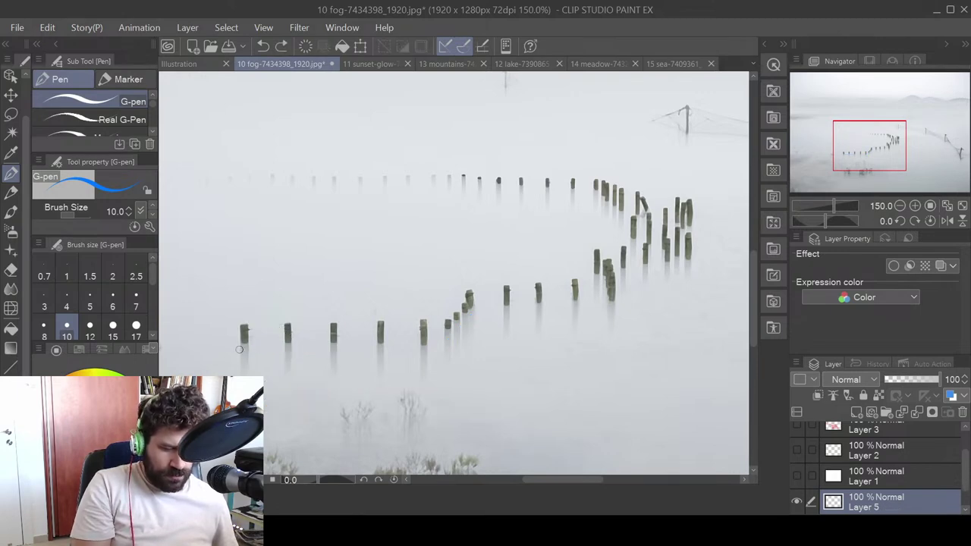
- Try tracing the whole winding row of posts in blue and circling the small posts at the first turn
{"action": "mouse_move", "coordinate": [242, 353]}
{"action": "left_mouse_down"}
{"action": "mouse_move", "coordinate": [456, 357]}
{"action": "mouse_move", "coordinate": [486, 310]}
{"action": "mouse_move", "coordinate": [613, 302]}
{"action": "mouse_move", "coordinate": [605, 270]}
{"action": "mouse_move", "coordinate": [688, 246]}
{"action": "mouse_move", "coordinate": [634, 221]}
{"action": "mouse_move", "coordinate": [683, 211]}
{"action": "mouse_move", "coordinate": [592, 182]}
{"action": "mouse_move", "coordinate": [269, 182]}
{"action": "left_mouse_up"}
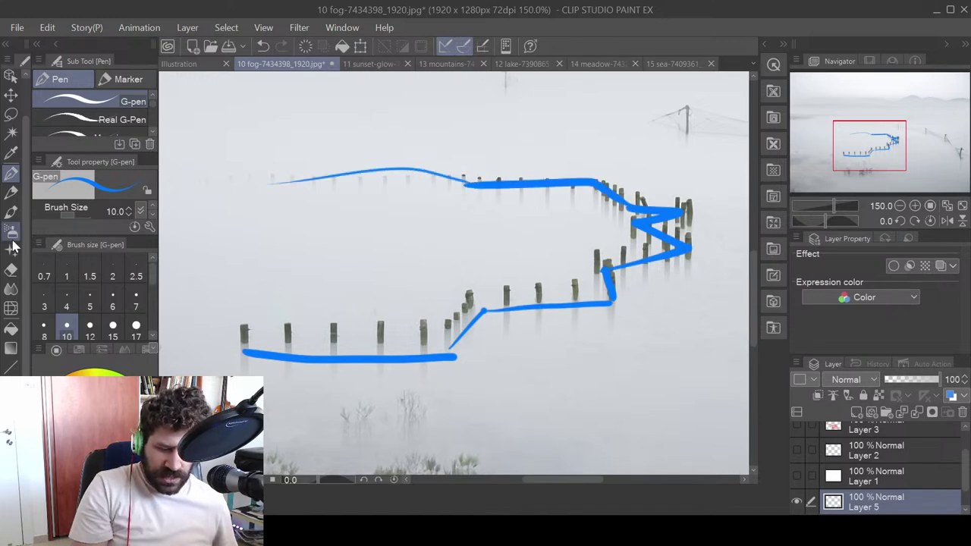
{"action": "key", "text": "ctrl+z"}
{"action": "key", "text": "ctrl+z"}
{"action": "key", "text": "ctrl+z"}
{"action": "key", "text": "ctrl+z"}
{"action": "key", "text": "ctrl+z"}
{"action": "key", "text": "ctrl+z"}
{"action": "key", "text": "ctrl+z"}
{"action": "key", "text": "ctrl+z"}
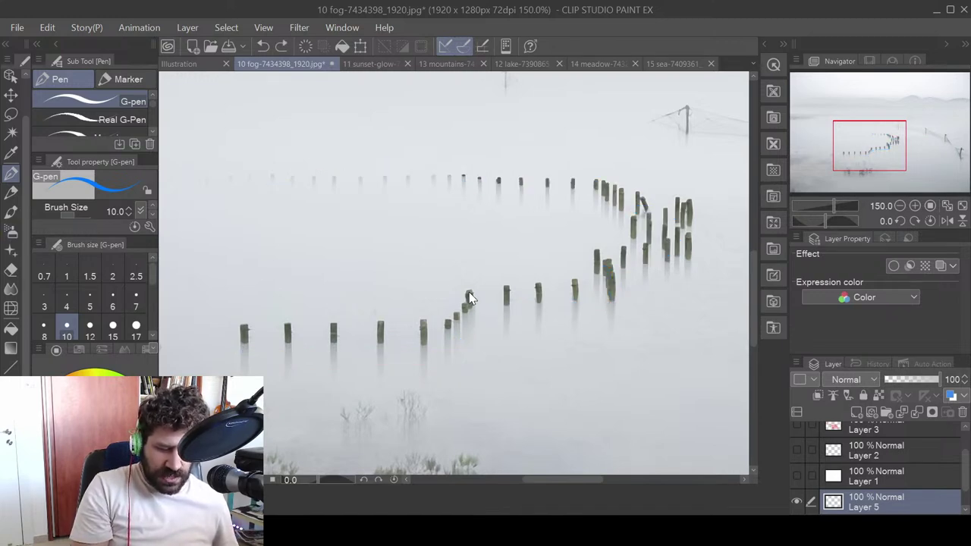
{"action": "mouse_move", "coordinate": [469, 298]}
{"action": "left_mouse_down"}
{"action": "mouse_move", "coordinate": [460, 287]}
{"action": "mouse_move", "coordinate": [474, 283]}
{"action": "left_mouse_up"}
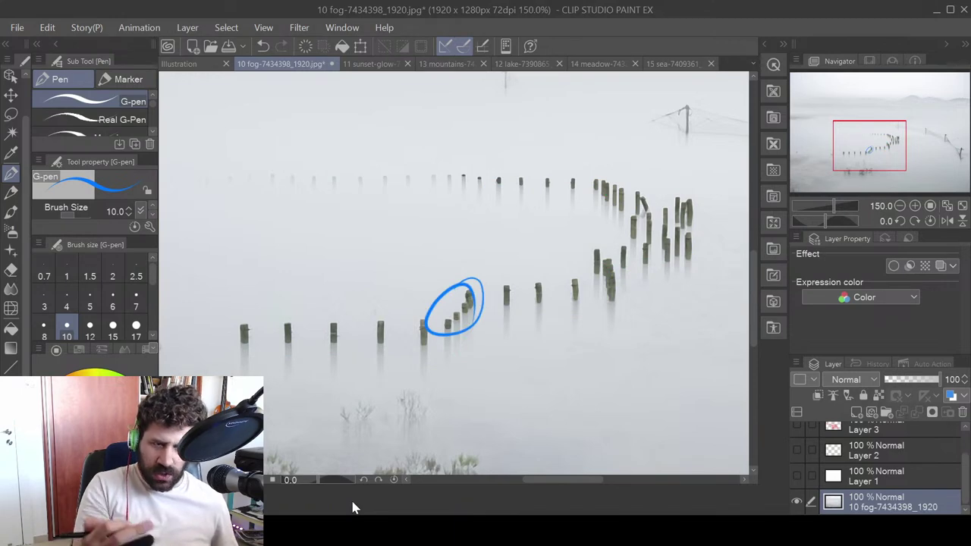
{"action": "key", "text": "ctrl+z"}
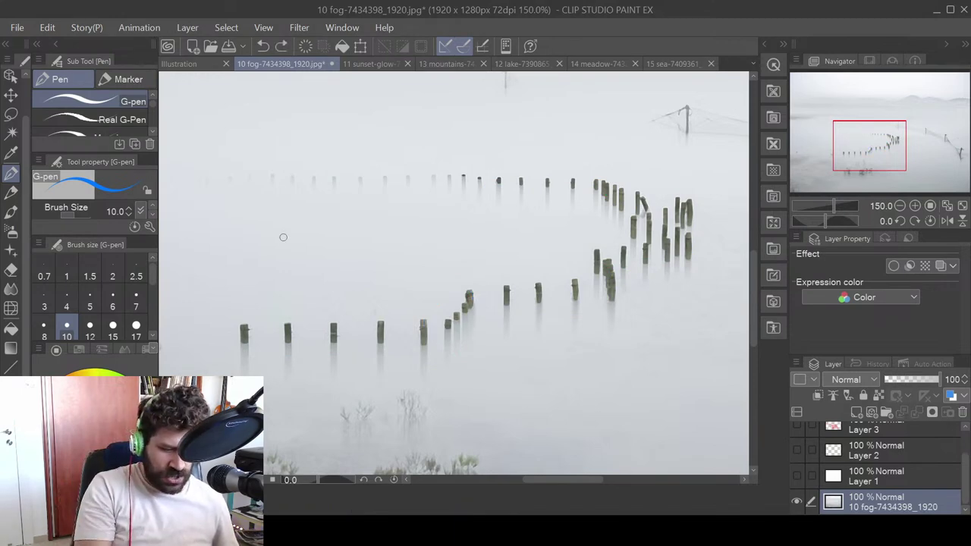
- Sketch three upright blue cylinders side by side in the open water above the front row of posts
{"action": "mouse_move", "coordinate": [246, 226]}
{"action": "left_mouse_down"}
{"action": "mouse_move", "coordinate": [287, 217]}
{"action": "mouse_move", "coordinate": [282, 297]}
{"action": "left_mouse_up"}
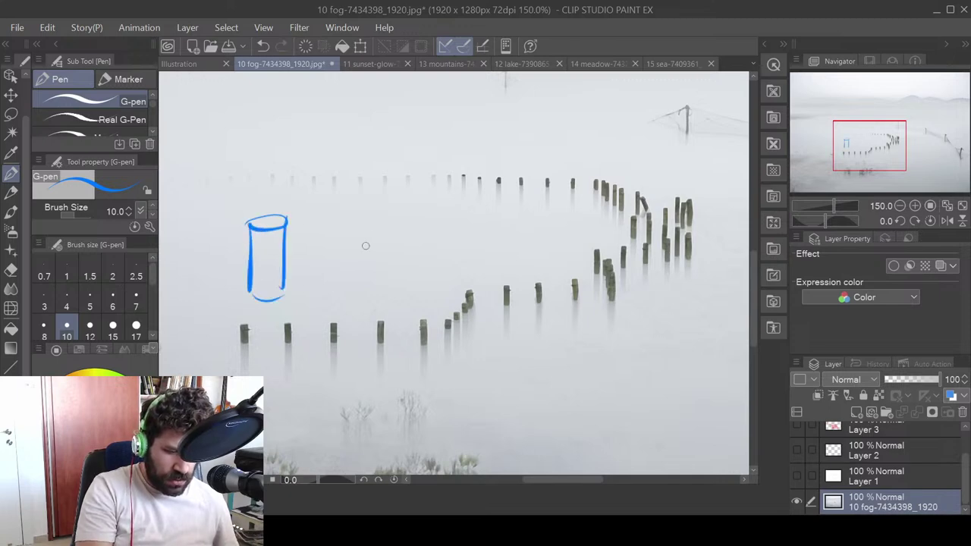
{"action": "mouse_move", "coordinate": [417, 213]}
{"action": "left_mouse_down"}
{"action": "mouse_move", "coordinate": [440, 226]}
{"action": "mouse_move", "coordinate": [419, 216]}
{"action": "left_mouse_up"}
{"action": "left_click_drag", "start_coordinate": [415, 210], "coordinate": [416, 276]}
{"action": "left_click_drag", "start_coordinate": [453, 220], "coordinate": [451, 283]}
{"action": "mouse_move", "coordinate": [570, 205]}
{"action": "left_mouse_down"}
{"action": "mouse_move", "coordinate": [607, 209]}
{"action": "mouse_move", "coordinate": [567, 287]}
{"action": "left_mouse_up"}
{"action": "left_click_drag", "start_coordinate": [604, 210], "coordinate": [605, 285]}
{"action": "left_click_drag", "start_coordinate": [573, 288], "coordinate": [608, 282]}
- Draw blue horizontal spacing lines with end ticks between the bases of the three cylinders
{"action": "mouse_move", "coordinate": [289, 306]}
{"action": "left_mouse_down"}
{"action": "mouse_move", "coordinate": [391, 303]}
{"action": "mouse_move", "coordinate": [395, 315]}
{"action": "left_mouse_up"}
{"action": "left_click_drag", "start_coordinate": [297, 294], "coordinate": [297, 319]}
{"action": "left_click_drag", "start_coordinate": [461, 288], "coordinate": [566, 283]}
{"action": "left_click_drag", "start_coordinate": [555, 270], "coordinate": [551, 311]}
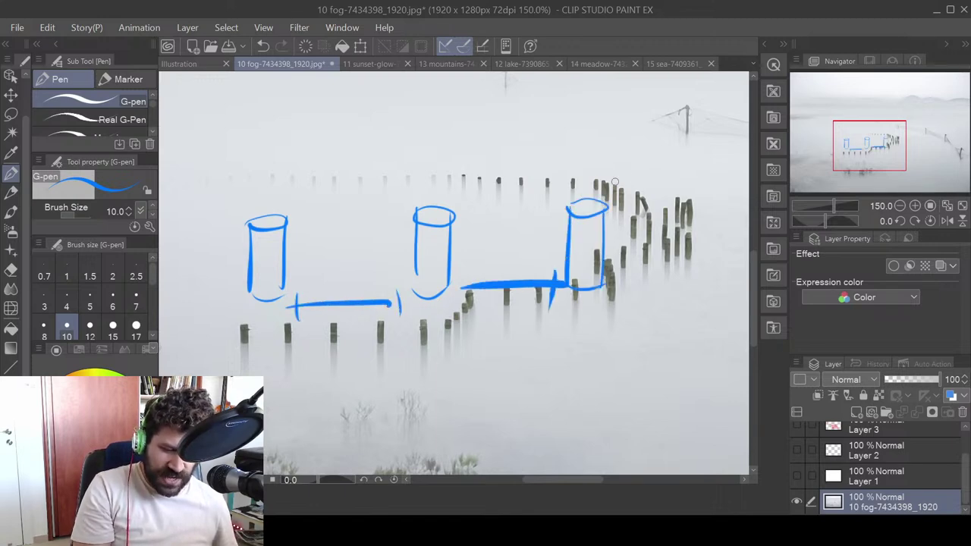
- Sketch a fourth blue cylinder behind the third one and mark the gap between their bases with a red diagonal
{"action": "mouse_move", "coordinate": [613, 182]}
{"action": "left_mouse_down"}
{"action": "mouse_move", "coordinate": [642, 258]}
{"action": "mouse_move", "coordinate": [609, 244]}
{"action": "mouse_move", "coordinate": [641, 246]}
{"action": "mouse_move", "coordinate": [603, 293]}
{"action": "left_mouse_up"}
{"action": "key", "text": "ctrl+z"}
{"action": "key", "text": "x"}
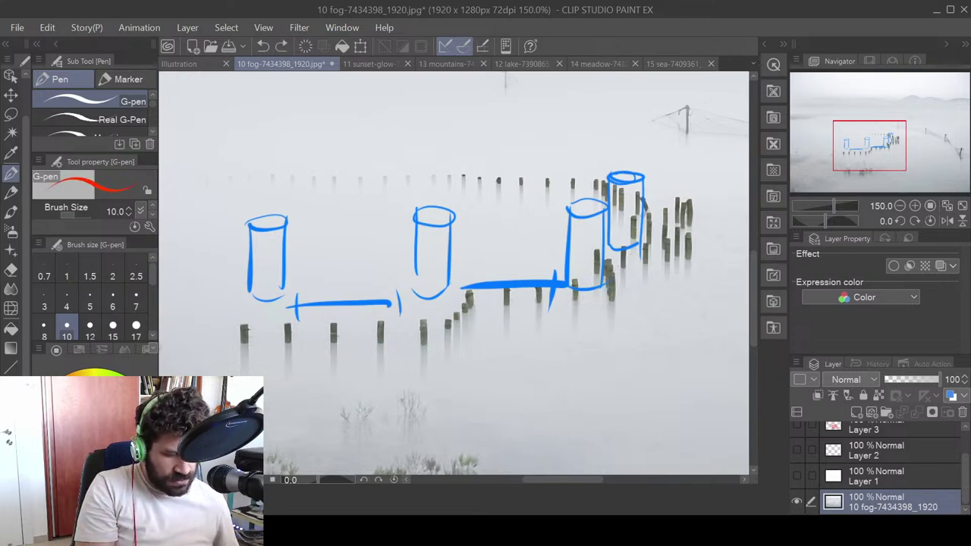
{"action": "left_click_drag", "start_coordinate": [643, 250], "coordinate": [599, 296]}
- Lasso the red diagonal and try to rotate and move it beneath the blue horizontal spacing line for comparison
{"action": "left_click", "coordinate": [11, 115]}
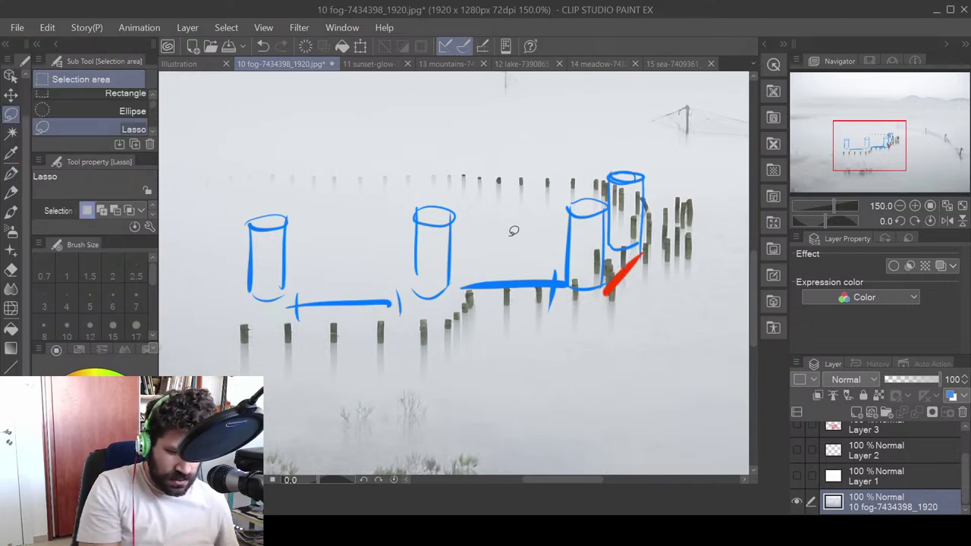
{"action": "left_click_drag", "start_coordinate": [592, 303], "coordinate": [596, 302]}
{"action": "key", "text": "ctrl+t"}
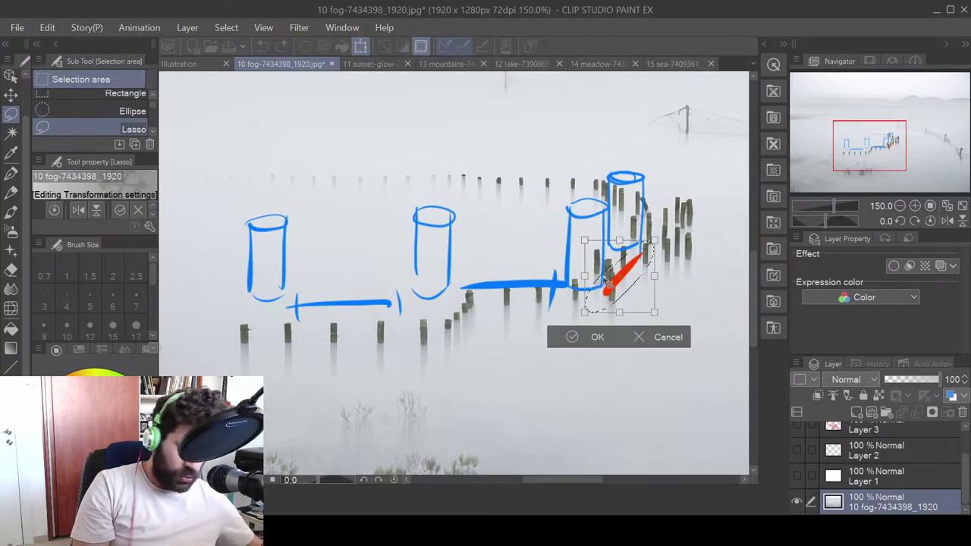
{"action": "mouse_move", "coordinate": [663, 269]}
{"action": "left_mouse_down"}
{"action": "mouse_move", "coordinate": [657, 299]}
{"action": "mouse_move", "coordinate": [544, 302]}
{"action": "left_mouse_up"}
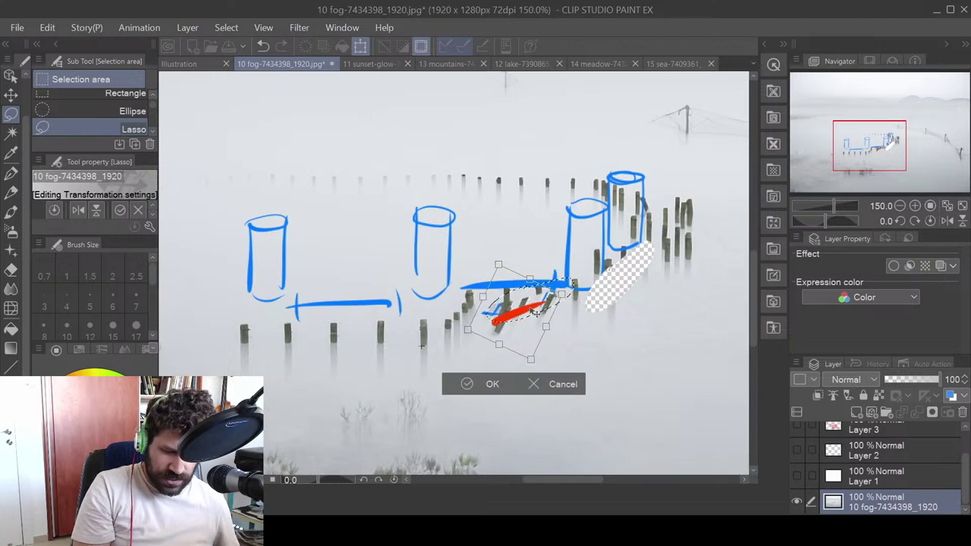
{"action": "key", "text": "ctrl+z"}
{"action": "key", "text": "ctrl+z"}
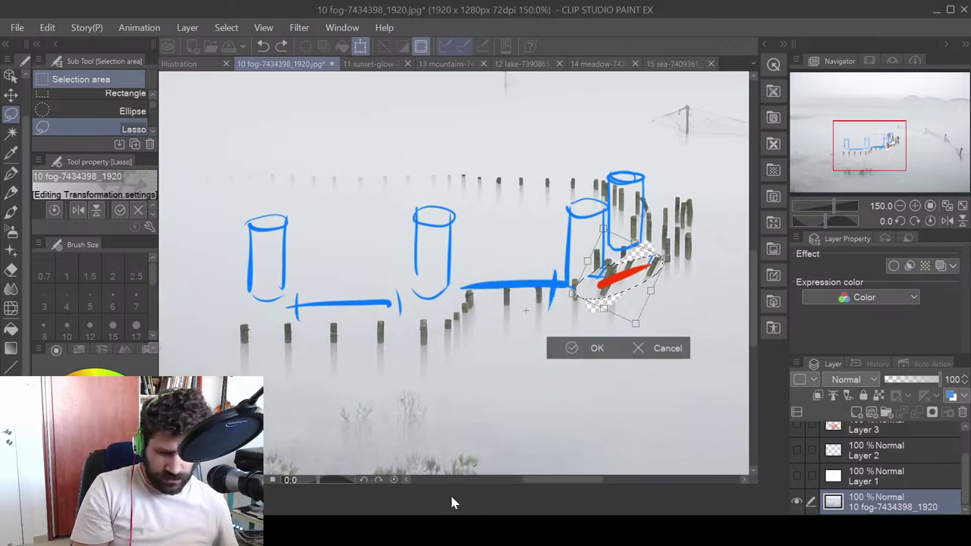
{"action": "key", "text": "ctrl+z"}
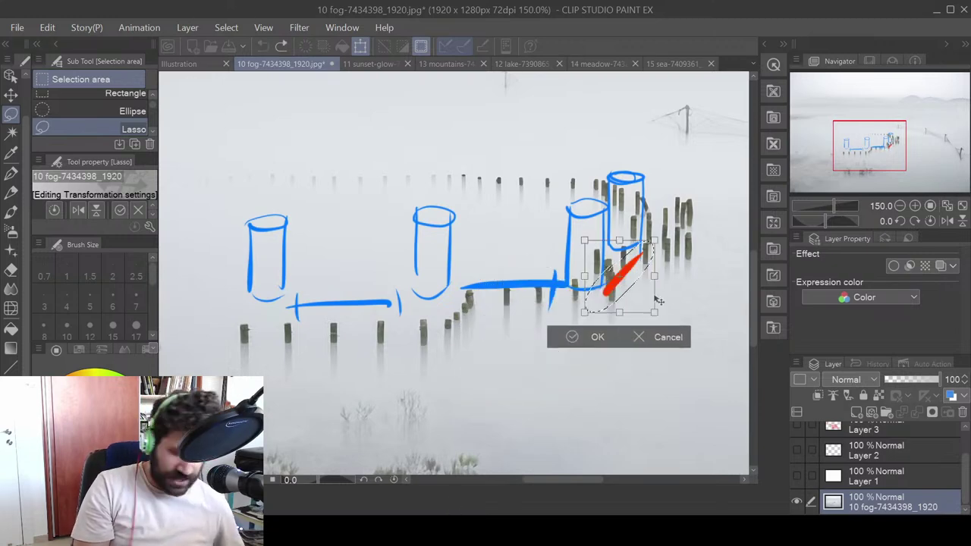
{"action": "key", "text": "ctrl+z"}
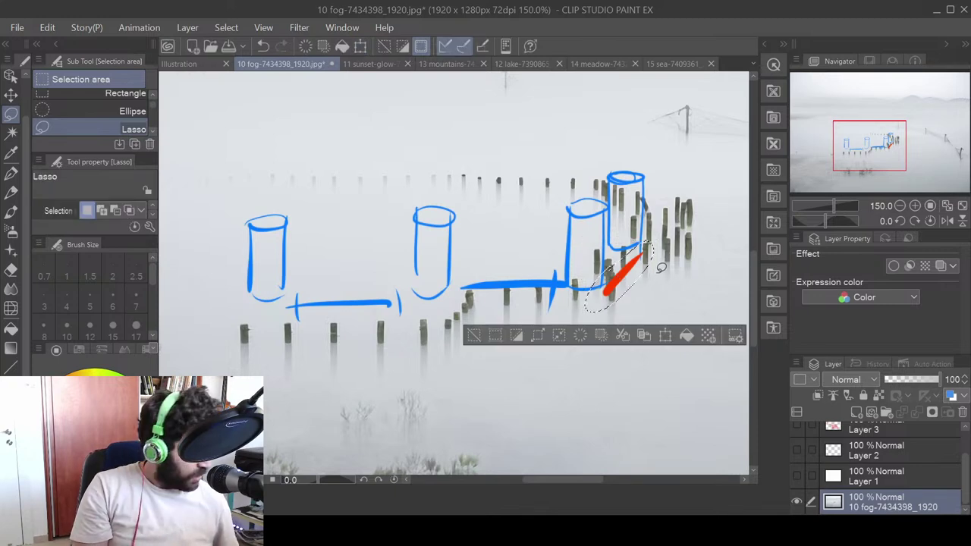
{"action": "key", "text": "ctrl+d"}
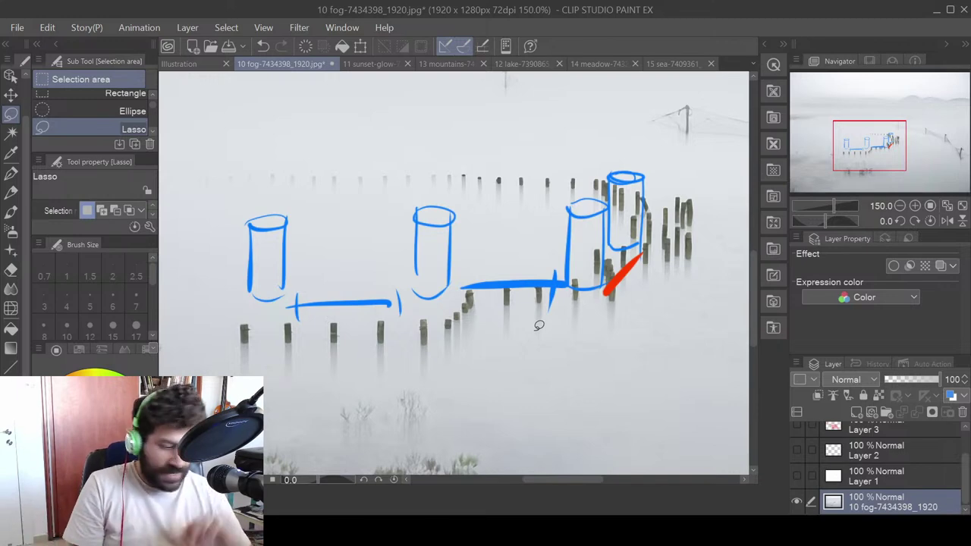
- Undo the red diagonal, all the spacing lines and the four sketched cylinders to clear the fog photo
{"action": "key", "text": "ctrl+z"}
{"action": "key", "text": "ctrl+z"}
{"action": "key", "text": "ctrl+z"}
{"action": "key", "text": "ctrl+z"}
{"action": "key", "text": "ctrl+z"}
{"action": "key", "text": "ctrl+z"}
{"action": "key", "text": "ctrl+z"}
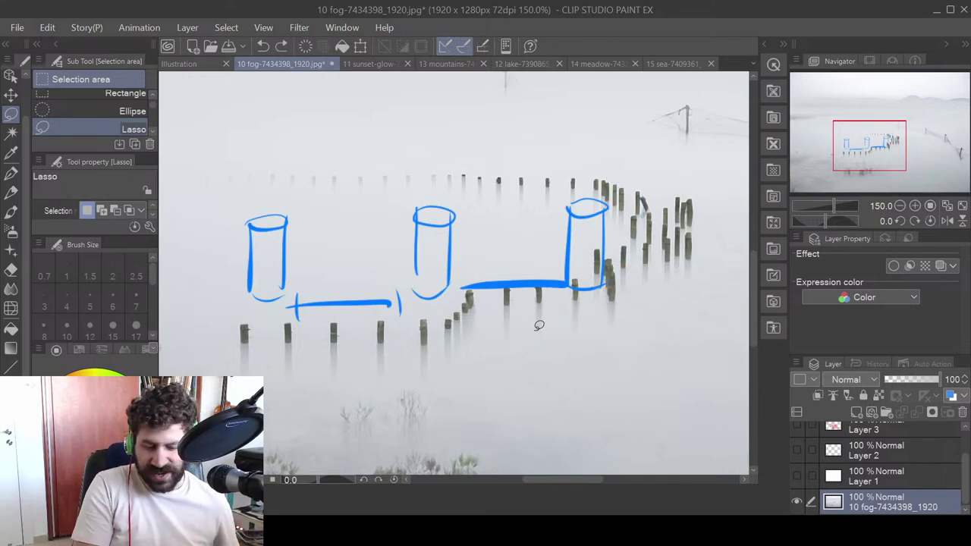
{"action": "key", "text": "ctrl+z"}
{"action": "key", "text": "ctrl+z"}
{"action": "key", "text": "ctrl+z"}
{"action": "key", "text": "ctrl+z"}
{"action": "key", "text": "ctrl+z"}
{"action": "key", "text": "ctrl+z"}
{"action": "key", "text": "ctrl+z"}
{"action": "key", "text": "ctrl+z"}
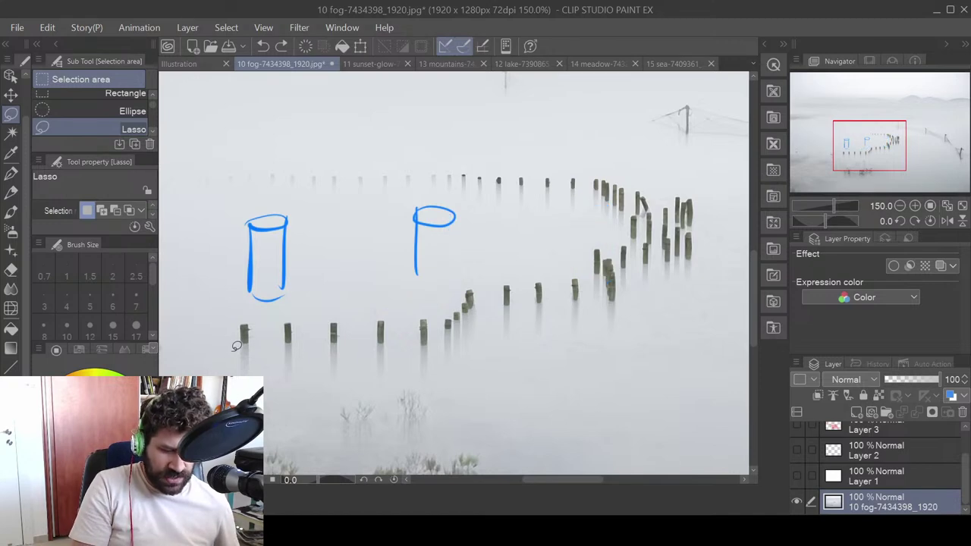
{"action": "key", "text": "ctrl+z"}
{"action": "key", "text": "ctrl+z"}
{"action": "key", "text": "ctrl+z"}
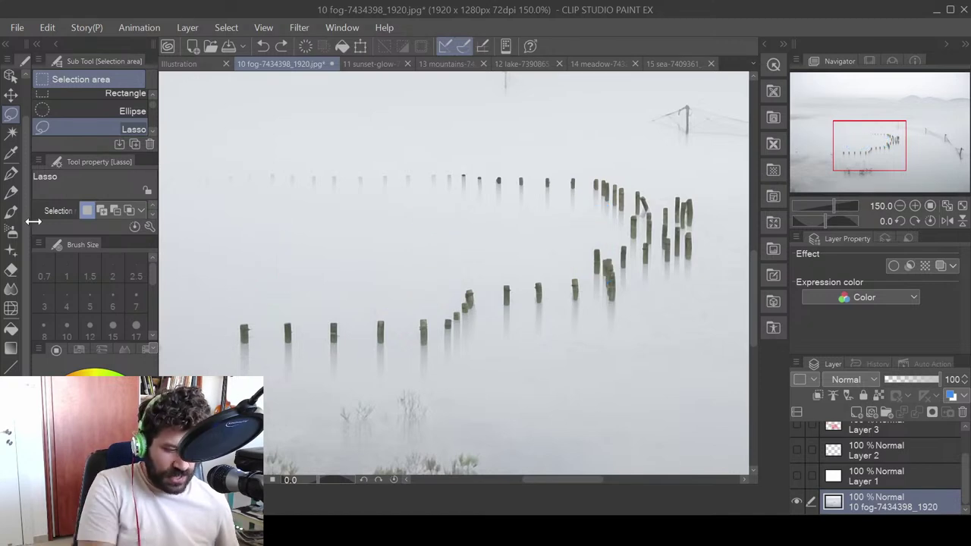
- Add a new layer directly above the fog photo and try red G-pen lines beneath the front posts and along the turn
{"action": "left_click", "coordinate": [10, 174]}
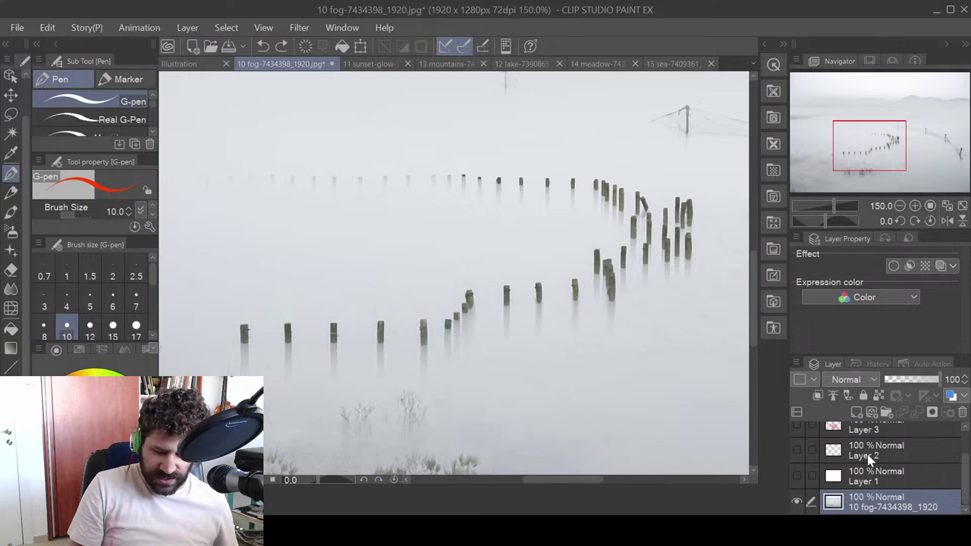
{"action": "left_click", "coordinate": [857, 412]}
{"action": "mouse_move", "coordinate": [232, 350]}
{"action": "left_mouse_down"}
{"action": "mouse_move", "coordinate": [426, 356]}
{"action": "mouse_move", "coordinate": [478, 320]}
{"action": "mouse_move", "coordinate": [428, 345]}
{"action": "left_mouse_up"}
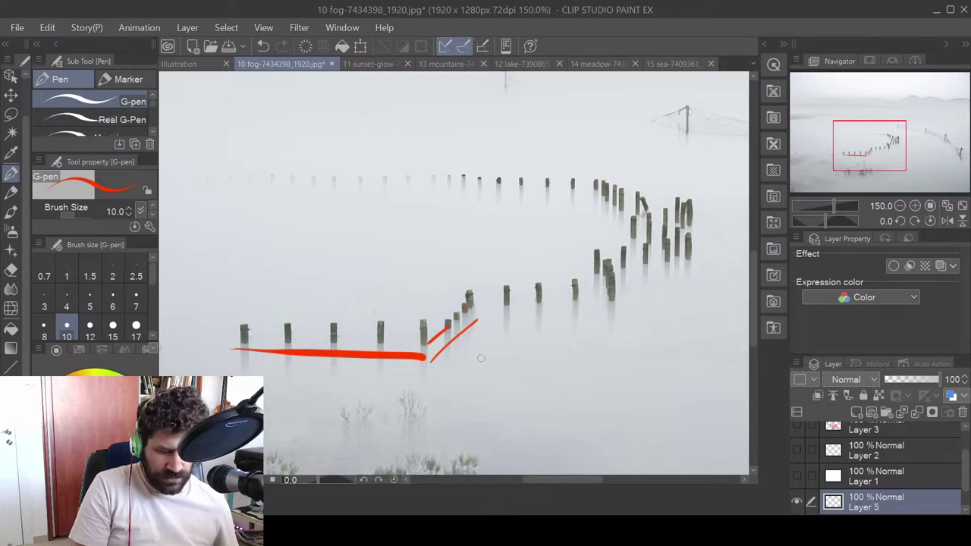
{"action": "key", "text": "ctrl+z"}
{"action": "key", "text": "ctrl+z"}
{"action": "key", "text": "ctrl+z"}
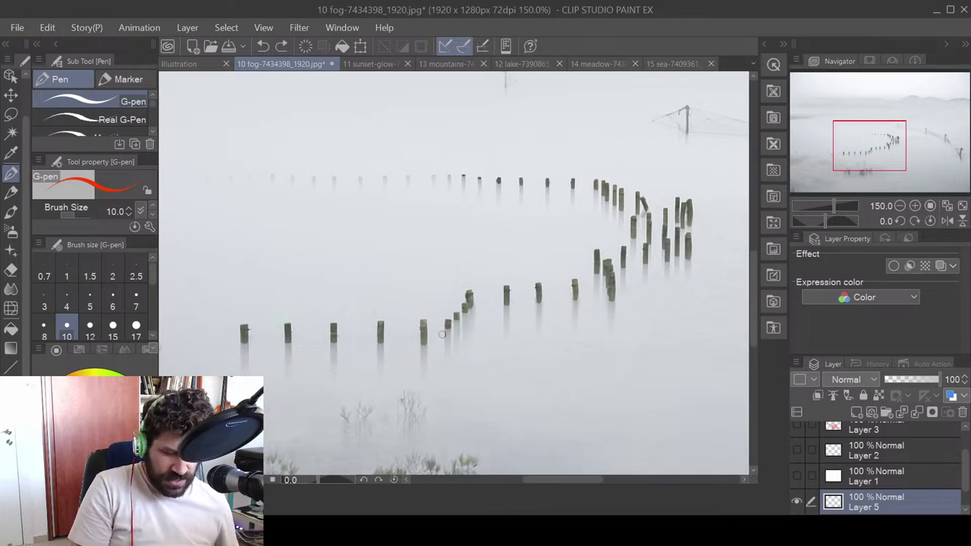
- Try short red marks between the small receding posts and over the tight cluster of posts farther back
{"action": "mouse_move", "coordinate": [449, 328]}
{"action": "left_mouse_down"}
{"action": "mouse_move", "coordinate": [424, 346]}
{"action": "mouse_move", "coordinate": [382, 344]}
{"action": "mouse_move", "coordinate": [422, 354]}
{"action": "mouse_move", "coordinate": [457, 318]}
{"action": "left_mouse_up"}
{"action": "key", "text": "ctrl+z"}
{"action": "key", "text": "ctrl+z"}
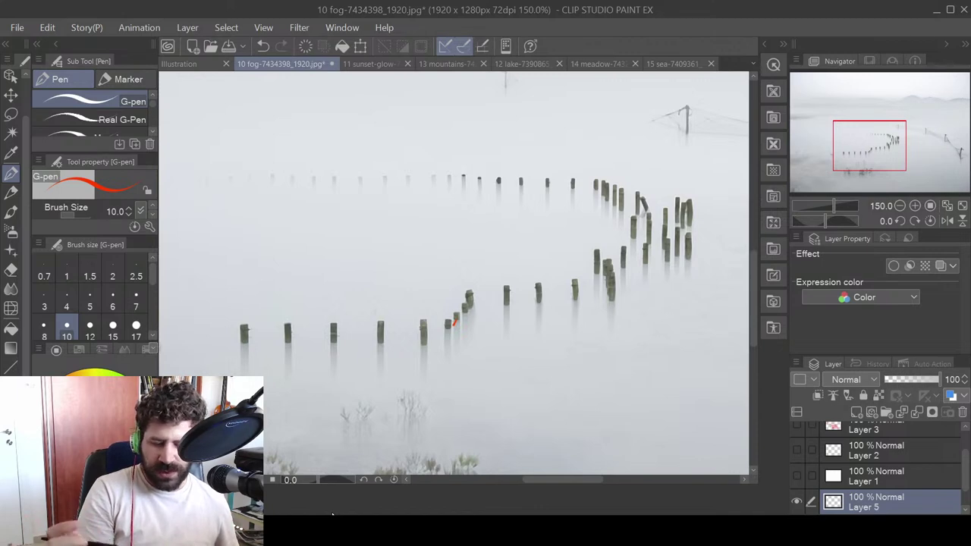
{"action": "left_click_drag", "start_coordinate": [607, 259], "coordinate": [611, 304]}
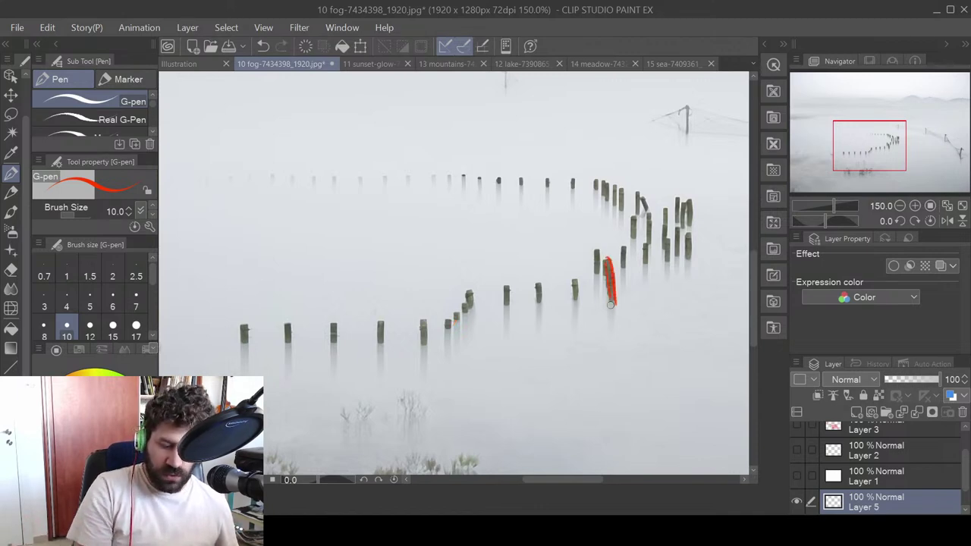
{"action": "key", "text": "ctrl+z"}
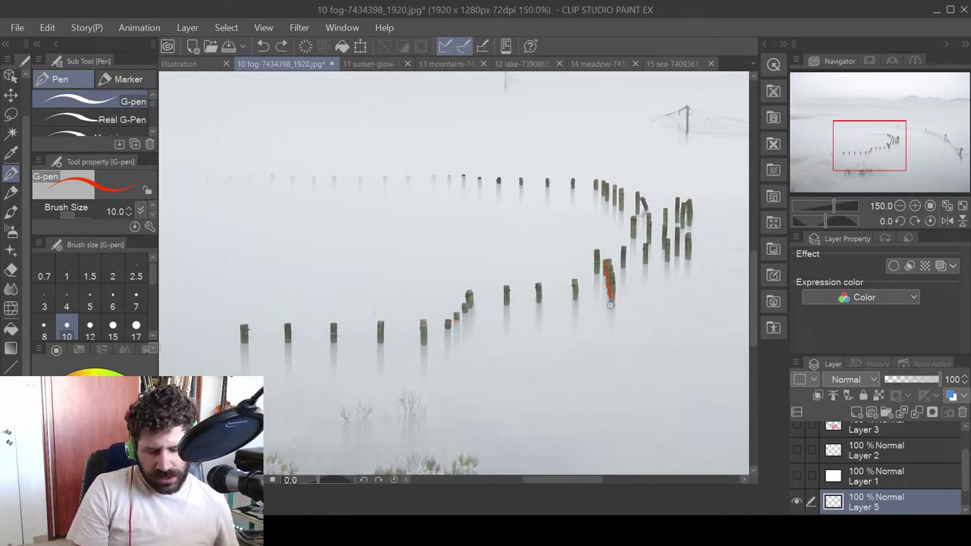
{"action": "key", "text": "ctrl+z"}
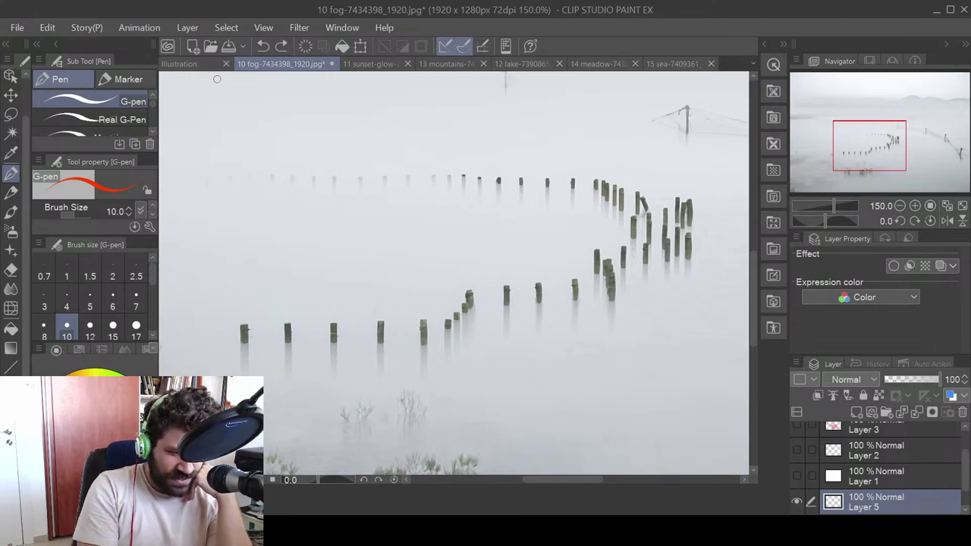
- Show Layers 1, 2 and 4 with Layer 3 hidden, so the blue vehicle and stair sketch fits in view
{"action": "left_click", "coordinate": [797, 476]}
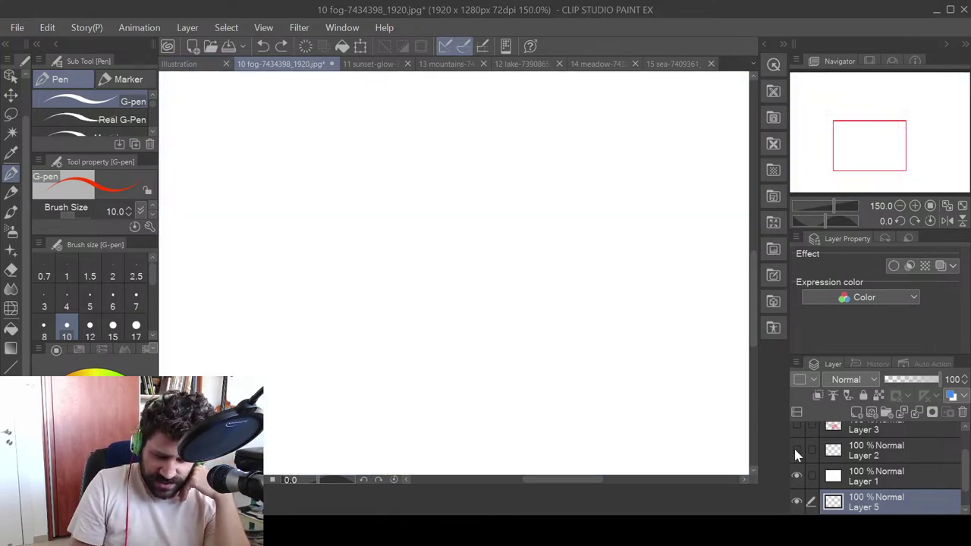
{"action": "left_click", "coordinate": [796, 427]}
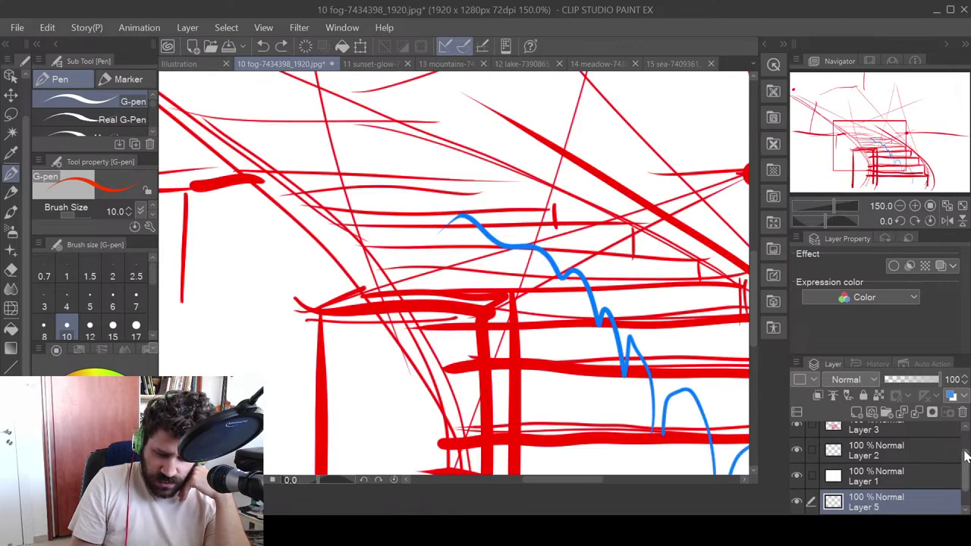
{"action": "scroll", "coordinate": [967, 442], "scroll_direction": "up", "scroll_amount": 1}
{"action": "left_click", "coordinate": [797, 460]}
{"action": "left_click", "coordinate": [796, 434]}
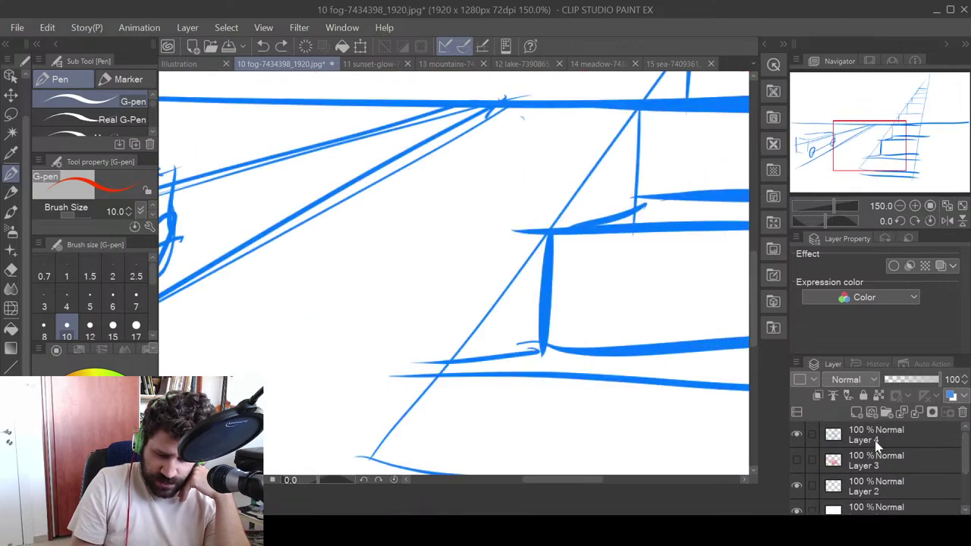
{"action": "key", "text": "ctrl+minus"}
{"action": "key", "text": "ctrl+minus"}
{"action": "key", "text": "ctrl+minus"}
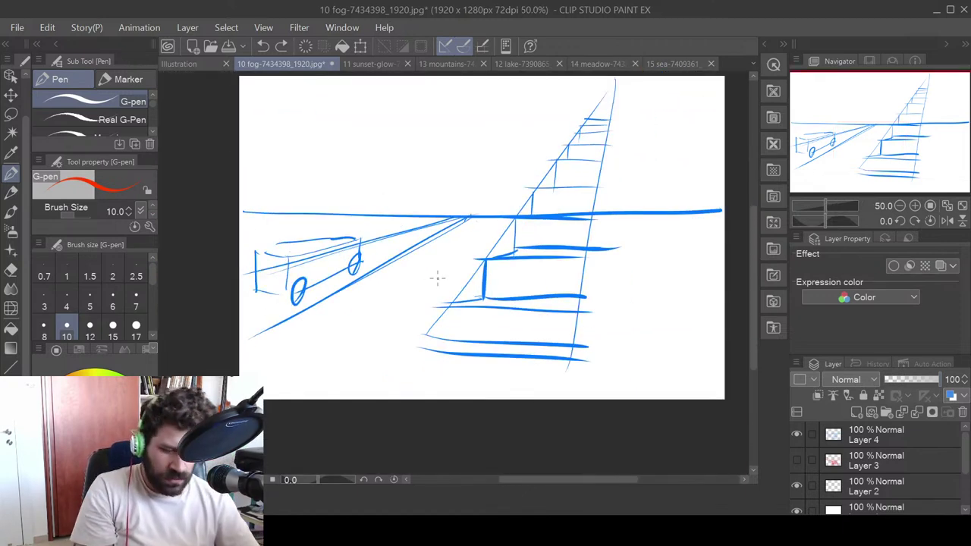
- On Layer 4, draw red lines along the vehicle's upper edges and through its wheels towards the horizon's vanishing point
{"action": "left_click", "coordinate": [417, 298]}
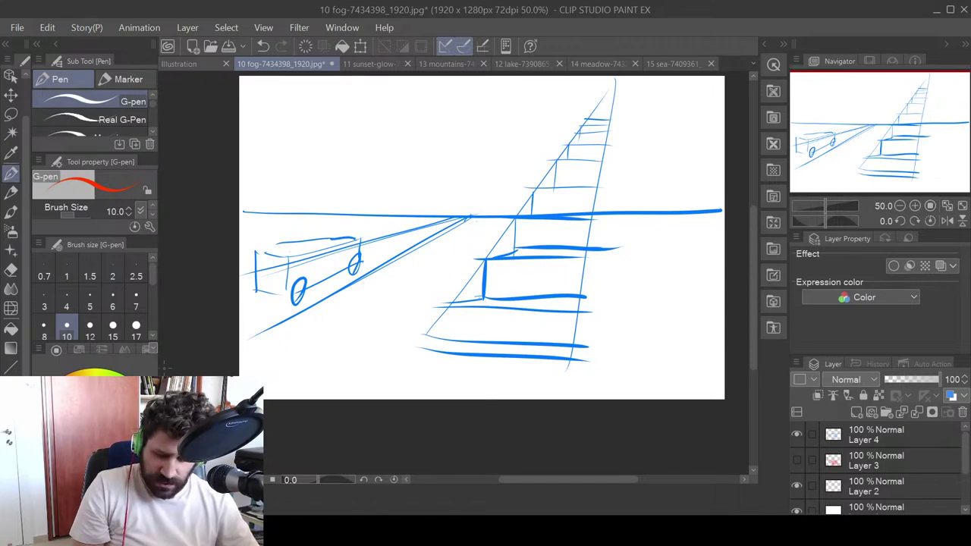
{"action": "left_click", "coordinate": [877, 434]}
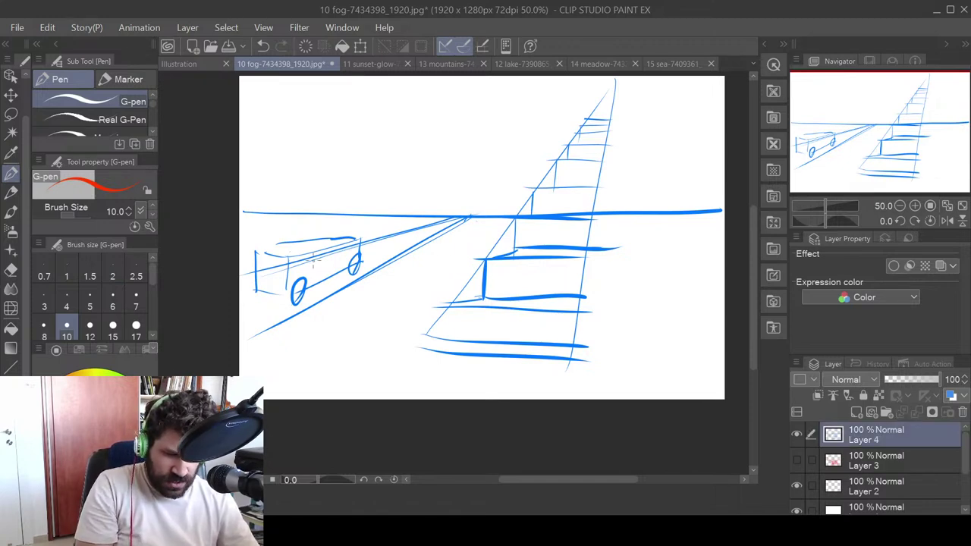
{"action": "left_click_drag", "start_coordinate": [276, 263], "coordinate": [452, 213]}
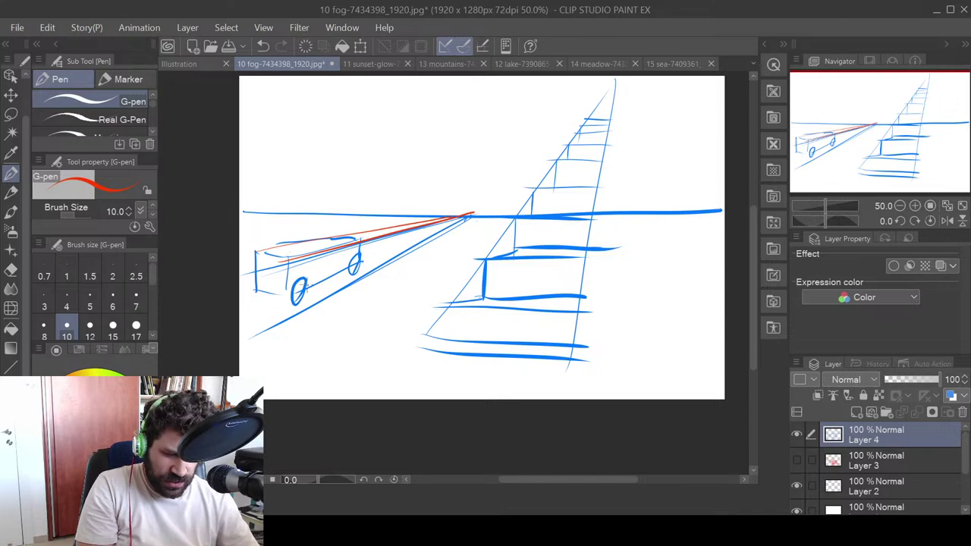
{"action": "left_click_drag", "start_coordinate": [304, 287], "coordinate": [513, 205]}
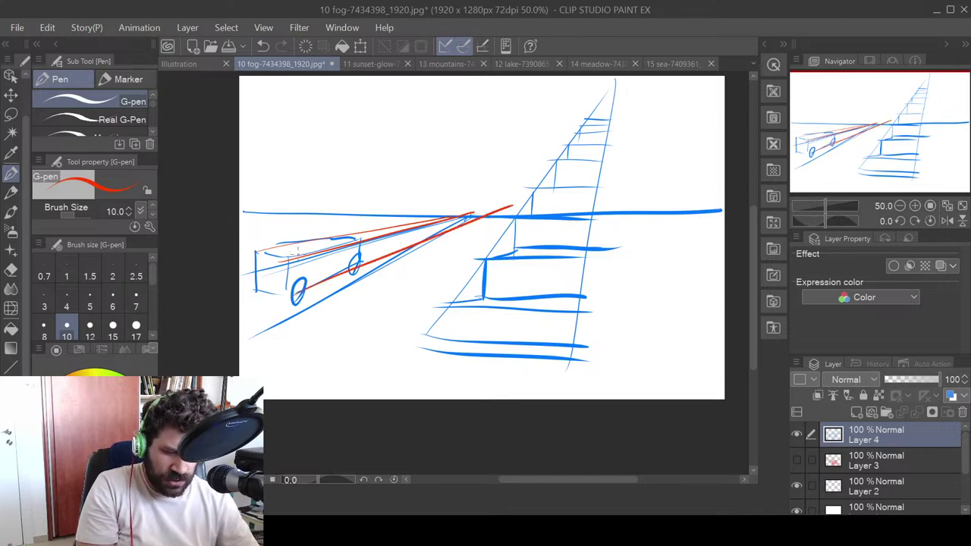
- Sketch a red side-view car outline above the horizon and retrace the vehicle's ground line in red to the vanishing point
{"action": "mouse_move", "coordinate": [302, 134]}
{"action": "left_mouse_down"}
{"action": "mouse_move", "coordinate": [427, 128]}
{"action": "mouse_move", "coordinate": [432, 161]}
{"action": "mouse_move", "coordinate": [284, 173]}
{"action": "mouse_move", "coordinate": [343, 176]}
{"action": "left_mouse_up"}
{"action": "left_click_drag", "start_coordinate": [438, 157], "coordinate": [484, 187]}
{"action": "mouse_move", "coordinate": [282, 173]}
{"action": "left_mouse_down"}
{"action": "mouse_move", "coordinate": [256, 188]}
{"action": "mouse_move", "coordinate": [255, 202]}
{"action": "left_mouse_up"}
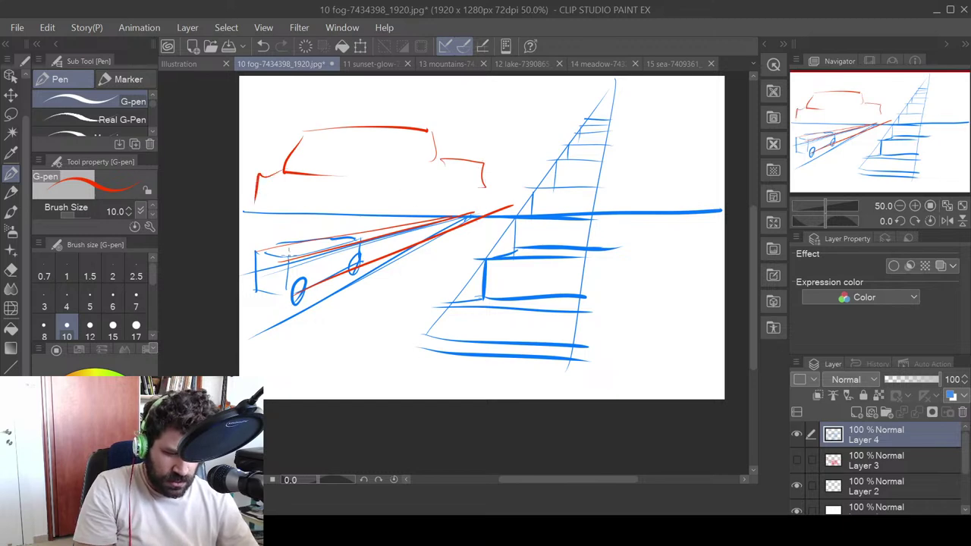
{"action": "left_click_drag", "start_coordinate": [251, 334], "coordinate": [484, 221]}
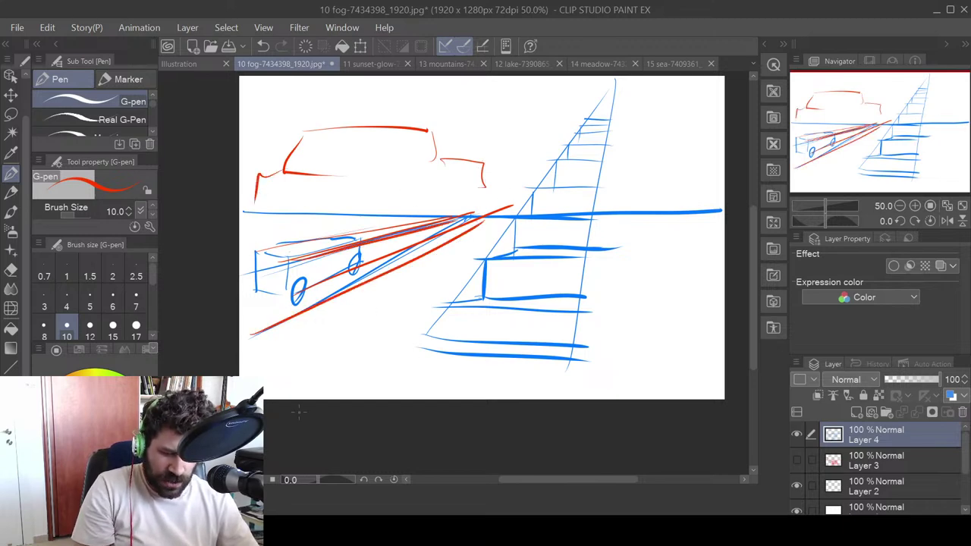
- Draw red lines from the stair edges to a second vanishing point on the horizon, dotting both vanishing points in red
{"action": "left_click_drag", "start_coordinate": [492, 258], "coordinate": [651, 211]}
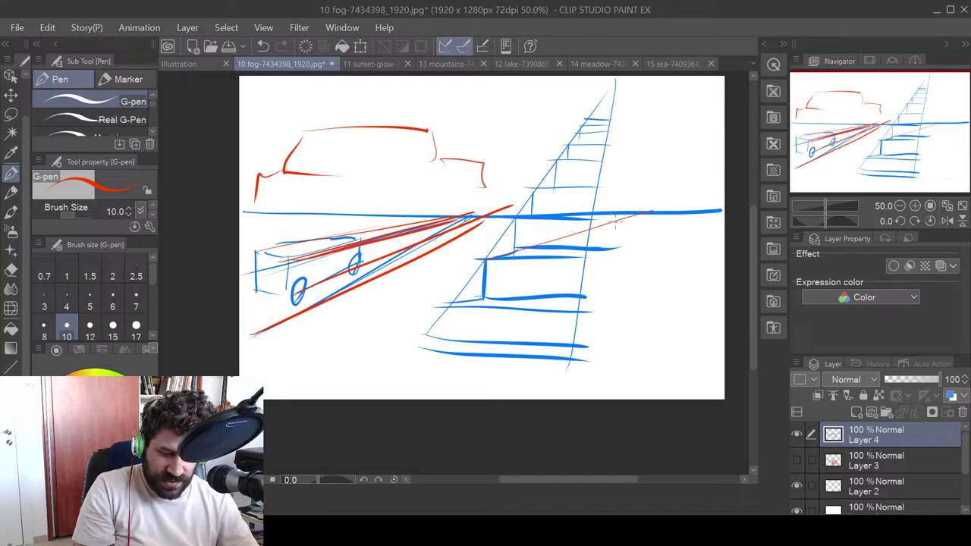
{"action": "left_click", "coordinate": [651, 212]}
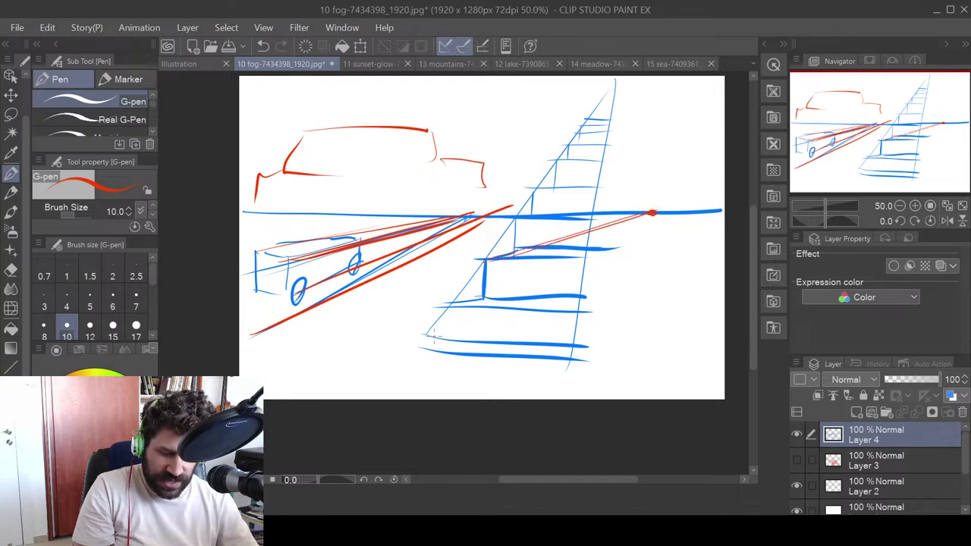
{"action": "left_click", "coordinate": [465, 218]}
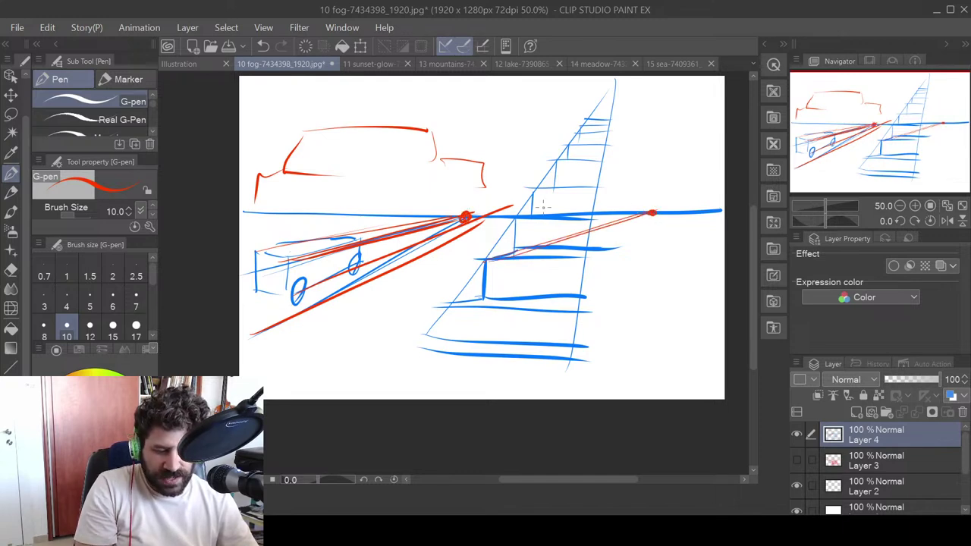
{"action": "left_click_drag", "start_coordinate": [356, 216], "coordinate": [575, 205]}
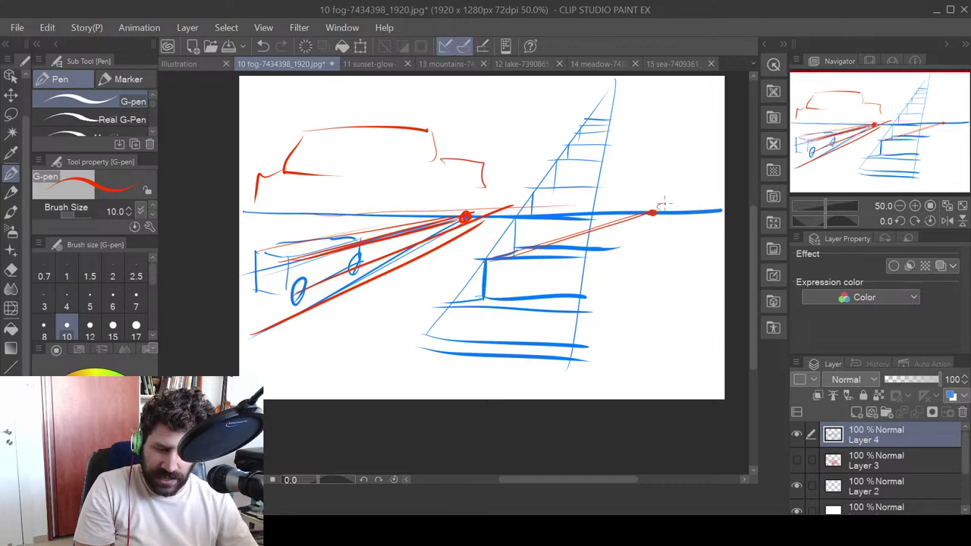
{"action": "mouse_move", "coordinate": [587, 265]}
{"action": "left_mouse_down"}
{"action": "mouse_move", "coordinate": [430, 305]}
{"action": "mouse_move", "coordinate": [666, 205]}
{"action": "left_mouse_up"}
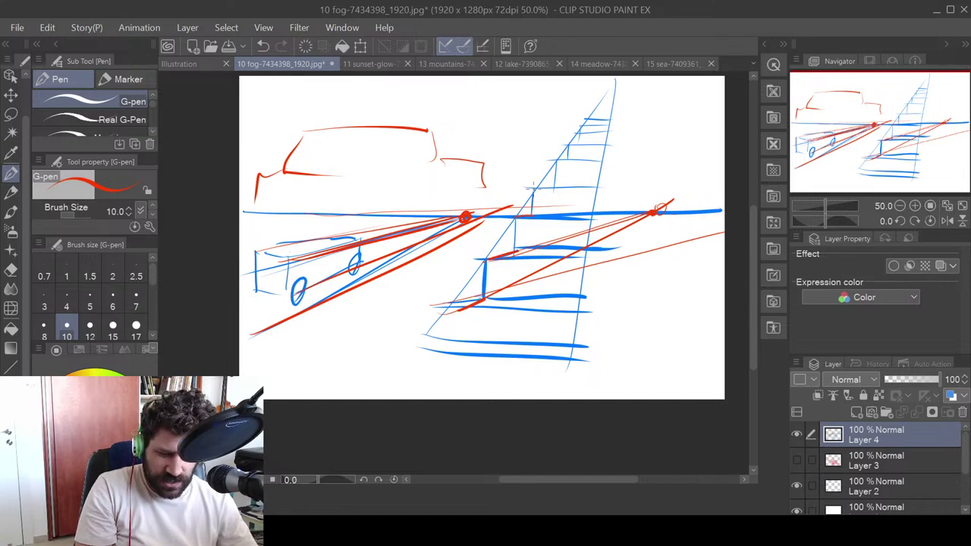
{"action": "left_click_drag", "start_coordinate": [686, 203], "coordinate": [602, 211]}
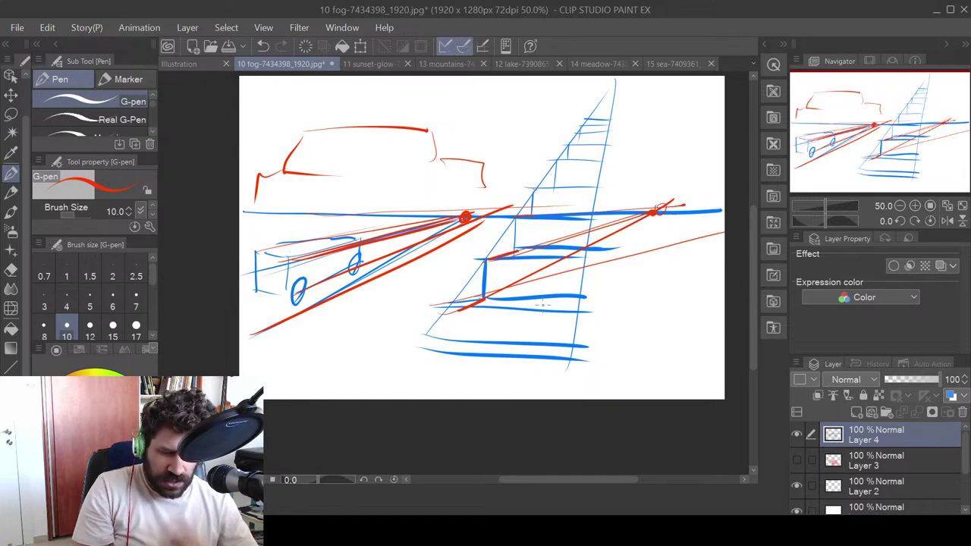
- Retrace the staircase's sloping sides in red, sketch a parallel incline beside them, and close the fog image
{"action": "left_click_drag", "start_coordinate": [427, 340], "coordinate": [614, 70]}
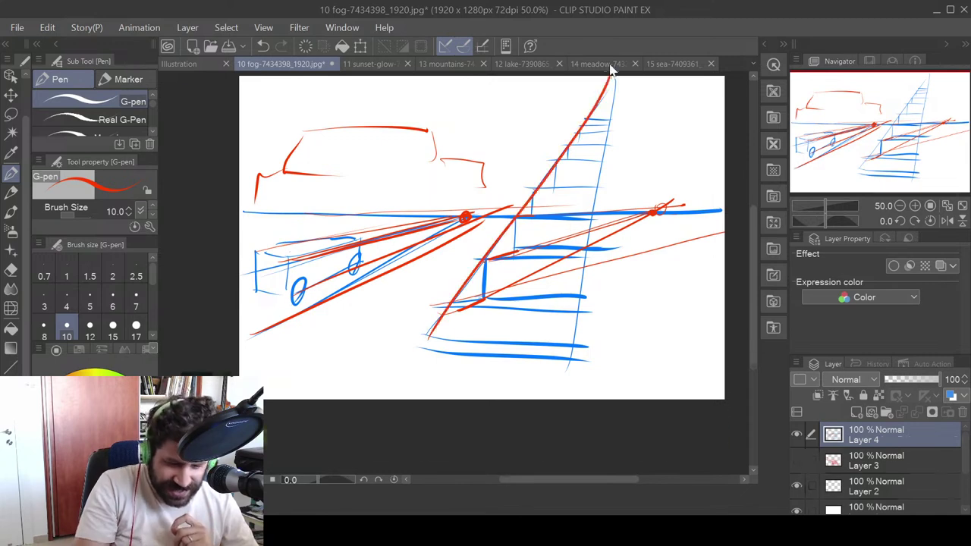
{"action": "left_click", "coordinate": [596, 64]}
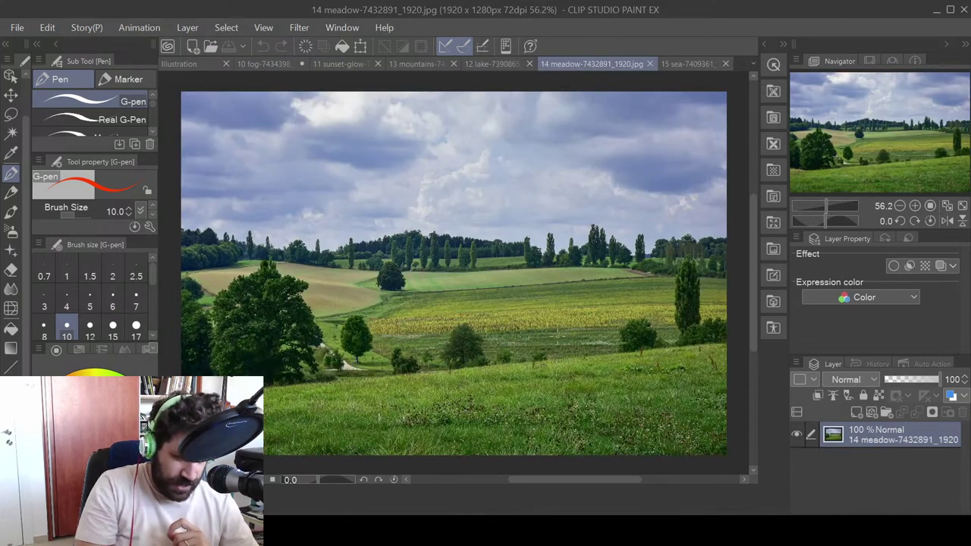
{"action": "left_click", "coordinate": [195, 64]}
{"action": "left_click", "coordinate": [269, 64]}
{"action": "left_click_drag", "start_coordinate": [568, 369], "coordinate": [613, 78]}
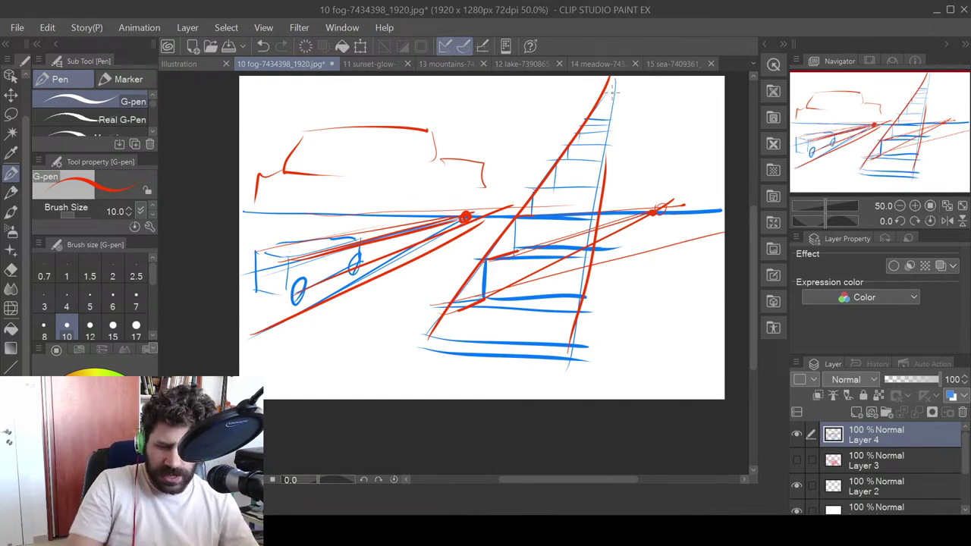
{"action": "mouse_move", "coordinate": [422, 288]}
{"action": "left_mouse_down"}
{"action": "mouse_move", "coordinate": [565, 84]}
{"action": "mouse_move", "coordinate": [563, 138]}
{"action": "mouse_move", "coordinate": [426, 305]}
{"action": "mouse_move", "coordinate": [429, 327]}
{"action": "left_mouse_up"}
{"action": "mouse_move", "coordinate": [612, 86]}
{"action": "left_mouse_down"}
{"action": "mouse_move", "coordinate": [597, 211]}
{"action": "mouse_move", "coordinate": [604, 163]}
{"action": "left_mouse_up"}
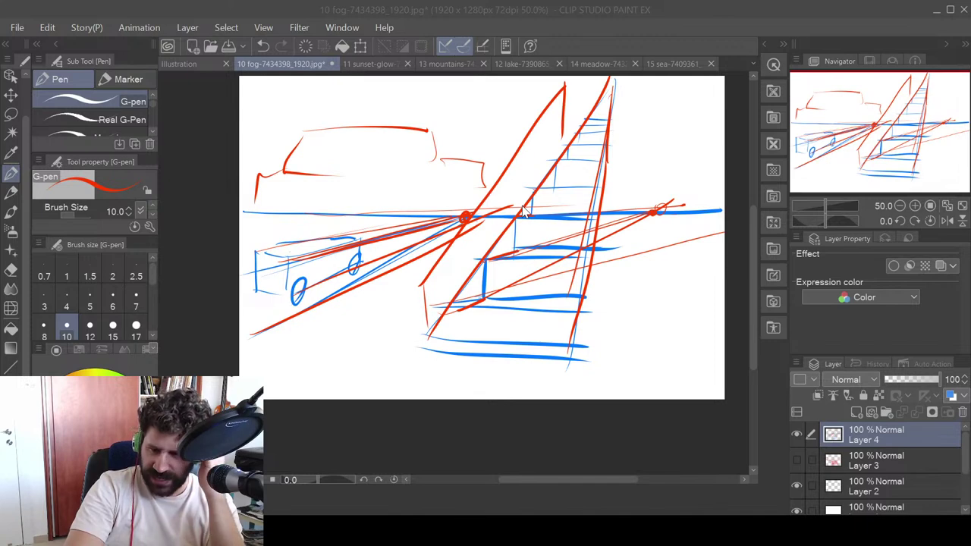
{"action": "key", "text": "Return"}
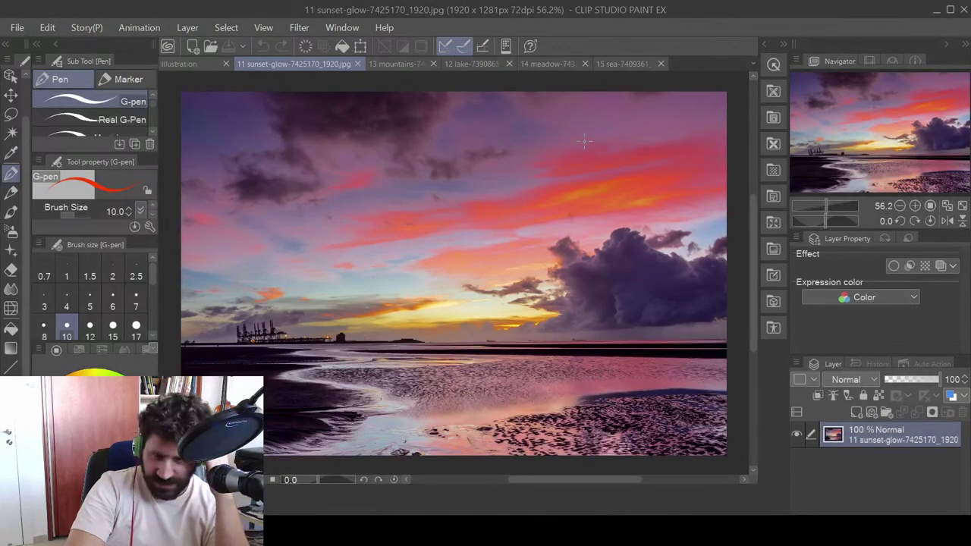
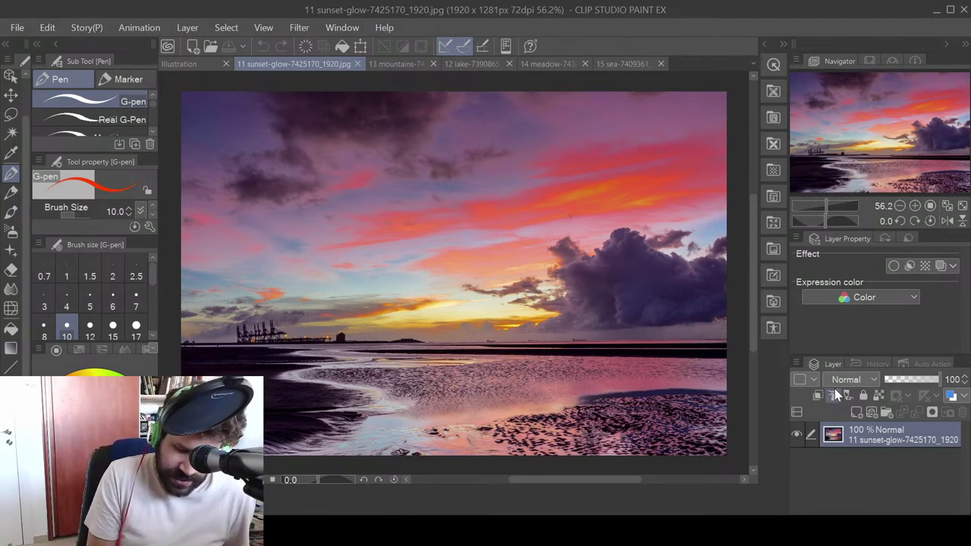
- On a new layer over the sunset photo, trace the horizon and the wet sand's edges on both sides in red
{"action": "left_click", "coordinate": [858, 411]}
{"action": "left_click_drag", "start_coordinate": [208, 350], "coordinate": [727, 340]}
{"action": "mouse_move", "coordinate": [719, 392]}
{"action": "left_mouse_down"}
{"action": "mouse_move", "coordinate": [577, 408]}
{"action": "mouse_move", "coordinate": [422, 455]}
{"action": "left_mouse_up"}
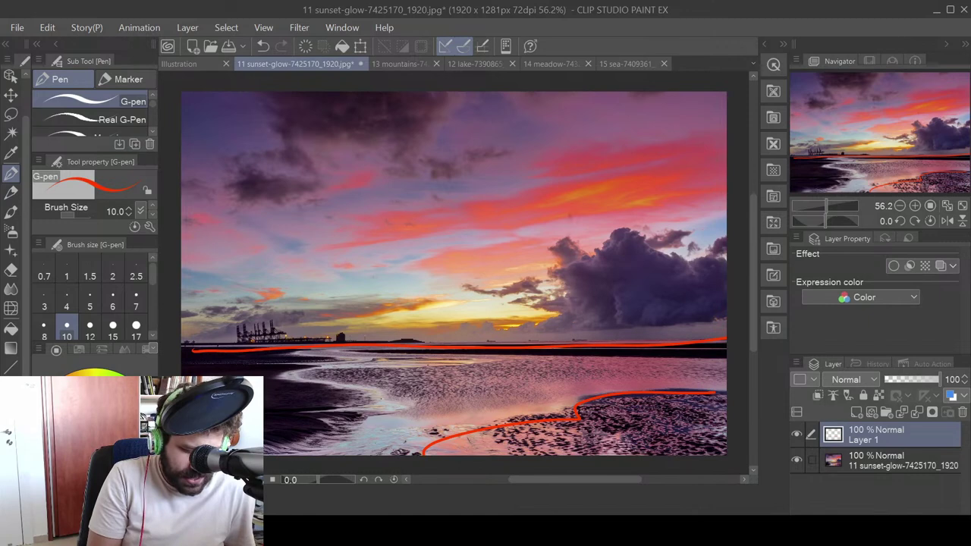
{"action": "mouse_move", "coordinate": [267, 444]}
{"action": "left_mouse_down"}
{"action": "mouse_move", "coordinate": [353, 435]}
{"action": "mouse_move", "coordinate": [318, 418]}
{"action": "mouse_move", "coordinate": [352, 402]}
{"action": "mouse_move", "coordinate": [345, 388]}
{"action": "mouse_move", "coordinate": [281, 377]}
{"action": "mouse_move", "coordinate": [329, 362]}
{"action": "left_mouse_up"}
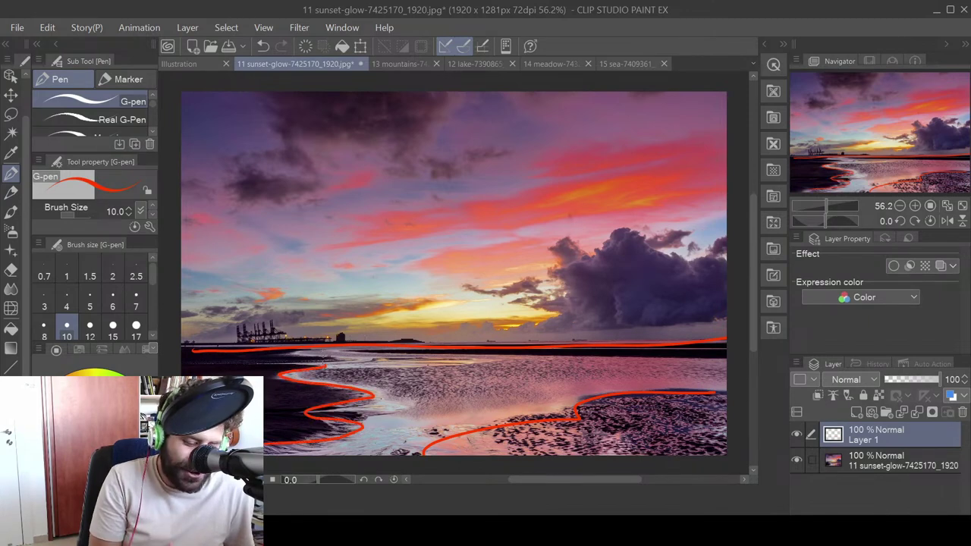
- Extend the red shoreline tracing with the smaller, more distant bend of the water just below the horizon
{"action": "scroll", "coordinate": [326, 363], "scroll_direction": "up", "scroll_amount": 4}
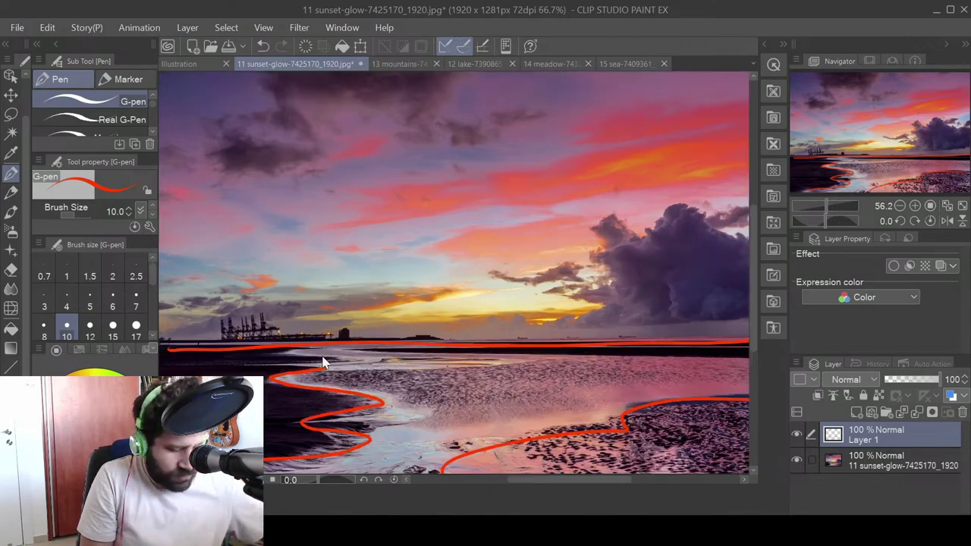
{"action": "scroll", "coordinate": [468, 301], "scroll_direction": "up", "scroll_amount": 1}
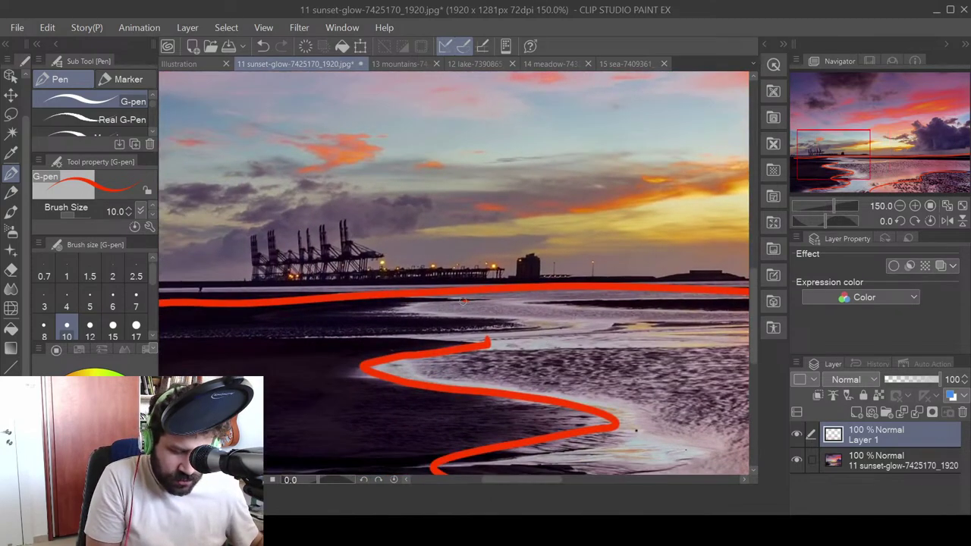
{"action": "left_click_drag", "start_coordinate": [468, 301], "coordinate": [515, 328]}
{"action": "mouse_move", "coordinate": [620, 394]}
{"action": "left_mouse_down"}
{"action": "mouse_move", "coordinate": [593, 378]}
{"action": "mouse_move", "coordinate": [509, 270]}
{"action": "left_mouse_up"}
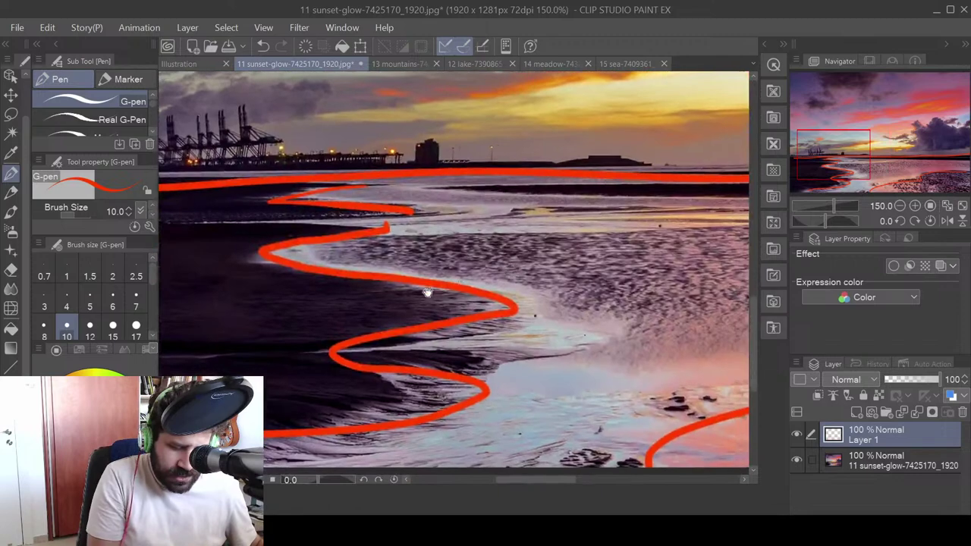
{"action": "mouse_move", "coordinate": [401, 228]}
{"action": "left_mouse_down"}
{"action": "mouse_move", "coordinate": [385, 232]}
{"action": "mouse_move", "coordinate": [372, 286]}
{"action": "mouse_move", "coordinate": [525, 311]}
{"action": "left_mouse_up"}
{"action": "left_click_drag", "start_coordinate": [352, 434], "coordinate": [471, 274]}
{"action": "left_click_drag", "start_coordinate": [647, 250], "coordinate": [353, 456]}
{"action": "left_click_drag", "start_coordinate": [524, 265], "coordinate": [501, 409]}
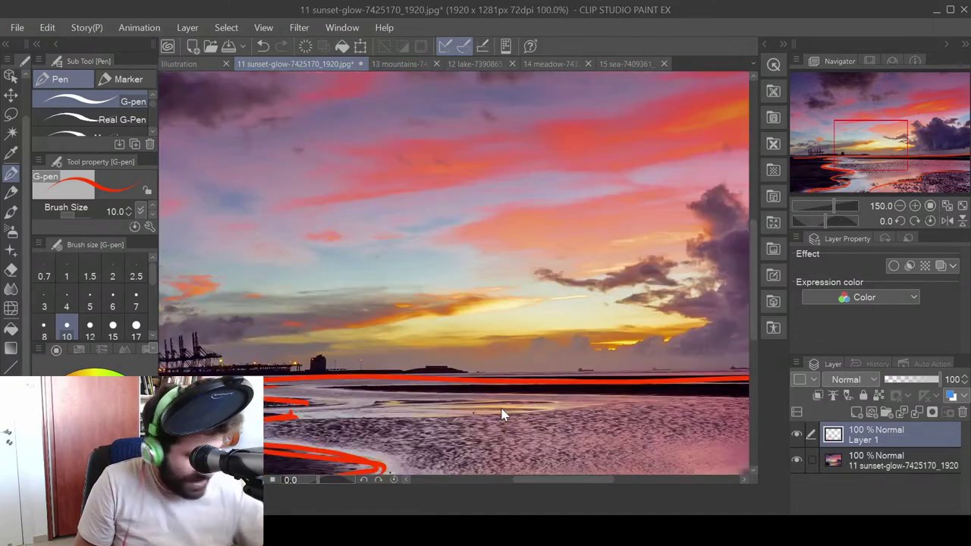
- Draw red zigzag strokes following the pink cloud bands down to the yellow glow near the horizon
{"action": "scroll", "coordinate": [501, 408], "scroll_direction": "down", "scroll_amount": 2}
{"action": "left_click_drag", "start_coordinate": [591, 189], "coordinate": [516, 193]}
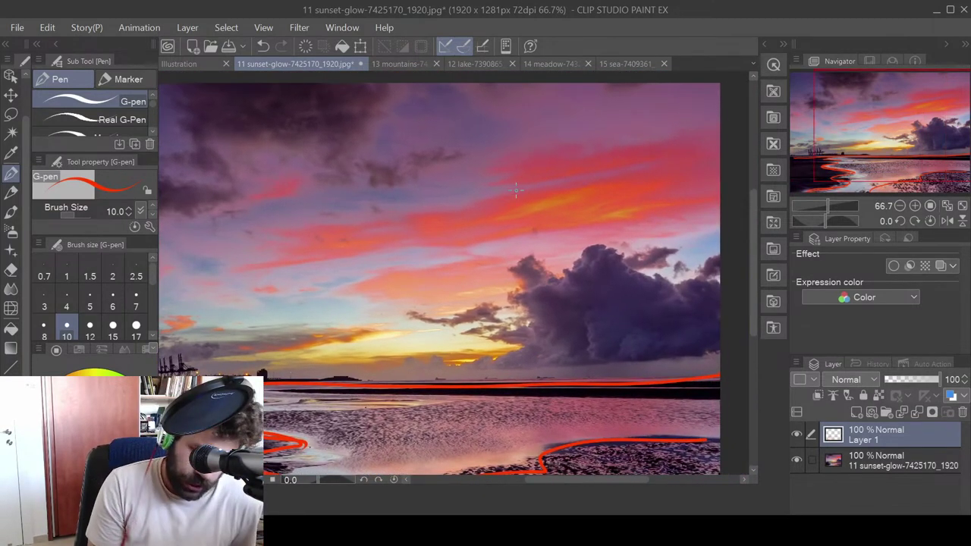
{"action": "mouse_move", "coordinate": [632, 138]}
{"action": "left_mouse_down"}
{"action": "mouse_move", "coordinate": [478, 177]}
{"action": "mouse_move", "coordinate": [645, 165]}
{"action": "mouse_move", "coordinate": [271, 231]}
{"action": "mouse_move", "coordinate": [369, 236]}
{"action": "mouse_move", "coordinate": [417, 258]}
{"action": "mouse_move", "coordinate": [600, 222]}
{"action": "mouse_move", "coordinate": [402, 278]}
{"action": "mouse_move", "coordinate": [456, 302]}
{"action": "mouse_move", "coordinate": [596, 283]}
{"action": "left_mouse_up"}
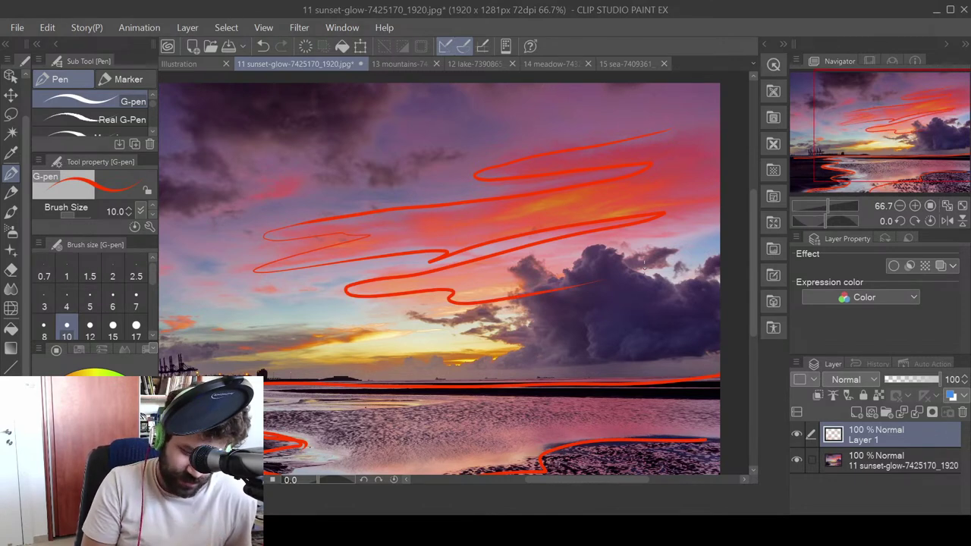
{"action": "left_click_drag", "start_coordinate": [455, 317], "coordinate": [262, 341]}
{"action": "mouse_move", "coordinate": [390, 349]}
{"action": "left_mouse_down"}
{"action": "mouse_move", "coordinate": [341, 357]}
{"action": "mouse_move", "coordinate": [457, 369]}
{"action": "left_mouse_up"}
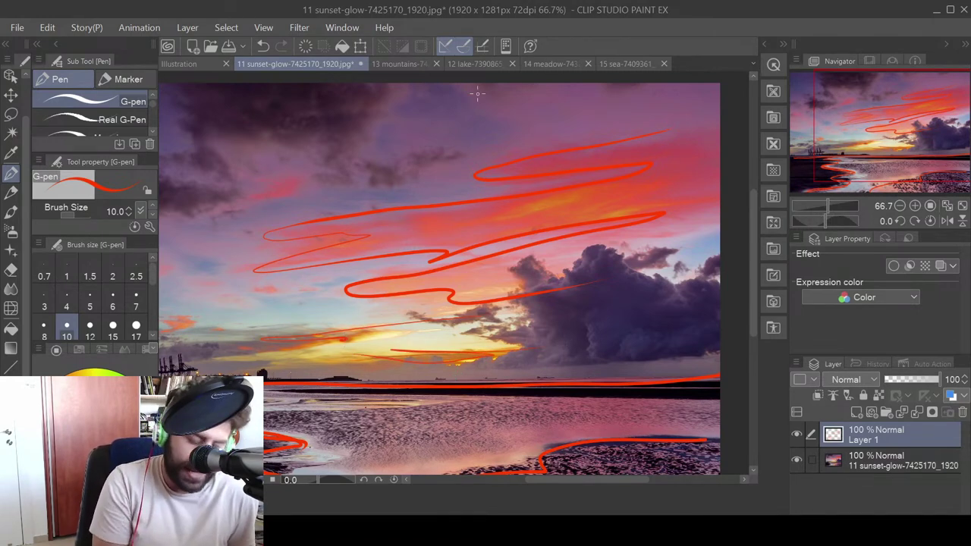
- Undo the red zigzag strokes over the sky
{"action": "key", "text": "ctrl+z"}
{"action": "key", "text": "ctrl+z"}
{"action": "key", "text": "ctrl+z"}
{"action": "key", "text": "ctrl+z"}
{"action": "key", "text": "ctrl+z"}
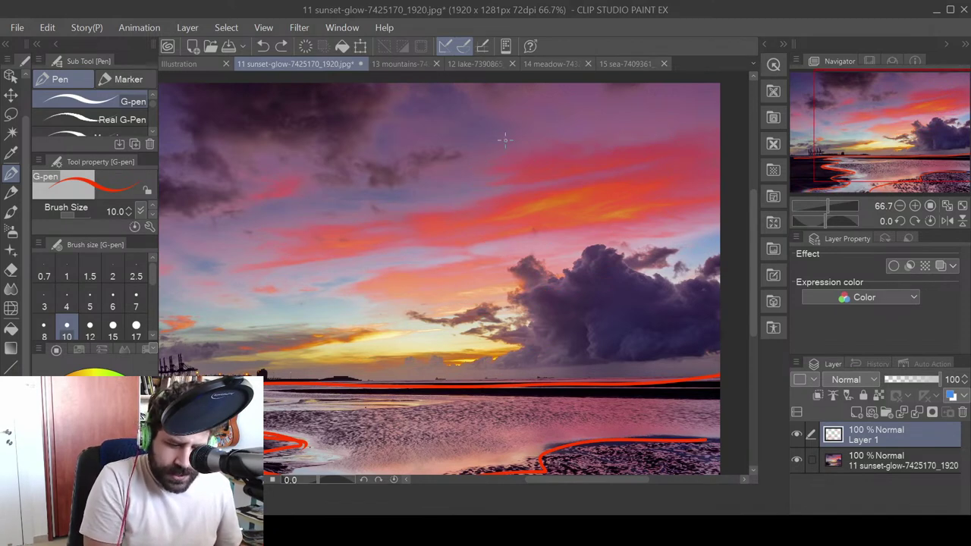
- Outline three flattened cloud ovals in red, adding a diagonal arrow between them and a foreshortened cylinder sketch above the dark cloud
{"action": "mouse_move", "coordinate": [541, 137]}
{"action": "left_mouse_down"}
{"action": "mouse_move", "coordinate": [611, 154]}
{"action": "mouse_move", "coordinate": [493, 166]}
{"action": "mouse_move", "coordinate": [458, 152]}
{"action": "left_mouse_up"}
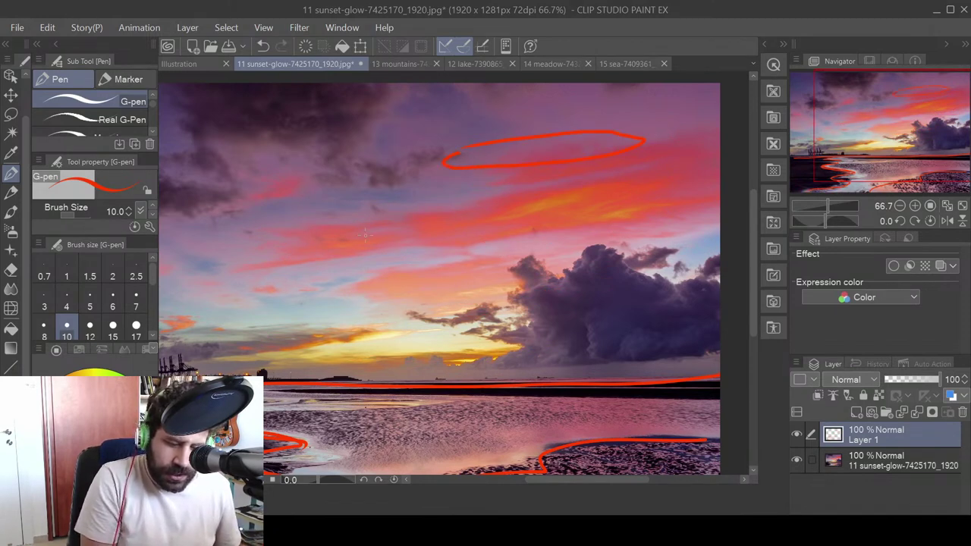
{"action": "mouse_move", "coordinate": [292, 239]}
{"action": "left_mouse_down"}
{"action": "mouse_move", "coordinate": [413, 223]}
{"action": "mouse_move", "coordinate": [483, 224]}
{"action": "mouse_move", "coordinate": [489, 236]}
{"action": "mouse_move", "coordinate": [312, 268]}
{"action": "mouse_move", "coordinate": [269, 256]}
{"action": "mouse_move", "coordinate": [296, 240]}
{"action": "left_mouse_up"}
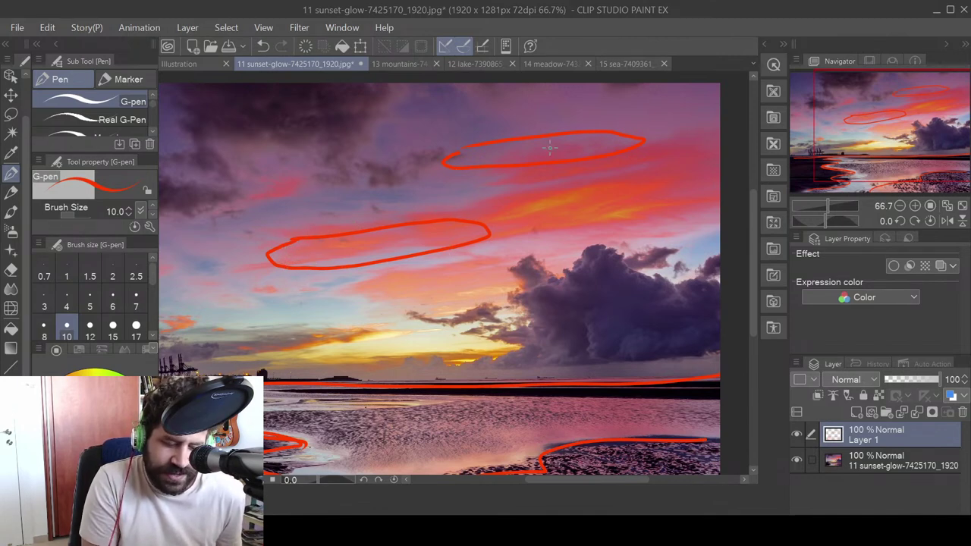
{"action": "mouse_move", "coordinate": [598, 85]}
{"action": "left_mouse_down"}
{"action": "mouse_move", "coordinate": [415, 215]}
{"action": "mouse_move", "coordinate": [398, 210]}
{"action": "mouse_move", "coordinate": [374, 228]}
{"action": "mouse_move", "coordinate": [419, 237]}
{"action": "left_mouse_up"}
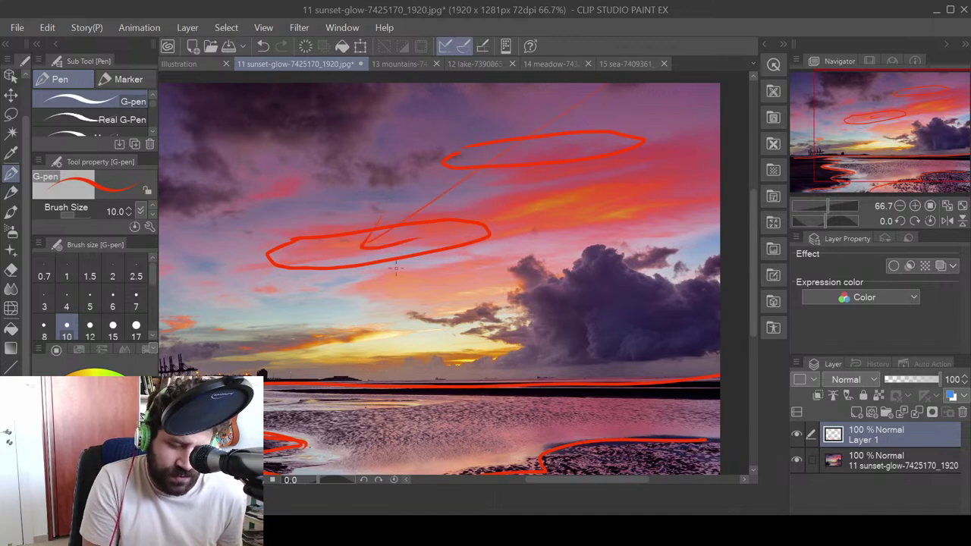
{"action": "mouse_move", "coordinate": [616, 182]}
{"action": "left_mouse_down"}
{"action": "mouse_move", "coordinate": [550, 234]}
{"action": "mouse_move", "coordinate": [531, 265]}
{"action": "mouse_move", "coordinate": [563, 278]}
{"action": "left_mouse_up"}
{"action": "mouse_move", "coordinate": [624, 234]}
{"action": "left_mouse_down"}
{"action": "mouse_move", "coordinate": [537, 250]}
{"action": "mouse_move", "coordinate": [538, 241]}
{"action": "mouse_move", "coordinate": [502, 274]}
{"action": "mouse_move", "coordinate": [572, 287]}
{"action": "mouse_move", "coordinate": [518, 243]}
{"action": "mouse_move", "coordinate": [479, 298]}
{"action": "mouse_move", "coordinate": [562, 302]}
{"action": "left_mouse_up"}
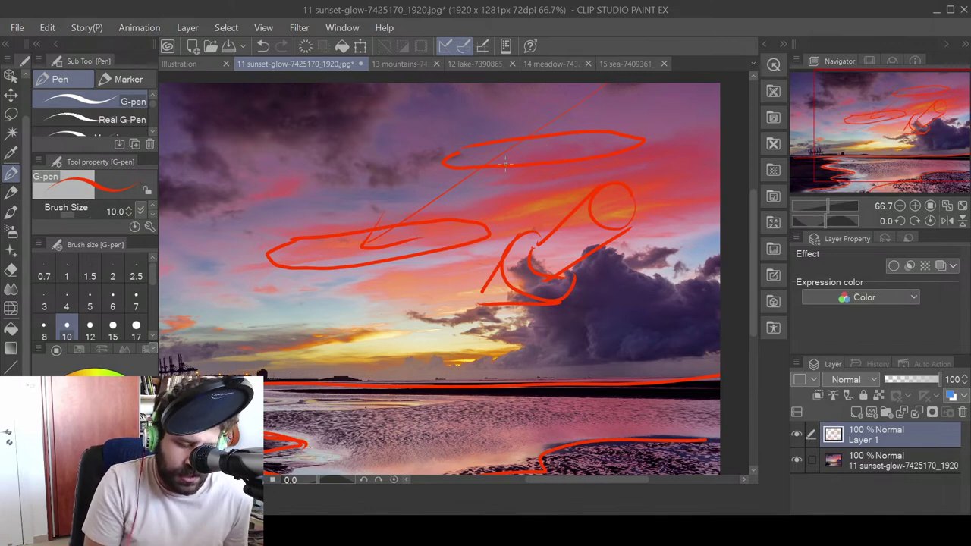
{"action": "mouse_move", "coordinate": [453, 228]}
{"action": "left_mouse_down"}
{"action": "mouse_move", "coordinate": [428, 189]}
{"action": "mouse_move", "coordinate": [425, 230]}
{"action": "left_mouse_up"}
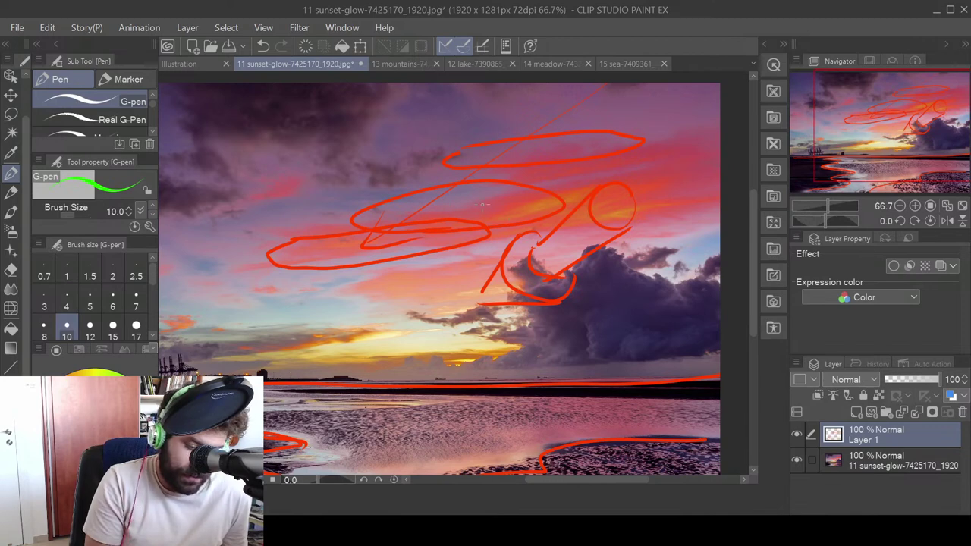
- Retrace the two overlapping cloud ovals in green, labelling the lower one A and the upper one B
{"action": "mouse_move", "coordinate": [363, 209]}
{"action": "left_mouse_down"}
{"action": "mouse_move", "coordinate": [410, 191]}
{"action": "mouse_move", "coordinate": [543, 214]}
{"action": "mouse_move", "coordinate": [358, 206]}
{"action": "left_mouse_up"}
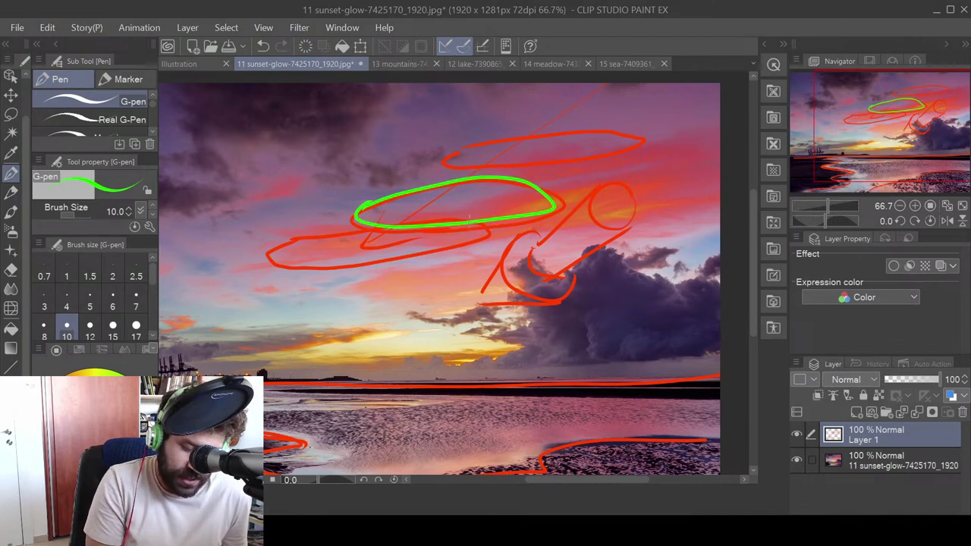
{"action": "mouse_move", "coordinate": [470, 225]}
{"action": "left_mouse_down"}
{"action": "mouse_move", "coordinate": [410, 253]}
{"action": "mouse_move", "coordinate": [324, 265]}
{"action": "mouse_move", "coordinate": [276, 254]}
{"action": "mouse_move", "coordinate": [355, 231]}
{"action": "left_mouse_up"}
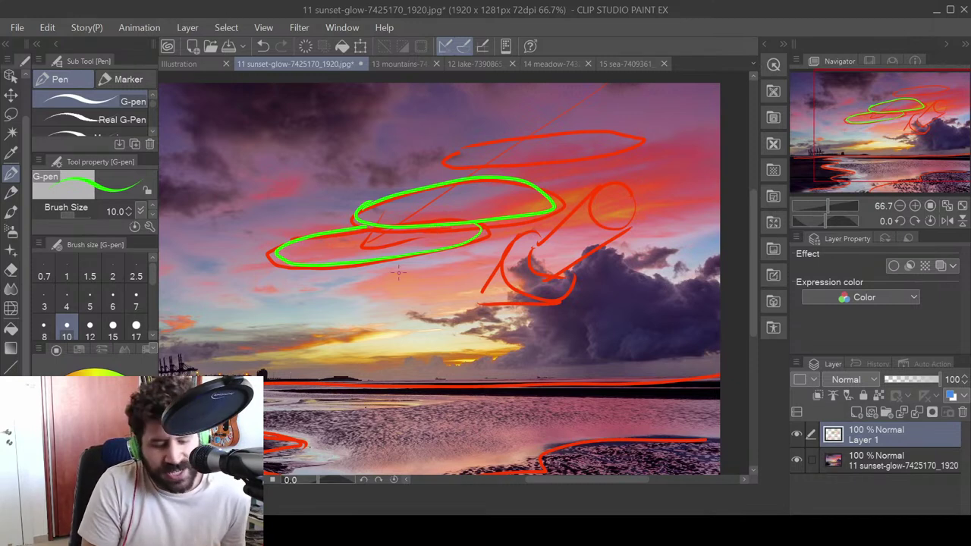
{"action": "left_click_drag", "start_coordinate": [348, 244], "coordinate": [349, 255]}
{"action": "key", "text": "ctrl+z"}
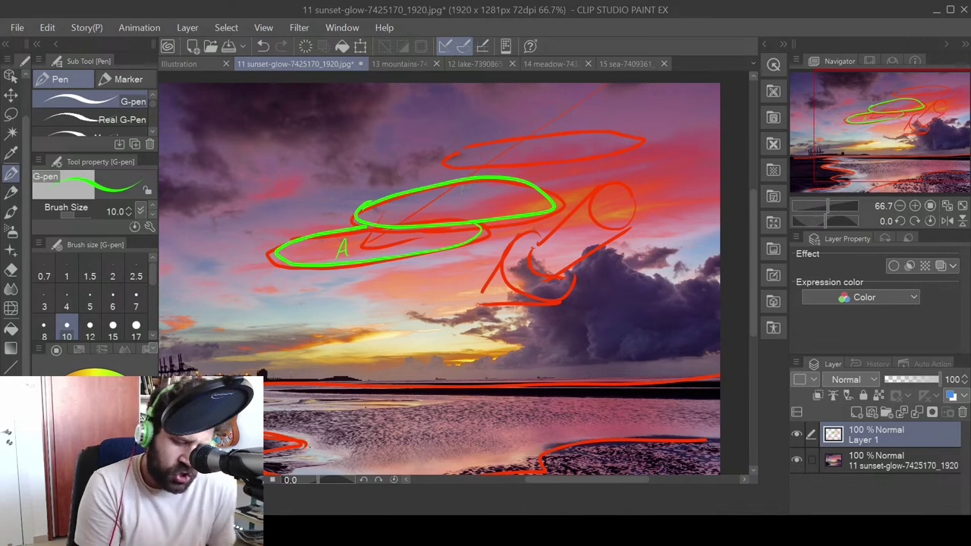
{"action": "left_click_drag", "start_coordinate": [463, 191], "coordinate": [458, 214]}
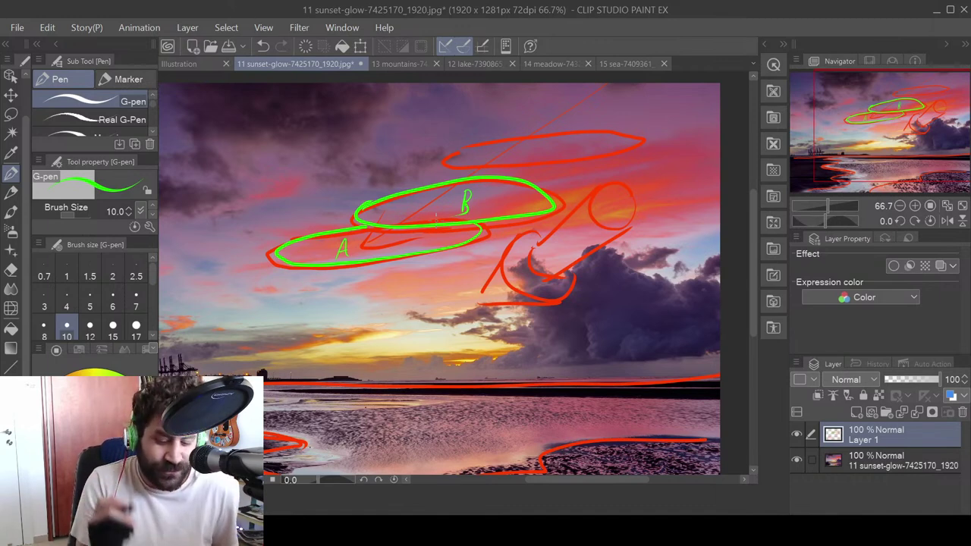
- Undo all red and green markings on the sunset photo, including the added layer
{"action": "key", "text": "ctrl+z"}
{"action": "key", "text": "ctrl+z"}
{"action": "key", "text": "ctrl+z"}
{"action": "key", "text": "ctrl+z"}
{"action": "key", "text": "ctrl+z"}
{"action": "key", "text": "ctrl+z"}
{"action": "key", "text": "ctrl+z"}
{"action": "key", "text": "ctrl+z"}
{"action": "key", "text": "ctrl+z"}
{"action": "key", "text": "ctrl+z"}
{"action": "key", "text": "ctrl+z"}
{"action": "key", "text": "ctrl+z"}
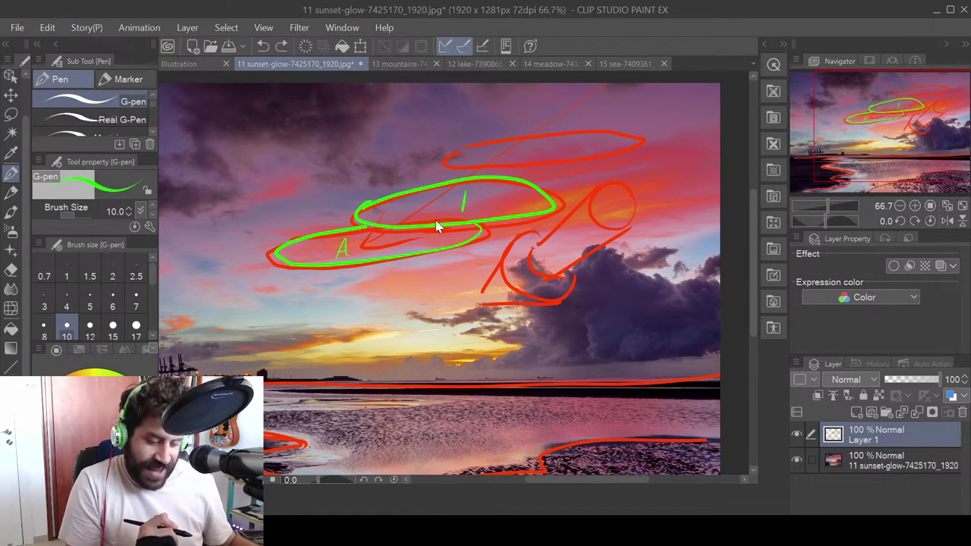
{"action": "key", "text": "ctrl+z"}
{"action": "key", "text": "ctrl+z"}
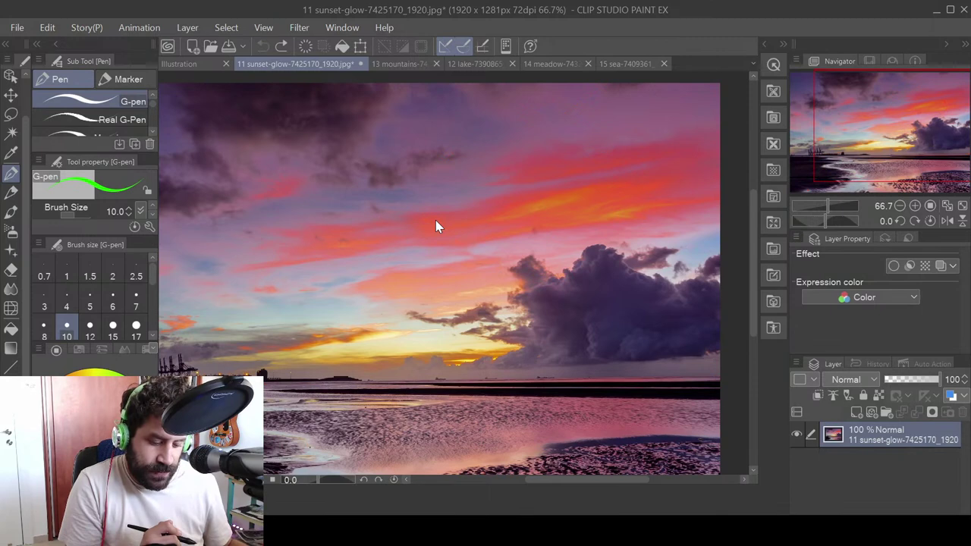
- On a new layer, outline the dark upper cloud and loop the streaky red and yellow cloud bands in green, down to the horizon
{"action": "left_click", "coordinate": [857, 411]}
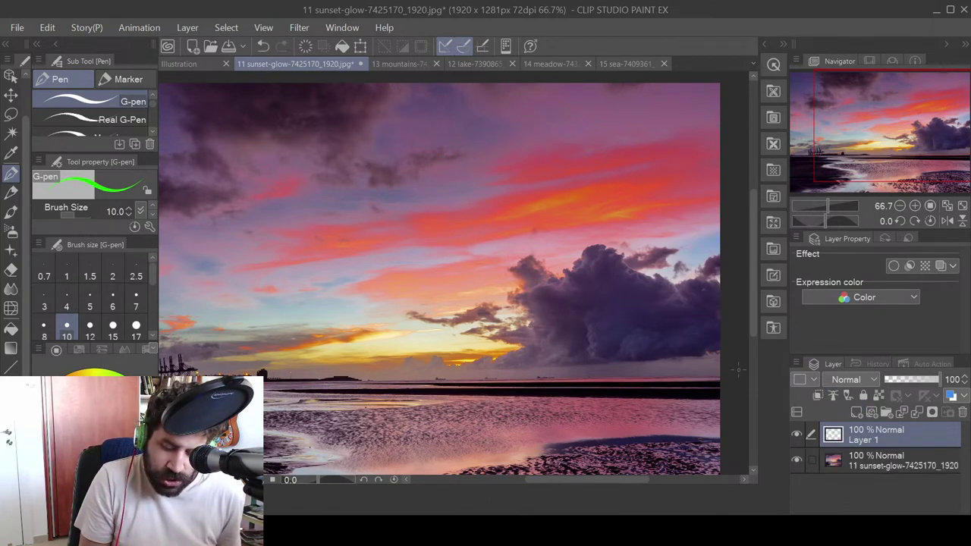
{"action": "mouse_move", "coordinate": [381, 317]}
{"action": "left_mouse_down"}
{"action": "mouse_move", "coordinate": [489, 311]}
{"action": "mouse_move", "coordinate": [391, 330]}
{"action": "left_mouse_up"}
{"action": "left_click_drag", "start_coordinate": [455, 353], "coordinate": [313, 366]}
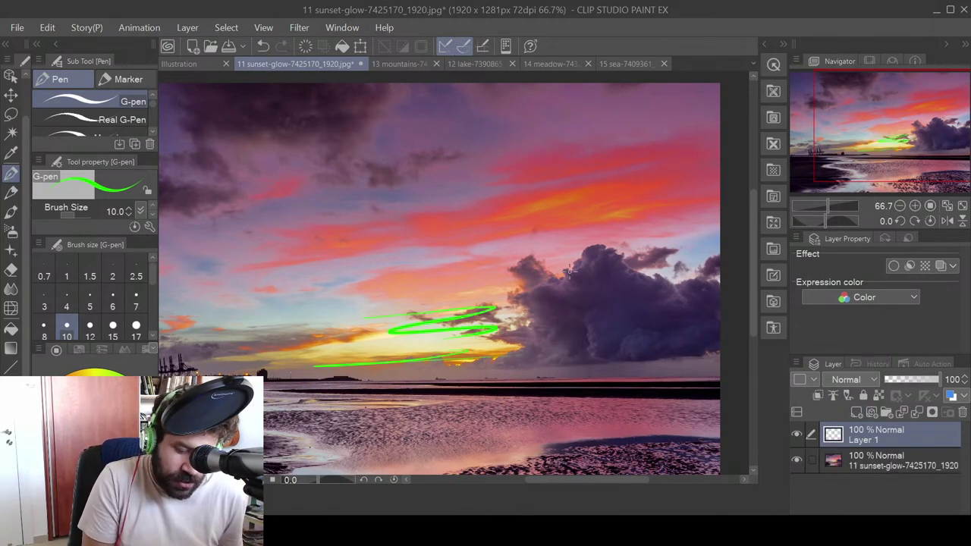
{"action": "mouse_move", "coordinate": [646, 161]}
{"action": "left_mouse_down"}
{"action": "mouse_move", "coordinate": [488, 194]}
{"action": "mouse_move", "coordinate": [515, 243]}
{"action": "mouse_move", "coordinate": [569, 240]}
{"action": "mouse_move", "coordinate": [557, 261]}
{"action": "left_mouse_up"}
{"action": "mouse_move", "coordinate": [562, 167]}
{"action": "left_mouse_down"}
{"action": "mouse_move", "coordinate": [466, 181]}
{"action": "mouse_move", "coordinate": [613, 135]}
{"action": "left_mouse_up"}
{"action": "left_click_drag", "start_coordinate": [408, 147], "coordinate": [548, 240]}
{"action": "mouse_move", "coordinate": [548, 173]}
{"action": "left_mouse_down"}
{"action": "mouse_move", "coordinate": [514, 225]}
{"action": "mouse_move", "coordinate": [355, 241]}
{"action": "mouse_move", "coordinate": [427, 369]}
{"action": "mouse_move", "coordinate": [476, 224]}
{"action": "left_mouse_up"}
{"action": "mouse_move", "coordinate": [388, 322]}
{"action": "left_mouse_down"}
{"action": "mouse_move", "coordinate": [540, 303]}
{"action": "mouse_move", "coordinate": [363, 341]}
{"action": "left_mouse_up"}
{"action": "mouse_move", "coordinate": [601, 313]}
{"action": "left_mouse_down"}
{"action": "mouse_move", "coordinate": [608, 310]}
{"action": "mouse_move", "coordinate": [450, 334]}
{"action": "left_mouse_up"}
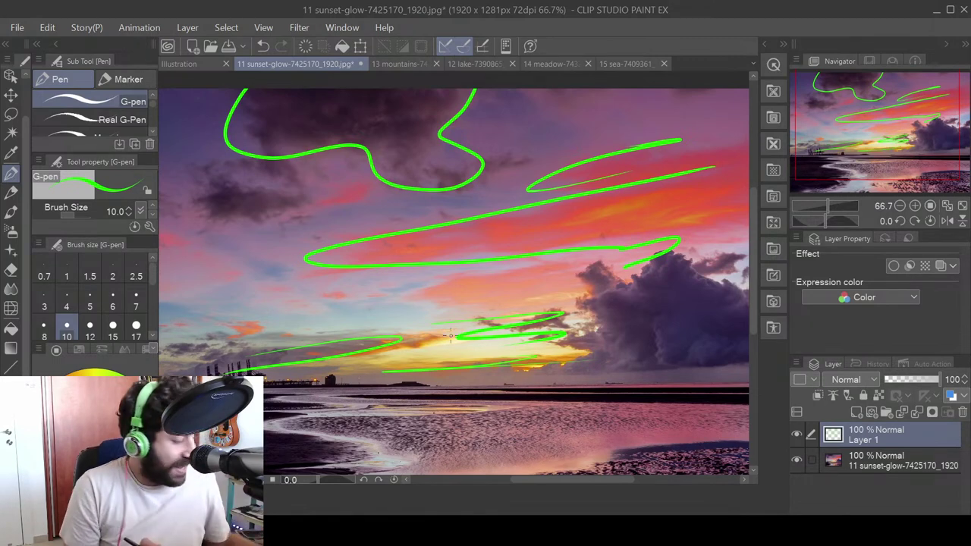
- Undo all green cloud outlines on the sunset photo, including the added layer
{"action": "key", "text": "ctrl+z"}
{"action": "key", "text": "ctrl+z"}
{"action": "key", "text": "ctrl+z"}
{"action": "key", "text": "ctrl+z"}
{"action": "key", "text": "ctrl+z"}
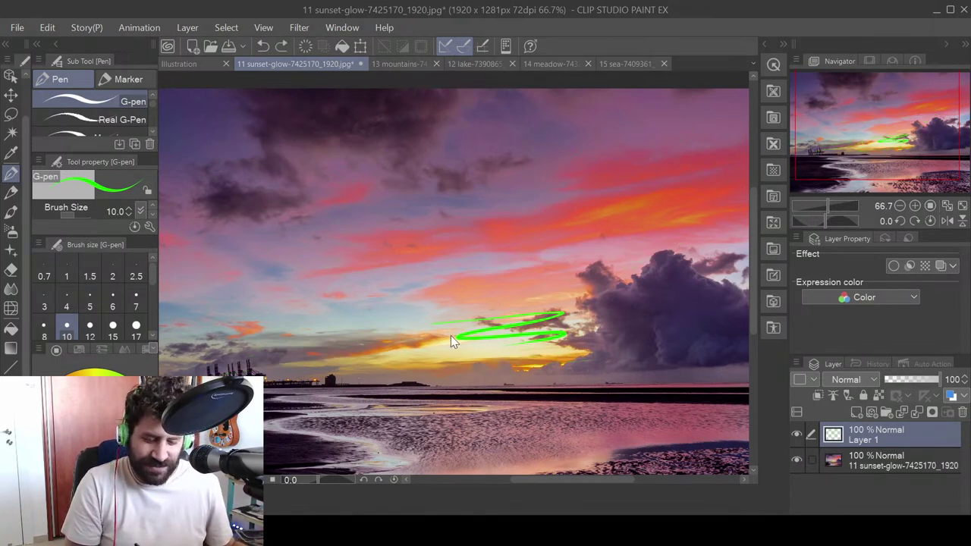
{"action": "key", "text": "ctrl+z"}
{"action": "key", "text": "ctrl+z"}
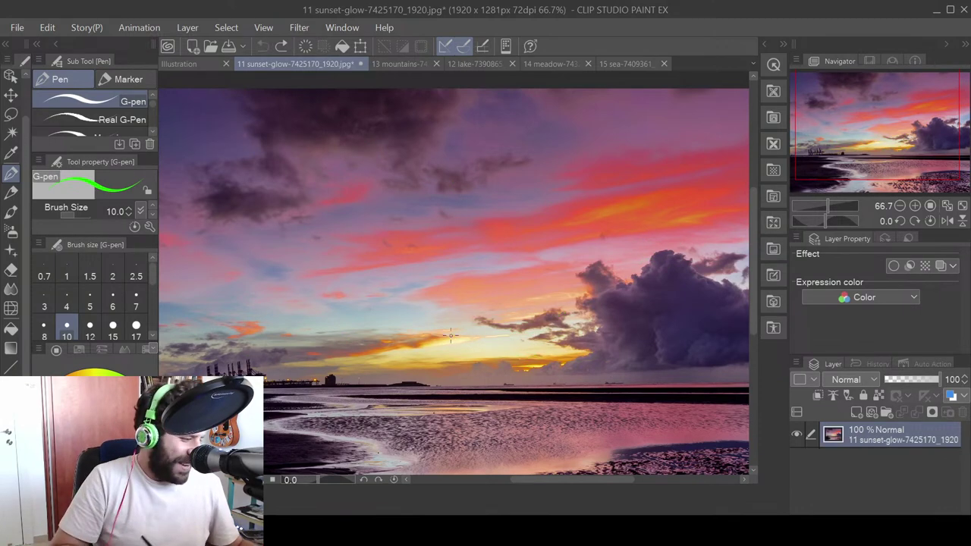
- Close the sunset photo and frame a distant and a nearer group of trees with green boxes on the mountain photo
{"action": "scroll", "coordinate": [450, 336], "scroll_direction": "down", "scroll_amount": 1}
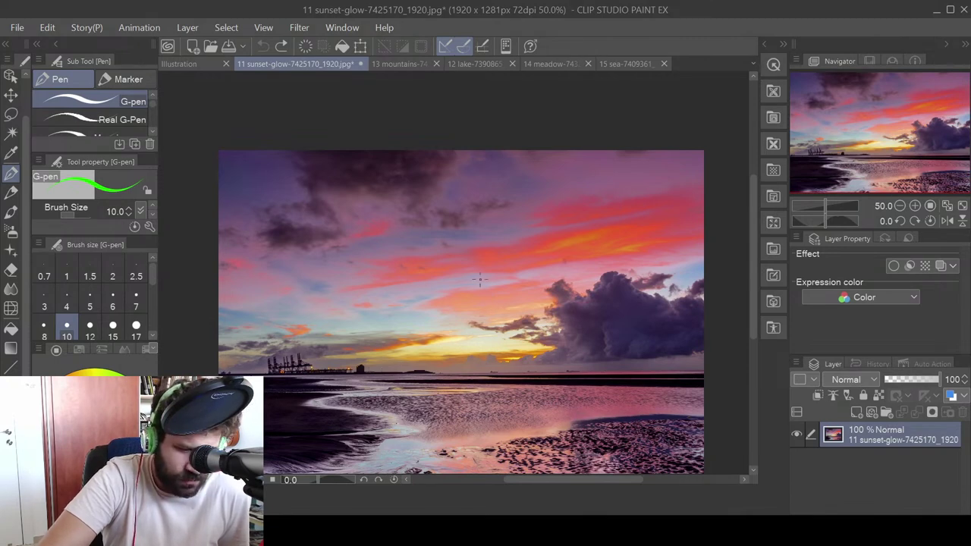
{"action": "left_click", "coordinate": [362, 69]}
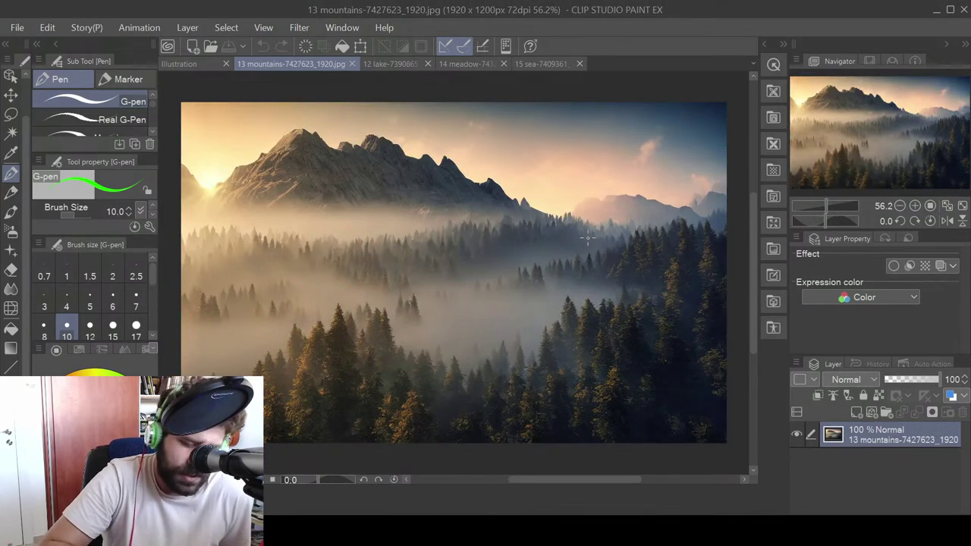
{"action": "mouse_move", "coordinate": [431, 214]}
{"action": "left_mouse_down"}
{"action": "mouse_move", "coordinate": [433, 255]}
{"action": "mouse_move", "coordinate": [434, 209]}
{"action": "mouse_move", "coordinate": [479, 213]}
{"action": "mouse_move", "coordinate": [479, 261]}
{"action": "mouse_move", "coordinate": [431, 264]}
{"action": "left_mouse_up"}
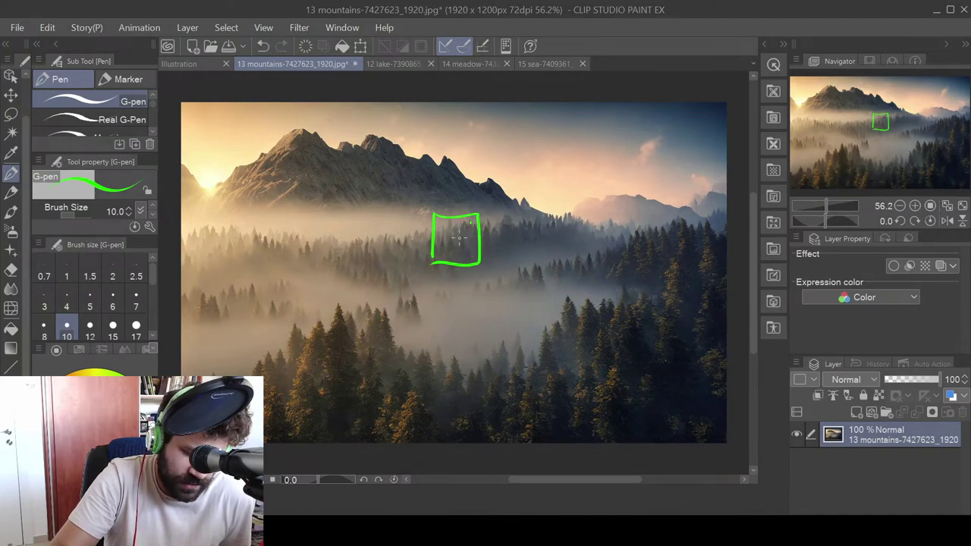
{"action": "mouse_move", "coordinate": [337, 293]}
{"action": "left_mouse_down"}
{"action": "mouse_move", "coordinate": [387, 292]}
{"action": "mouse_move", "coordinate": [379, 372]}
{"action": "mouse_move", "coordinate": [319, 296]}
{"action": "left_mouse_up"}
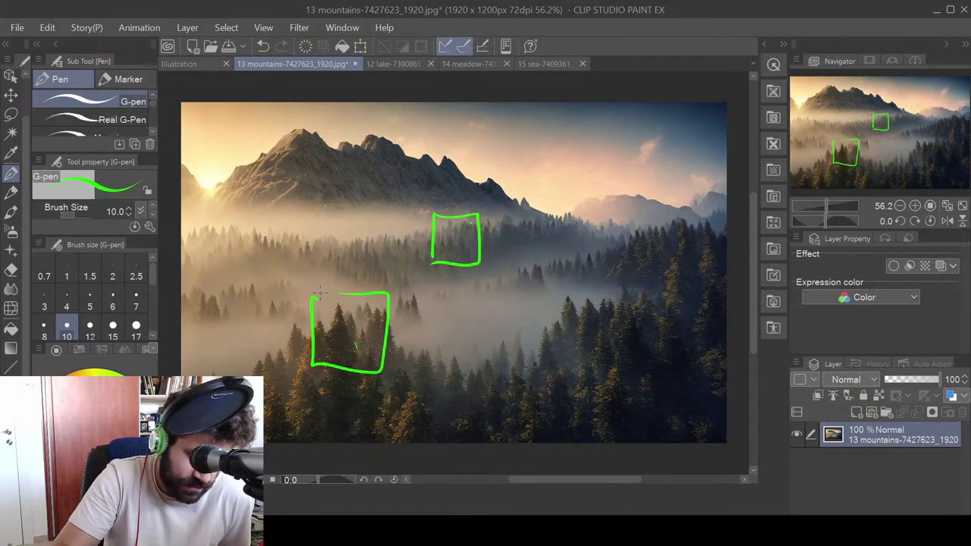
{"action": "mouse_move", "coordinate": [320, 293]}
{"action": "left_mouse_down"}
{"action": "mouse_move", "coordinate": [320, 349]}
{"action": "mouse_move", "coordinate": [370, 349]}
{"action": "mouse_move", "coordinate": [384, 296]}
{"action": "left_mouse_up"}
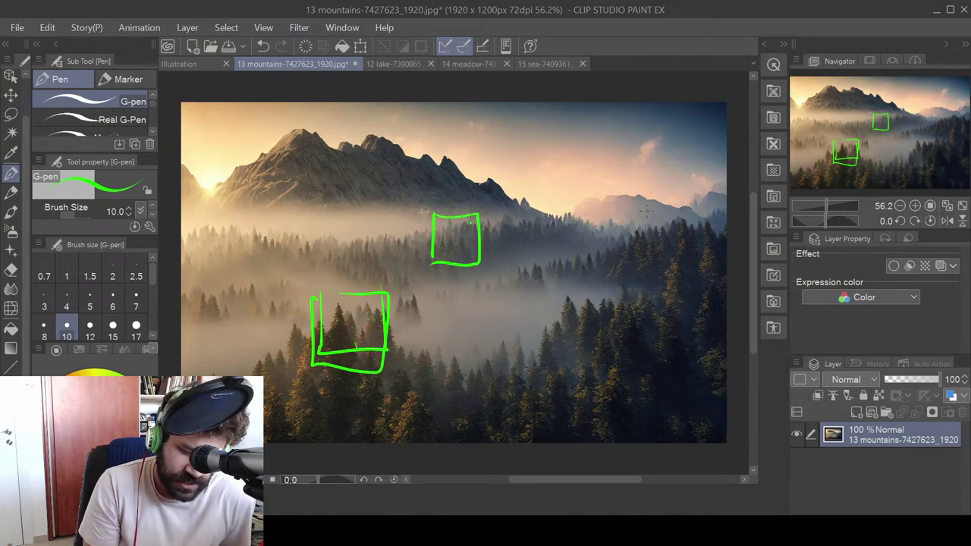
- Outline single treetops as green peaks in the mountain photo, large in the foreground and smaller toward the distant forest
{"action": "mouse_move", "coordinate": [544, 326]}
{"action": "left_mouse_down"}
{"action": "mouse_move", "coordinate": [538, 362]}
{"action": "mouse_move", "coordinate": [565, 383]}
{"action": "left_mouse_up"}
{"action": "mouse_move", "coordinate": [600, 320]}
{"action": "left_mouse_down"}
{"action": "mouse_move", "coordinate": [619, 280]}
{"action": "mouse_move", "coordinate": [628, 349]}
{"action": "left_mouse_up"}
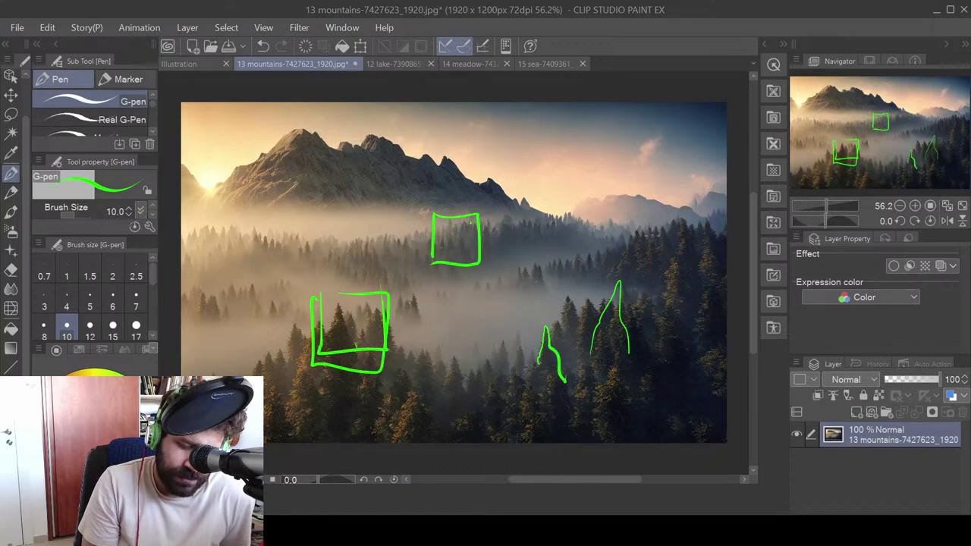
{"action": "left_click_drag", "start_coordinate": [618, 248], "coordinate": [604, 258]}
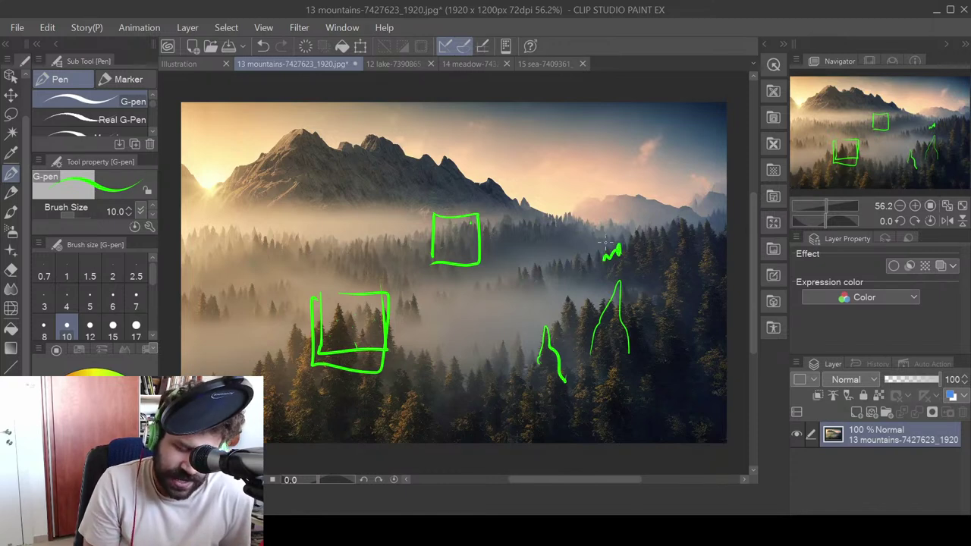
{"action": "mouse_move", "coordinate": [387, 437]}
{"action": "left_mouse_down"}
{"action": "mouse_move", "coordinate": [429, 417]}
{"action": "mouse_move", "coordinate": [440, 438]}
{"action": "left_mouse_up"}
{"action": "mouse_move", "coordinate": [535, 284]}
{"action": "left_mouse_down"}
{"action": "mouse_move", "coordinate": [534, 261]}
{"action": "mouse_move", "coordinate": [537, 281]}
{"action": "left_mouse_up"}
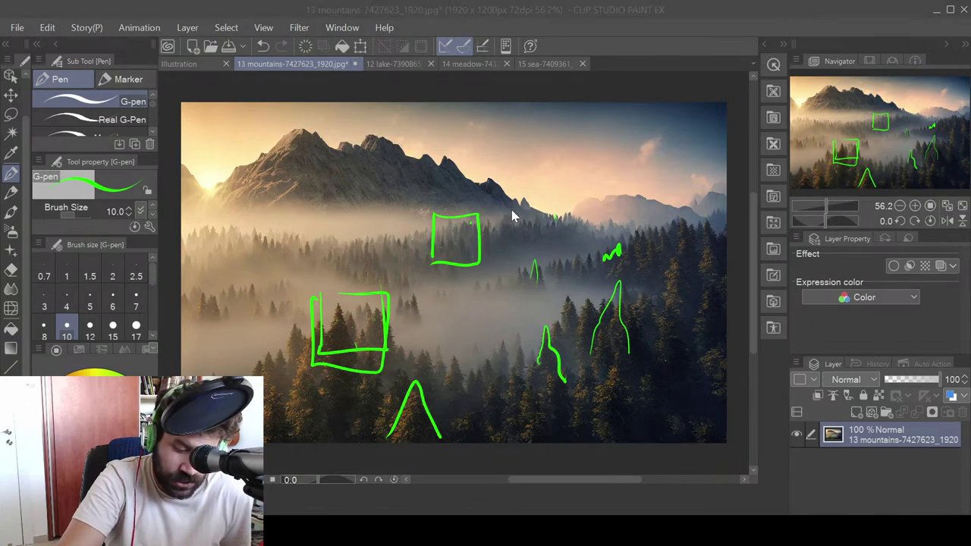
- Close the mountain photo and trace the far shoreline and the reflected mountain ridge in green on the lake photo
{"action": "key", "text": "n"}
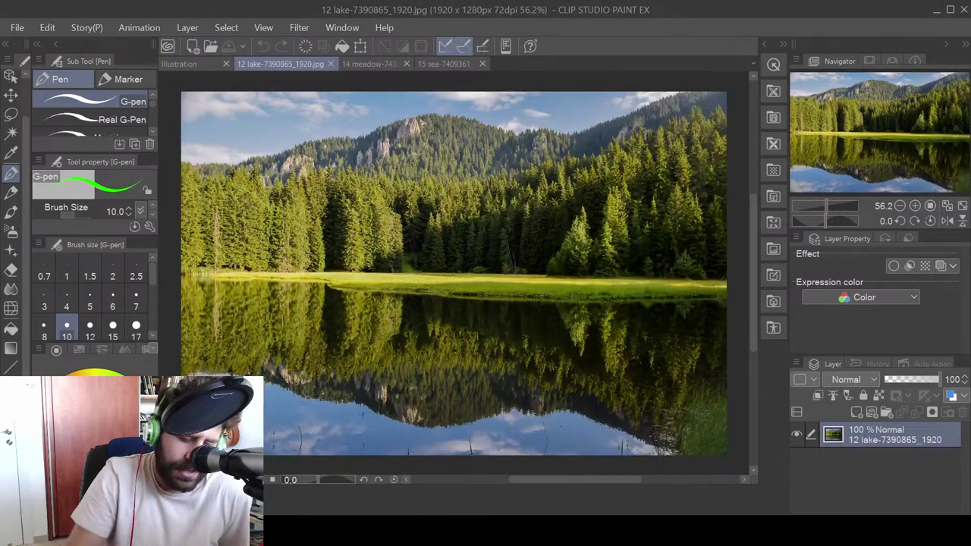
{"action": "left_click_drag", "start_coordinate": [189, 278], "coordinate": [727, 287]}
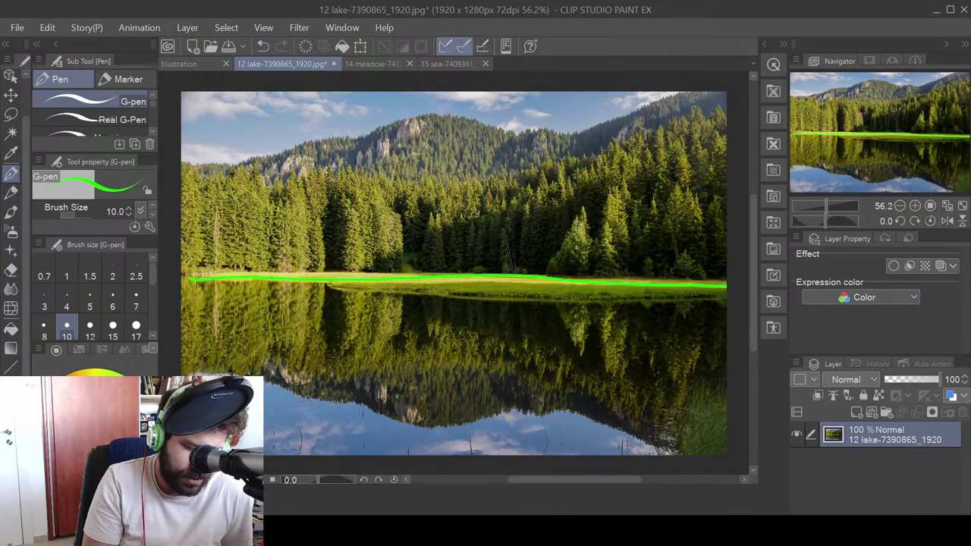
{"action": "mouse_move", "coordinate": [258, 399]}
{"action": "left_mouse_down"}
{"action": "mouse_move", "coordinate": [447, 426]}
{"action": "mouse_move", "coordinate": [658, 426]}
{"action": "left_mouse_up"}
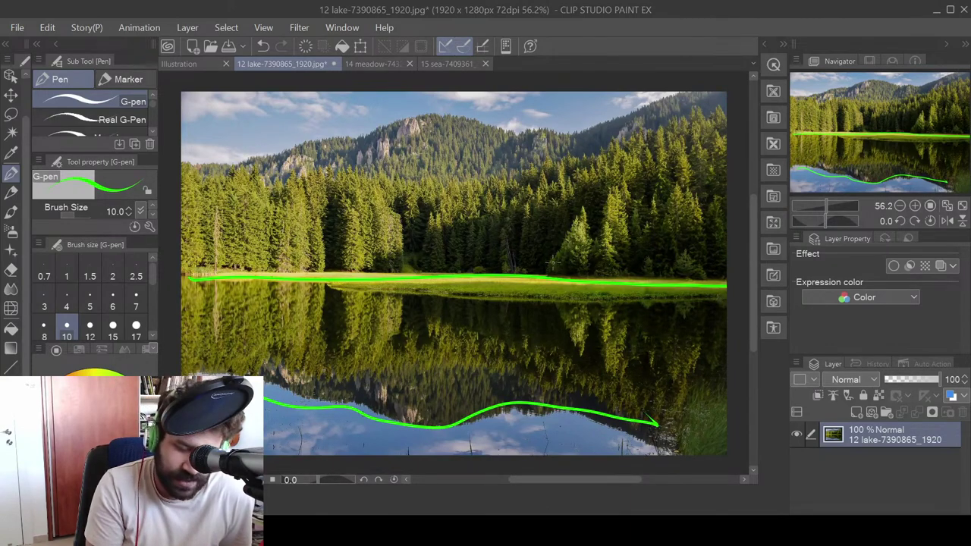
- Outline two pairs of shoreline trees in green, zigzag over the distant slope, and box the far mountain and the near tree mass
{"action": "mouse_move", "coordinate": [551, 269]}
{"action": "left_mouse_down"}
{"action": "mouse_move", "coordinate": [569, 214]}
{"action": "mouse_move", "coordinate": [605, 220]}
{"action": "mouse_move", "coordinate": [610, 270]}
{"action": "left_mouse_up"}
{"action": "mouse_move", "coordinate": [600, 228]}
{"action": "left_mouse_down"}
{"action": "mouse_move", "coordinate": [610, 185]}
{"action": "mouse_move", "coordinate": [620, 245]}
{"action": "left_mouse_up"}
{"action": "left_click_drag", "start_coordinate": [468, 160], "coordinate": [514, 130]}
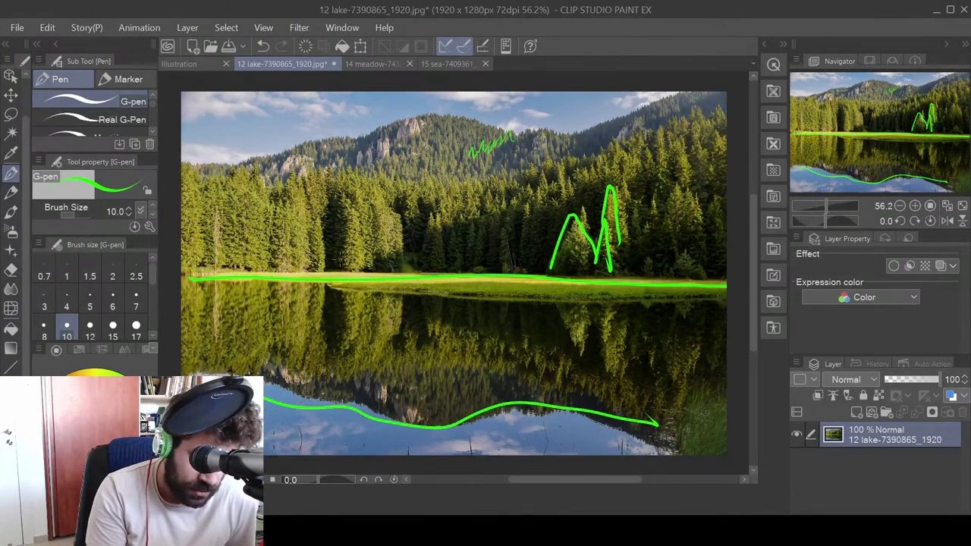
{"action": "left_click_drag", "start_coordinate": [337, 261], "coordinate": [407, 262]}
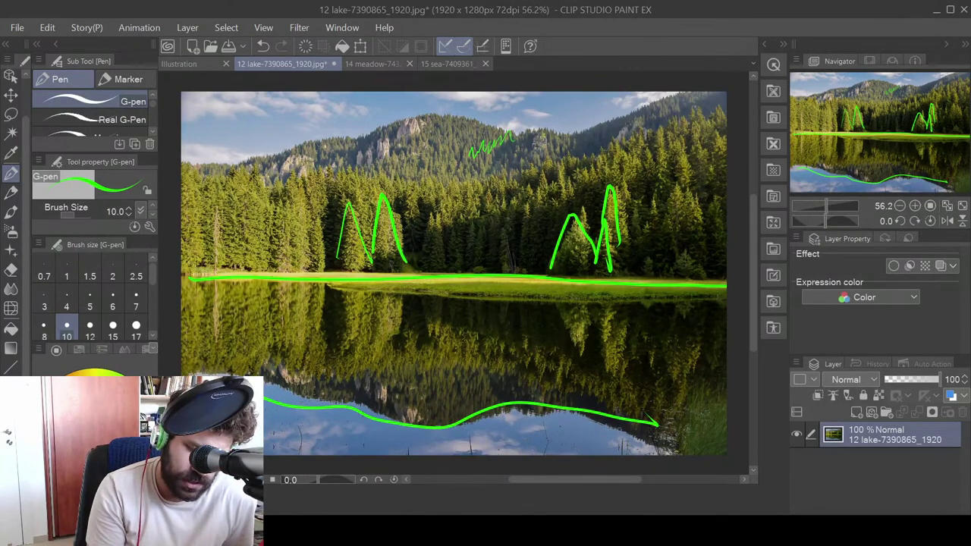
{"action": "mouse_move", "coordinate": [519, 131]}
{"action": "left_mouse_down"}
{"action": "mouse_move", "coordinate": [581, 152]}
{"action": "mouse_move", "coordinate": [520, 162]}
{"action": "mouse_move", "coordinate": [516, 135]}
{"action": "left_mouse_up"}
{"action": "mouse_move", "coordinate": [617, 165]}
{"action": "left_mouse_down"}
{"action": "mouse_move", "coordinate": [698, 161]}
{"action": "mouse_move", "coordinate": [583, 259]}
{"action": "mouse_move", "coordinate": [590, 239]}
{"action": "left_mouse_up"}
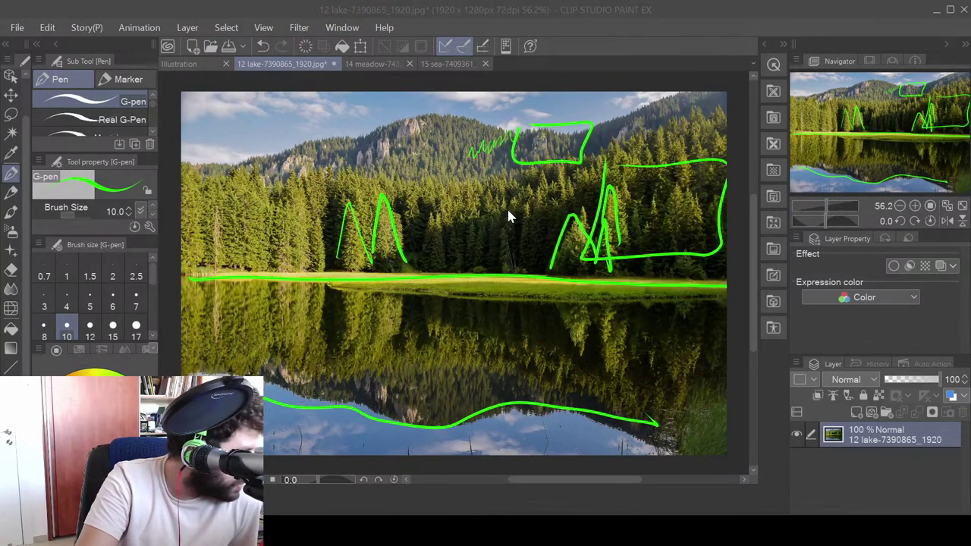
- Close the lake photo without saving its markings and bring the whole meadow photo into view
{"action": "key", "text": "n"}
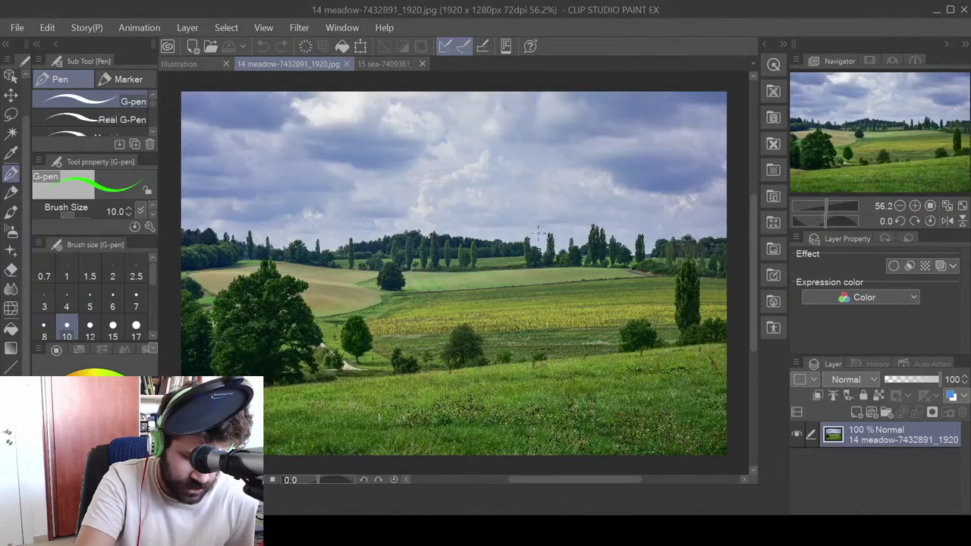
{"action": "scroll", "coordinate": [538, 234], "scroll_direction": "down", "scroll_amount": 1}
{"action": "scroll", "coordinate": [537, 232], "scroll_direction": "up", "scroll_amount": 2}
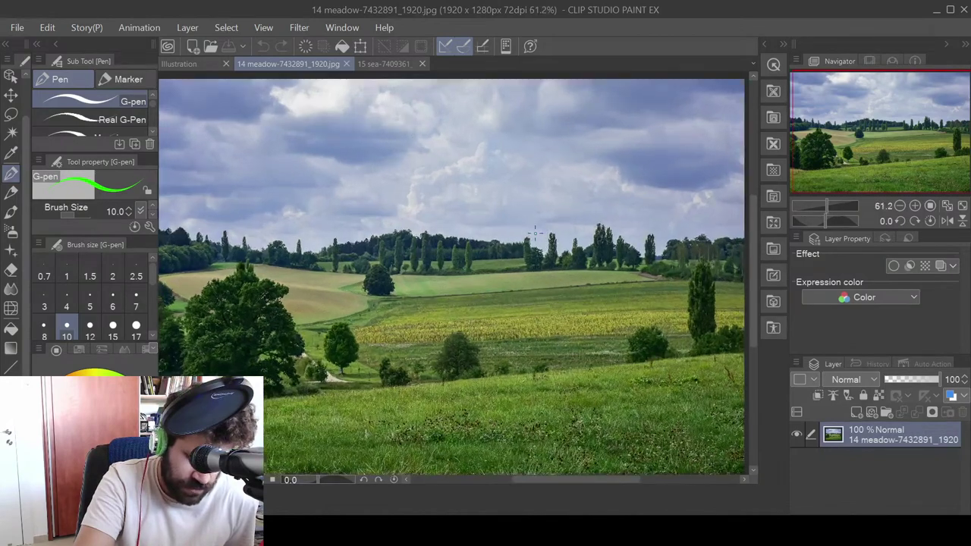
{"action": "scroll", "coordinate": [535, 229], "scroll_direction": "down", "scroll_amount": 1}
{"action": "scroll", "coordinate": [535, 230], "scroll_direction": "down", "scroll_amount": 1}
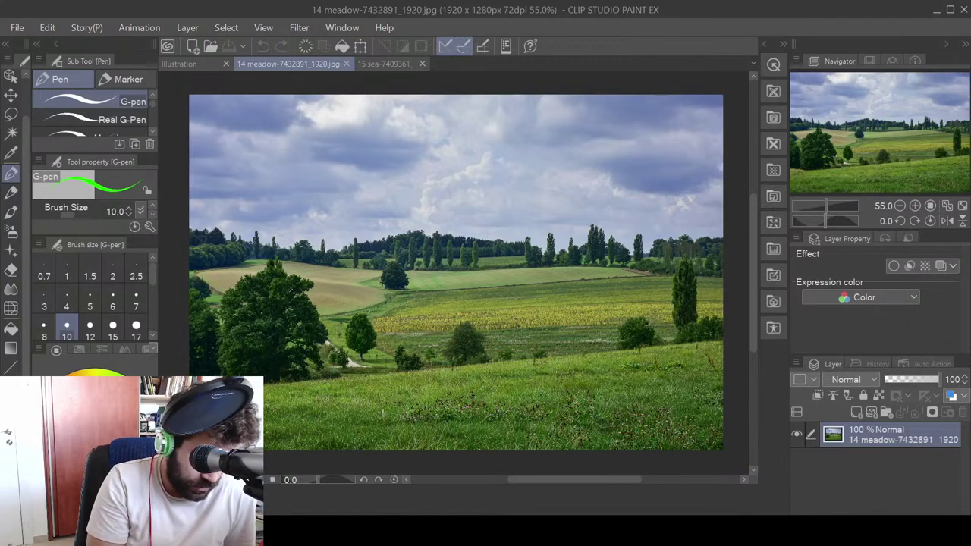
- Trace the foreground grass edge and the receding field boundaries in red directly on the meadow photo
{"action": "key", "text": "x"}
{"action": "left_click_drag", "start_coordinate": [197, 390], "coordinate": [722, 342]}
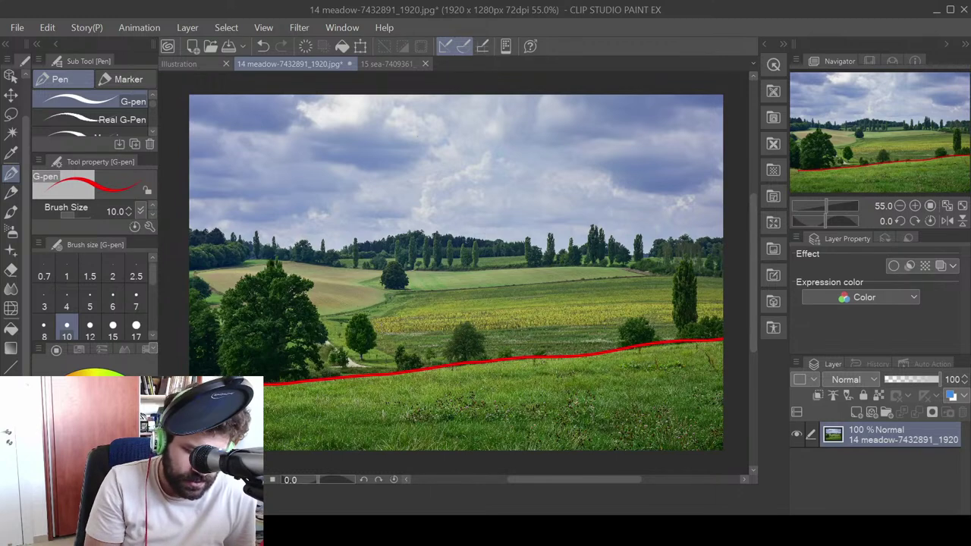
{"action": "left_click_drag", "start_coordinate": [381, 331], "coordinate": [707, 310]}
{"action": "left_click_drag", "start_coordinate": [404, 295], "coordinate": [690, 272]}
{"action": "left_click_drag", "start_coordinate": [417, 270], "coordinate": [633, 264]}
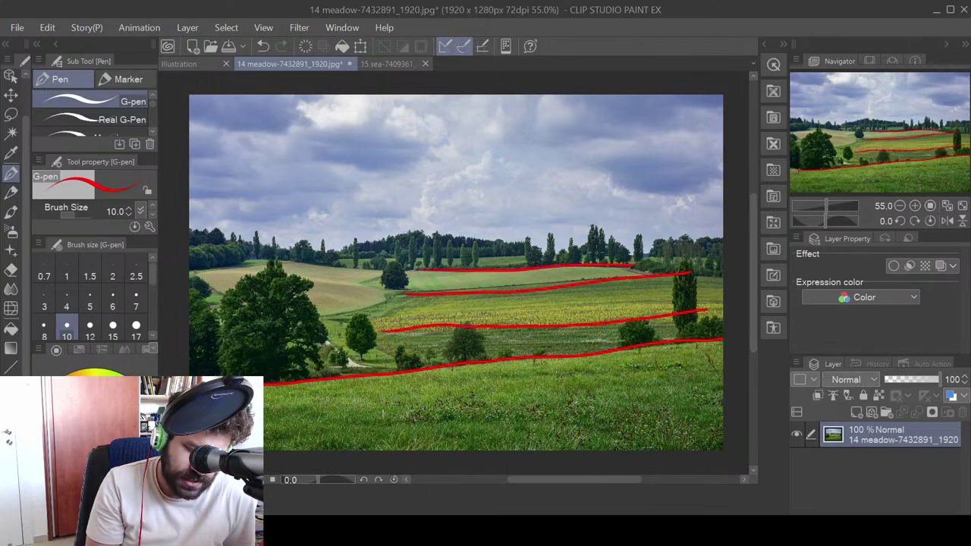
{"action": "left_click_drag", "start_coordinate": [444, 264], "coordinate": [567, 257]}
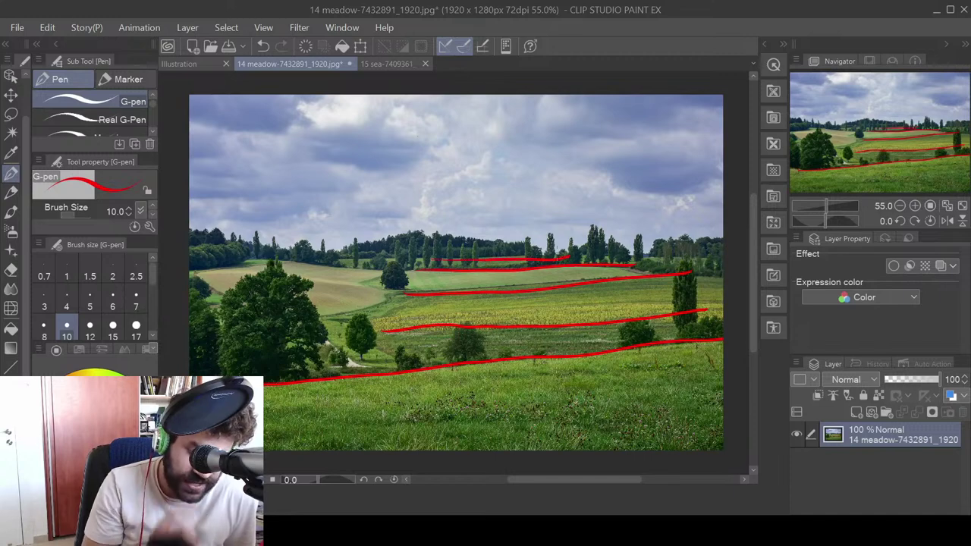
{"action": "left_click_drag", "start_coordinate": [413, 294], "coordinate": [656, 274]}
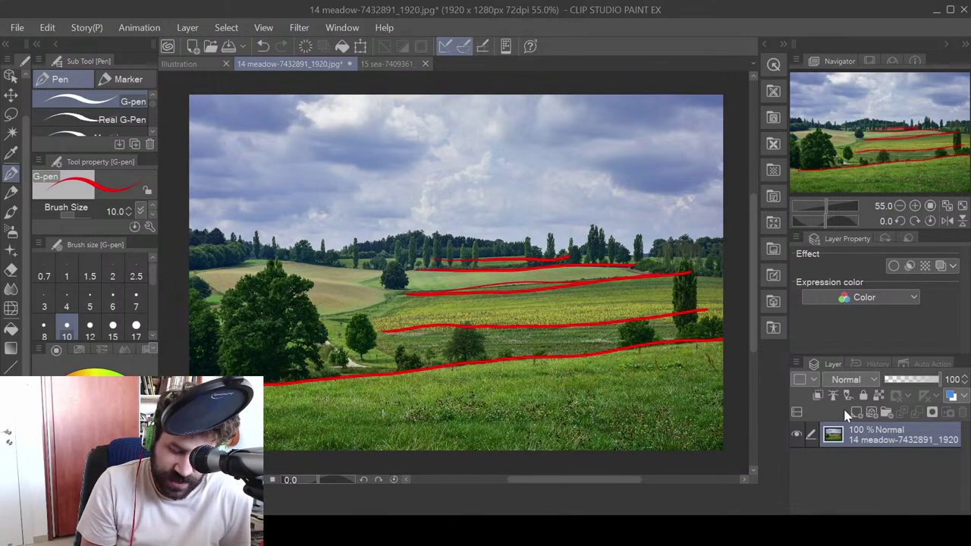
- Undo all red field lines drawn on the meadow photo
{"action": "key", "text": "ctrl+z"}
{"action": "key", "text": "ctrl+z"}
{"action": "key", "text": "ctrl+z"}
{"action": "key", "text": "ctrl+z"}
{"action": "key", "text": "ctrl+z"}
{"action": "key", "text": "ctrl+z"}
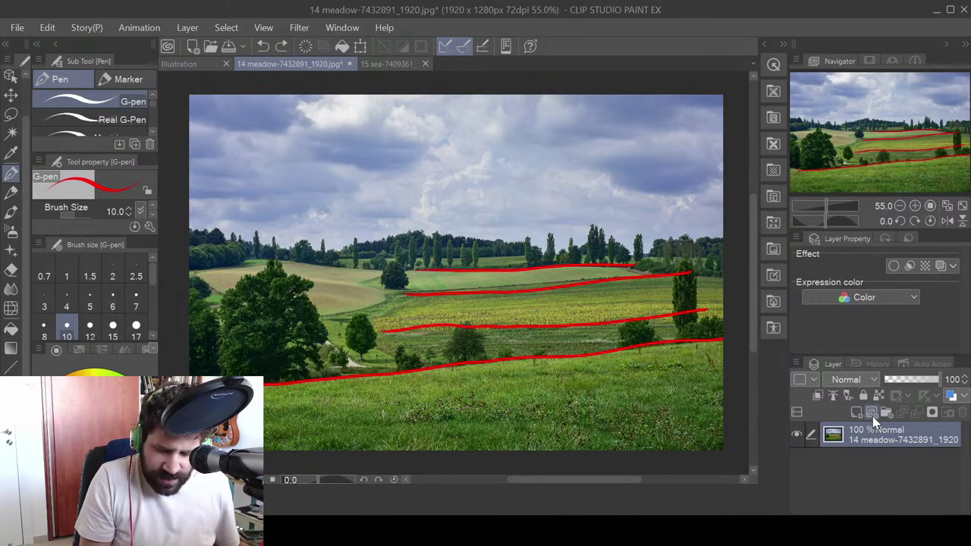
- Trace the foreground grass edge and the receding field boundaries in red on a new layer, from the near slope to the tree line
{"action": "left_click", "coordinate": [857, 413]}
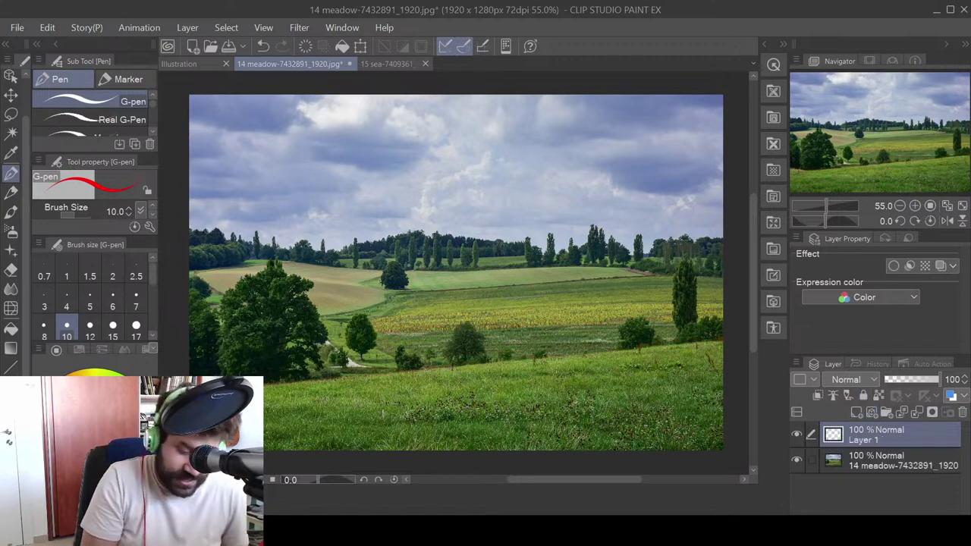
{"action": "left_click_drag", "start_coordinate": [242, 390], "coordinate": [724, 329]}
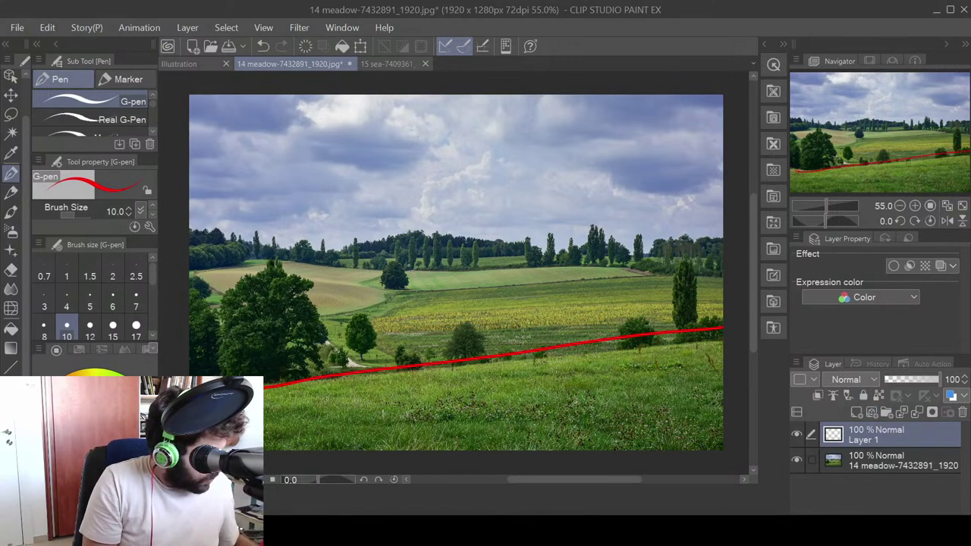
{"action": "key", "text": "ctrl+z"}
{"action": "left_click_drag", "start_coordinate": [243, 390], "coordinate": [725, 338]}
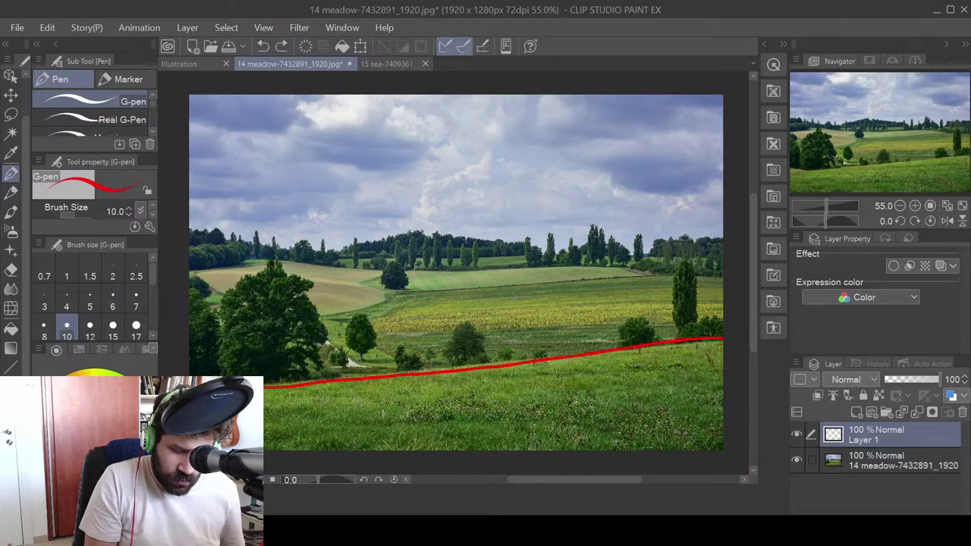
{"action": "left_click_drag", "start_coordinate": [373, 335], "coordinate": [720, 317]}
{"action": "left_click_drag", "start_coordinate": [390, 322], "coordinate": [719, 294]}
{"action": "mouse_move", "coordinate": [422, 302]}
{"action": "left_mouse_down"}
{"action": "mouse_move", "coordinate": [719, 290]}
{"action": "mouse_move", "coordinate": [473, 290]}
{"action": "mouse_move", "coordinate": [676, 275]}
{"action": "left_mouse_up"}
{"action": "key", "text": "ctrl+z"}
{"action": "left_click_drag", "start_coordinate": [422, 292], "coordinate": [666, 274]}
{"action": "mouse_move", "coordinate": [426, 271]}
{"action": "left_mouse_down"}
{"action": "mouse_move", "coordinate": [668, 270]}
{"action": "mouse_move", "coordinate": [485, 257]}
{"action": "mouse_move", "coordinate": [558, 253]}
{"action": "left_mouse_up"}
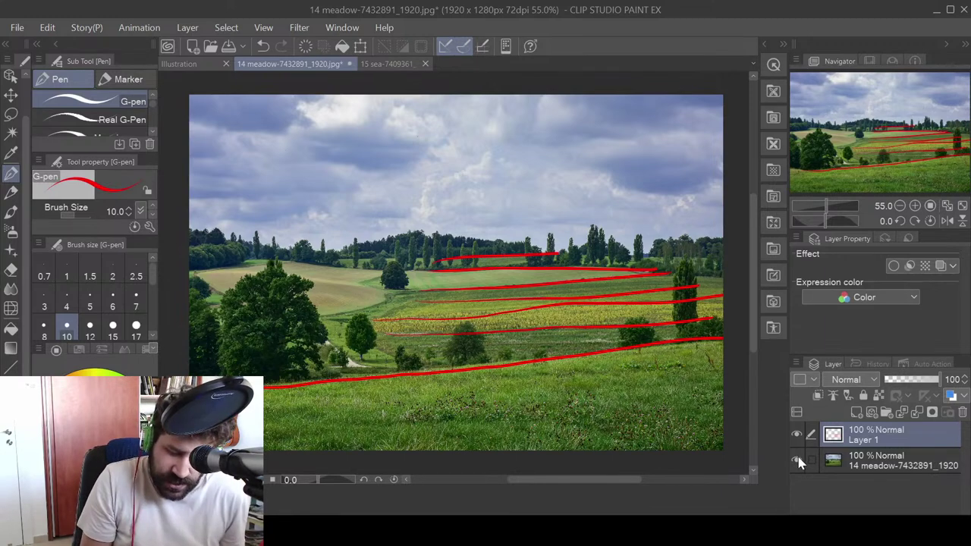
- Add a layer filled with white between the red lines and the meadow photo, and hide it after viewing the lines alone
{"action": "left_click", "coordinate": [857, 412]}
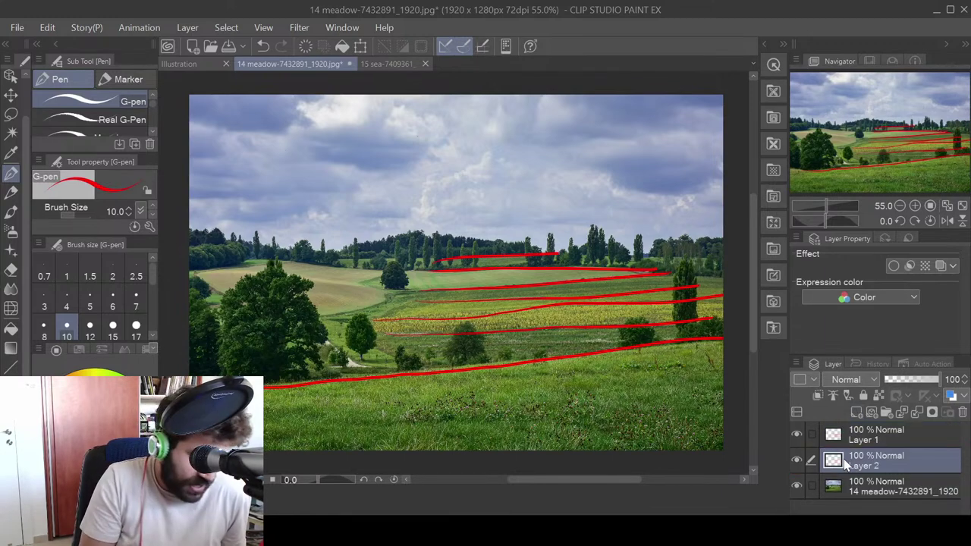
{"action": "key", "text": "x"}
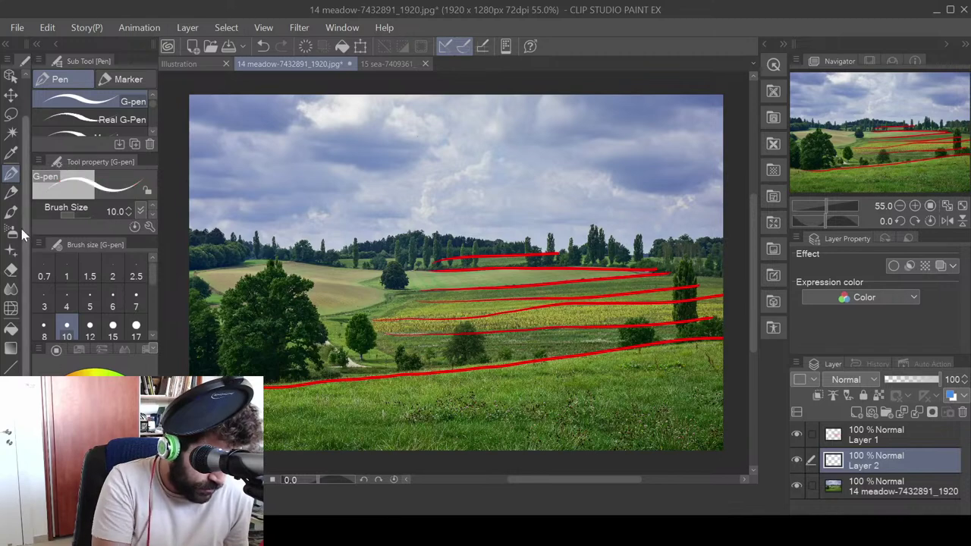
{"action": "left_click", "coordinate": [11, 328]}
{"action": "left_click", "coordinate": [424, 424]}
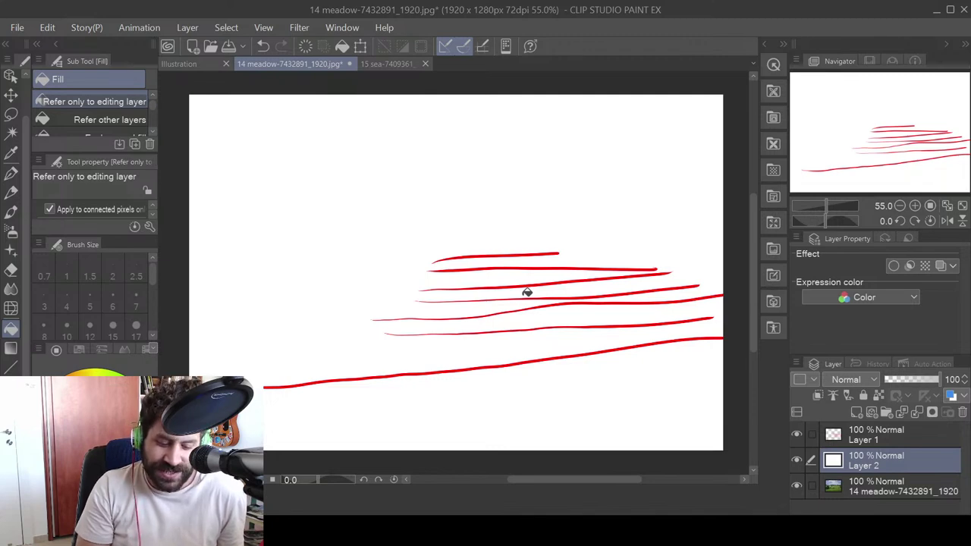
{"action": "left_click", "coordinate": [797, 460]}
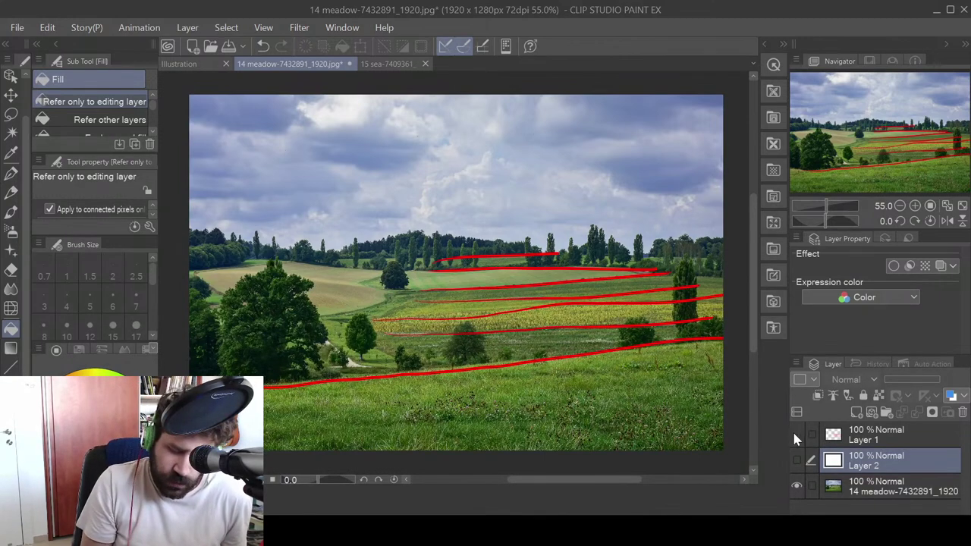
- Toggle the red-line layer off and on, and show the white layer behind the meadow's red lines again
{"action": "left_click", "coordinate": [797, 434]}
{"action": "left_click", "coordinate": [797, 434]}
{"action": "left_click", "coordinate": [797, 460]}
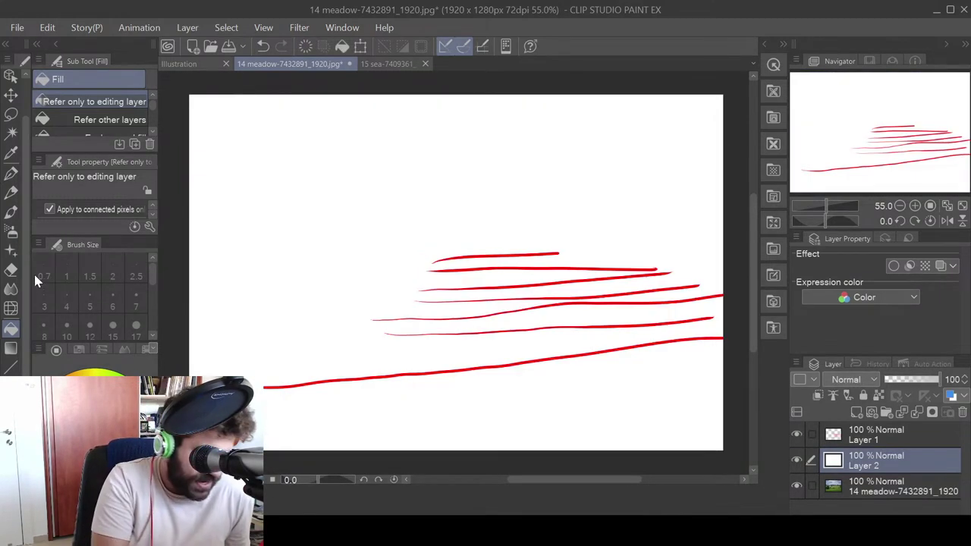
- Sketch a red rectangular frame beside the field lines on the white layer, with horizontal lines crowding closer together towards its horizon
{"action": "left_click", "coordinate": [12, 174]}
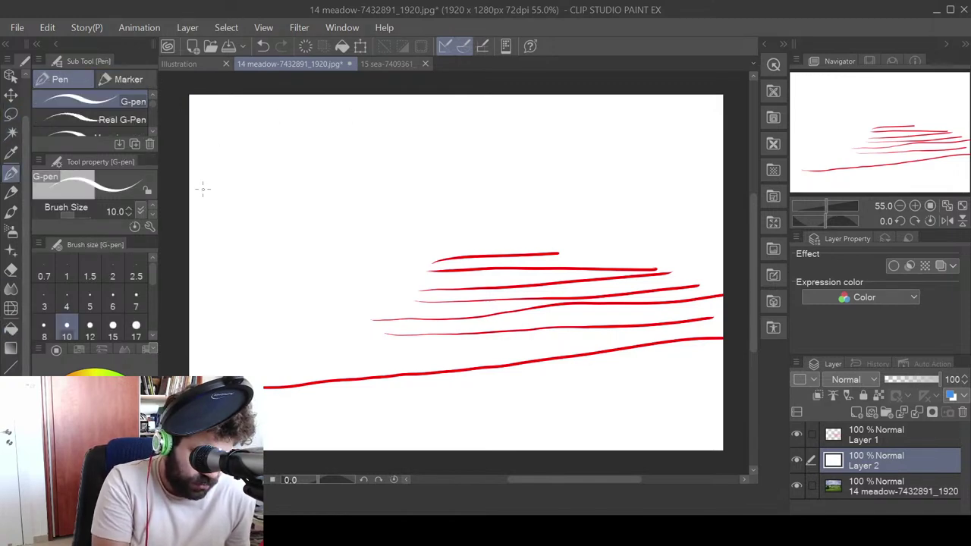
{"action": "mouse_move", "coordinate": [205, 116]}
{"action": "left_mouse_down"}
{"action": "mouse_move", "coordinate": [235, 114]}
{"action": "mouse_move", "coordinate": [364, 223]}
{"action": "mouse_move", "coordinate": [195, 269]}
{"action": "mouse_move", "coordinate": [223, 114]}
{"action": "mouse_move", "coordinate": [352, 122]}
{"action": "left_mouse_up"}
{"action": "left_click_drag", "start_coordinate": [196, 234], "coordinate": [375, 229]}
{"action": "left_click_drag", "start_coordinate": [200, 189], "coordinate": [379, 183]}
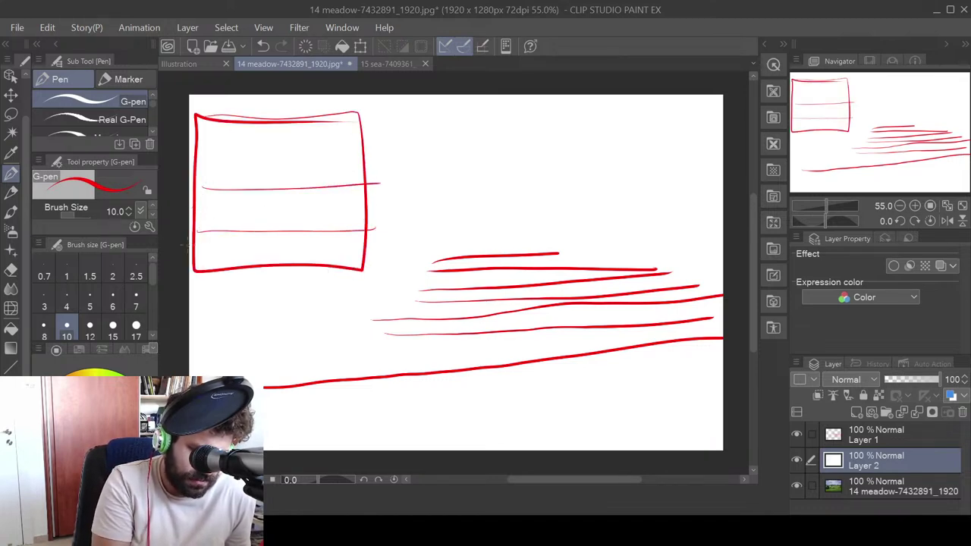
{"action": "left_click_drag", "start_coordinate": [195, 254], "coordinate": [391, 245]}
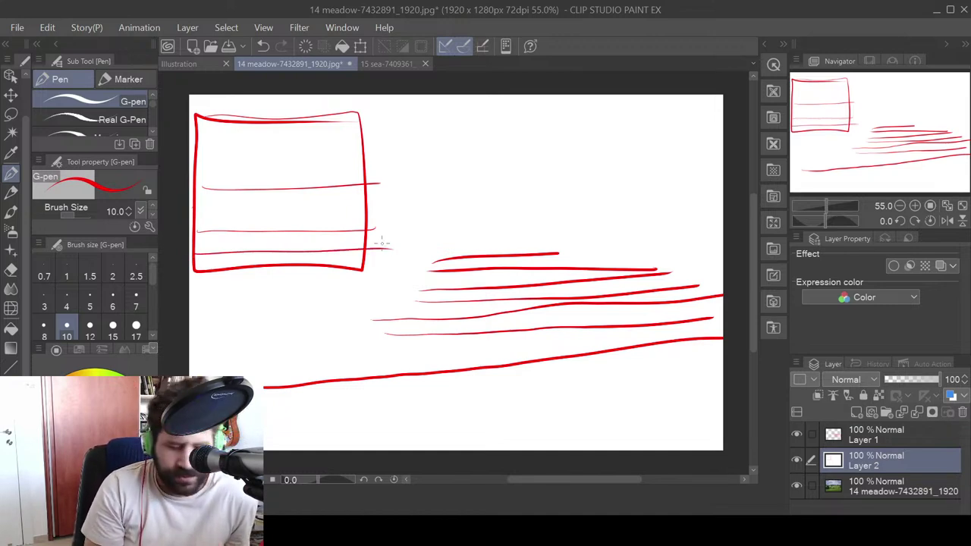
{"action": "left_click_drag", "start_coordinate": [200, 216], "coordinate": [381, 205]}
{"action": "left_click_drag", "start_coordinate": [231, 212], "coordinate": [356, 201]}
{"action": "mouse_move", "coordinate": [255, 207]}
{"action": "left_mouse_down"}
{"action": "mouse_move", "coordinate": [332, 199]}
{"action": "mouse_move", "coordinate": [267, 202]}
{"action": "mouse_move", "coordinate": [317, 192]}
{"action": "left_mouse_up"}
{"action": "left_click_drag", "start_coordinate": [227, 199], "coordinate": [301, 185]}
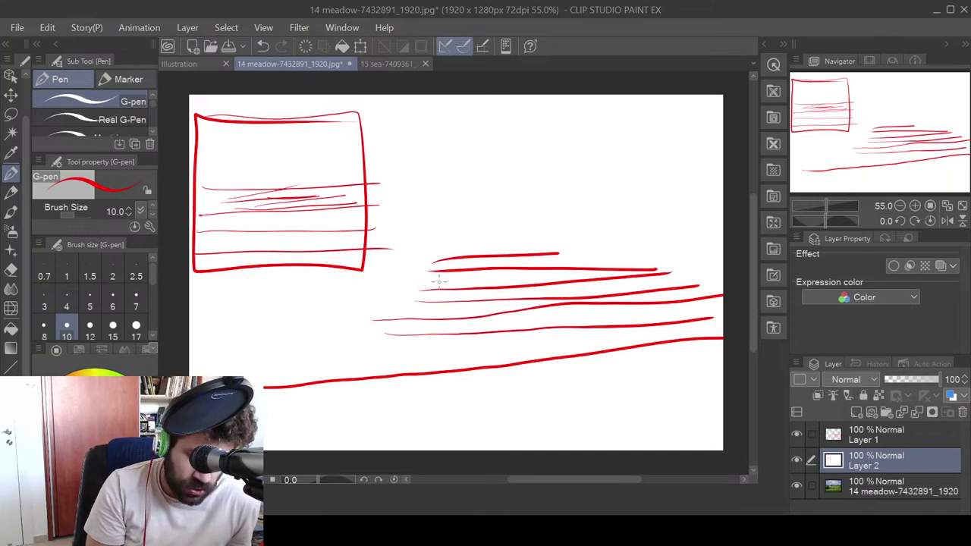
- Draw a wavy line and a height bracket among the receding field lines, and enclose their ends with converging curves
{"action": "mouse_move", "coordinate": [438, 282]}
{"action": "left_mouse_down"}
{"action": "mouse_move", "coordinate": [440, 289]}
{"action": "mouse_move", "coordinate": [628, 280]}
{"action": "left_mouse_up"}
{"action": "mouse_move", "coordinate": [409, 274]}
{"action": "left_mouse_down"}
{"action": "mouse_move", "coordinate": [410, 301]}
{"action": "mouse_move", "coordinate": [414, 270]}
{"action": "left_mouse_up"}
{"action": "left_click_drag", "start_coordinate": [399, 304], "coordinate": [425, 299]}
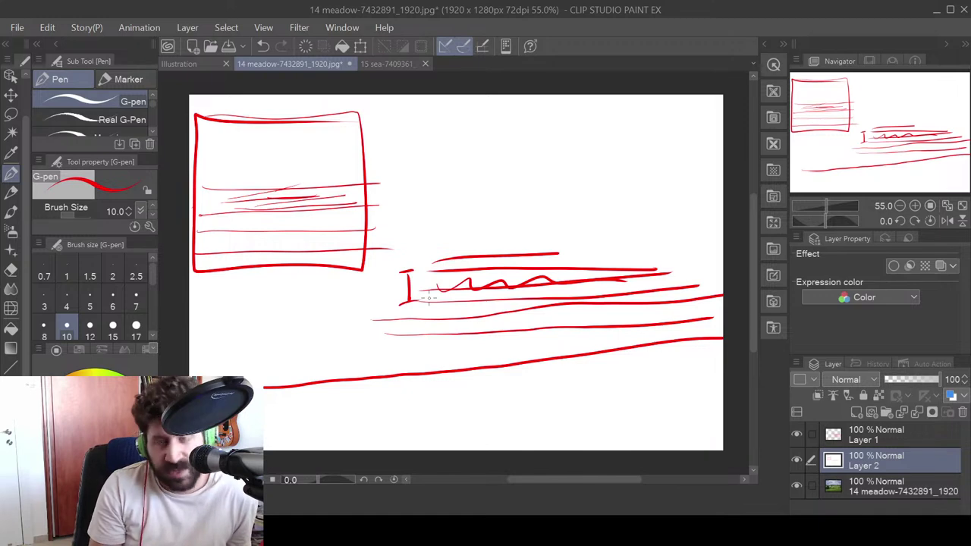
{"action": "mouse_move", "coordinate": [266, 382]}
{"action": "left_mouse_down"}
{"action": "mouse_move", "coordinate": [373, 346]}
{"action": "mouse_move", "coordinate": [439, 239]}
{"action": "left_mouse_up"}
{"action": "left_click_drag", "start_coordinate": [720, 302], "coordinate": [447, 264]}
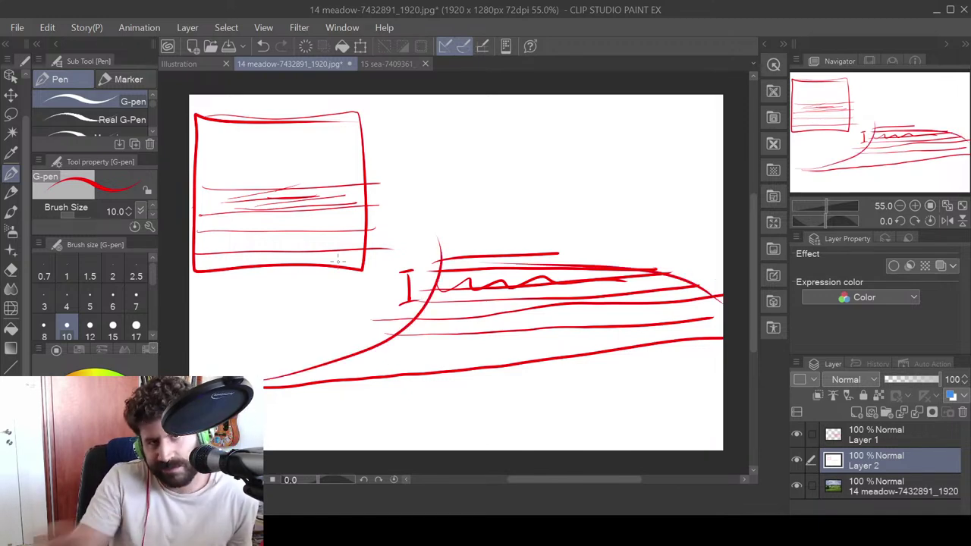
- Hide the red-line and white layers, and mark short ground lines at near and distant trees on a new layer, linking a far mark to a near one
{"action": "left_click", "coordinate": [797, 434]}
{"action": "left_click", "coordinate": [796, 460]}
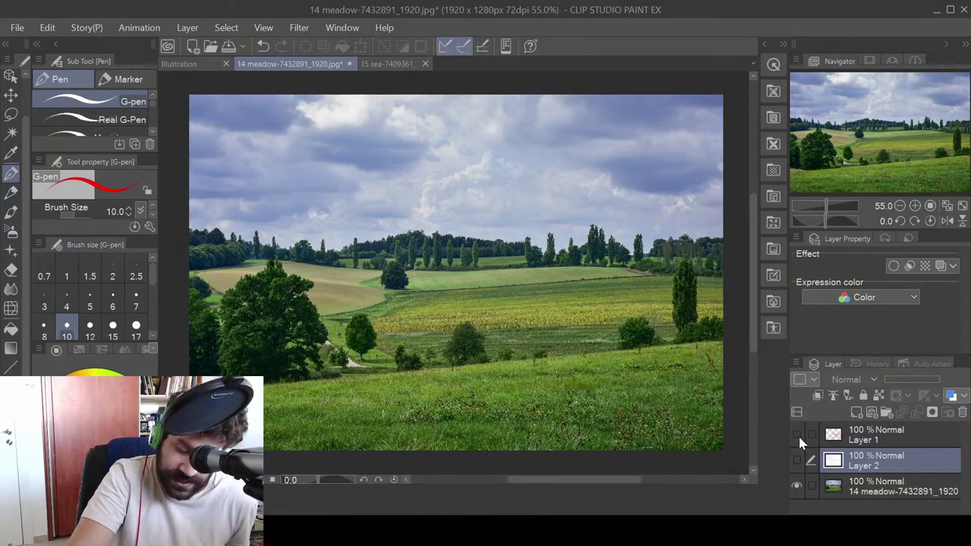
{"action": "left_click", "coordinate": [858, 413]}
{"action": "left_click_drag", "start_coordinate": [396, 361], "coordinate": [369, 358]}
{"action": "left_click_drag", "start_coordinate": [443, 358], "coordinate": [424, 360]}
{"action": "left_click_drag", "start_coordinate": [676, 339], "coordinate": [657, 341]}
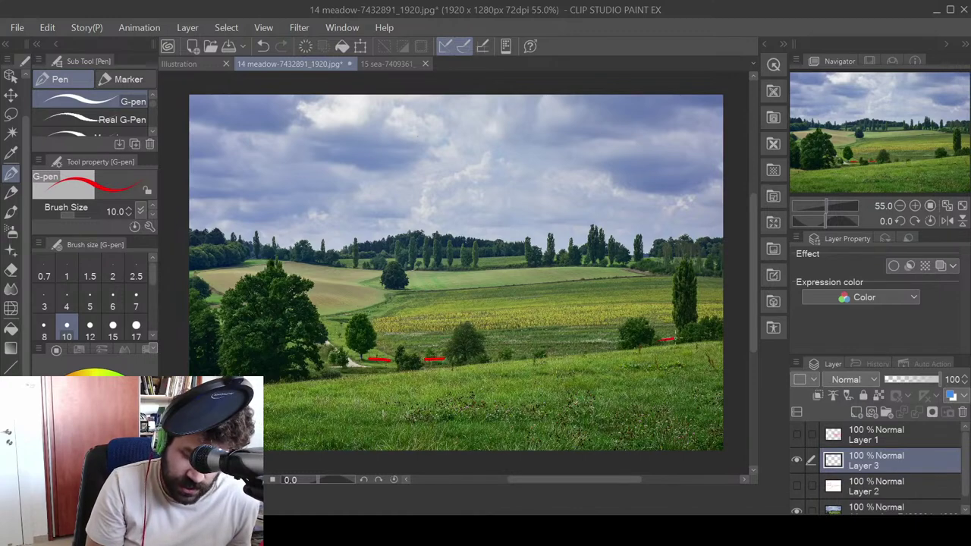
{"action": "left_click_drag", "start_coordinate": [461, 264], "coordinate": [439, 262]}
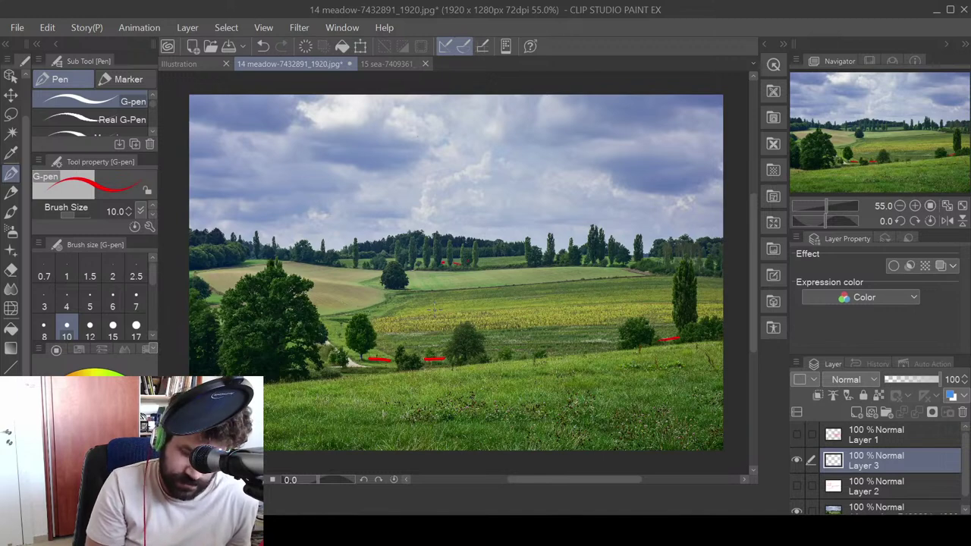
{"action": "mouse_move", "coordinate": [339, 262]}
{"action": "left_mouse_down"}
{"action": "mouse_move", "coordinate": [357, 263]}
{"action": "mouse_move", "coordinate": [370, 355]}
{"action": "mouse_move", "coordinate": [394, 355]}
{"action": "mouse_move", "coordinate": [375, 357]}
{"action": "mouse_move", "coordinate": [383, 376]}
{"action": "left_mouse_up"}
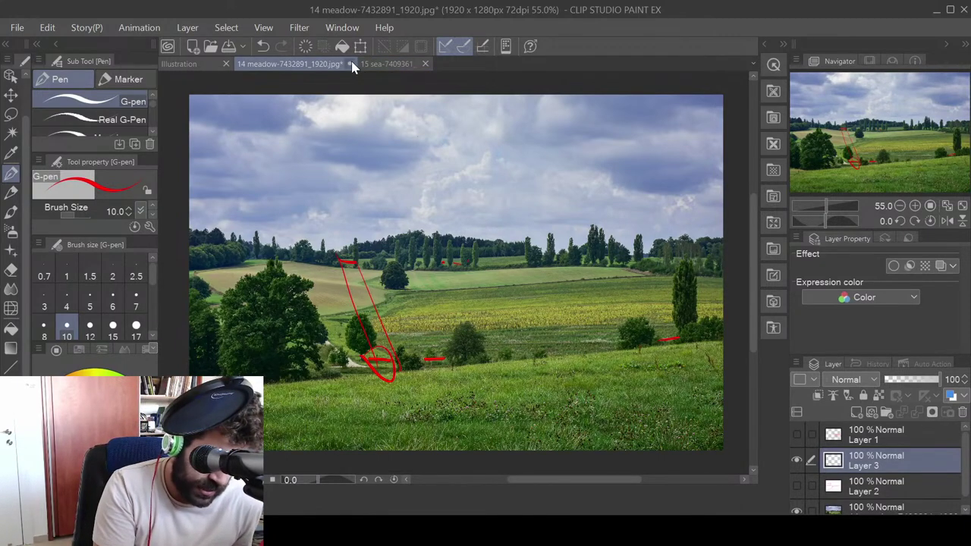
- Close the meadow image and trace the horizon and several receding wave crests in red on the sea photo
{"action": "key", "text": "ctrl+w"}
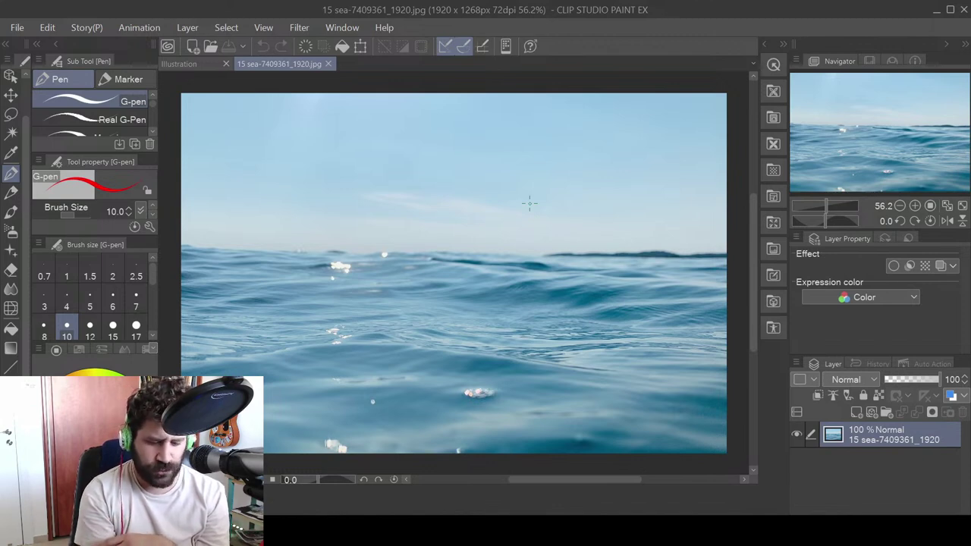
{"action": "mouse_move", "coordinate": [188, 248]}
{"action": "left_mouse_down"}
{"action": "mouse_move", "coordinate": [442, 256]}
{"action": "mouse_move", "coordinate": [727, 254]}
{"action": "left_mouse_up"}
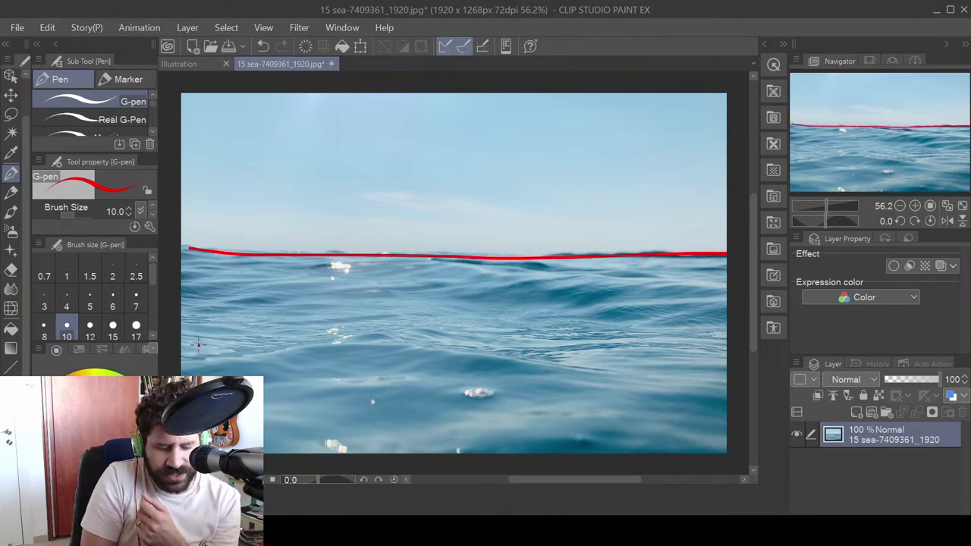
{"action": "left_click_drag", "start_coordinate": [198, 345], "coordinate": [785, 359]}
{"action": "left_click_drag", "start_coordinate": [294, 280], "coordinate": [707, 274]}
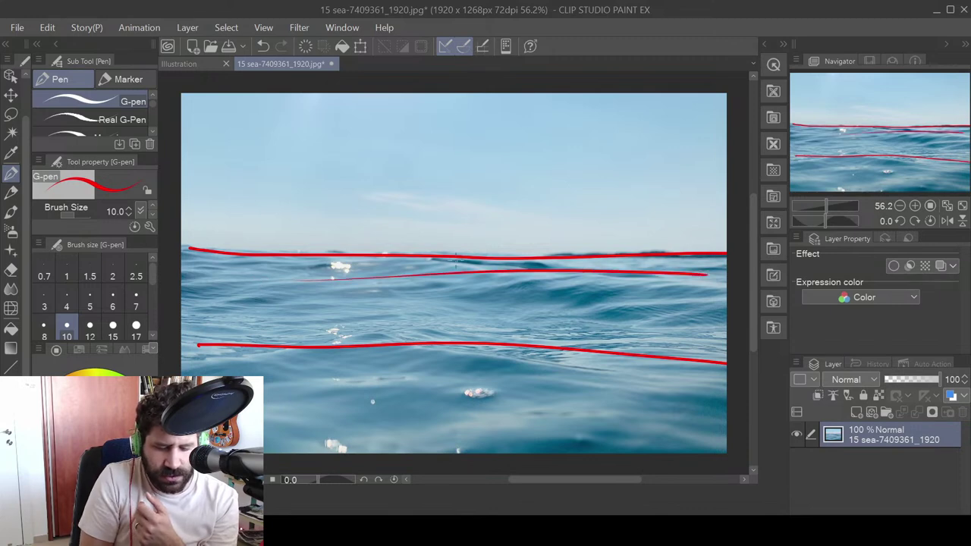
{"action": "left_click_drag", "start_coordinate": [493, 266], "coordinate": [716, 258]}
{"action": "left_click_drag", "start_coordinate": [545, 266], "coordinate": [678, 261]}
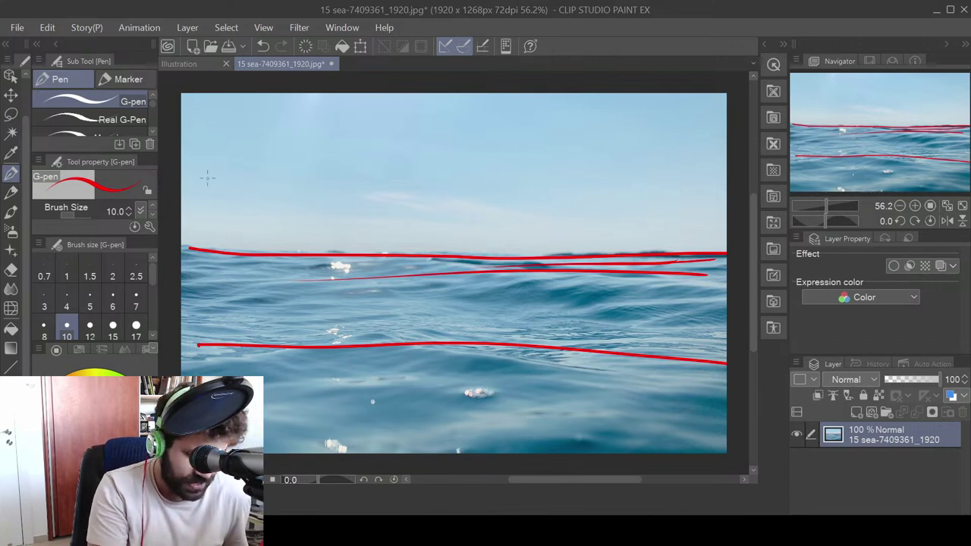
- Sketch a flat, front-facing square grid in red in the sky, just above the sea horizon
{"action": "mouse_move", "coordinate": [203, 106]}
{"action": "left_mouse_down"}
{"action": "mouse_move", "coordinate": [202, 242]}
{"action": "mouse_move", "coordinate": [240, 106]}
{"action": "mouse_move", "coordinate": [359, 101]}
{"action": "mouse_move", "coordinate": [372, 248]}
{"action": "left_mouse_up"}
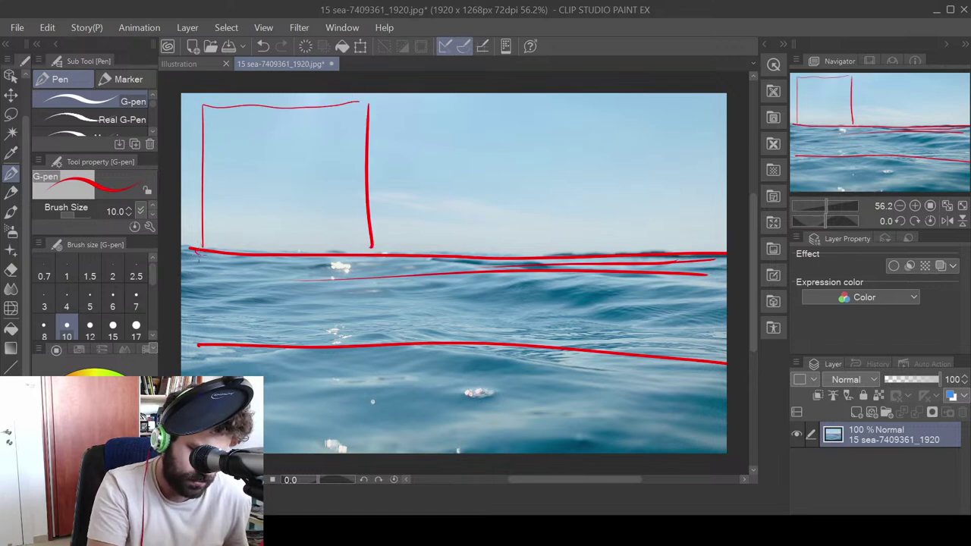
{"action": "left_click_drag", "start_coordinate": [196, 253], "coordinate": [368, 260]}
{"action": "mouse_move", "coordinate": [227, 107]}
{"action": "left_mouse_down"}
{"action": "mouse_move", "coordinate": [228, 252]}
{"action": "mouse_move", "coordinate": [257, 160]}
{"action": "mouse_move", "coordinate": [257, 252]}
{"action": "left_mouse_up"}
{"action": "left_click_drag", "start_coordinate": [283, 109], "coordinate": [286, 255]}
{"action": "left_click_drag", "start_coordinate": [314, 108], "coordinate": [314, 253]}
{"action": "left_click_drag", "start_coordinate": [343, 111], "coordinate": [344, 251]}
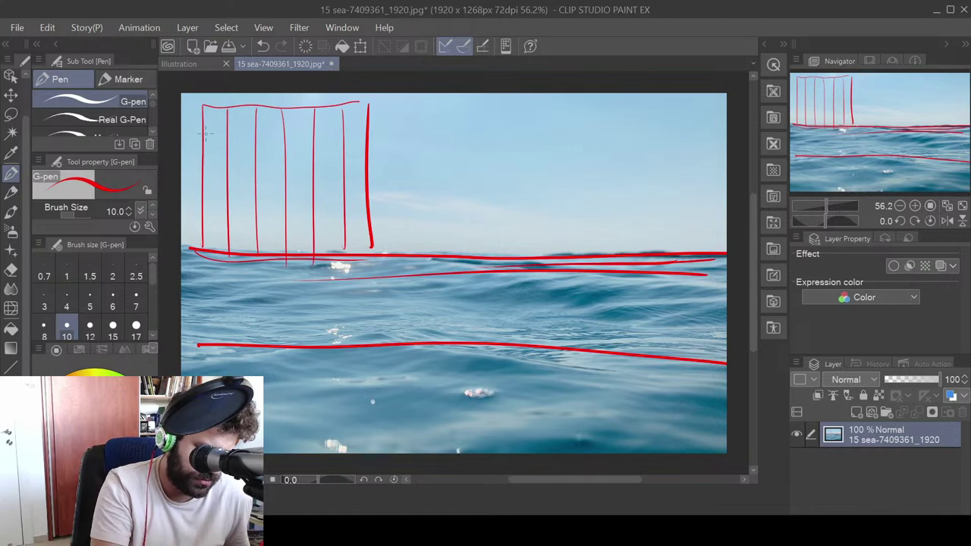
{"action": "left_click_drag", "start_coordinate": [205, 134], "coordinate": [385, 134]}
{"action": "left_click_drag", "start_coordinate": [197, 163], "coordinate": [384, 161]}
{"action": "left_click_drag", "start_coordinate": [194, 193], "coordinate": [386, 189]}
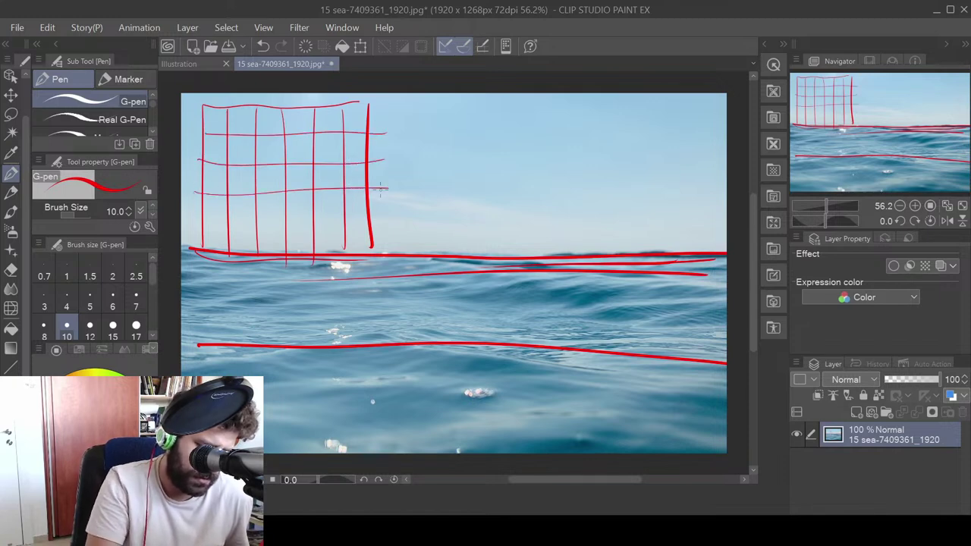
{"action": "left_click_drag", "start_coordinate": [202, 222], "coordinate": [399, 211]}
{"action": "left_click_drag", "start_coordinate": [199, 242], "coordinate": [370, 241]}
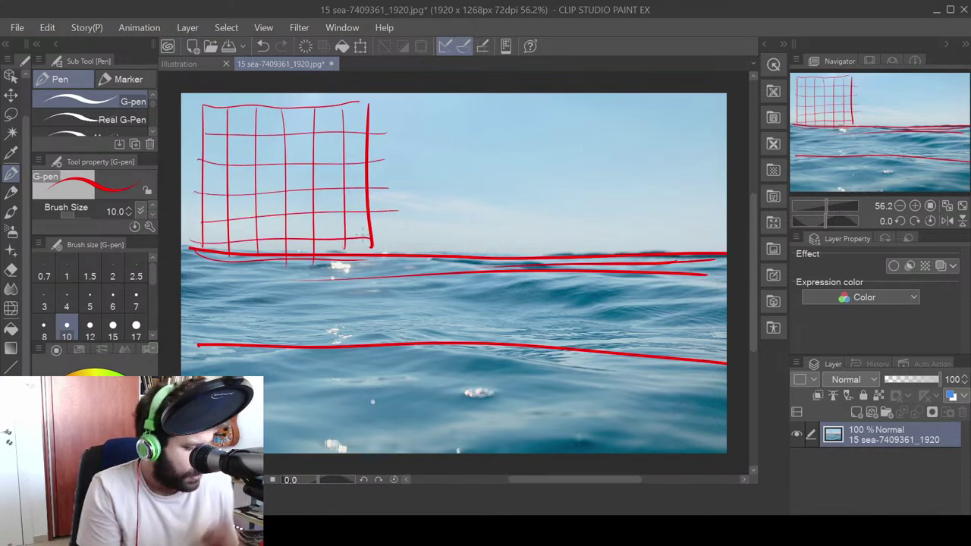
- Sketch a second red grid in perspective beside the flat one, as a trapezoid with narrowing rows and converging lines
{"action": "left_click_drag", "start_coordinate": [574, 192], "coordinate": [523, 210]}
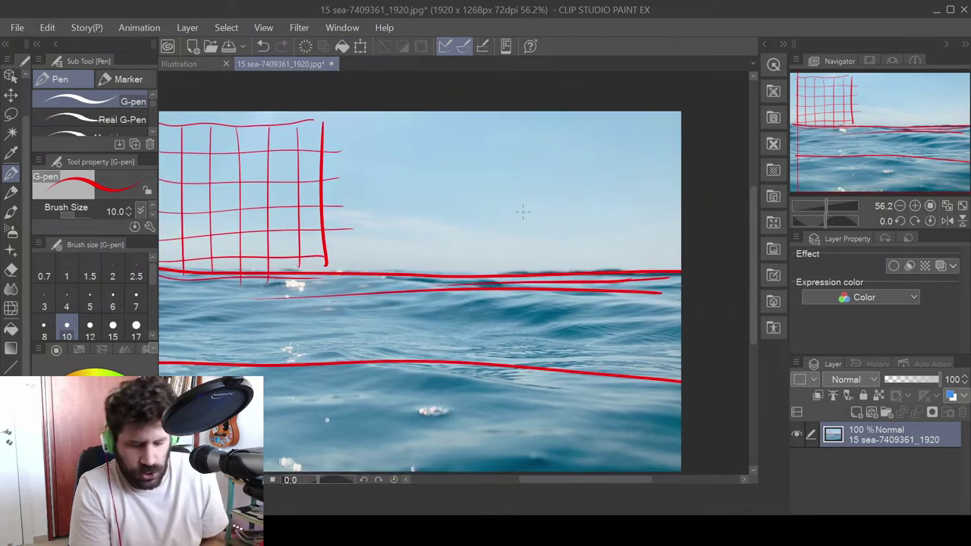
{"action": "mouse_move", "coordinate": [404, 150]}
{"action": "left_mouse_down"}
{"action": "mouse_move", "coordinate": [394, 174]}
{"action": "mouse_move", "coordinate": [523, 142]}
{"action": "mouse_move", "coordinate": [552, 203]}
{"action": "left_mouse_up"}
{"action": "left_click_drag", "start_coordinate": [367, 227], "coordinate": [558, 225]}
{"action": "left_click_drag", "start_coordinate": [561, 208], "coordinate": [560, 217]}
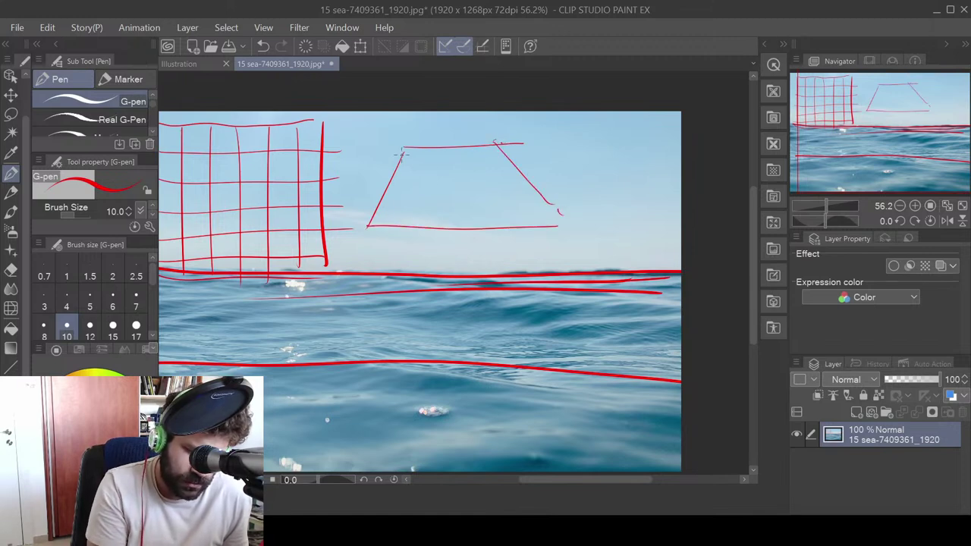
{"action": "mouse_move", "coordinate": [402, 154]}
{"action": "left_mouse_down"}
{"action": "mouse_move", "coordinate": [508, 155]}
{"action": "mouse_move", "coordinate": [529, 168]}
{"action": "left_mouse_up"}
{"action": "left_click_drag", "start_coordinate": [392, 181], "coordinate": [553, 180]}
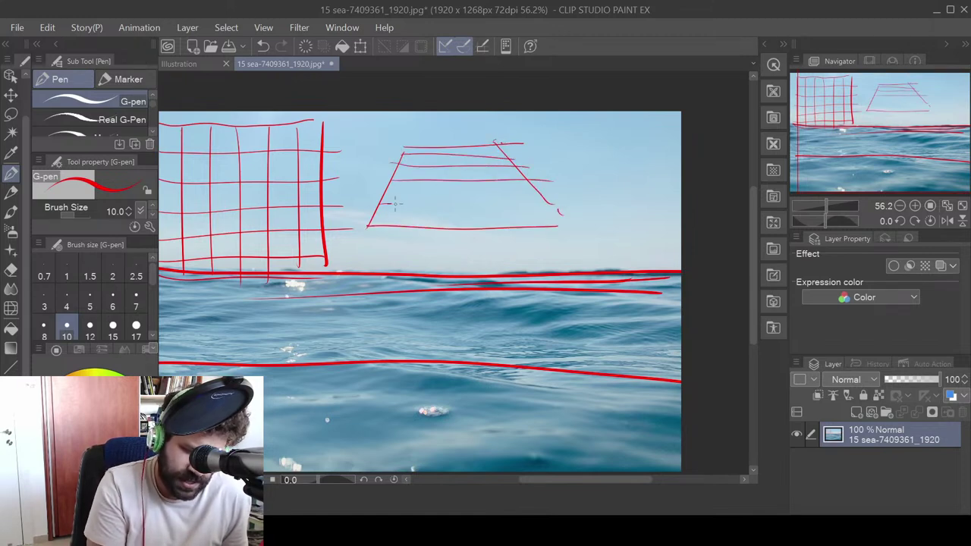
{"action": "left_click_drag", "start_coordinate": [388, 204], "coordinate": [575, 205]}
{"action": "left_click_drag", "start_coordinate": [385, 227], "coordinate": [547, 229]}
{"action": "mouse_move", "coordinate": [455, 147]}
{"action": "left_mouse_down"}
{"action": "mouse_move", "coordinate": [457, 221]}
{"action": "mouse_move", "coordinate": [441, 193]}
{"action": "mouse_move", "coordinate": [414, 227]}
{"action": "left_mouse_up"}
{"action": "left_click_drag", "start_coordinate": [414, 149], "coordinate": [391, 225]}
{"action": "mouse_move", "coordinate": [475, 146]}
{"action": "left_mouse_down"}
{"action": "mouse_move", "coordinate": [496, 229]}
{"action": "mouse_move", "coordinate": [537, 208]}
{"action": "left_mouse_up"}
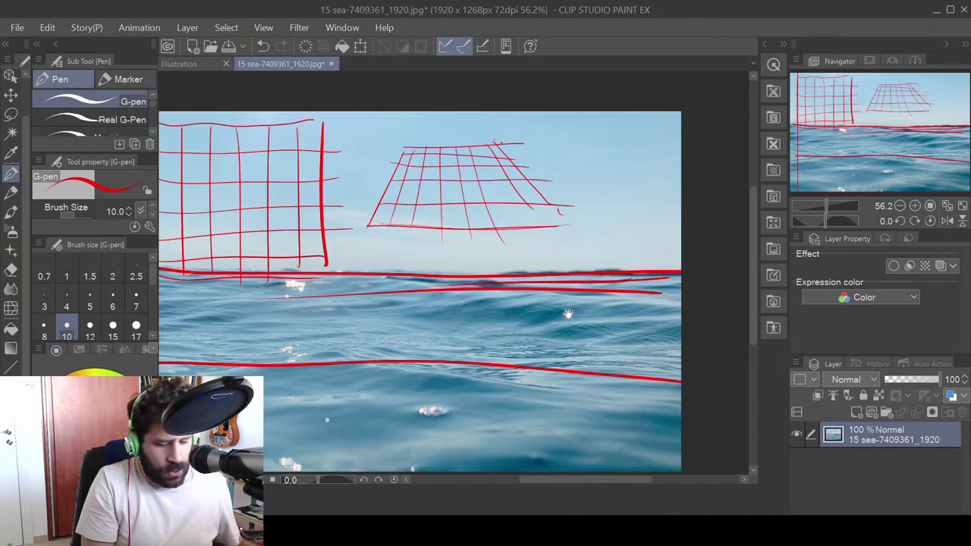
{"action": "left_click_drag", "start_coordinate": [465, 307], "coordinate": [390, 353]}
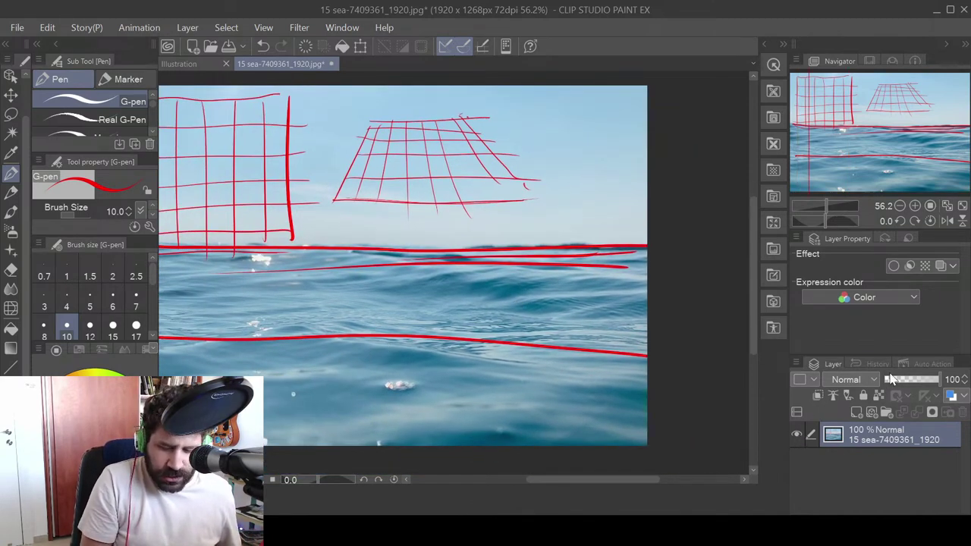
{"action": "left_click_drag", "start_coordinate": [379, 318], "coordinate": [409, 282]}
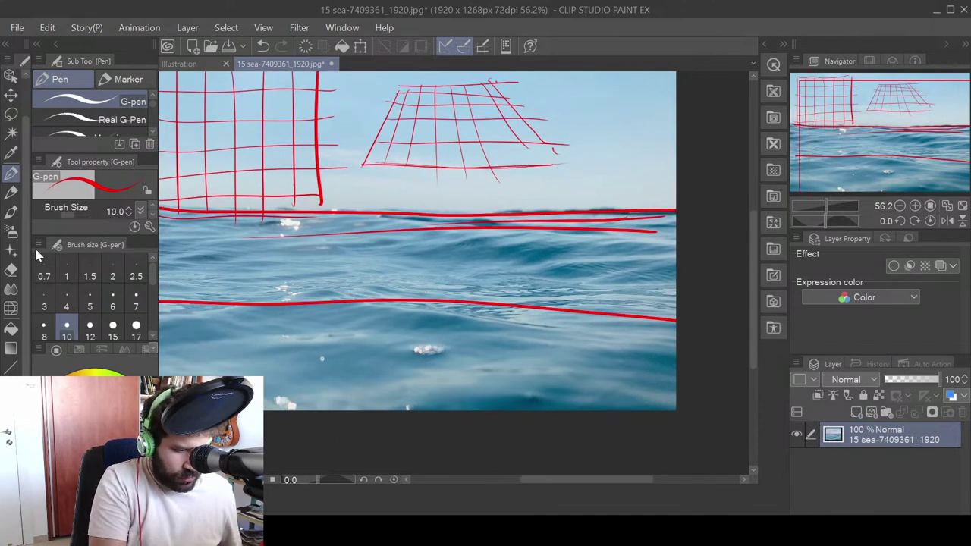
{"action": "left_click", "coordinate": [11, 270]}
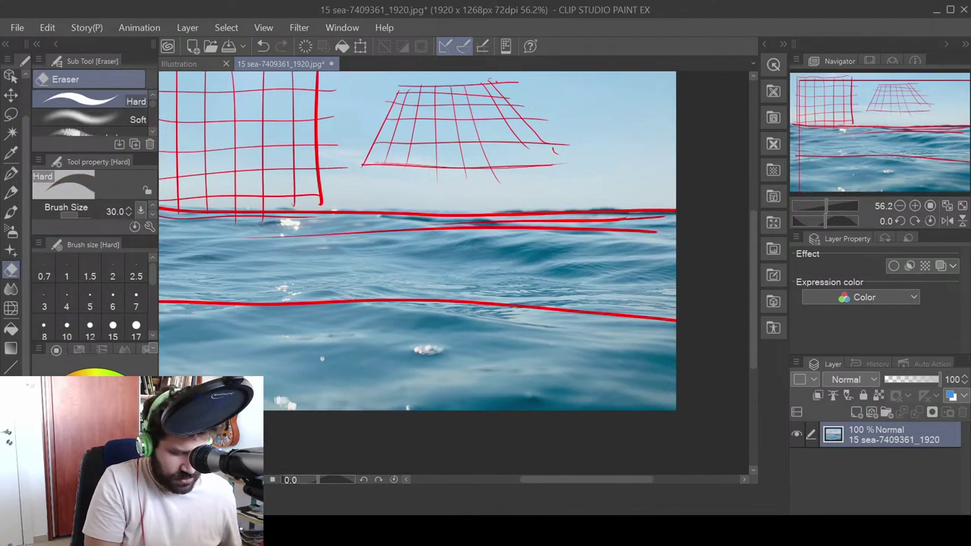
{"action": "left_click", "coordinate": [136, 325]}
{"action": "mouse_move", "coordinate": [339, 307]}
{"action": "left_mouse_down"}
{"action": "mouse_move", "coordinate": [534, 237]}
{"action": "mouse_move", "coordinate": [497, 281]}
{"action": "left_mouse_up"}
{"action": "key", "text": "ctrl+z"}
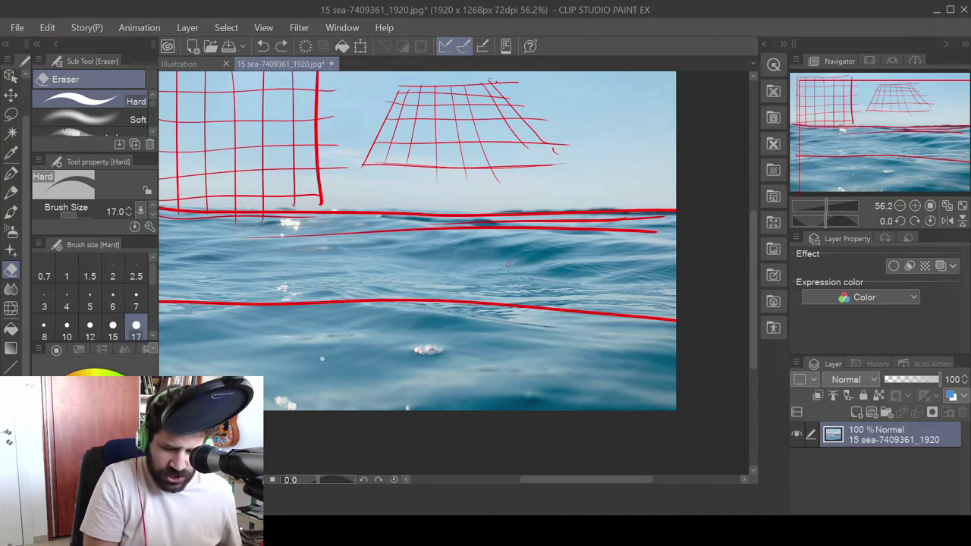
{"action": "left_click", "coordinate": [10, 173]}
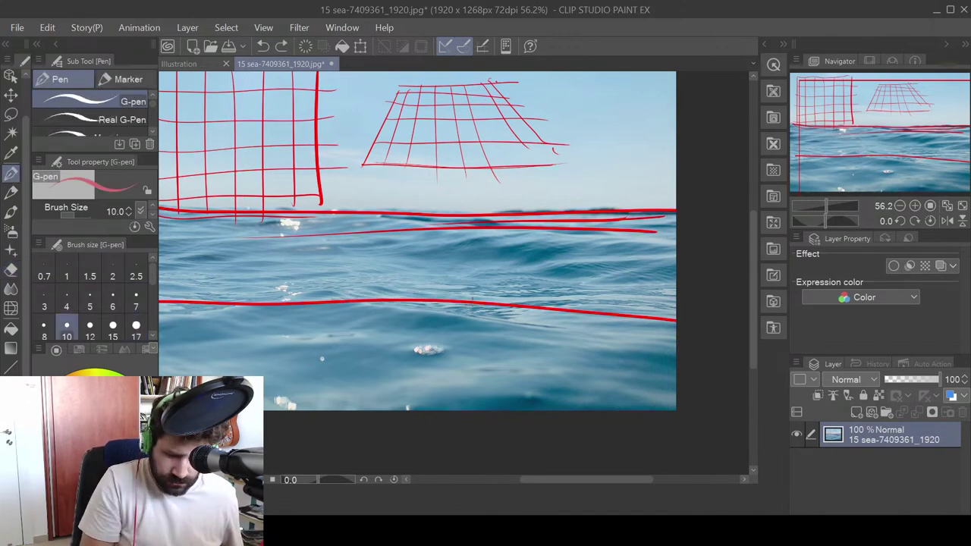
{"action": "scroll", "coordinate": [151, 277], "scroll_direction": "down", "scroll_amount": 2}
{"action": "left_click", "coordinate": [136, 306]}
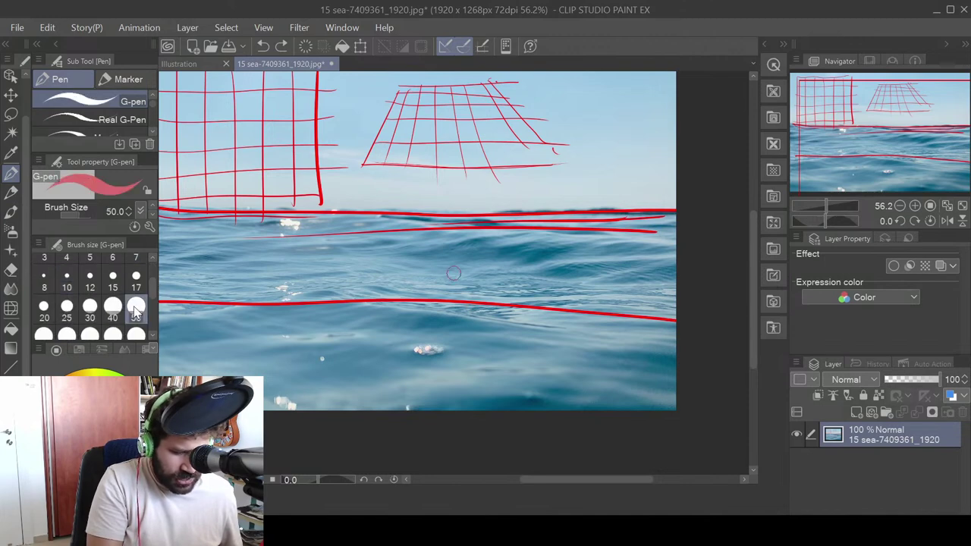
- Select a rectangle of sea below the perspective grid, fill it with white on a new layer, and clear the selection
{"action": "key", "text": "m"}
{"action": "key", "text": "m"}
{"action": "key", "text": "m"}
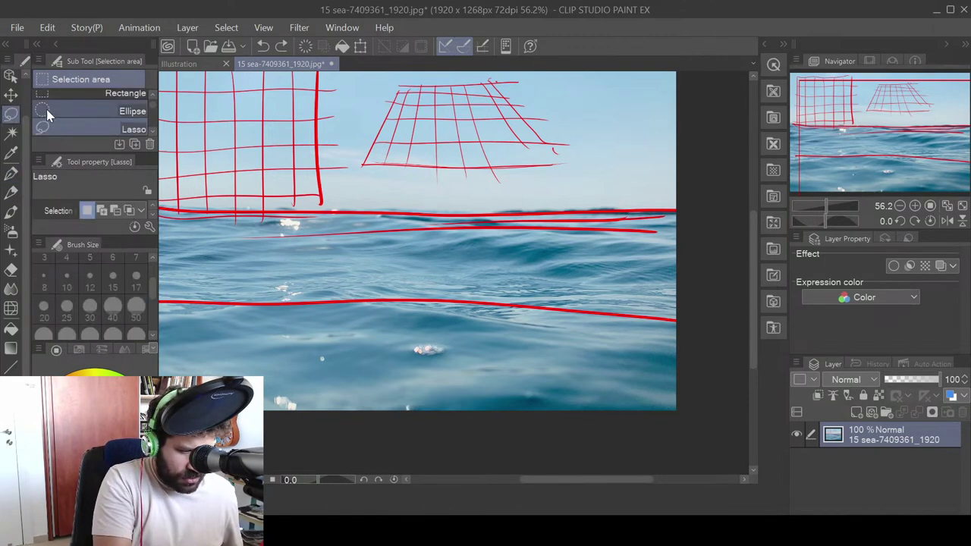
{"action": "key", "text": "m"}
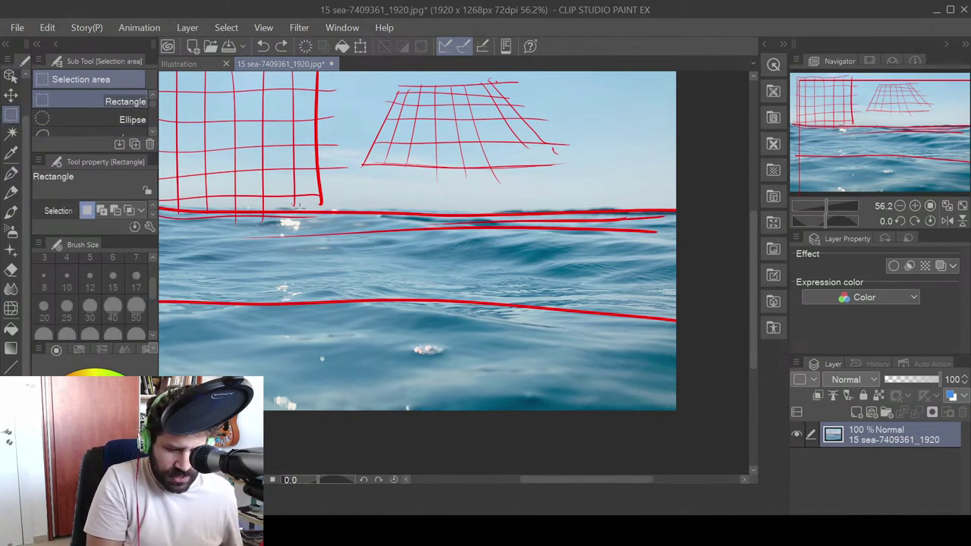
{"action": "left_click_drag", "start_coordinate": [319, 200], "coordinate": [710, 437]}
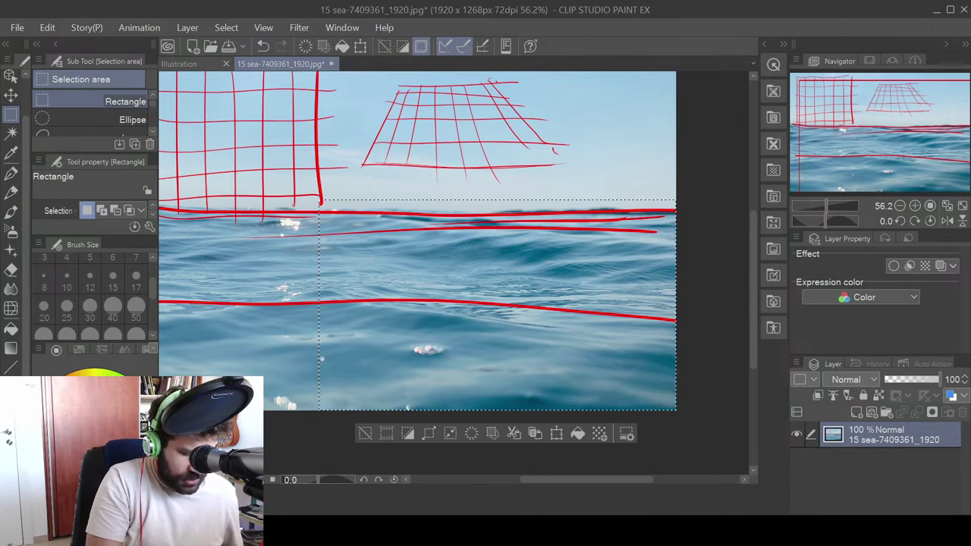
{"action": "left_click", "coordinate": [17, 324]}
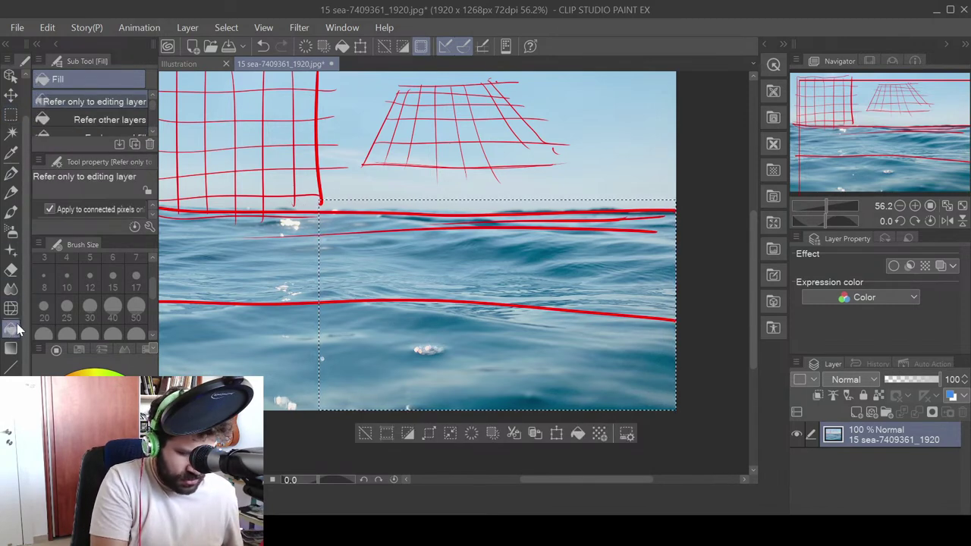
{"action": "left_click", "coordinate": [522, 330]}
{"action": "left_click", "coordinate": [859, 412]}
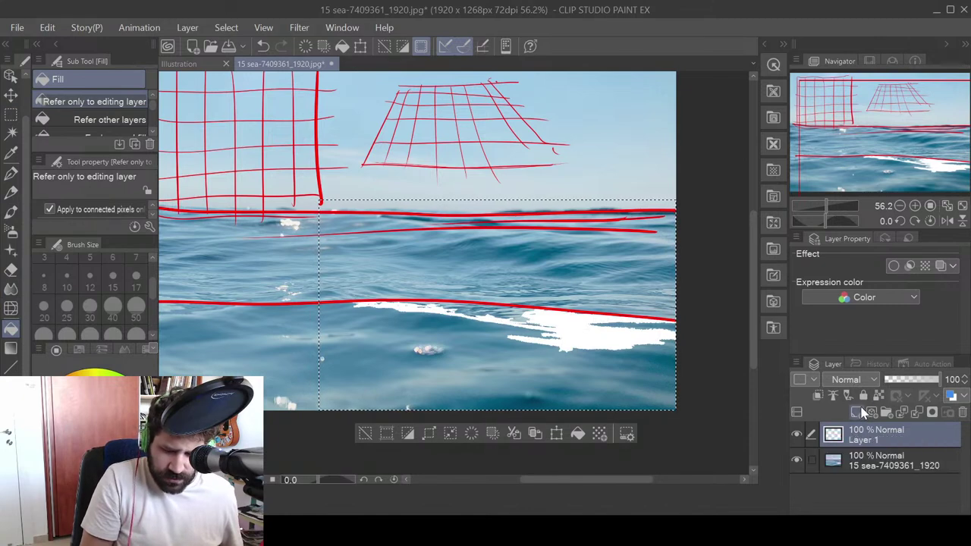
{"action": "left_click", "coordinate": [558, 248]}
{"action": "key", "text": "ctrl+d"}
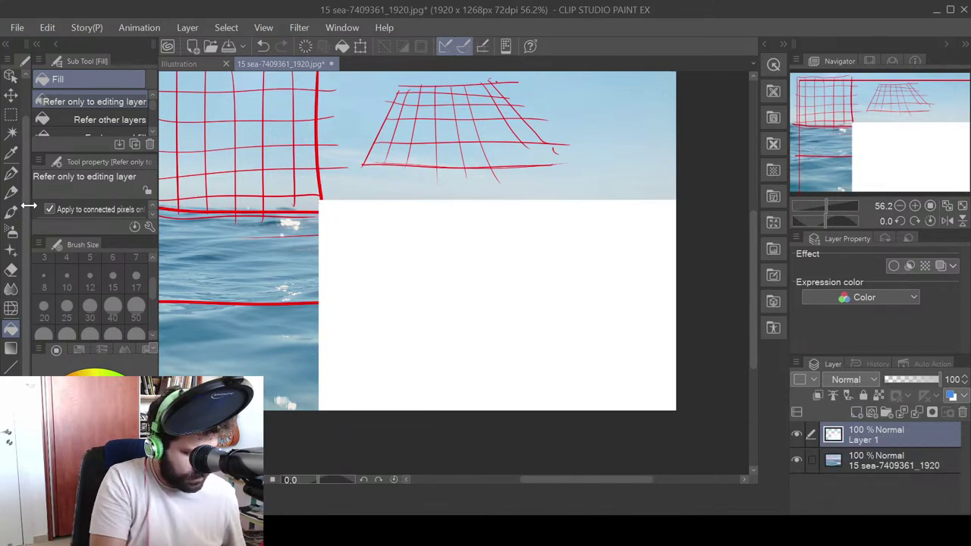
- With the G-pen at size 15, outline a wide, strongly flattened trapezoid in red on the white area
{"action": "left_click", "coordinate": [11, 173]}
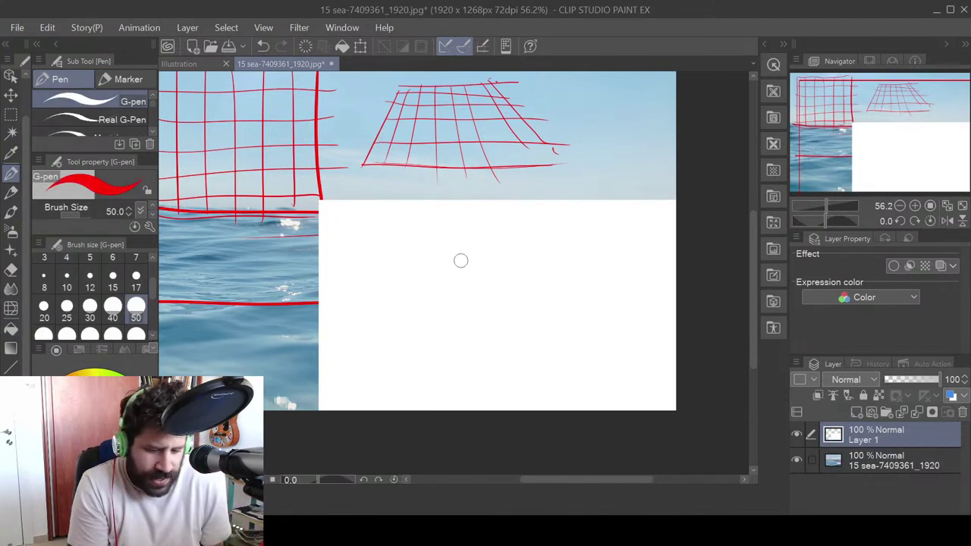
{"action": "left_click", "coordinate": [115, 281]}
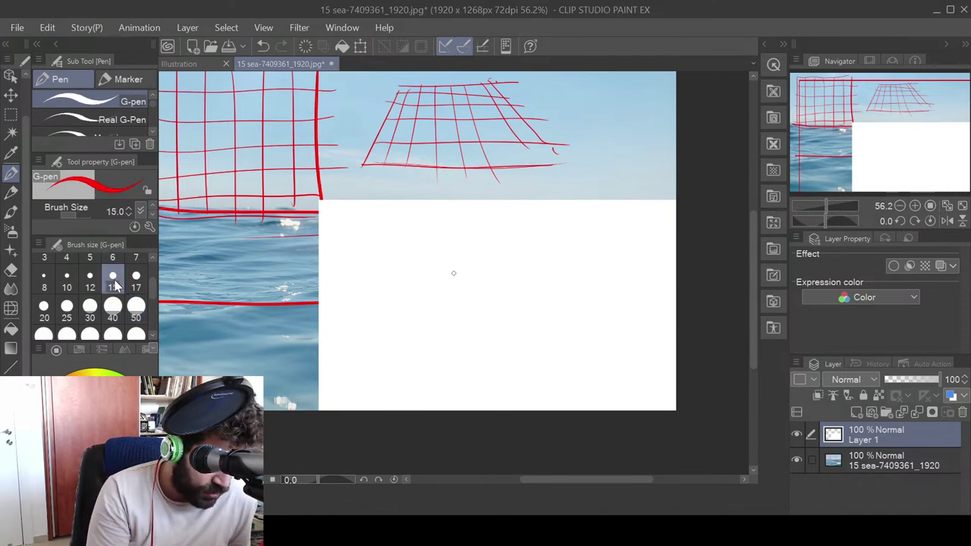
{"action": "left_click_drag", "start_coordinate": [410, 224], "coordinate": [340, 308]}
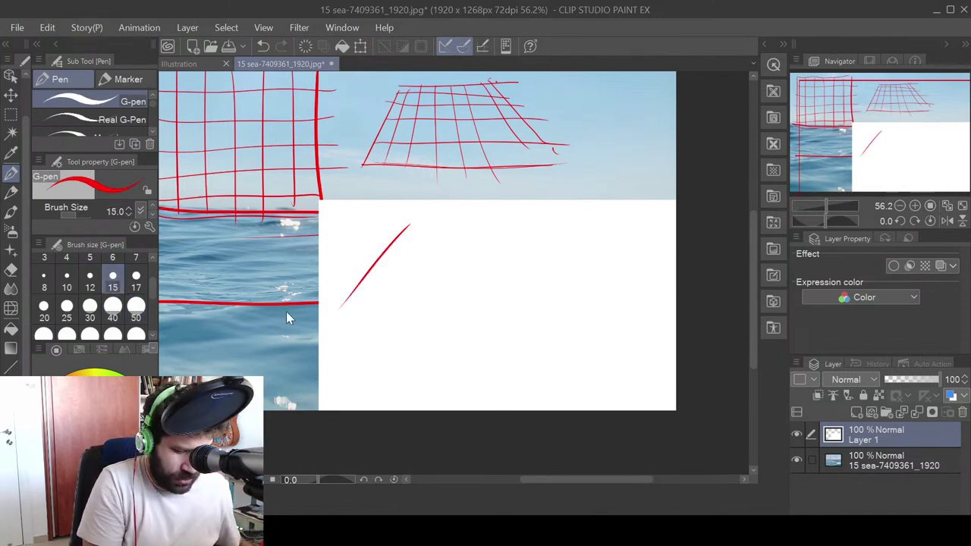
{"action": "key", "text": "ctrl+z"}
{"action": "left_click_drag", "start_coordinate": [466, 247], "coordinate": [584, 249]}
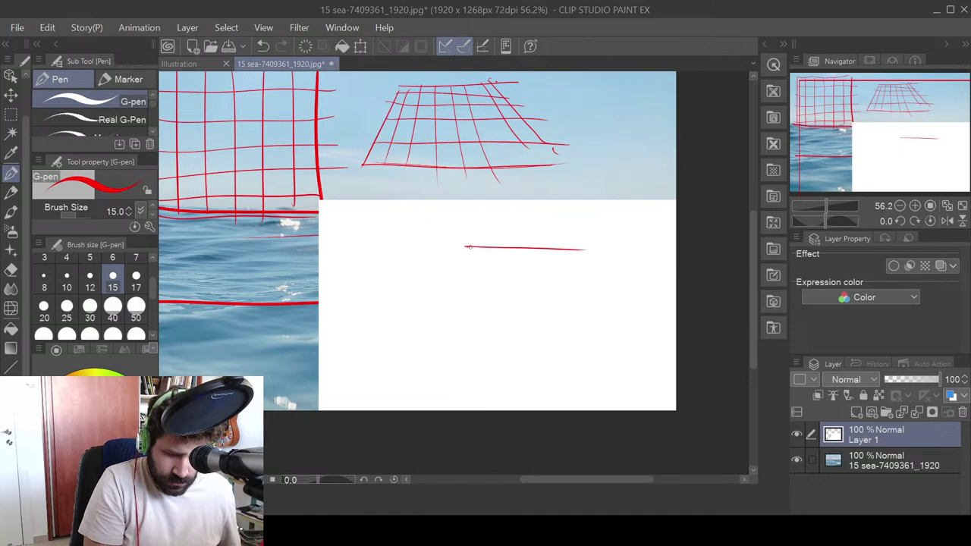
{"action": "left_click_drag", "start_coordinate": [501, 247], "coordinate": [351, 287]}
{"action": "left_click_drag", "start_coordinate": [575, 249], "coordinate": [656, 286]}
{"action": "left_click_drag", "start_coordinate": [383, 278], "coordinate": [642, 288]}
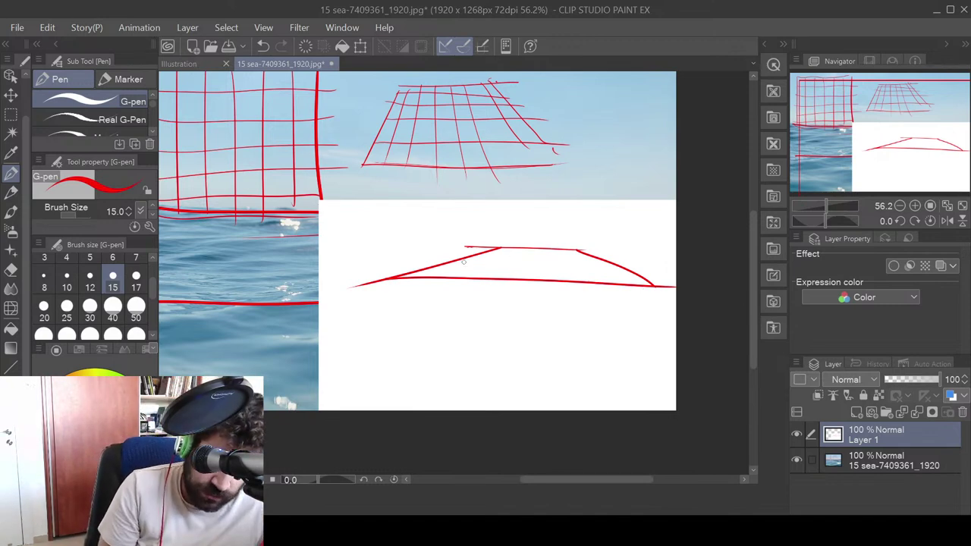
- Divide the flattened trapezoid into a grid with narrowing rows and converging lines, and emphasise its front edge with a thick red loop
{"action": "left_click_drag", "start_coordinate": [464, 261], "coordinate": [613, 263]}
{"action": "mouse_move", "coordinate": [470, 256]}
{"action": "left_mouse_down"}
{"action": "mouse_move", "coordinate": [599, 258]}
{"action": "mouse_move", "coordinate": [491, 251]}
{"action": "mouse_move", "coordinate": [565, 250]}
{"action": "left_mouse_up"}
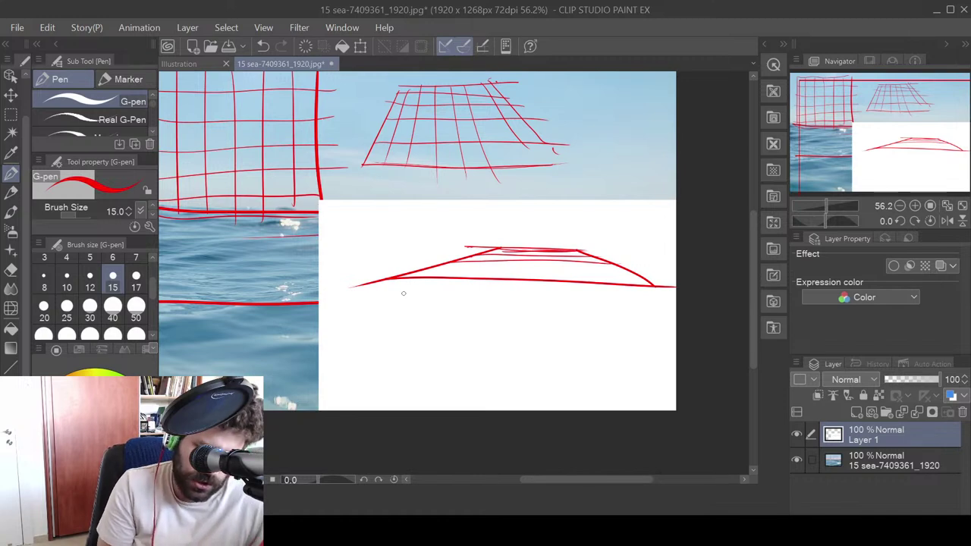
{"action": "mouse_move", "coordinate": [534, 279]}
{"action": "left_mouse_down"}
{"action": "mouse_move", "coordinate": [534, 248]}
{"action": "mouse_move", "coordinate": [495, 277]}
{"action": "mouse_move", "coordinate": [453, 277]}
{"action": "left_mouse_up"}
{"action": "mouse_move", "coordinate": [554, 253]}
{"action": "left_mouse_down"}
{"action": "mouse_move", "coordinate": [578, 285]}
{"action": "mouse_move", "coordinate": [609, 282]}
{"action": "left_mouse_up"}
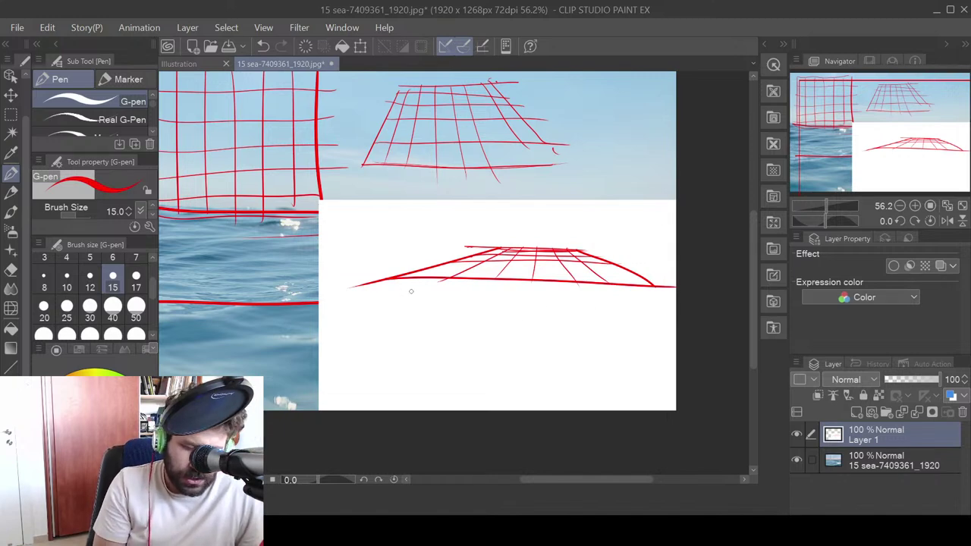
{"action": "mouse_move", "coordinate": [410, 290]}
{"action": "left_mouse_down"}
{"action": "mouse_move", "coordinate": [434, 280]}
{"action": "mouse_move", "coordinate": [676, 291]}
{"action": "mouse_move", "coordinate": [559, 295]}
{"action": "mouse_move", "coordinate": [393, 276]}
{"action": "left_mouse_up"}
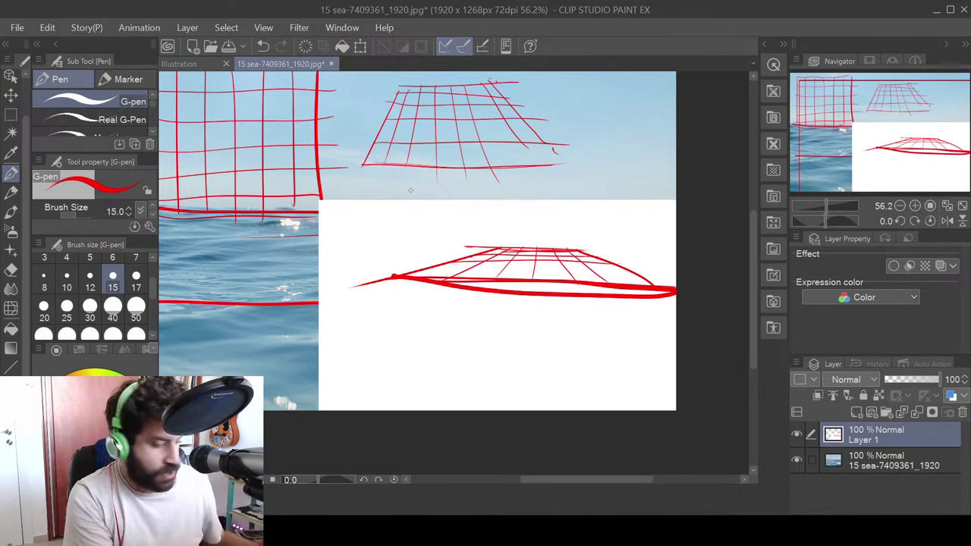
- Trace a thick red outline around all four sides of the flat square grid above the sea horizon
{"action": "left_click_drag", "start_coordinate": [341, 219], "coordinate": [513, 290]}
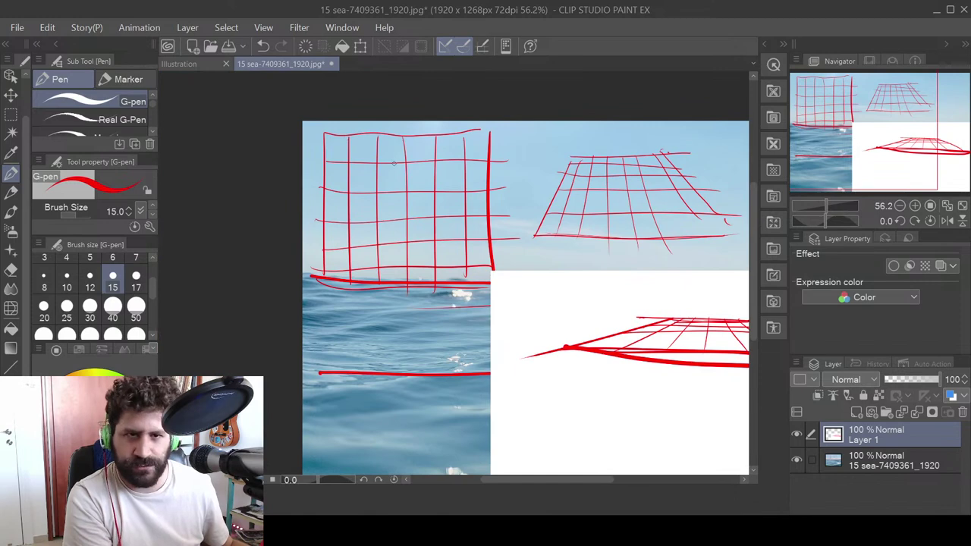
{"action": "mouse_move", "coordinate": [319, 135]}
{"action": "left_mouse_down"}
{"action": "mouse_move", "coordinate": [331, 135]}
{"action": "mouse_move", "coordinate": [496, 298]}
{"action": "mouse_move", "coordinate": [327, 282]}
{"action": "mouse_move", "coordinate": [319, 122]}
{"action": "left_mouse_up"}
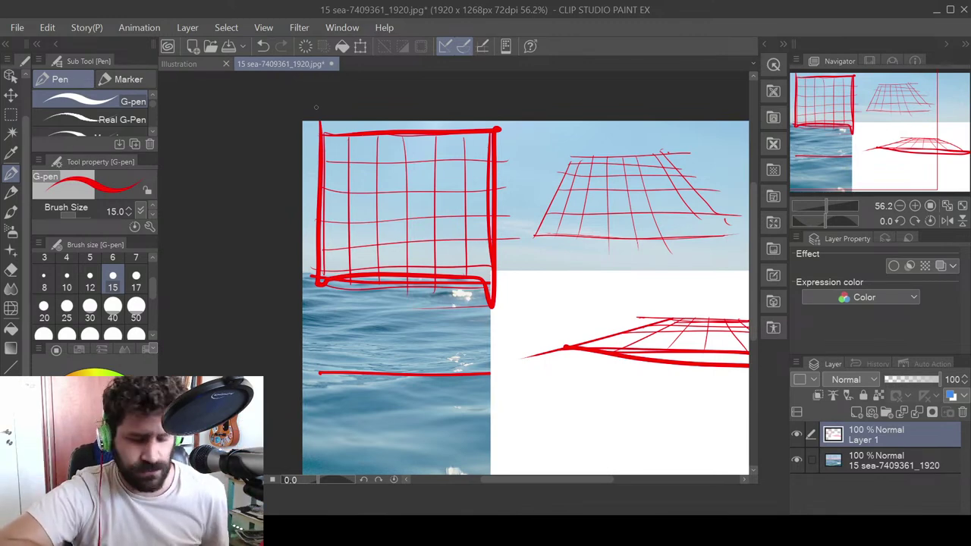
{"action": "mouse_move", "coordinate": [635, 291]}
{"action": "left_mouse_down"}
{"action": "mouse_move", "coordinate": [551, 260]}
{"action": "mouse_move", "coordinate": [515, 265]}
{"action": "left_mouse_up"}
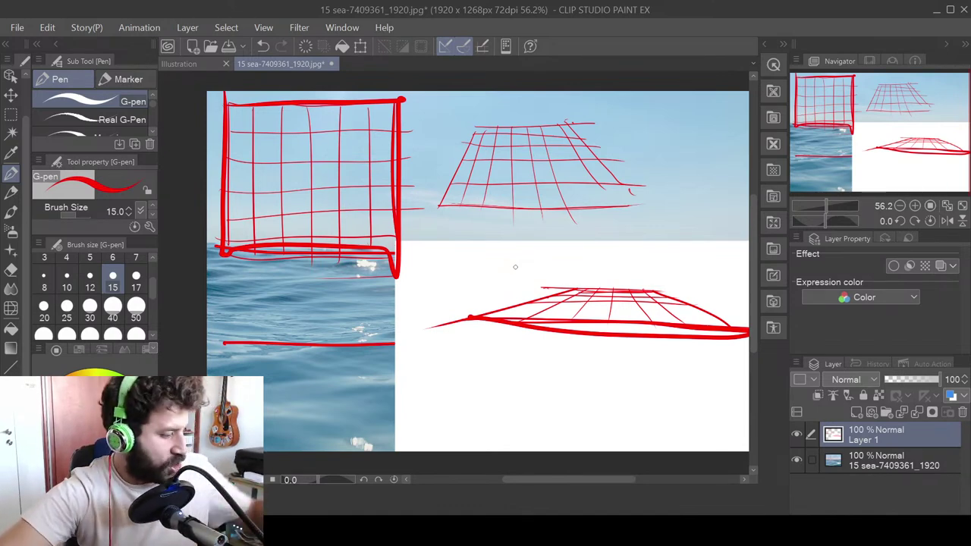
{"action": "scroll", "coordinate": [515, 266], "scroll_direction": "down", "scroll_amount": 1}
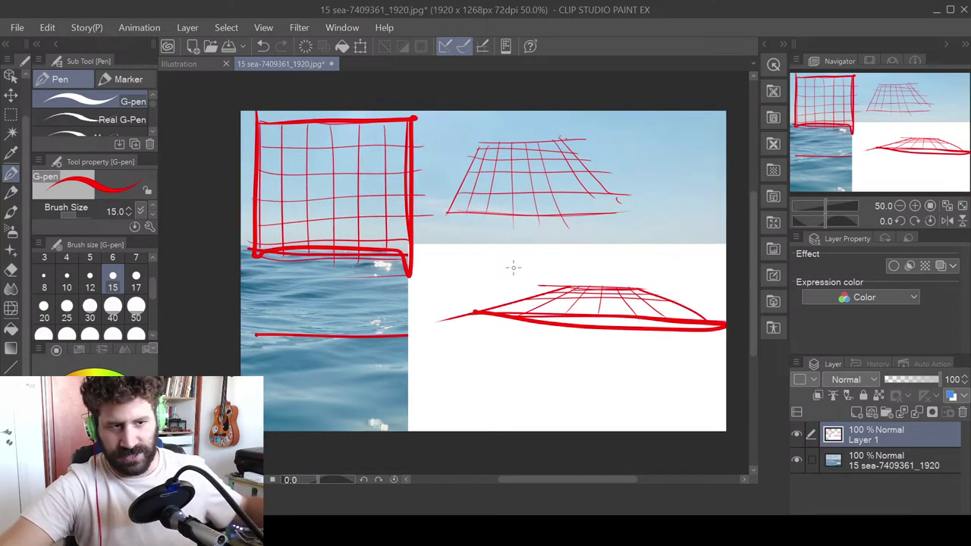